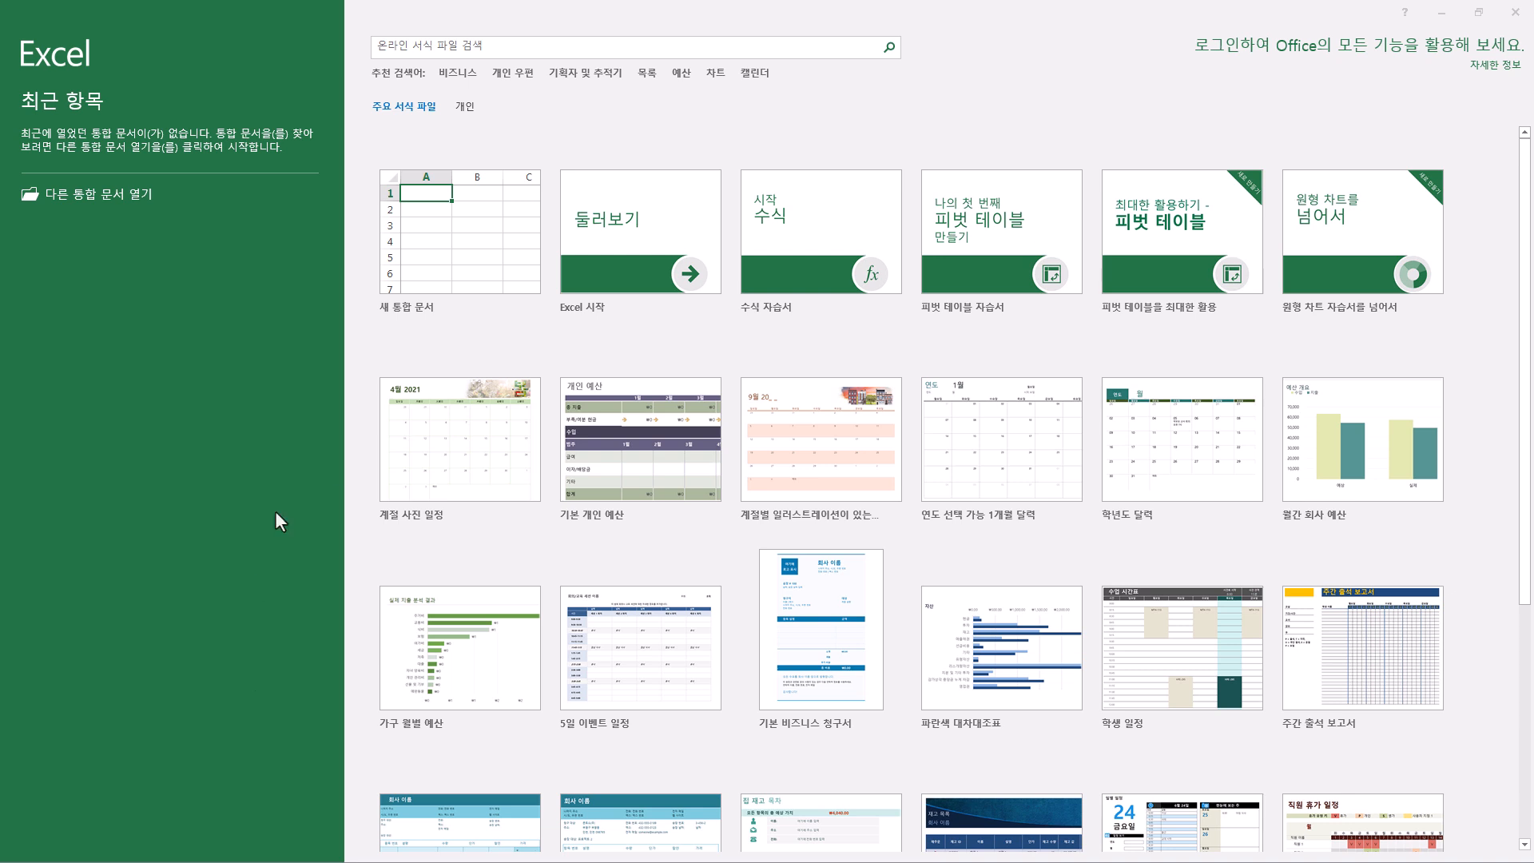
- Create a blank workbook and choose the ITQ folder inside Documents as its save location
{"action": "left_click", "coordinate": [467, 248]}
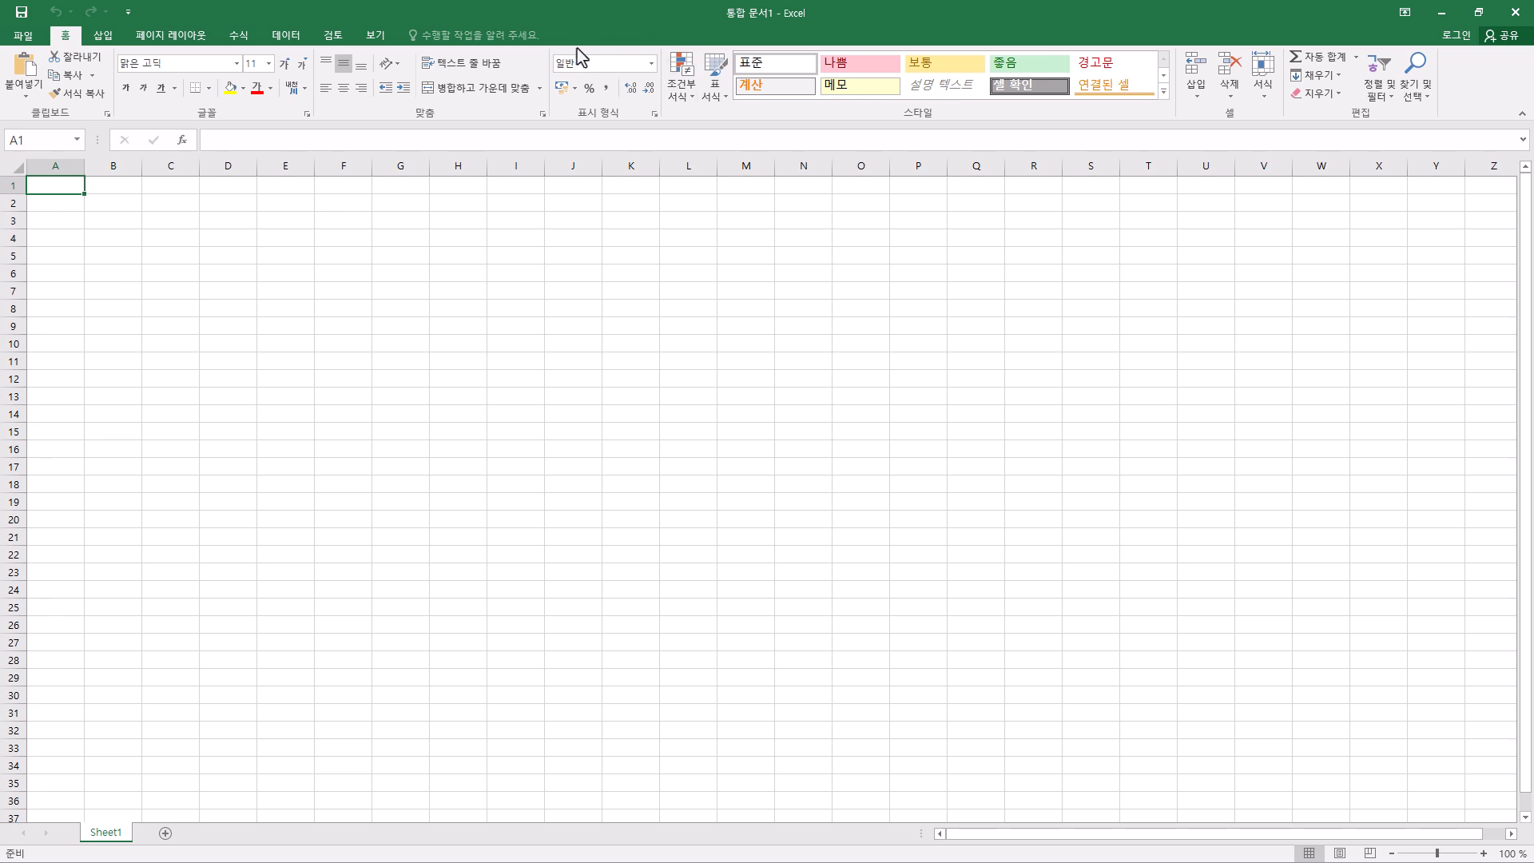
{"action": "left_click", "coordinate": [16, 17]}
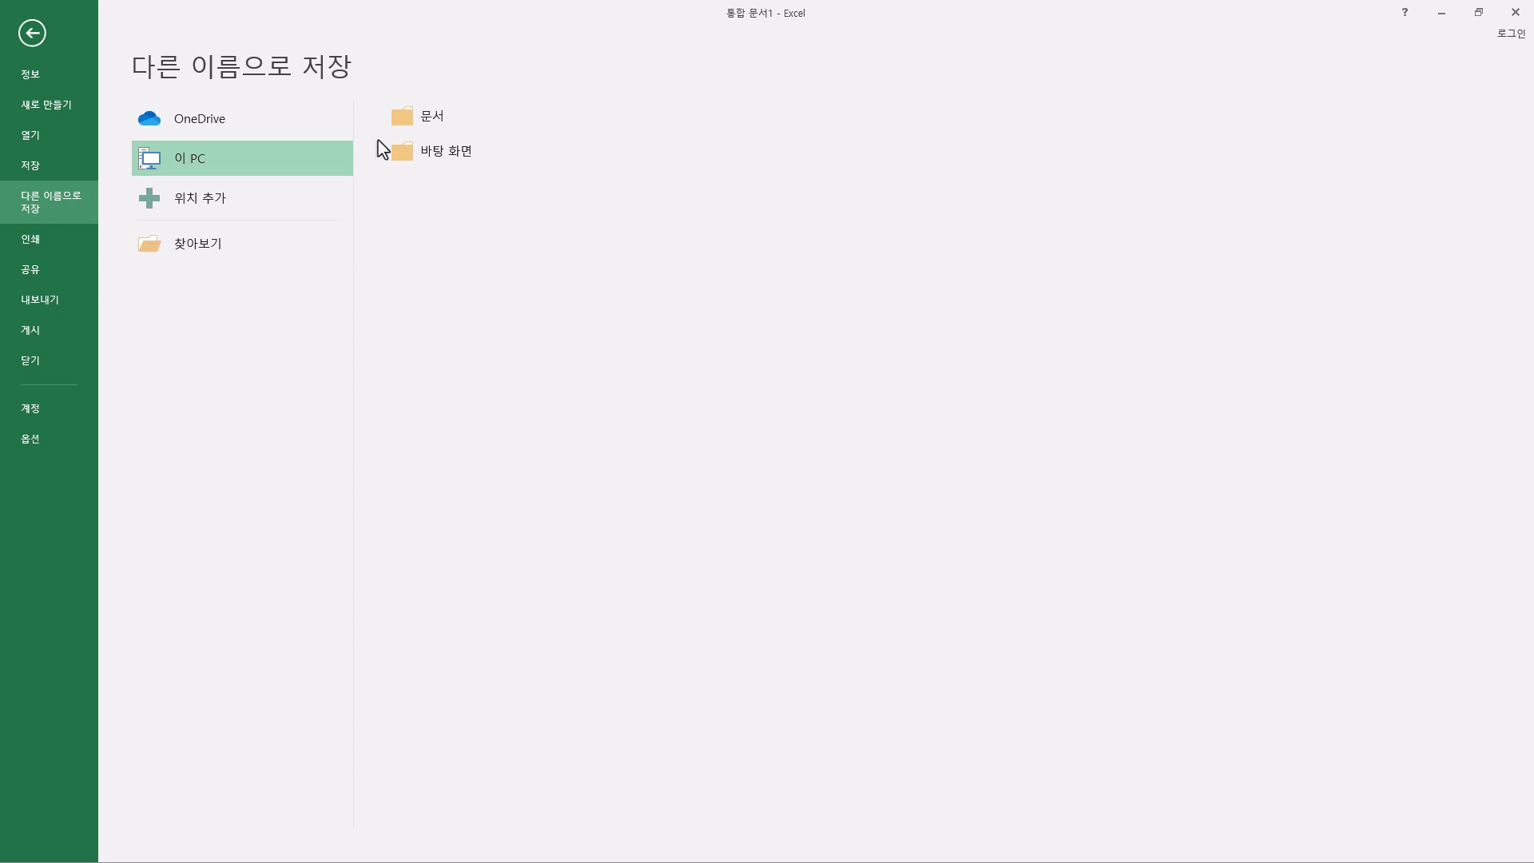
{"action": "left_click", "coordinate": [456, 118]}
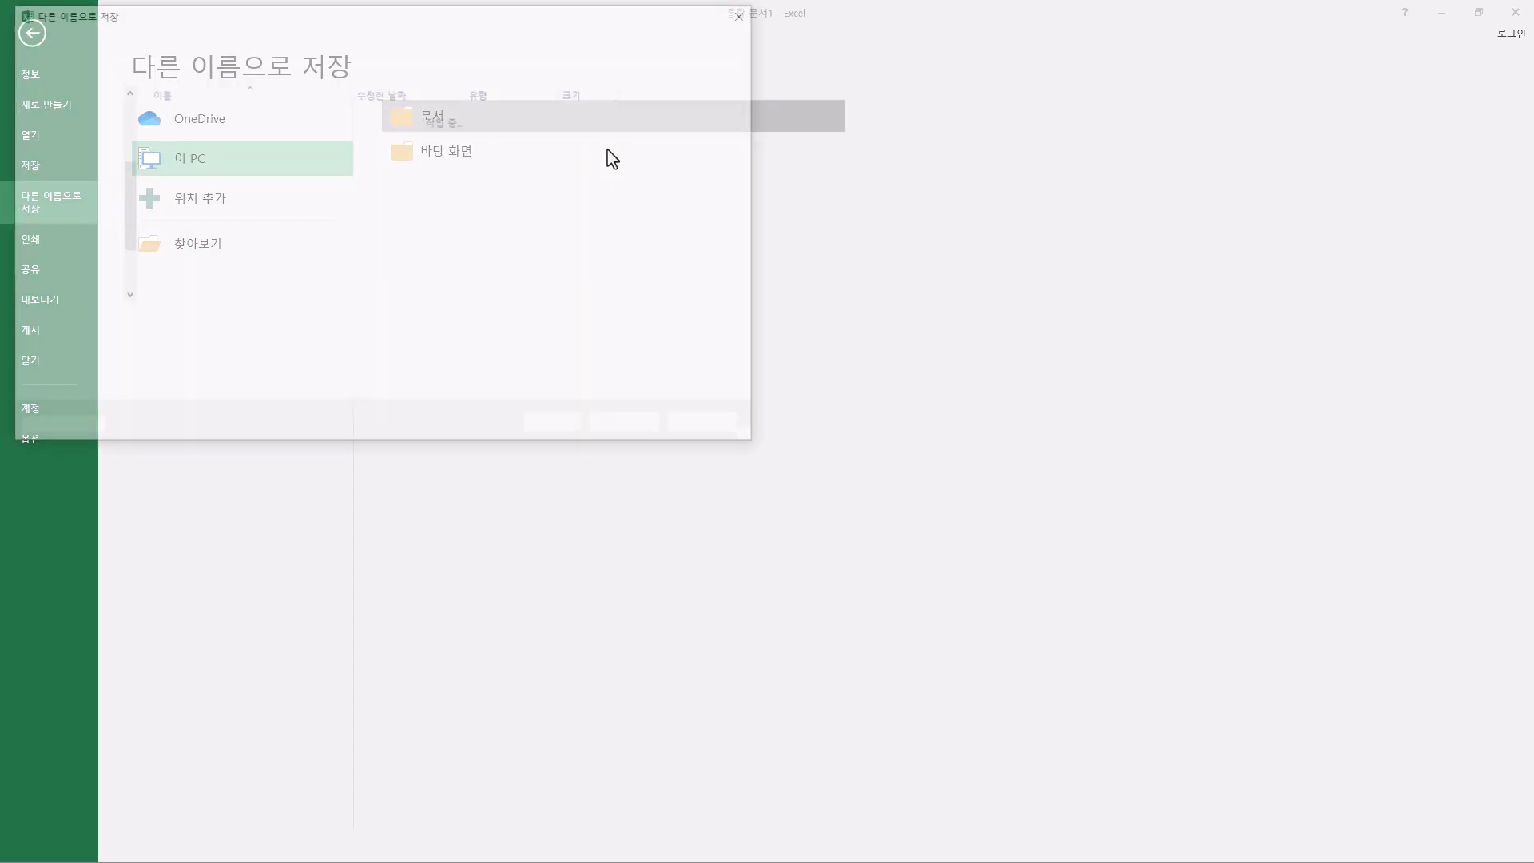
{"action": "left_click_drag", "start_coordinate": [295, 19], "coordinate": [403, 72]}
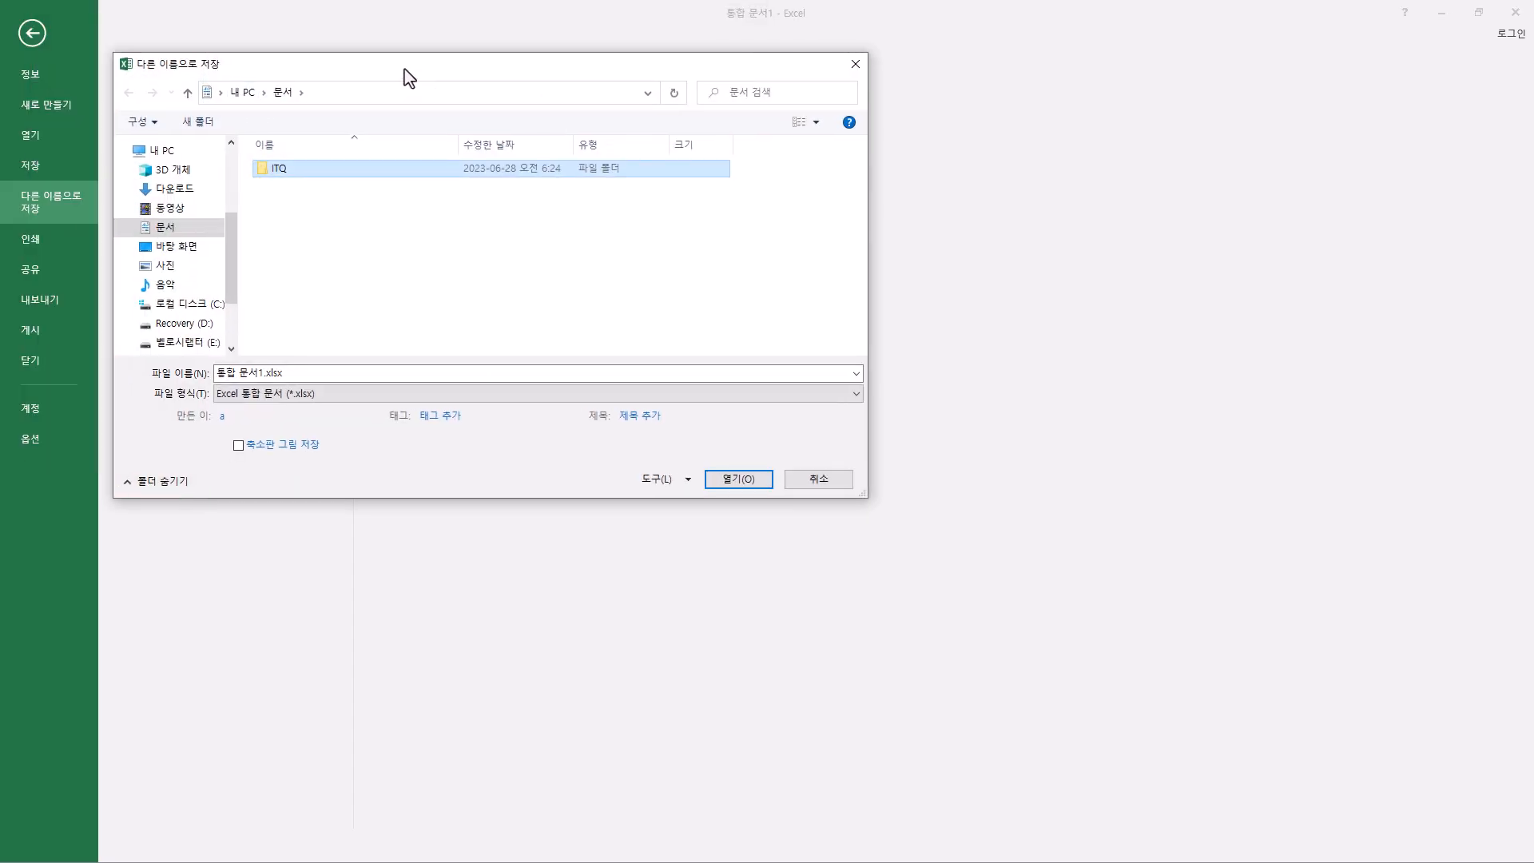
{"action": "right_click", "coordinate": [285, 185]}
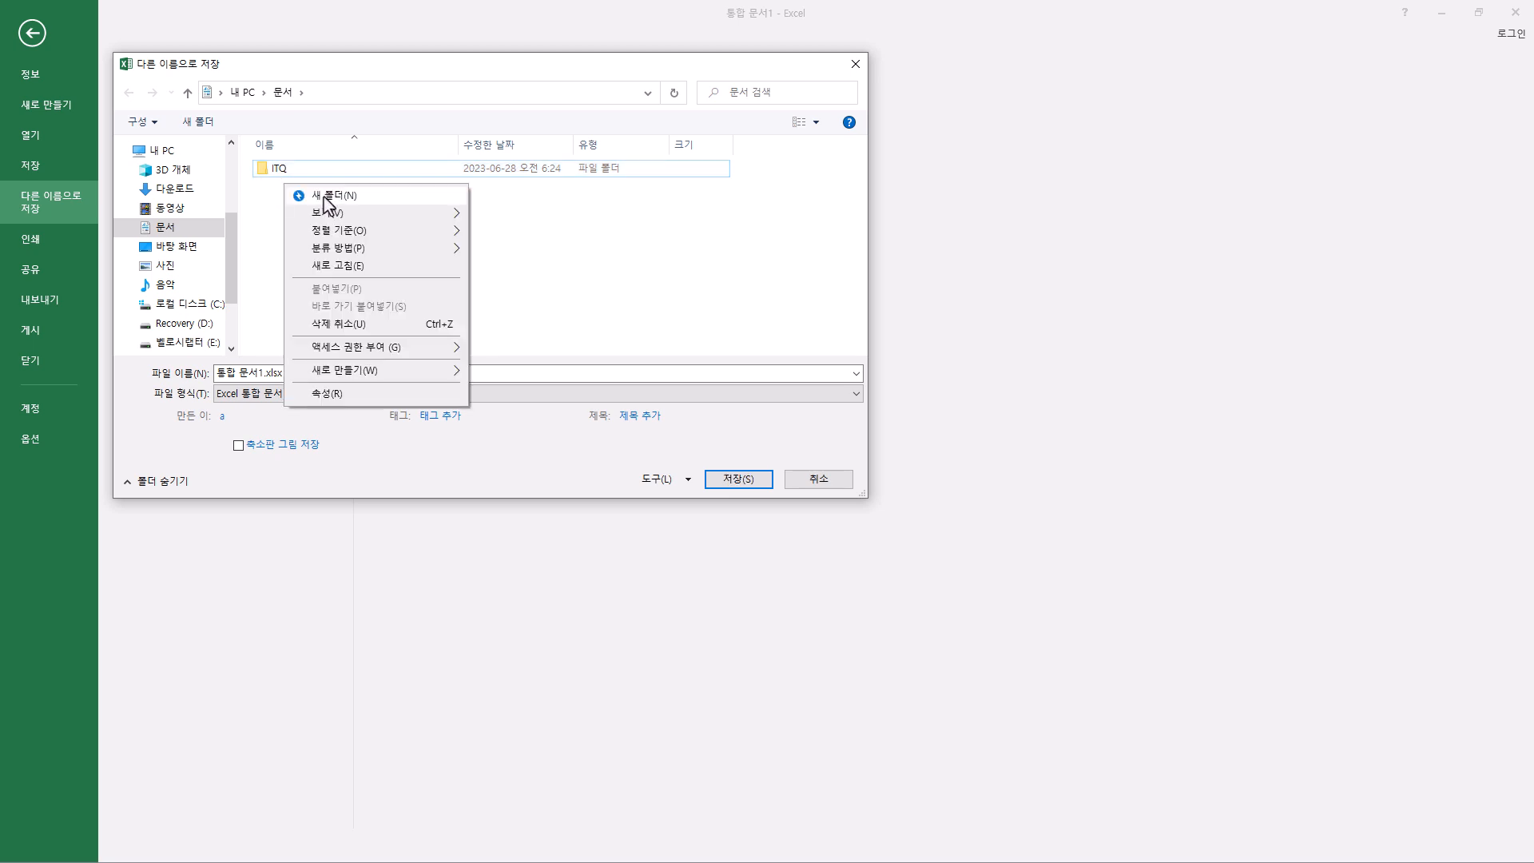
{"action": "left_click", "coordinate": [290, 169]}
{"action": "double_click", "coordinate": [291, 170]}
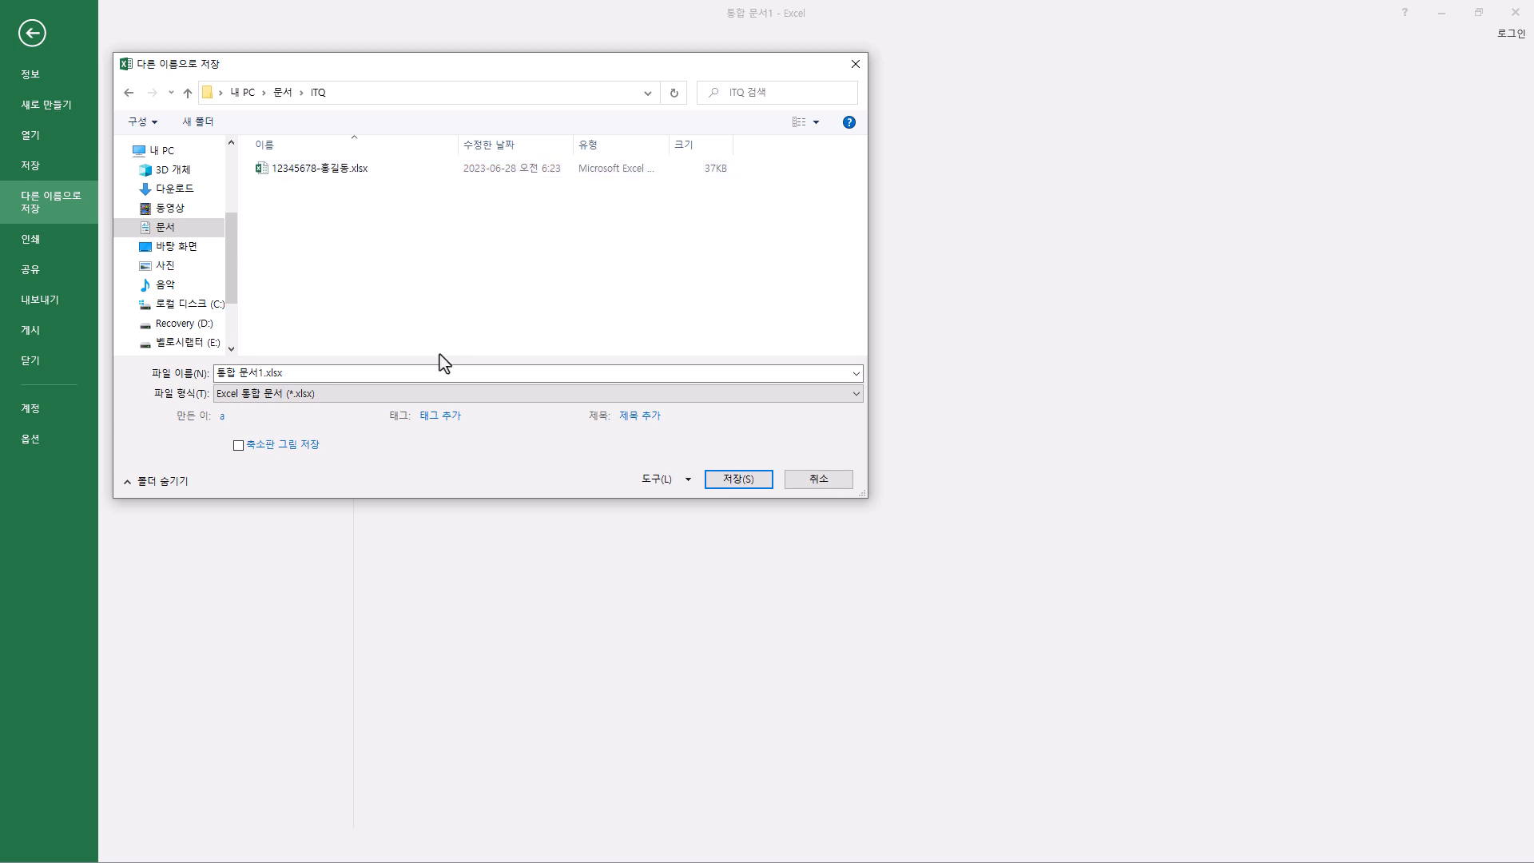
- Save the workbook over the existing .xlsx file named with the examinee number and name, accepting the replacement
{"action": "left_click", "coordinate": [350, 174]}
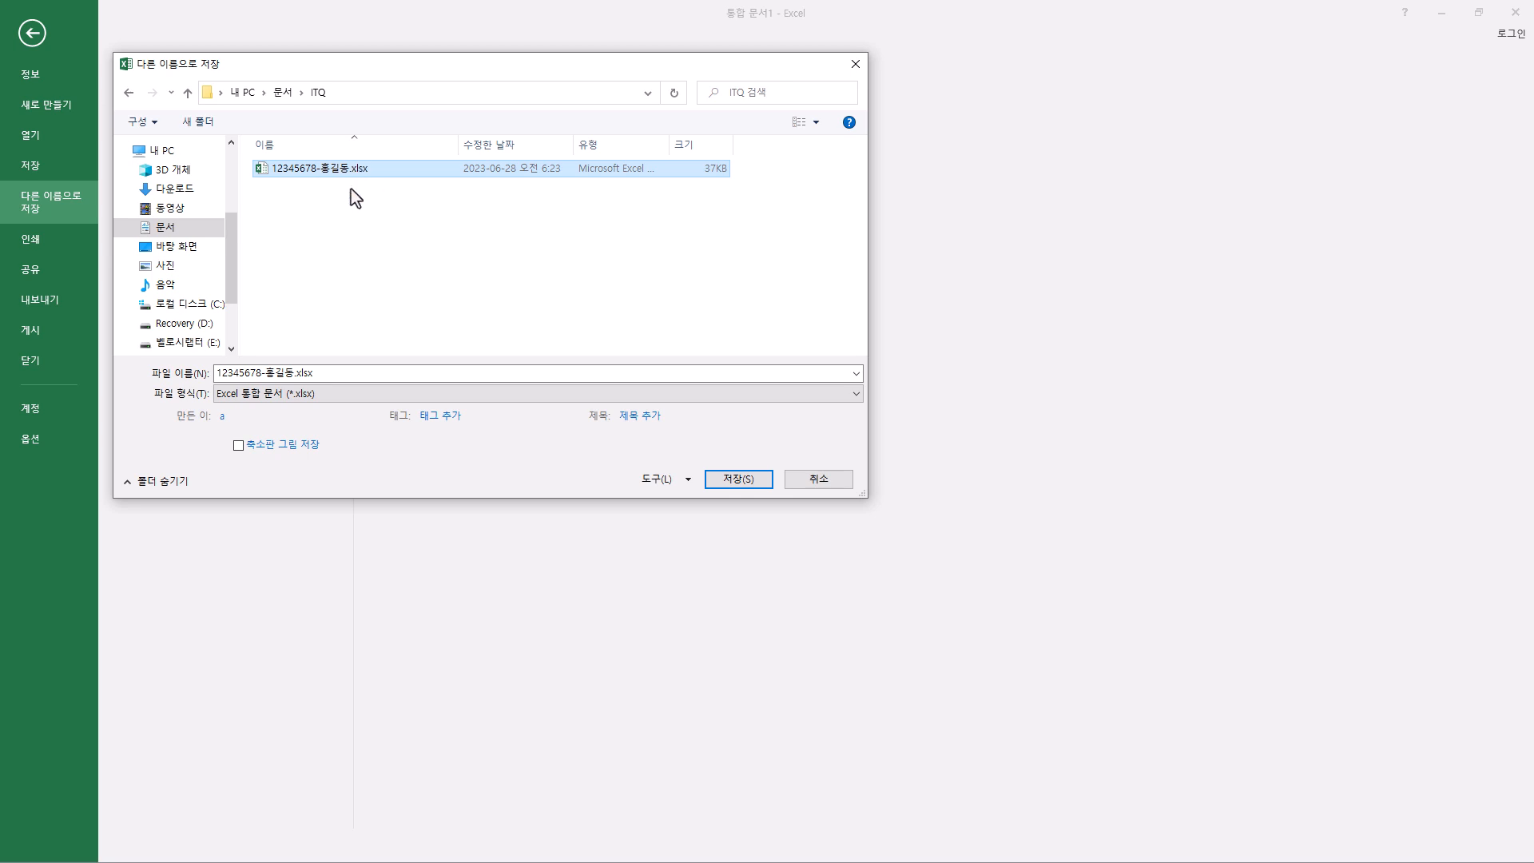
{"action": "left_click", "coordinate": [248, 373]}
{"action": "left_click_drag", "start_coordinate": [261, 373], "coordinate": [144, 373]}
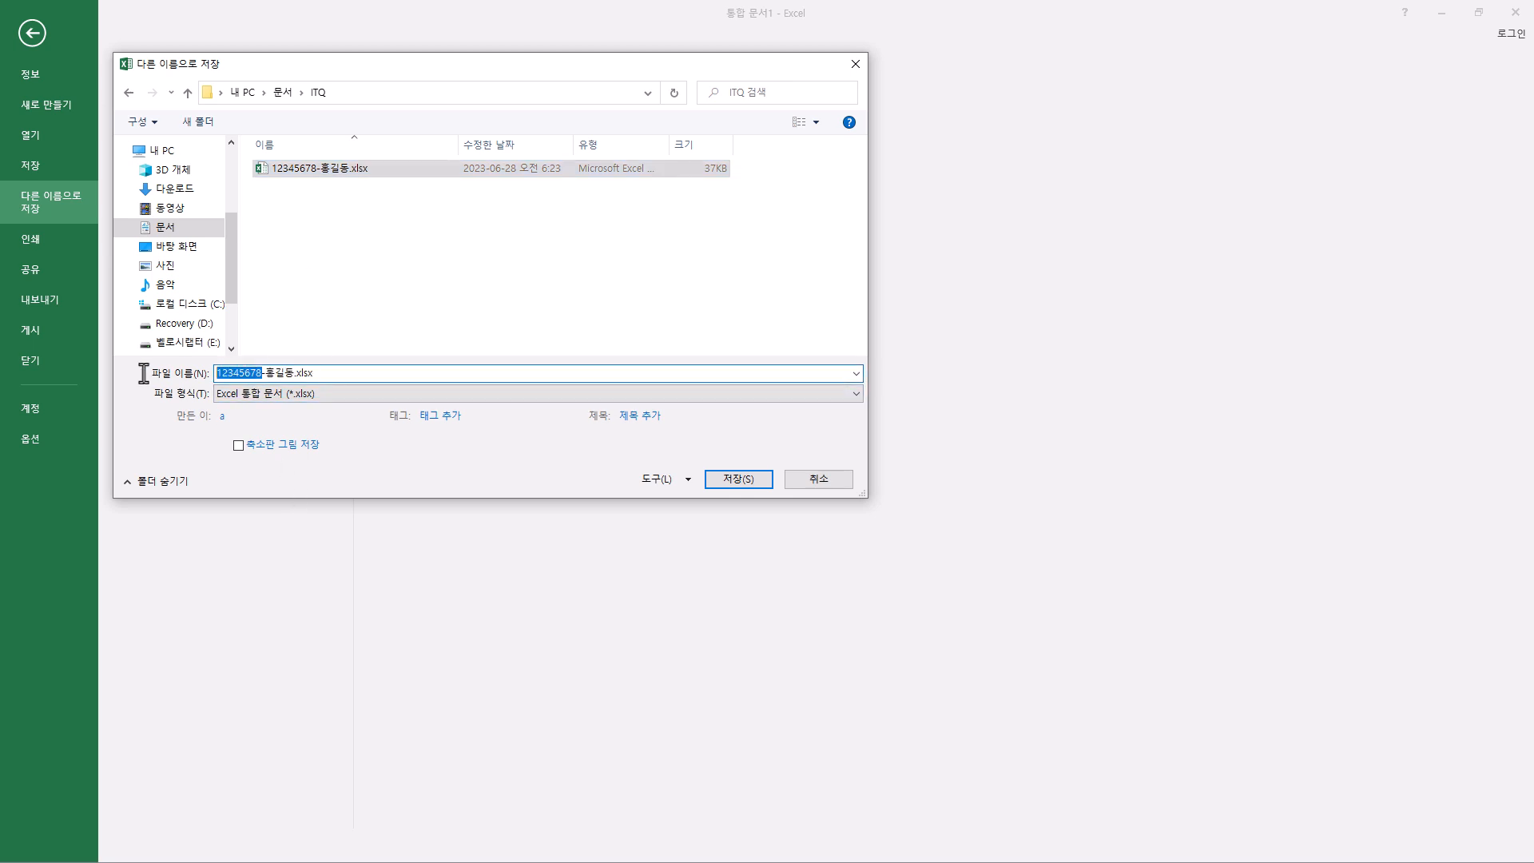
{"action": "left_click", "coordinate": [264, 373]}
{"action": "left_click", "coordinate": [293, 374]}
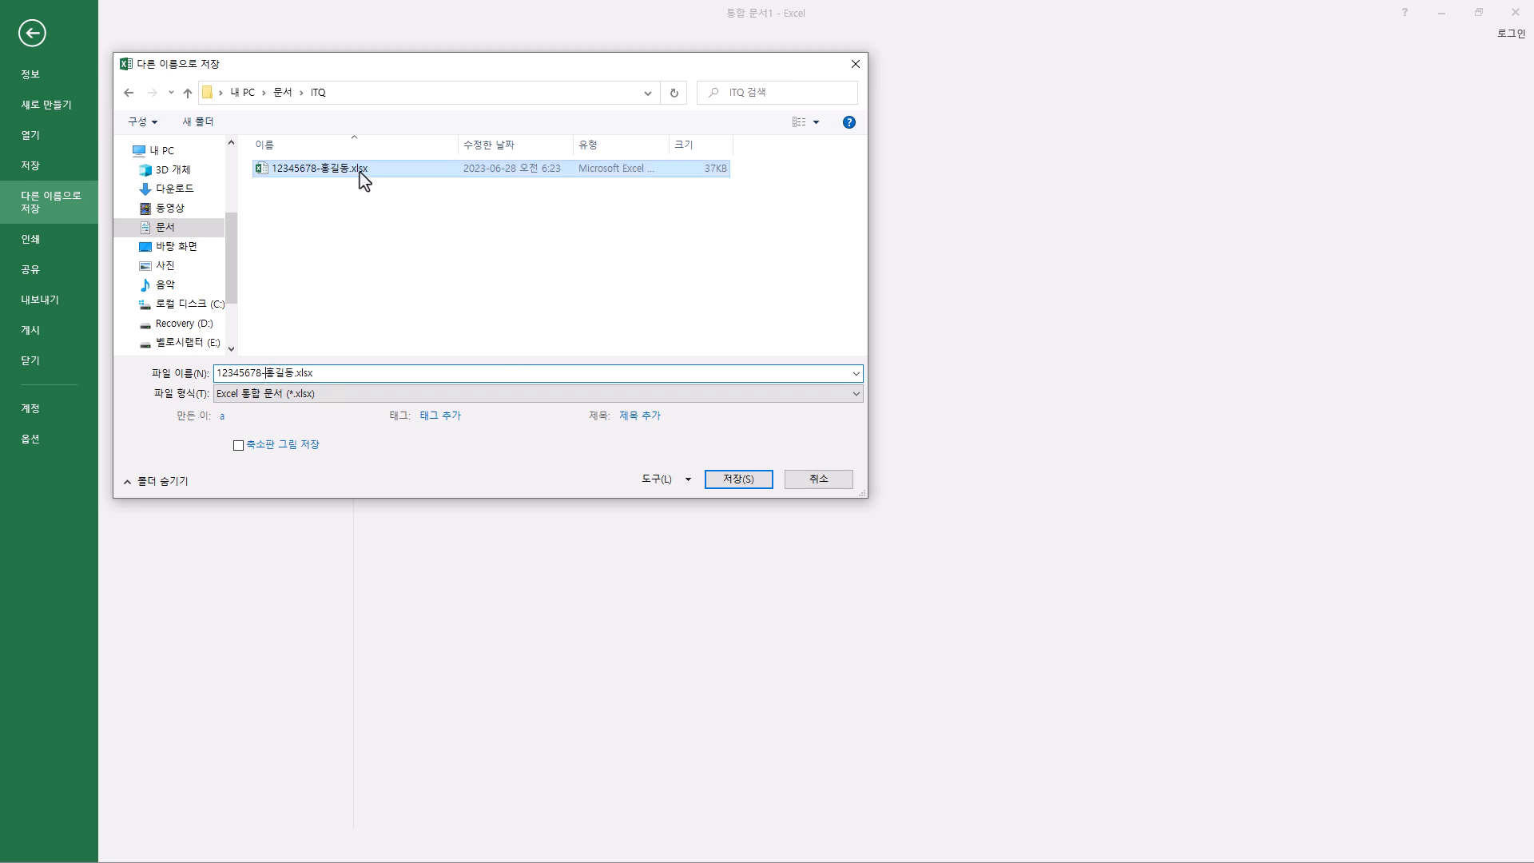
{"action": "double_click", "coordinate": [360, 178]}
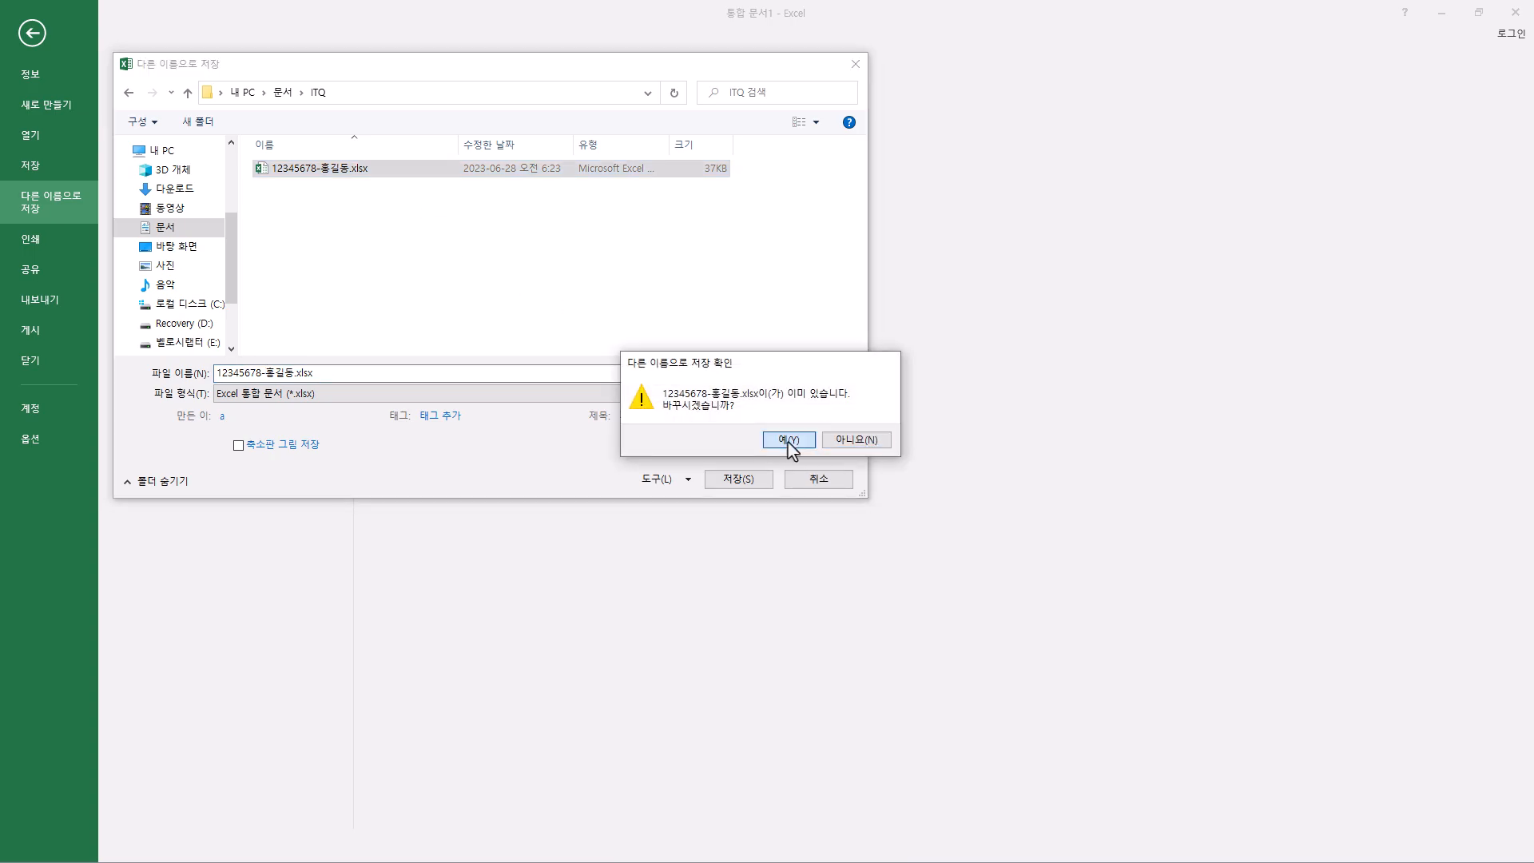
{"action": "left_click", "coordinate": [788, 434]}
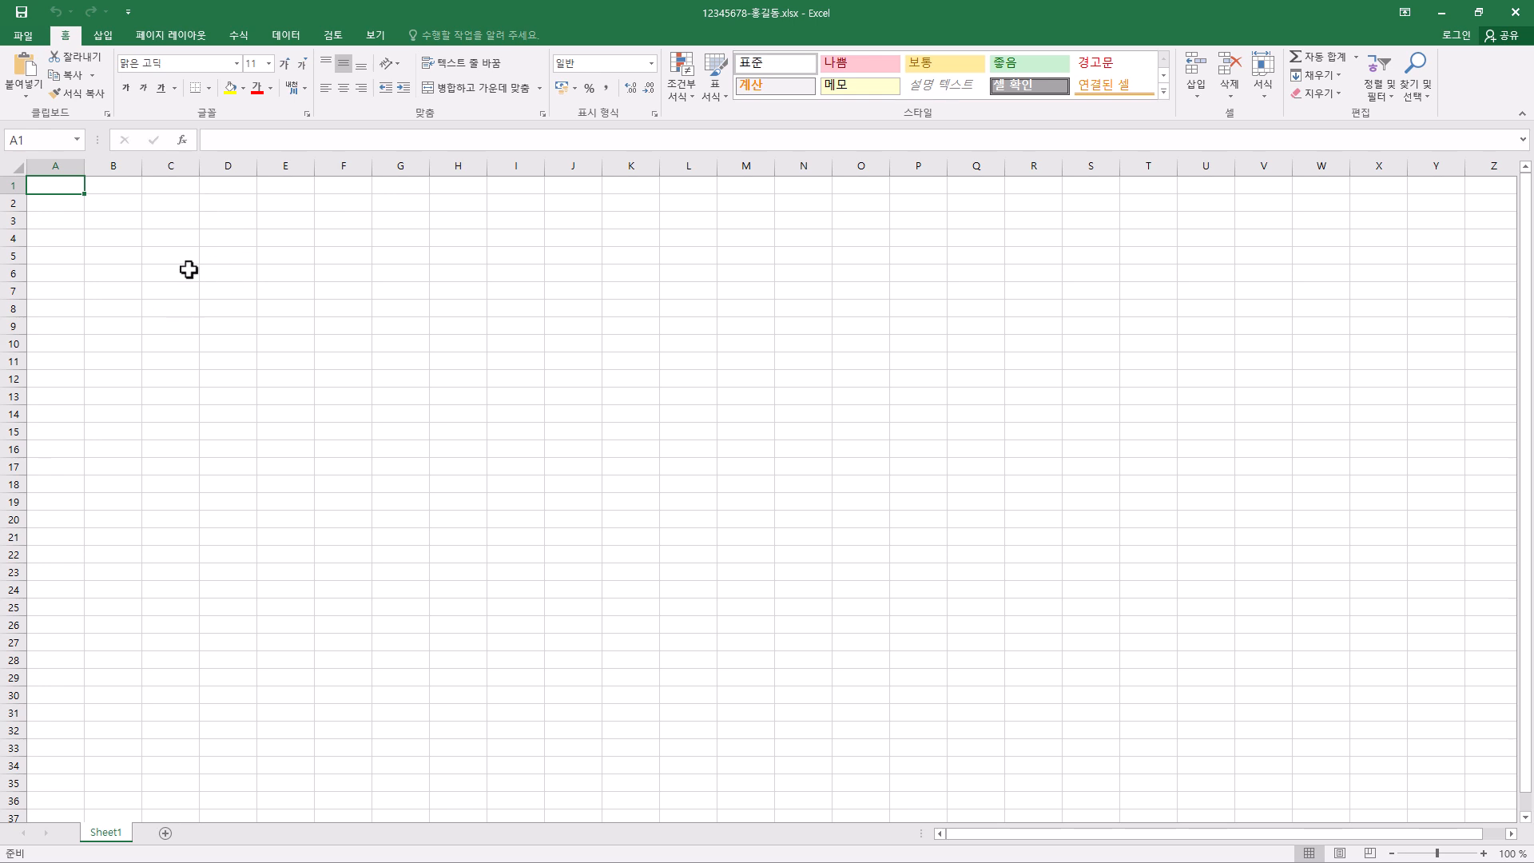
- Set the width of column A to 1
{"action": "right_click", "coordinate": [57, 165]}
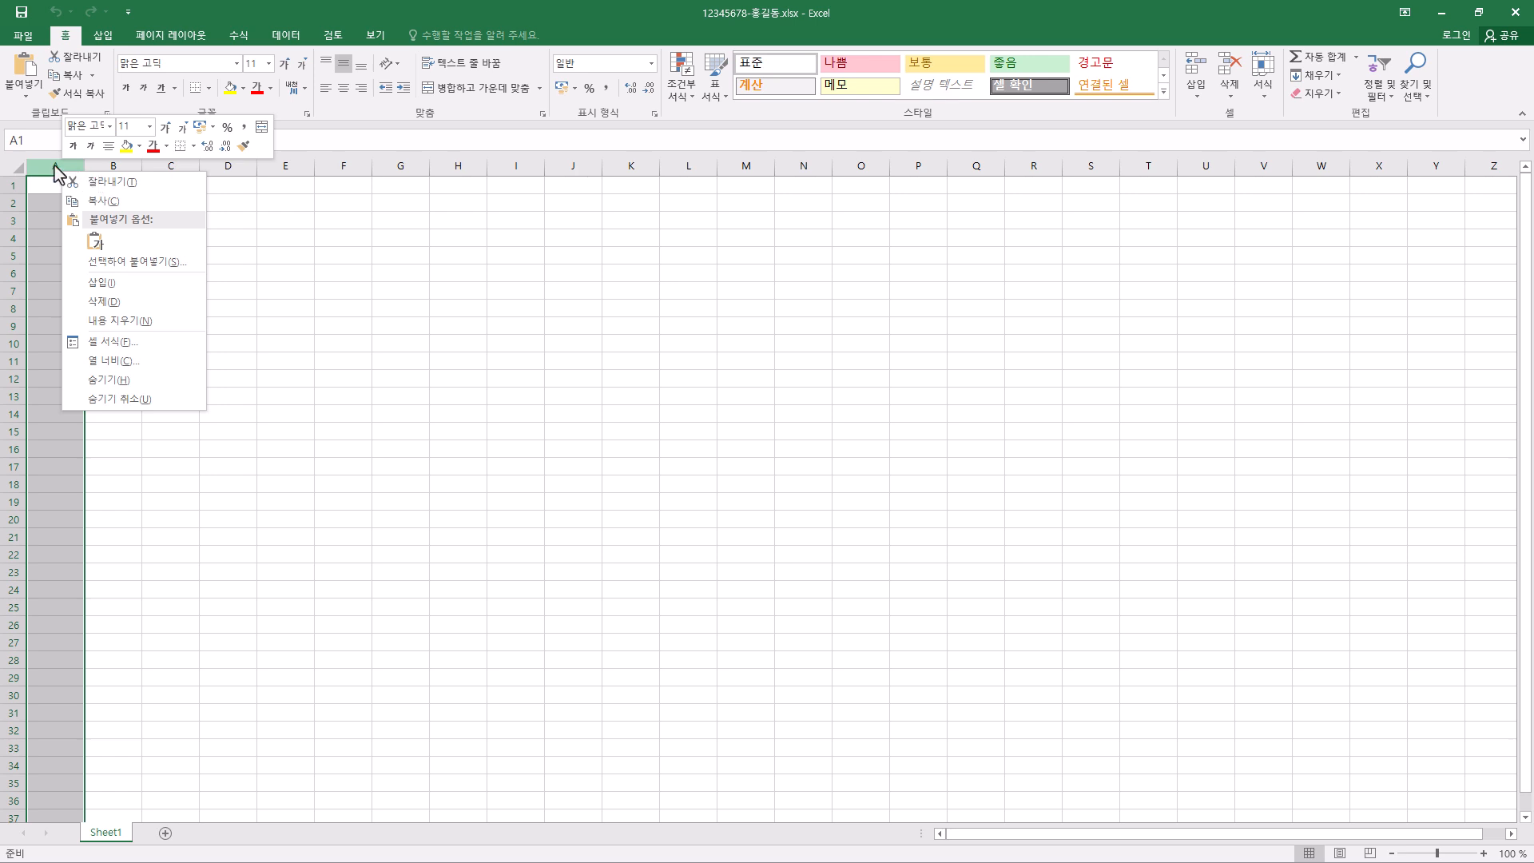
{"action": "left_click", "coordinate": [128, 361]}
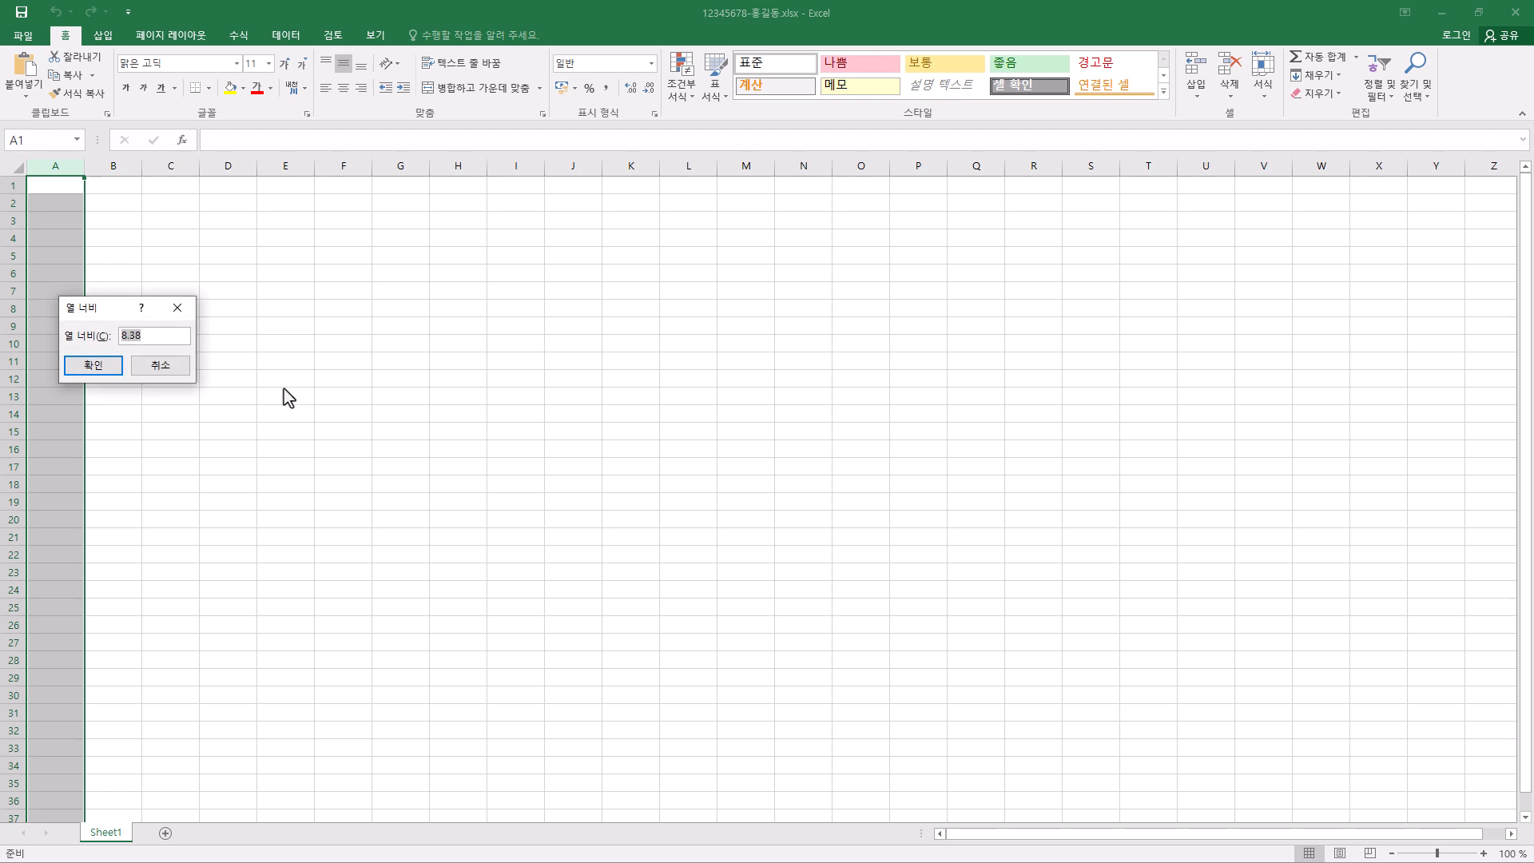
{"action": "type", "text": "1"}
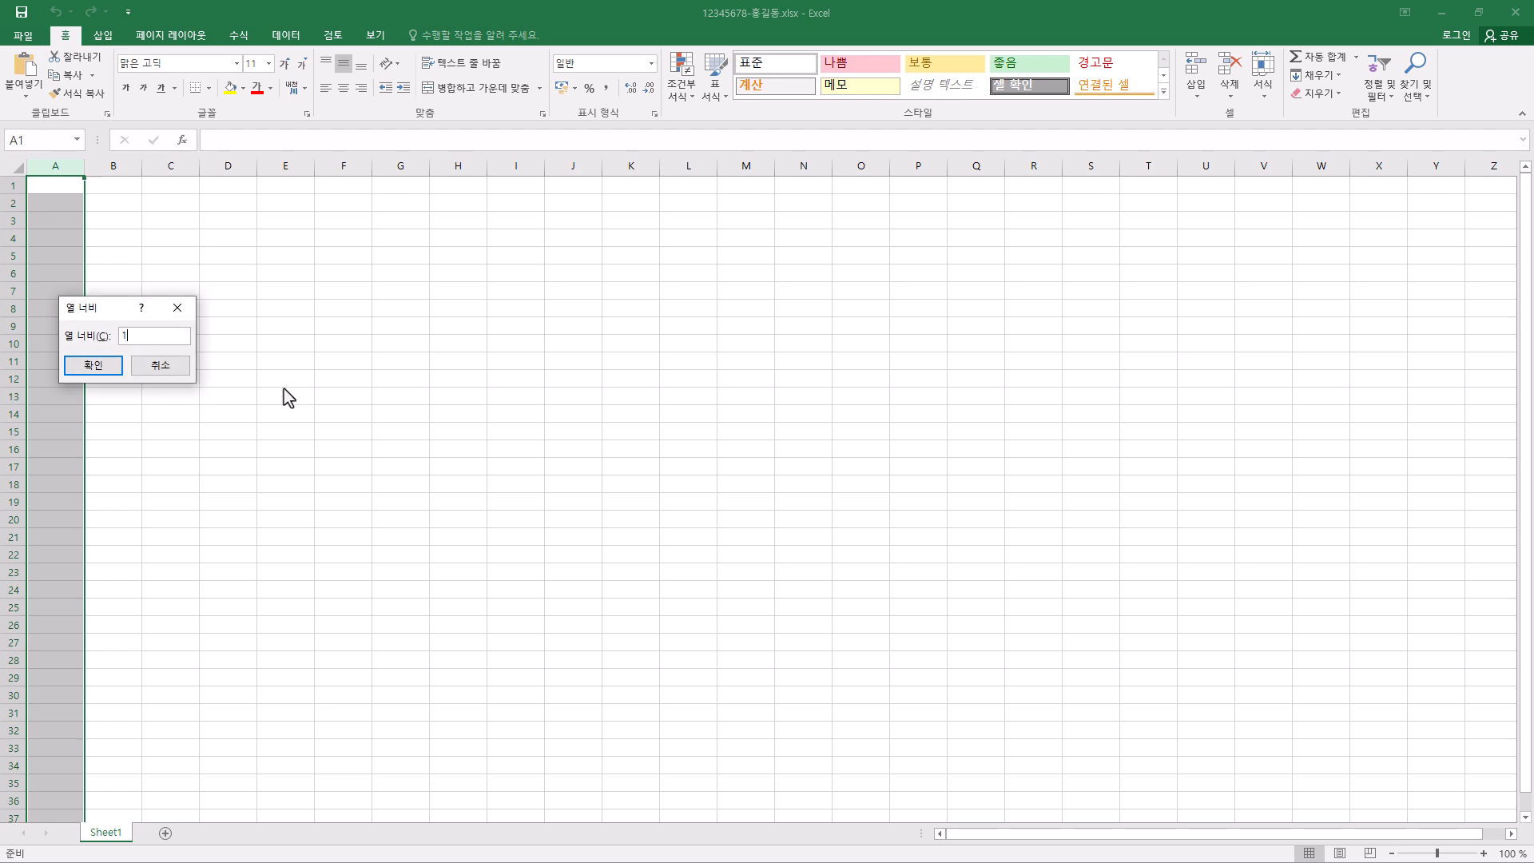
{"action": "left_click", "coordinate": [94, 365]}
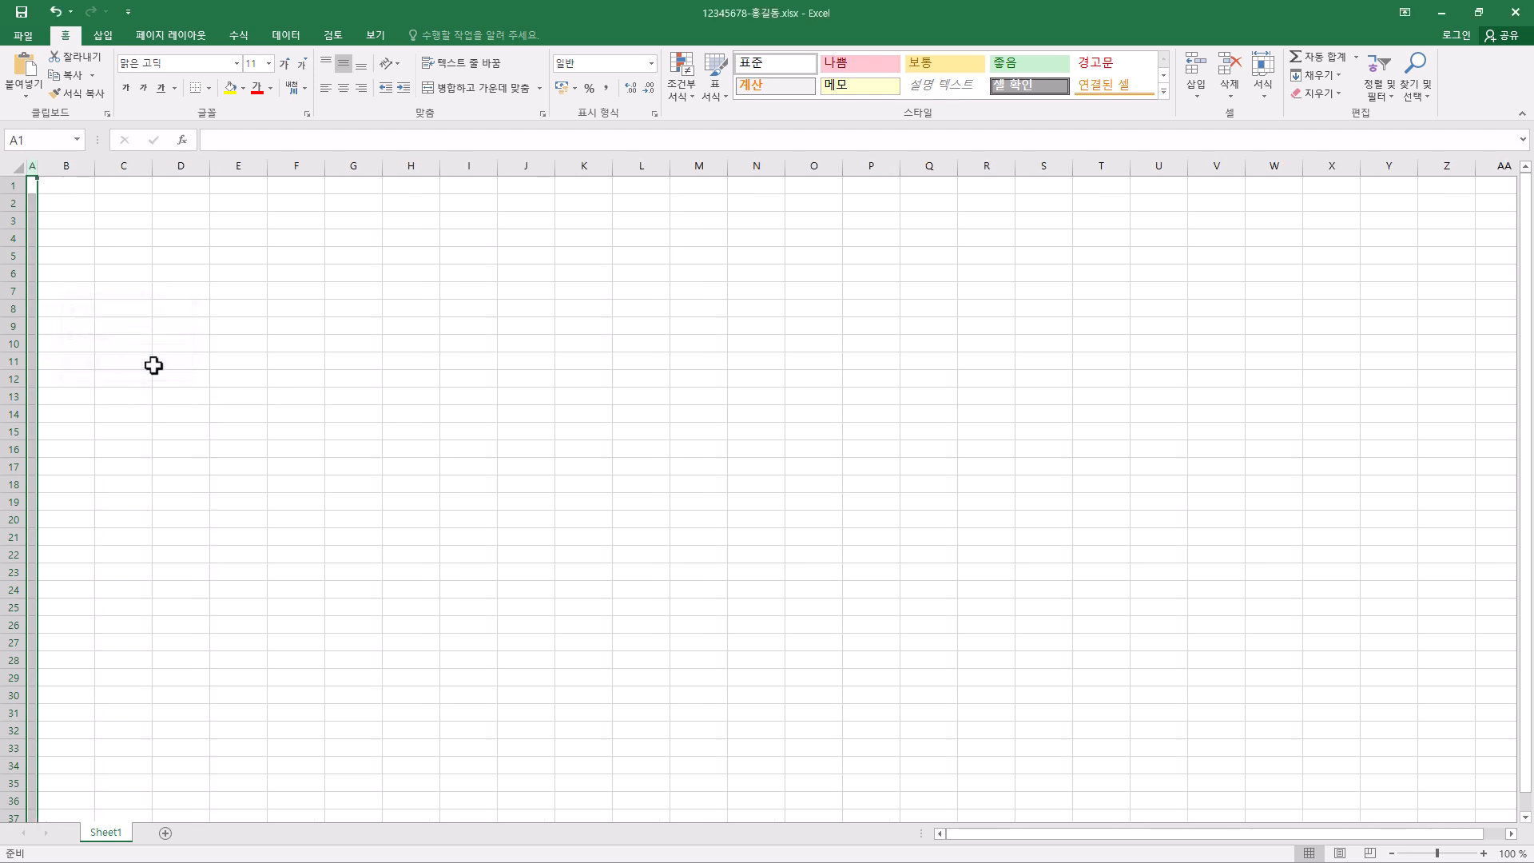
- Set the font of the entire sheet to 굴림 and its font colour to black
{"action": "left_click", "coordinate": [16, 167]}
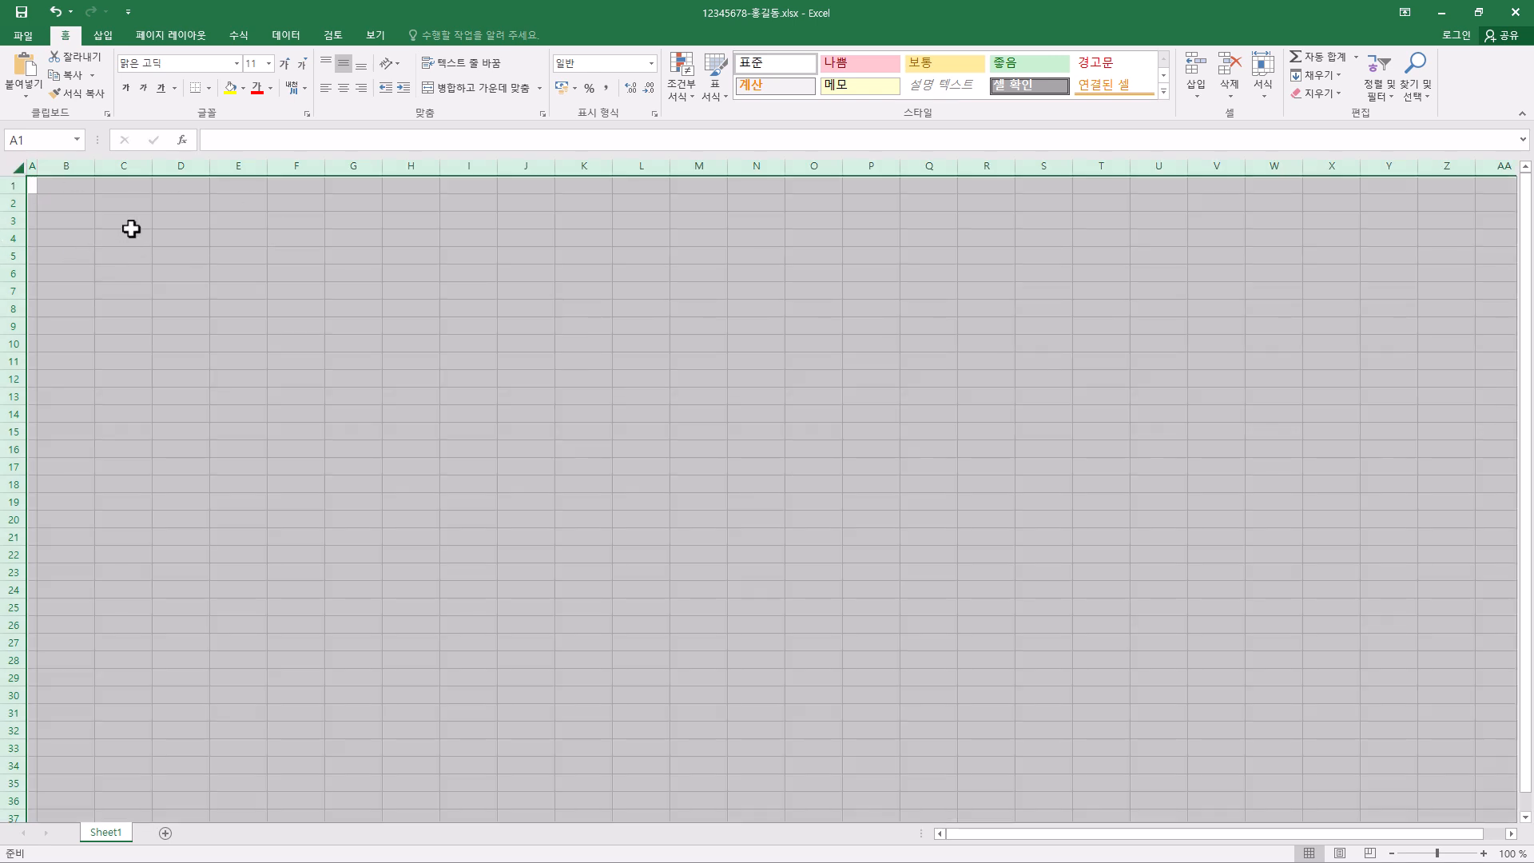
{"action": "left_click", "coordinate": [189, 64]}
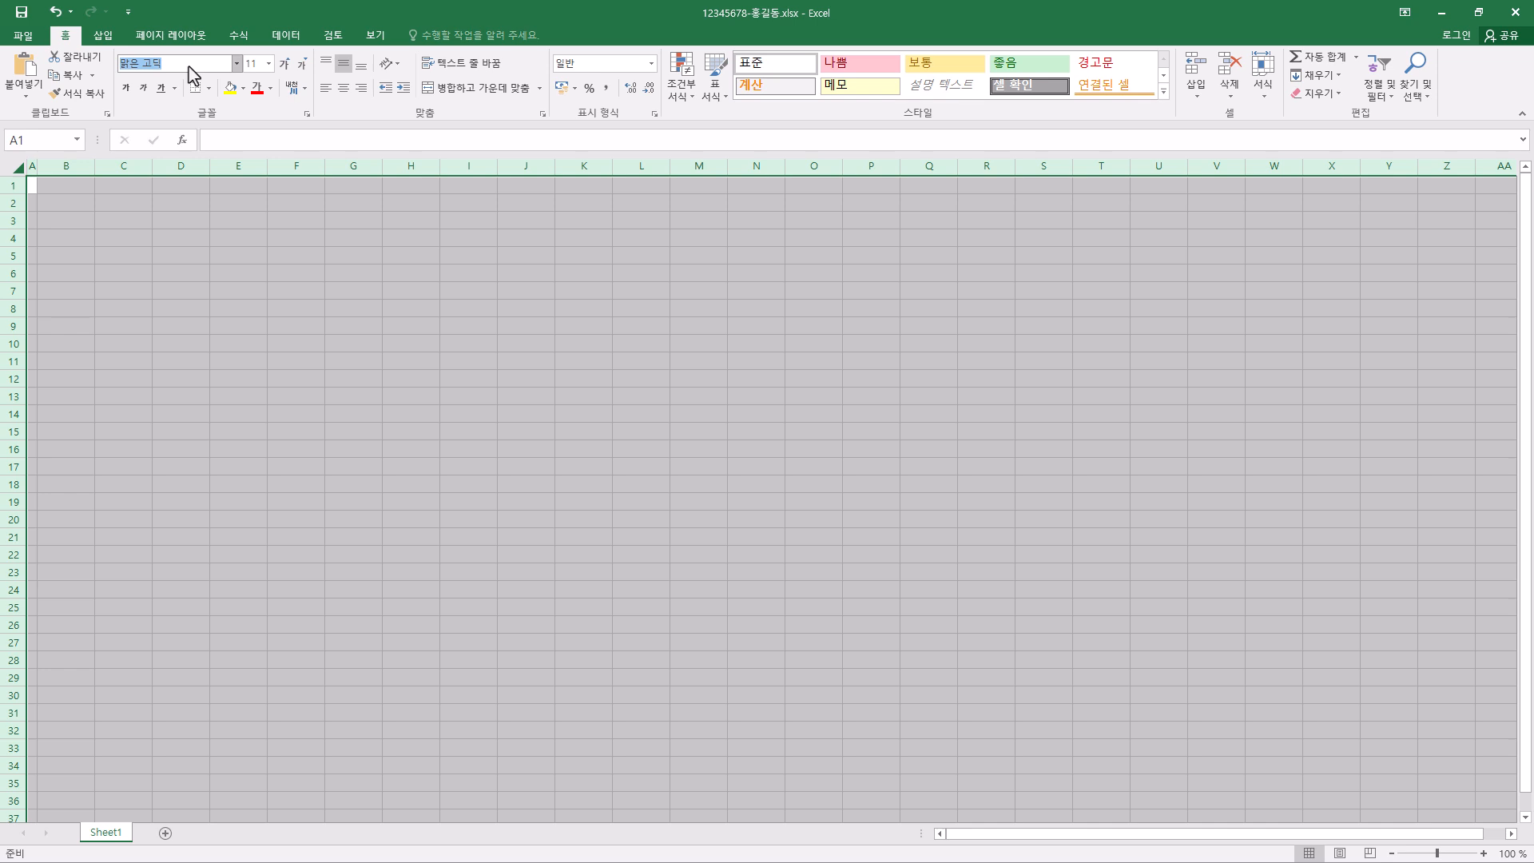
{"action": "type", "text": "R"}
{"action": "type", "text": "굴림"}
{"action": "key", "text": "Return"}
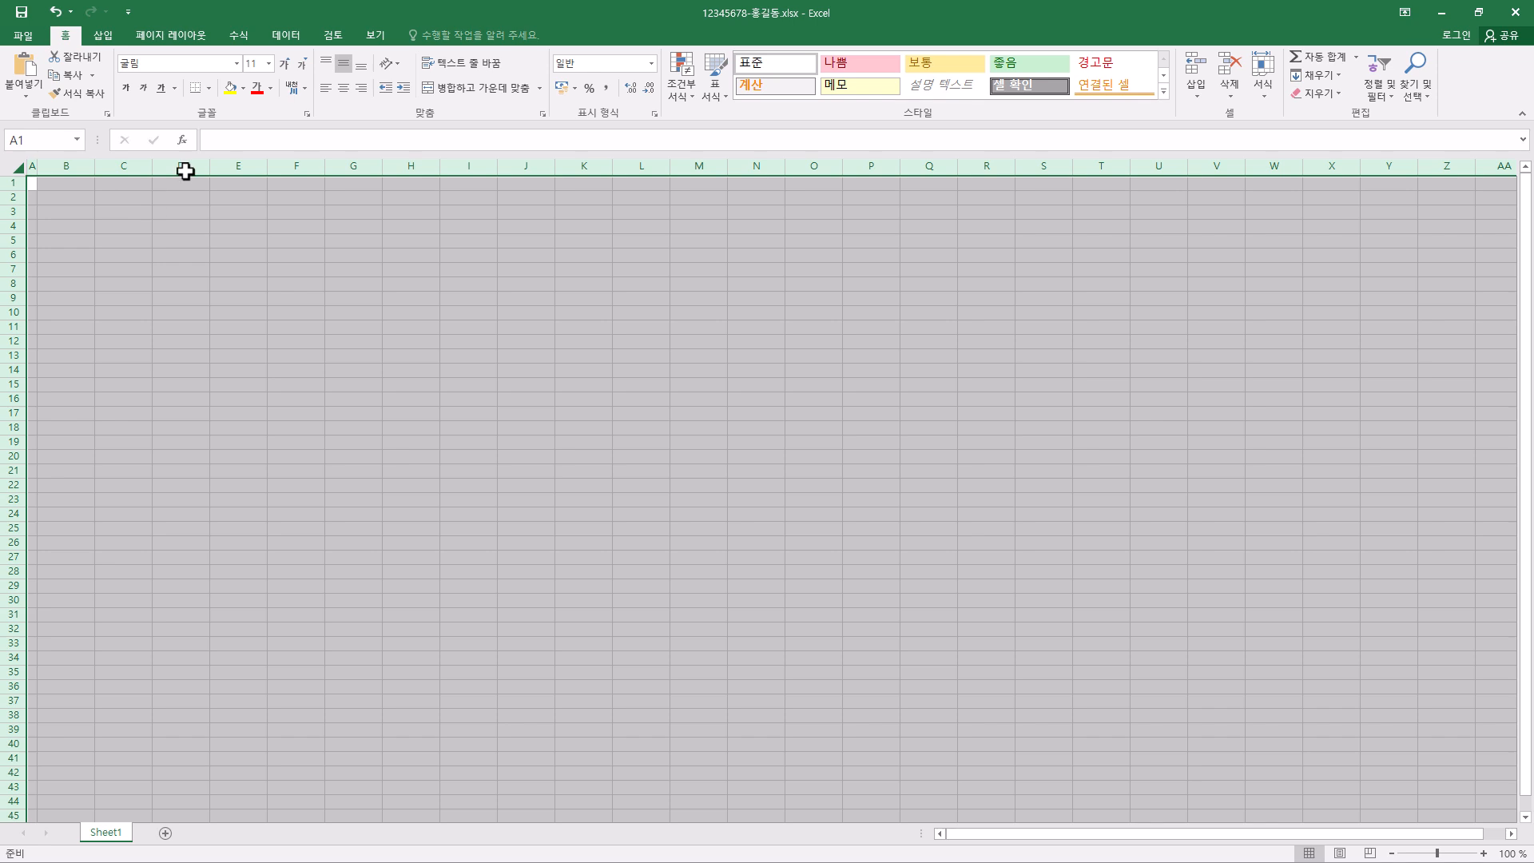
{"action": "left_click", "coordinate": [271, 89]}
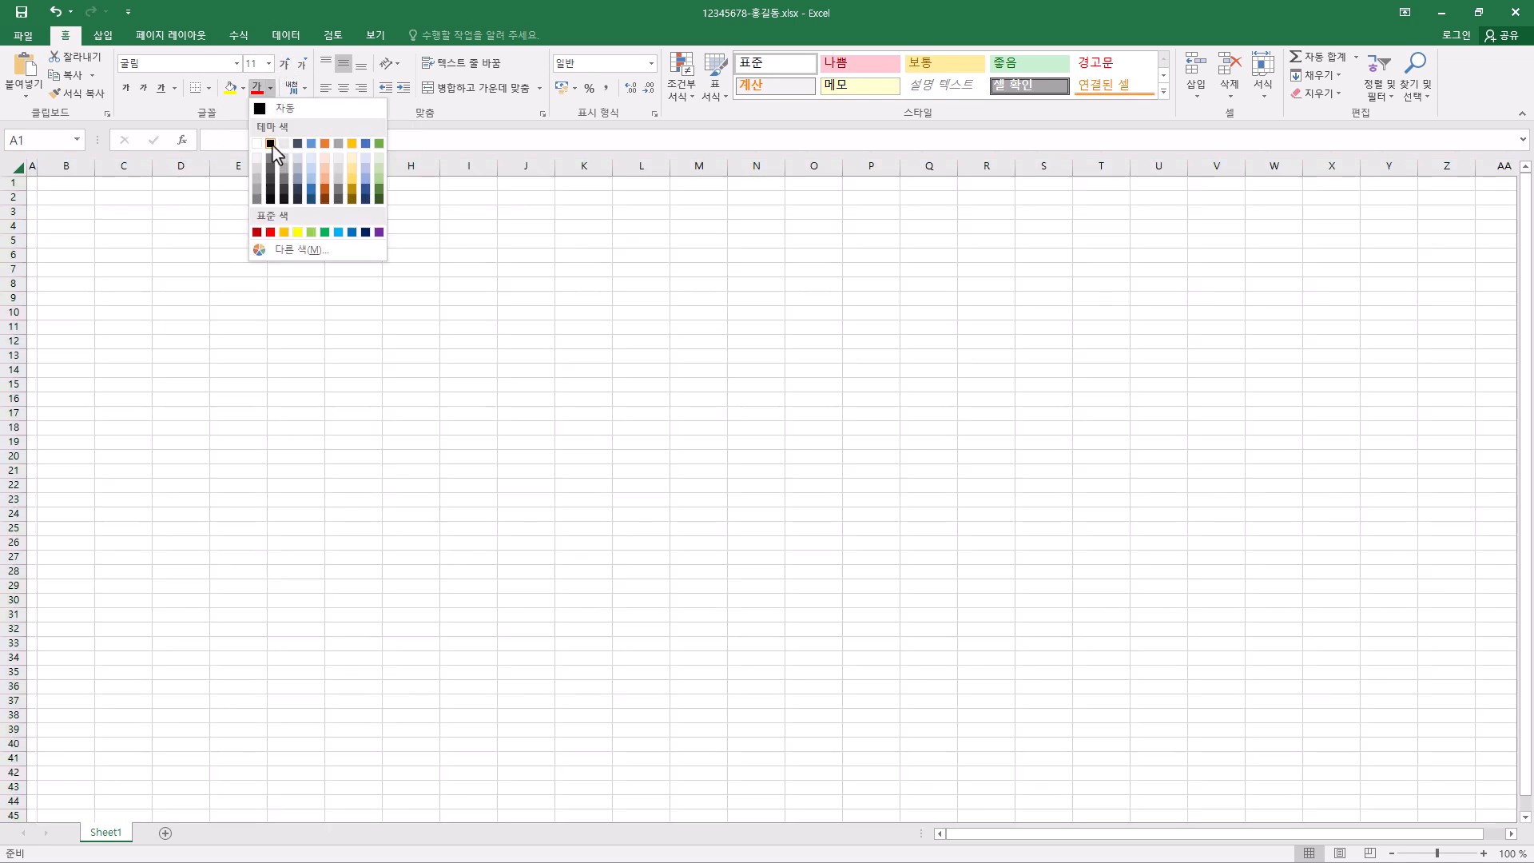
{"action": "left_click", "coordinate": [271, 144]}
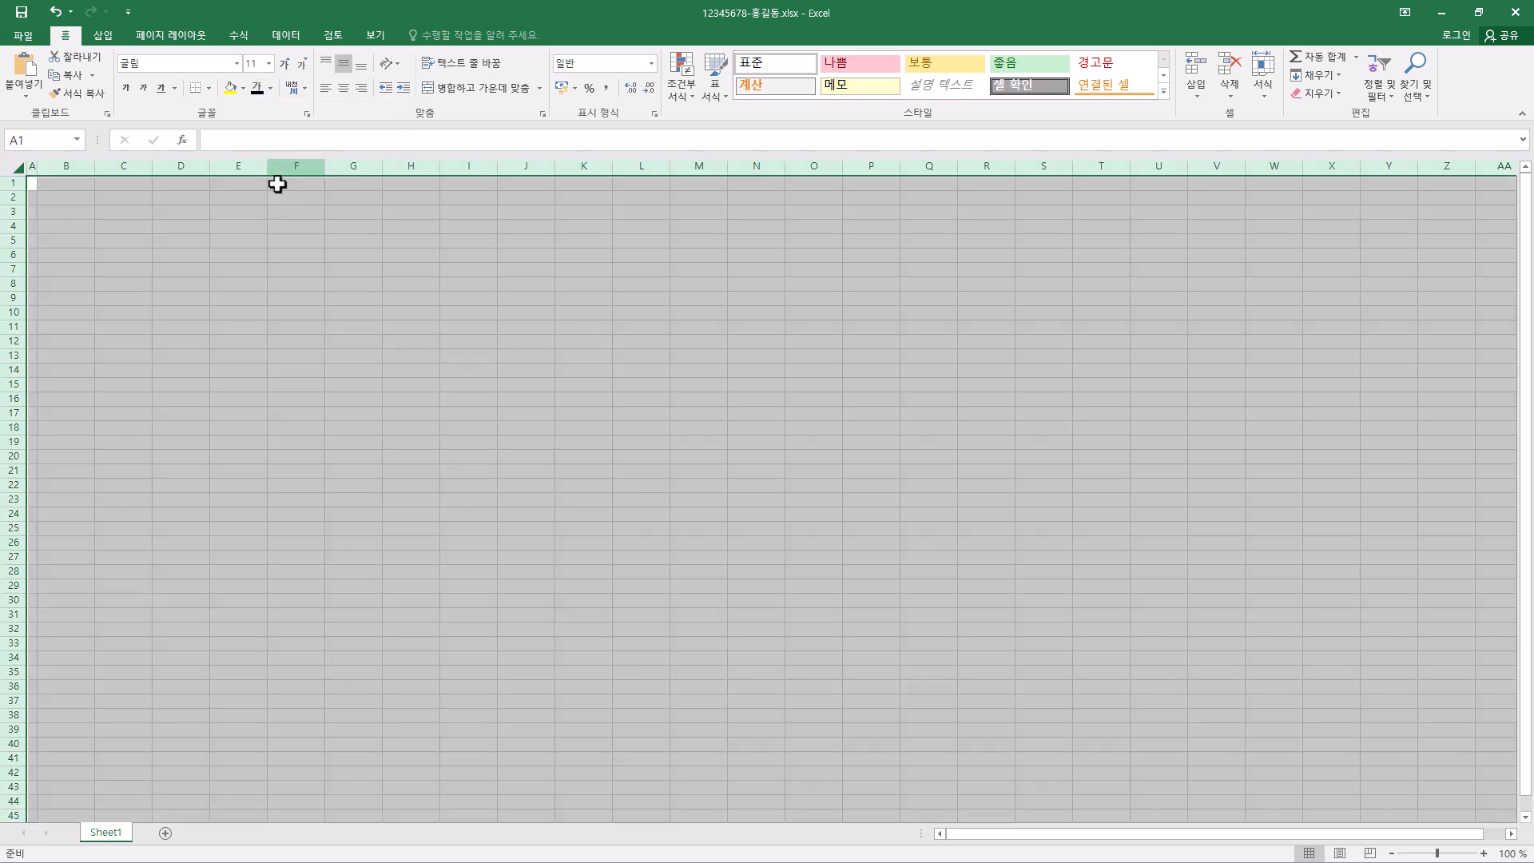
{"action": "left_click", "coordinate": [66, 226]}
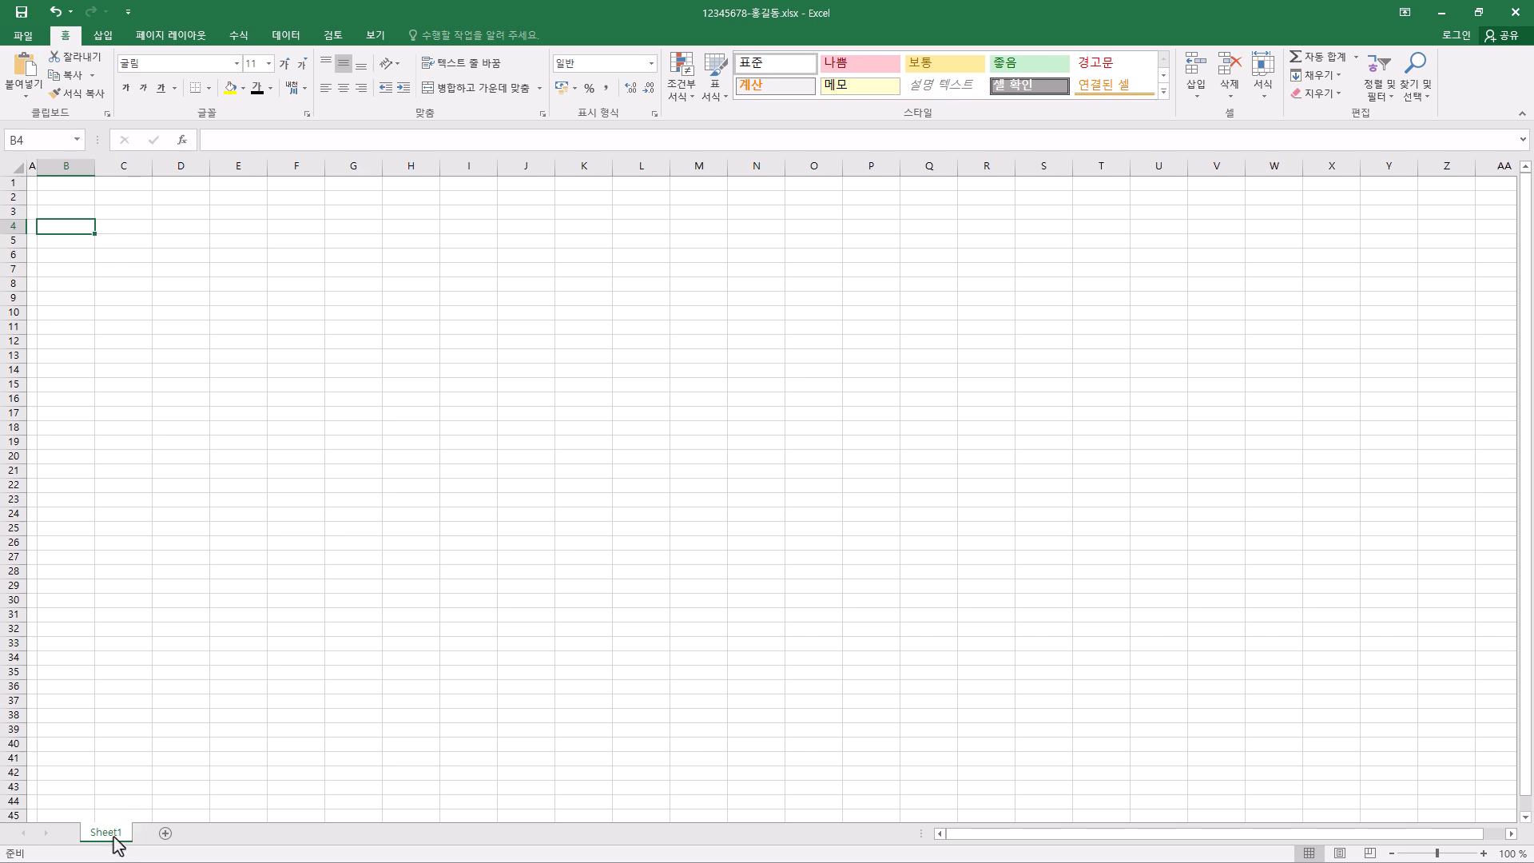
- Make two copies of Sheet1 and rename the original sheet 제1작업
{"action": "mouse_move", "coordinate": [112, 836]}
{"action": "left_mouse_down"}
{"action": "mouse_move", "coordinate": [274, 839]}
{"action": "mouse_move", "coordinate": [221, 836]}
{"action": "left_mouse_up"}
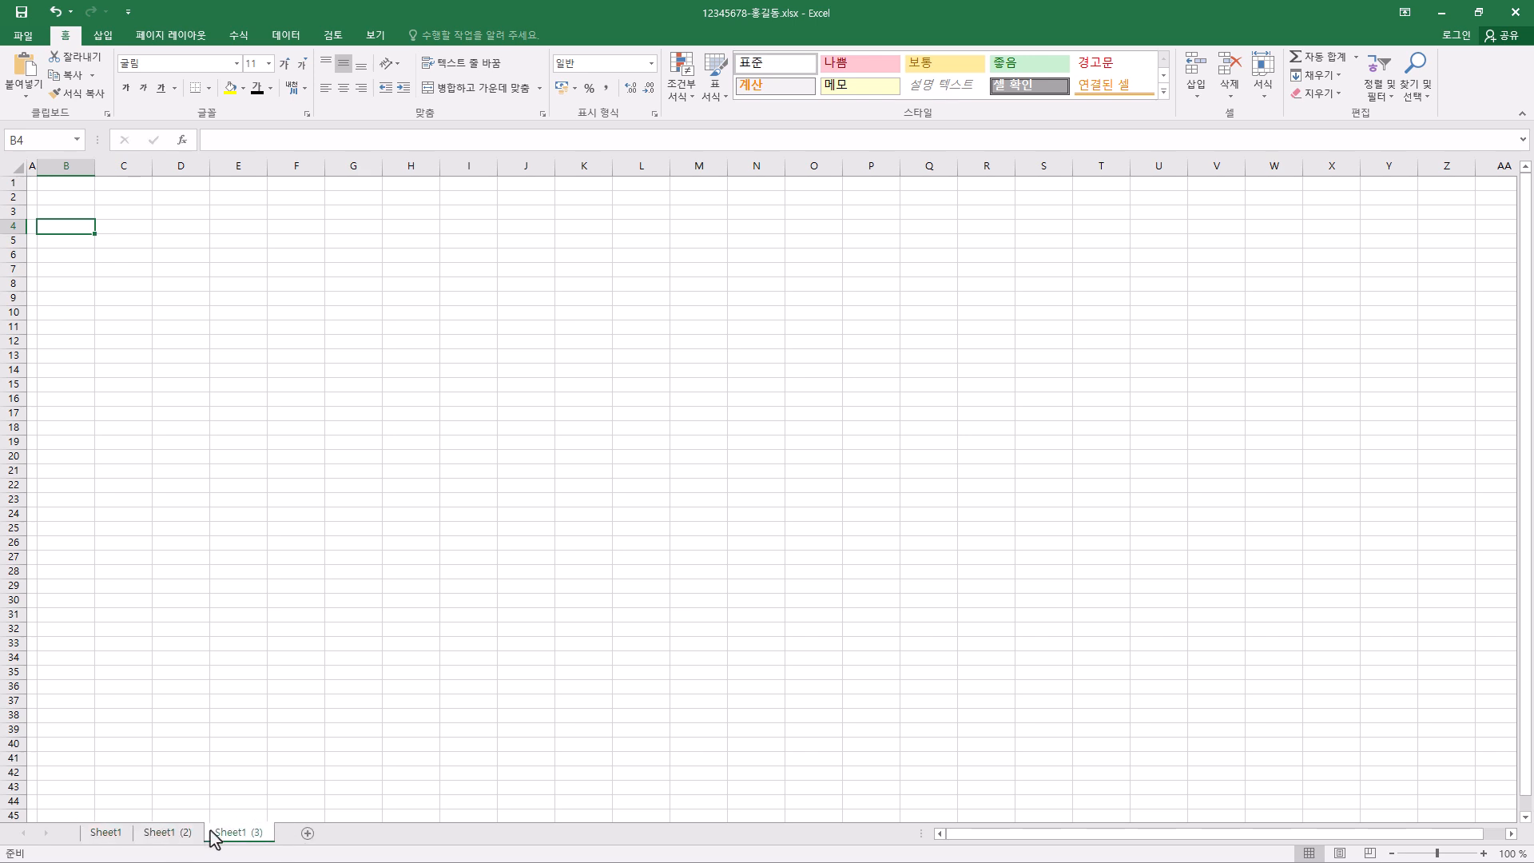
{"action": "double_click", "coordinate": [109, 836]}
{"action": "type", "text": "제1영어"}
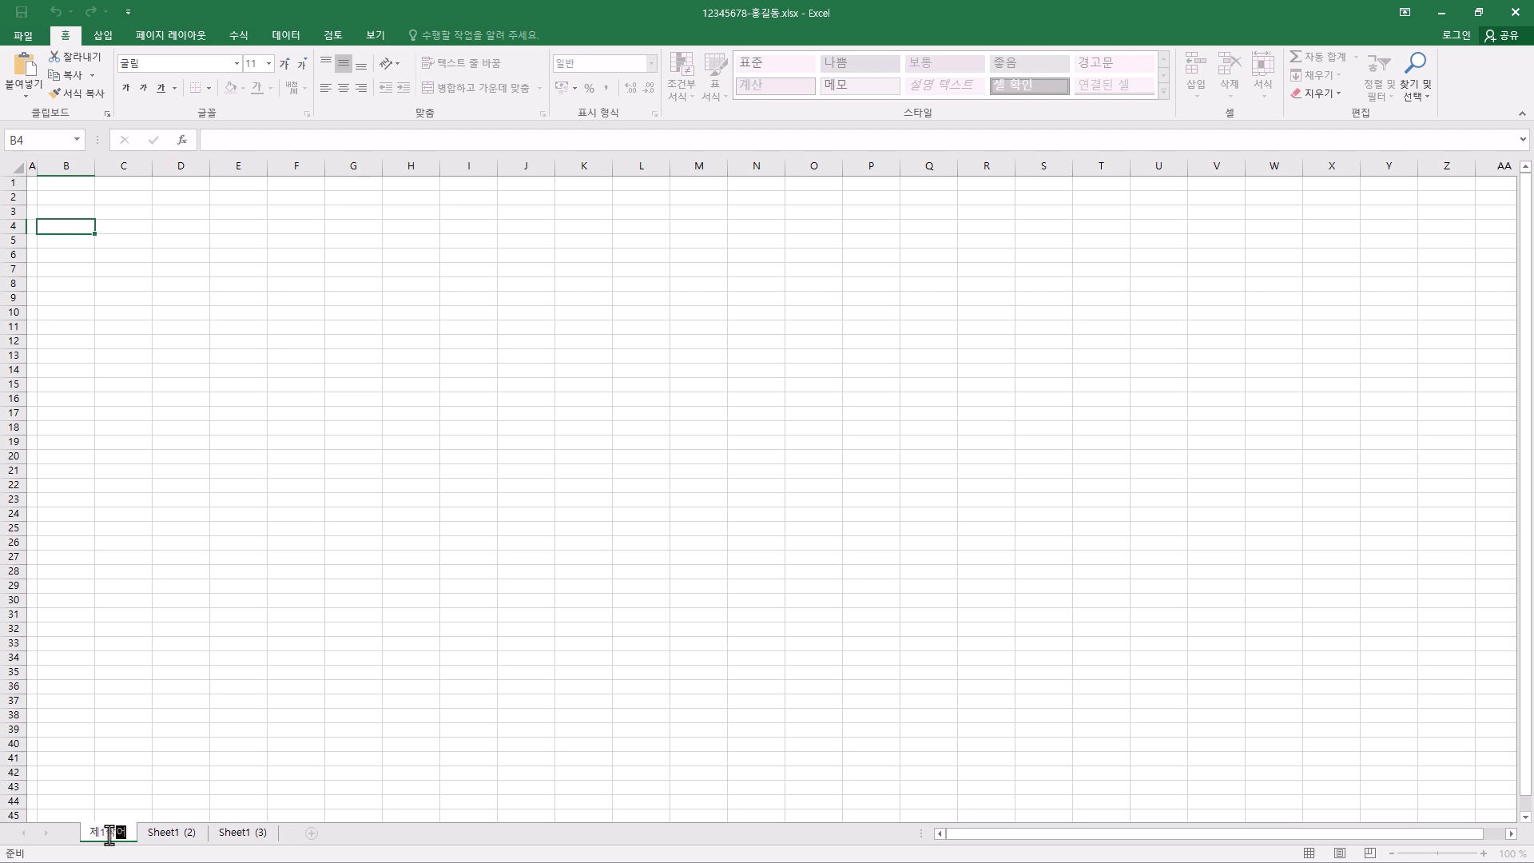
{"action": "type", "text": "ㅂ"}
{"action": "key", "text": "Return"}
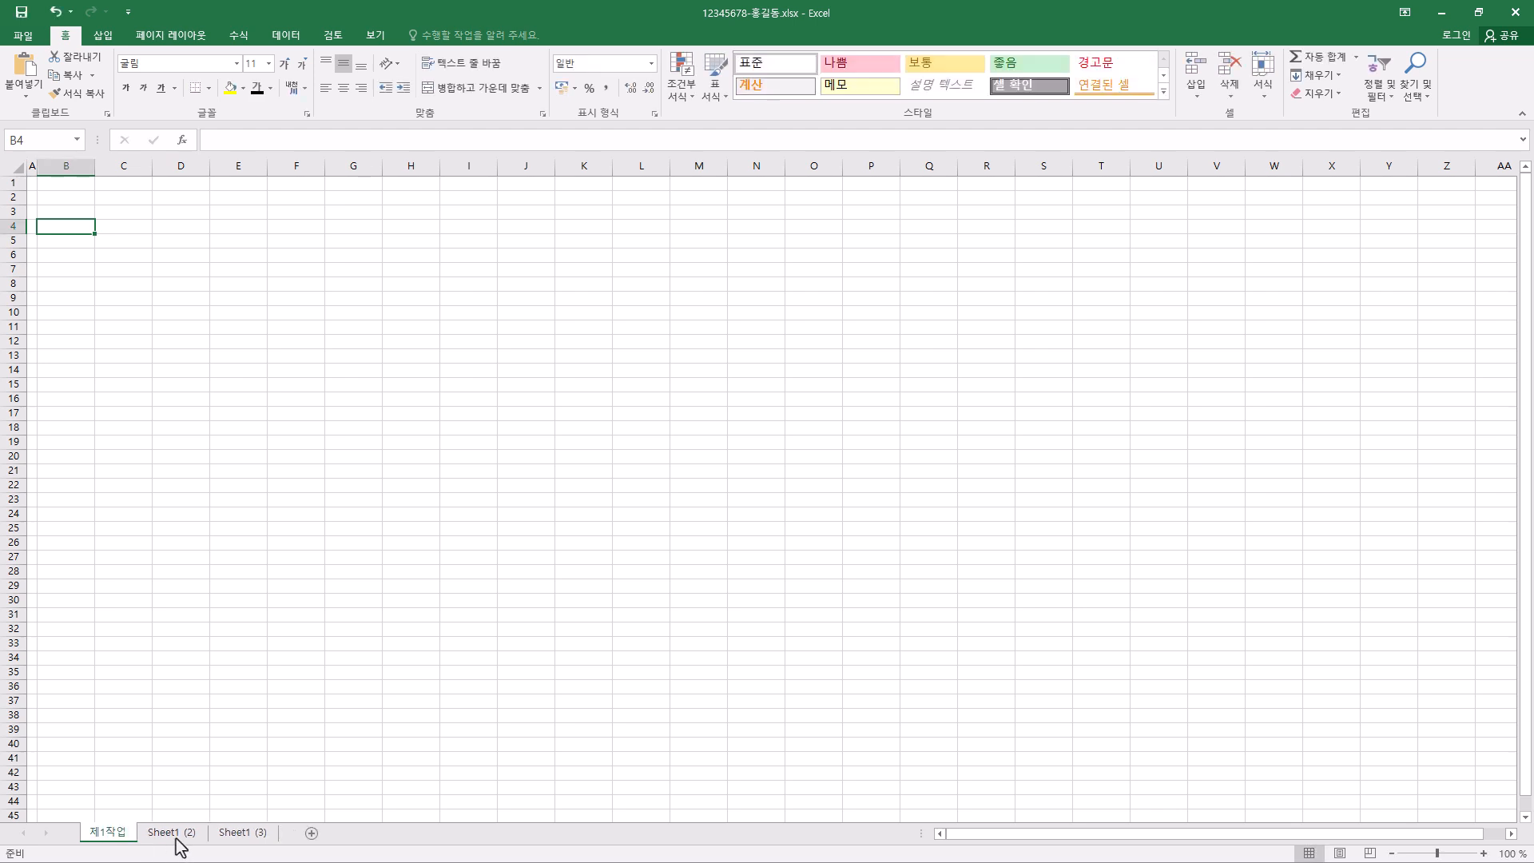
- Rename the two copied sheets 제2작업 and 제3작업
{"action": "double_click", "coordinate": [172, 833]}
{"action": "type", "text": "제2작업"}
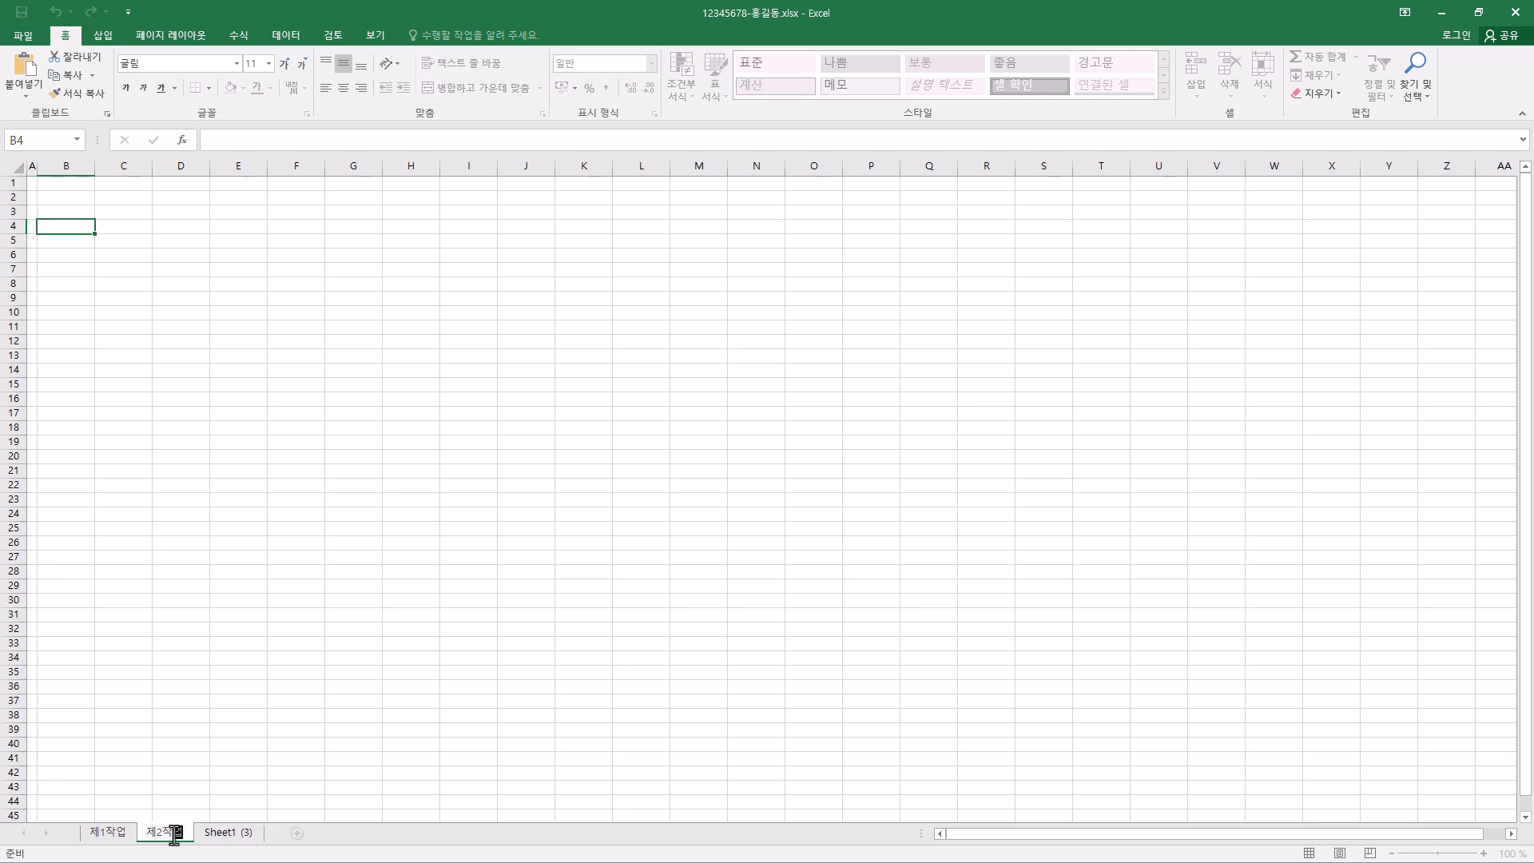
{"action": "double_click", "coordinate": [225, 833]}
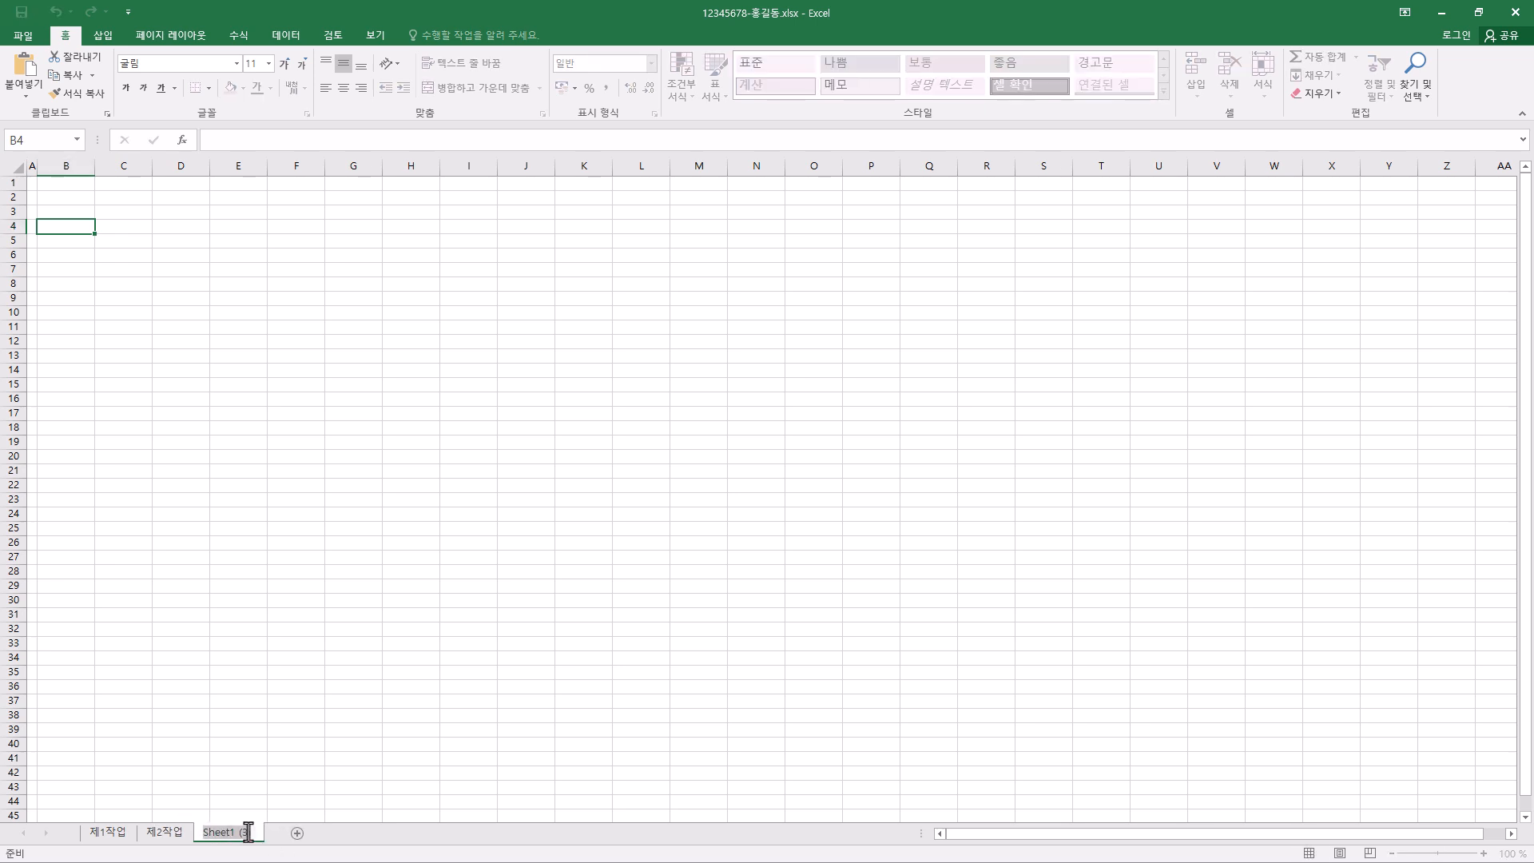
{"action": "type", "text": "제3작업"}
{"action": "key", "text": "Return"}
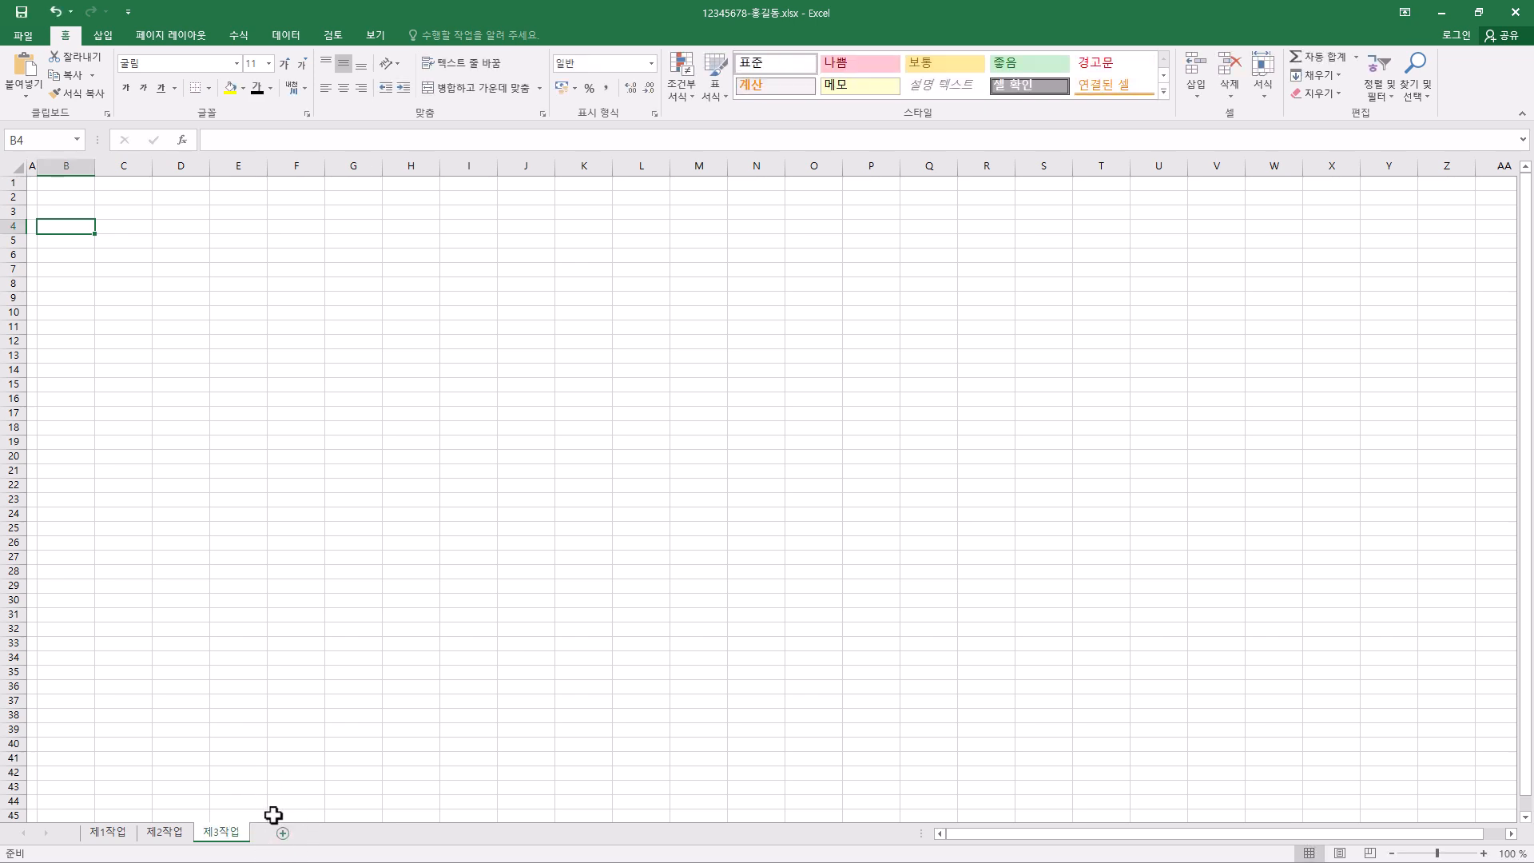
- Switch to the 제1작업 sheet and mark out the table range B4:J14, returning to cell B4
{"action": "left_click", "coordinate": [124, 839]}
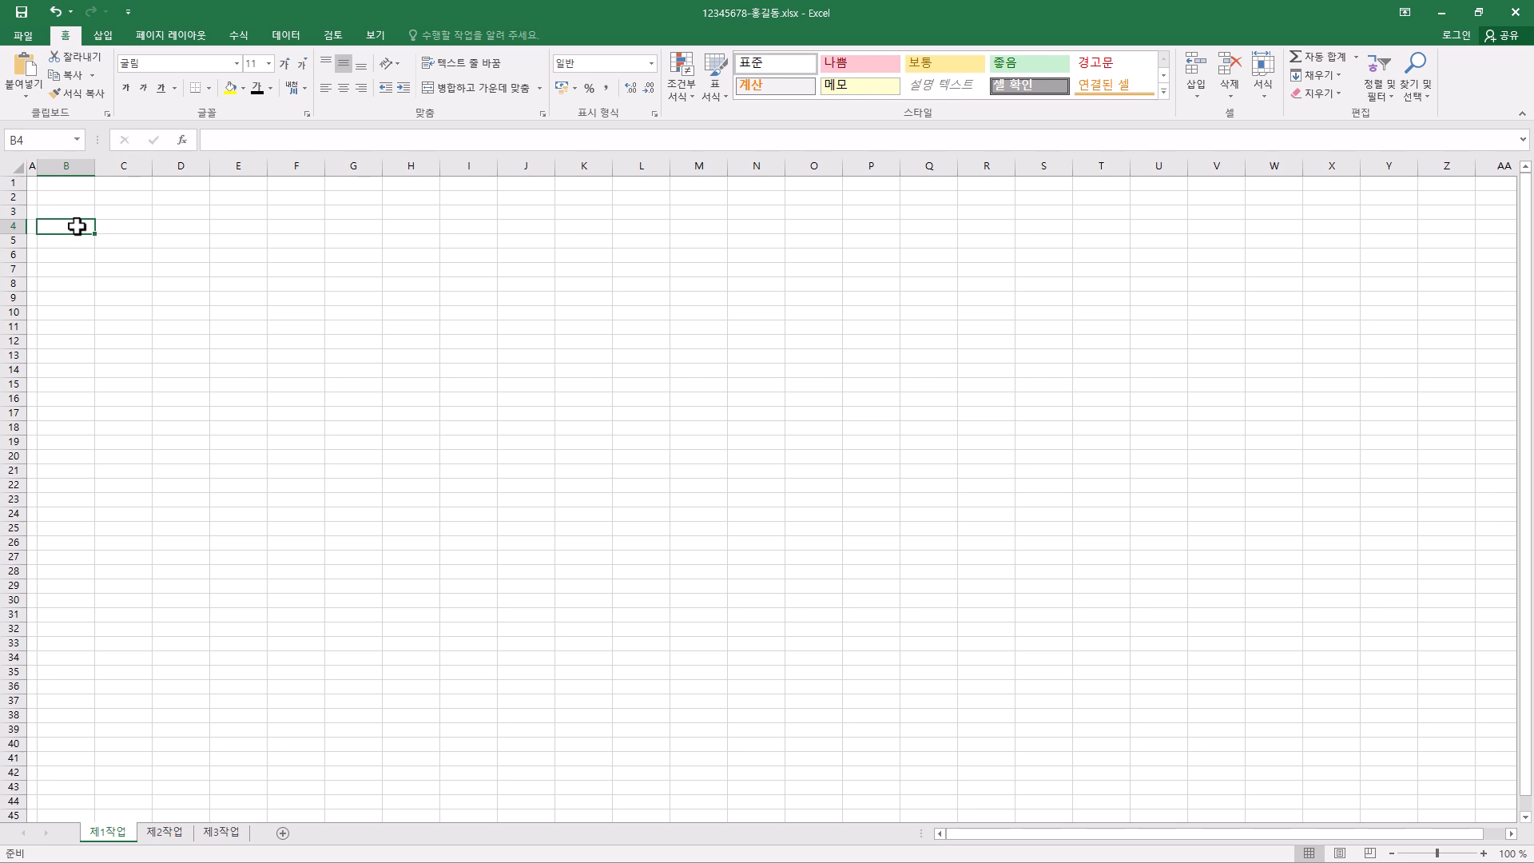
{"action": "left_click_drag", "start_coordinate": [77, 226], "coordinate": [538, 370]}
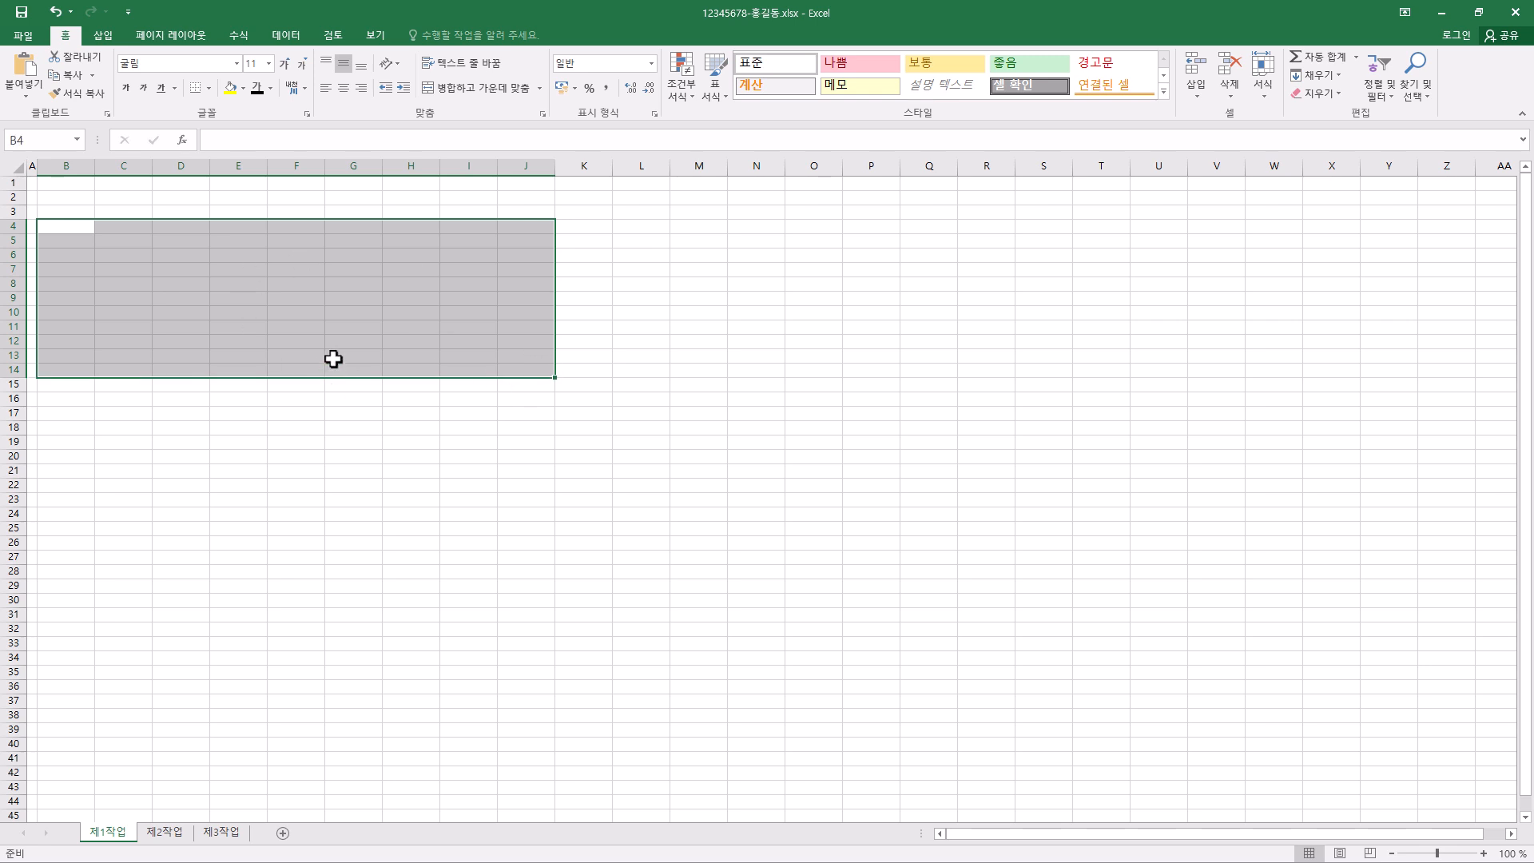
{"action": "left_click", "coordinate": [79, 228]}
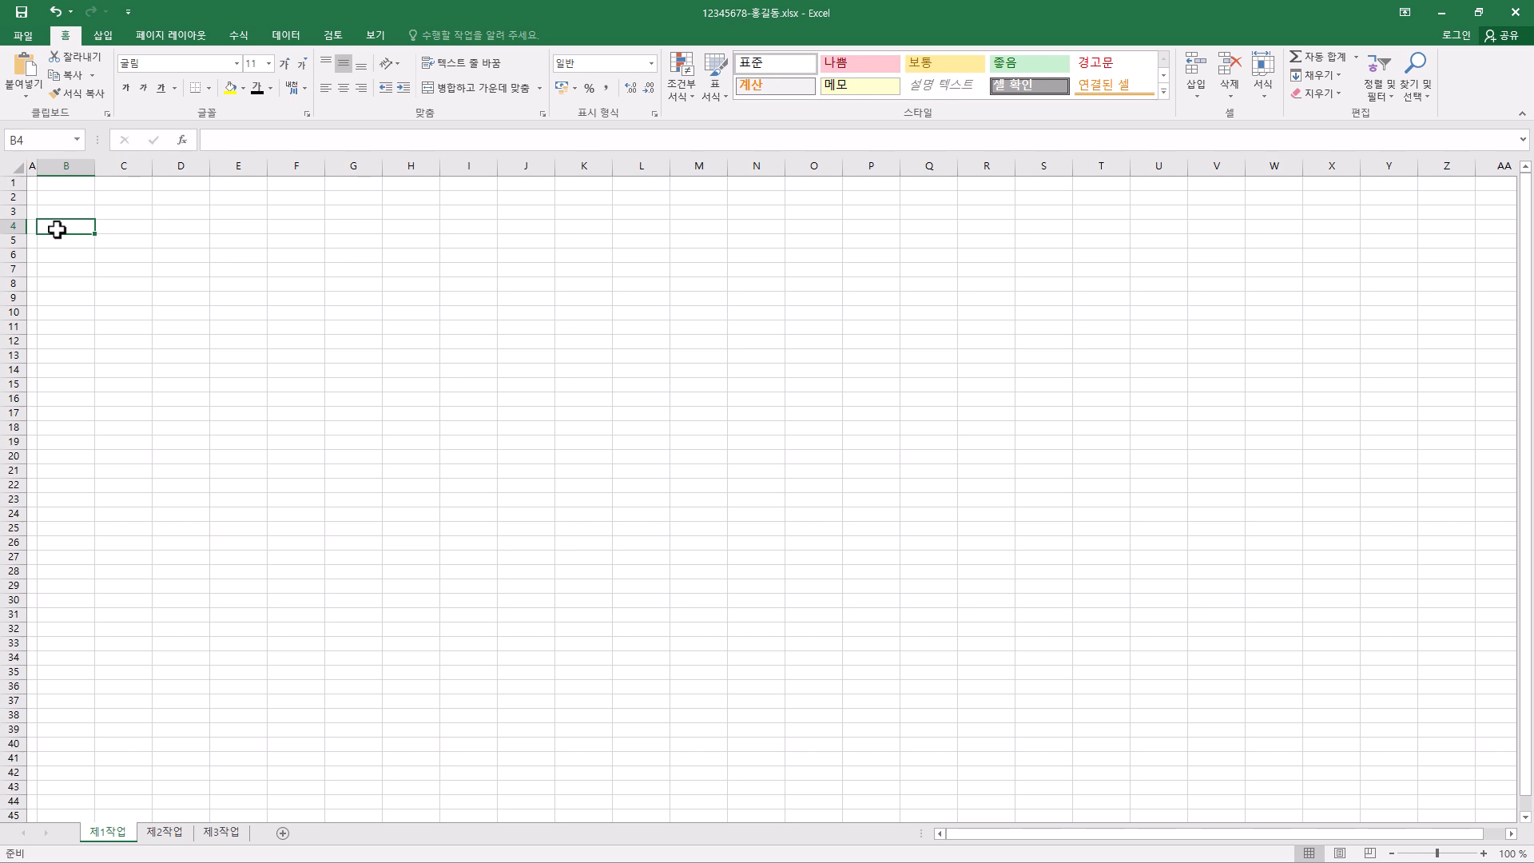
- Enter the two-line header 공사기간 (일) in cell E4, with a line break before (일)
{"action": "left_click", "coordinate": [249, 228]}
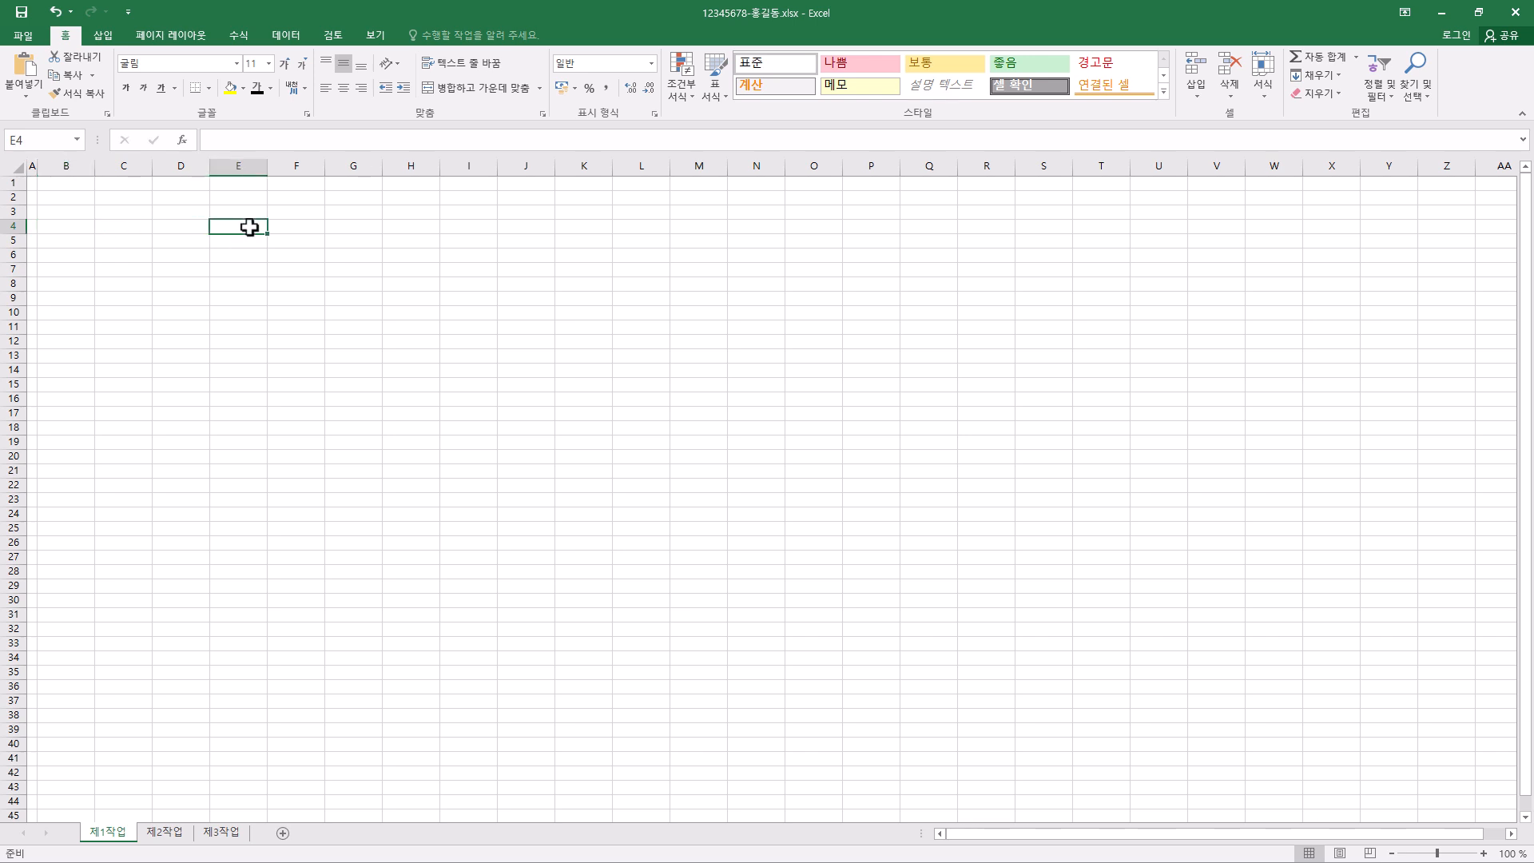
{"action": "type", "text": "공사기간"}
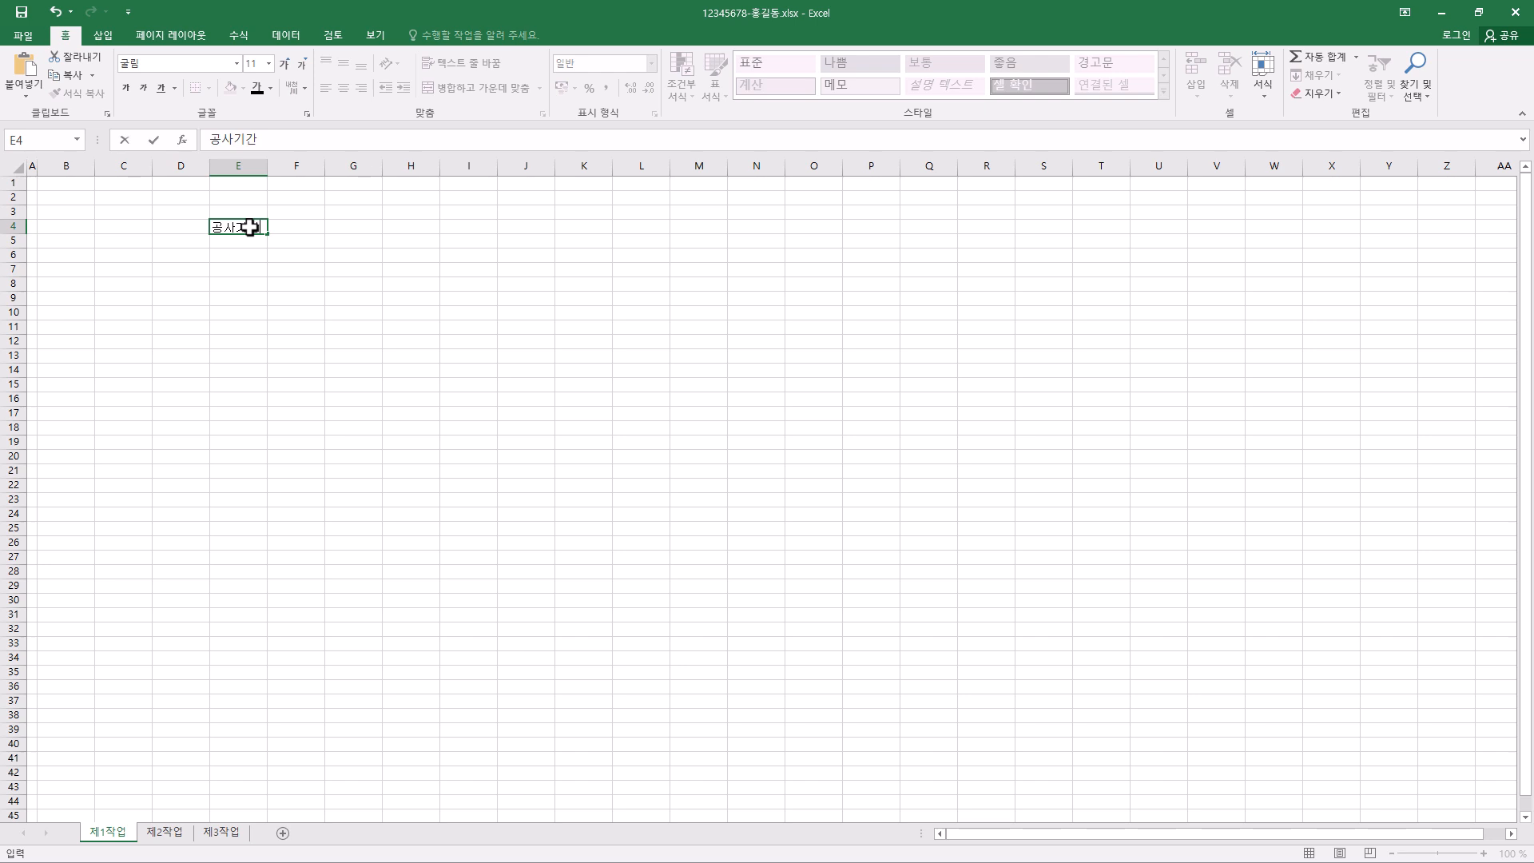
{"action": "key", "text": "alt+Return"}
{"action": "type", "text": "(일"}
{"action": "key", "text": "Return"}
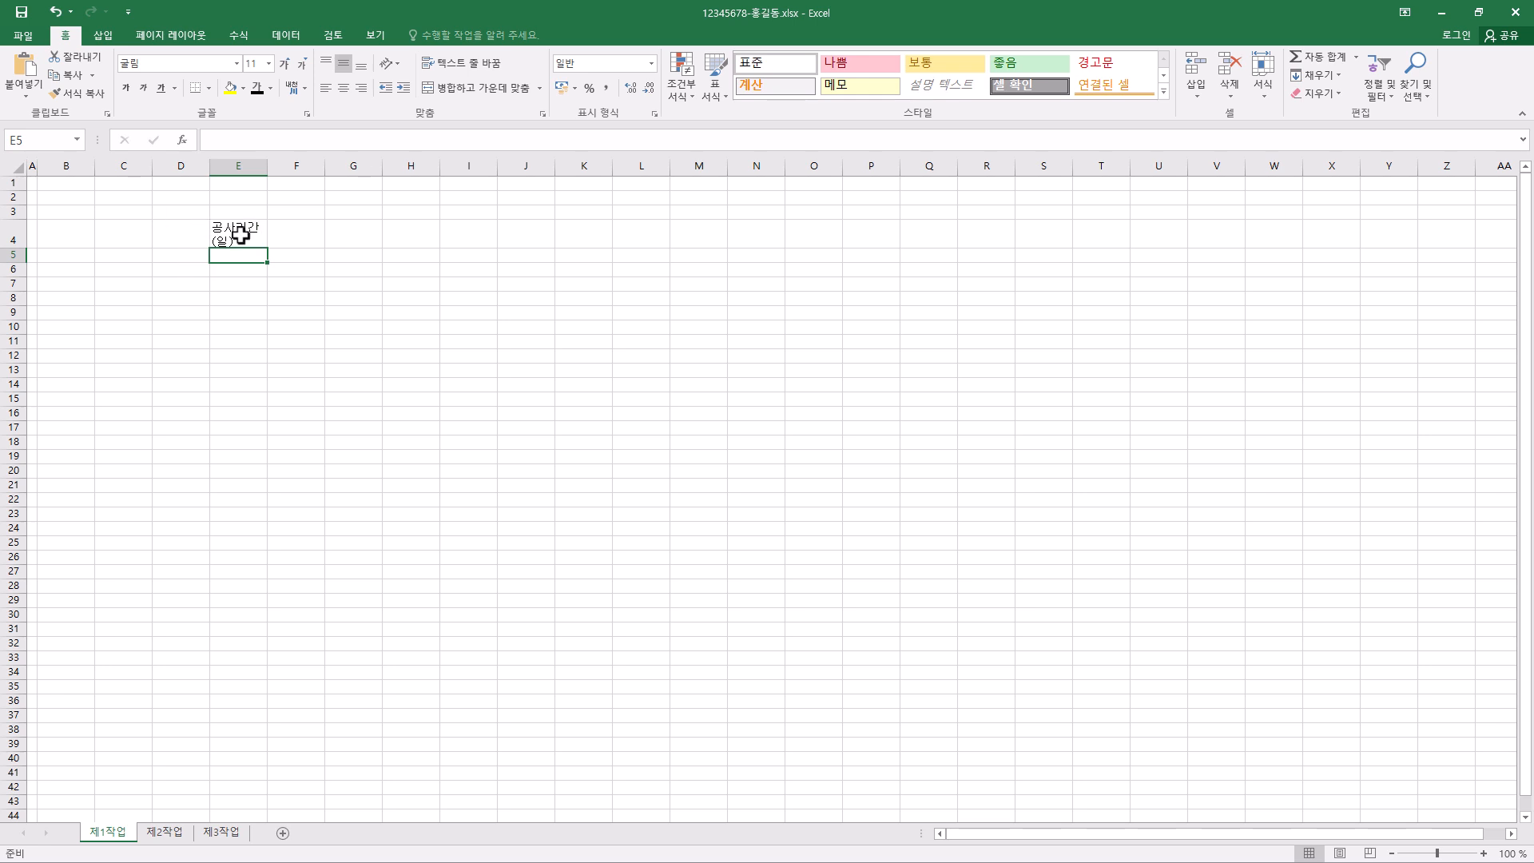
{"action": "left_click", "coordinate": [240, 235]}
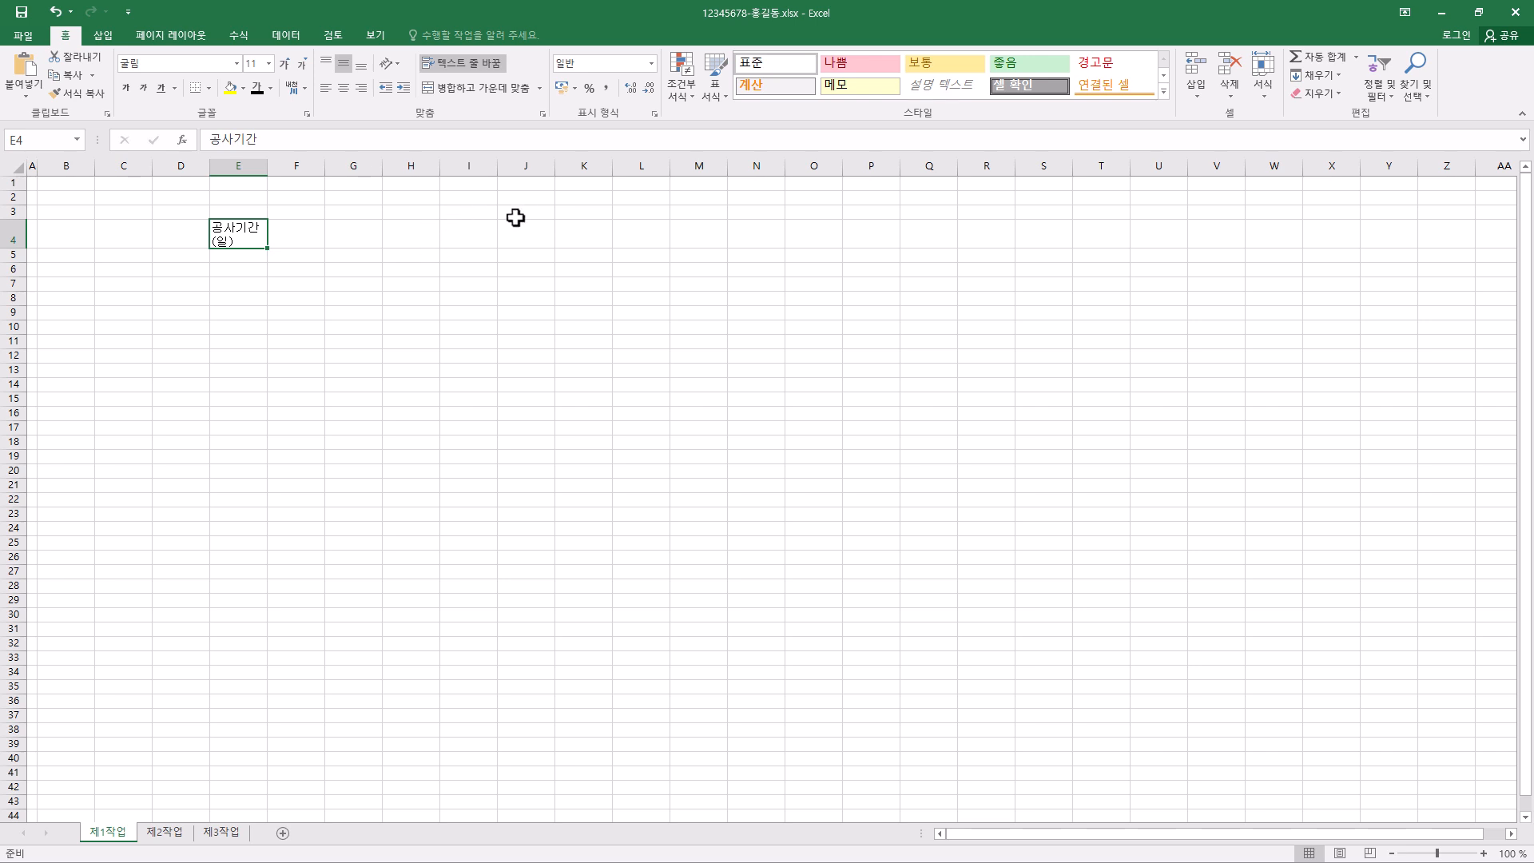
{"action": "left_click", "coordinate": [359, 214]}
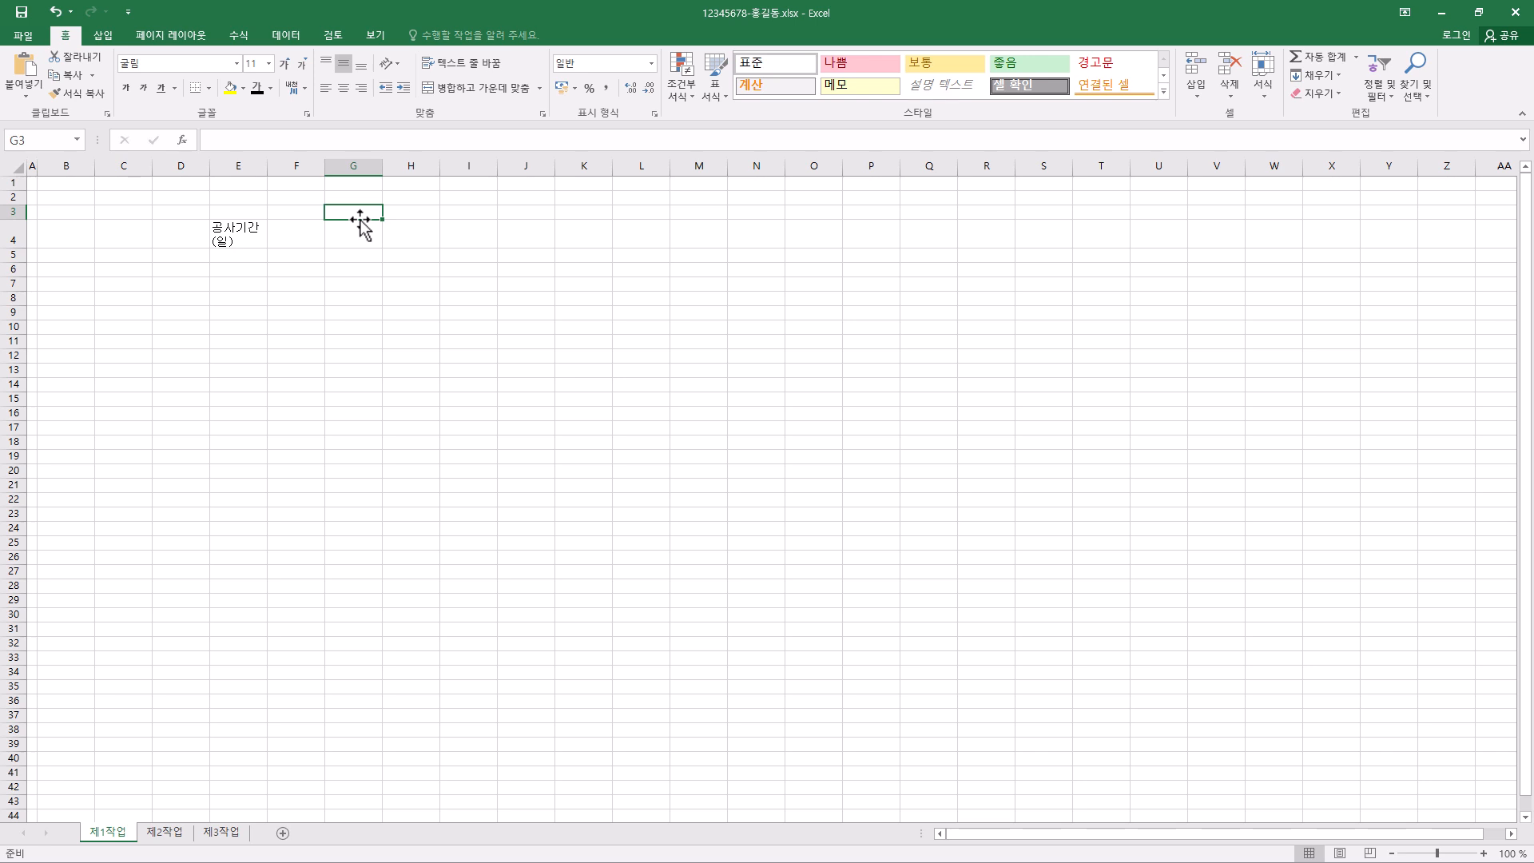
{"action": "left_click", "coordinate": [69, 238]}
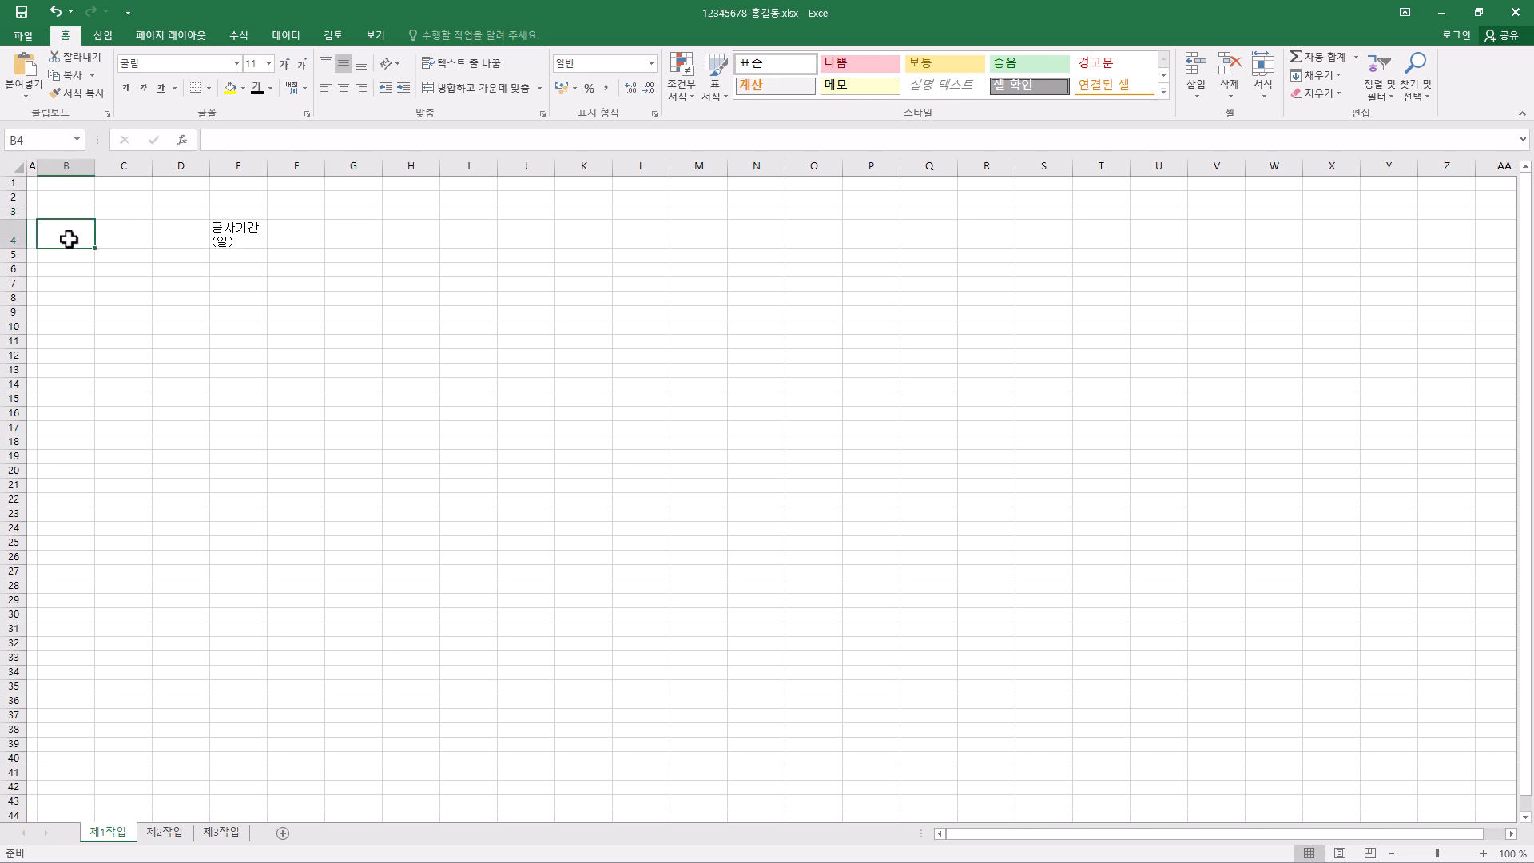
{"action": "left_click_drag", "start_coordinate": [69, 238], "coordinate": [490, 236]}
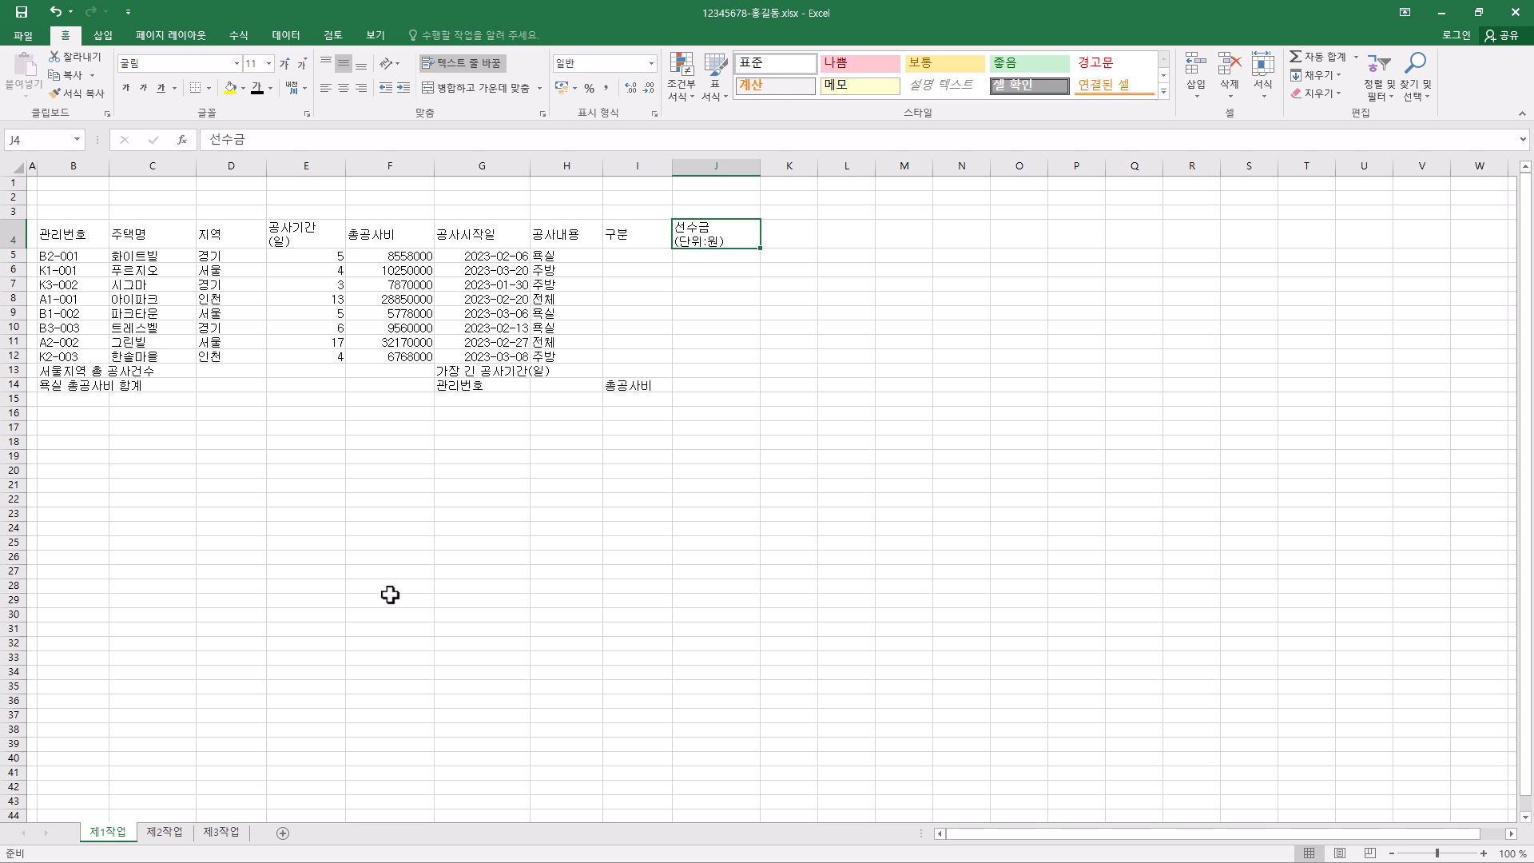
- Center the contents of every cell on the 제1작업 sheet horizontally
{"action": "left_click", "coordinate": [17, 167]}
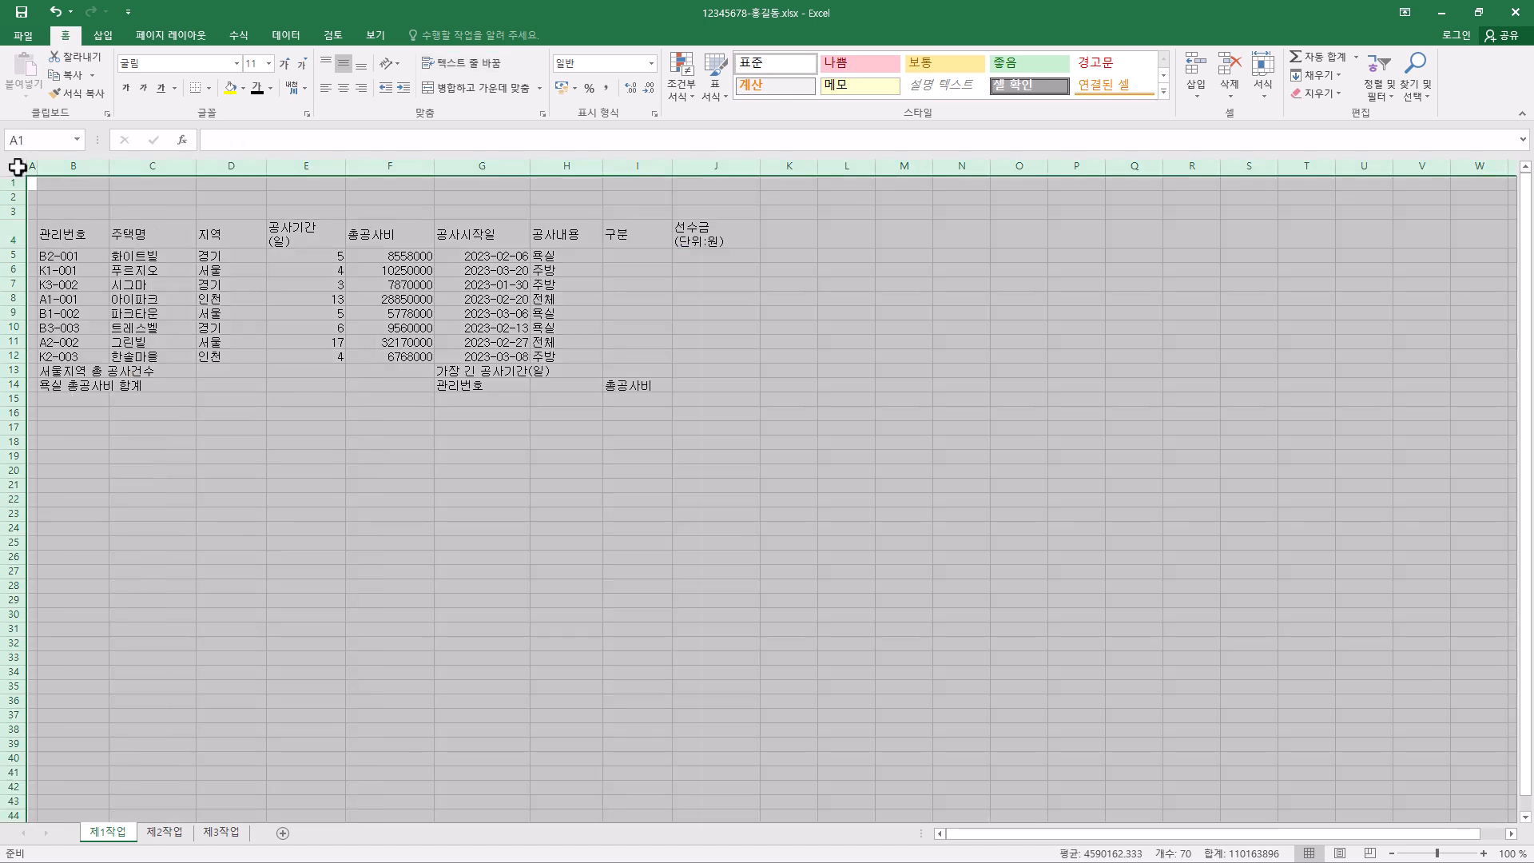
{"action": "left_click", "coordinate": [343, 88]}
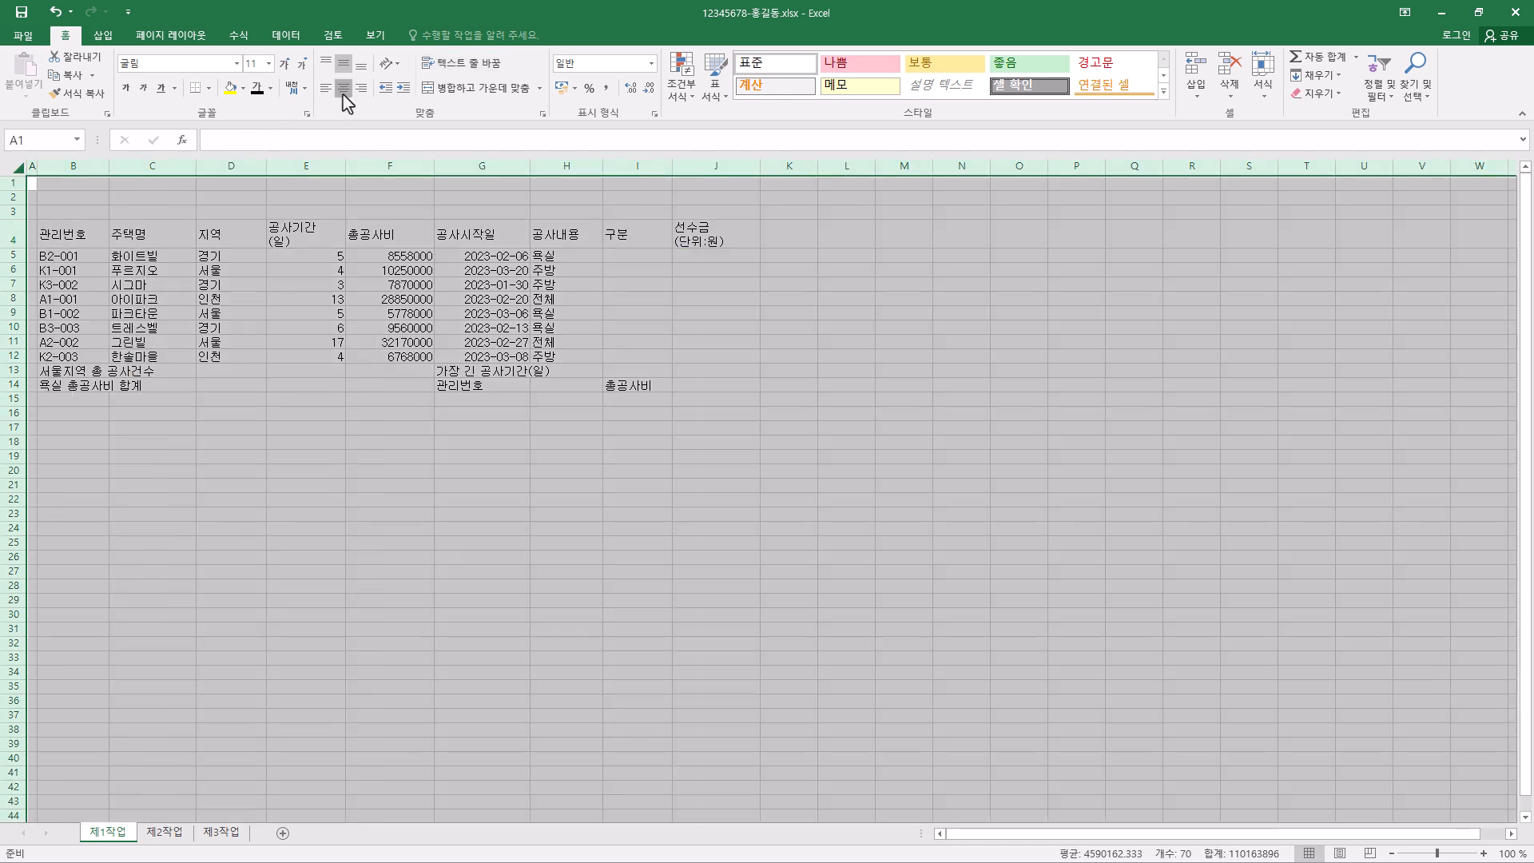
{"action": "left_click", "coordinate": [467, 438]}
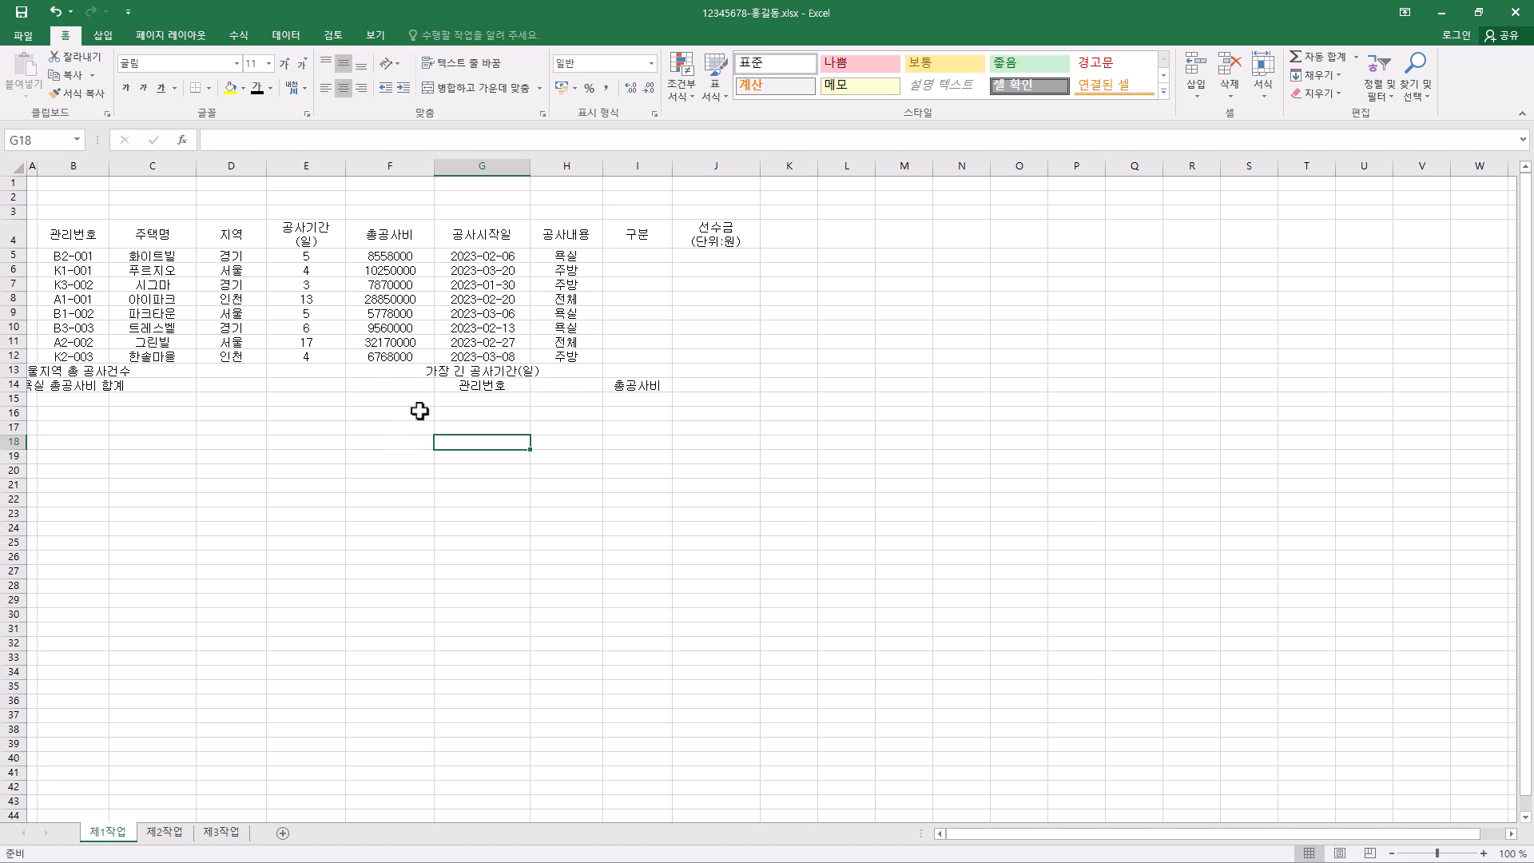
- Examine the 총공사비 amounts and the 공사시작일 dates in the table
{"action": "left_click", "coordinate": [398, 252]}
{"action": "left_click", "coordinate": [398, 276]}
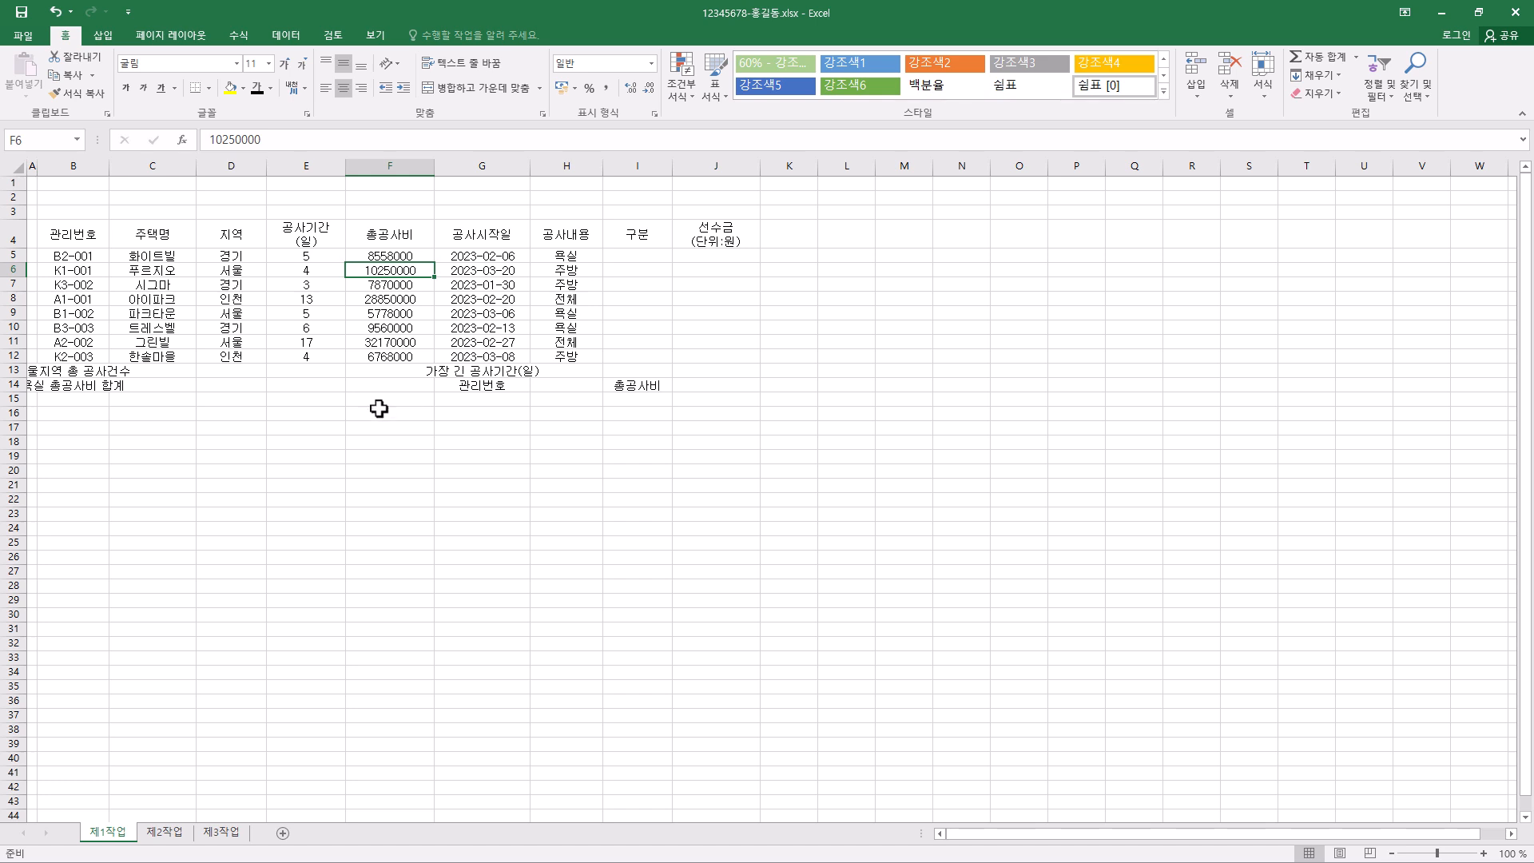
{"action": "left_click", "coordinate": [491, 256]}
{"action": "left_click", "coordinate": [492, 270]}
{"action": "left_click", "coordinate": [493, 300]}
{"action": "left_click", "coordinate": [494, 315]}
{"action": "left_click", "coordinate": [493, 327]}
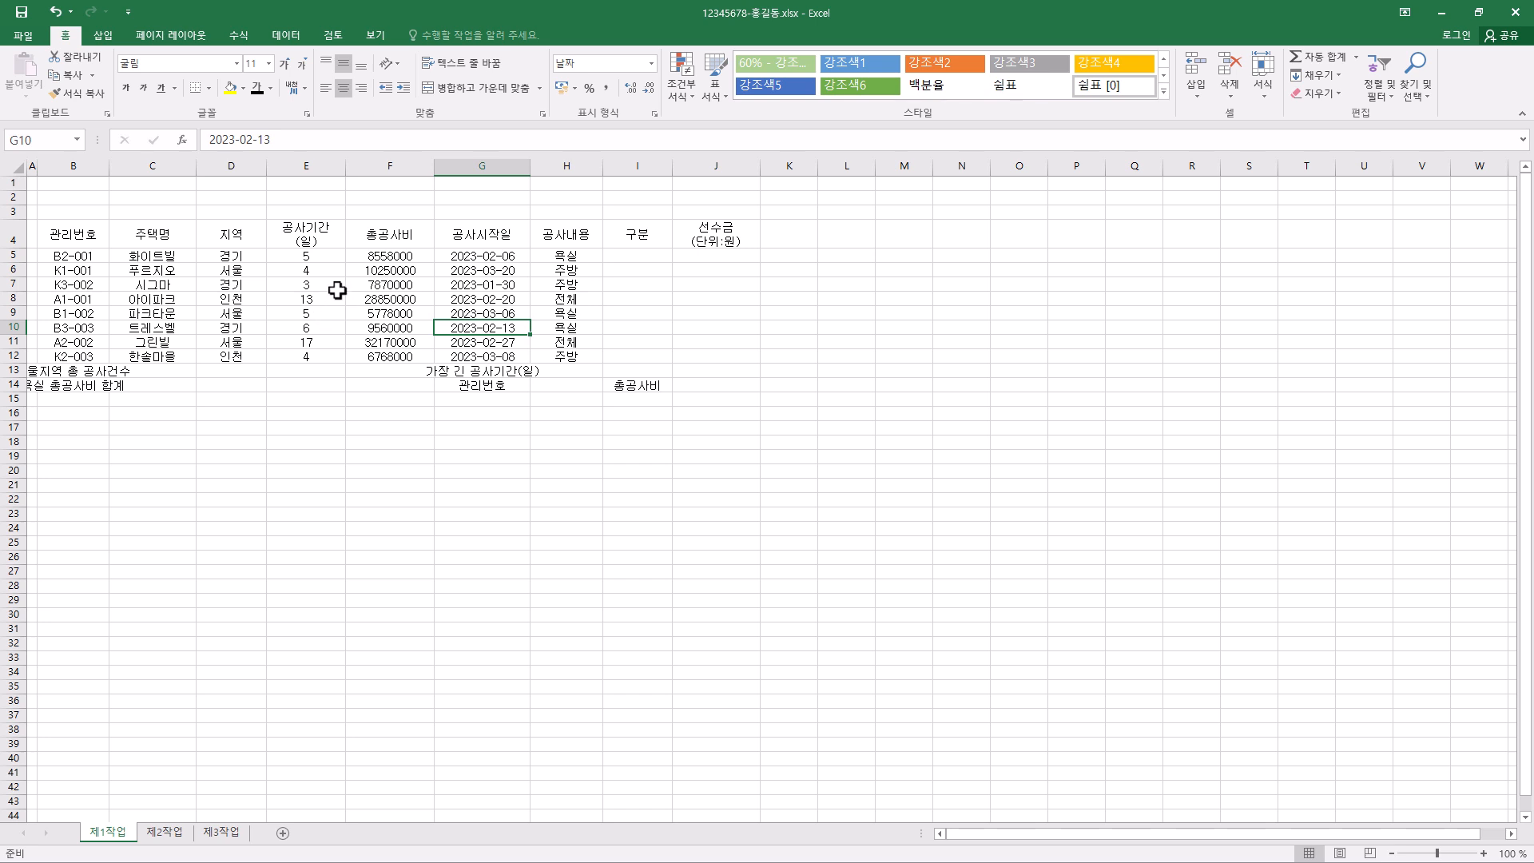
- Apply the 숫자 number format to E5:F12 and align those values to the right edge of their cells
{"action": "left_click_drag", "start_coordinate": [317, 254], "coordinate": [320, 359]}
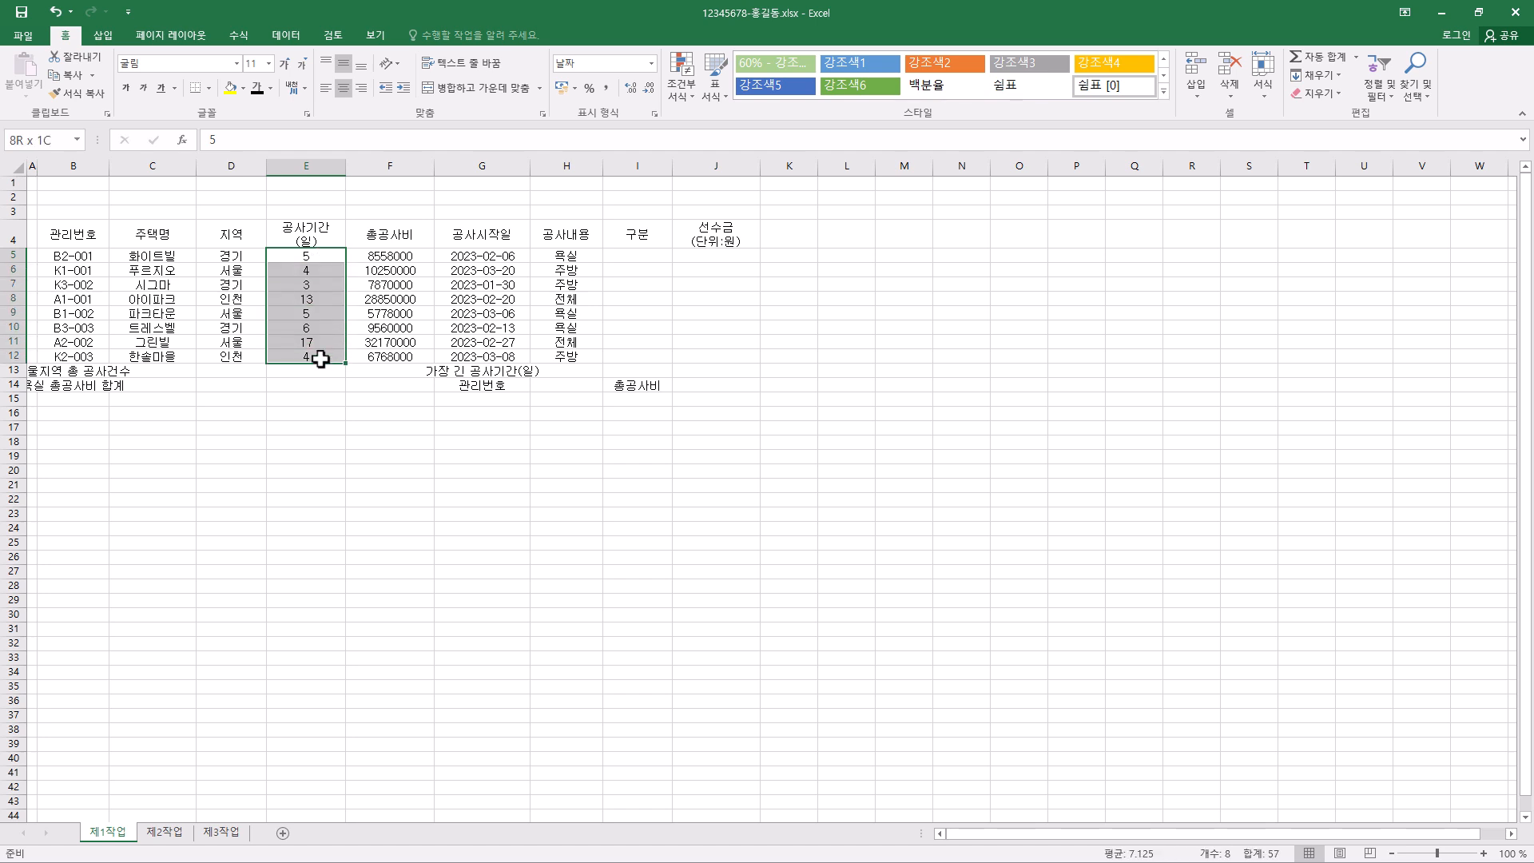
{"action": "left_click_drag", "start_coordinate": [320, 359], "coordinate": [391, 356]}
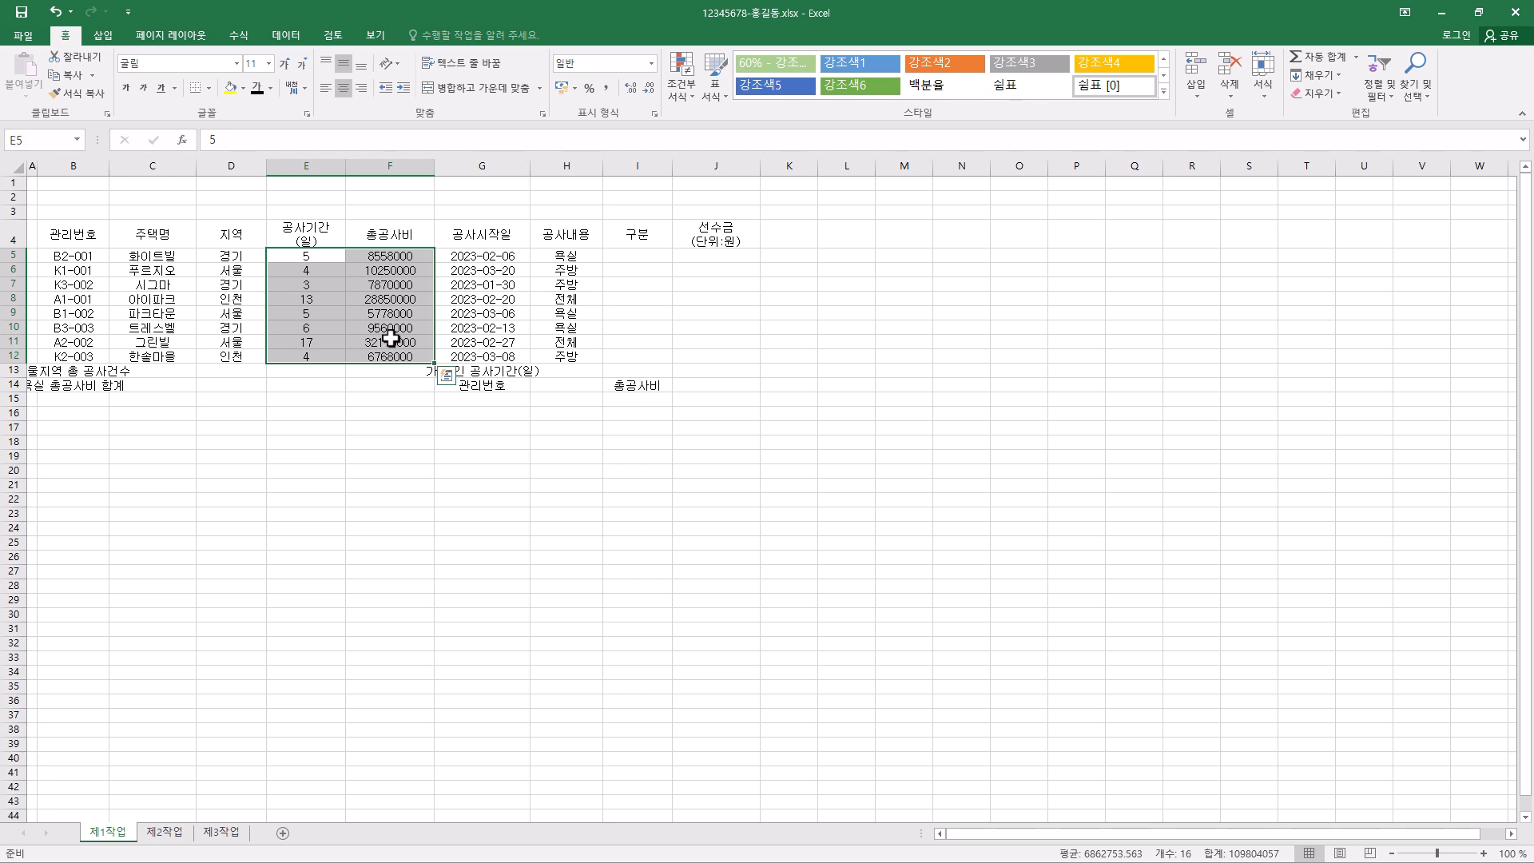
{"action": "left_click", "coordinate": [652, 64]}
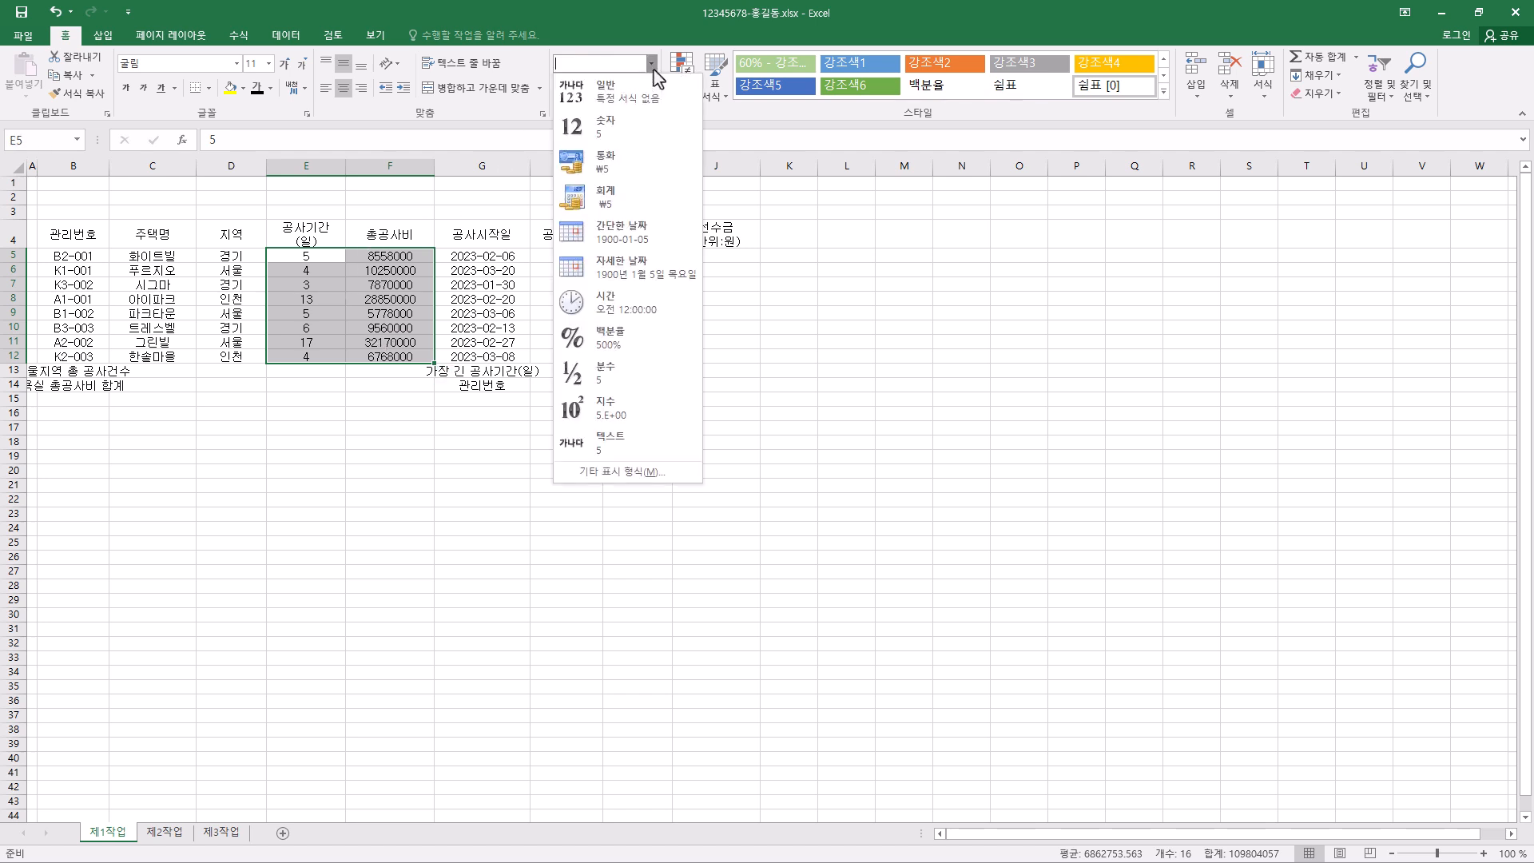
{"action": "left_click", "coordinate": [630, 128]}
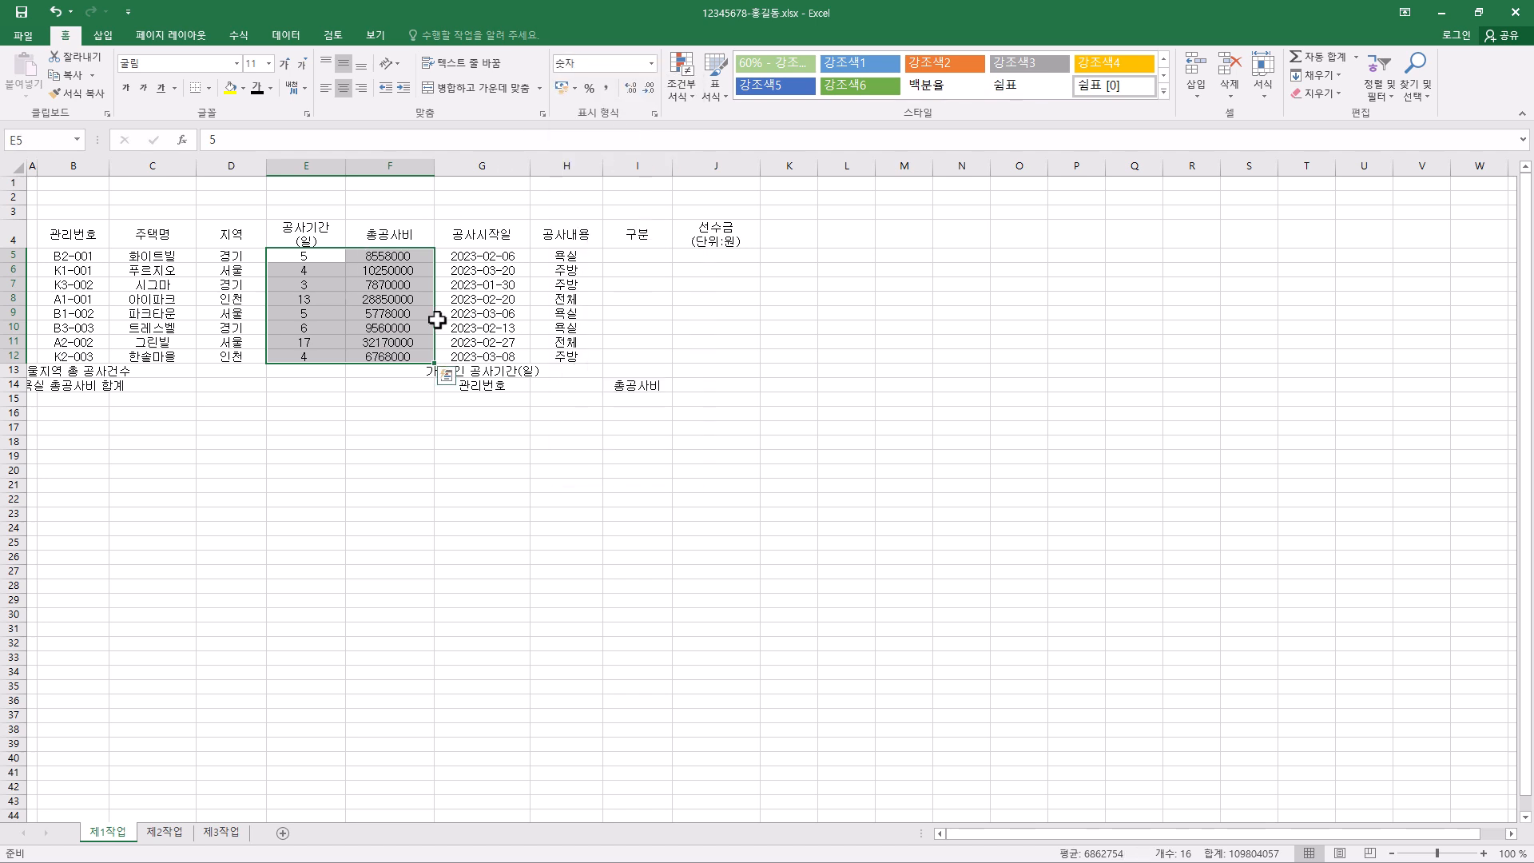
{"action": "left_click", "coordinate": [361, 88]}
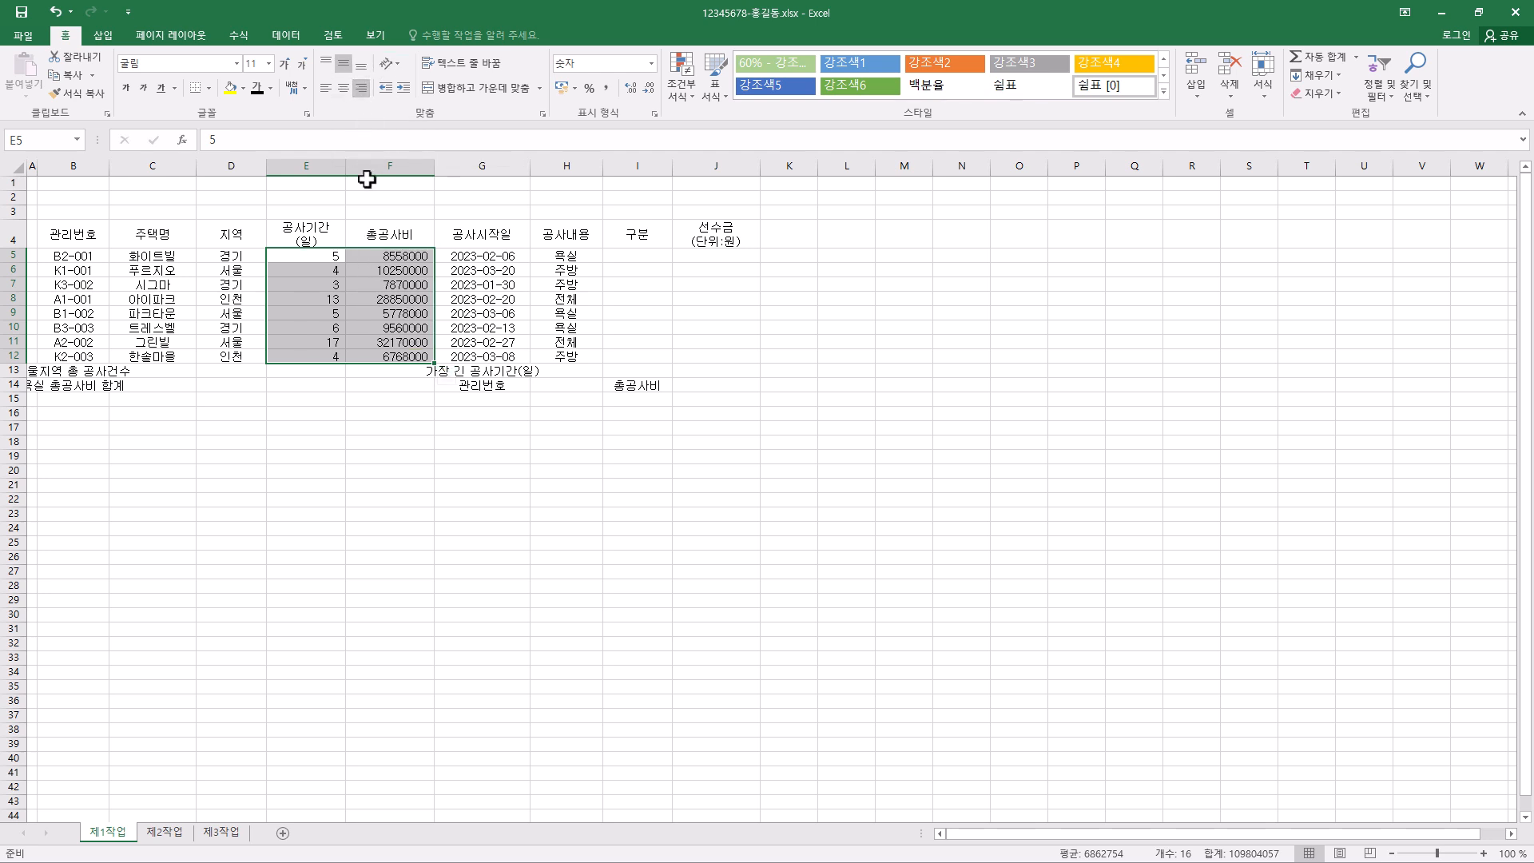
{"action": "left_click", "coordinate": [362, 89]}
- Format the 총공사비 values in F5:F12 as 회계 with the currency symbol set to 없음
{"action": "left_click", "coordinate": [399, 261]}
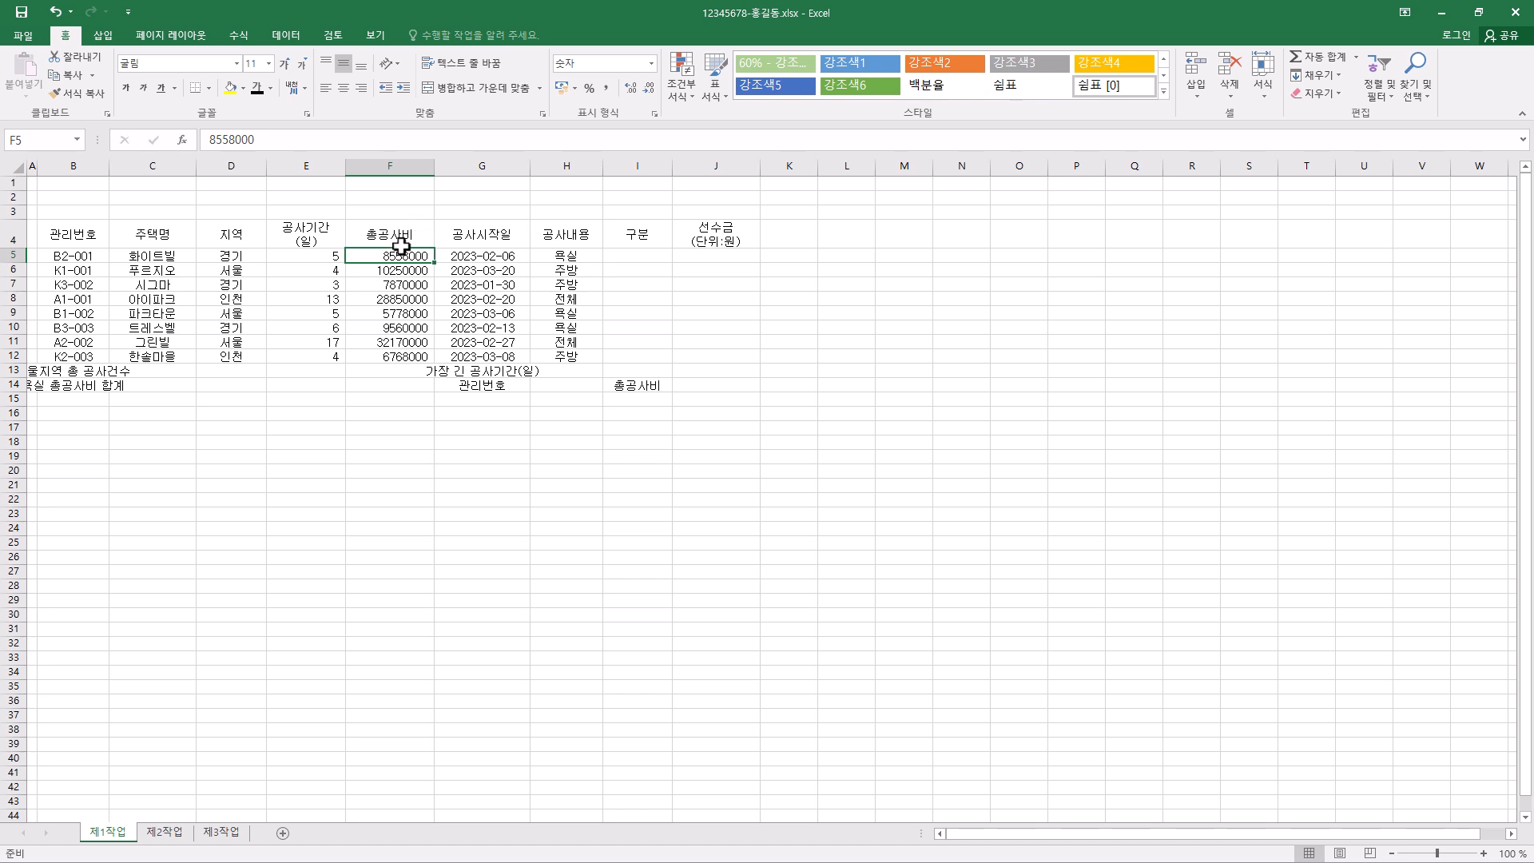
{"action": "left_click", "coordinate": [409, 357], "text": "shift"}
{"action": "left_click_drag", "start_coordinate": [409, 357], "coordinate": [408, 356]}
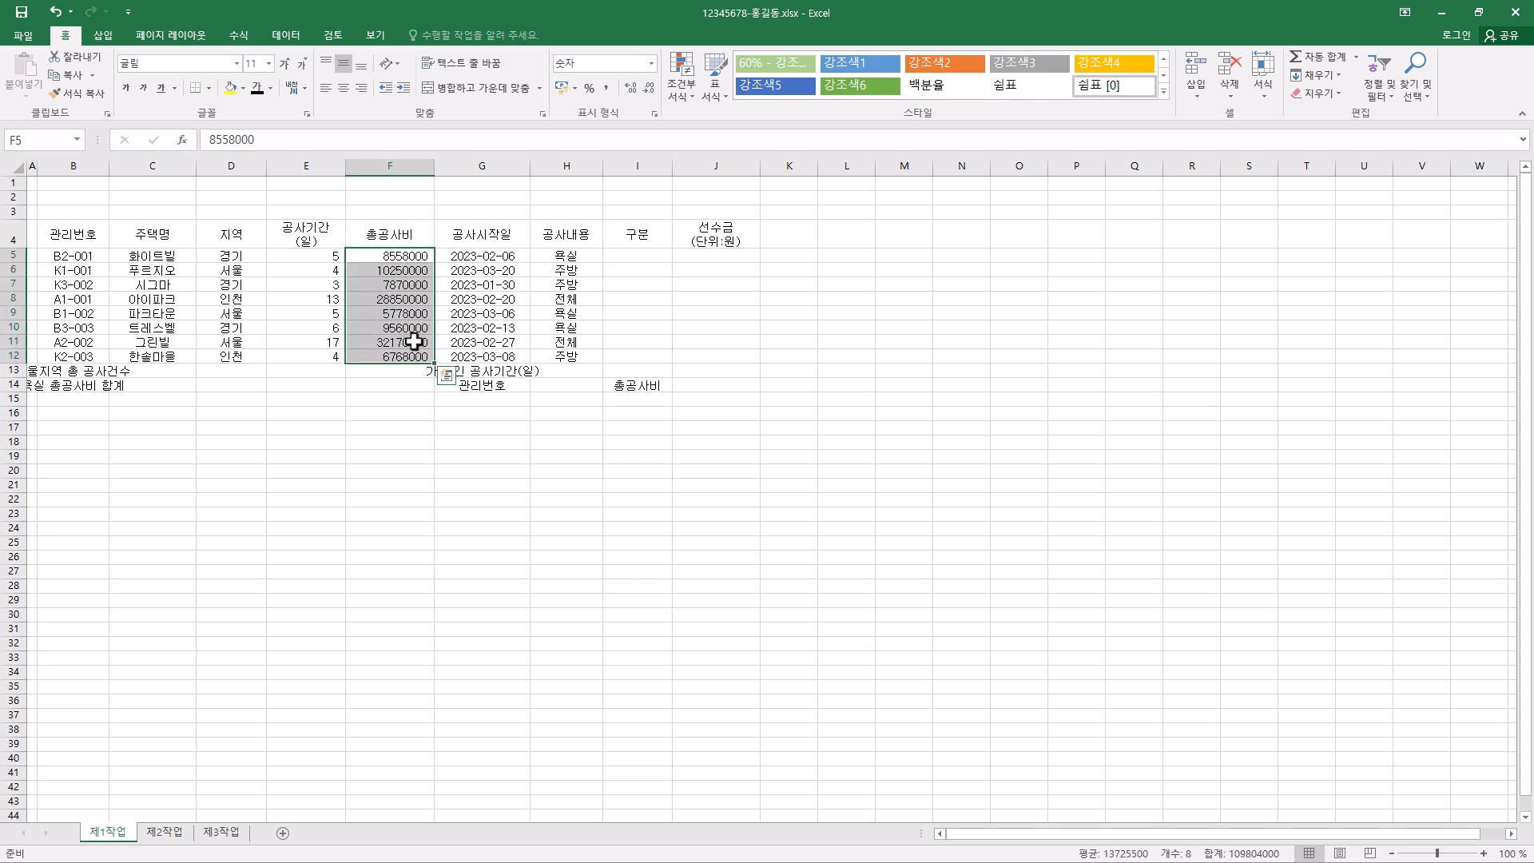
{"action": "left_click", "coordinate": [652, 63]}
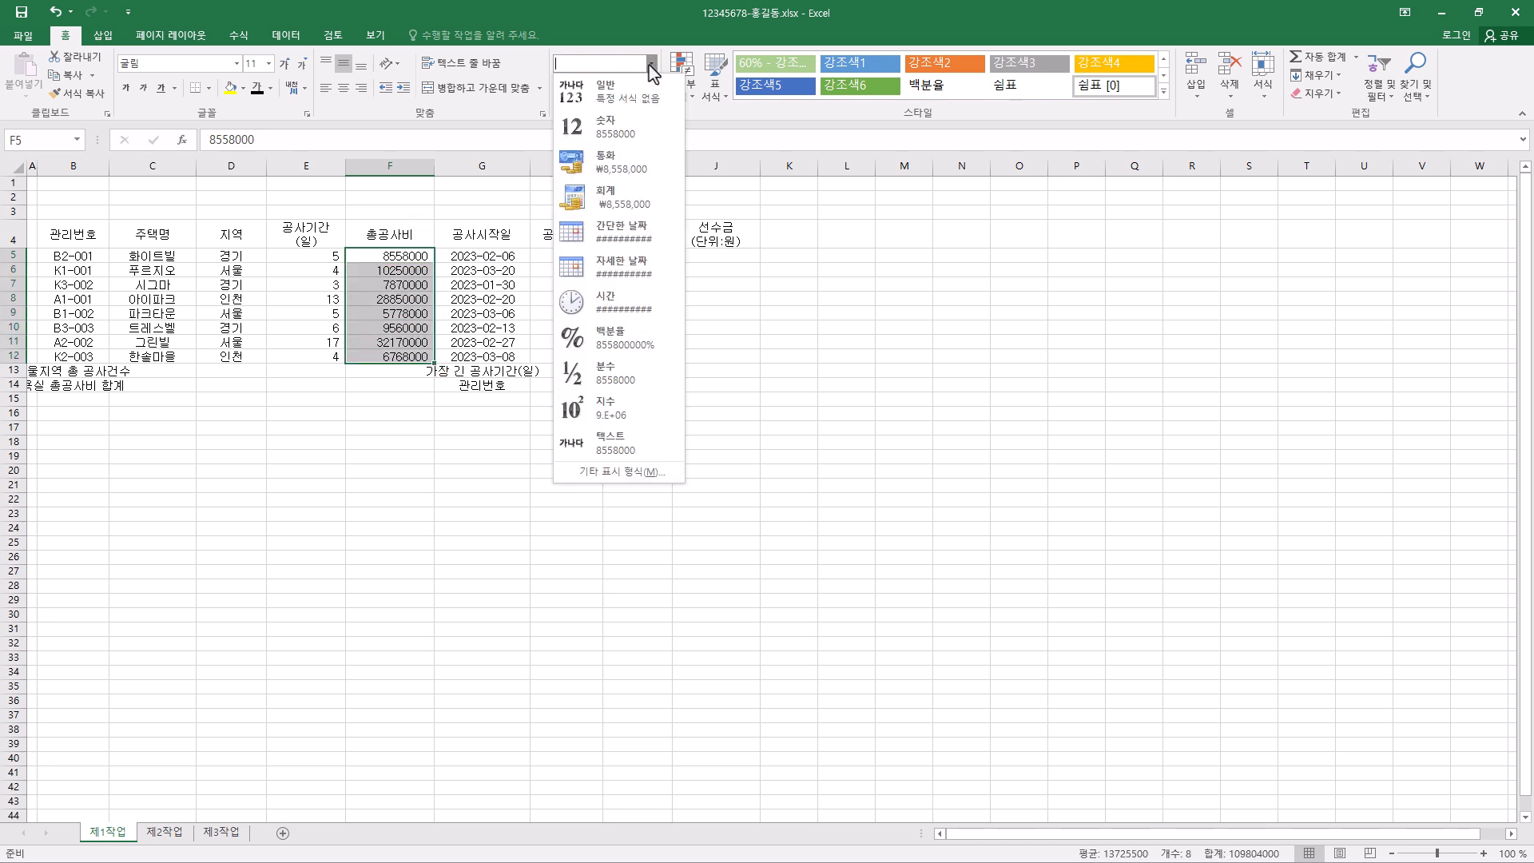
{"action": "left_click", "coordinate": [617, 209]}
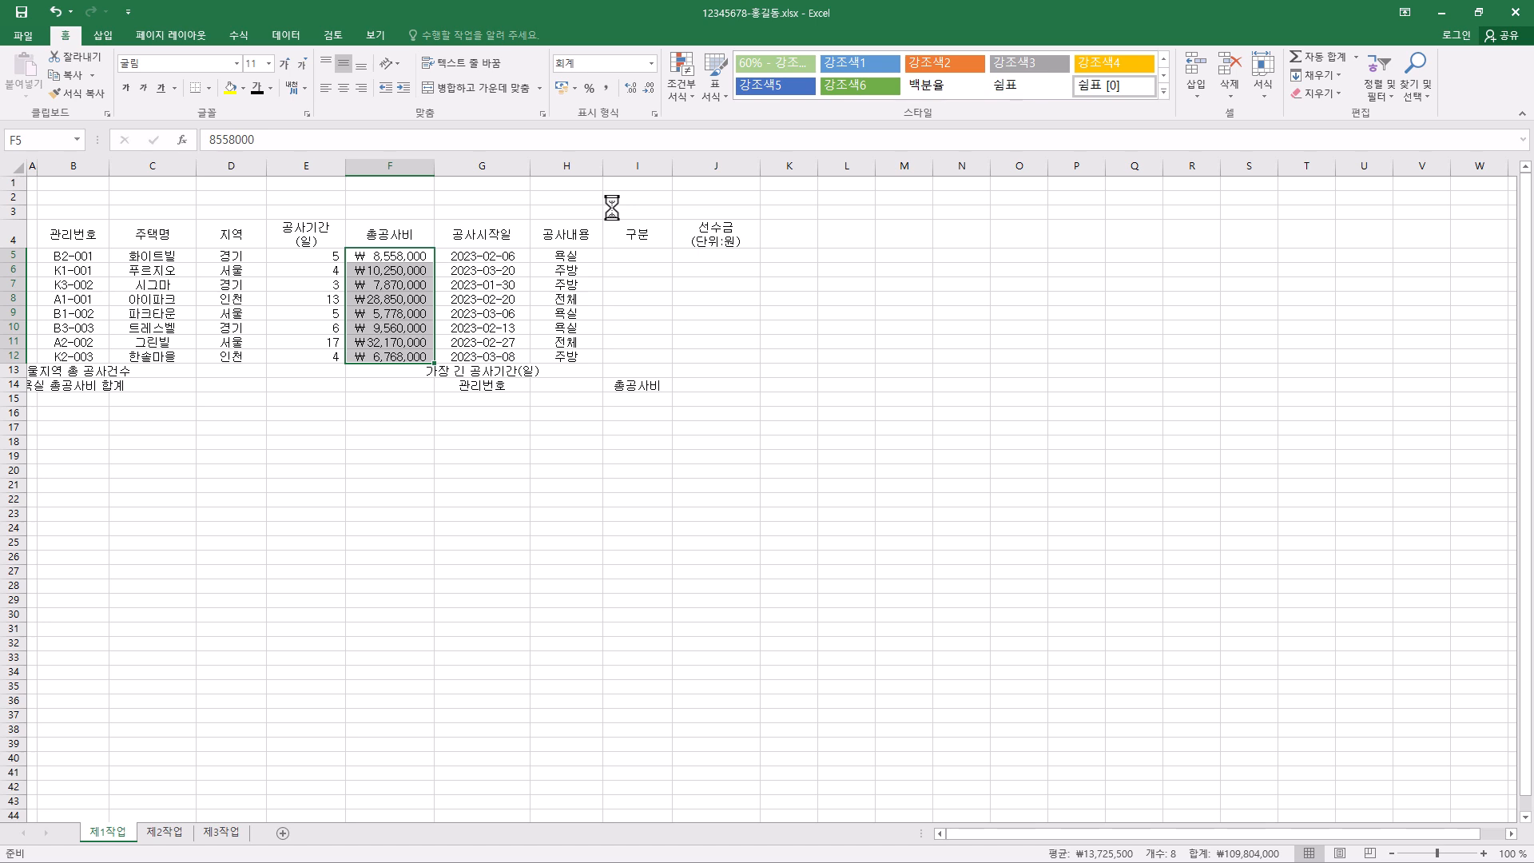
{"action": "key", "text": "ctrl+1"}
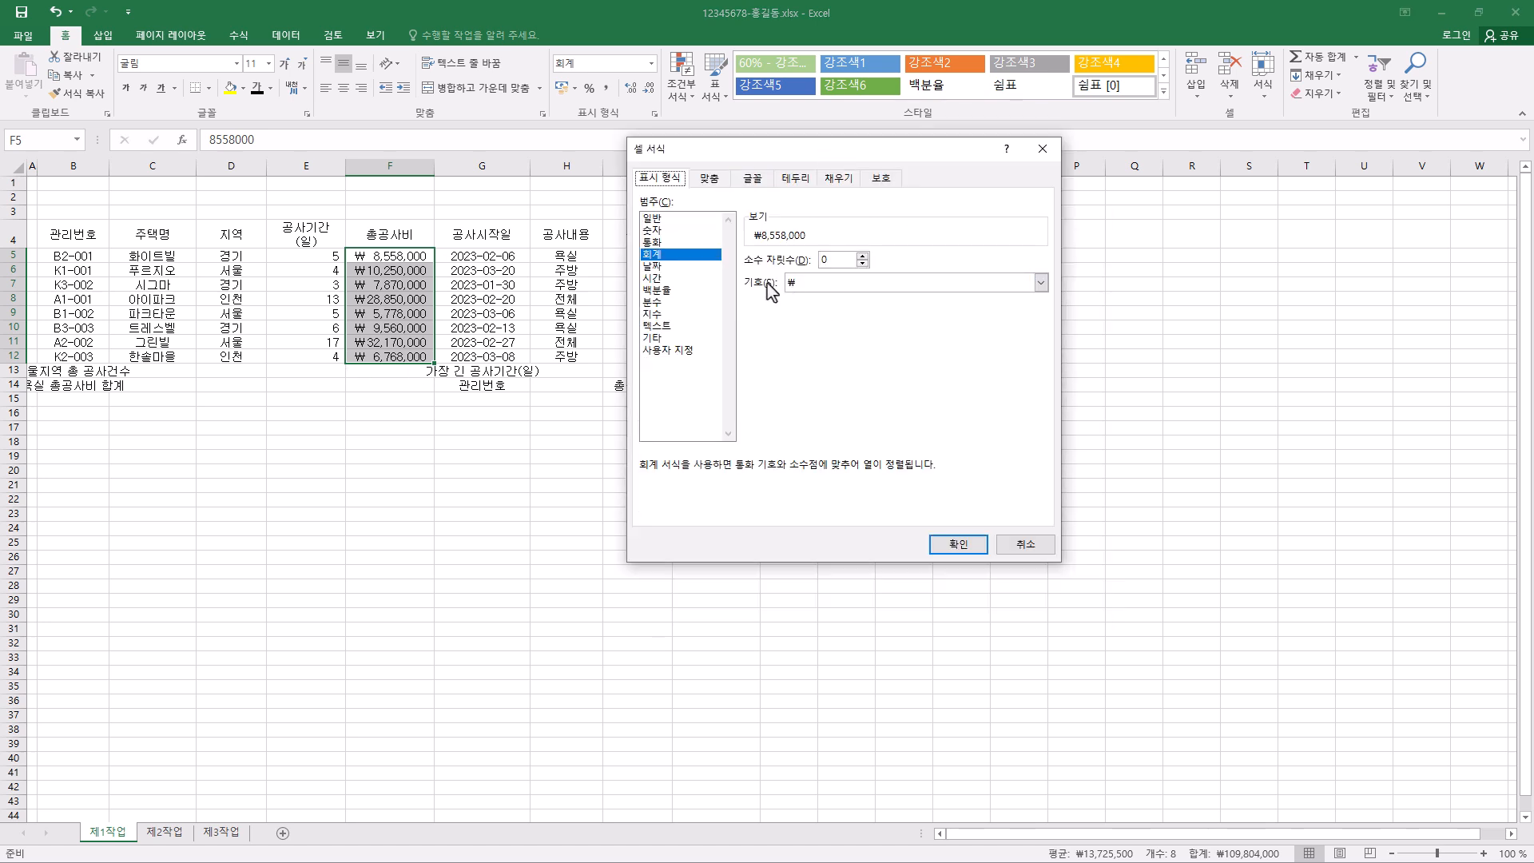
{"action": "left_click", "coordinate": [850, 283]}
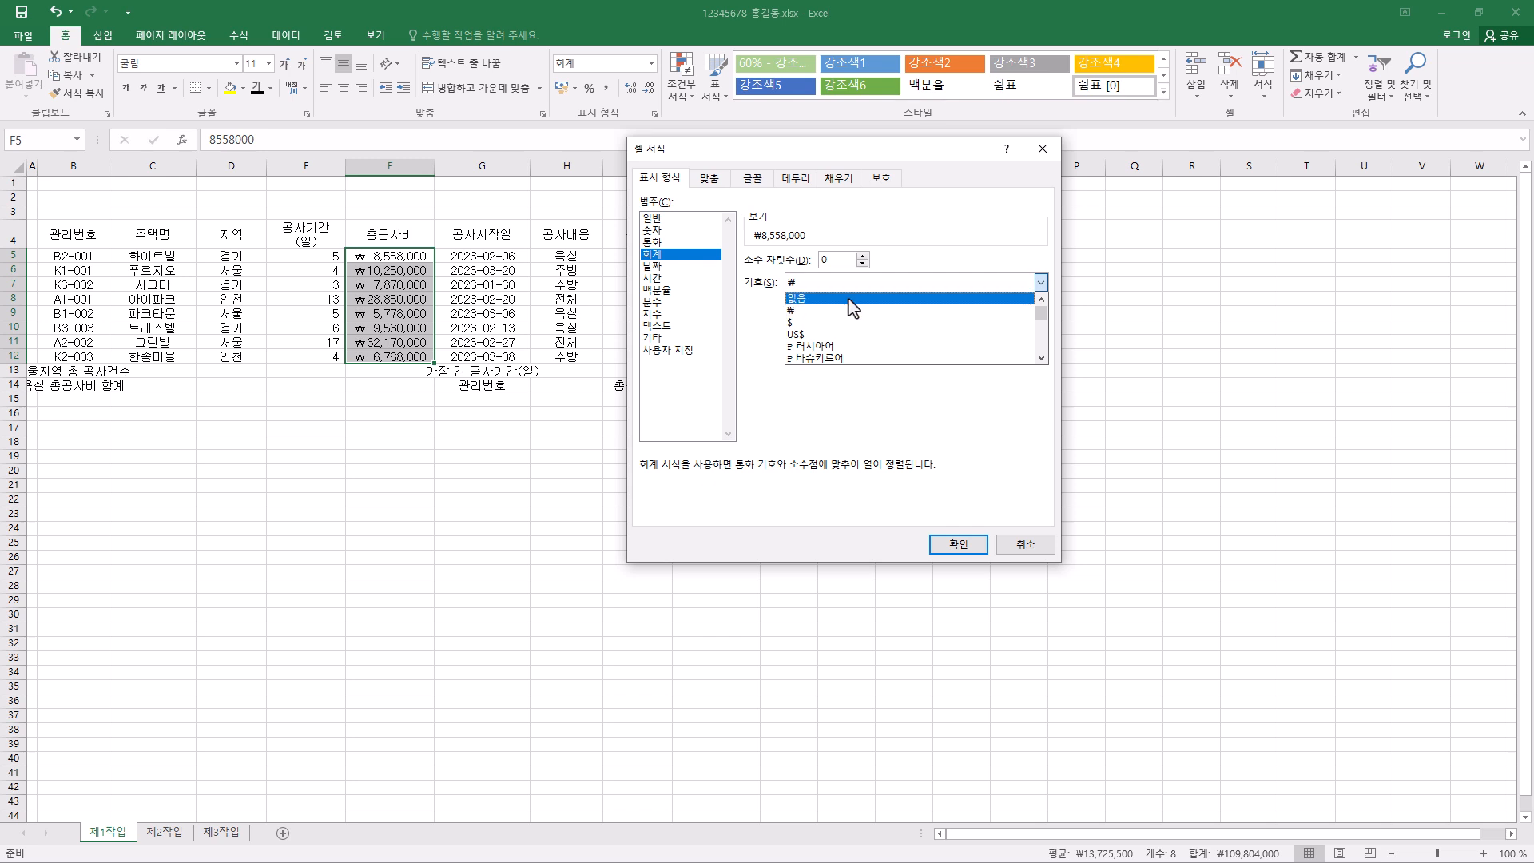
{"action": "left_click", "coordinate": [854, 308]}
{"action": "left_click", "coordinate": [961, 547]}
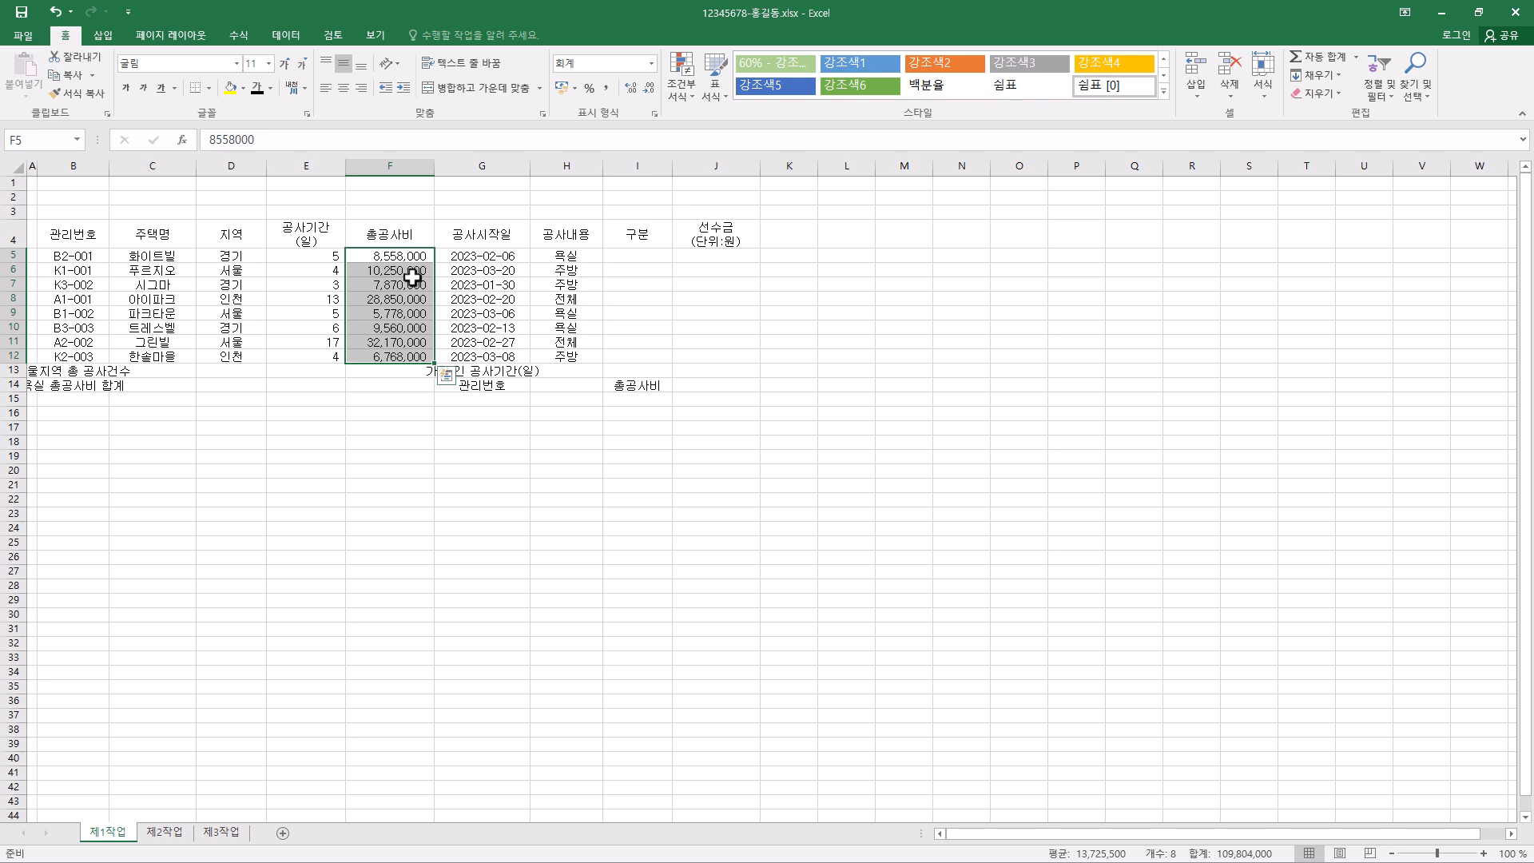
{"action": "left_click_drag", "start_coordinate": [504, 260], "coordinate": [508, 357]}
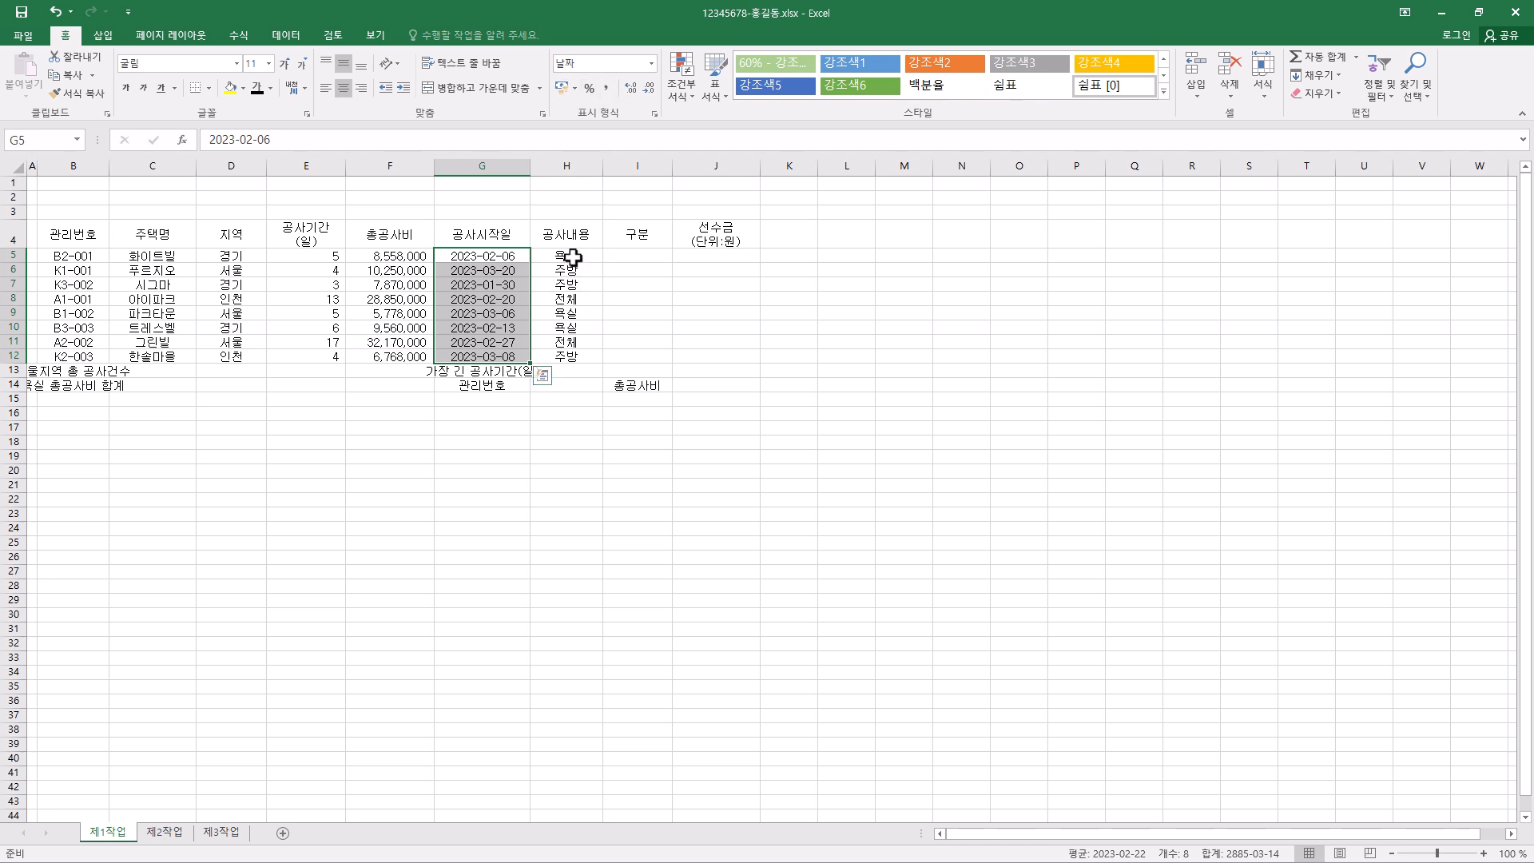
{"action": "left_click_drag", "start_coordinate": [573, 258], "coordinate": [572, 356]}
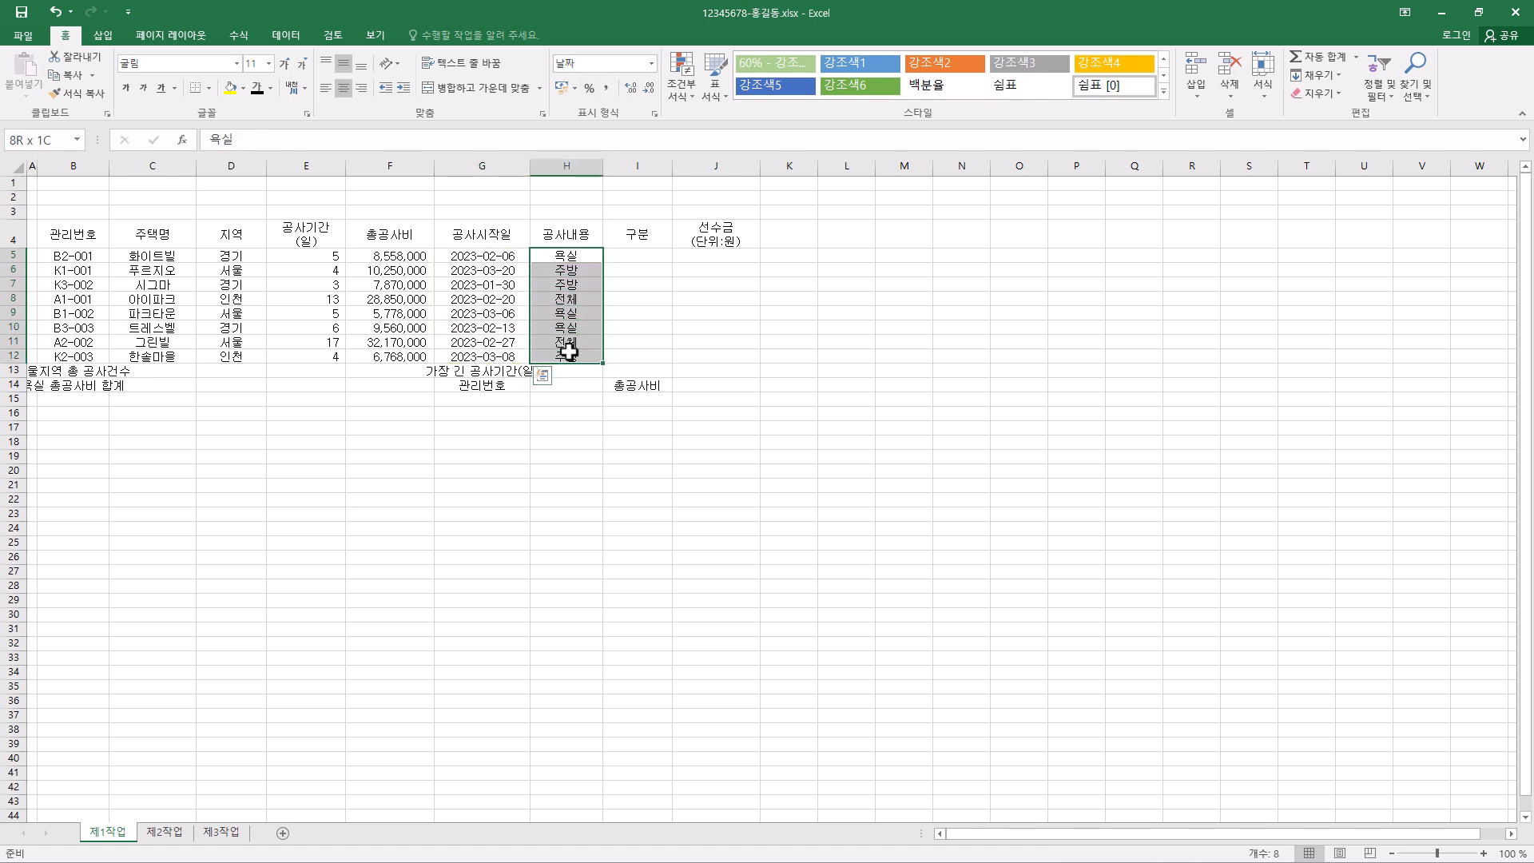
{"action": "left_click", "coordinate": [640, 256]}
{"action": "left_click", "coordinate": [708, 262]}
{"action": "left_click", "coordinate": [652, 284]}
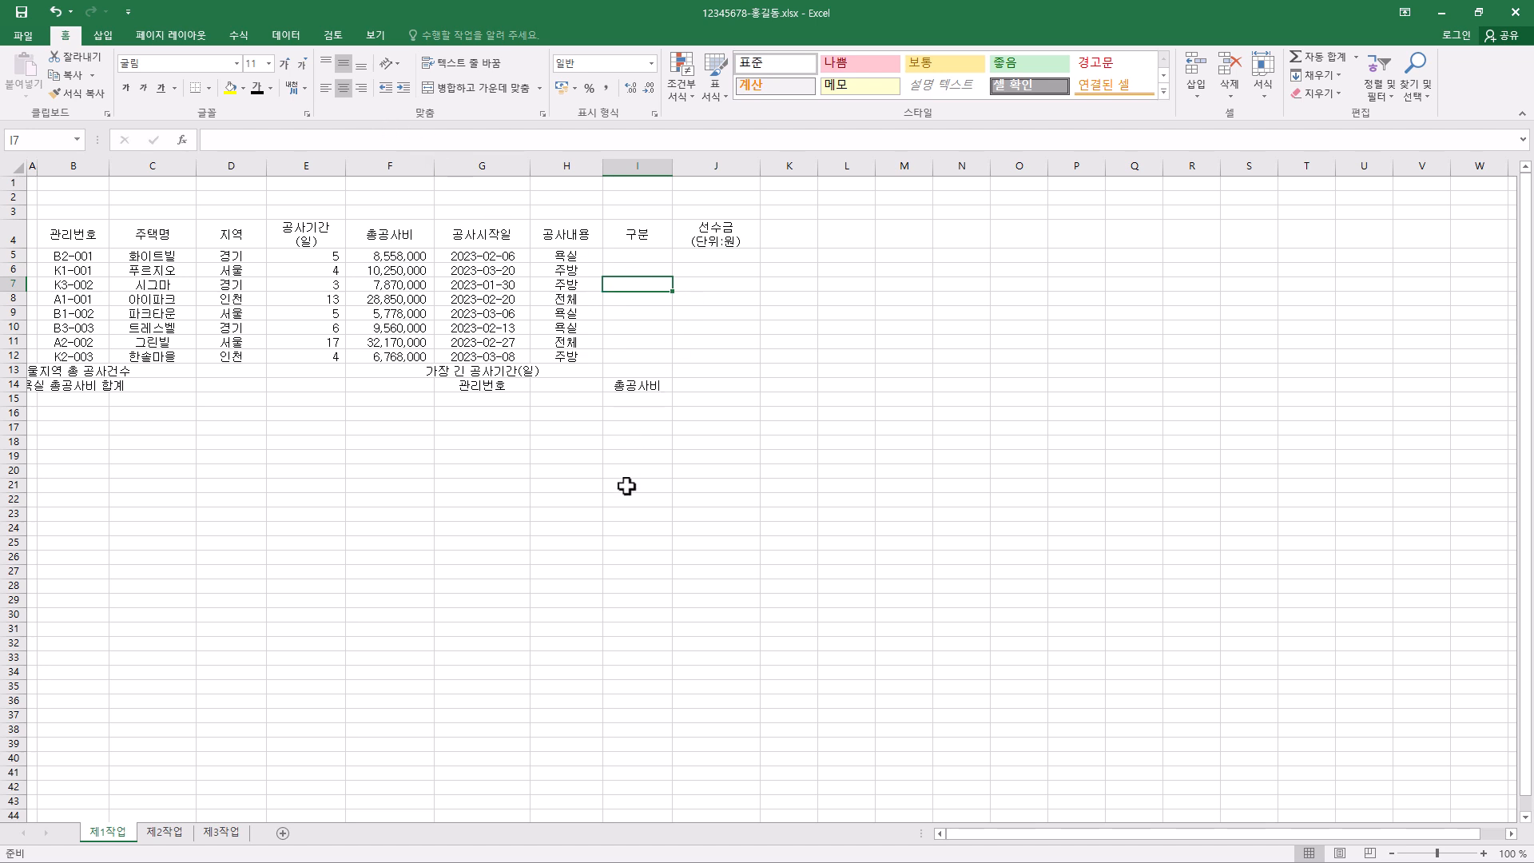
- Apply all borders to the whole table range B4:J14
{"action": "left_click", "coordinate": [69, 236]}
{"action": "left_click_drag", "start_coordinate": [69, 236], "coordinate": [695, 376]}
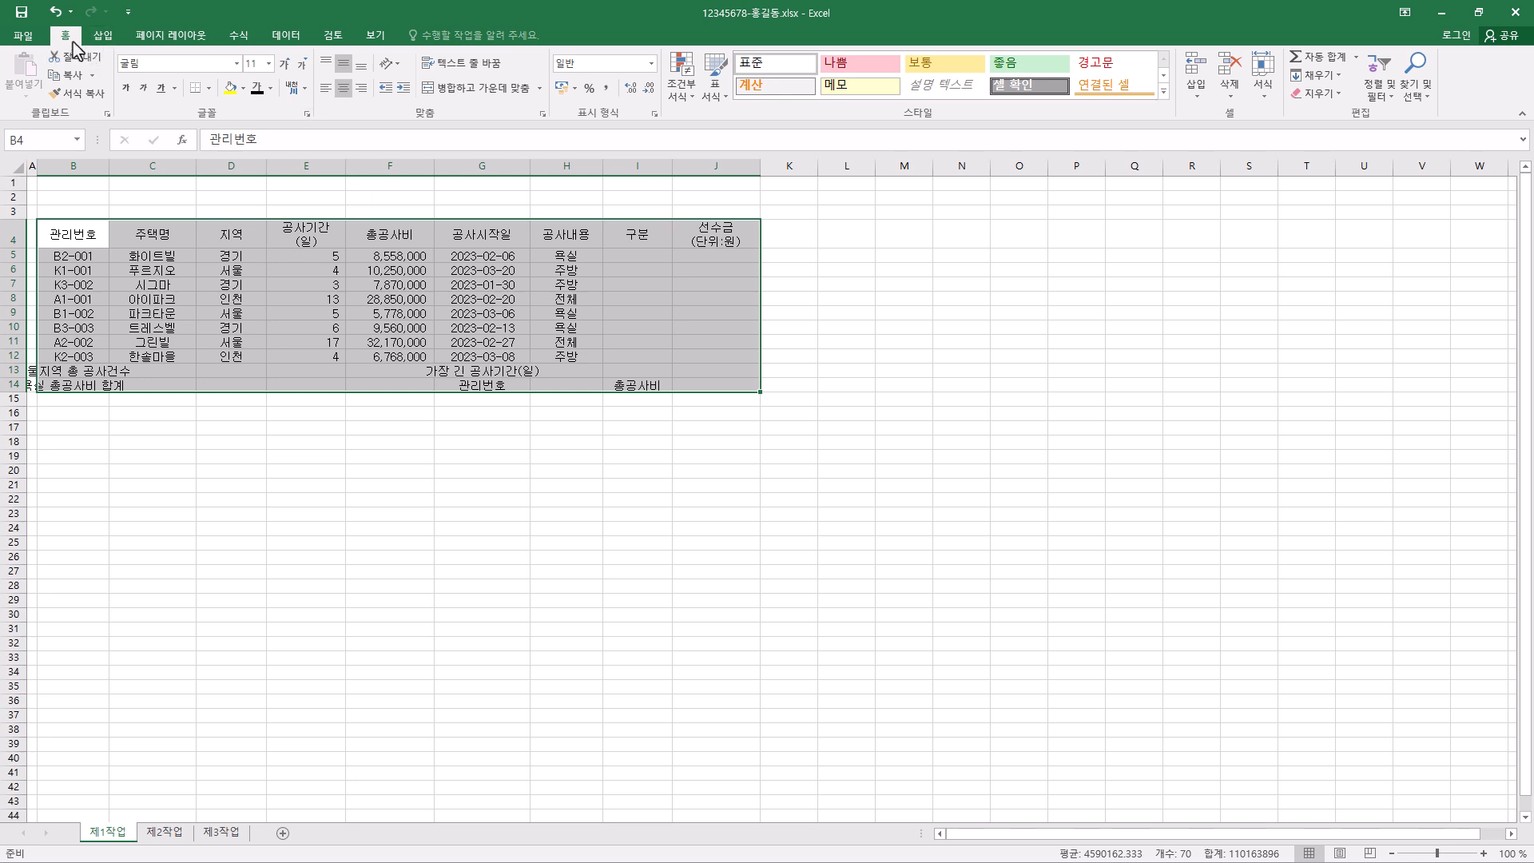
{"action": "left_click", "coordinate": [207, 89]}
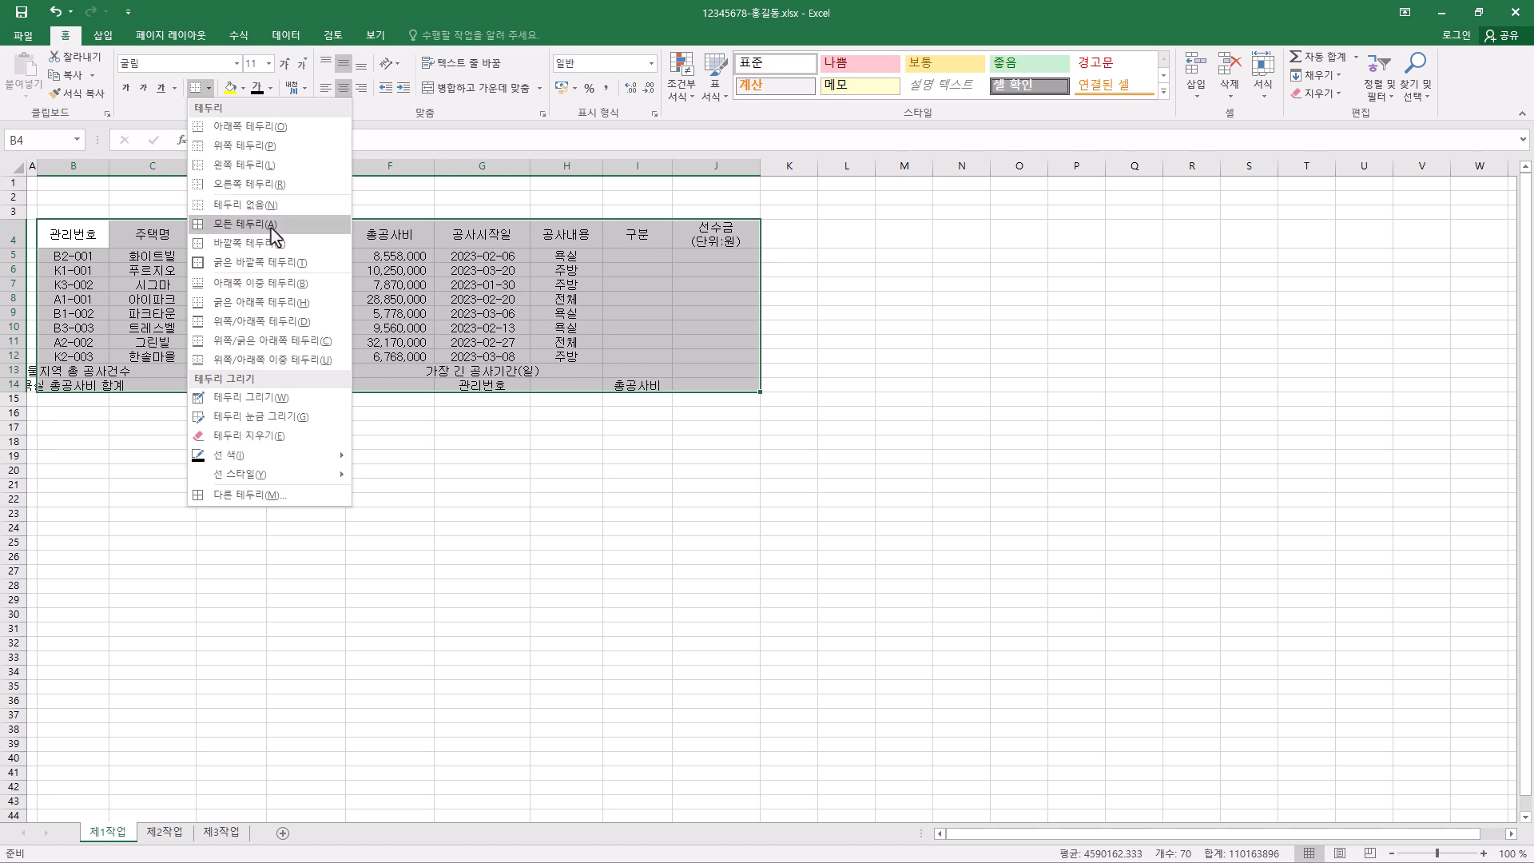
{"action": "left_click", "coordinate": [274, 234]}
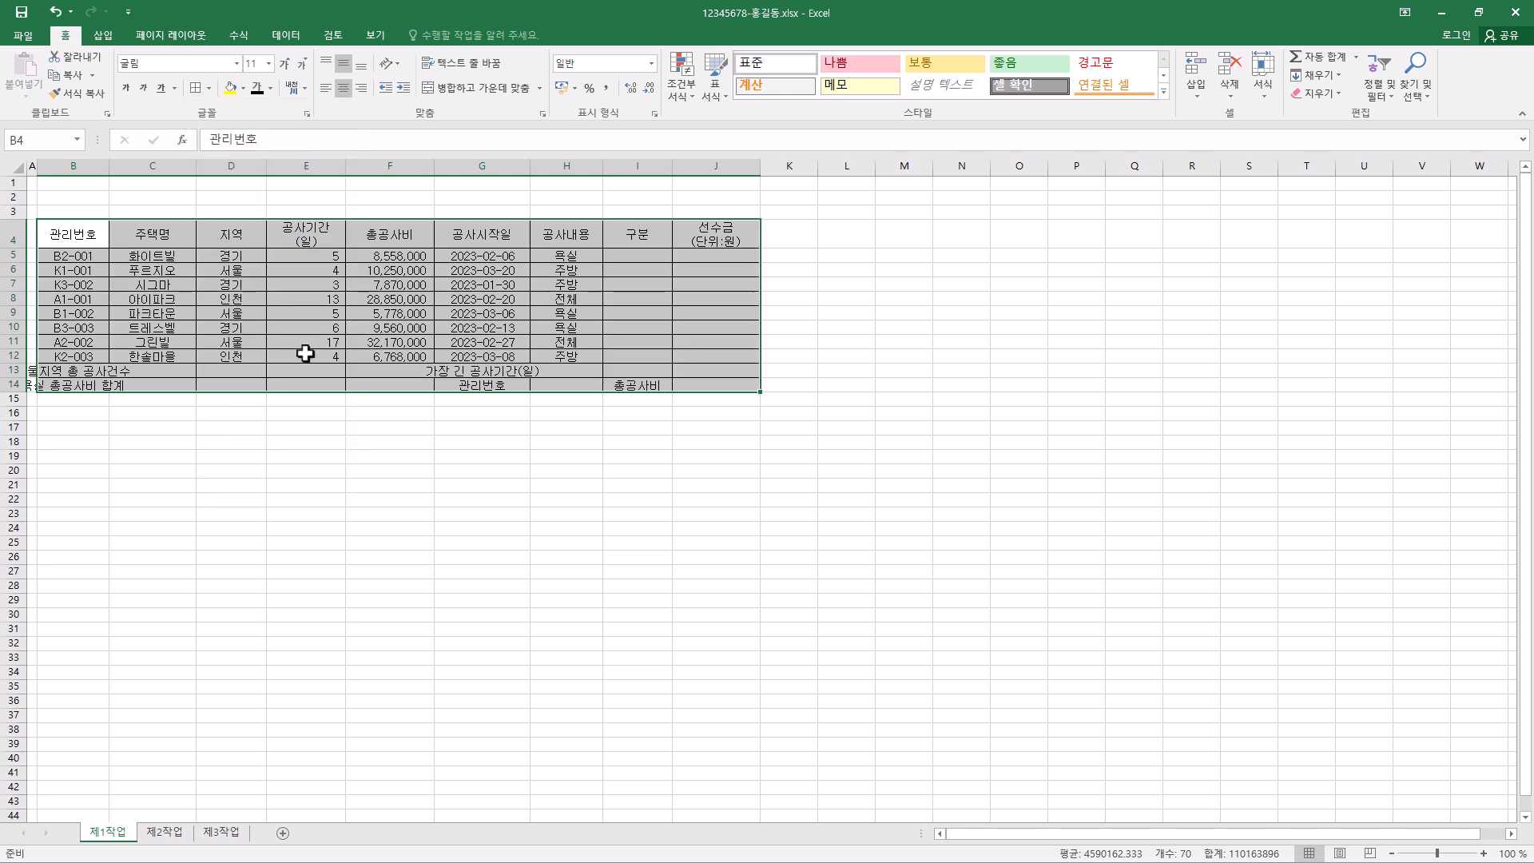
- Apply thick outside borders separately around the header row B4:J4, the data rows B5:J12 and the summary rows B13:J14
{"action": "left_click_drag", "start_coordinate": [88, 232], "coordinate": [691, 226]}
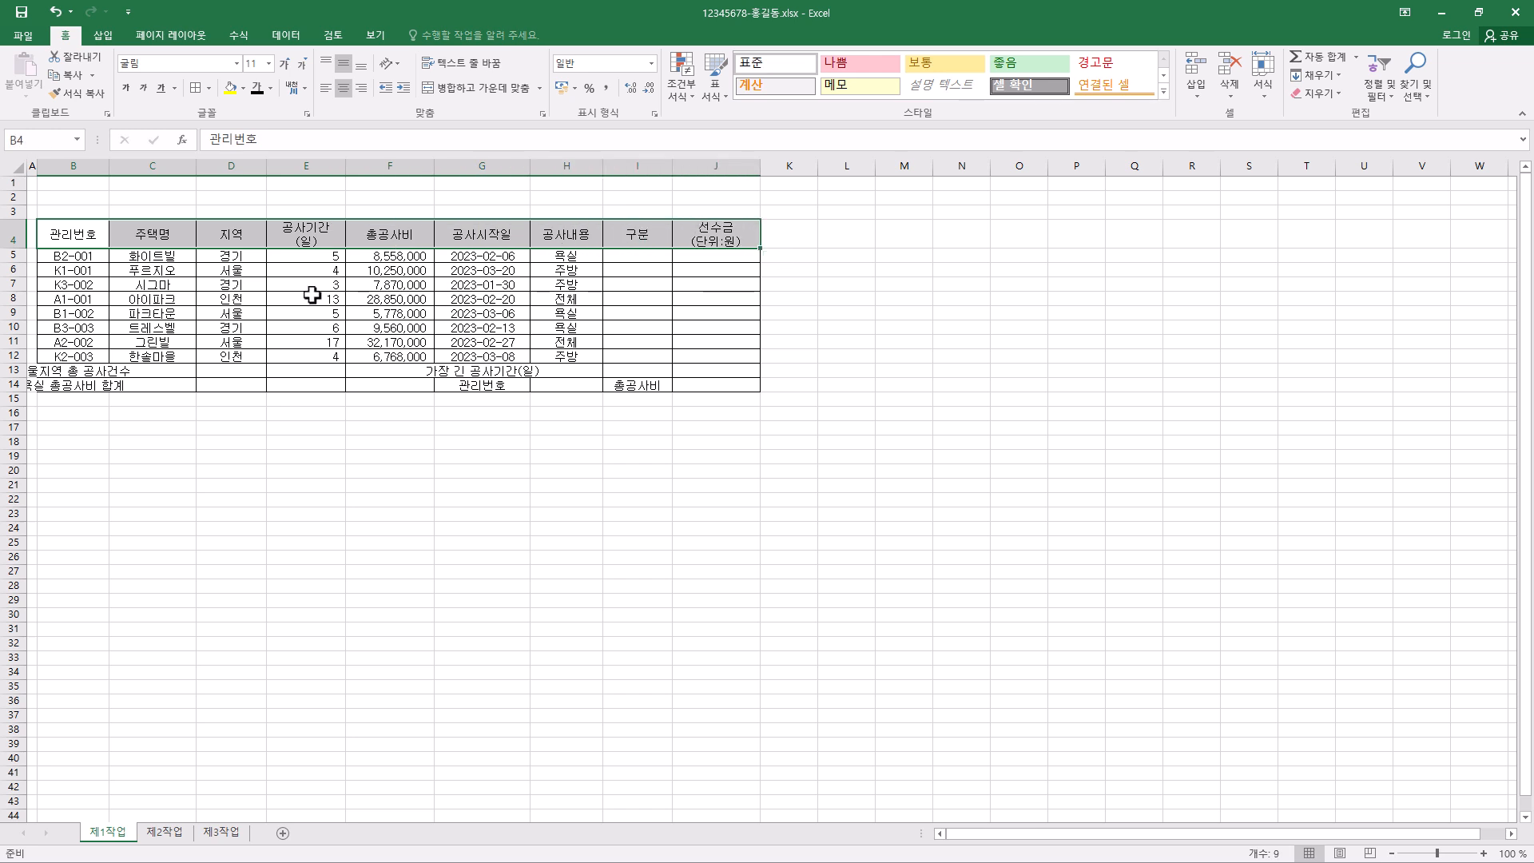
{"action": "left_click_drag", "start_coordinate": [68, 258], "coordinate": [716, 352]}
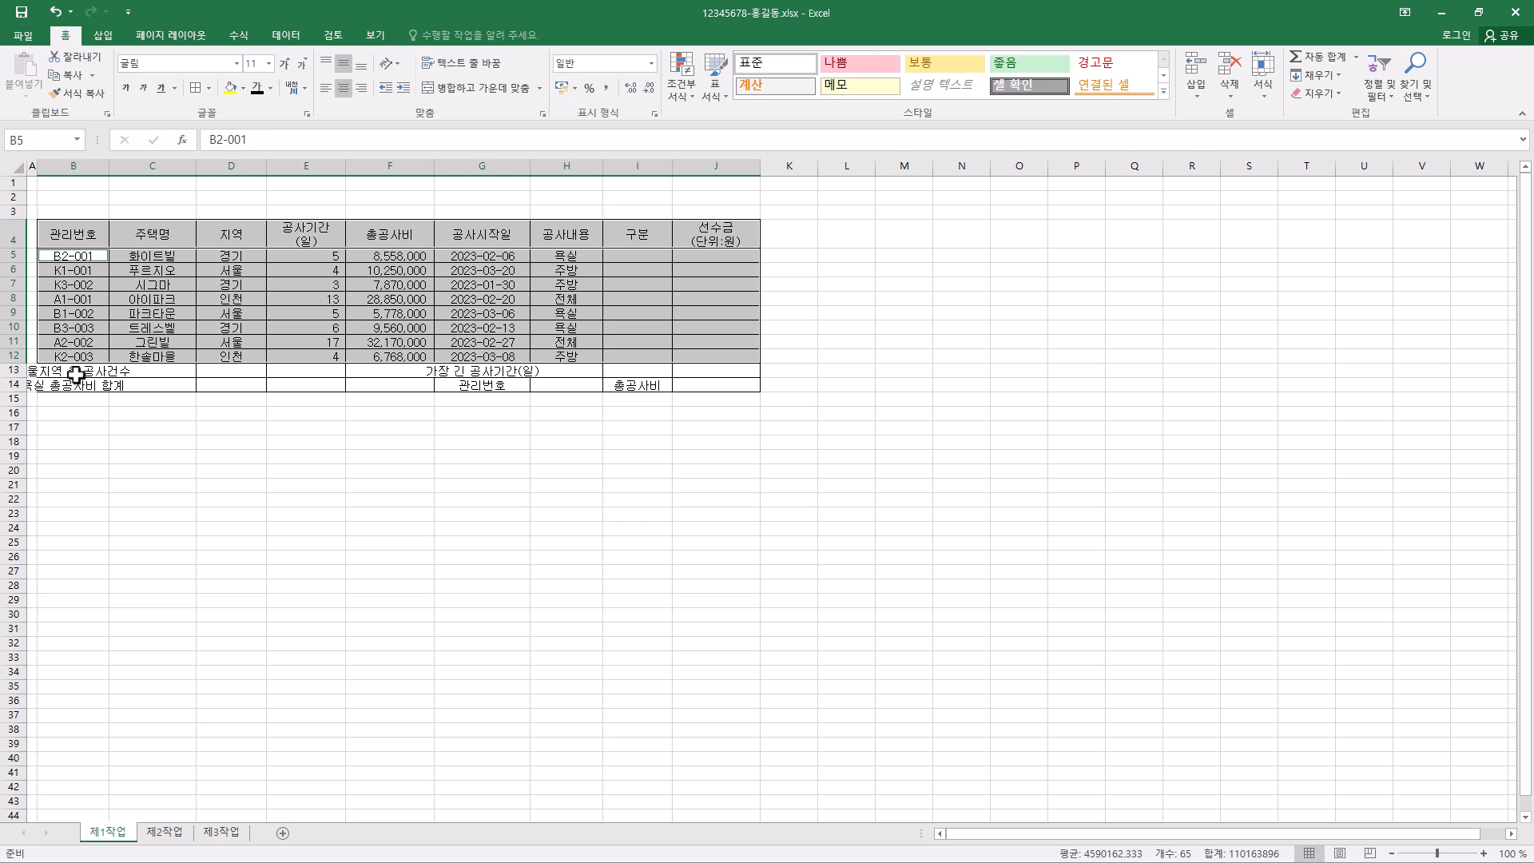
{"action": "left_click_drag", "start_coordinate": [76, 374], "coordinate": [713, 379]}
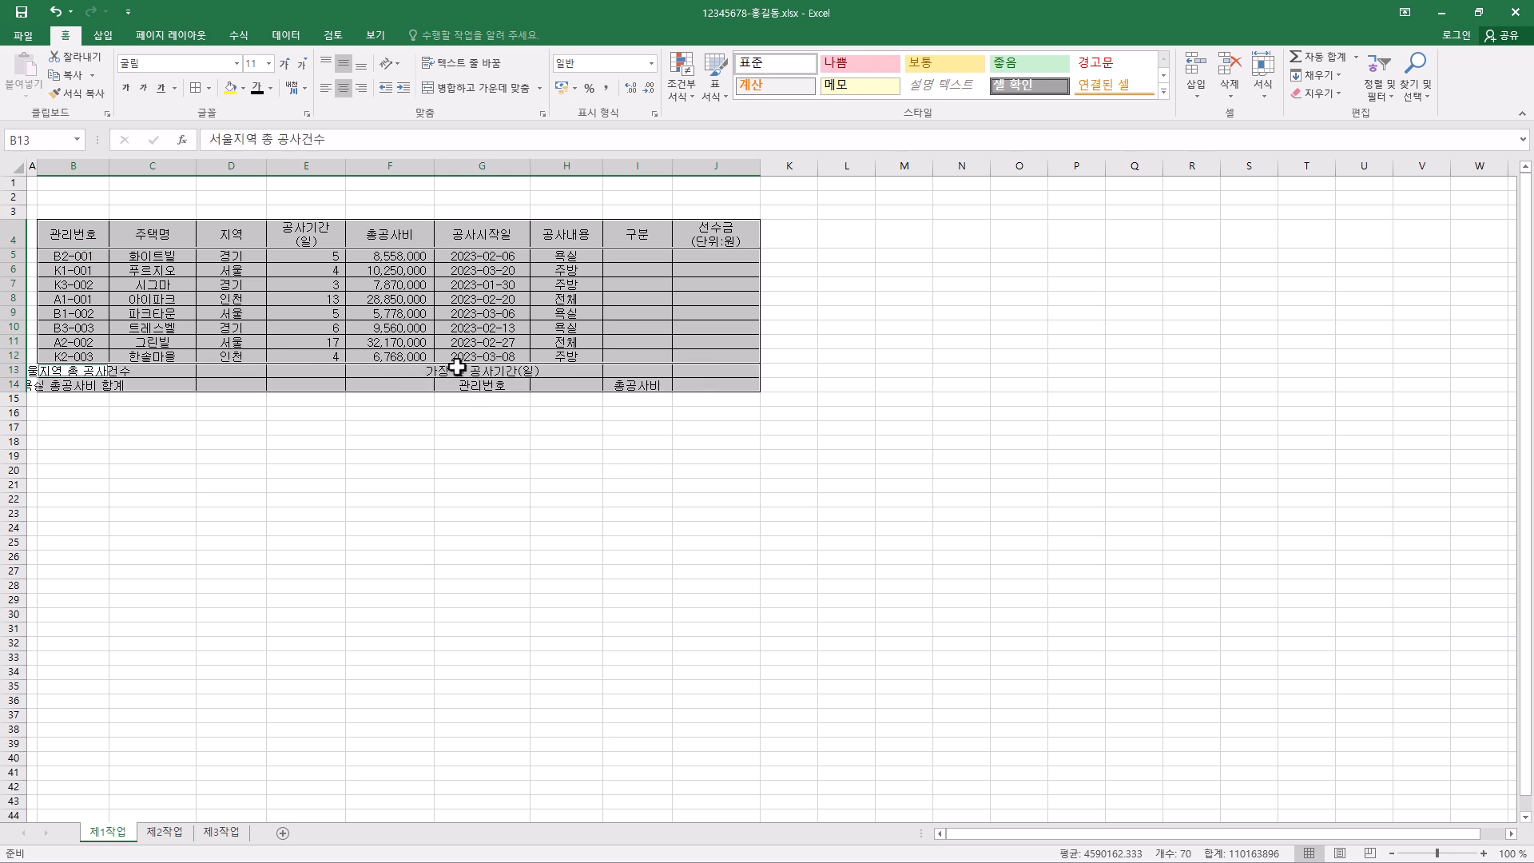
{"action": "left_click", "coordinate": [210, 90]}
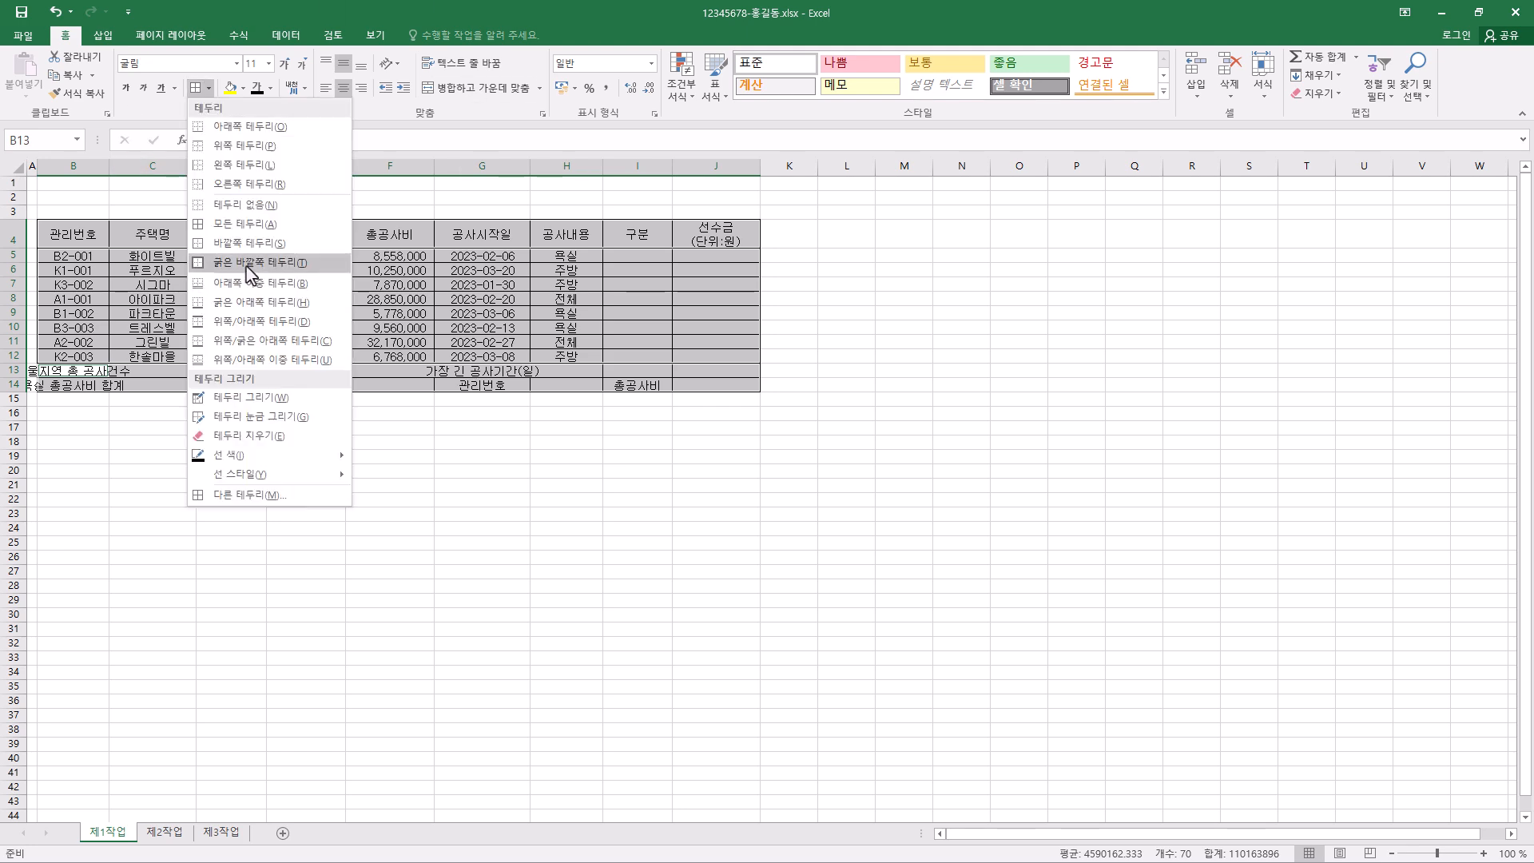
{"action": "left_click", "coordinate": [460, 430]}
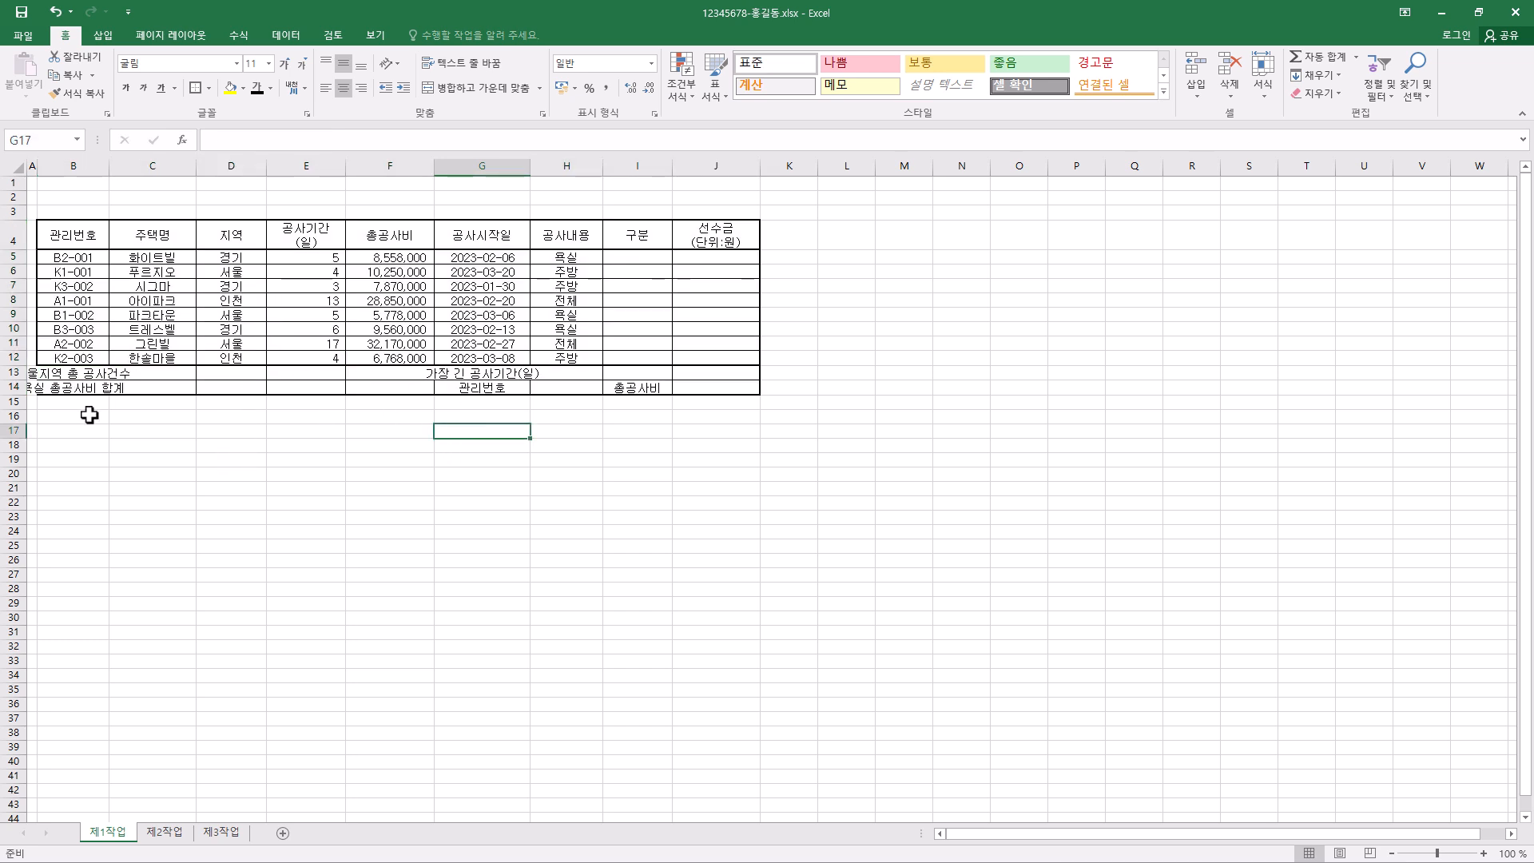
- Merge and center the ranges B13:D13, B14:D14, F13:F14 and G13:I13 in the summary rows
{"action": "left_click", "coordinate": [72, 376]}
{"action": "left_click_drag", "start_coordinate": [72, 376], "coordinate": [230, 377]}
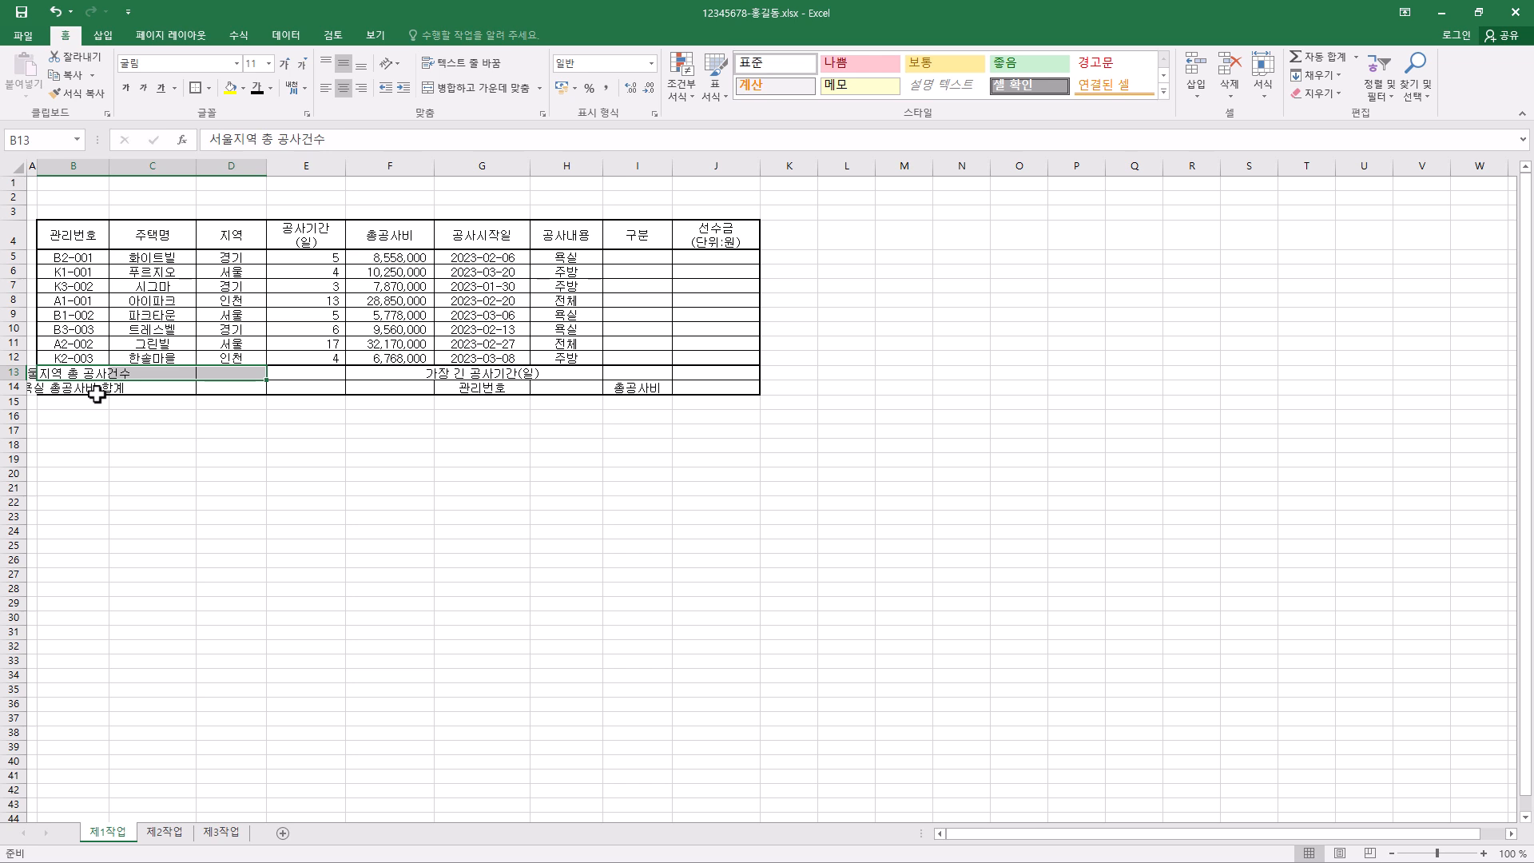
{"action": "left_click_drag", "start_coordinate": [63, 390], "coordinate": [248, 390]}
{"action": "left_click_drag", "start_coordinate": [399, 374], "coordinate": [626, 371]}
{"action": "left_click", "coordinate": [484, 373], "text": "ctrl"}
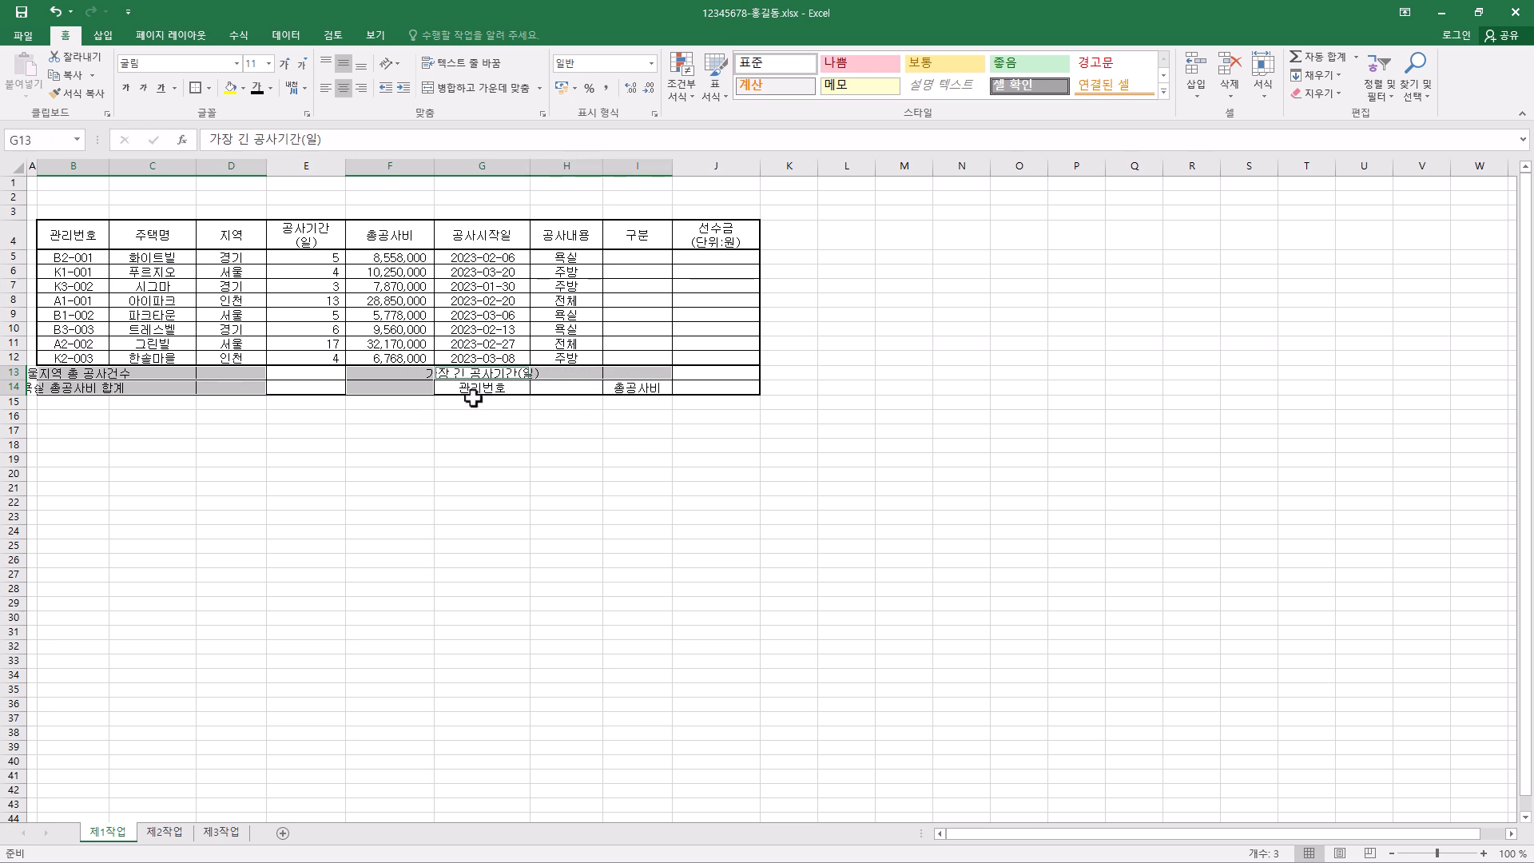
{"action": "left_click", "coordinate": [477, 90]}
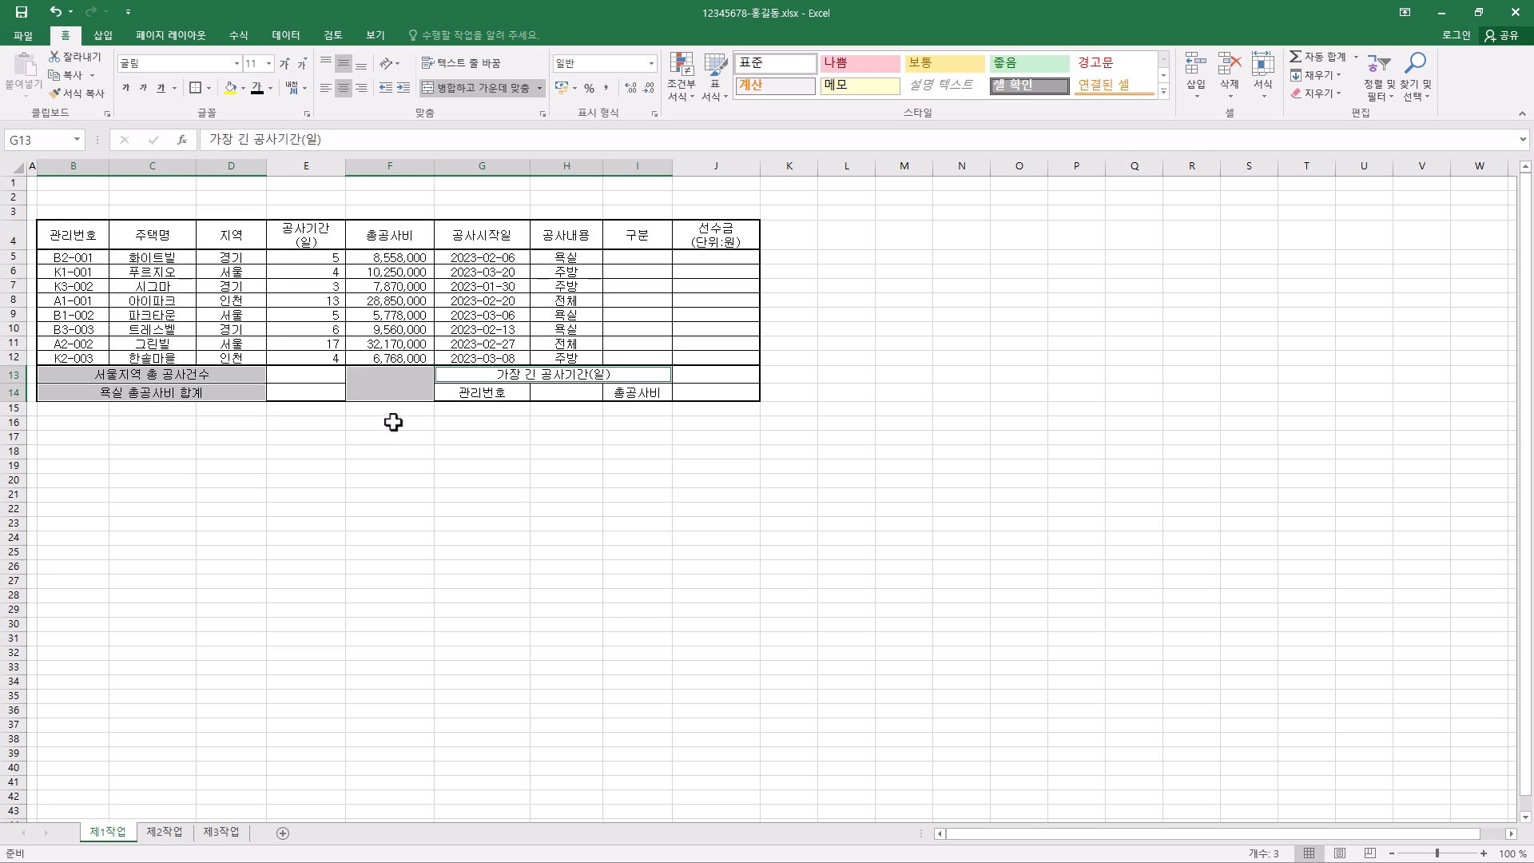
- Add both diagonal borders to the merged cell F13:F14 so they form an X
{"action": "left_click", "coordinate": [387, 381]}
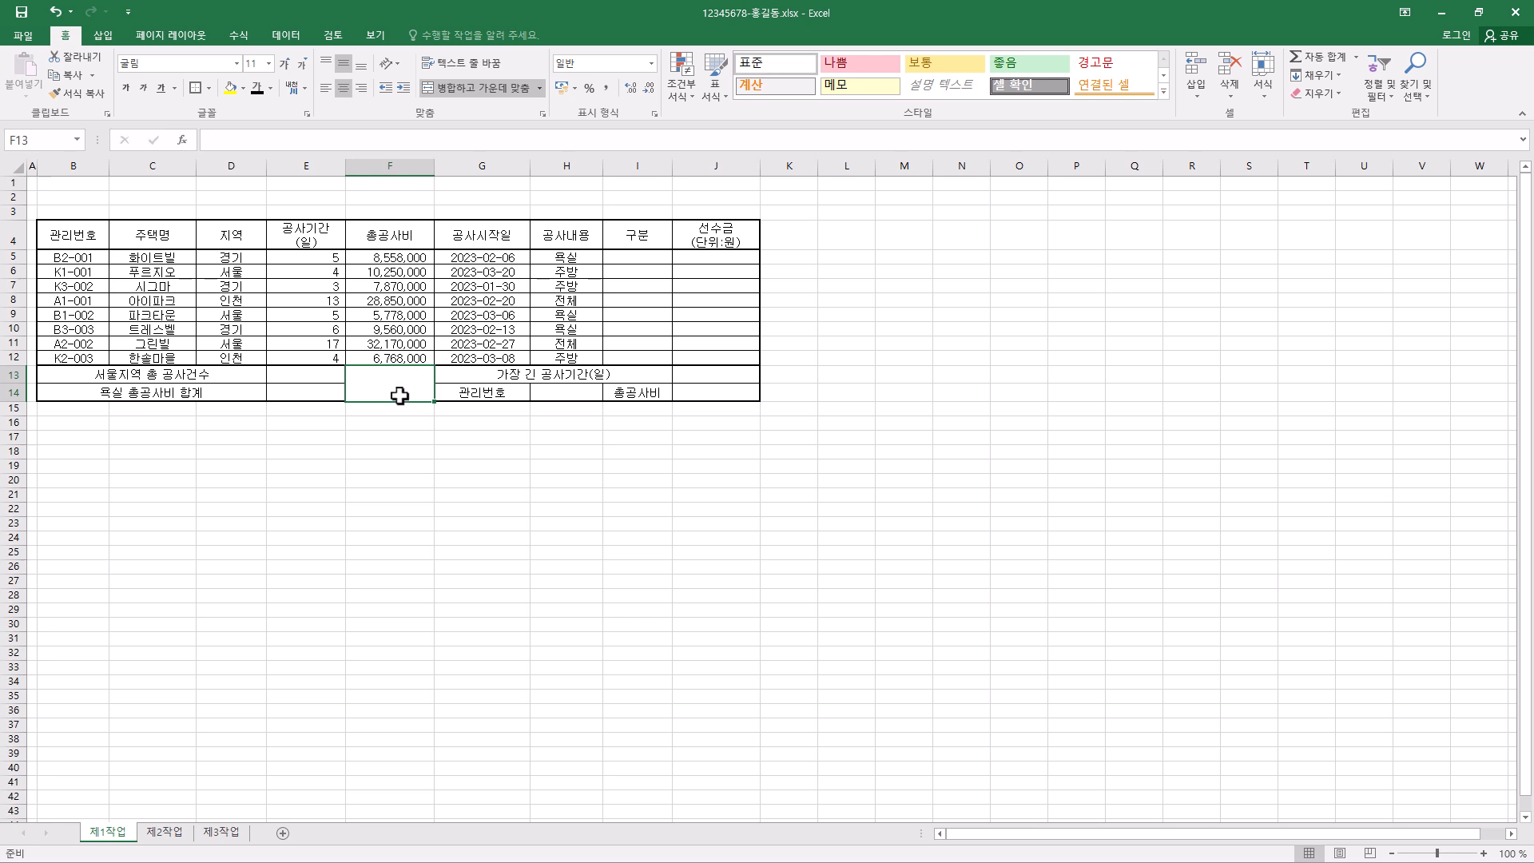
{"action": "key", "text": "ctrl+1"}
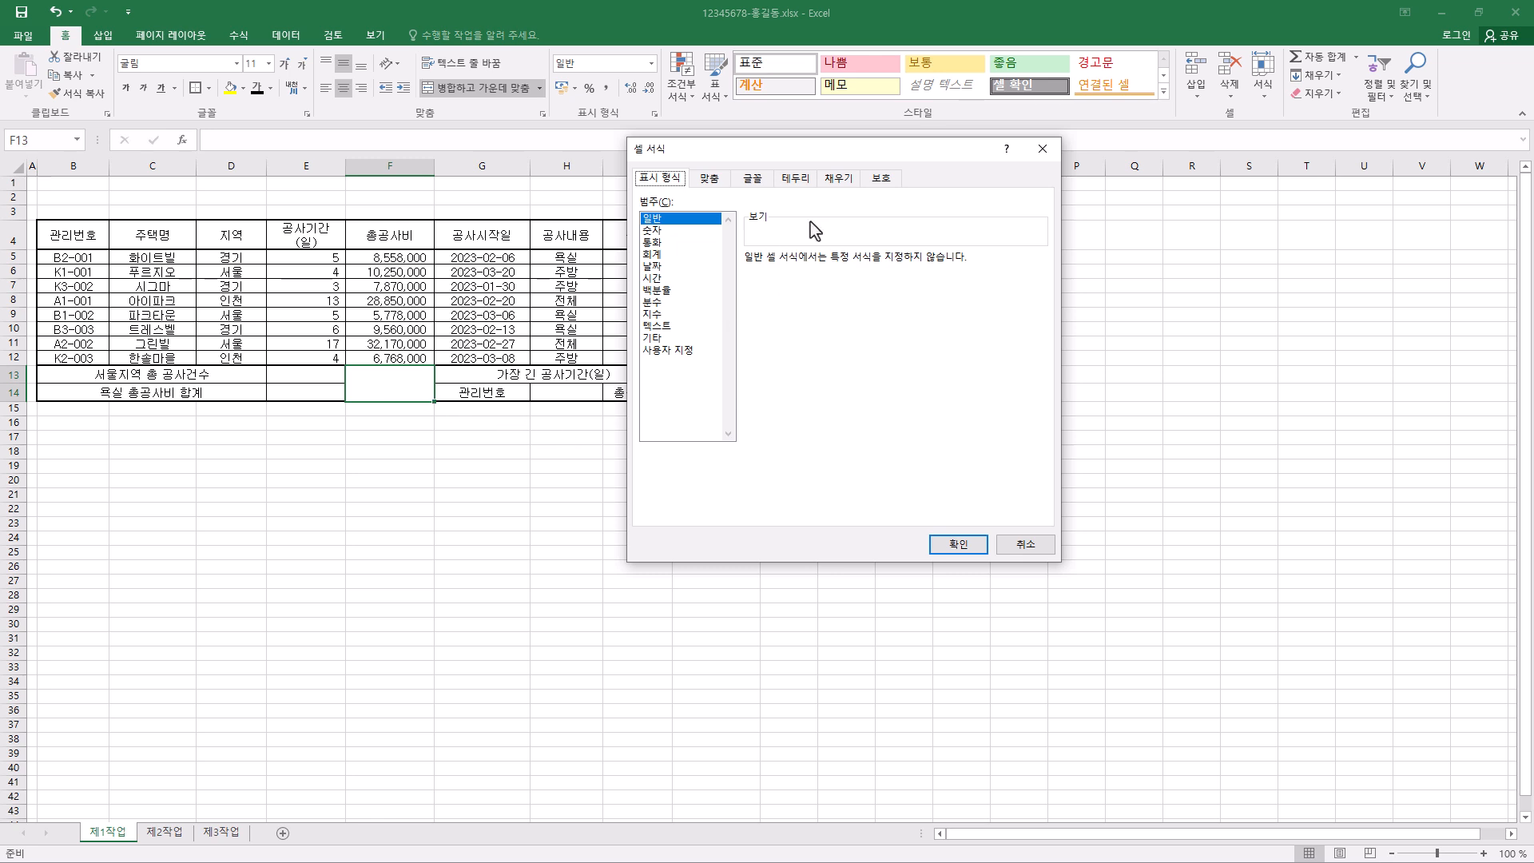
{"action": "left_click", "coordinate": [799, 183]}
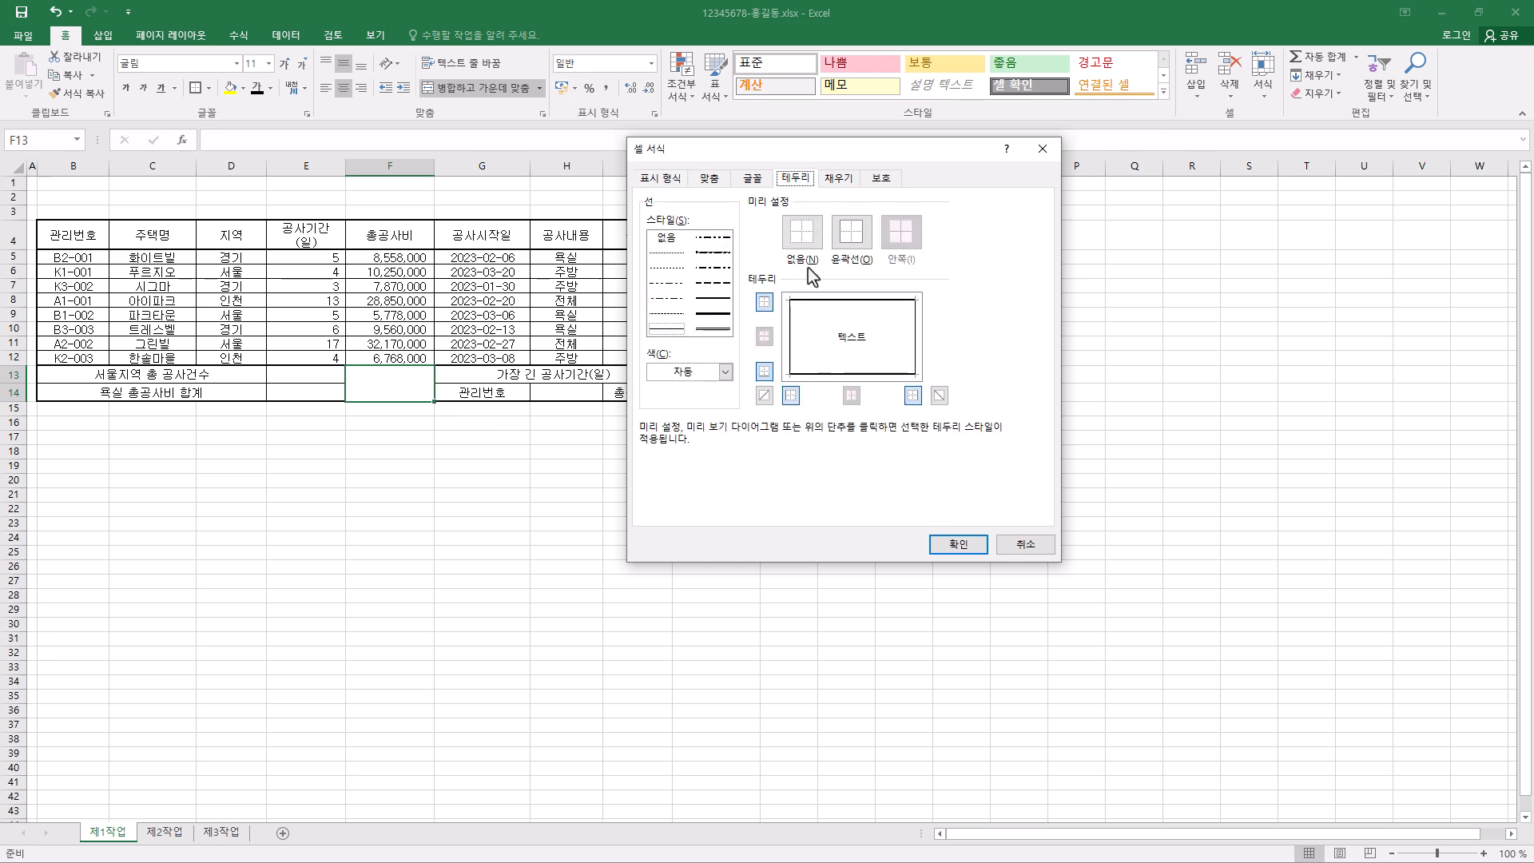
{"action": "left_click", "coordinate": [765, 395]}
{"action": "left_click", "coordinate": [939, 395]}
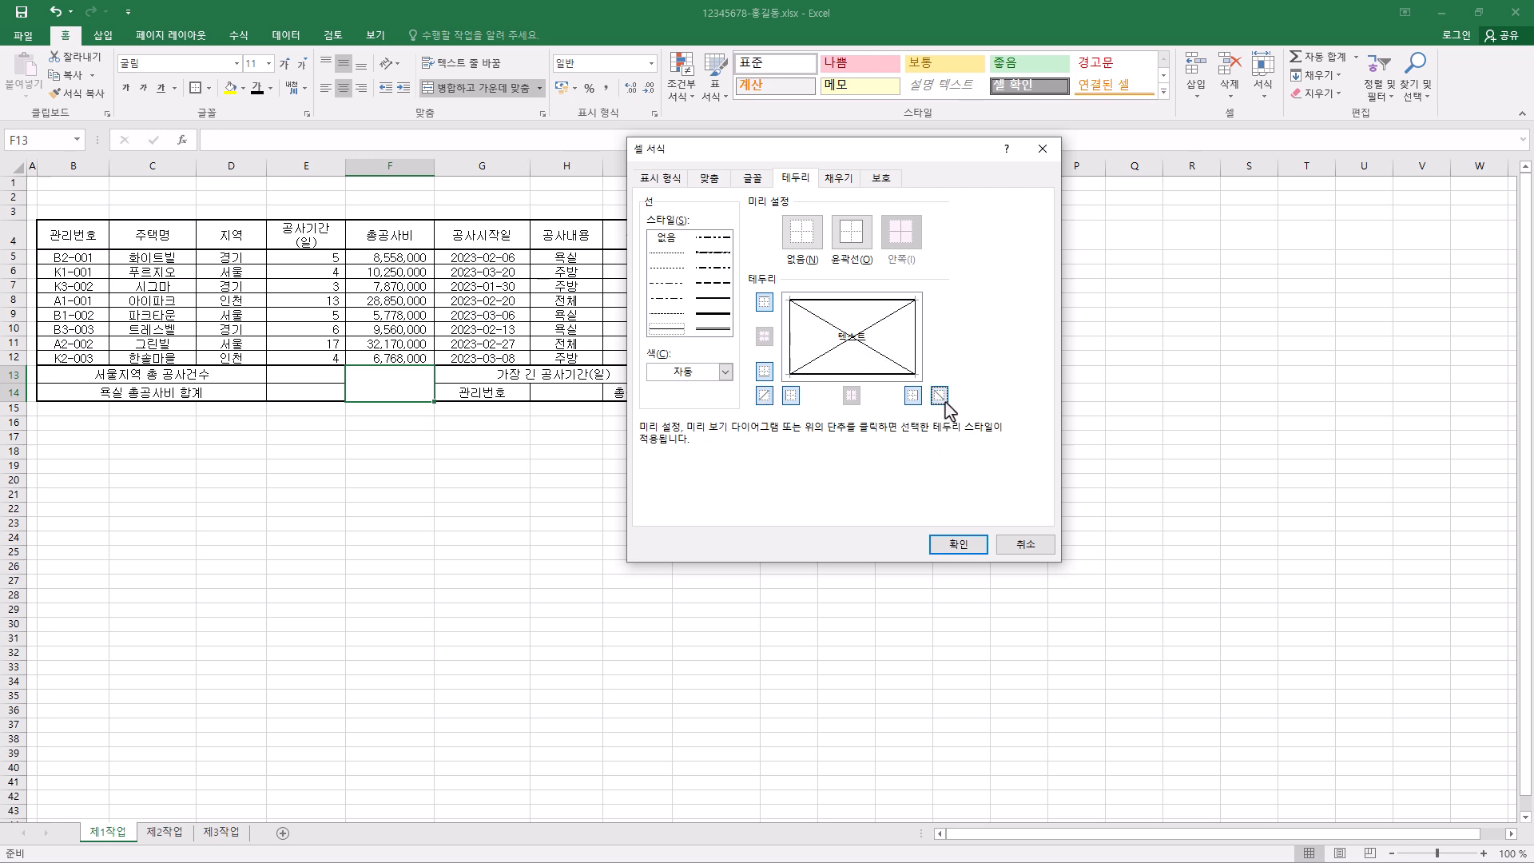
{"action": "left_click", "coordinate": [958, 546]}
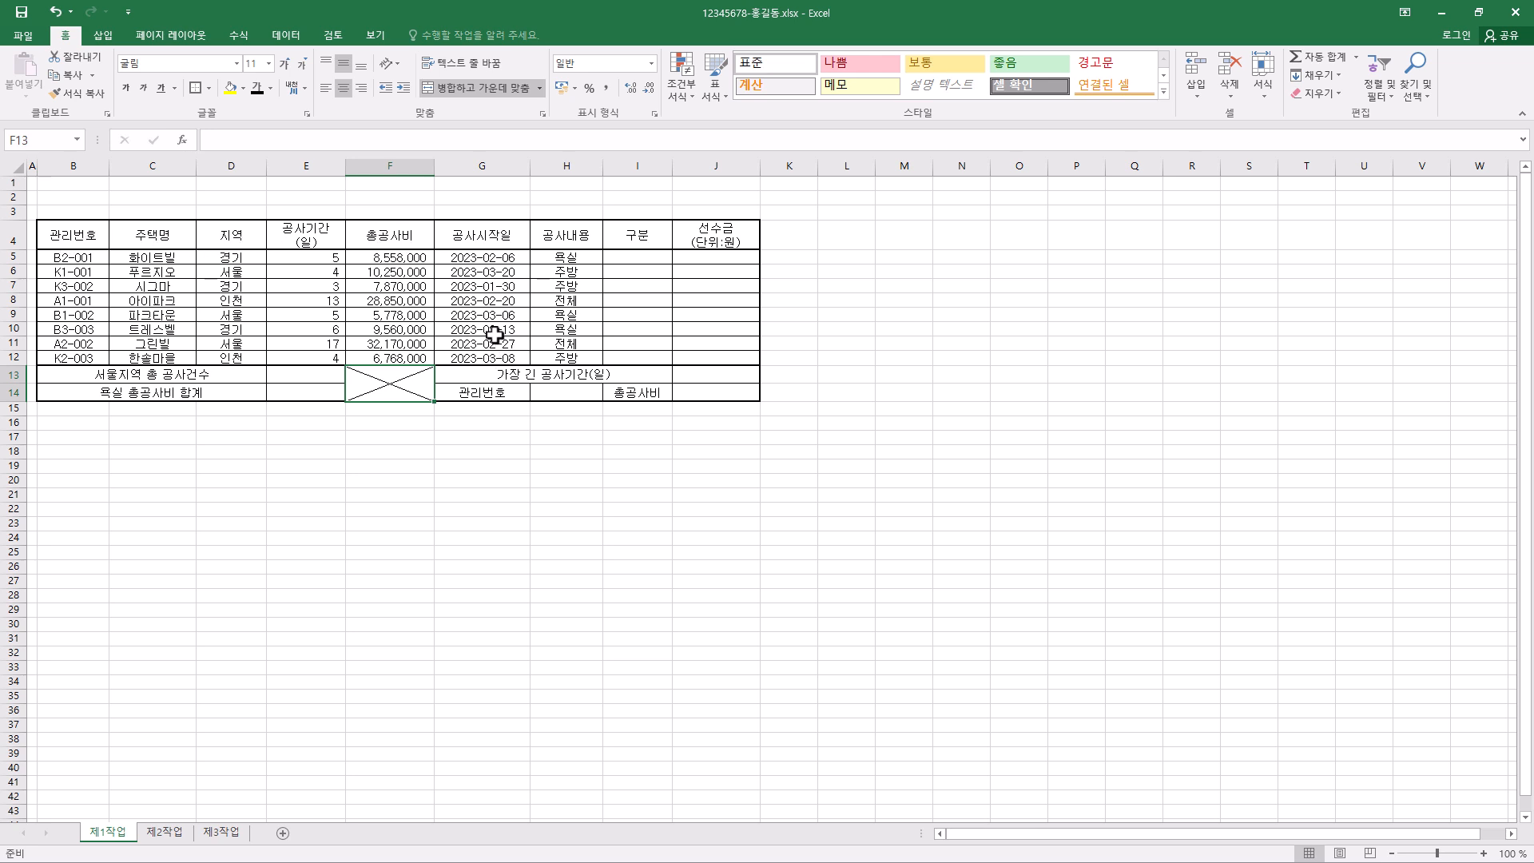
- Try narrowing the 공사시작일 column G, and undo the width change
{"action": "left_click_drag", "start_coordinate": [529, 165], "coordinate": [493, 165]}
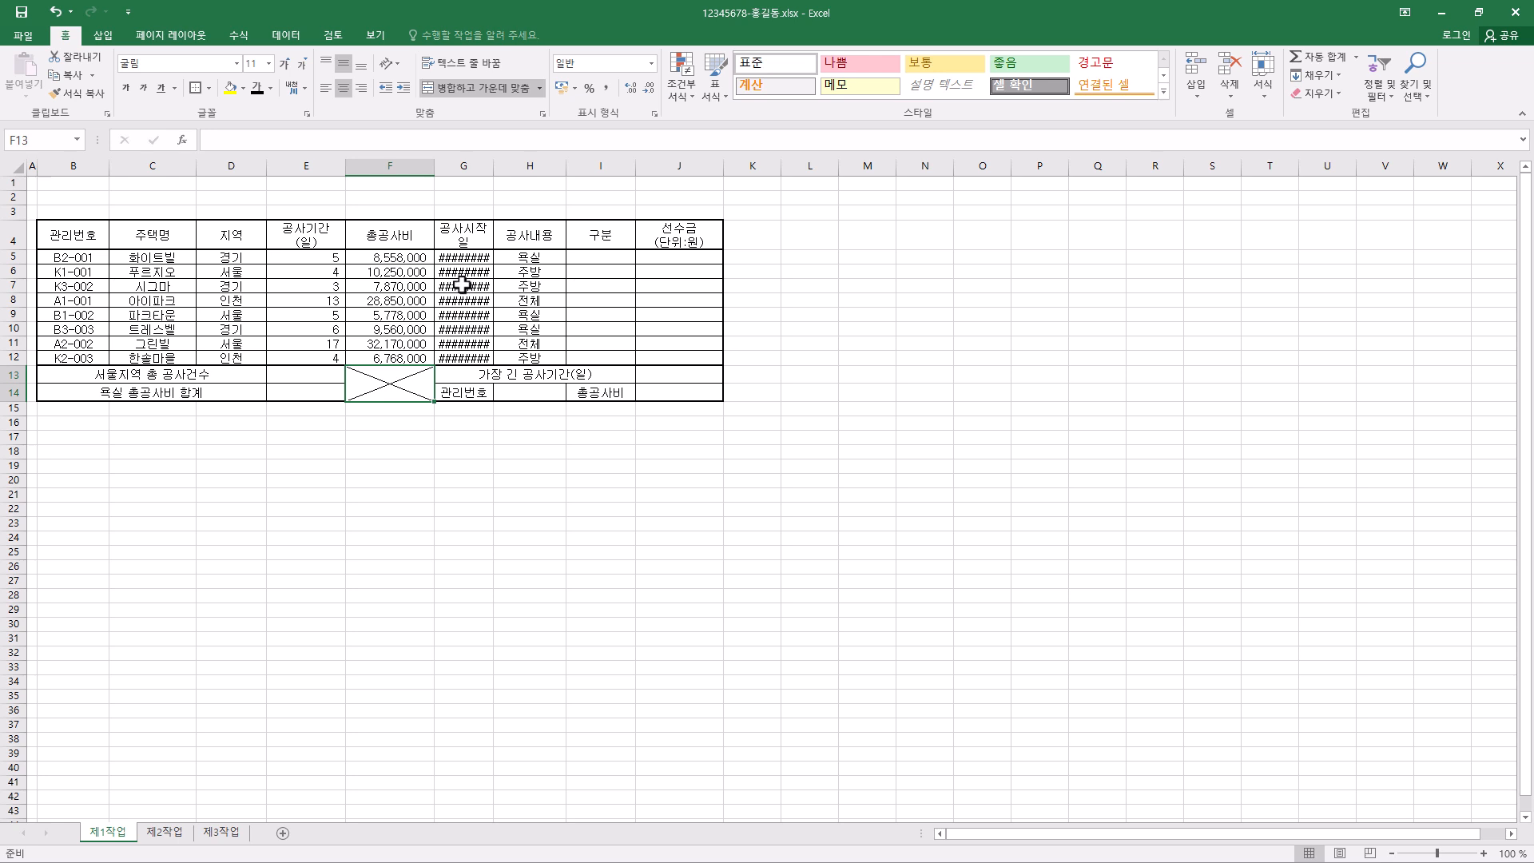
{"action": "left_click", "coordinate": [58, 12]}
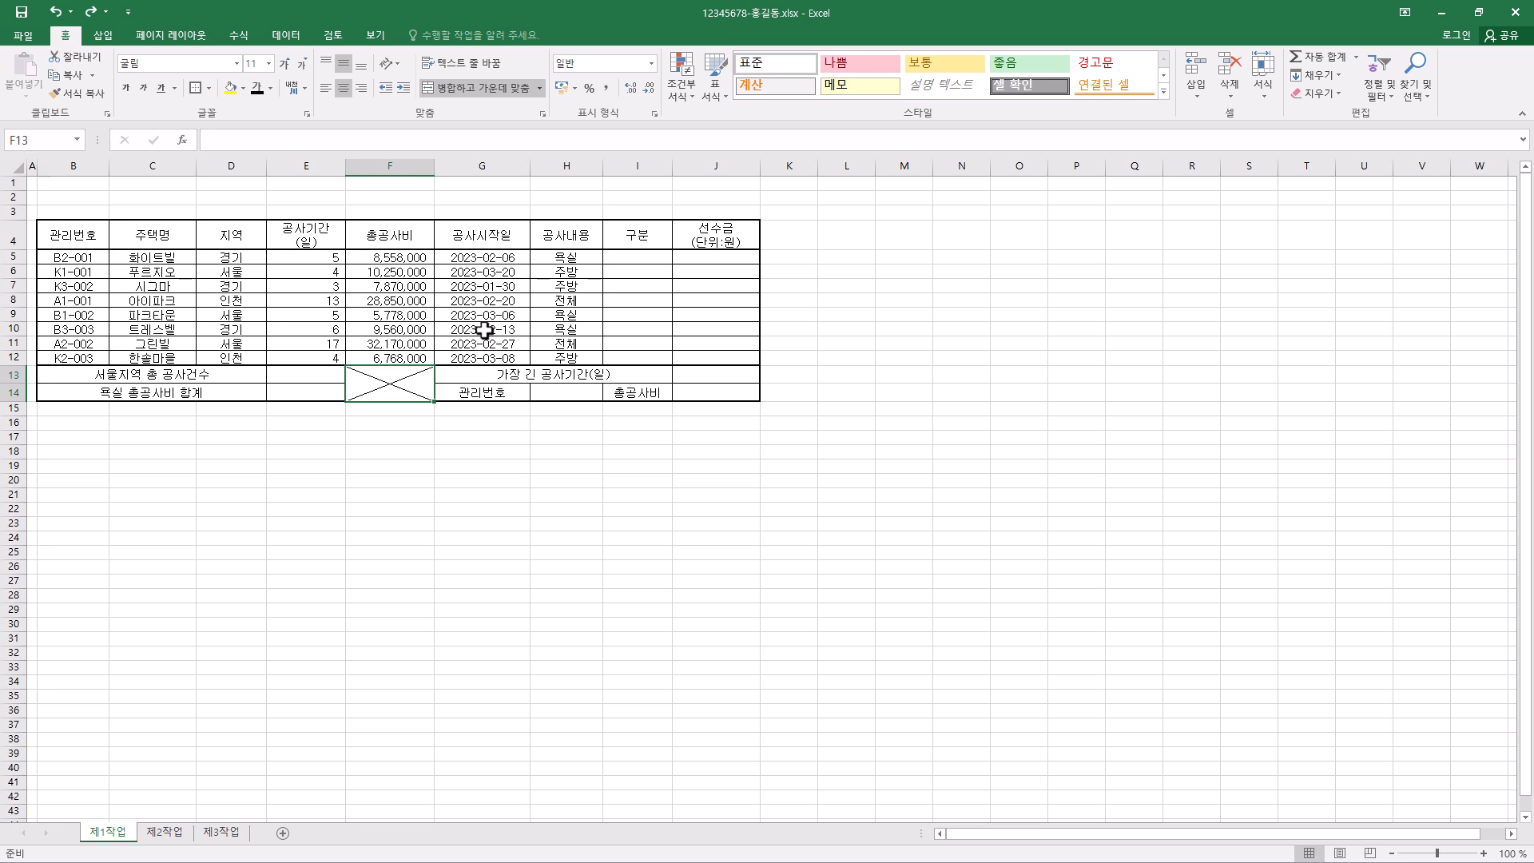
- Increase the height of rows 5 to 14 slightly and equally
{"action": "left_click_drag", "start_coordinate": [13, 256], "coordinate": [13, 392]}
{"action": "left_click", "coordinate": [46, 258]}
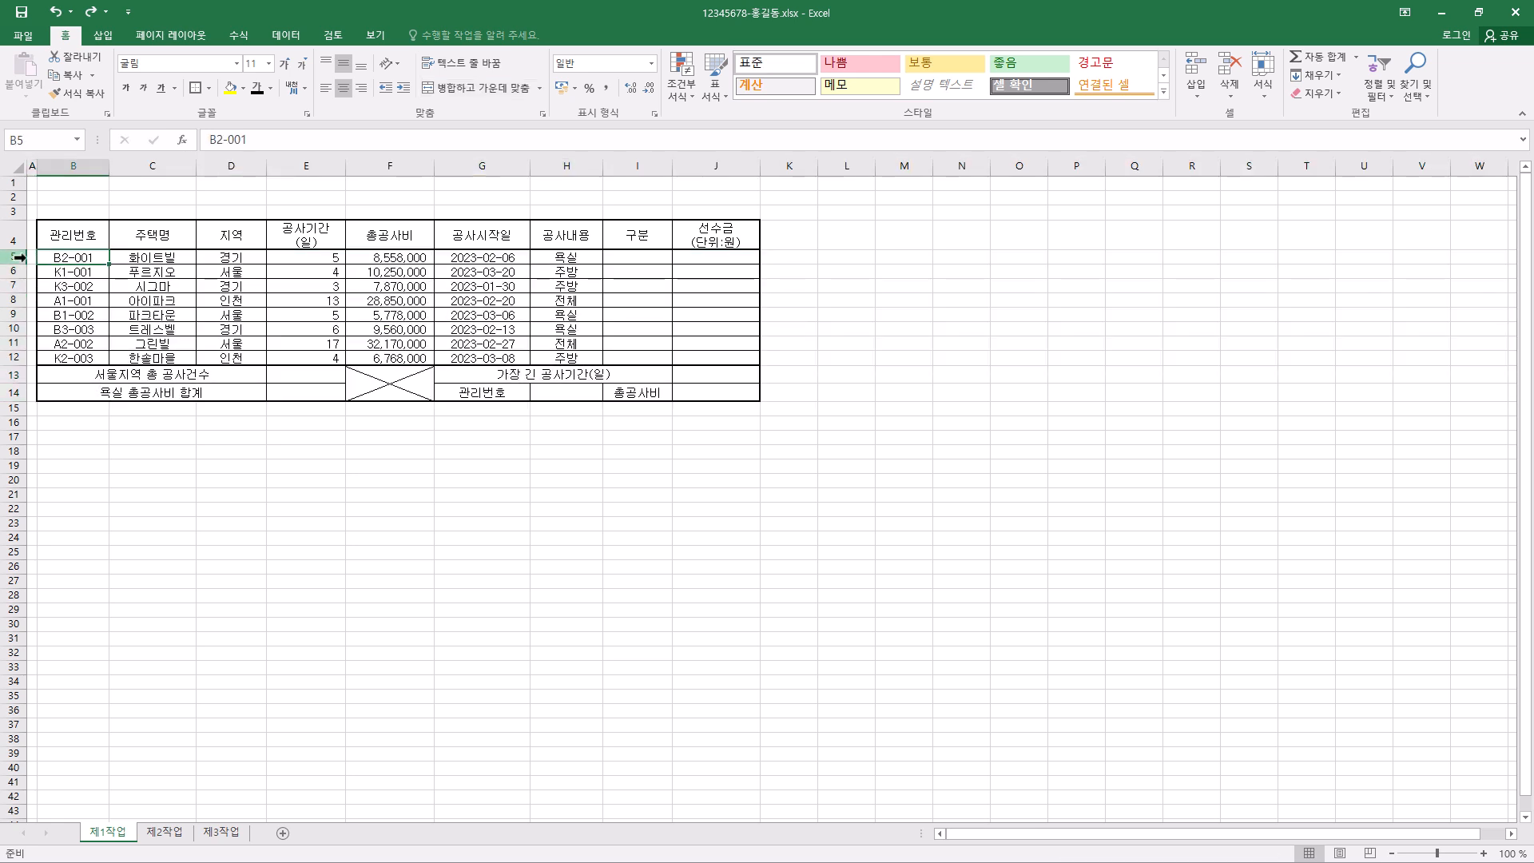
{"action": "left_click_drag", "start_coordinate": [8, 257], "coordinate": [6, 392]}
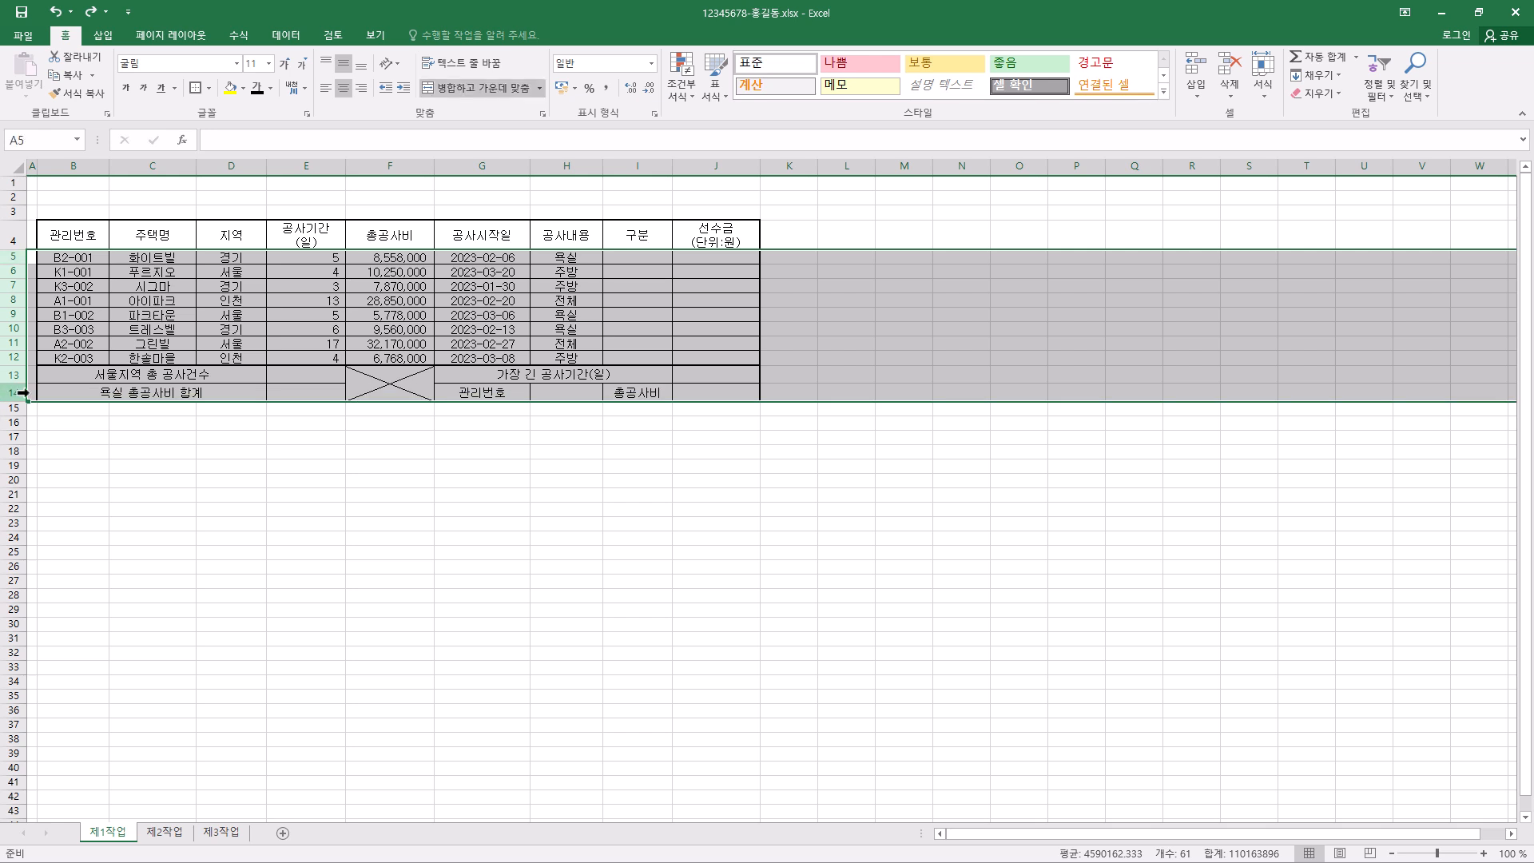
{"action": "left_click_drag", "start_coordinate": [19, 293], "coordinate": [20, 299]}
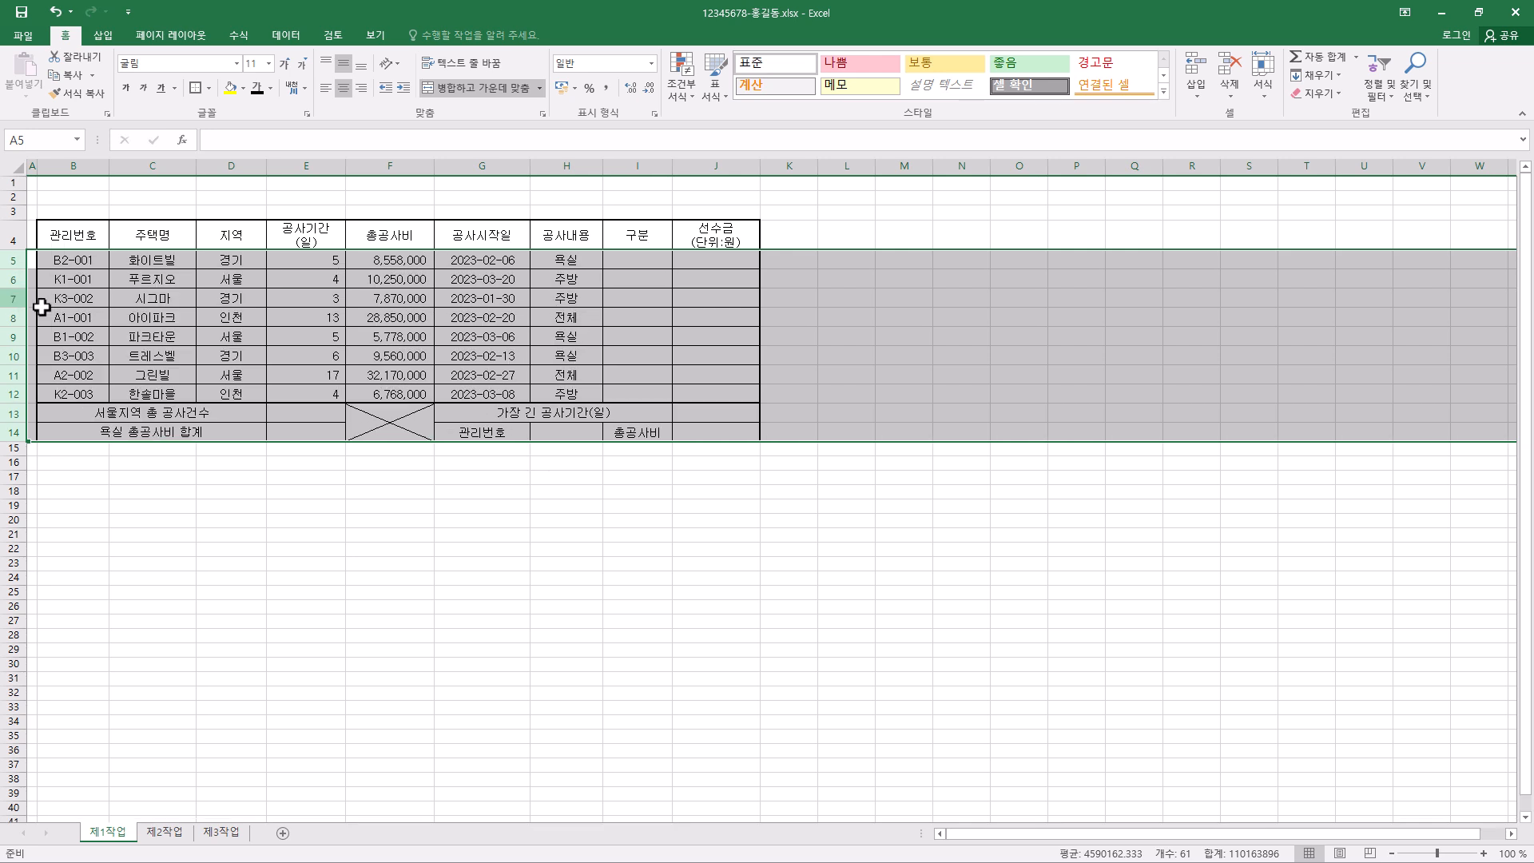
{"action": "left_click", "coordinate": [482, 521]}
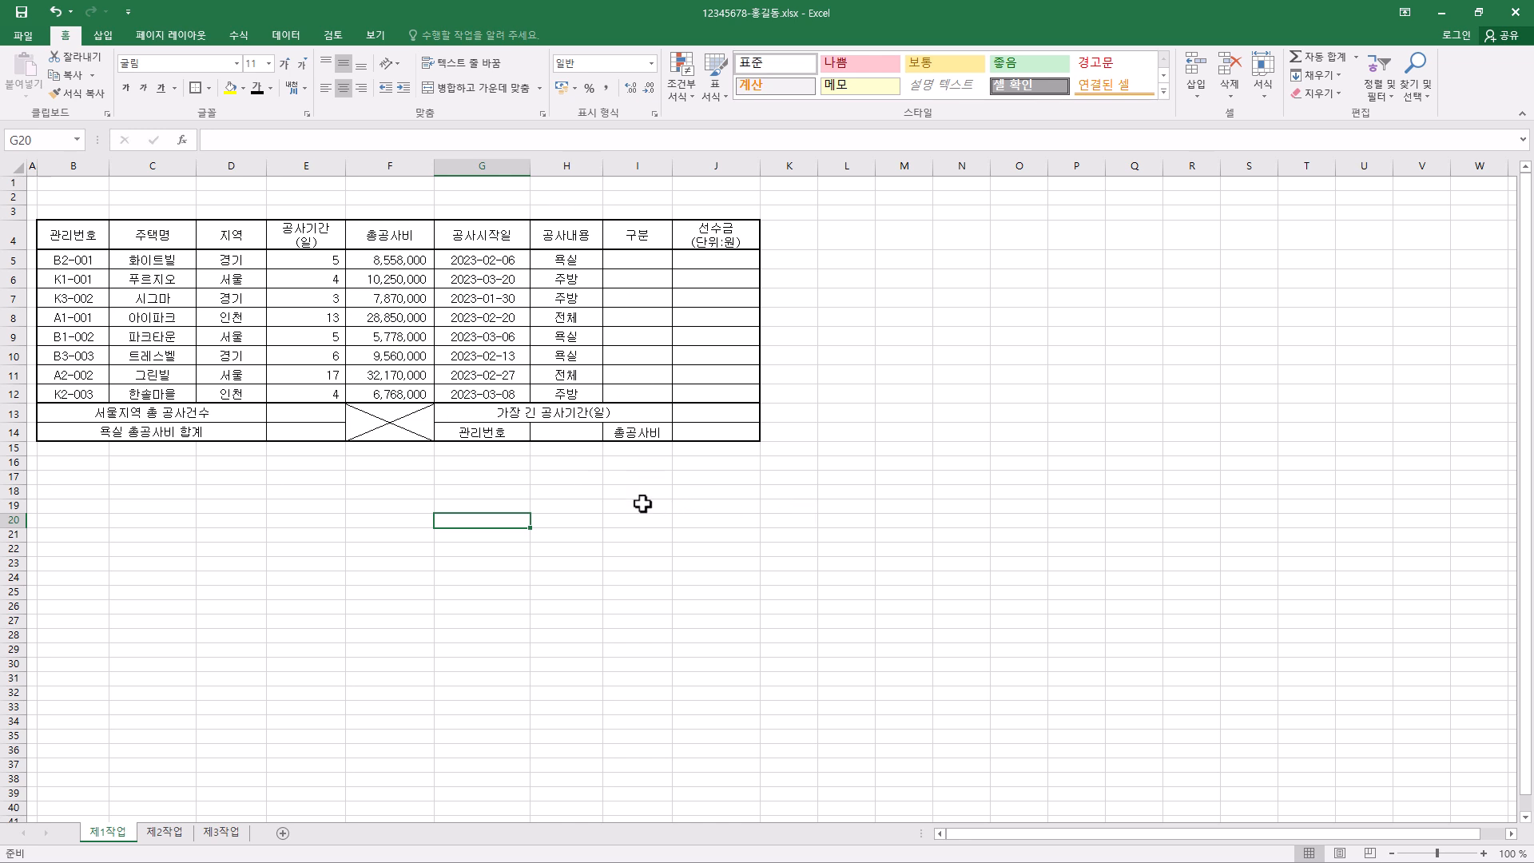
- Increase the height of rows 1 to 3 equally to make room for a title above the table
{"action": "scroll", "coordinate": [638, 504], "scroll_direction": "up", "scroll_amount": 3}
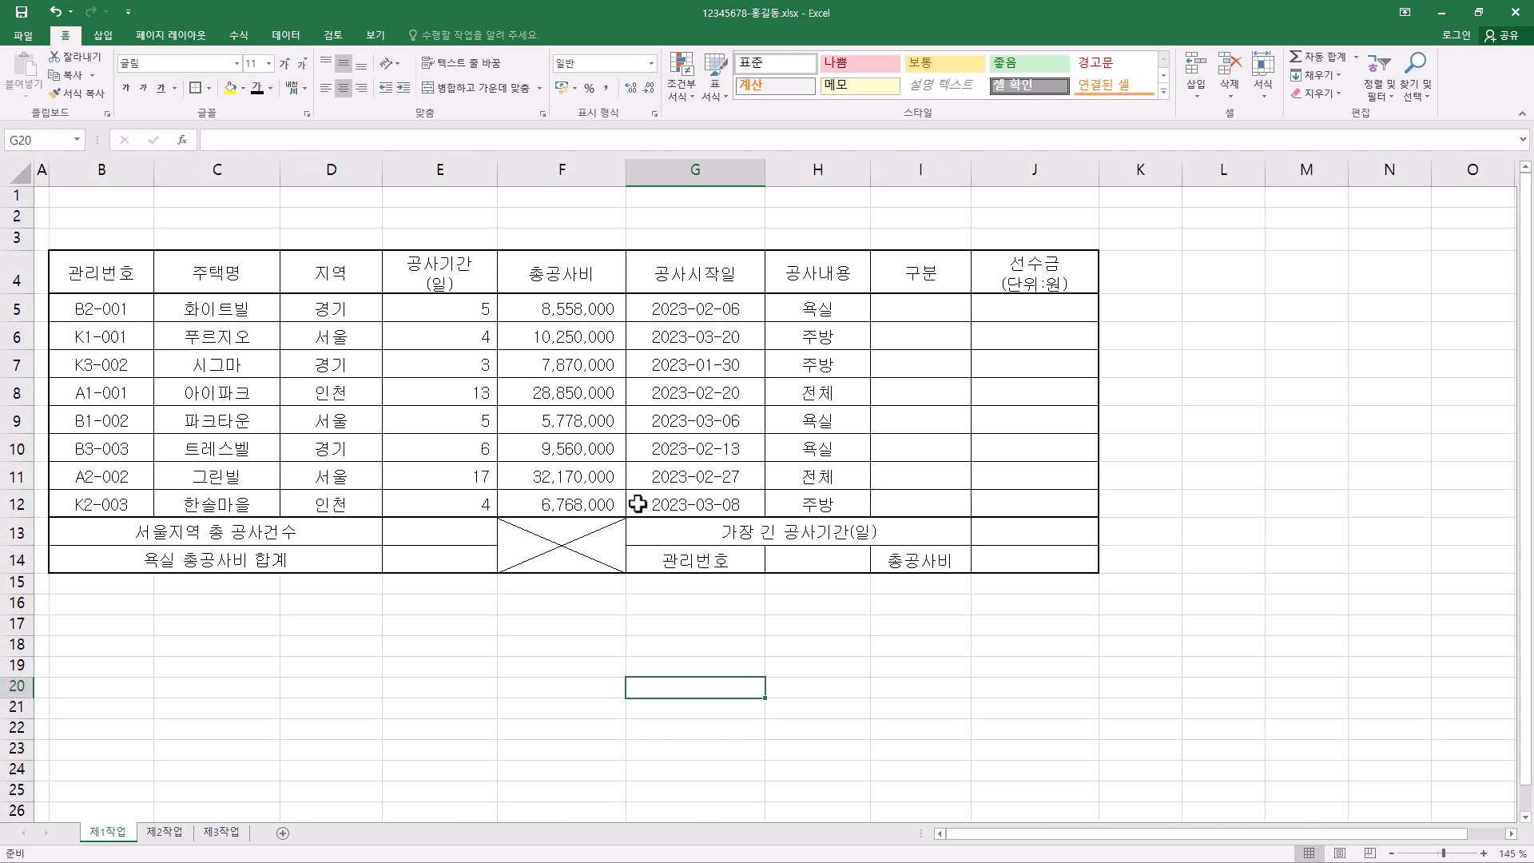
{"action": "scroll", "coordinate": [638, 504], "scroll_direction": "up", "scroll_amount": 1}
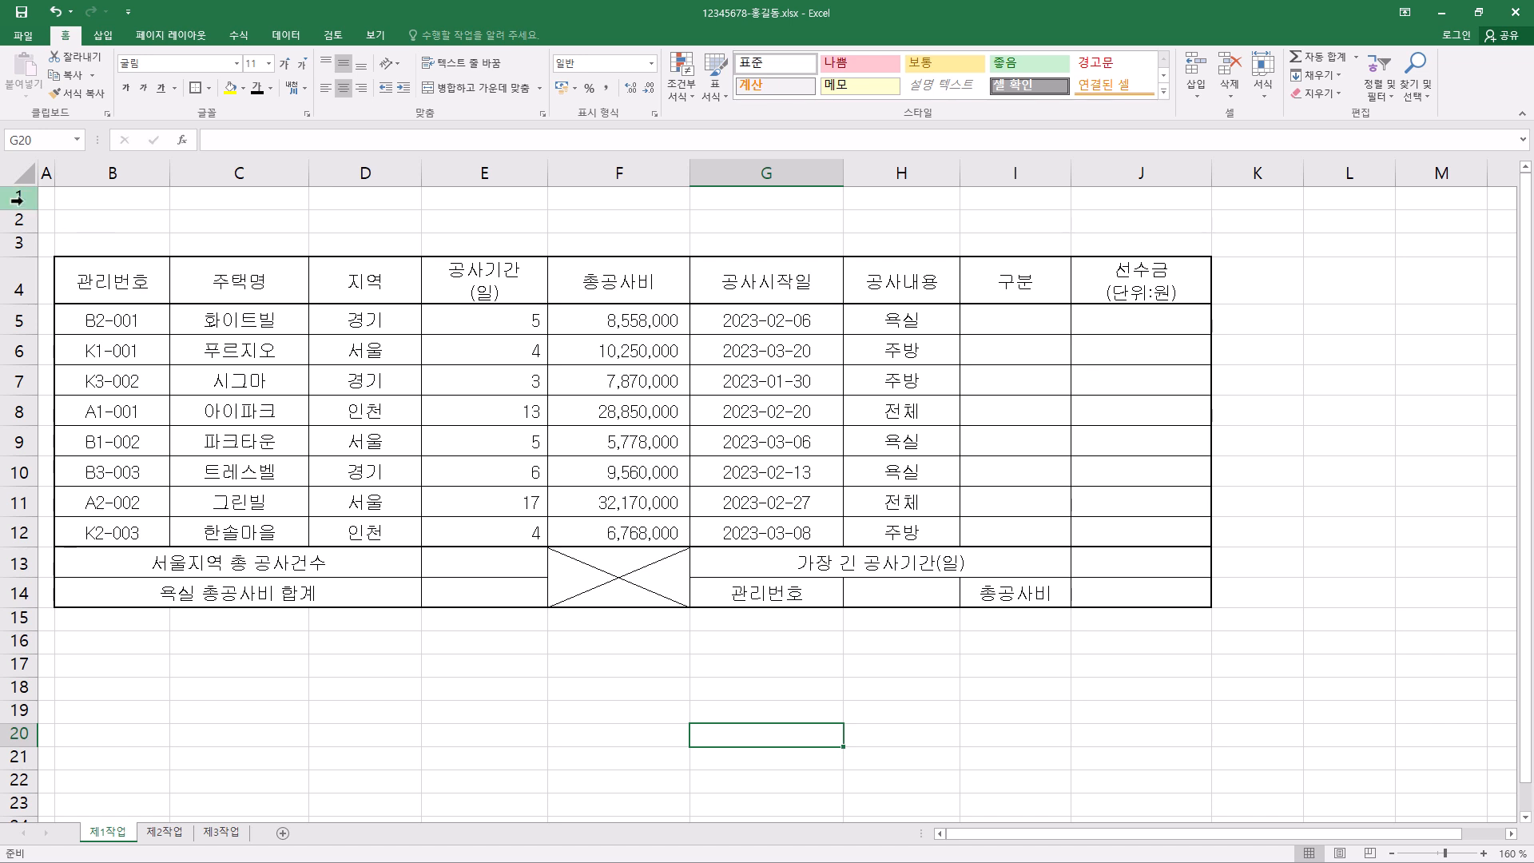
{"action": "left_click_drag", "start_coordinate": [18, 200], "coordinate": [19, 242]}
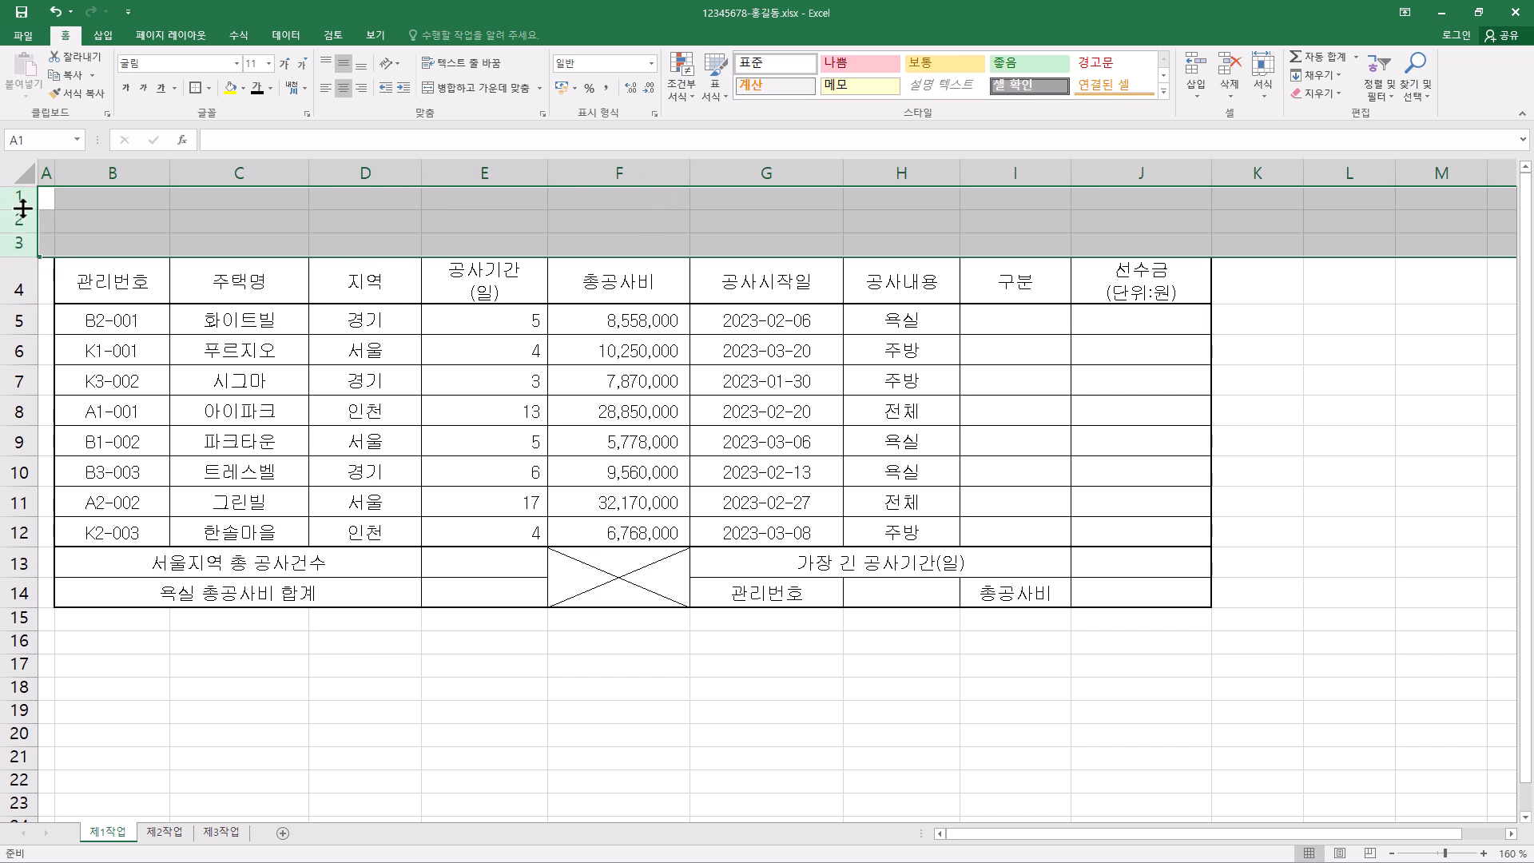
{"action": "left_click_drag", "start_coordinate": [22, 207], "coordinate": [28, 222]}
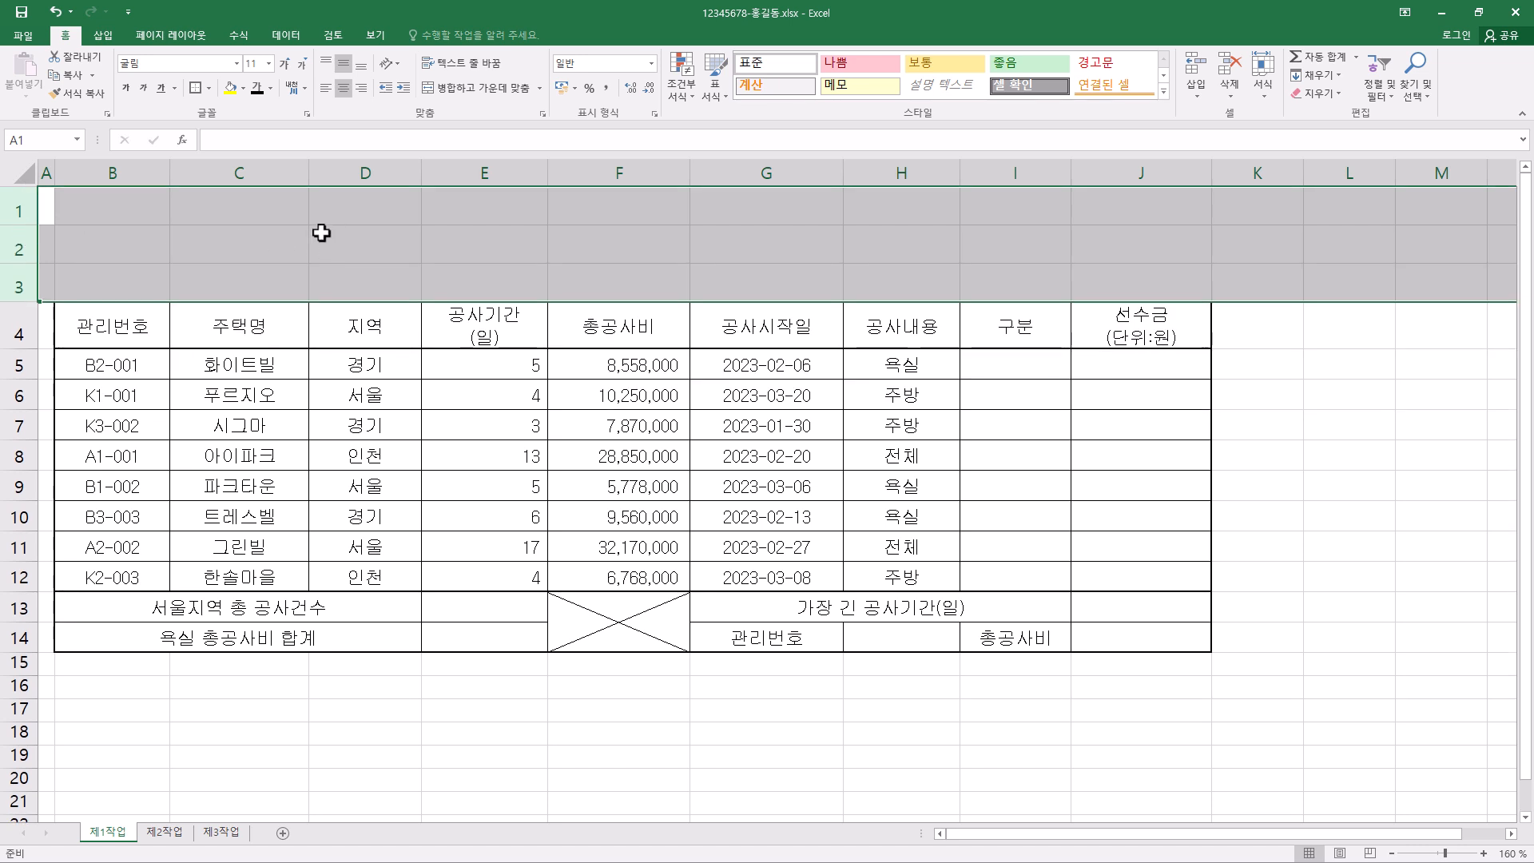
- Draw a 배지 shape about 14.98 cm wide and 1.92 cm high over rows 1 to 3, from column B into G
{"action": "left_click", "coordinate": [107, 278]}
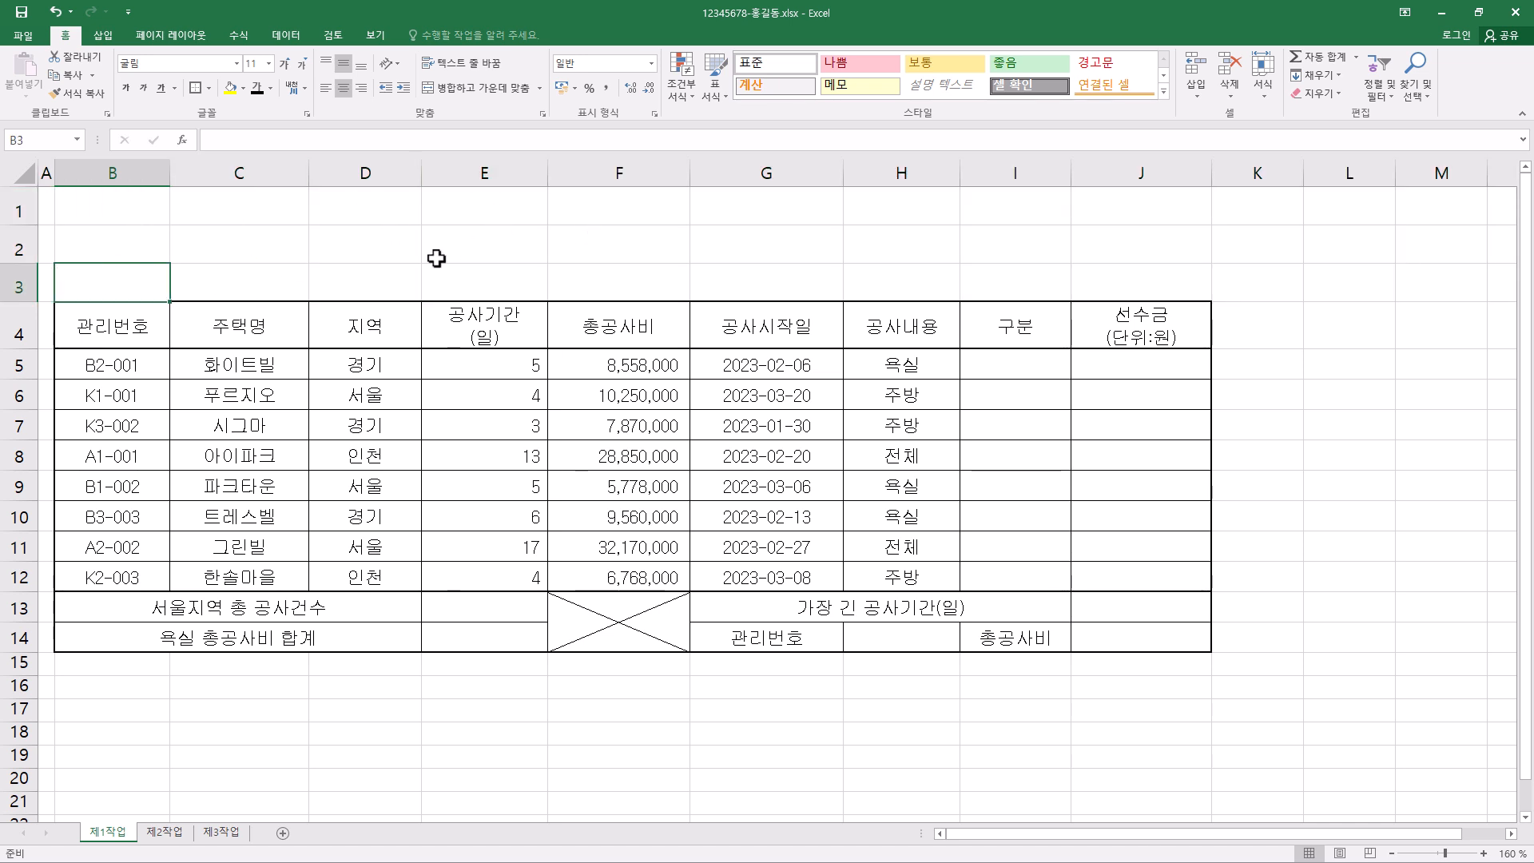
{"action": "left_click", "coordinate": [106, 36]}
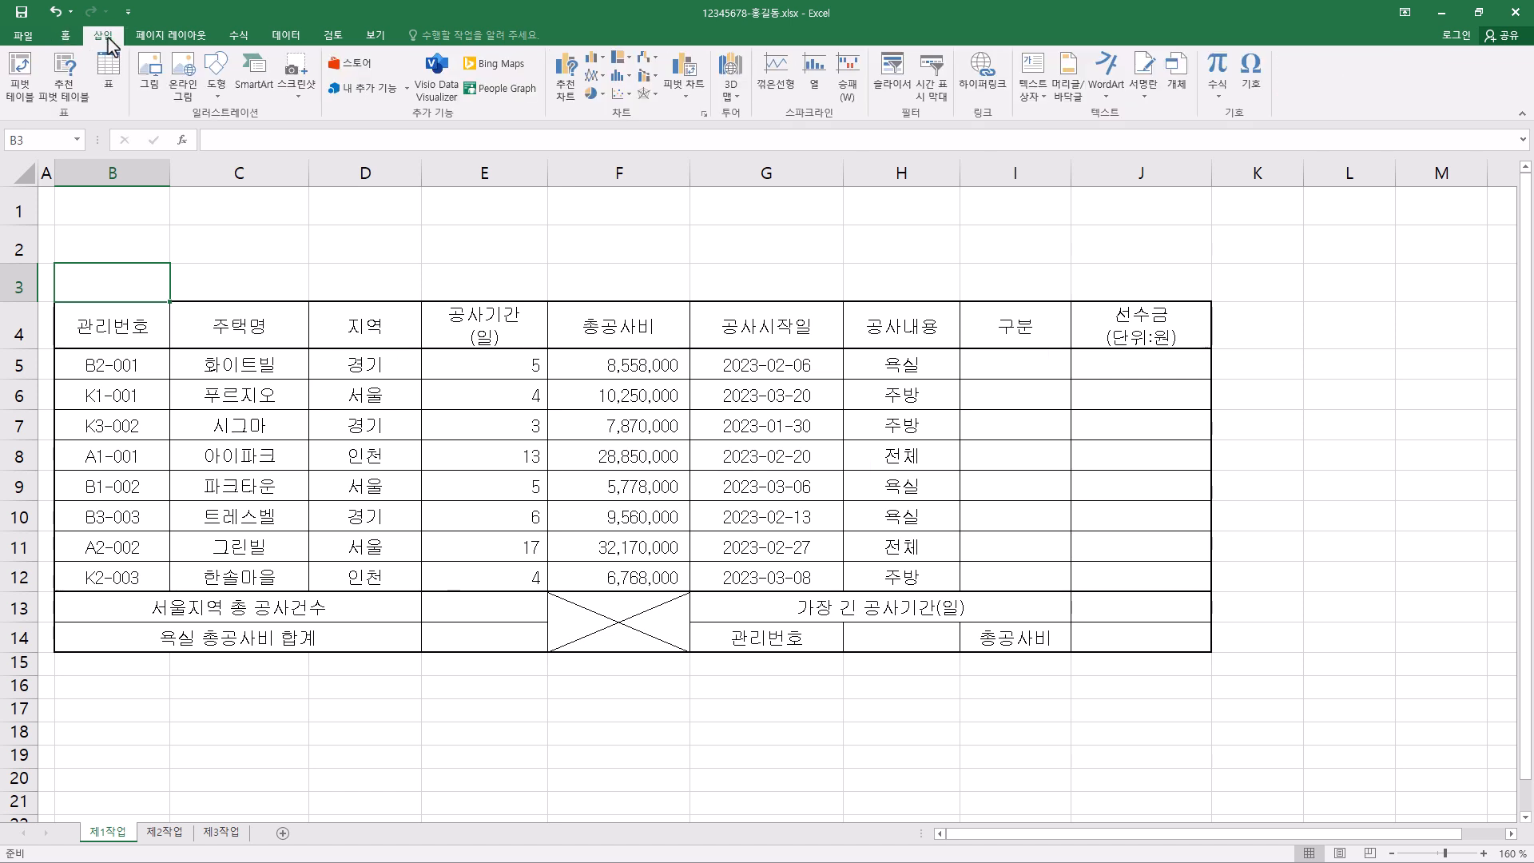
{"action": "left_click", "coordinate": [217, 84]}
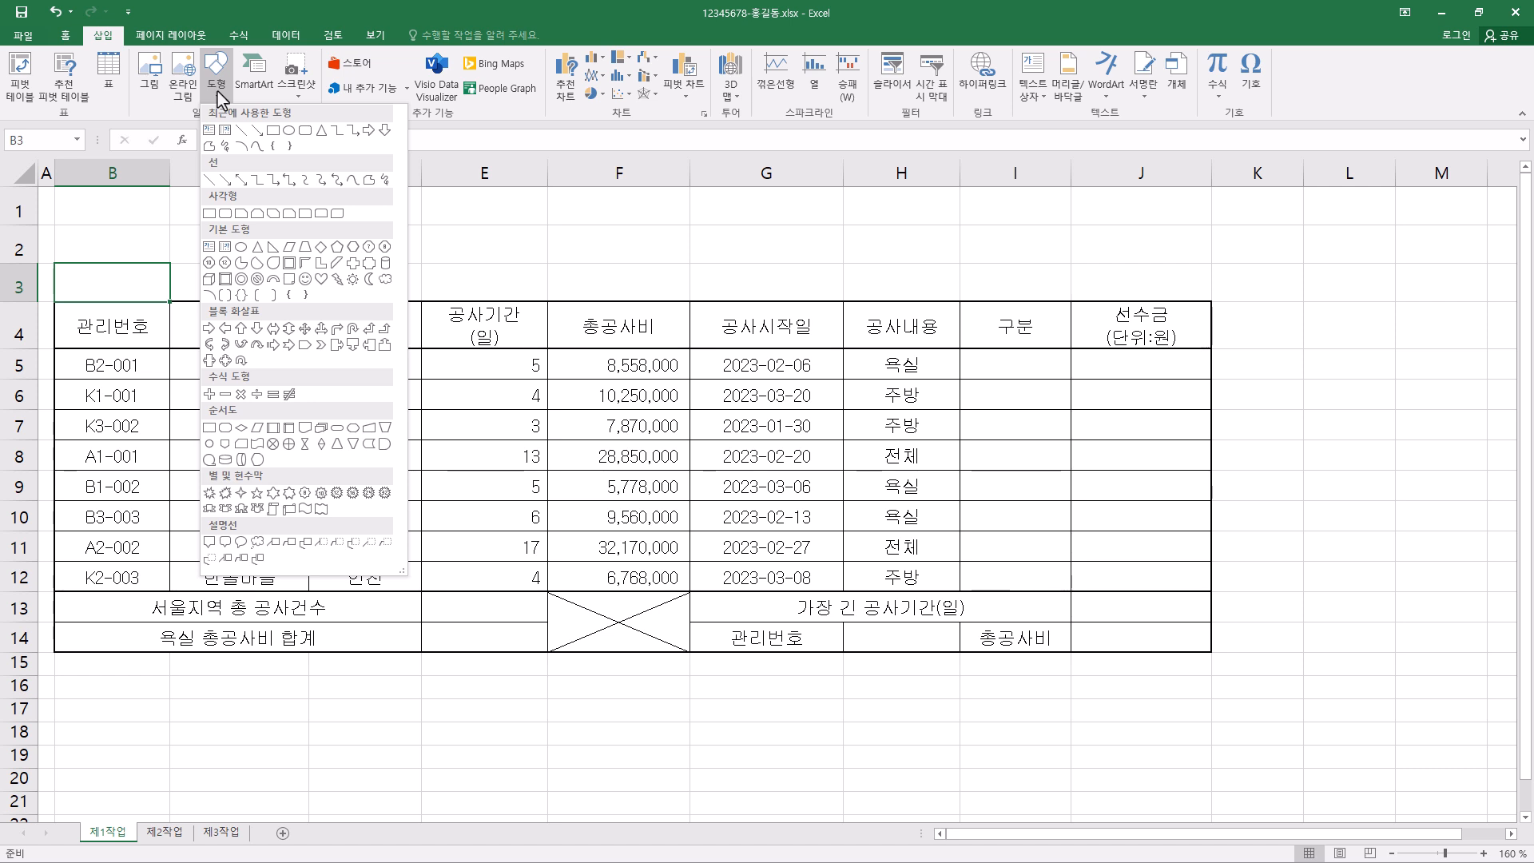
{"action": "left_click", "coordinate": [368, 264]}
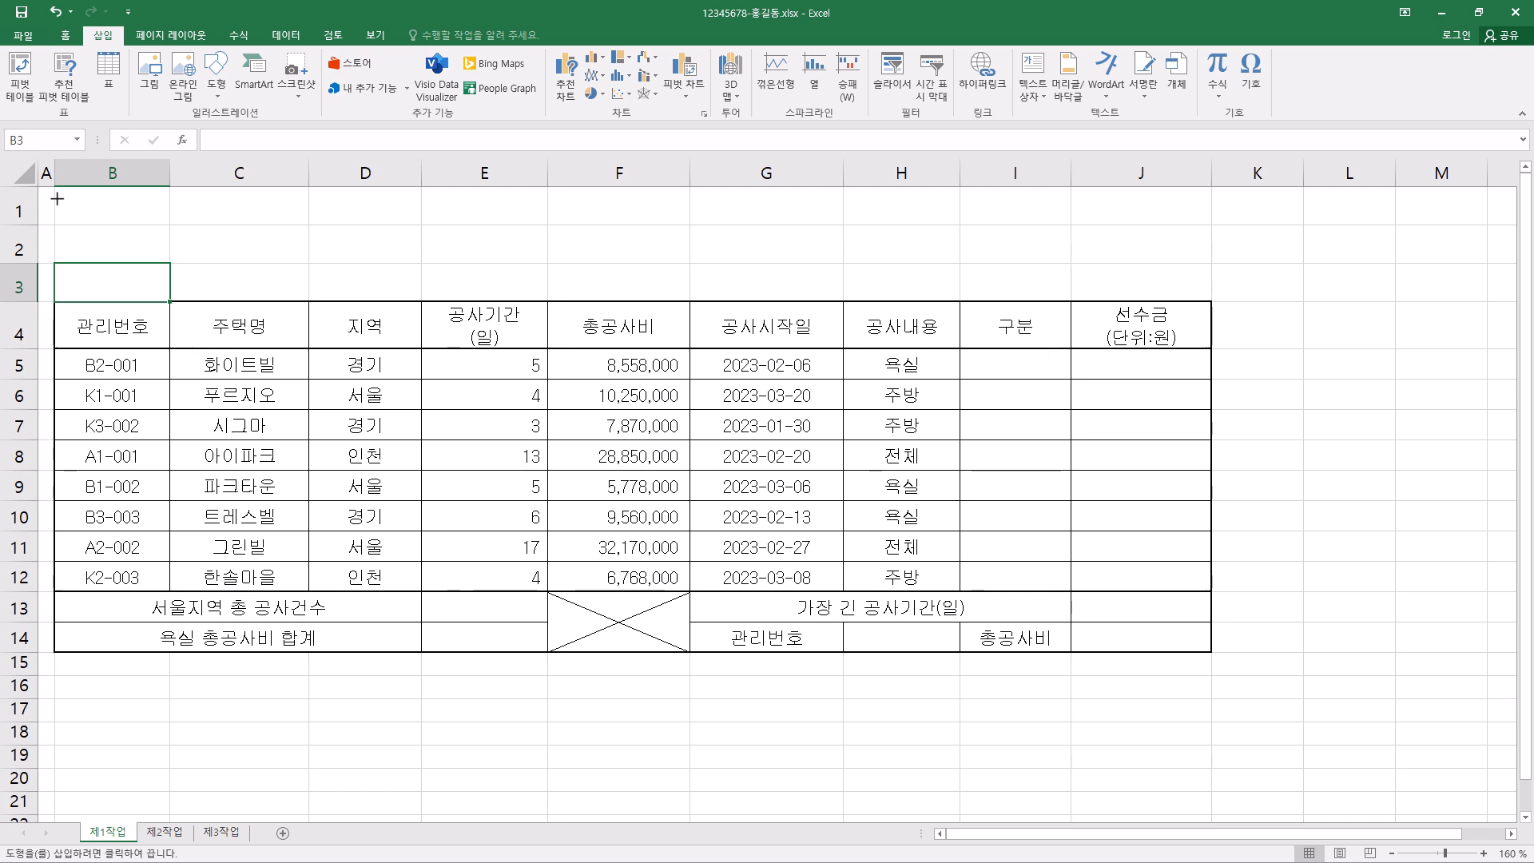
{"action": "left_click_drag", "start_coordinate": [56, 199], "coordinate": [779, 292]}
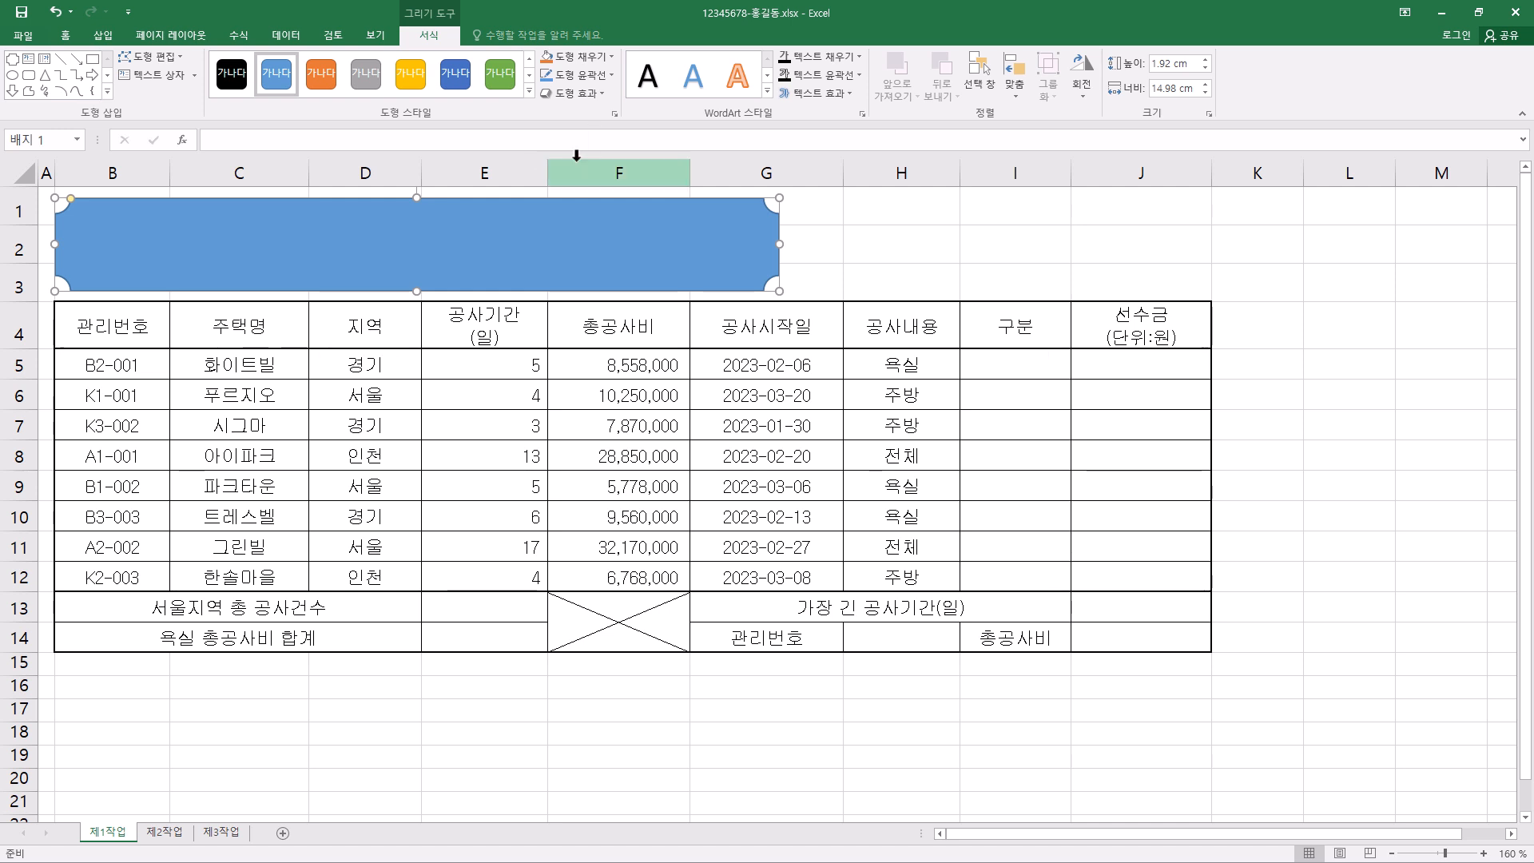
- Fill the title shape with standard yellow and give it the outer shadow 오프셋 오른쪽
{"action": "left_click", "coordinate": [612, 57]}
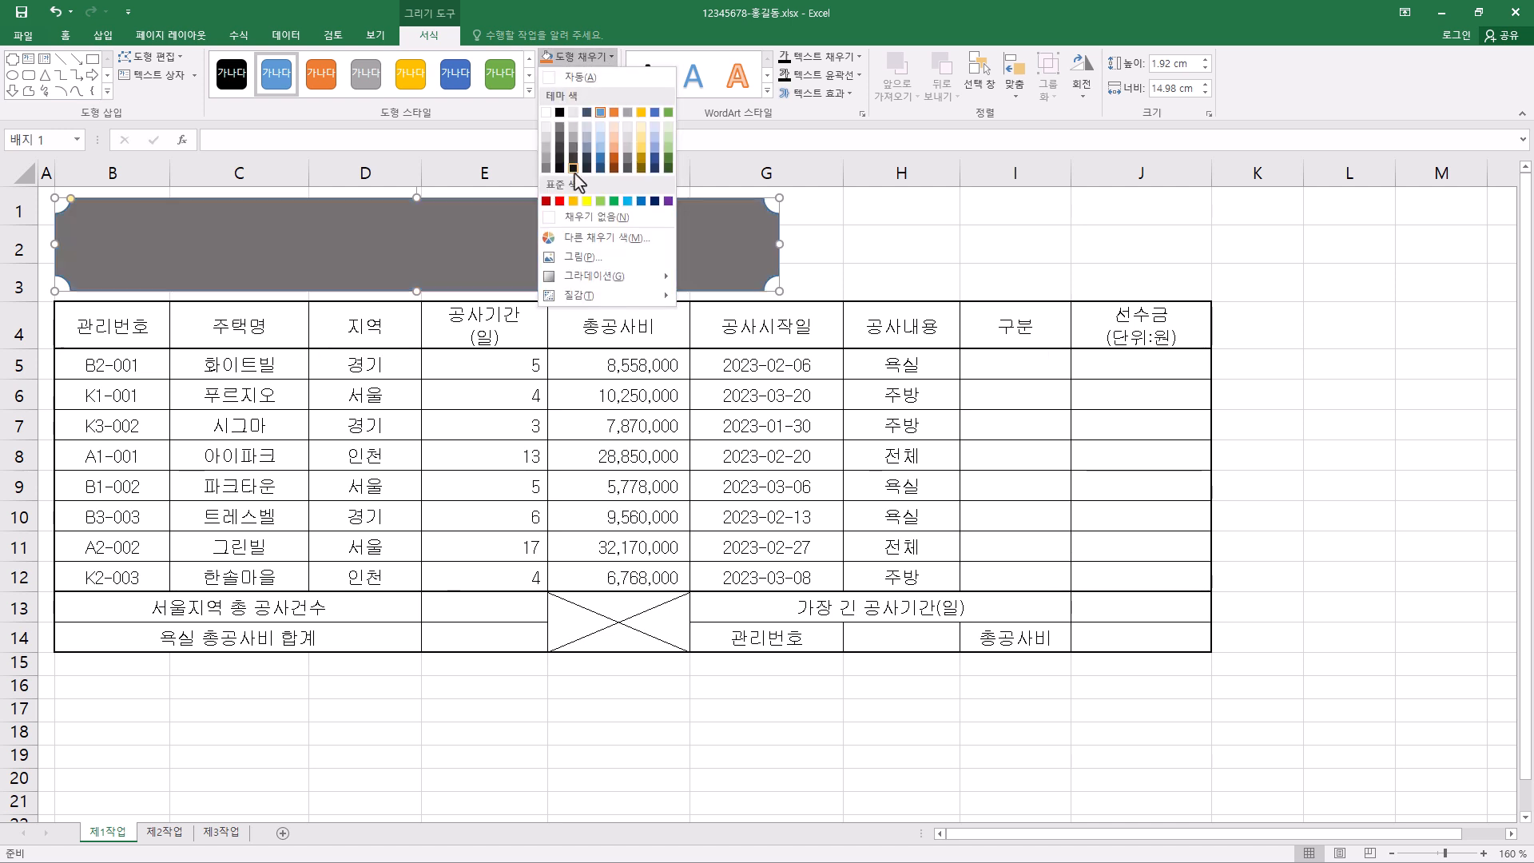
{"action": "left_click", "coordinate": [589, 202]}
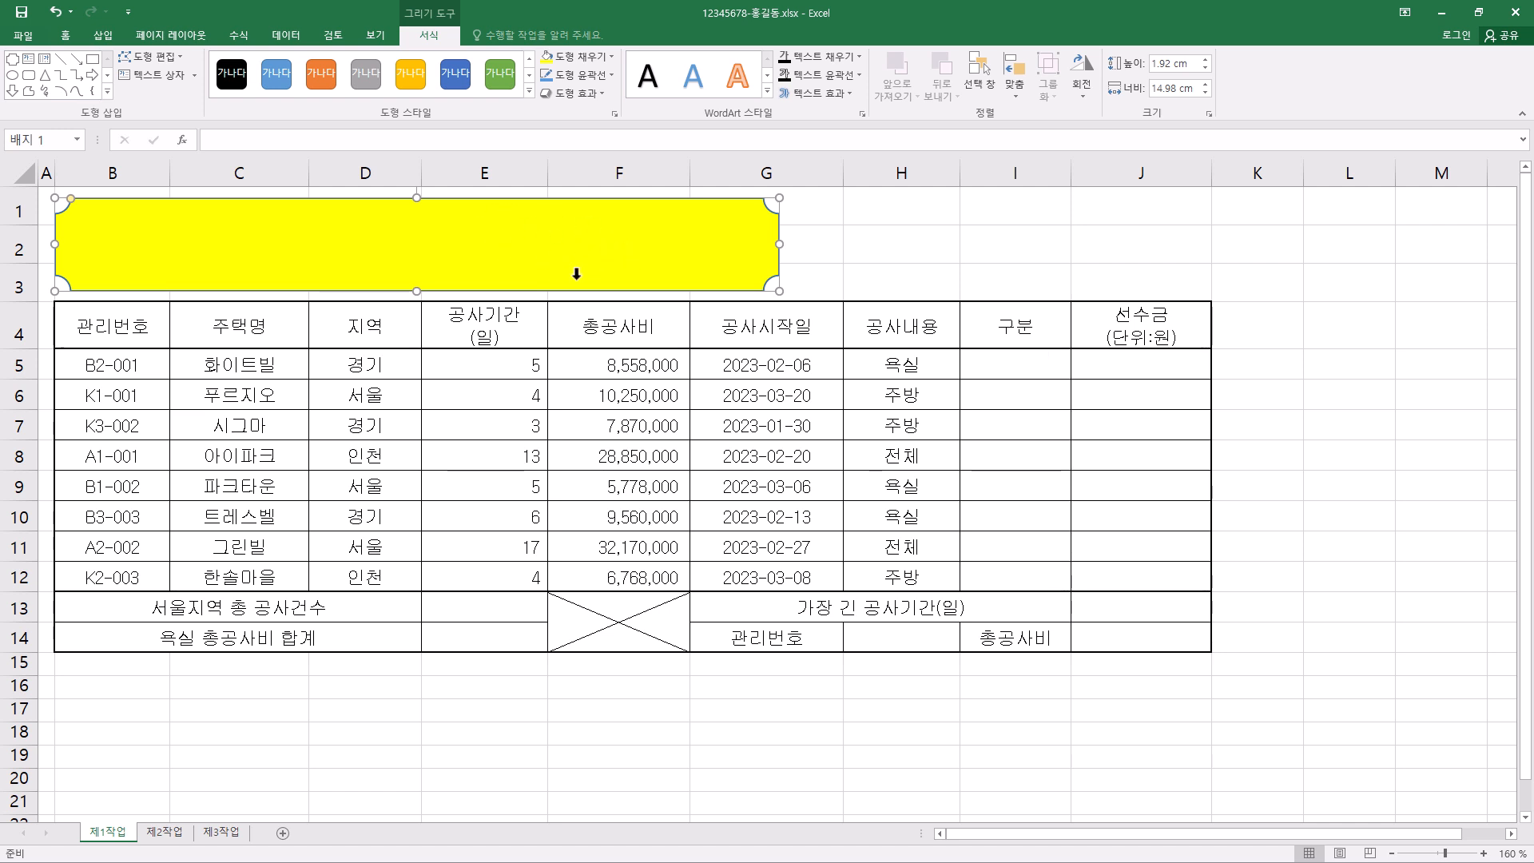
{"action": "left_click", "coordinate": [605, 95]}
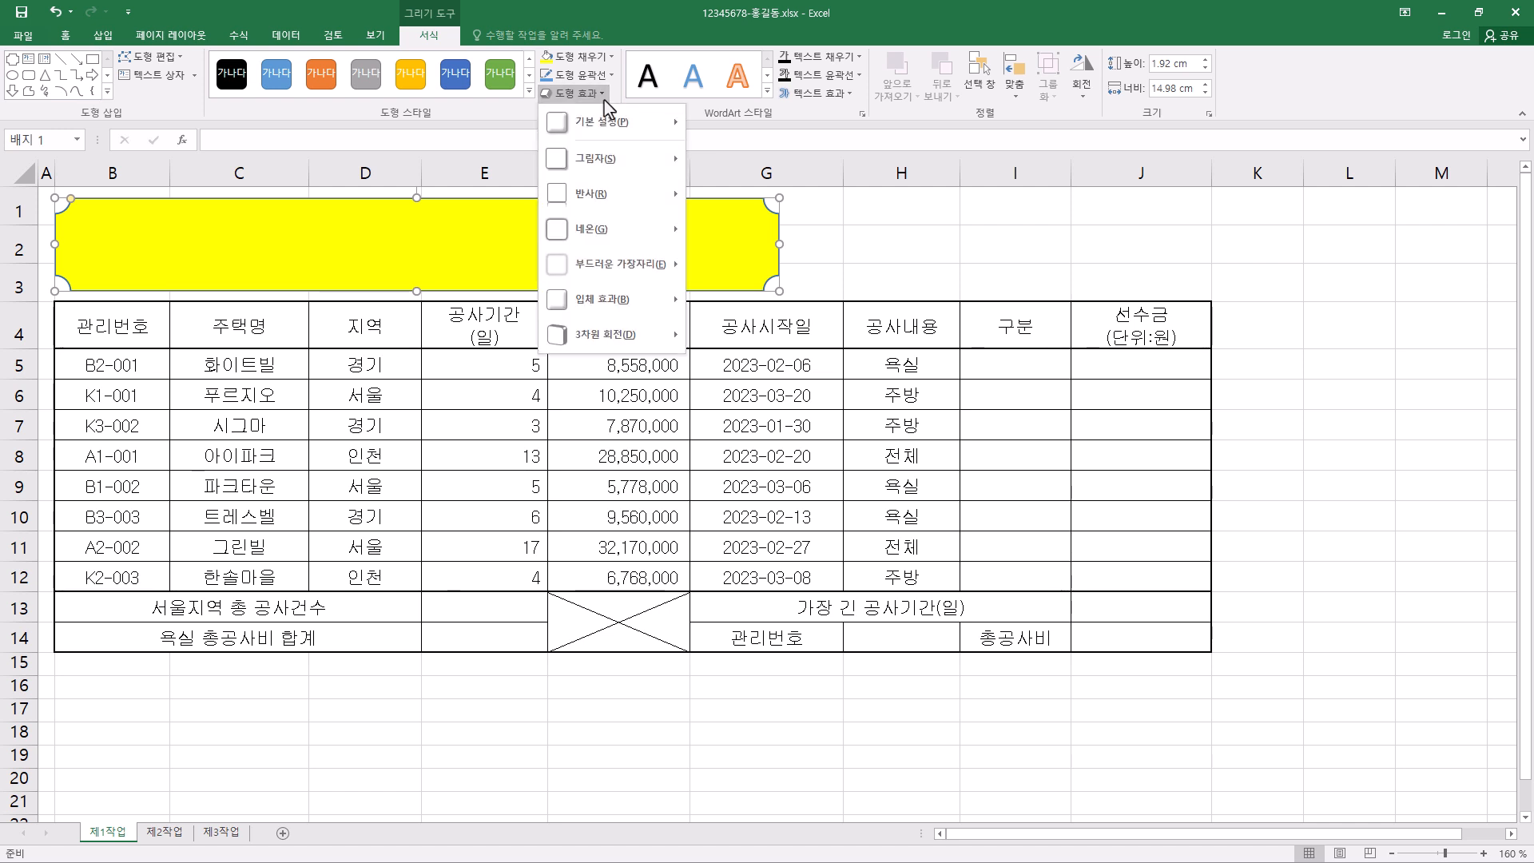
{"action": "mouse_move", "coordinate": [605, 163]}
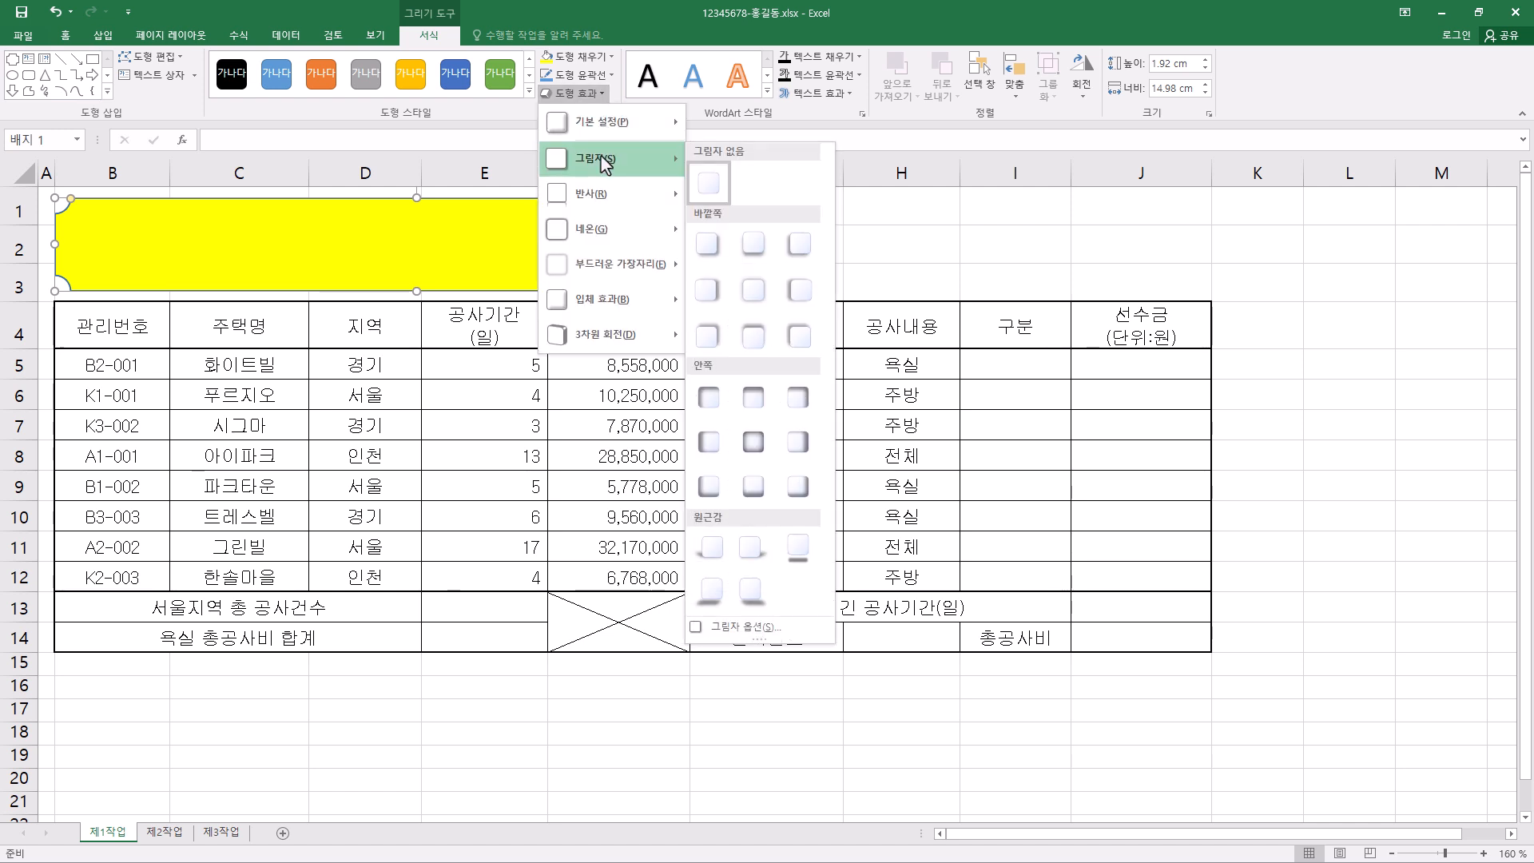
{"action": "left_click", "coordinate": [710, 294]}
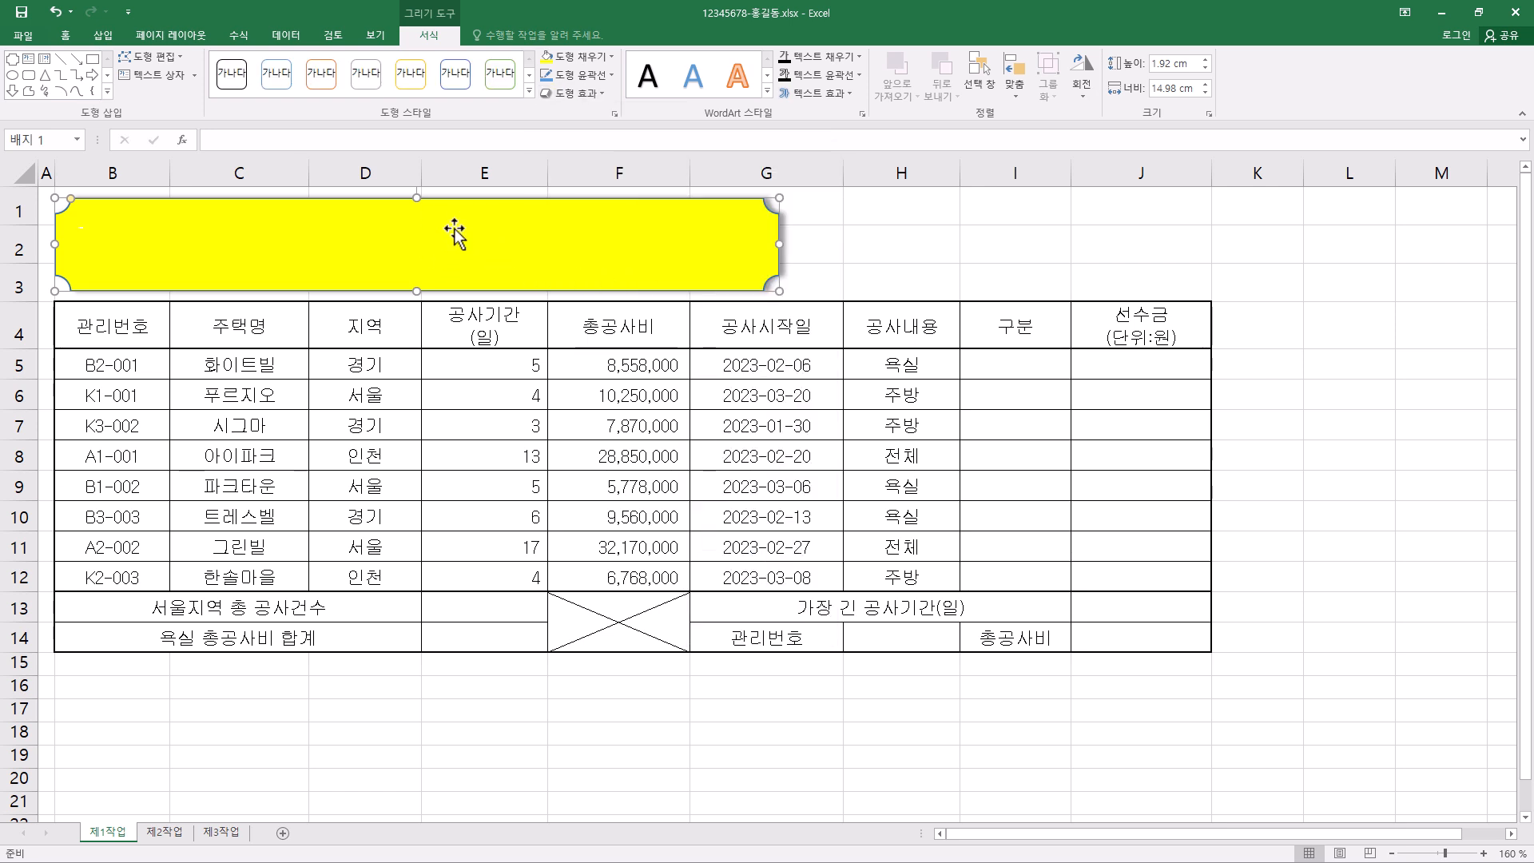
- Set the title shape's text to 굴림, size 24, bold, in the color 검정, 텍스트 1
{"action": "left_click", "coordinate": [67, 36]}
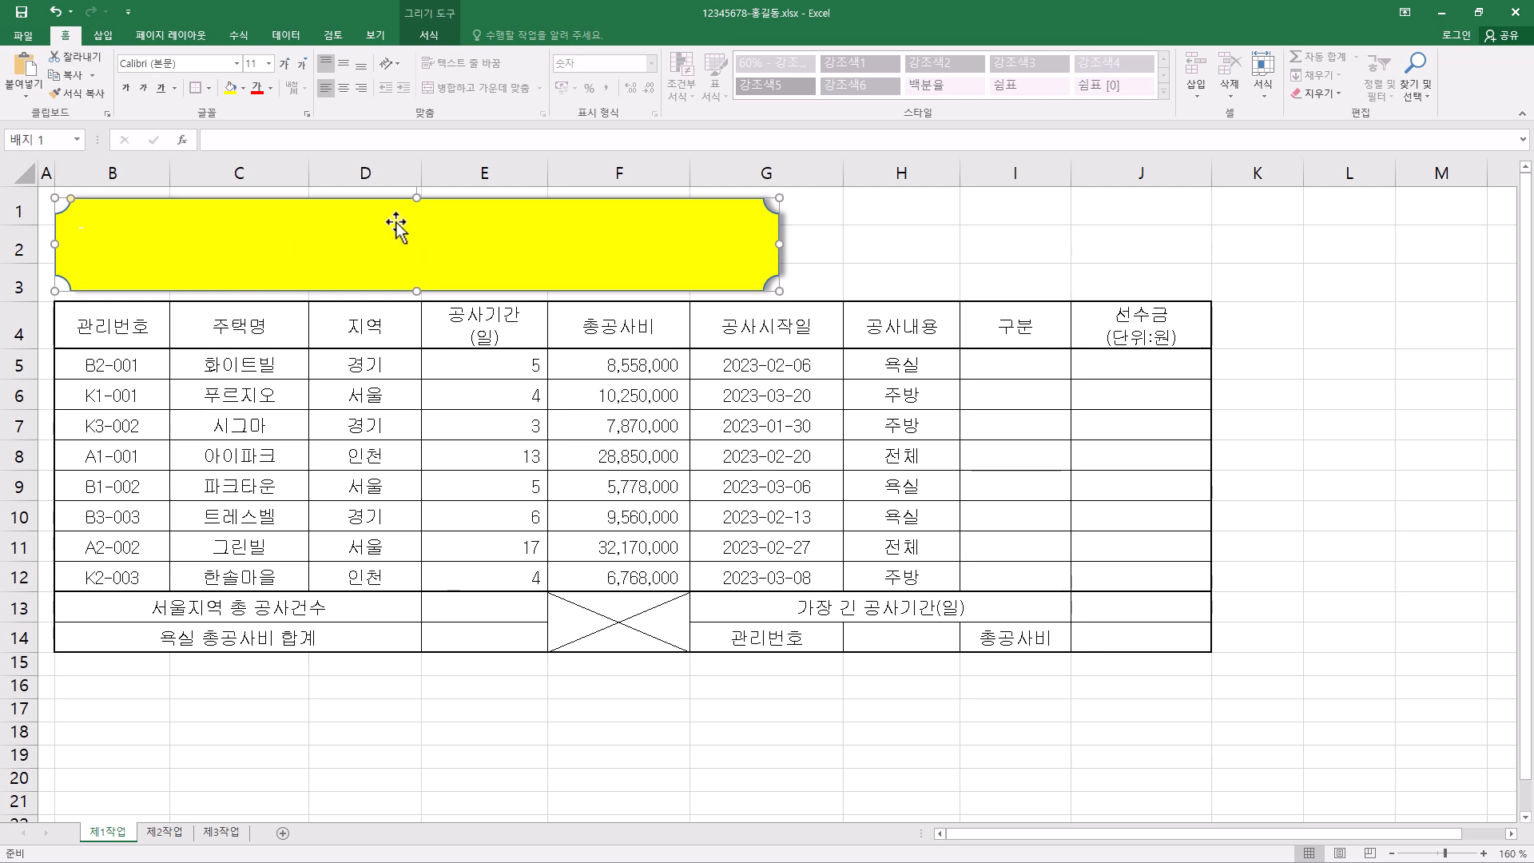
{"action": "left_click", "coordinate": [199, 64]}
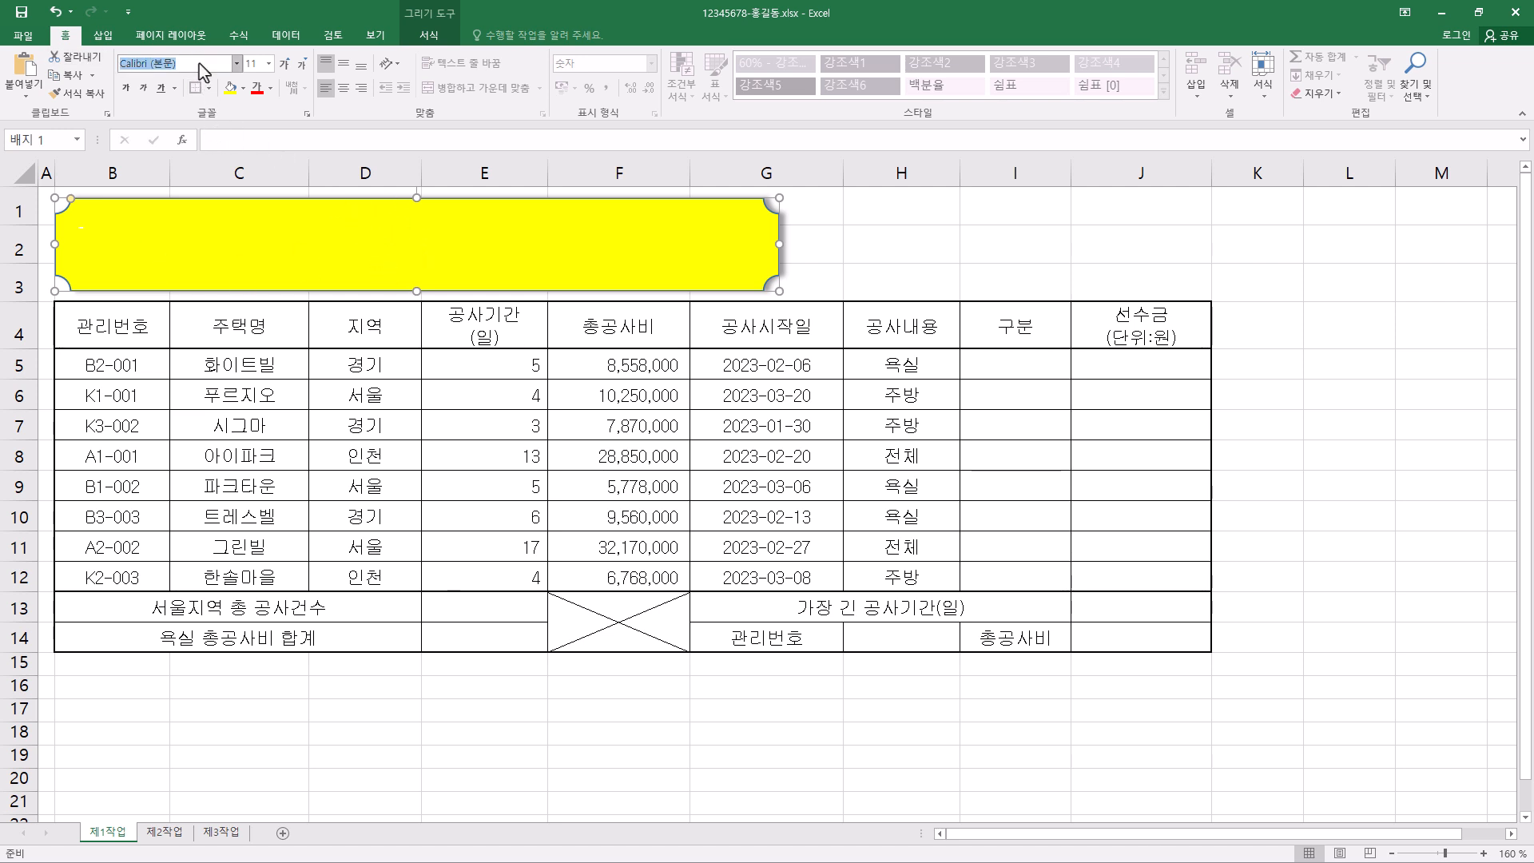
{"action": "type", "text": "굴림"}
{"action": "key", "text": "Return"}
{"action": "left_click", "coordinate": [256, 64]}
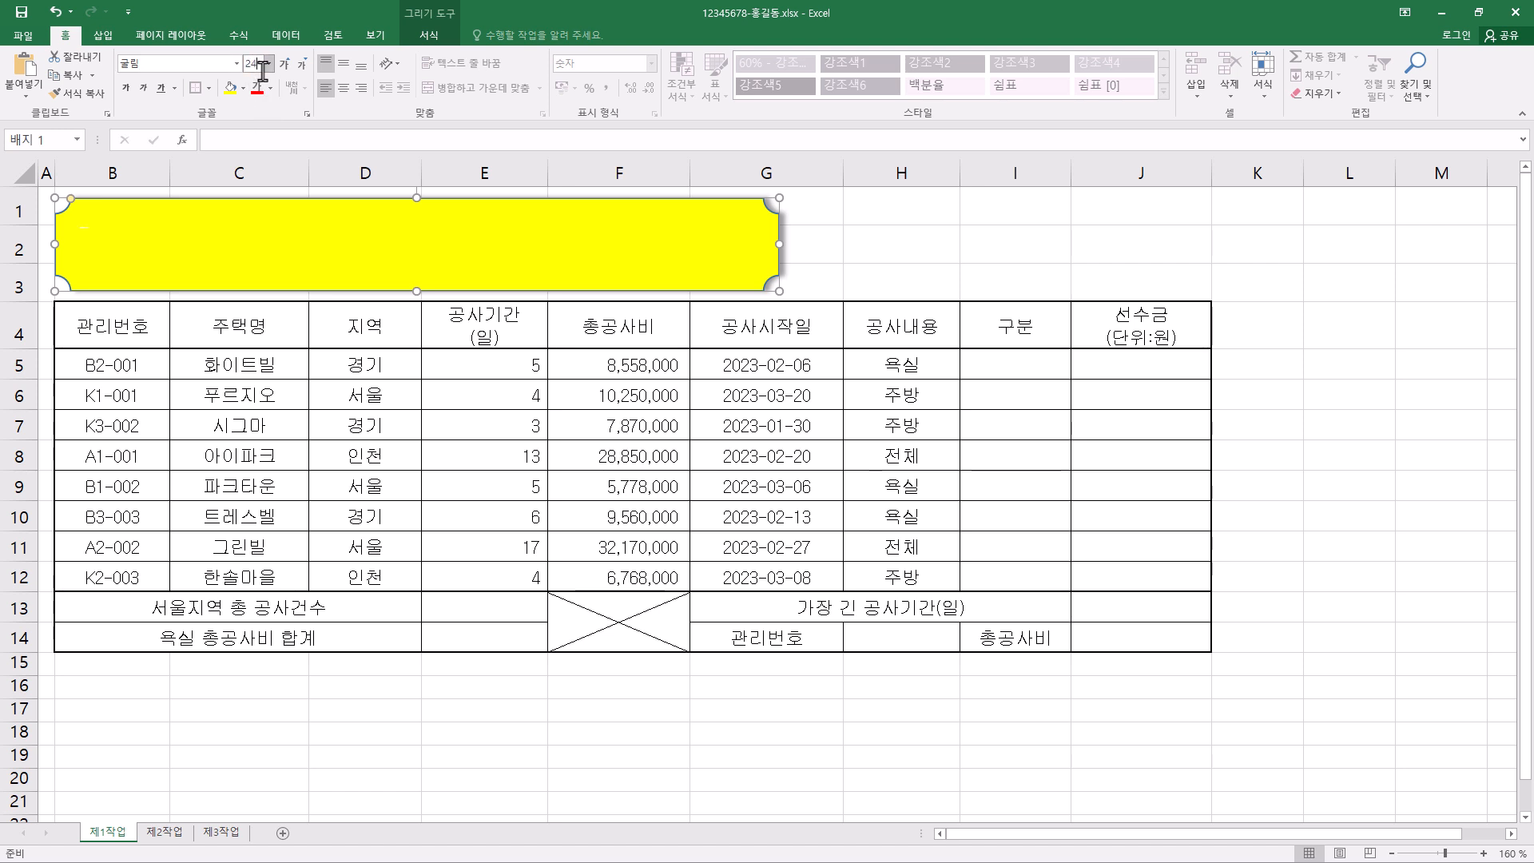
{"action": "left_click", "coordinate": [270, 66]}
{"action": "left_click", "coordinate": [260, 239]}
{"action": "left_click", "coordinate": [257, 64]}
{"action": "left_click", "coordinate": [268, 88]}
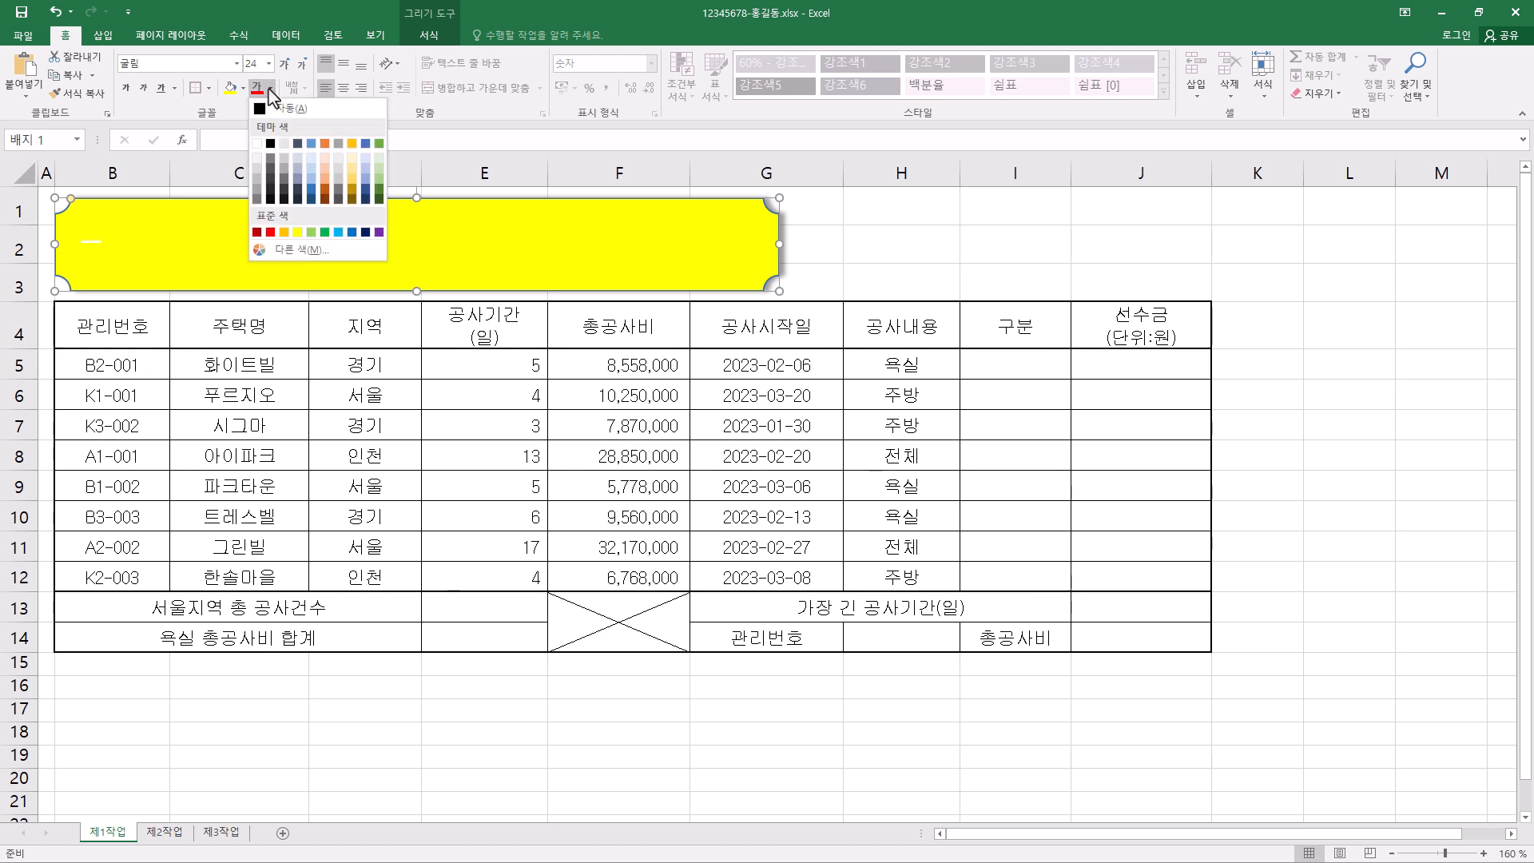
{"action": "left_click", "coordinate": [271, 144]}
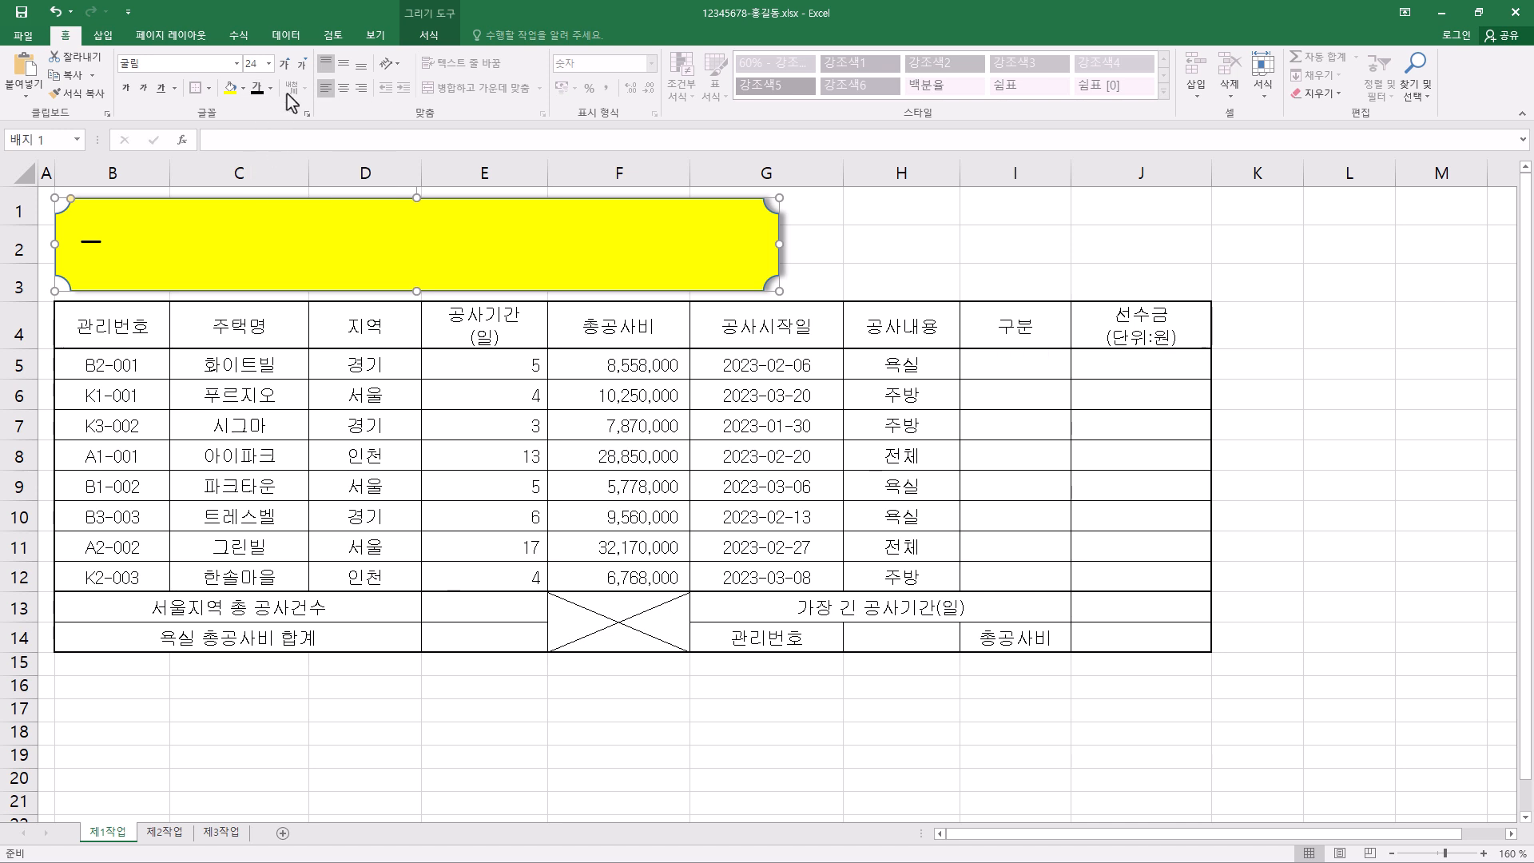
{"action": "left_click", "coordinate": [126, 90]}
- Center the shape's text vertically and horizontally, and enter the title 우리 인테리어 공사현황보고
{"action": "left_click", "coordinate": [349, 67]}
{"action": "left_click", "coordinate": [346, 88]}
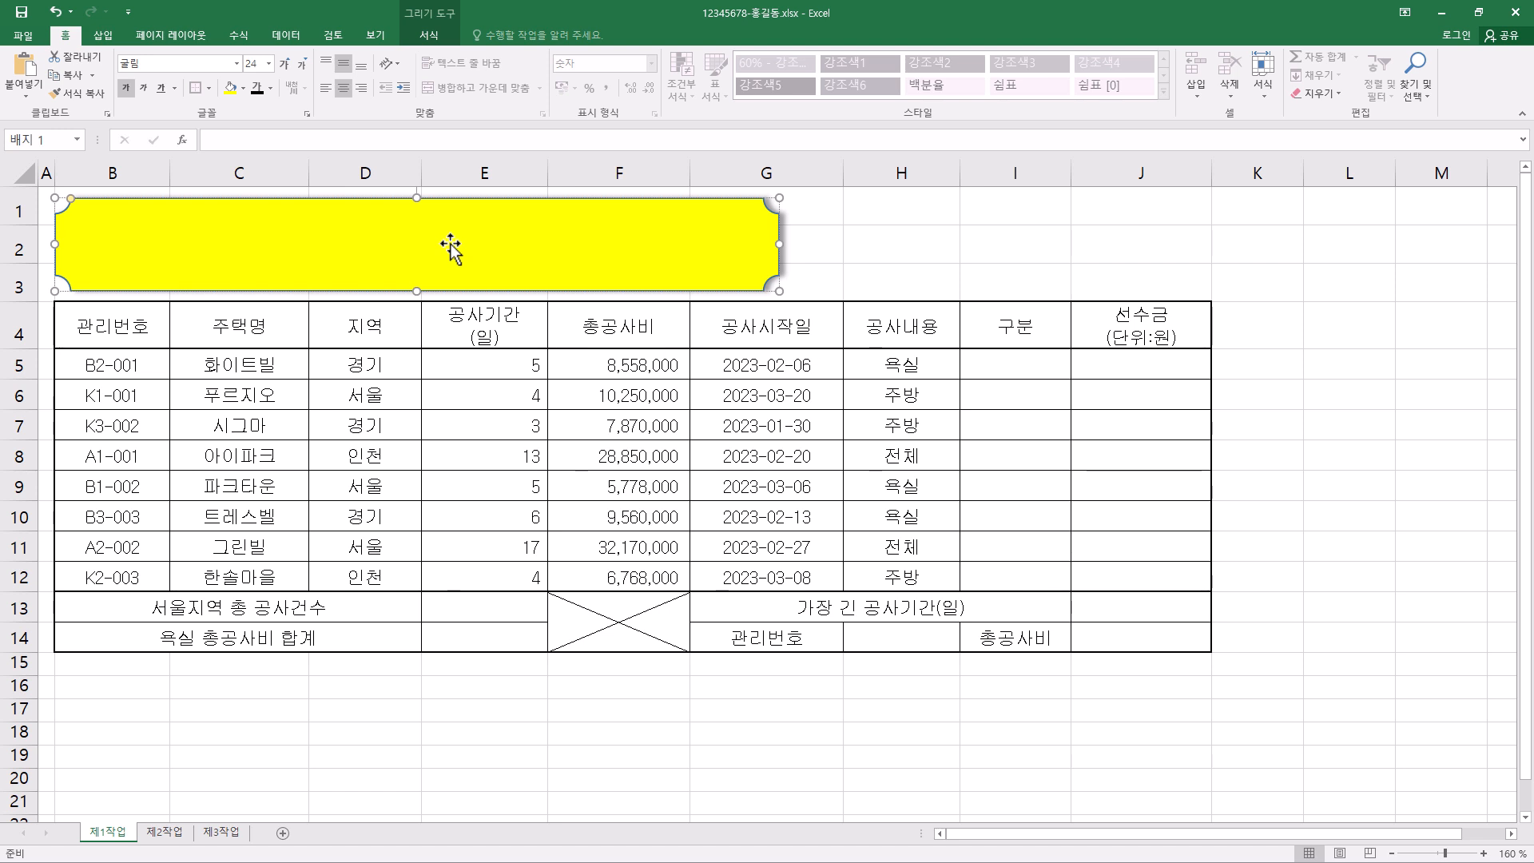
{"action": "type", "text": "우리 인테리어 공사현황보고"}
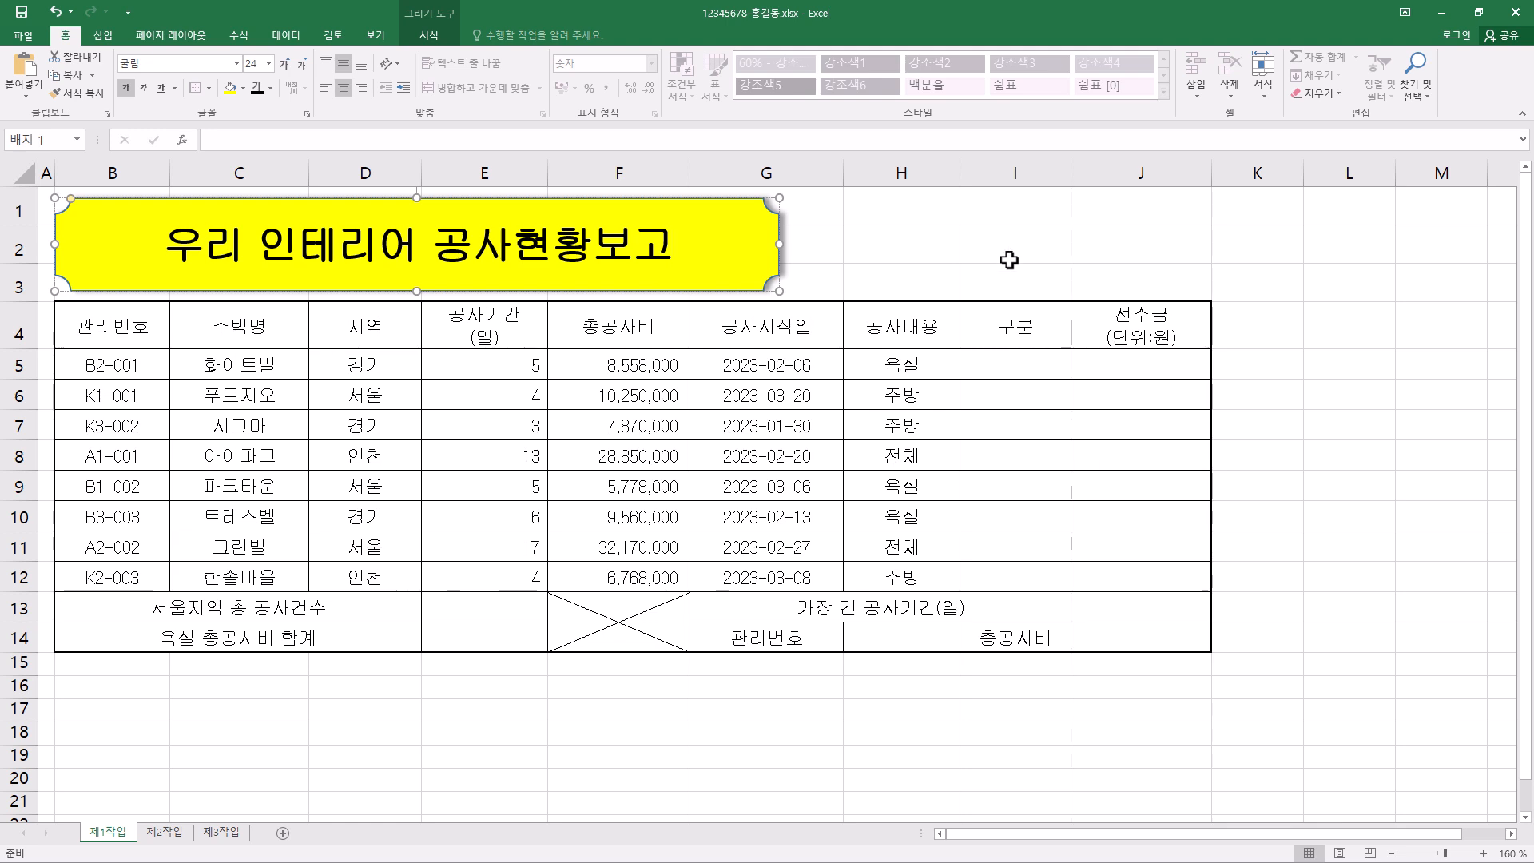
{"action": "scroll", "coordinate": [931, 629], "scroll_direction": "down", "scroll_amount": 3}
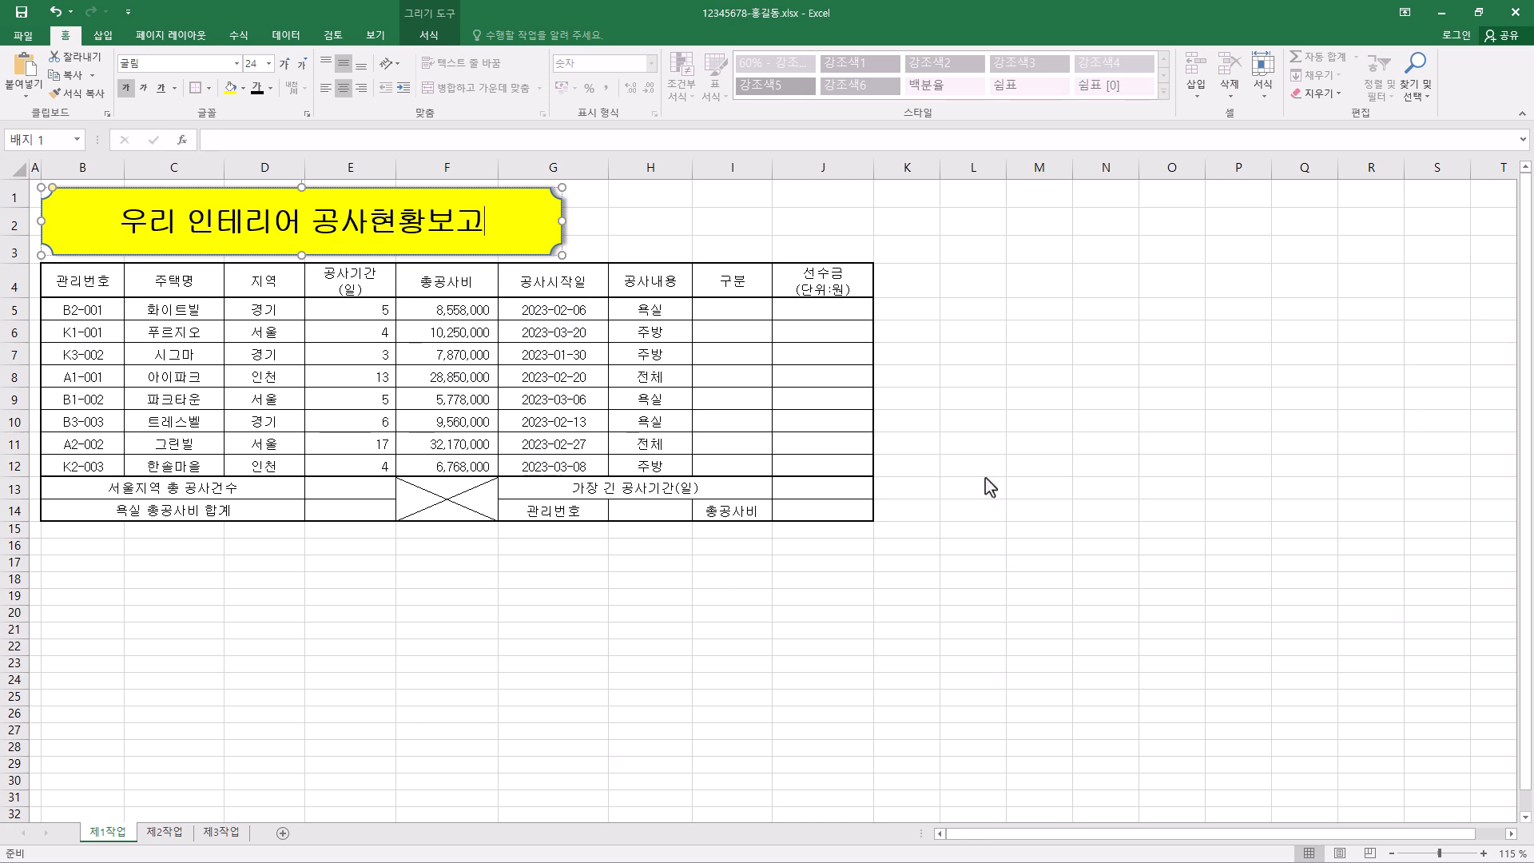
{"action": "left_click", "coordinate": [985, 596]}
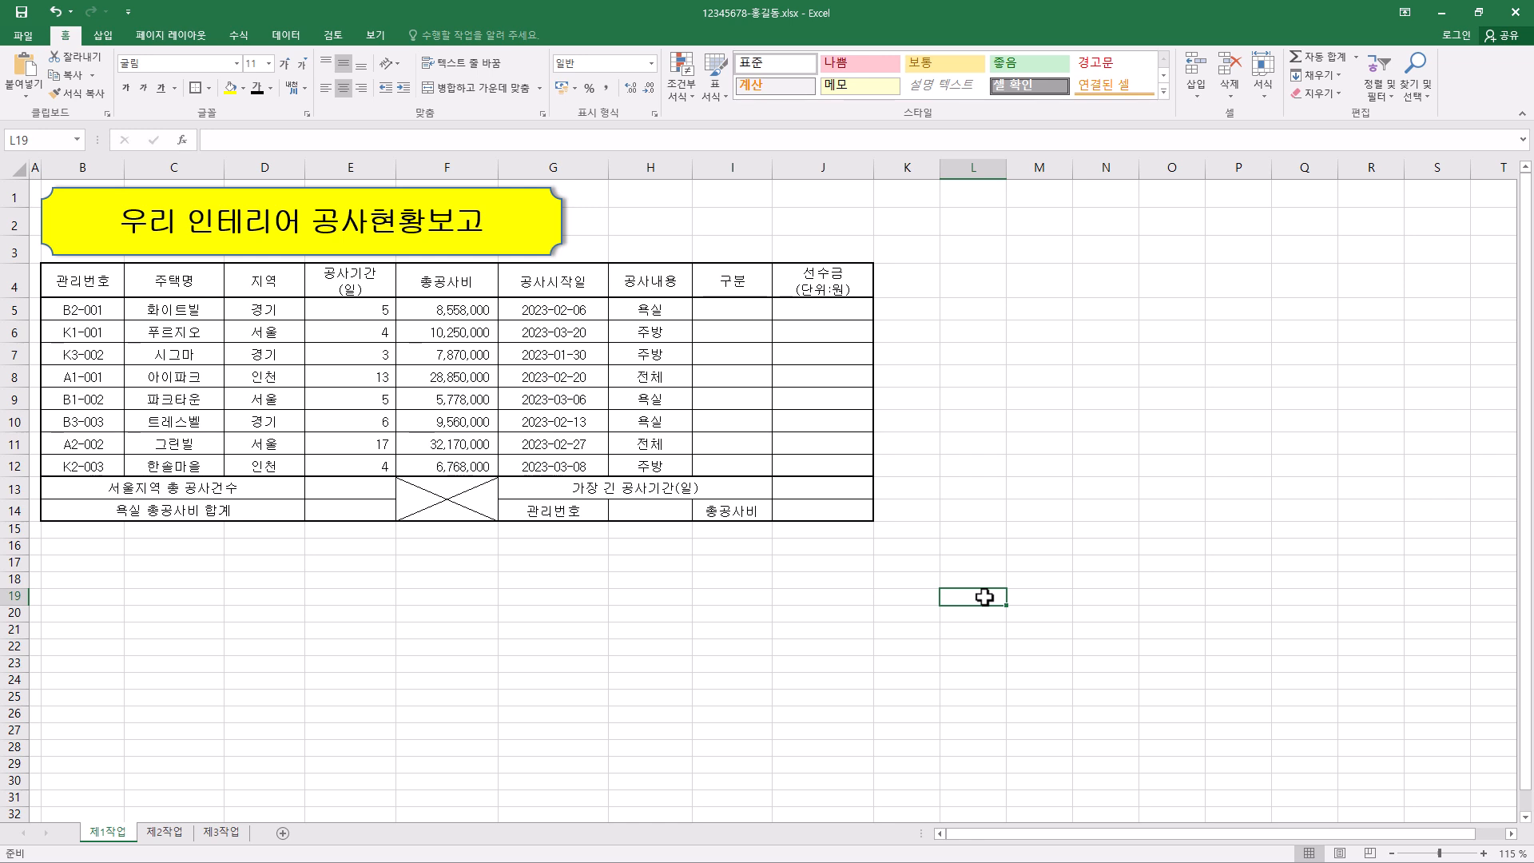
- Enter 결 and 재 on two lines in L19, narrow column L, and fill M19:O19 with 점장, 부장 and 대표
{"action": "type", "text": "겨"}
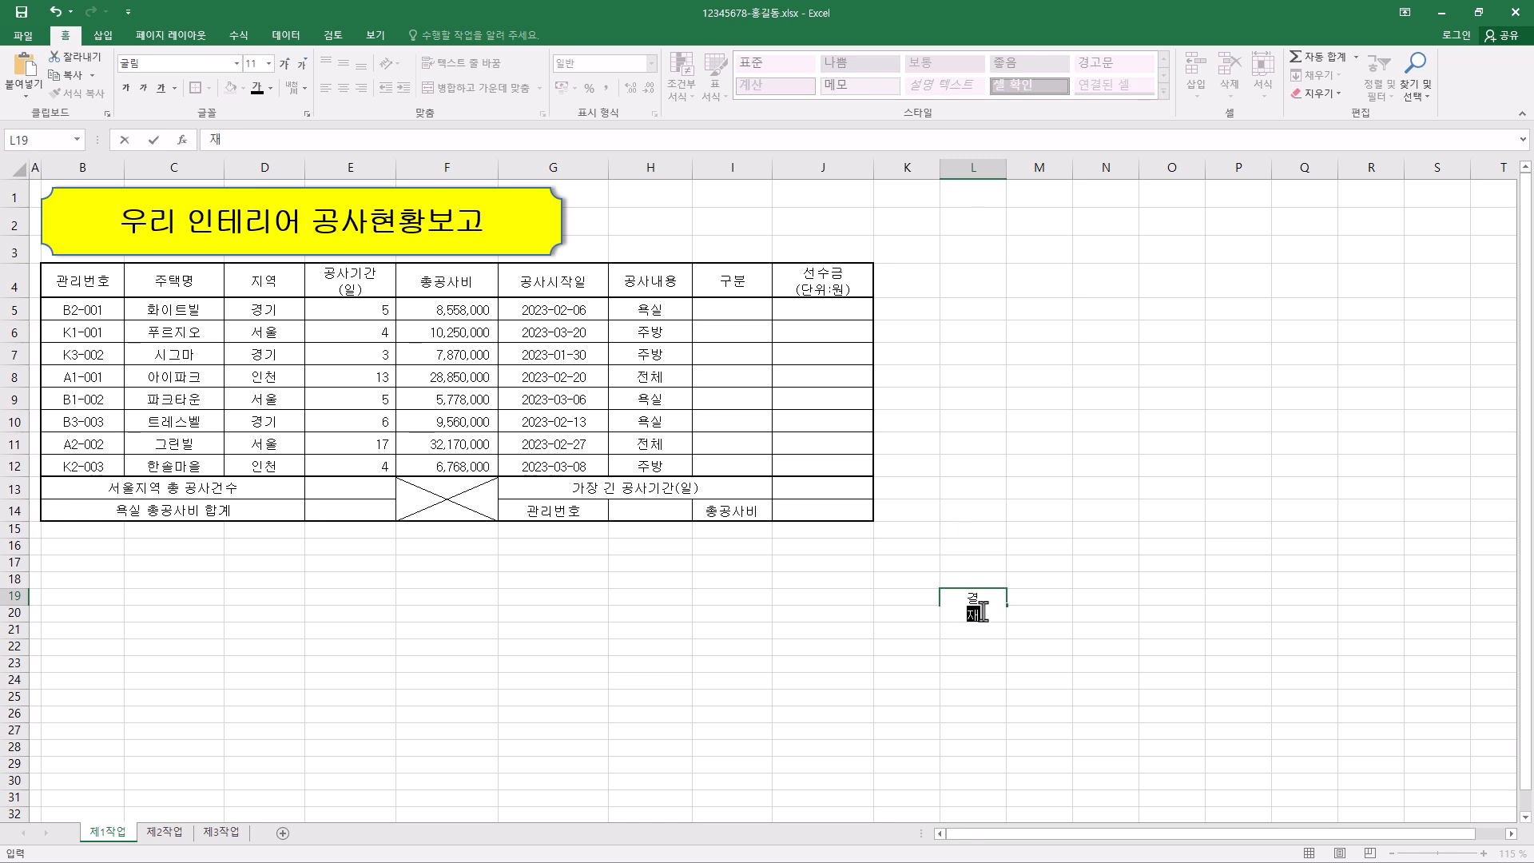
{"action": "left_click", "coordinate": [974, 167]}
{"action": "left_click_drag", "start_coordinate": [1006, 167], "coordinate": [967, 166]}
{"action": "left_click_drag", "start_coordinate": [983, 609], "coordinate": [1124, 603]}
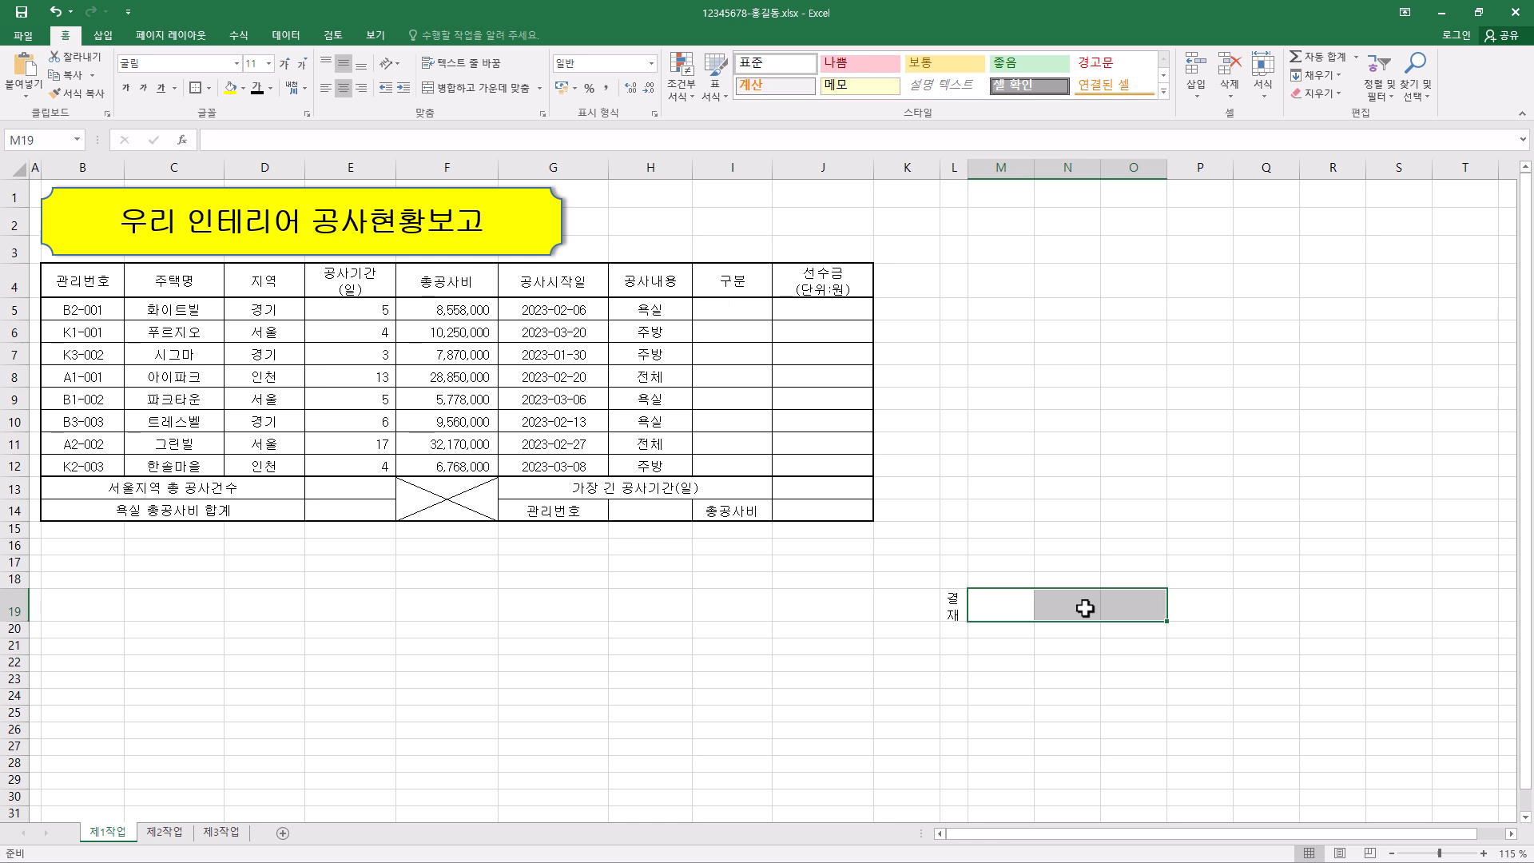
{"action": "left_click", "coordinate": [959, 611]}
{"action": "left_click_drag", "start_coordinate": [986, 612], "coordinate": [1117, 612]}
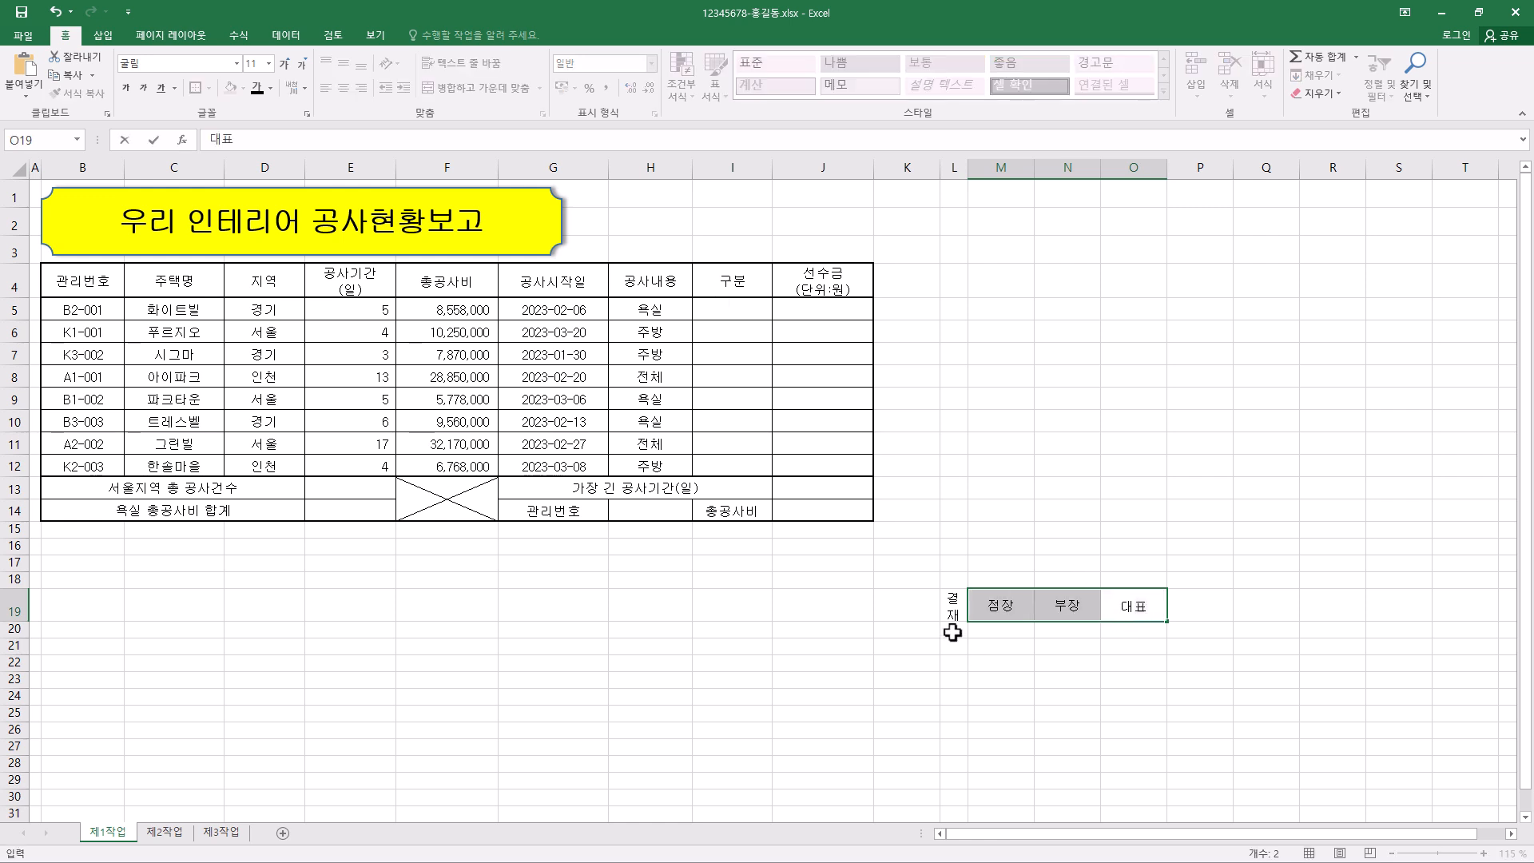
- Merge and center L19:L20, and adjust the approval block so row 19 is short and row 20 is taller
{"action": "left_click", "coordinate": [955, 612]}
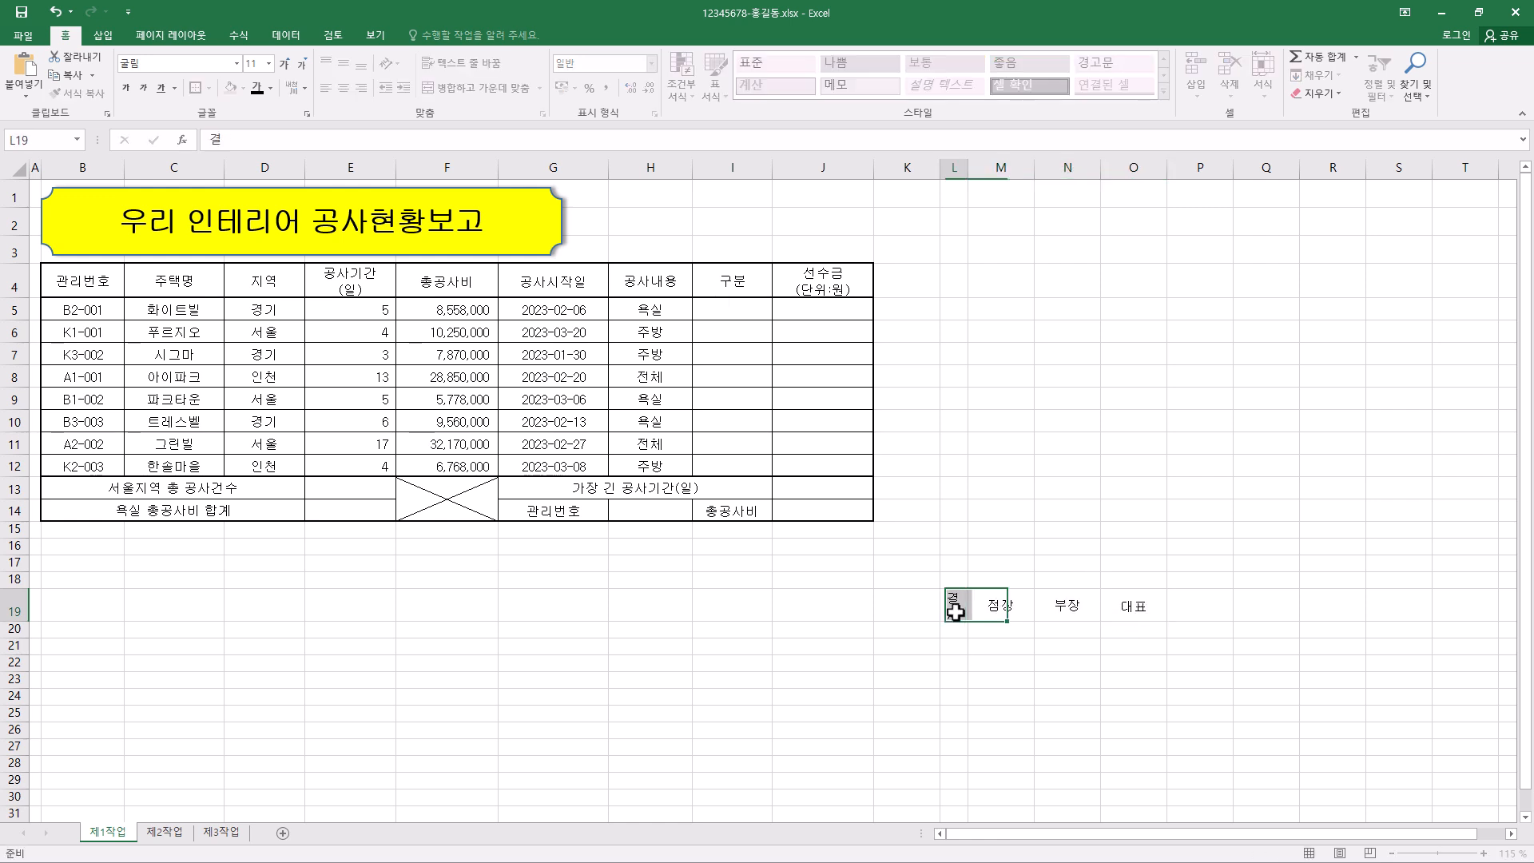
{"action": "left_click_drag", "start_coordinate": [956, 626], "coordinate": [955, 636]}
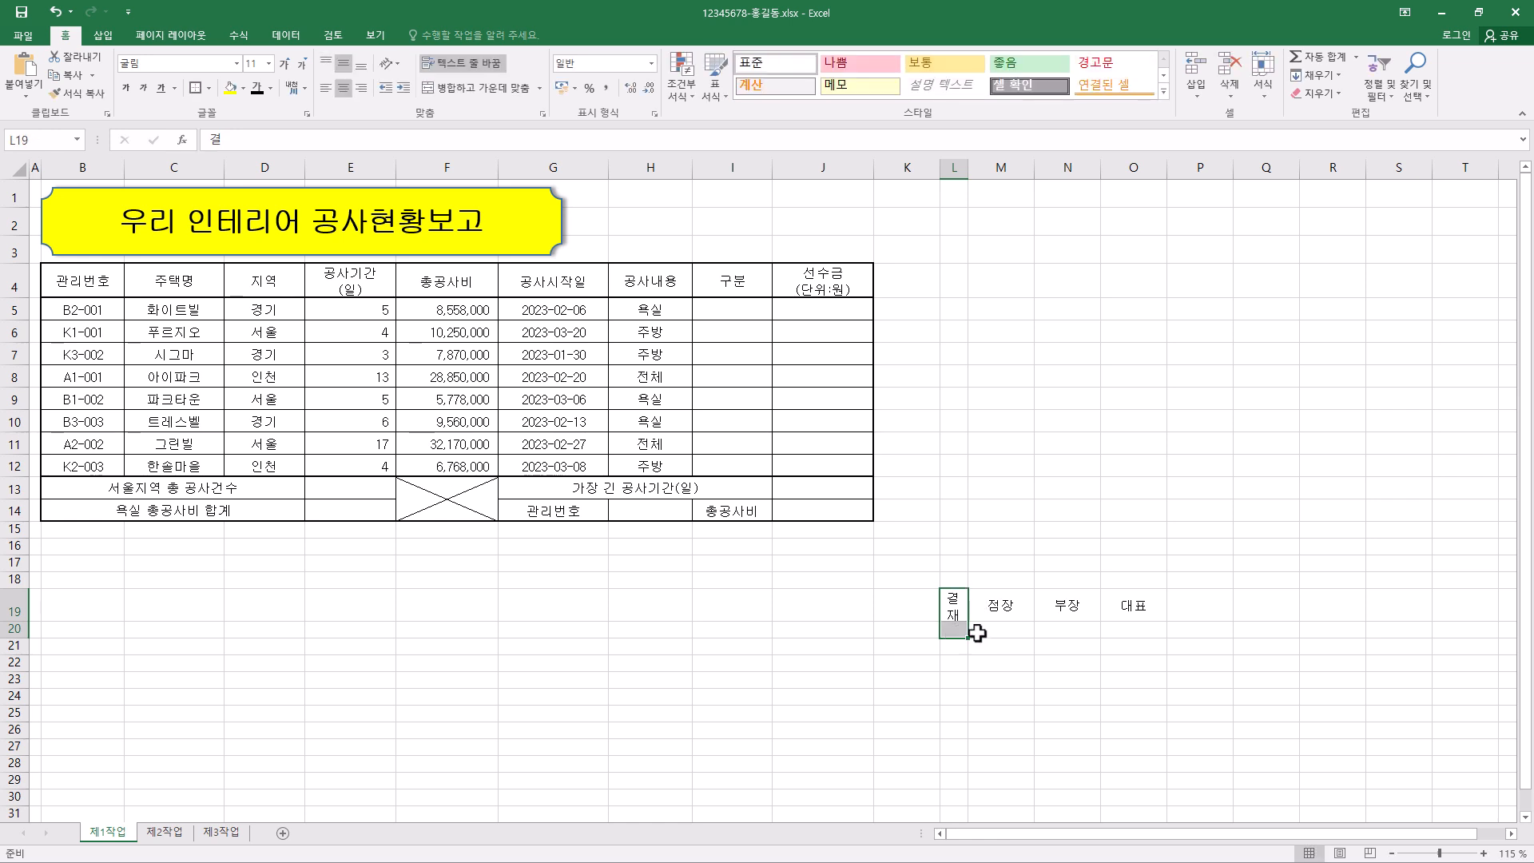
{"action": "left_click", "coordinate": [514, 93]}
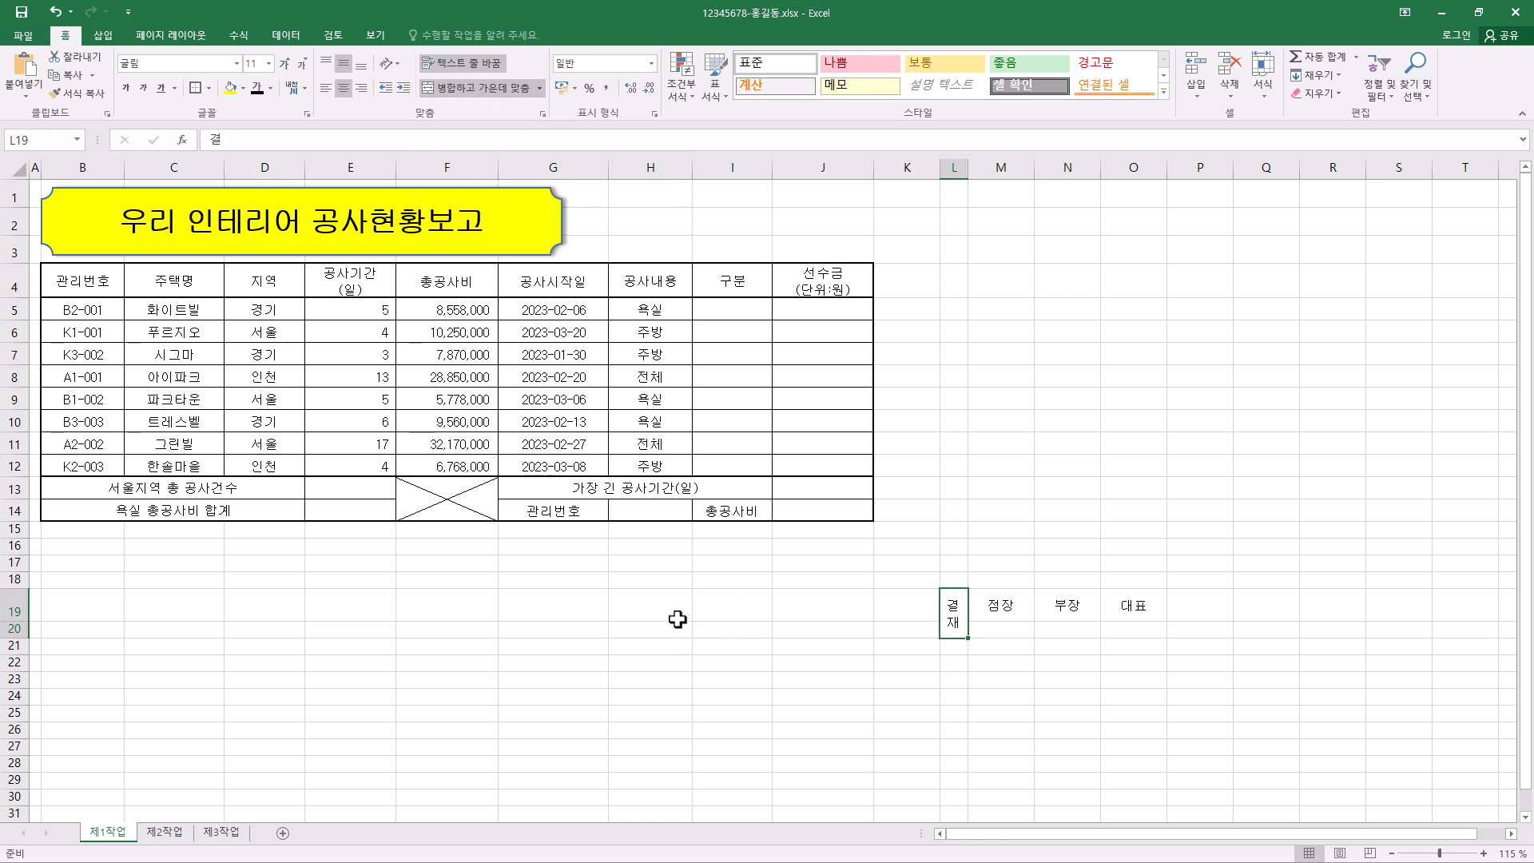
{"action": "left_click", "coordinate": [14, 605]}
{"action": "left_click_drag", "start_coordinate": [14, 623], "coordinate": [14, 612]}
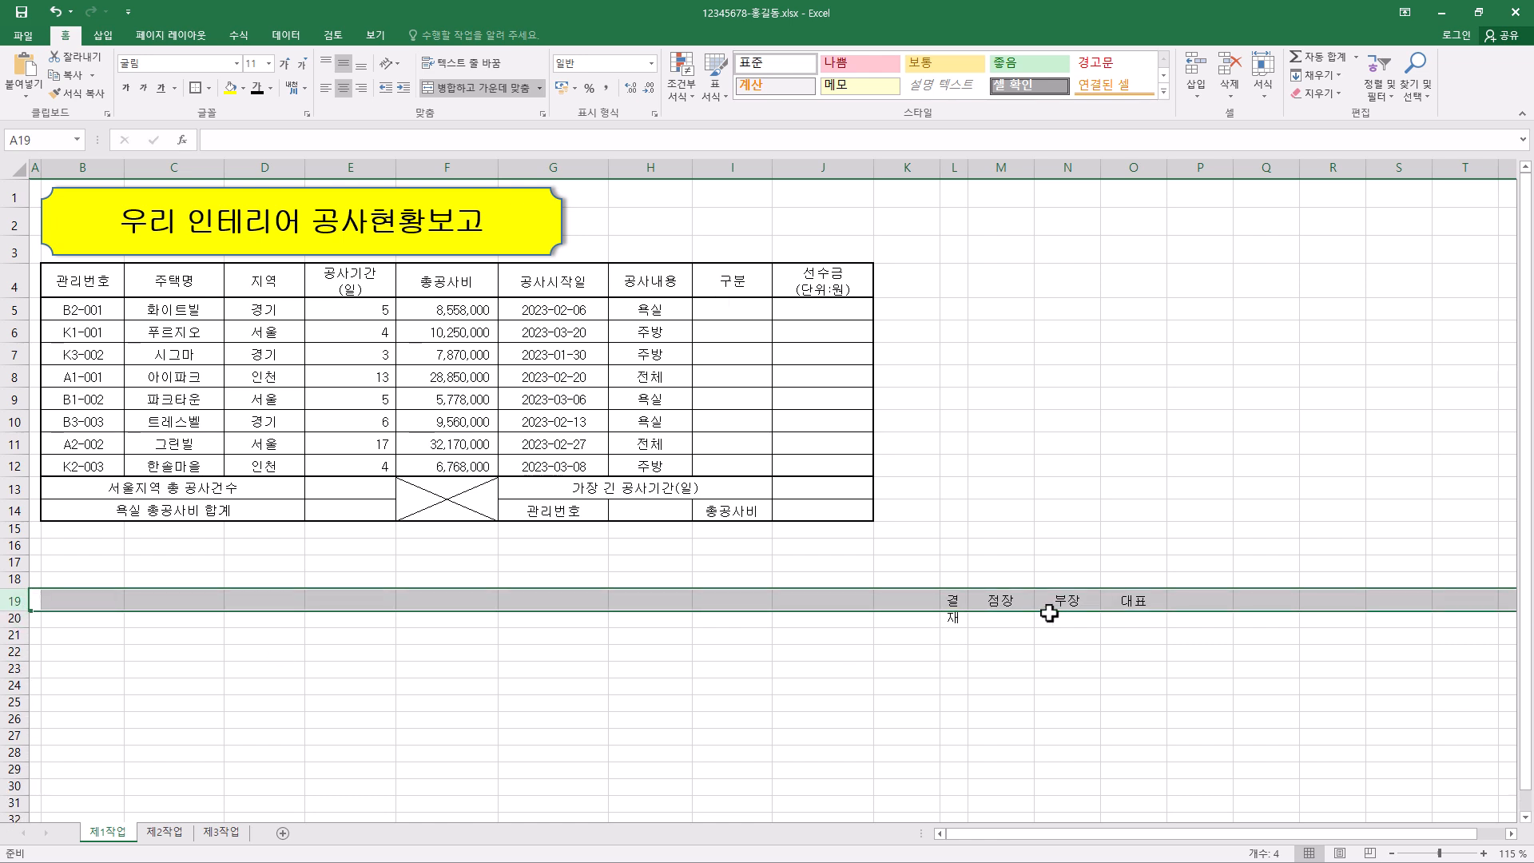
{"action": "left_click_drag", "start_coordinate": [19, 627], "coordinate": [18, 651]}
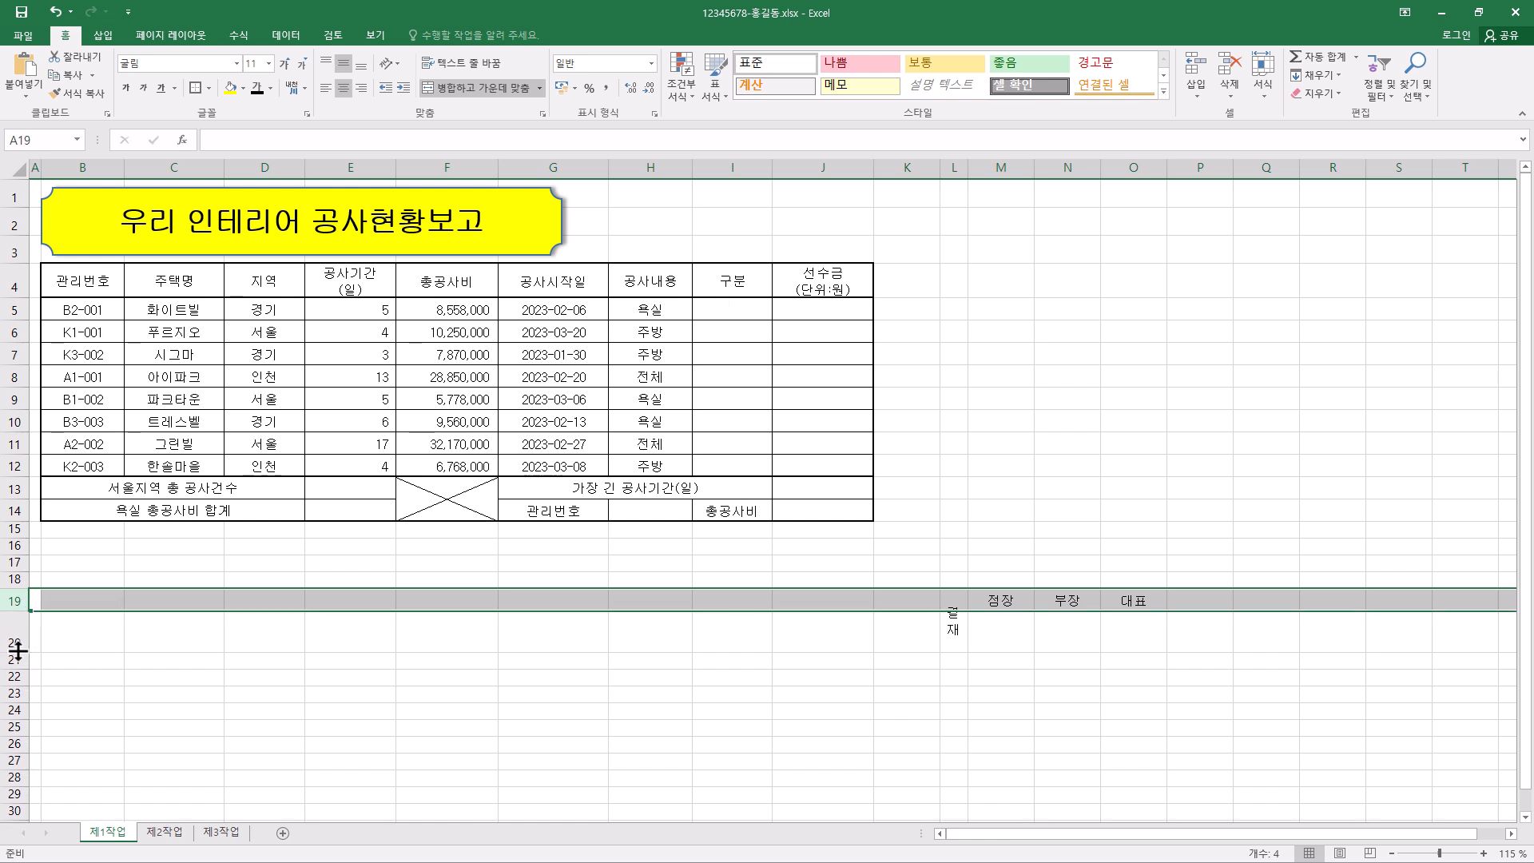
{"action": "left_click", "coordinate": [1138, 629]}
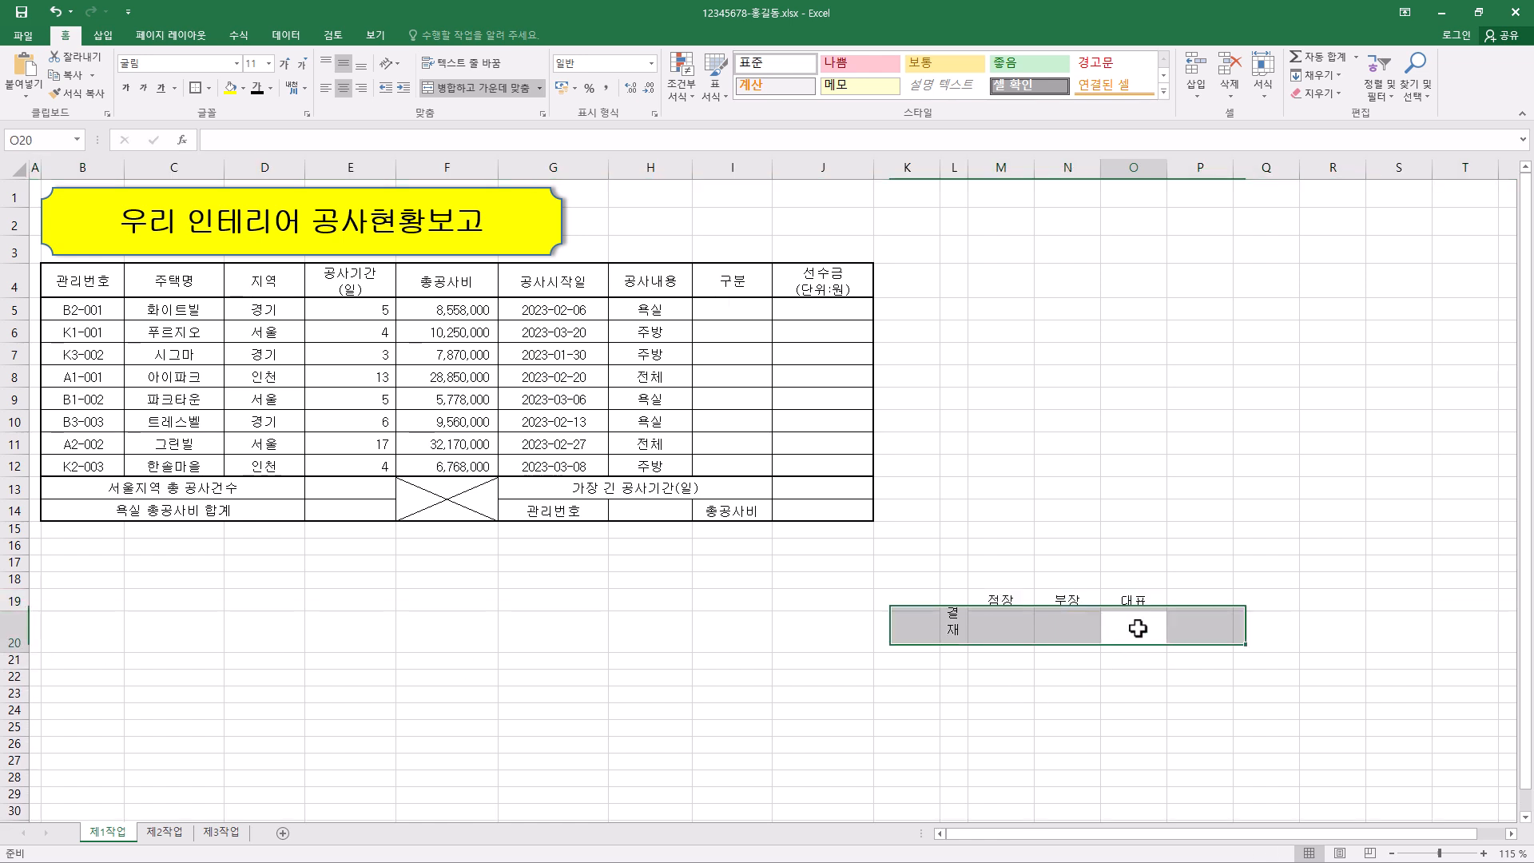
- Apply 모든 테두리 borders to the approval block L19:O20
{"action": "left_click_drag", "start_coordinate": [956, 602], "coordinate": [1151, 599]}
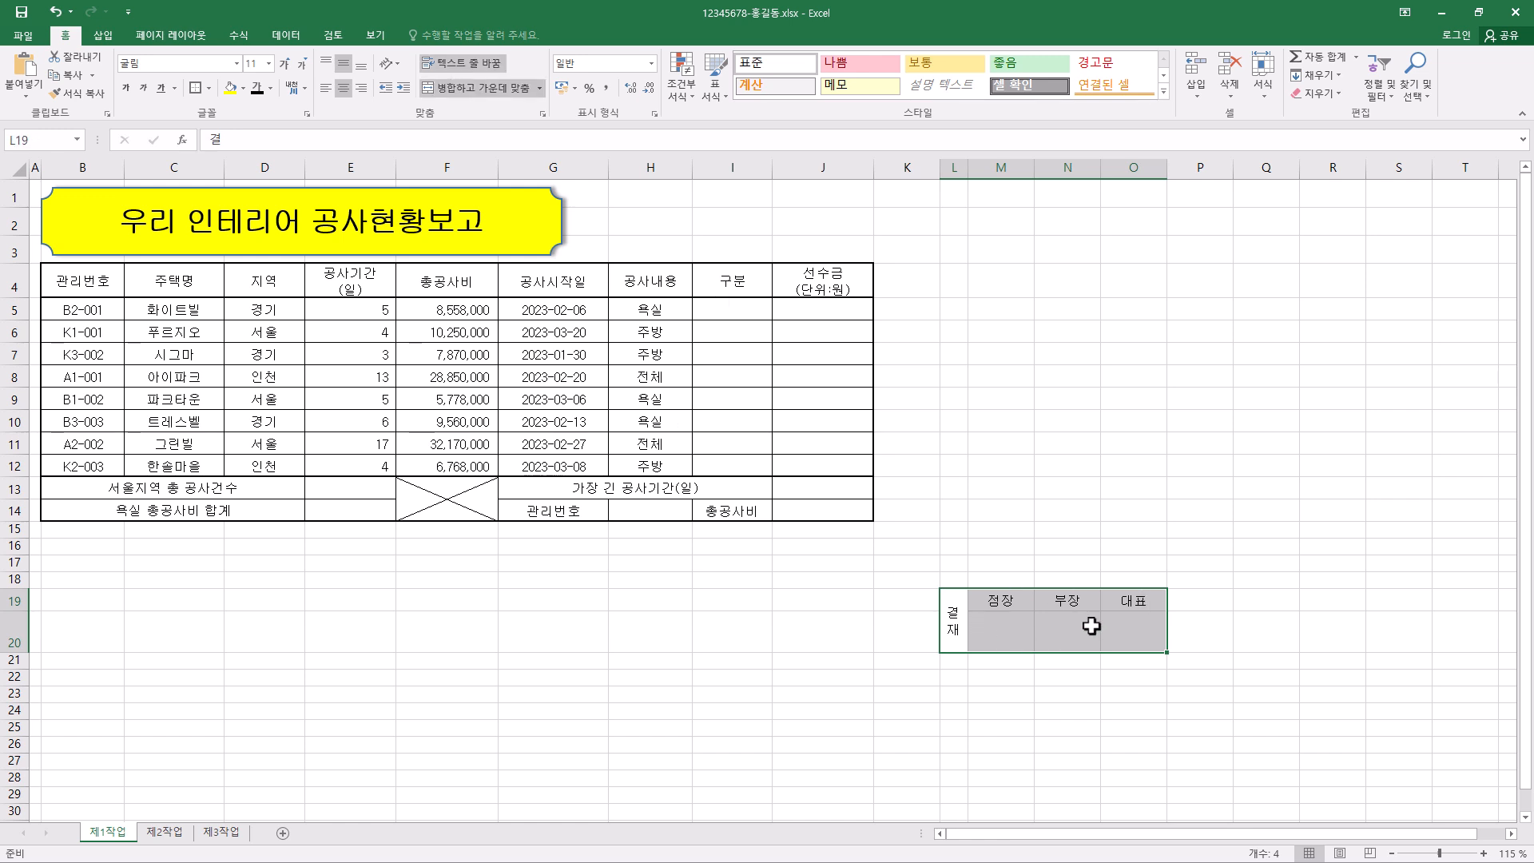
{"action": "left_click", "coordinate": [209, 88]}
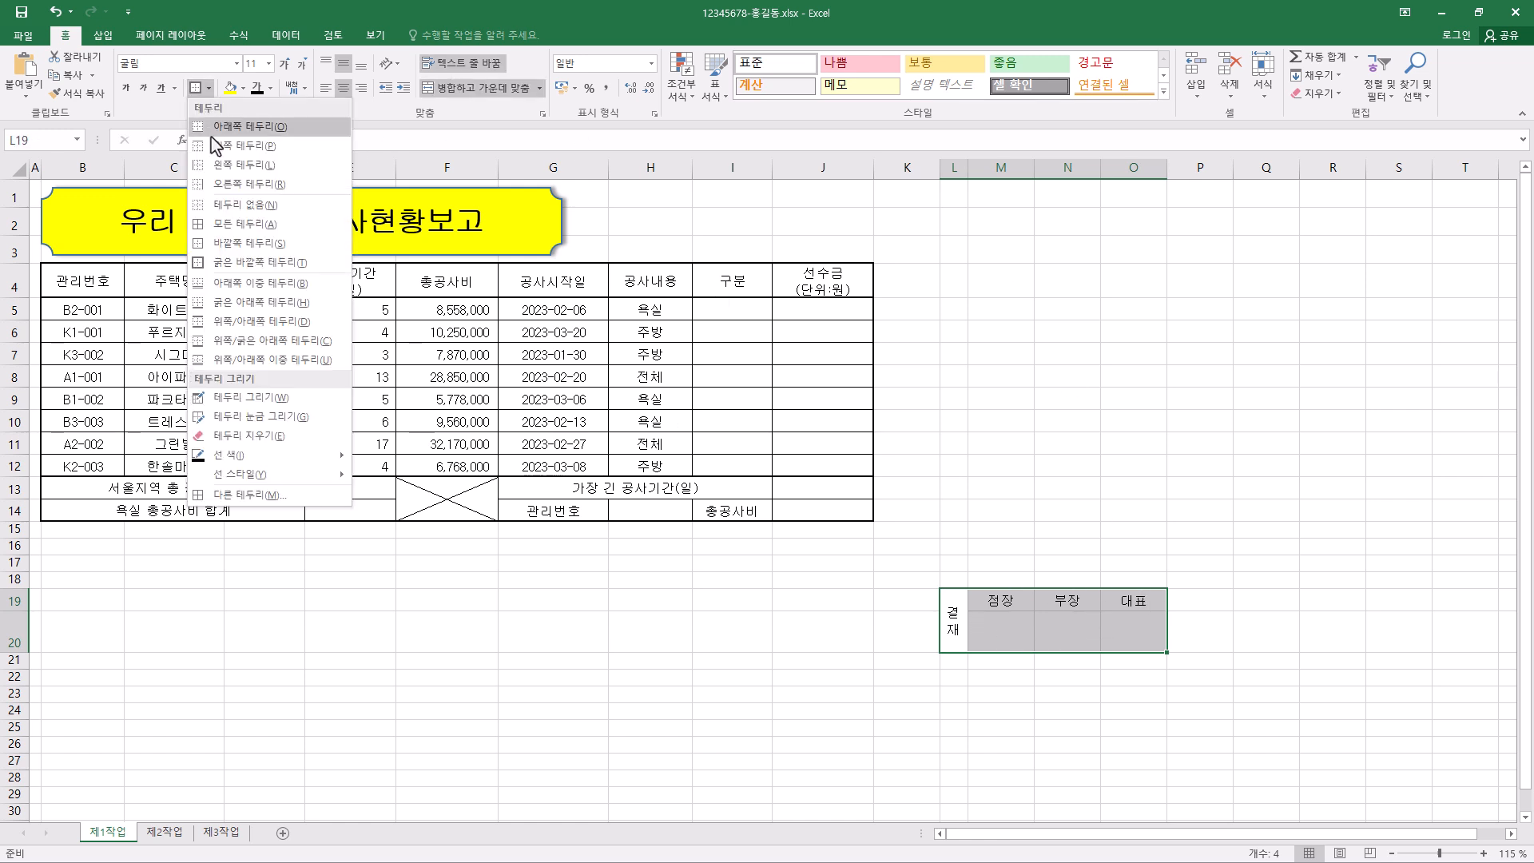
{"action": "left_click", "coordinate": [231, 224]}
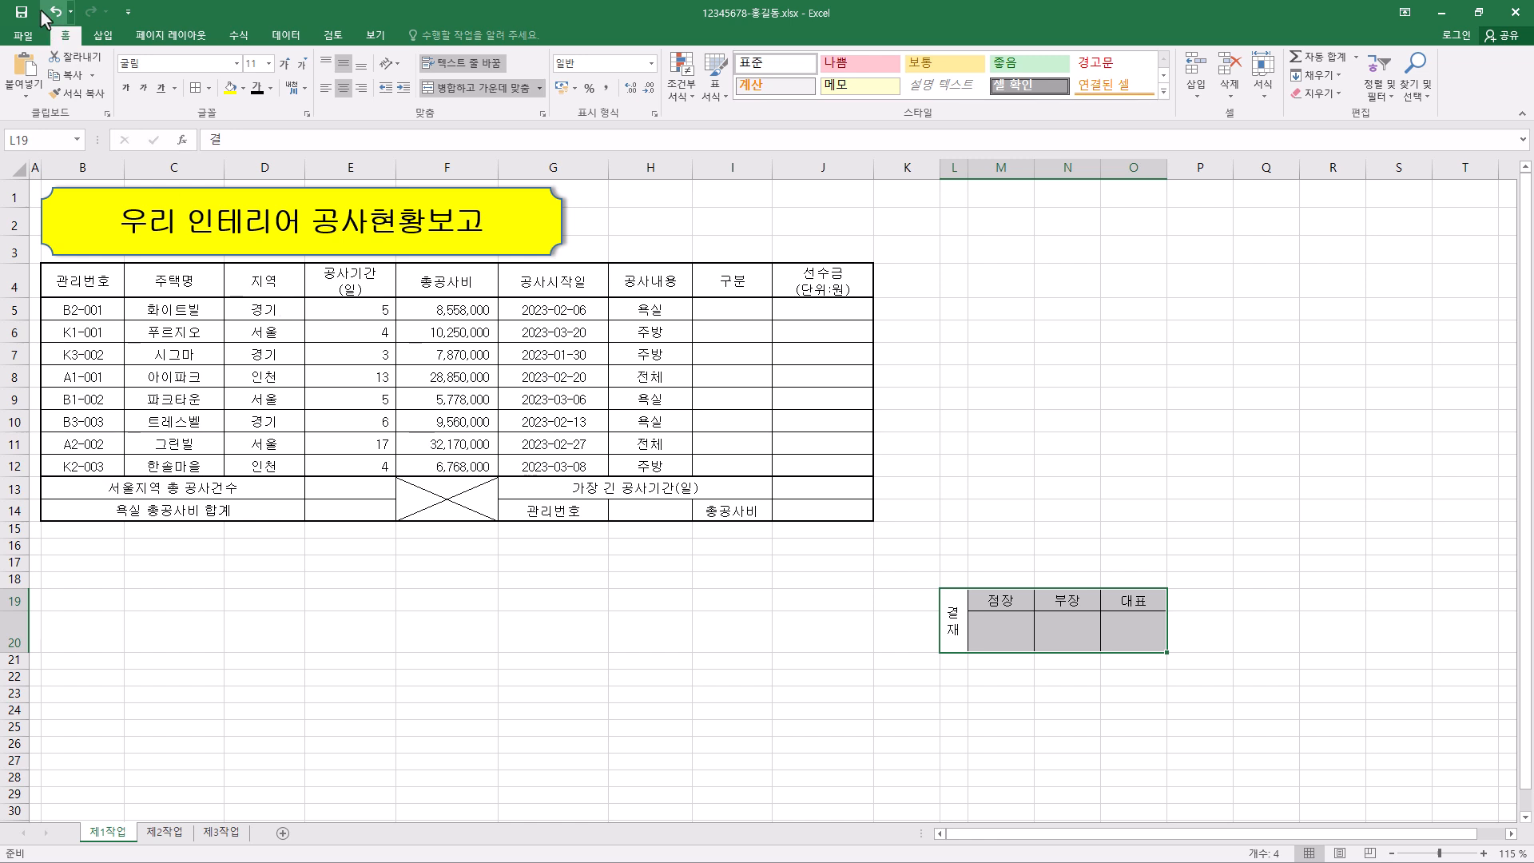
- Copy L19:O20 as a picture with 화면에 표시된 대로 and 그림, and fit the pasted picture over H1:J3 beside the title shape
{"action": "left_click", "coordinate": [92, 75]}
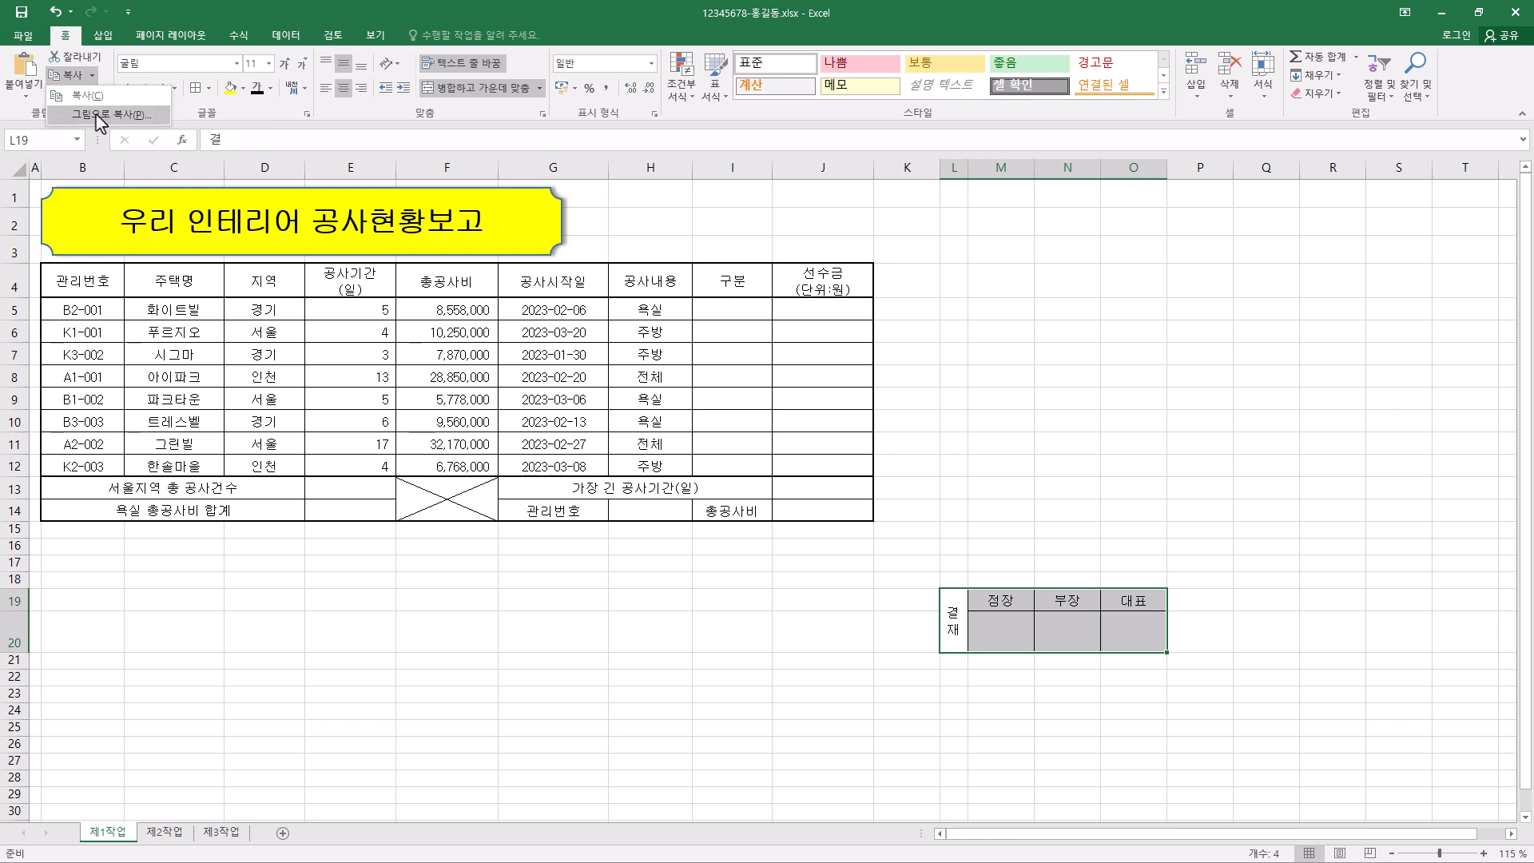
{"action": "left_click", "coordinate": [100, 120]}
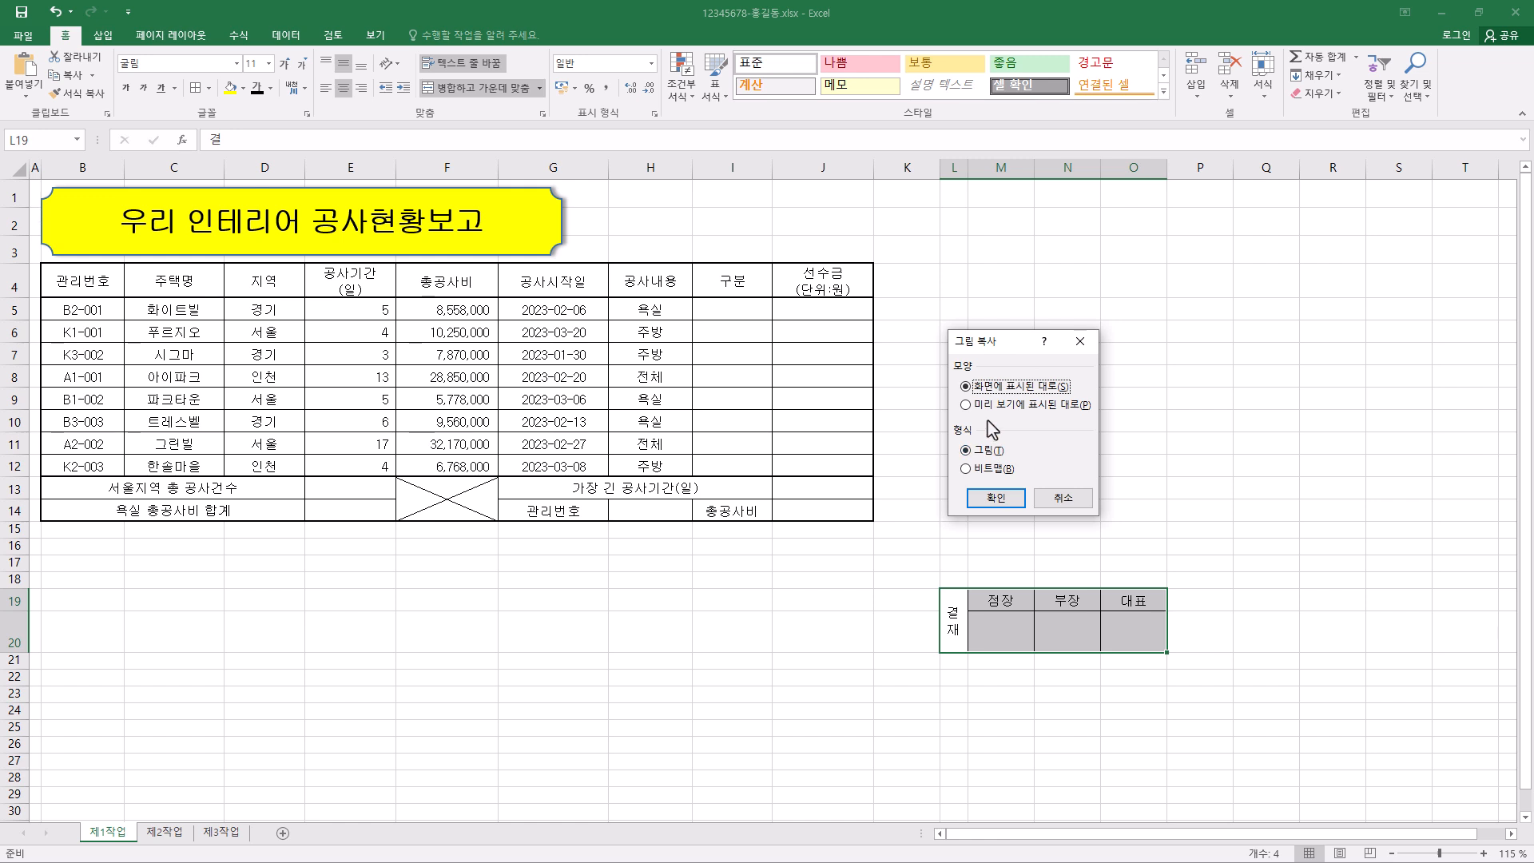
{"action": "left_click", "coordinate": [997, 497]}
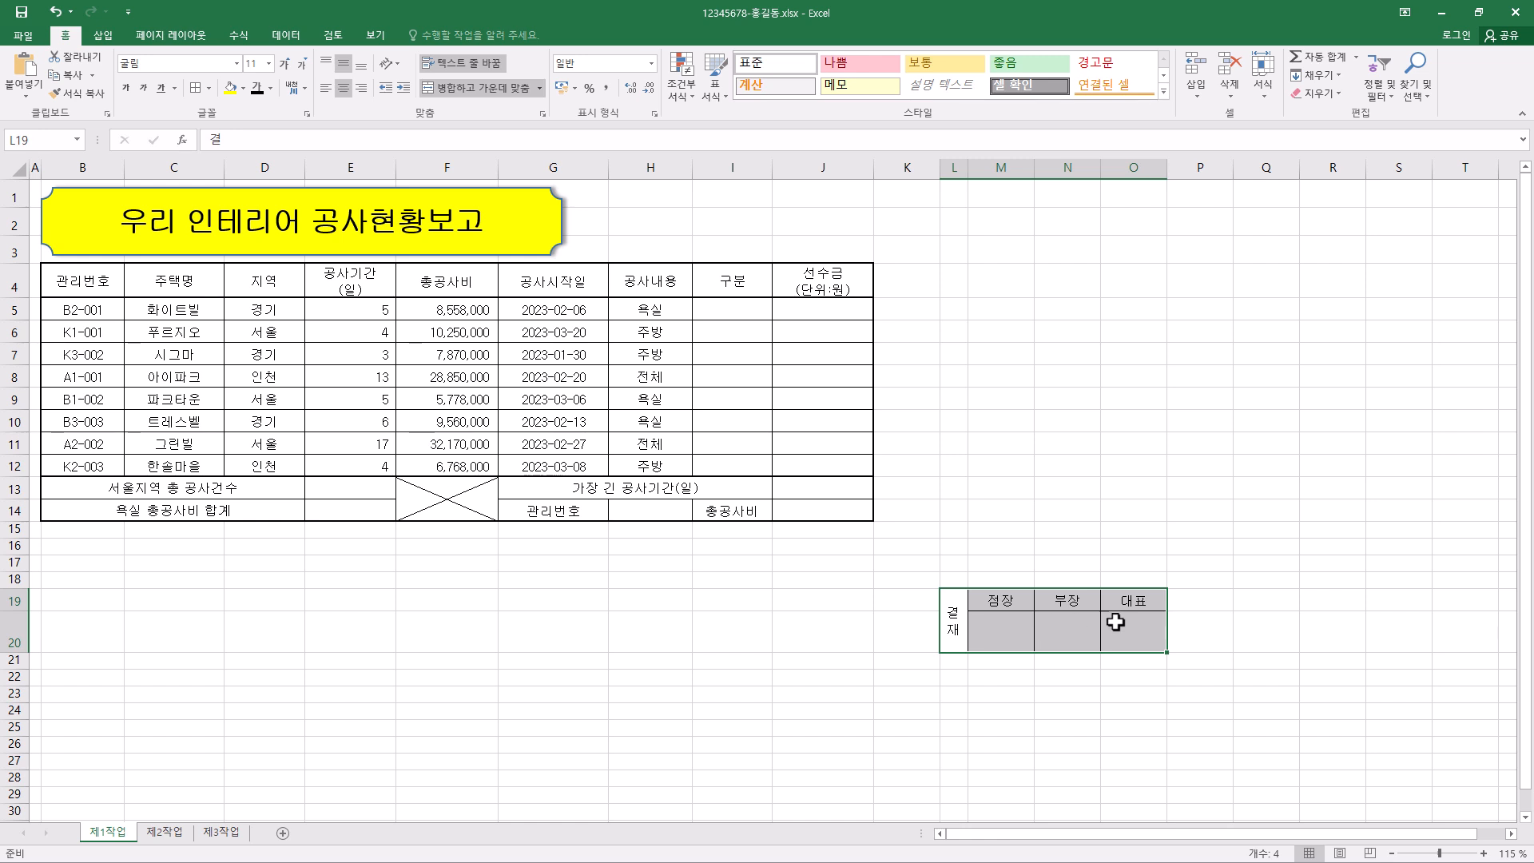
{"action": "key", "text": "ctrl+v"}
{"action": "left_click_drag", "start_coordinate": [1083, 630], "coordinate": [872, 219]}
{"action": "left_click_drag", "start_coordinate": [740, 252], "coordinate": [741, 256]}
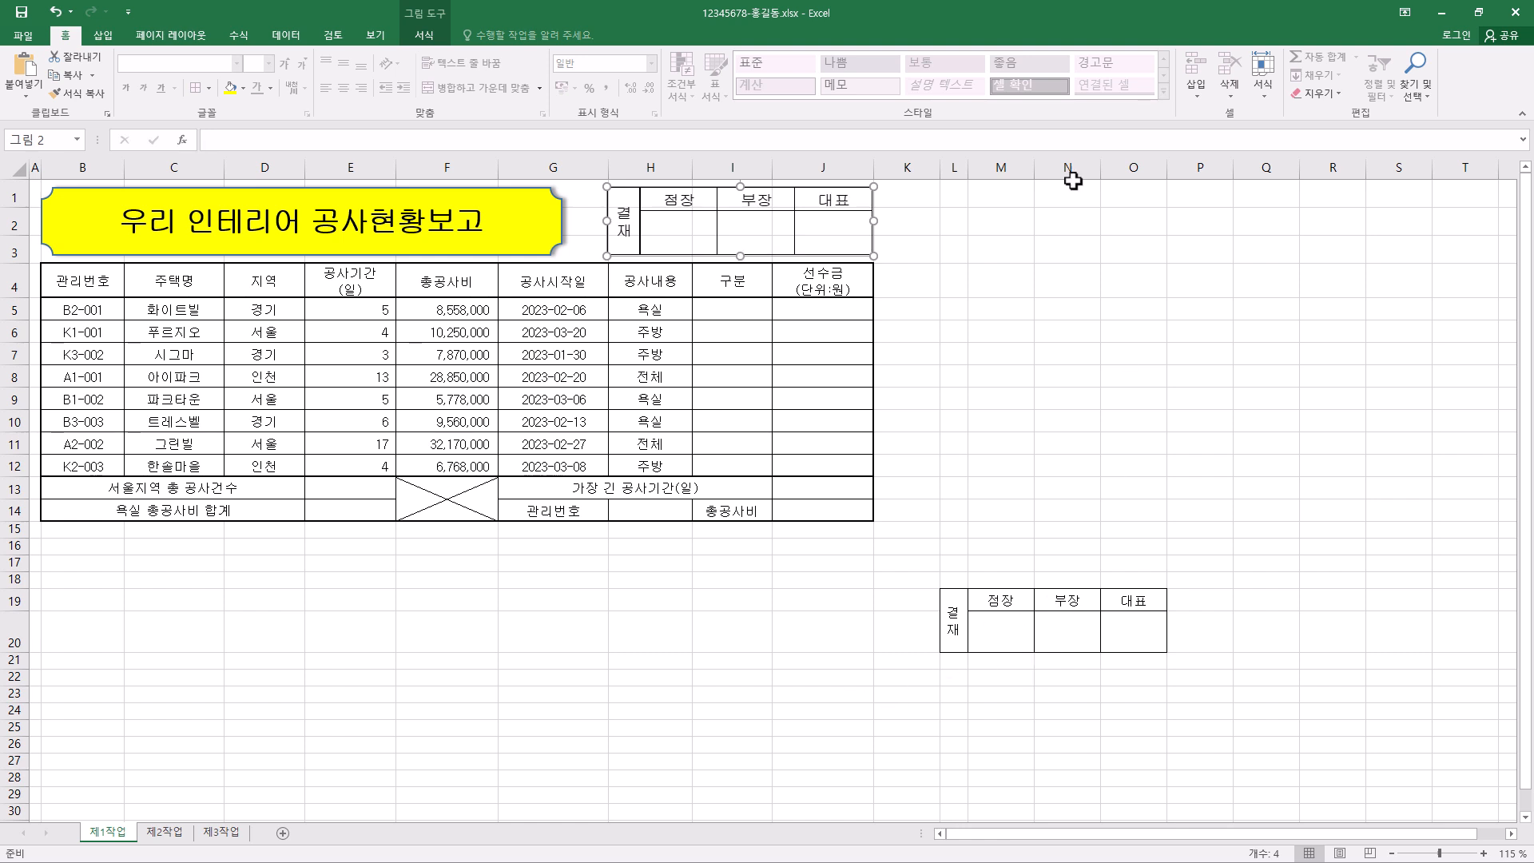
- Delete columns L to O and rows 19 to 20 that held the original approval block
{"action": "left_click_drag", "start_coordinate": [953, 168], "coordinate": [1135, 168]}
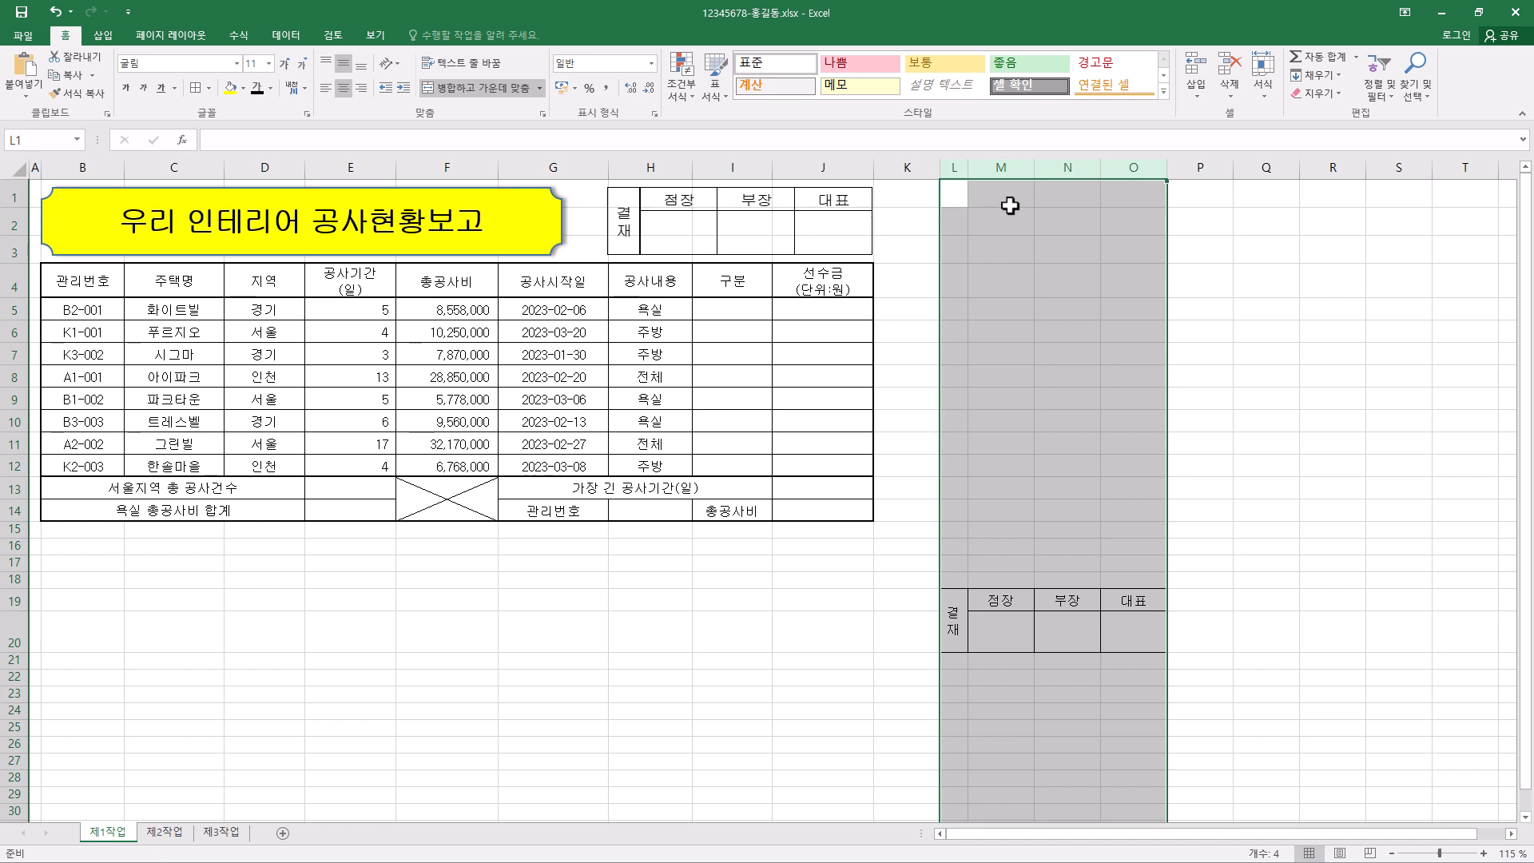
{"action": "right_click", "coordinate": [1059, 170]}
{"action": "left_click", "coordinate": [1133, 312]}
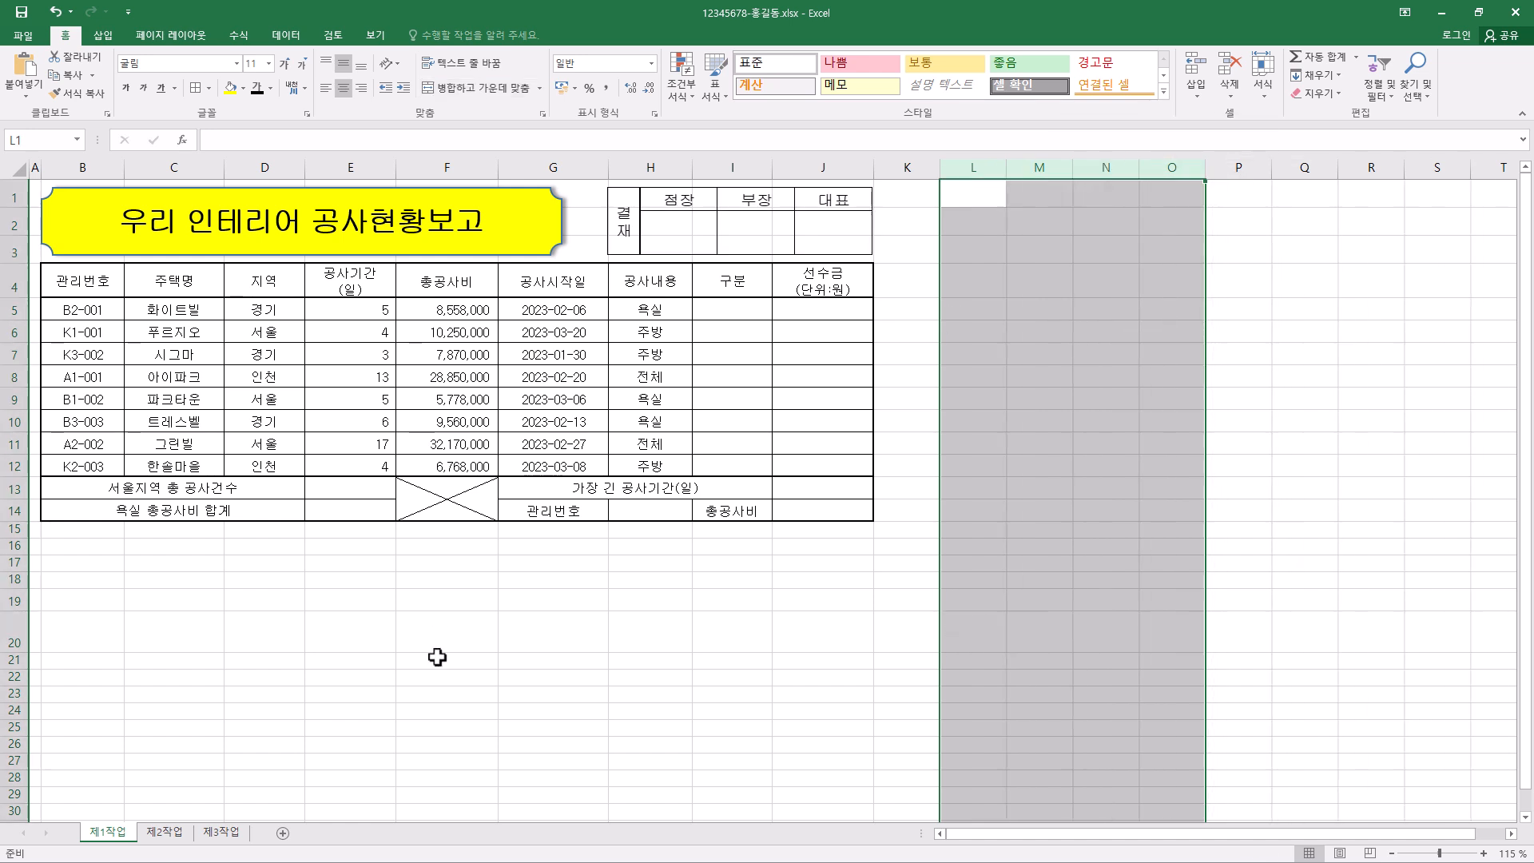
{"action": "left_click_drag", "start_coordinate": [10, 604], "coordinate": [10, 633]}
{"action": "right_click", "coordinate": [9, 633]}
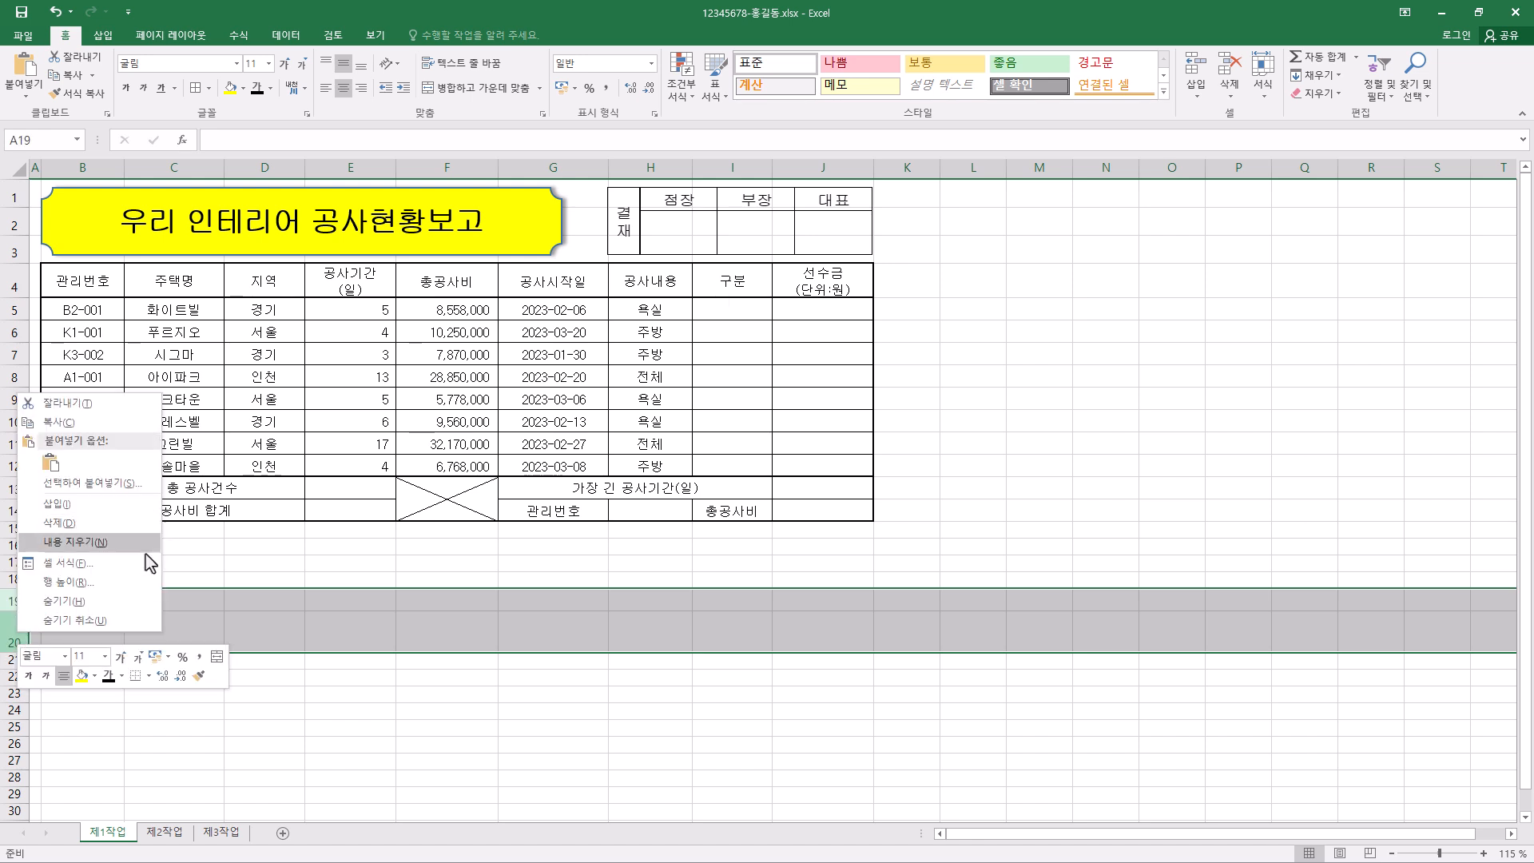
{"action": "left_click", "coordinate": [142, 524]}
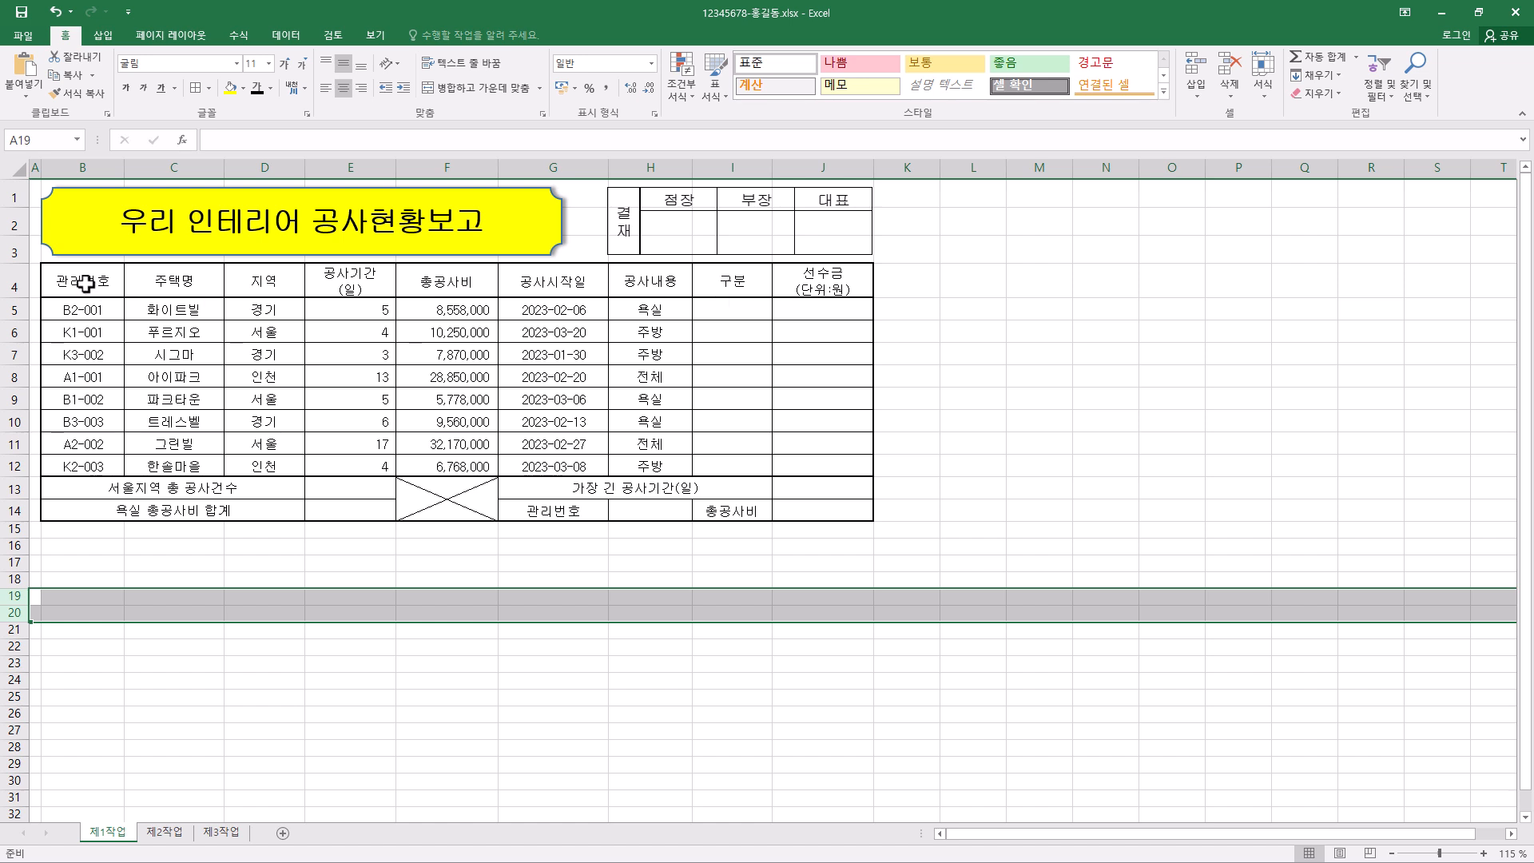
- Fill the header cells B4:J4 and the label cells G14 and I14 with standard orange
{"action": "left_click_drag", "start_coordinate": [86, 282], "coordinate": [823, 282]}
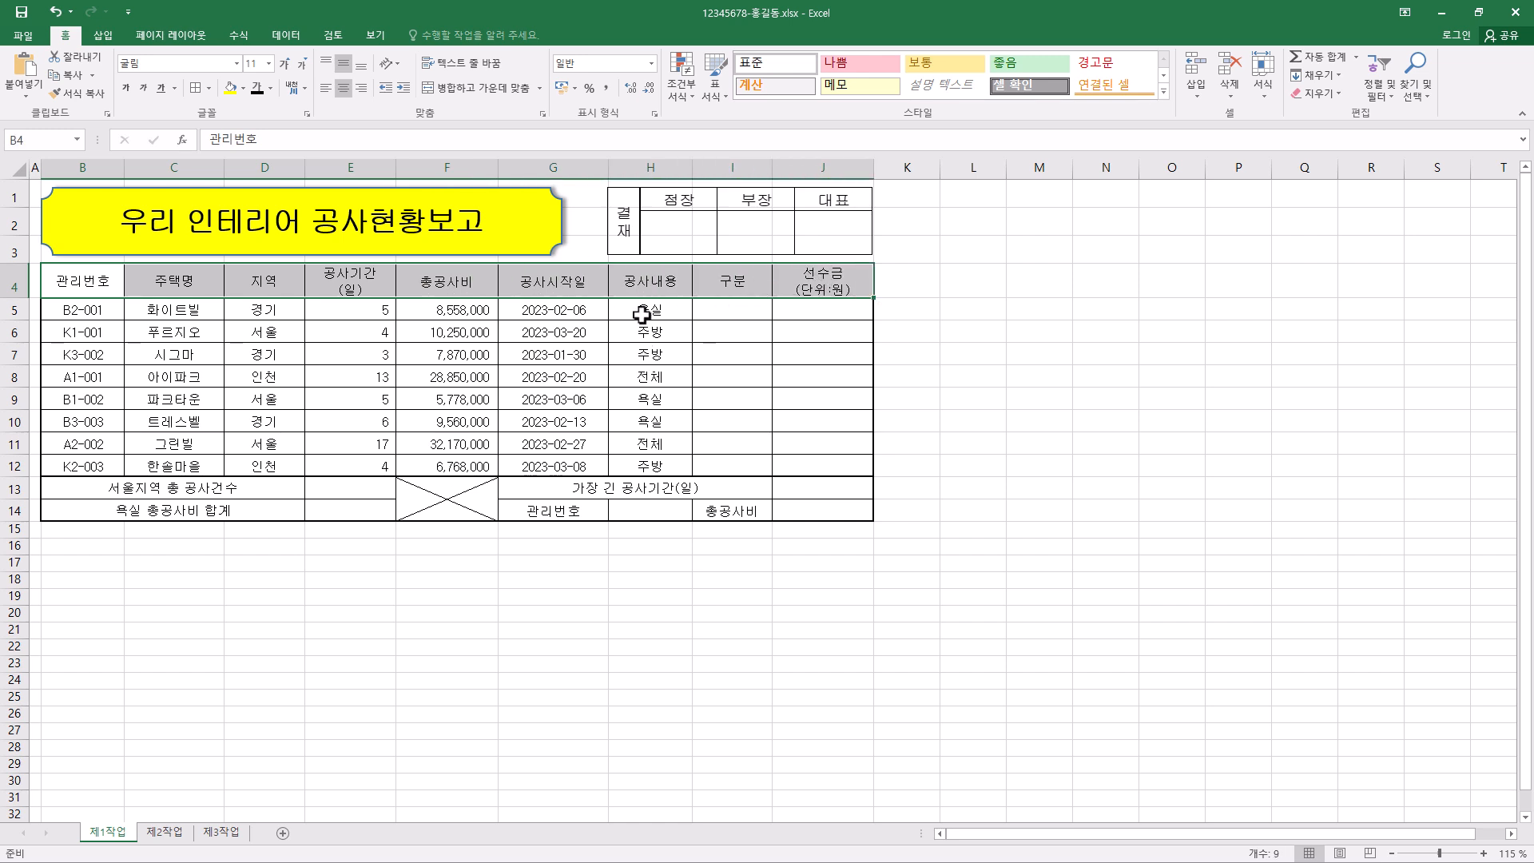
{"action": "left_click", "coordinate": [580, 515], "text": "ctrl"}
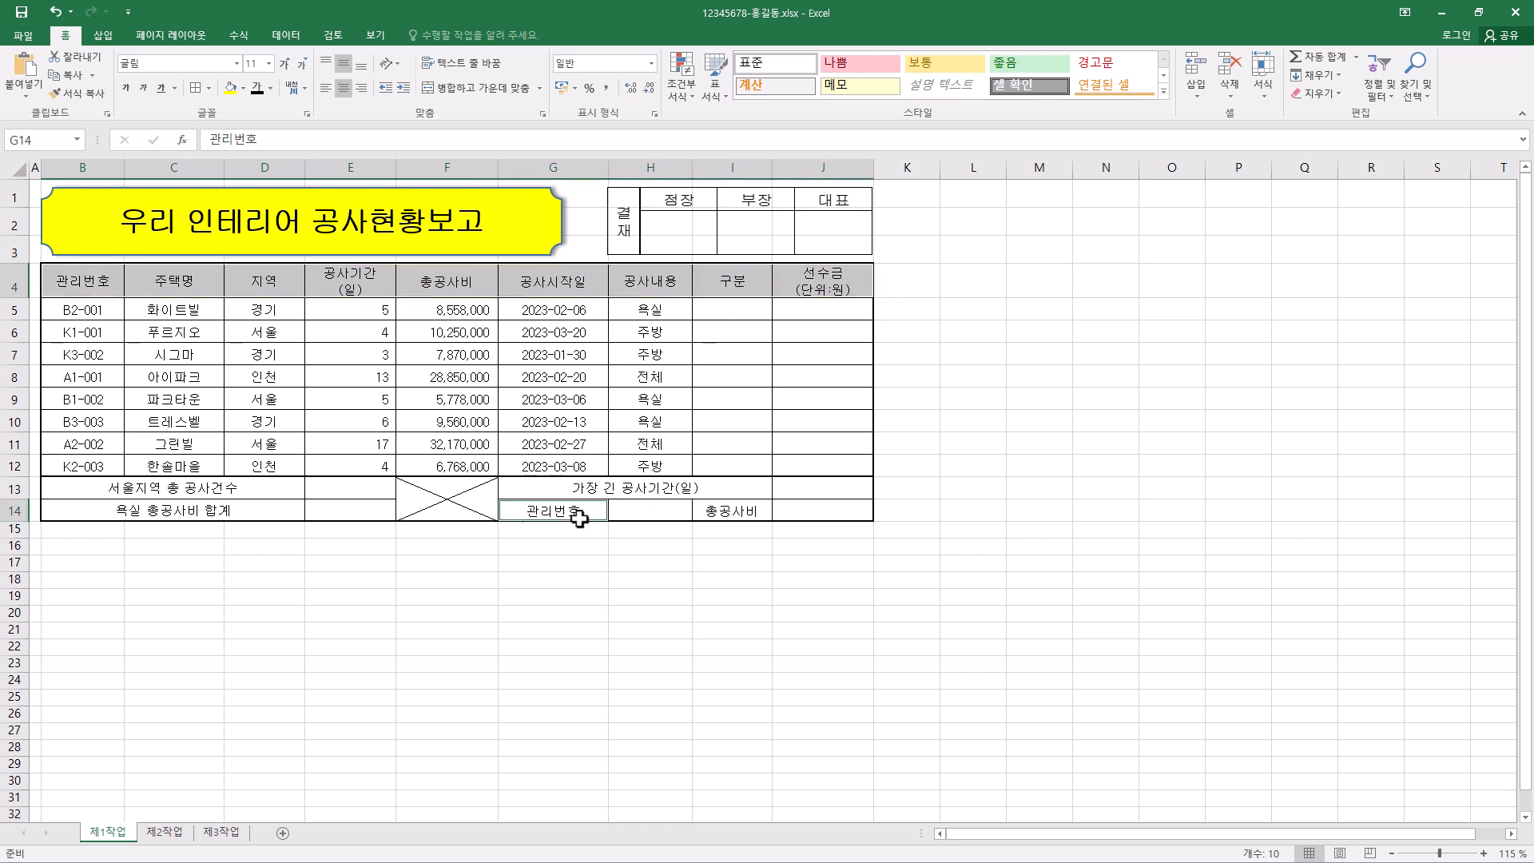
{"action": "left_click", "coordinate": [752, 518], "text": "ctrl"}
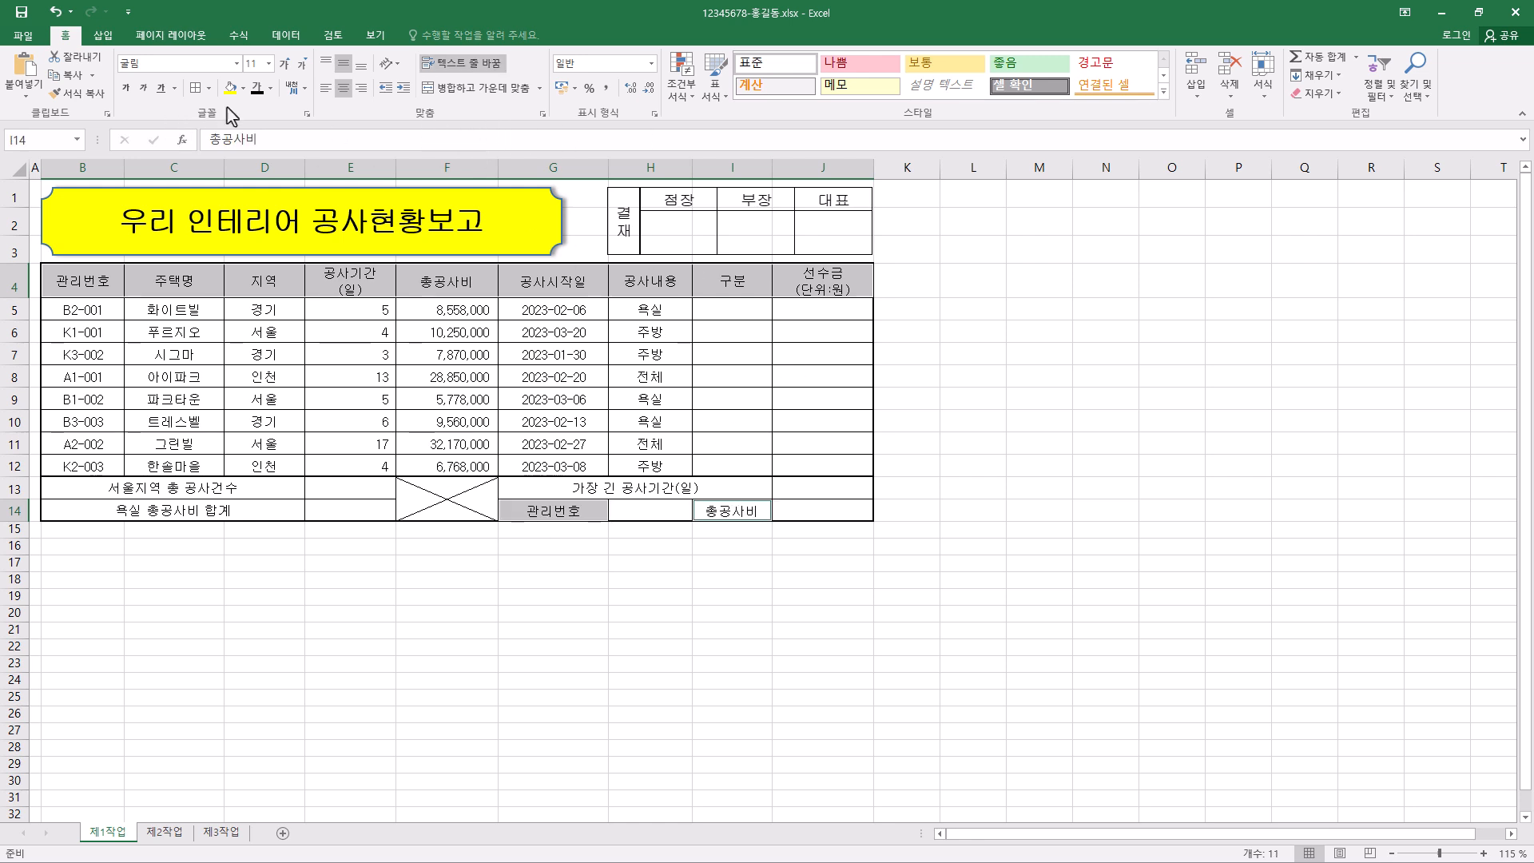
{"action": "left_click", "coordinate": [244, 89]}
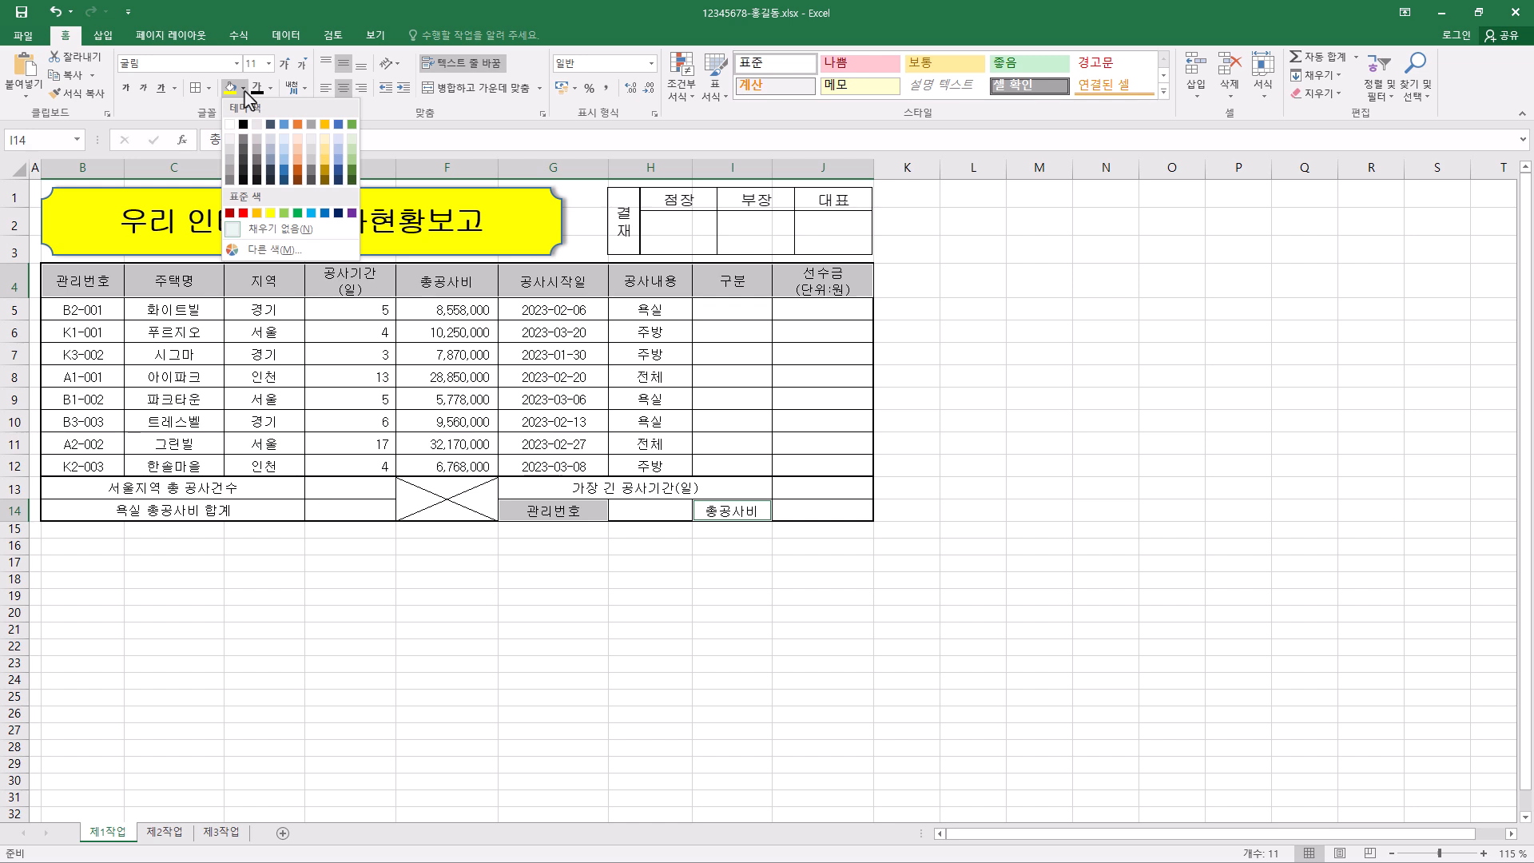
{"action": "left_click", "coordinate": [257, 213]}
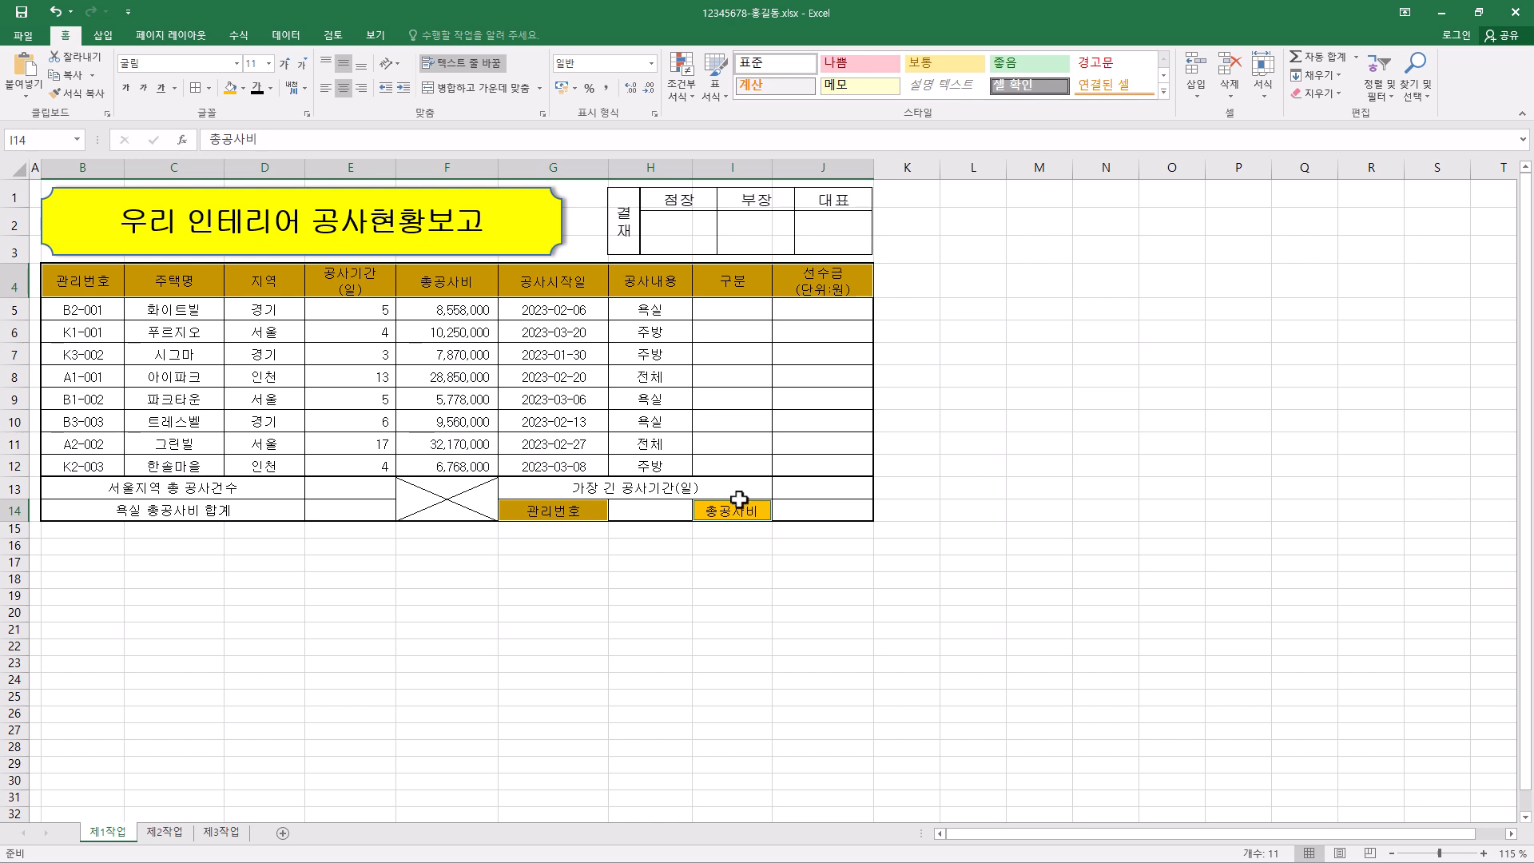
{"action": "left_click", "coordinate": [657, 542]}
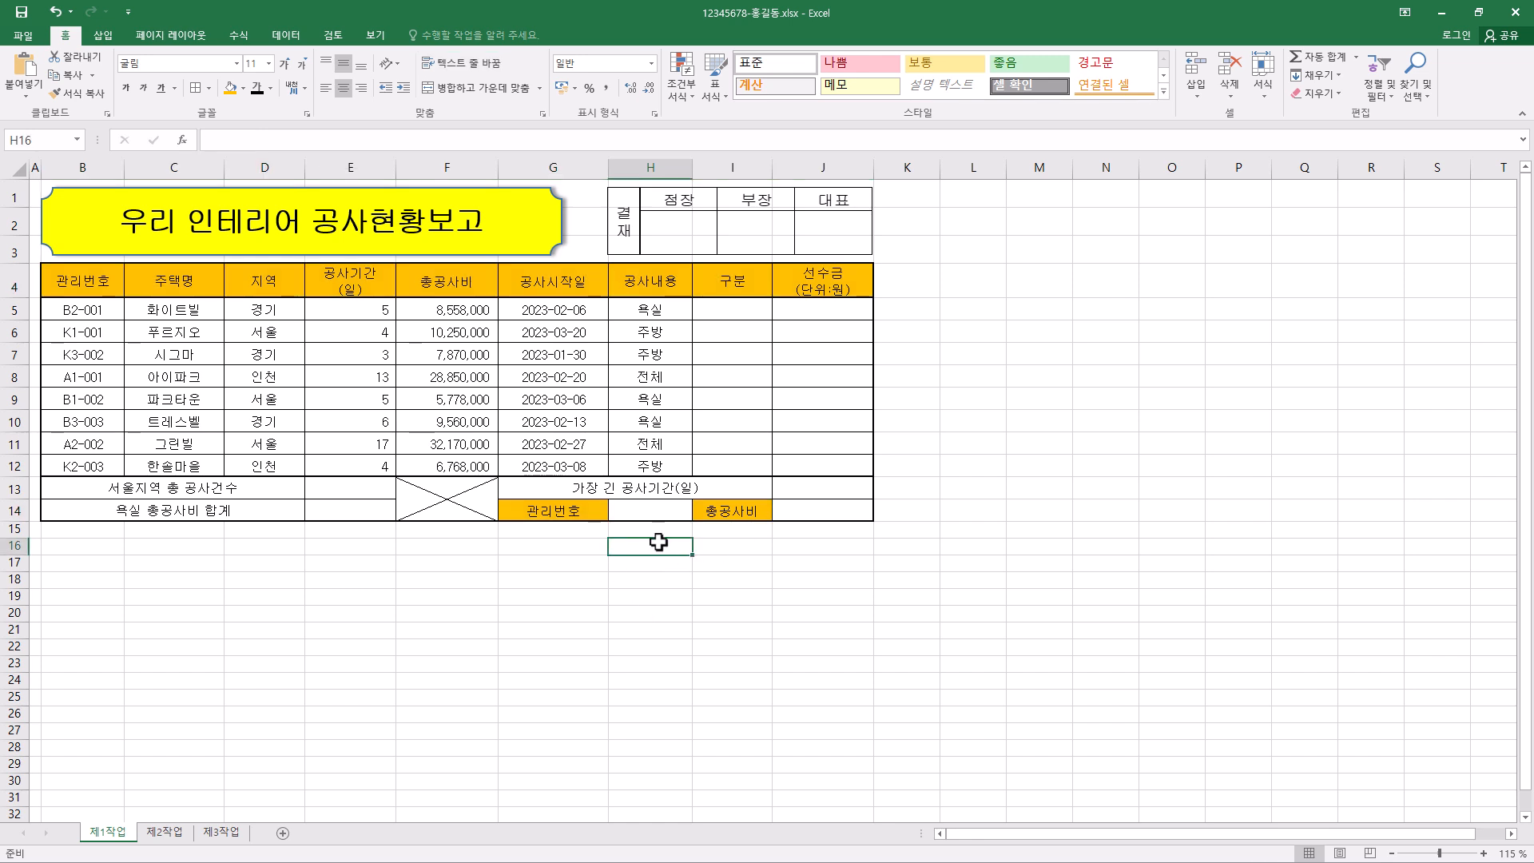
- Add 목록 data validation to H14 with the source =$B$5:$B$12, and choose B2-001 from its list
{"action": "left_click", "coordinate": [655, 516]}
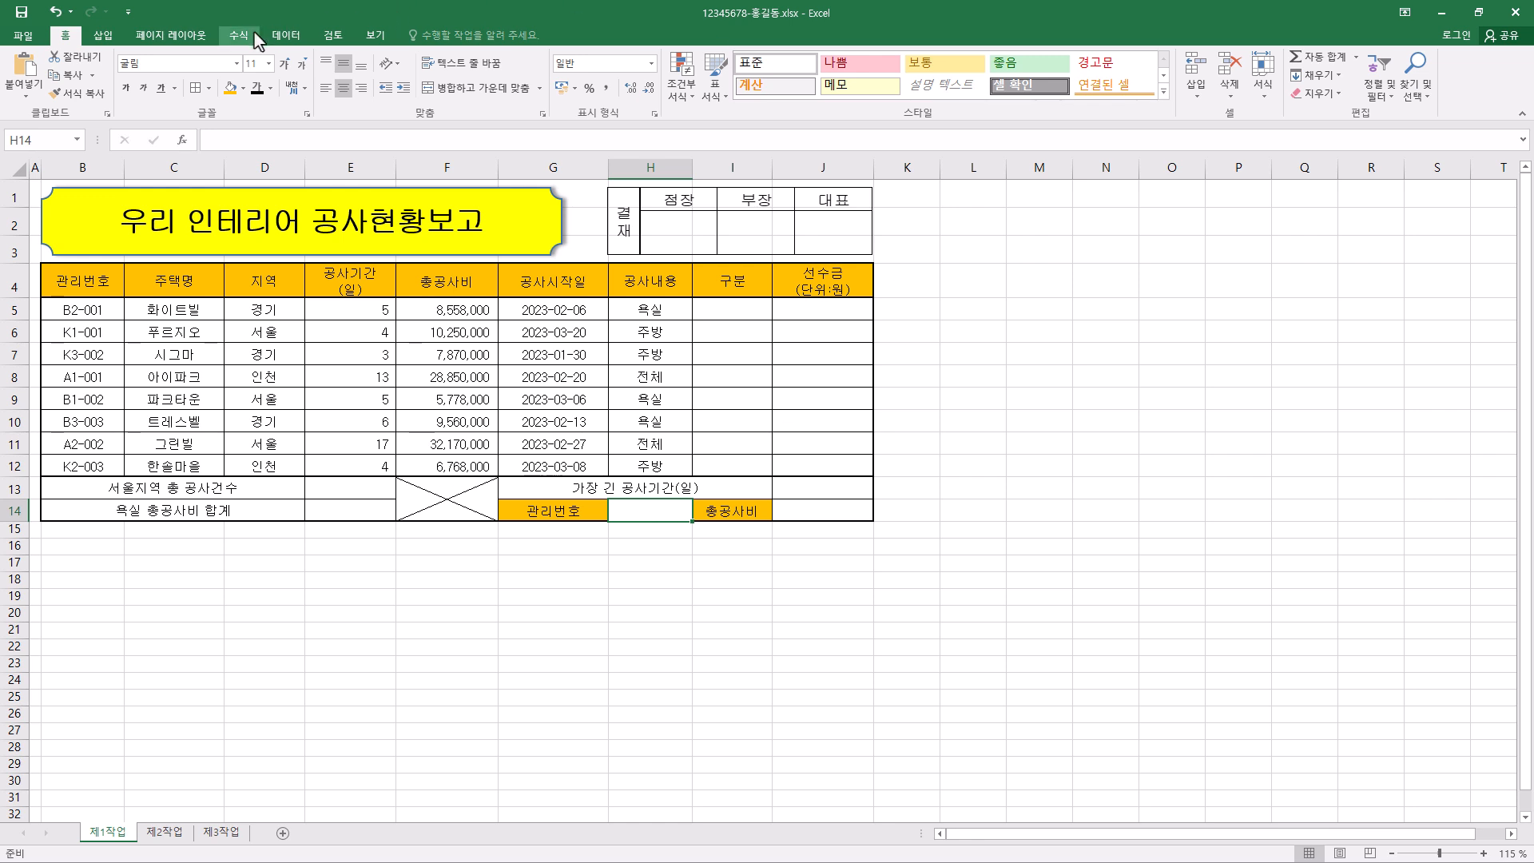
{"action": "left_click", "coordinate": [285, 40]}
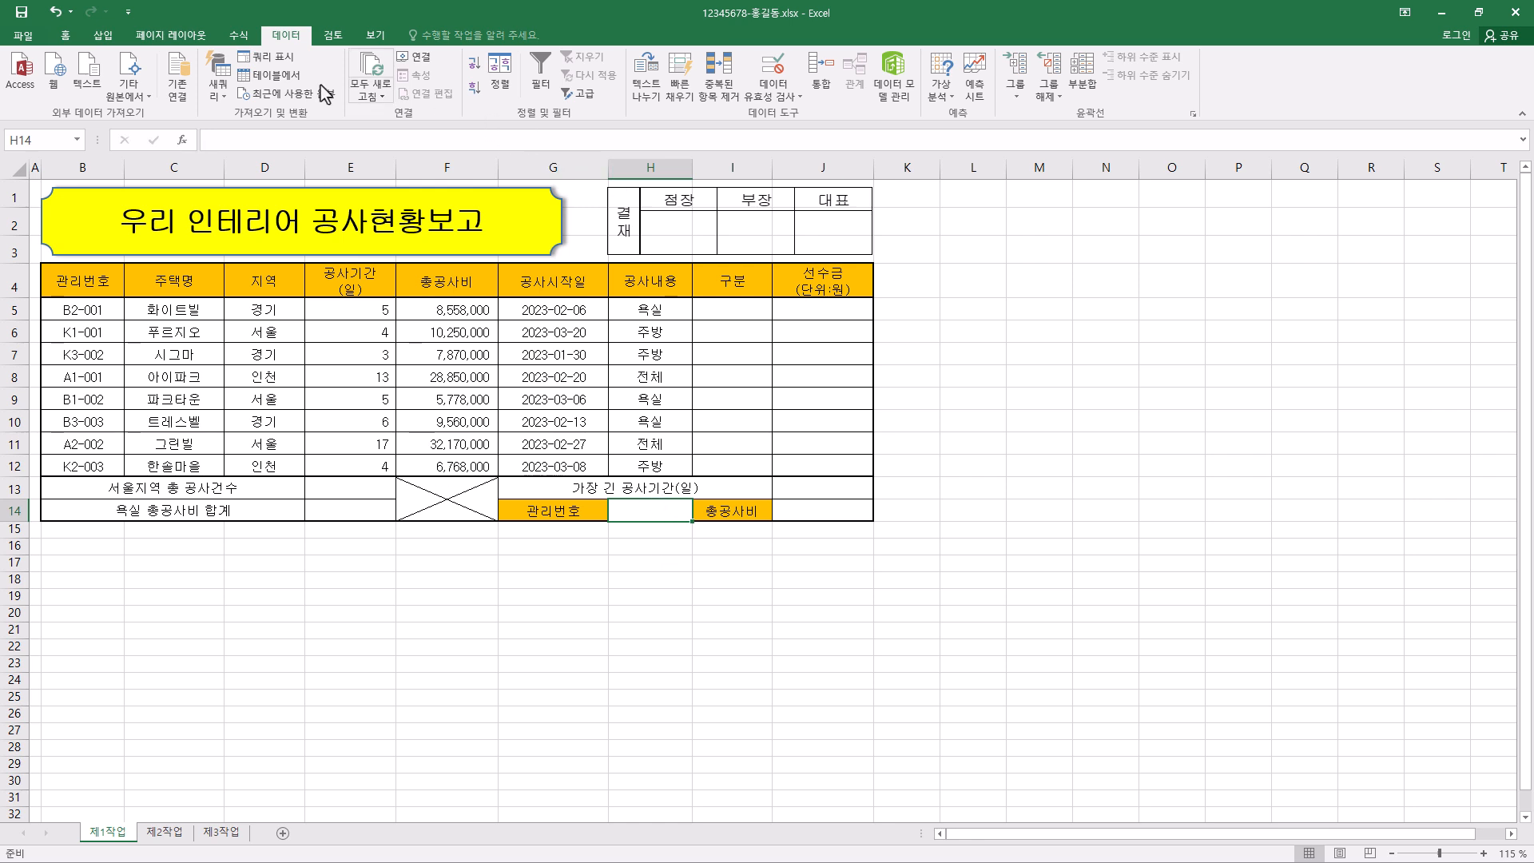
{"action": "left_click", "coordinate": [798, 80]}
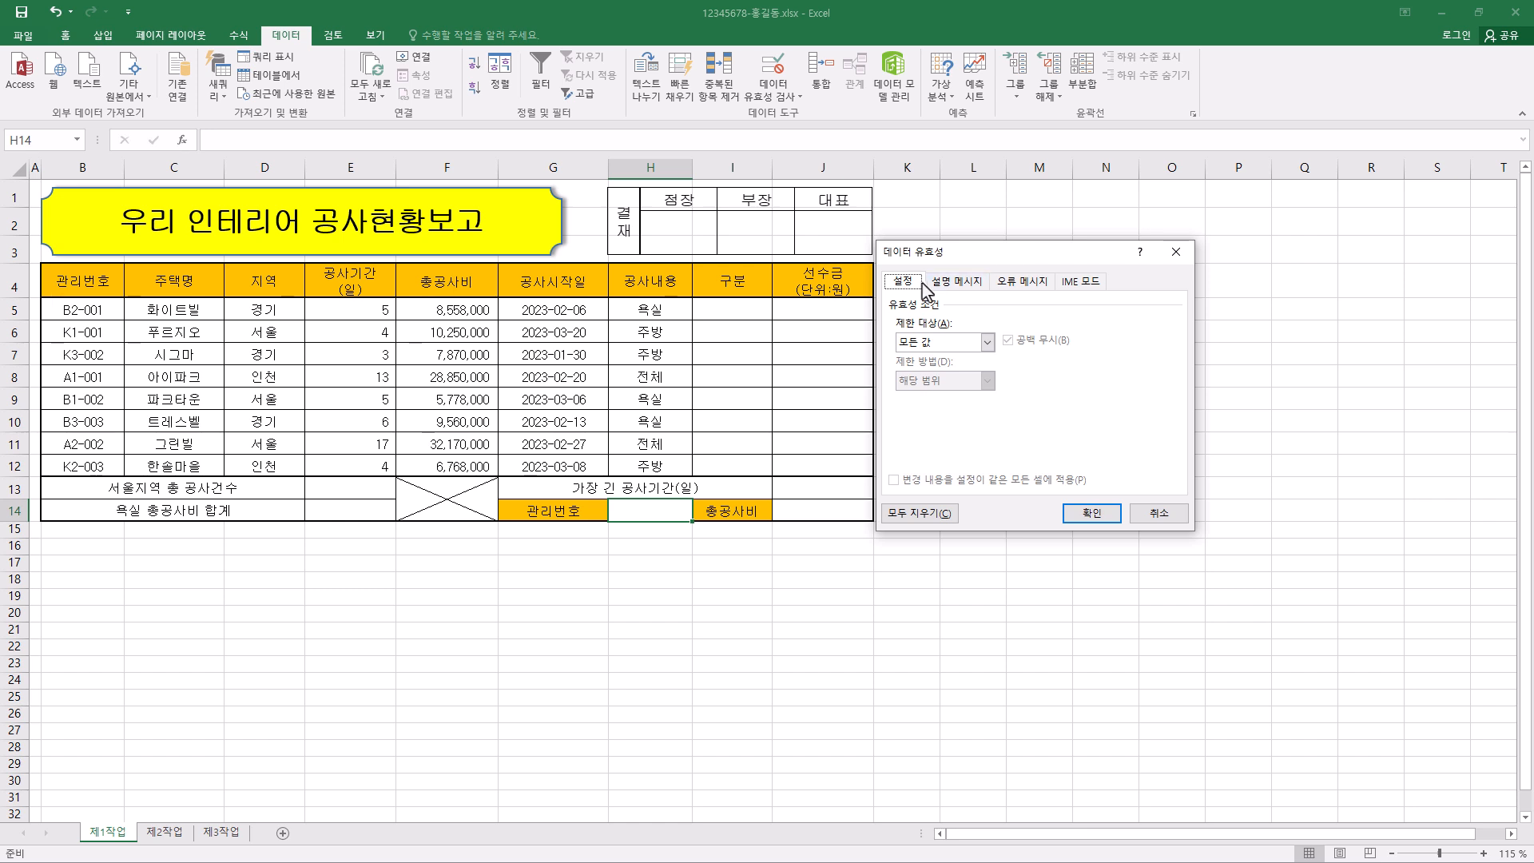
{"action": "left_click", "coordinate": [975, 346]}
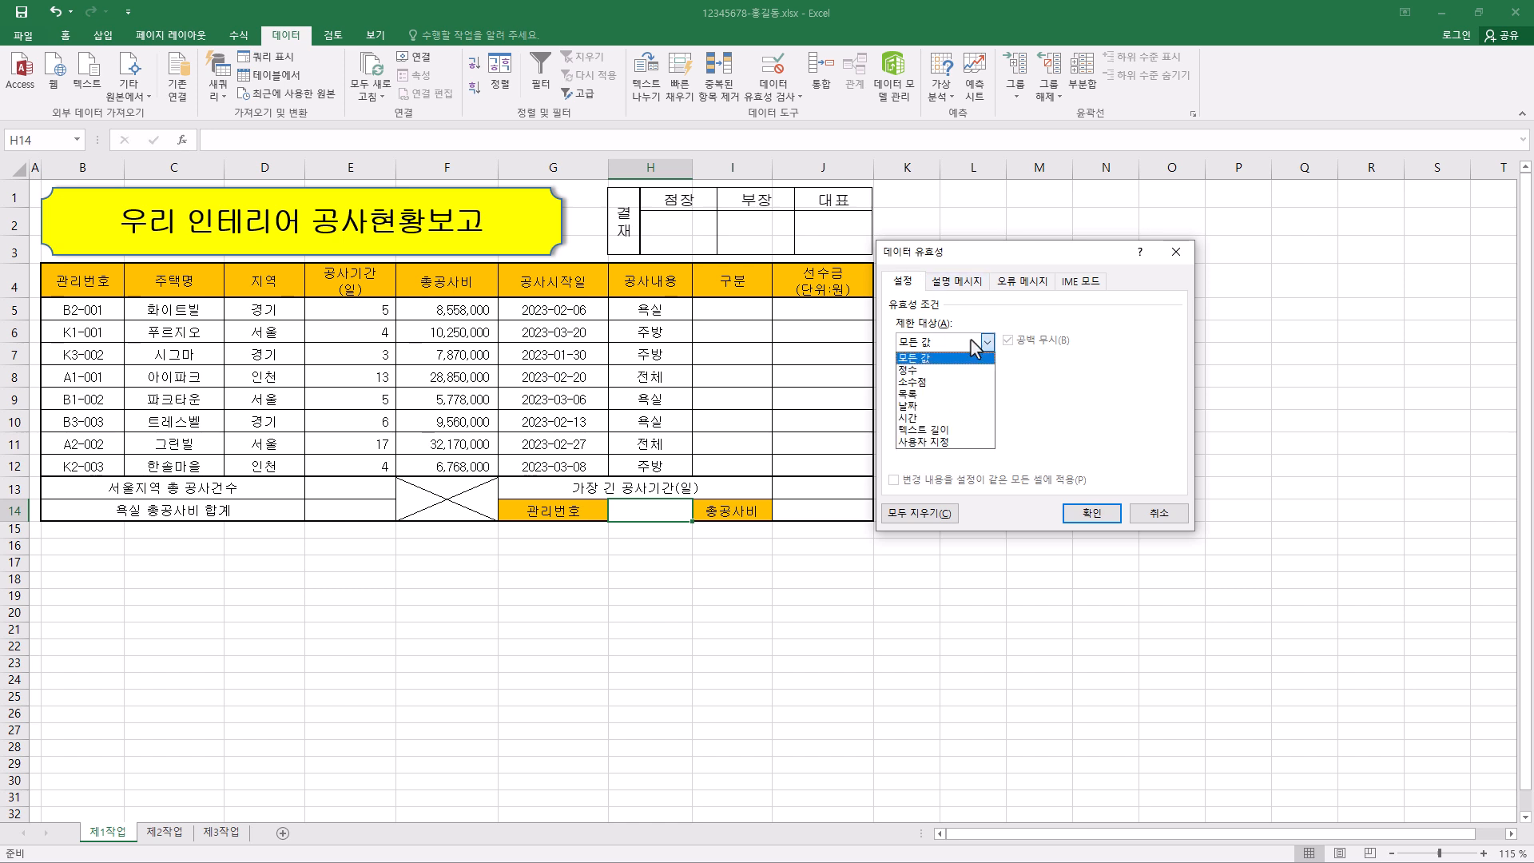
{"action": "left_click", "coordinate": [953, 395]}
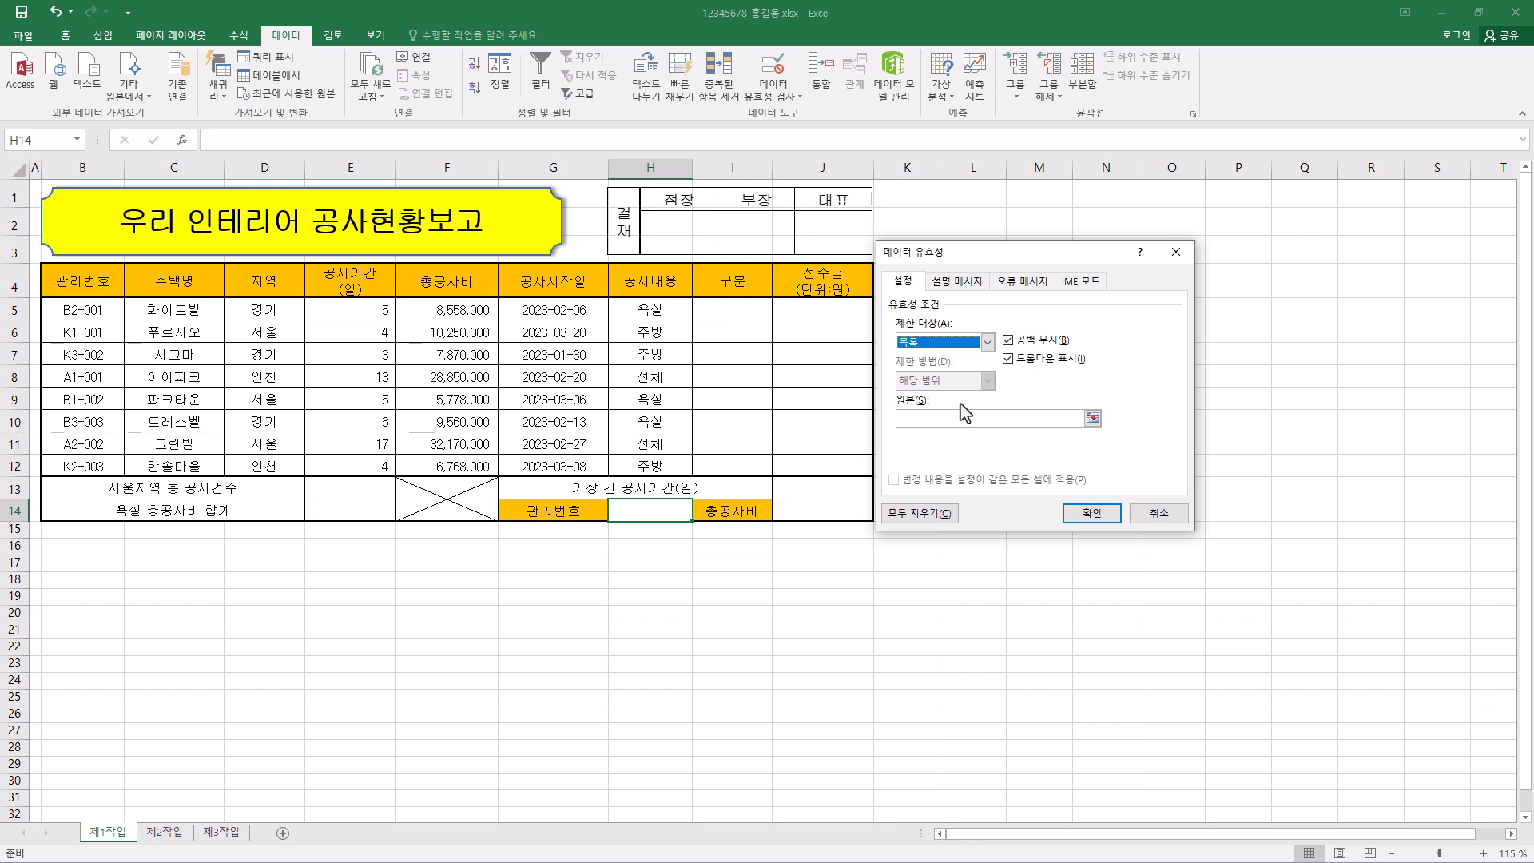
{"action": "left_click", "coordinate": [914, 418]}
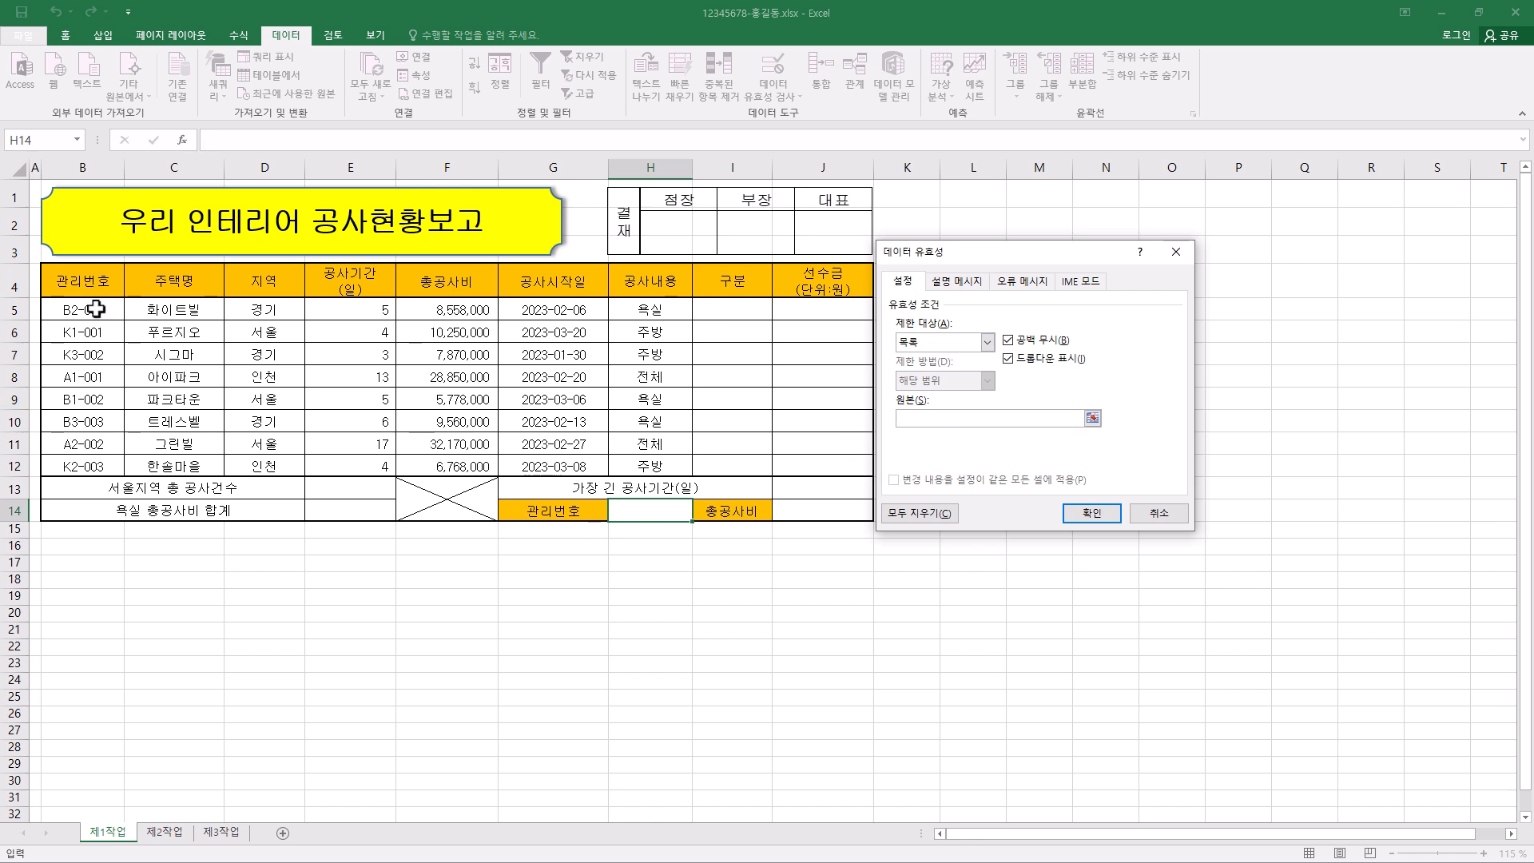
{"action": "left_click_drag", "start_coordinate": [95, 309], "coordinate": [86, 468]}
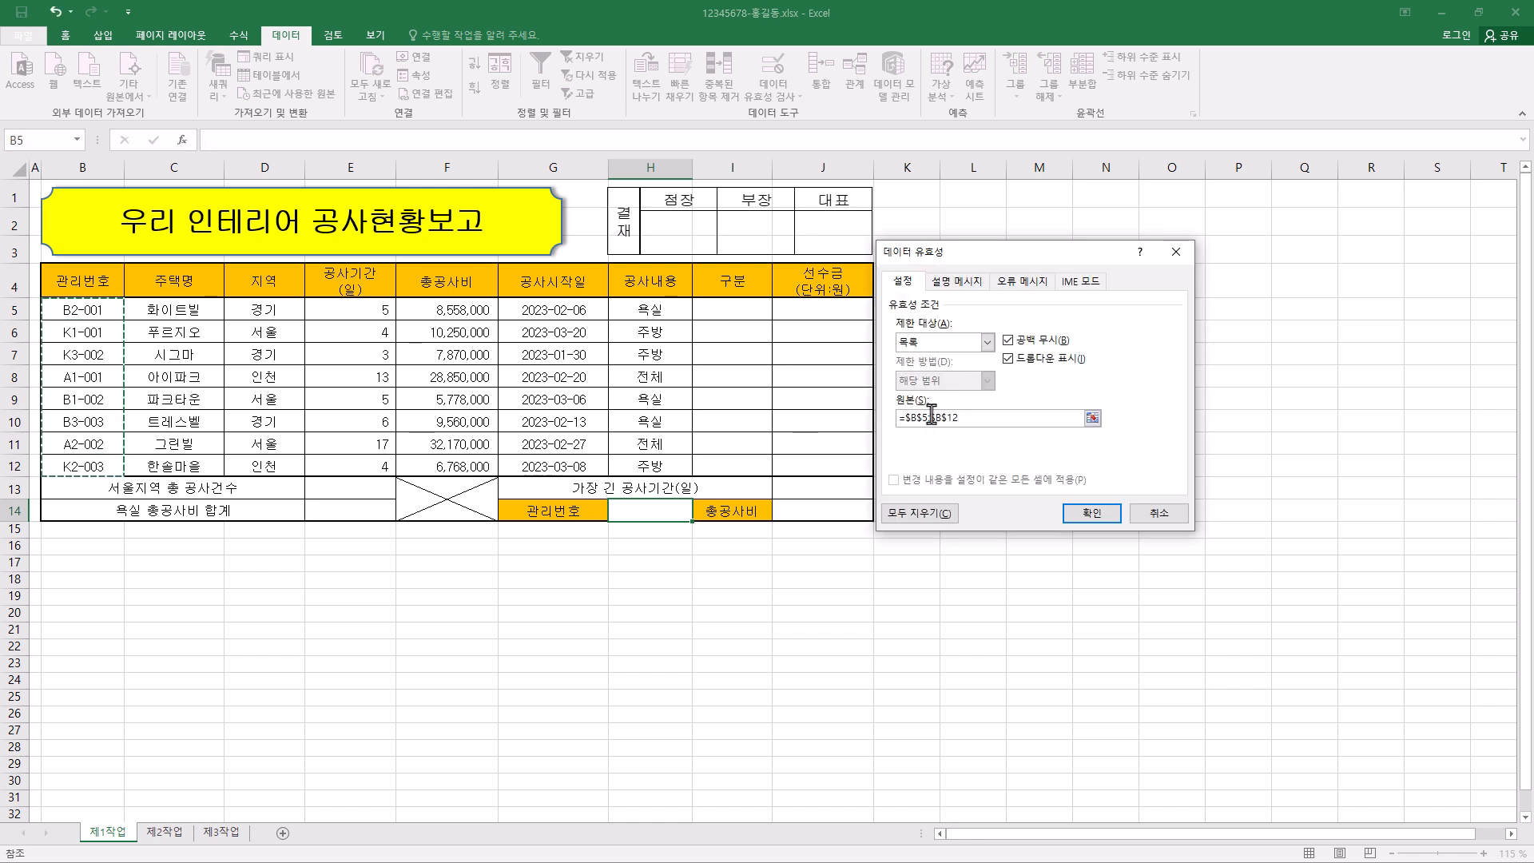
{"action": "left_click", "coordinate": [1099, 515]}
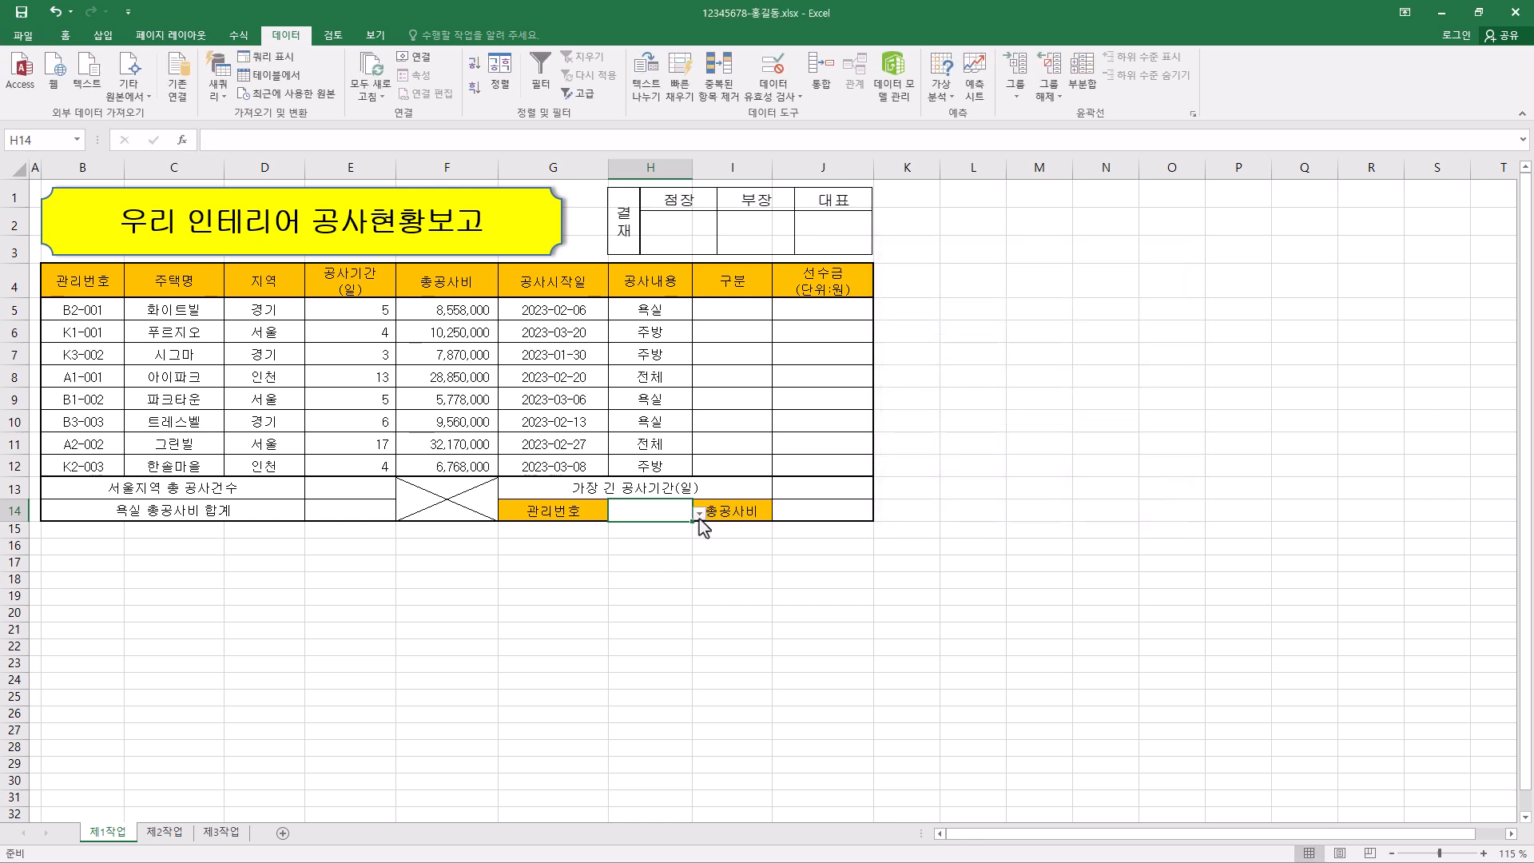
{"action": "left_click", "coordinate": [700, 513]}
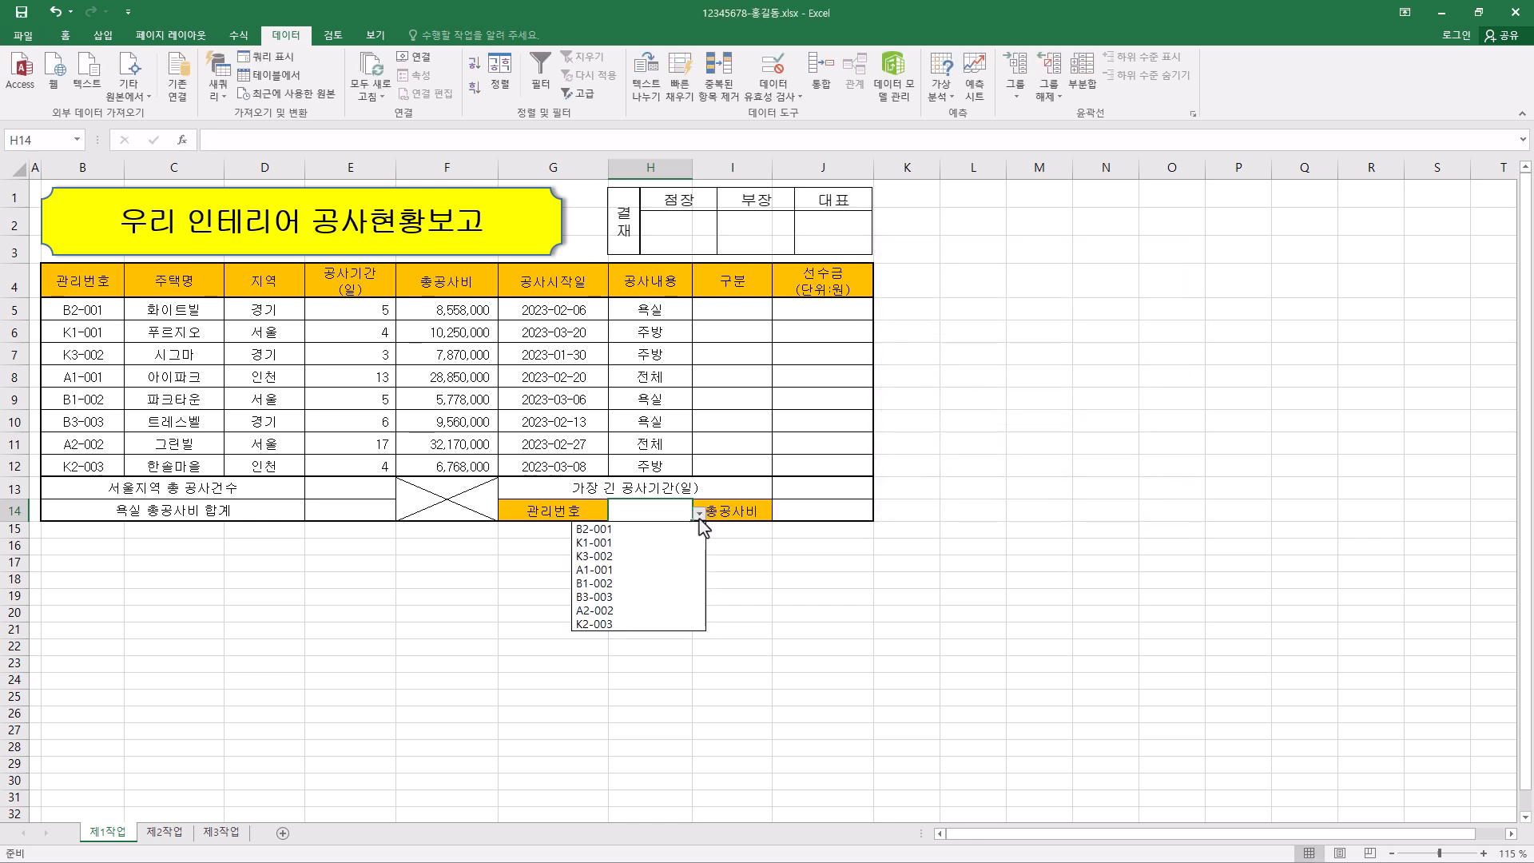
{"action": "left_click", "coordinate": [650, 533]}
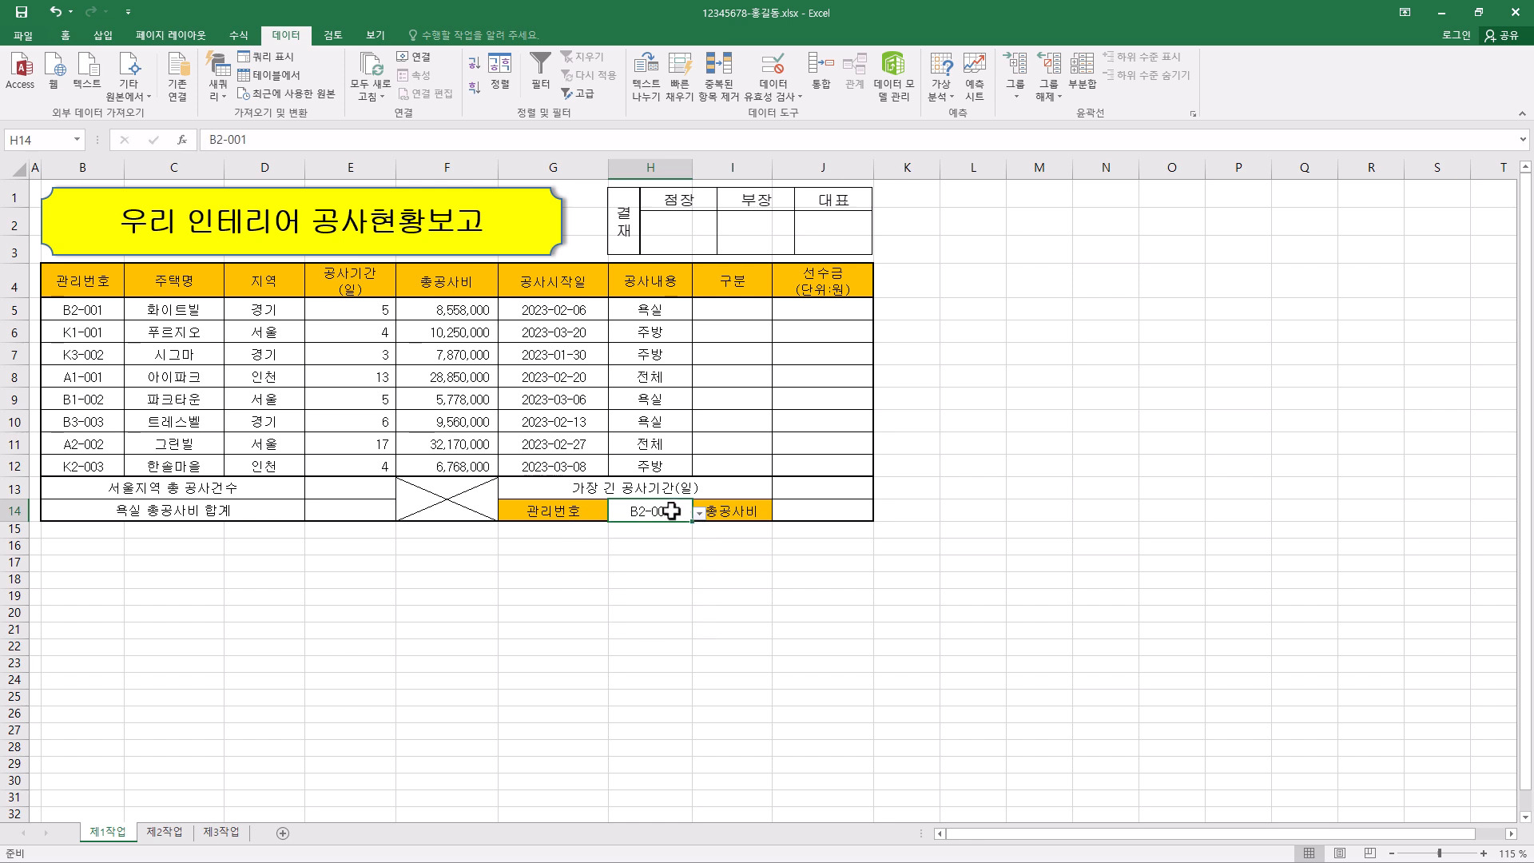
- Format the 총공사비 values in F5:F12 with the custom number format #,##0"원"
{"action": "left_click", "coordinate": [65, 35]}
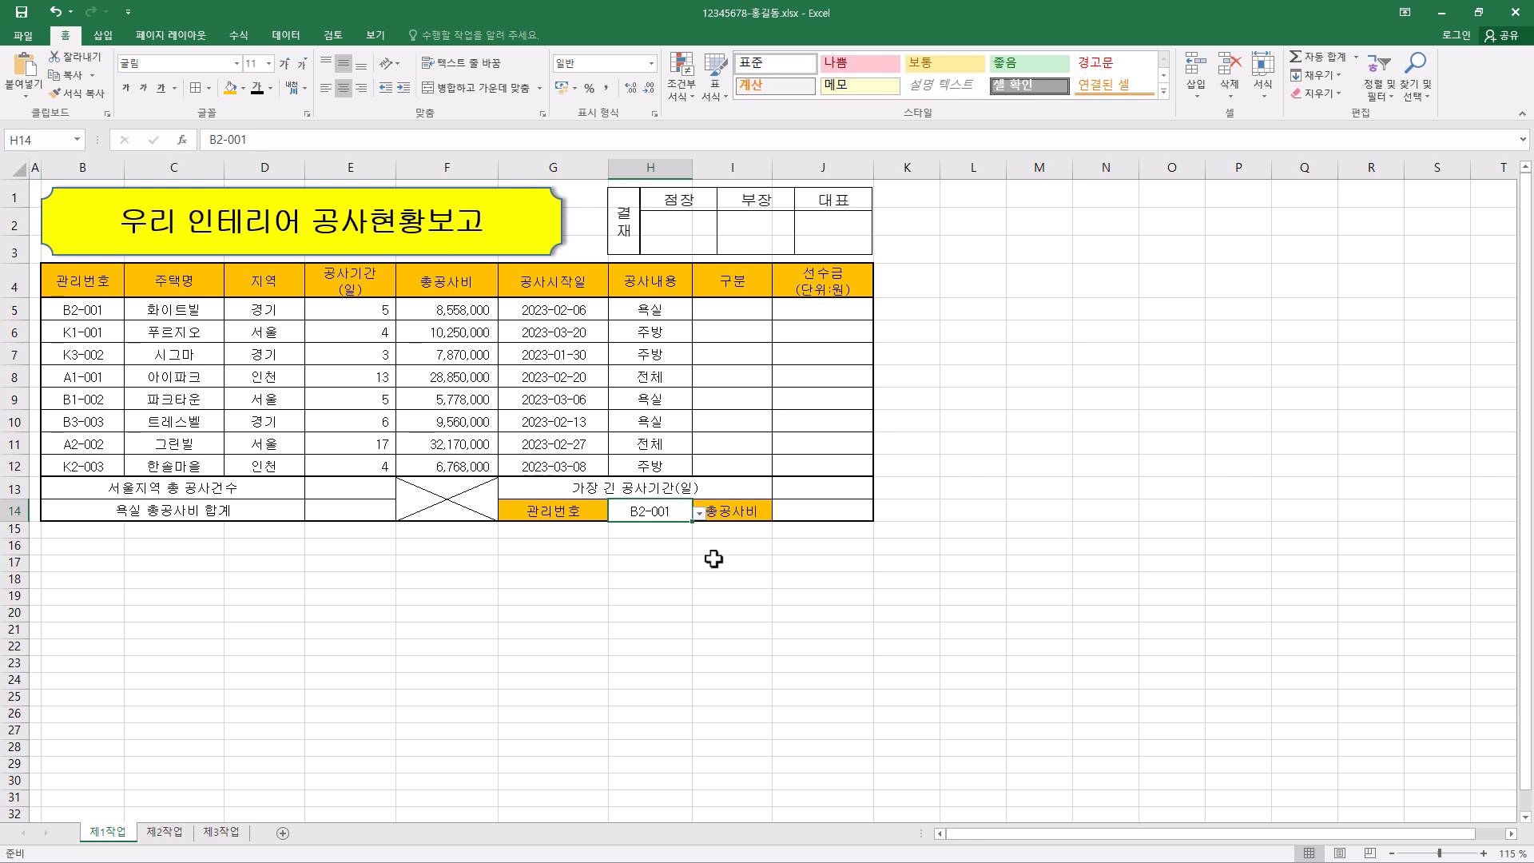
{"action": "left_click_drag", "start_coordinate": [464, 313], "coordinate": [464, 455]}
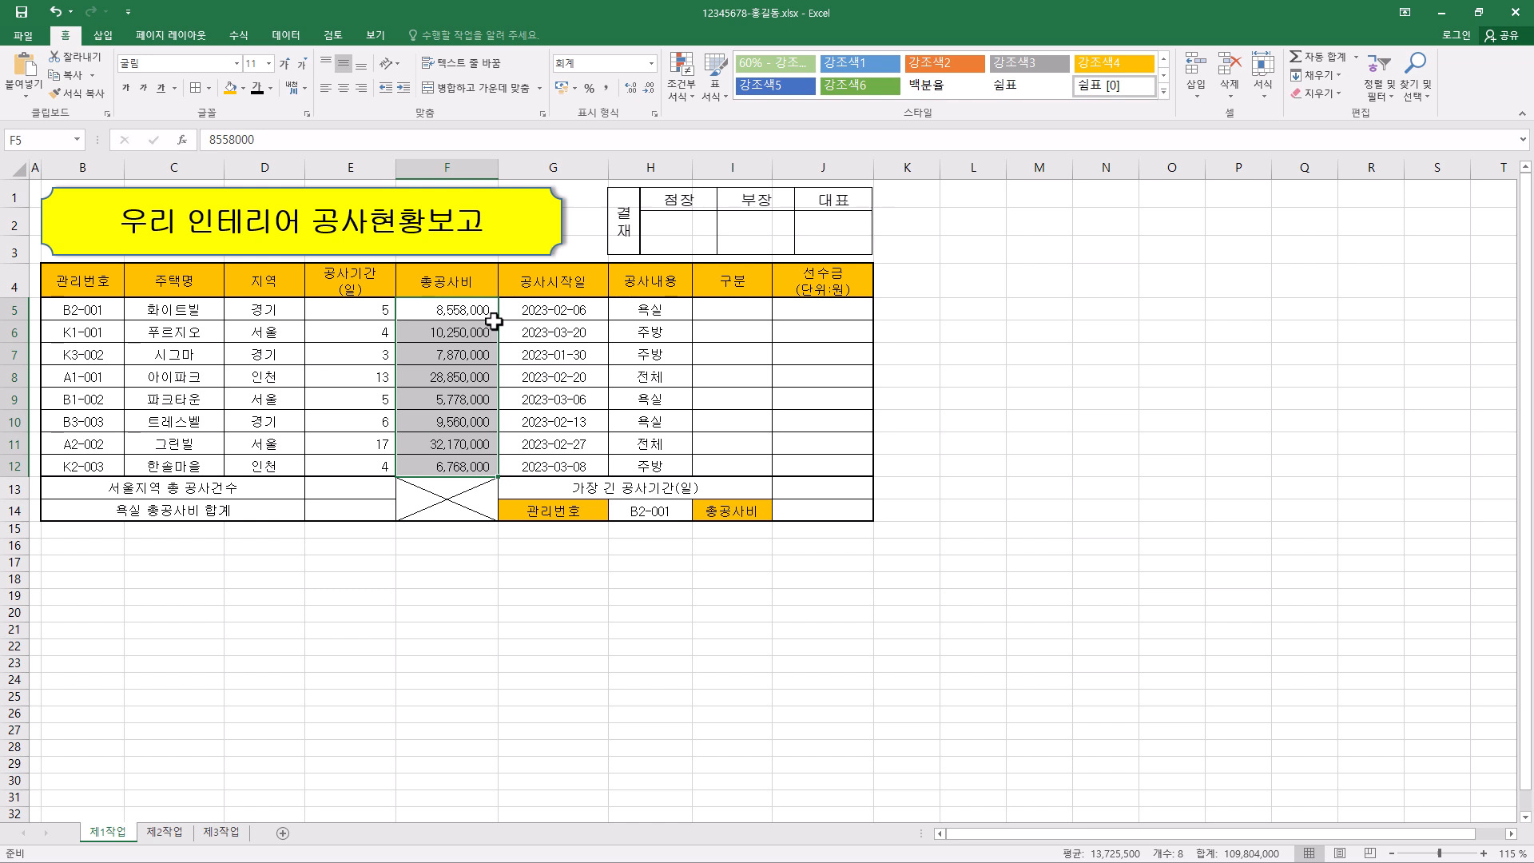
{"action": "key", "text": "ctrl+1"}
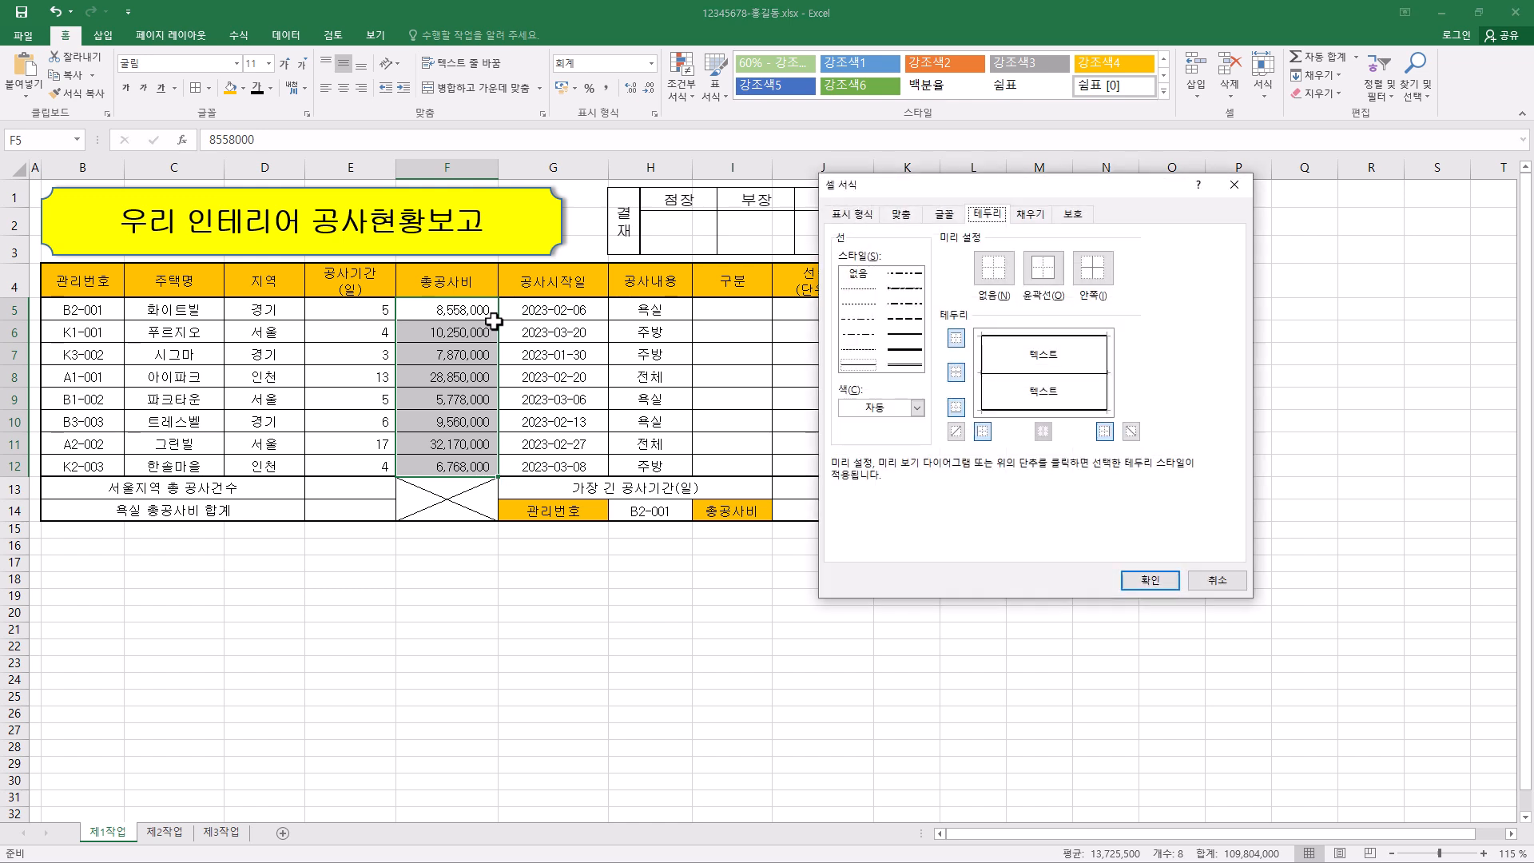
{"action": "left_click", "coordinate": [861, 216]}
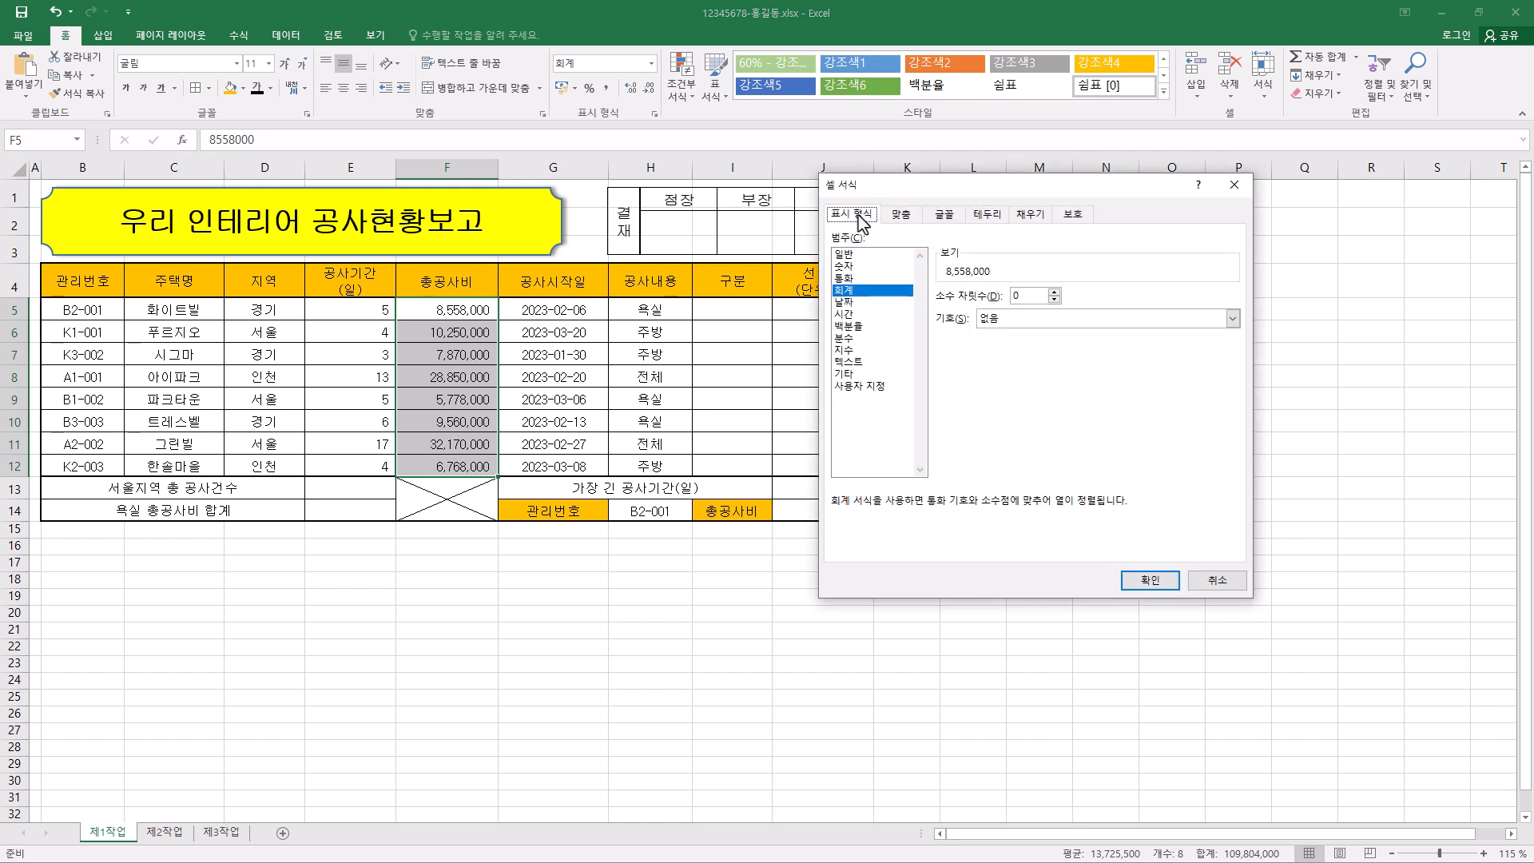
{"action": "left_click", "coordinate": [879, 387]}
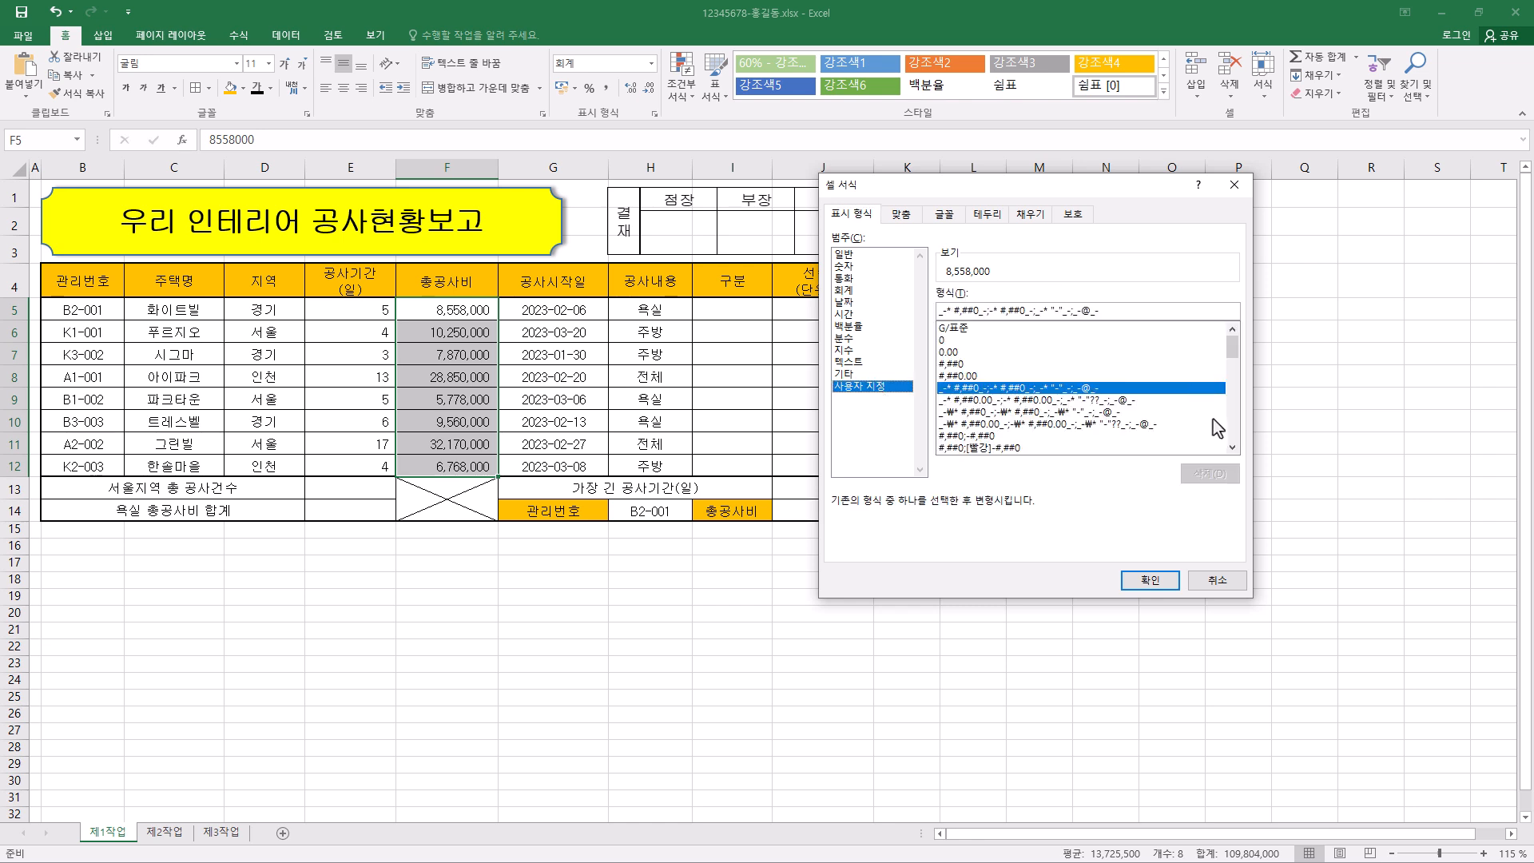
{"action": "mouse_move", "coordinate": [1238, 355]}
{"action": "left_mouse_down"}
{"action": "mouse_move", "coordinate": [1240, 435]}
{"action": "mouse_move", "coordinate": [1239, 343]}
{"action": "left_mouse_up"}
{"action": "left_click", "coordinate": [965, 364]}
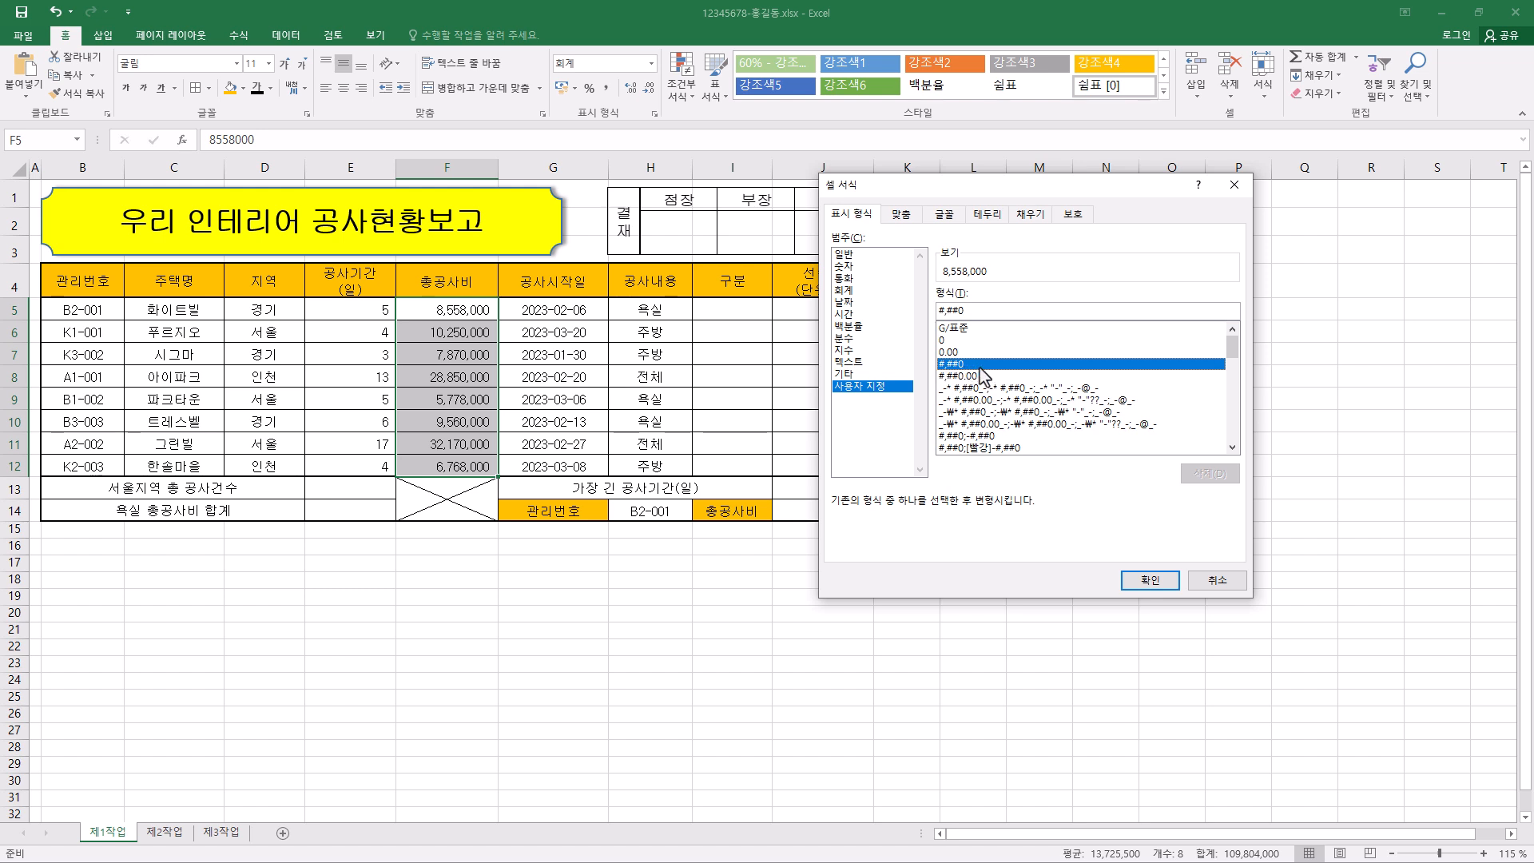
{"action": "left_click", "coordinate": [984, 312]}
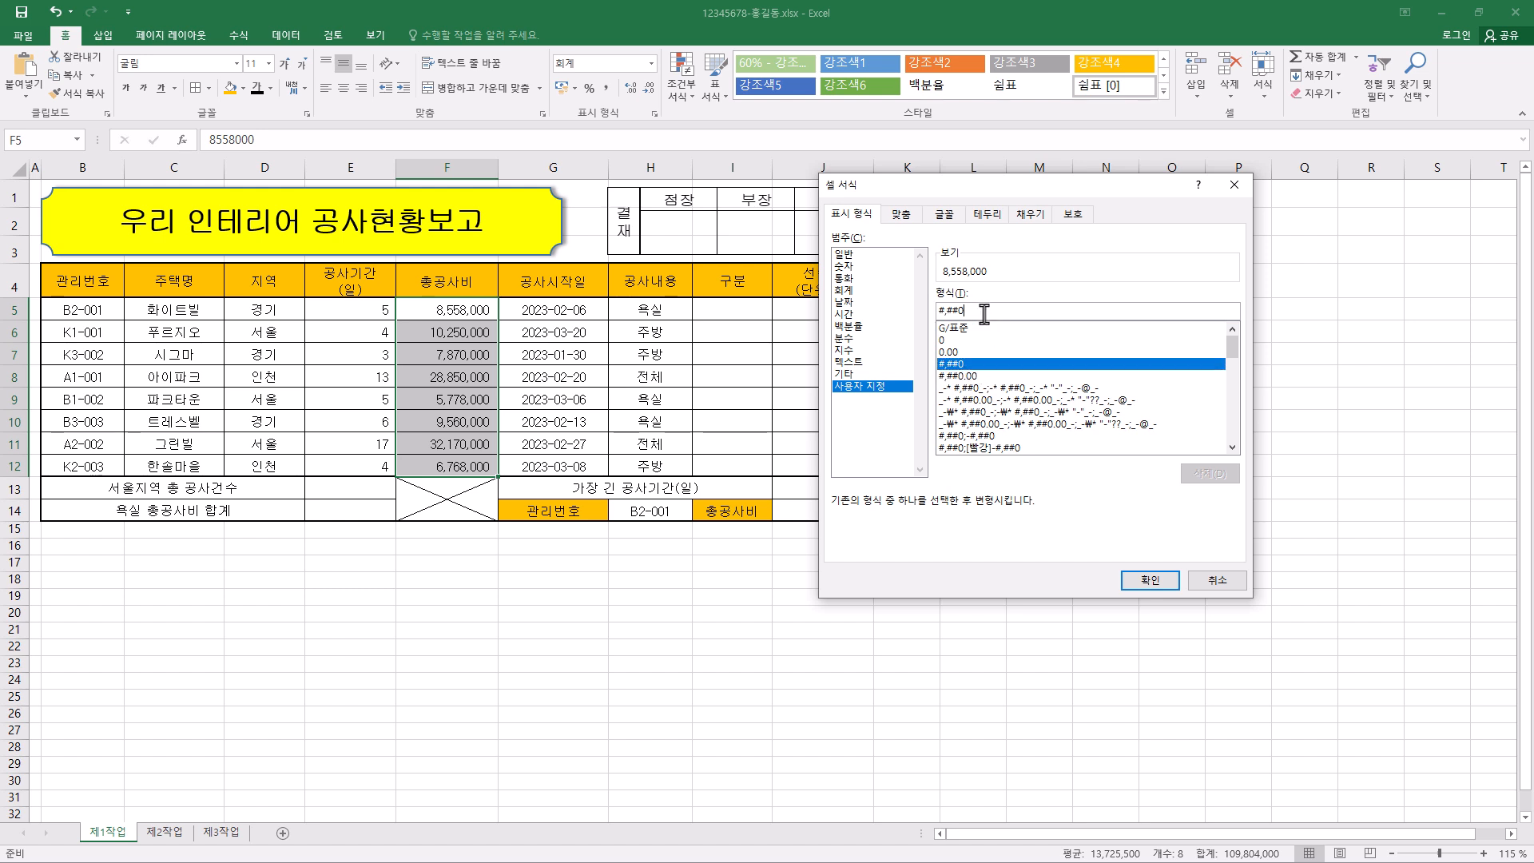
{"action": "type", "text": "\"원"}
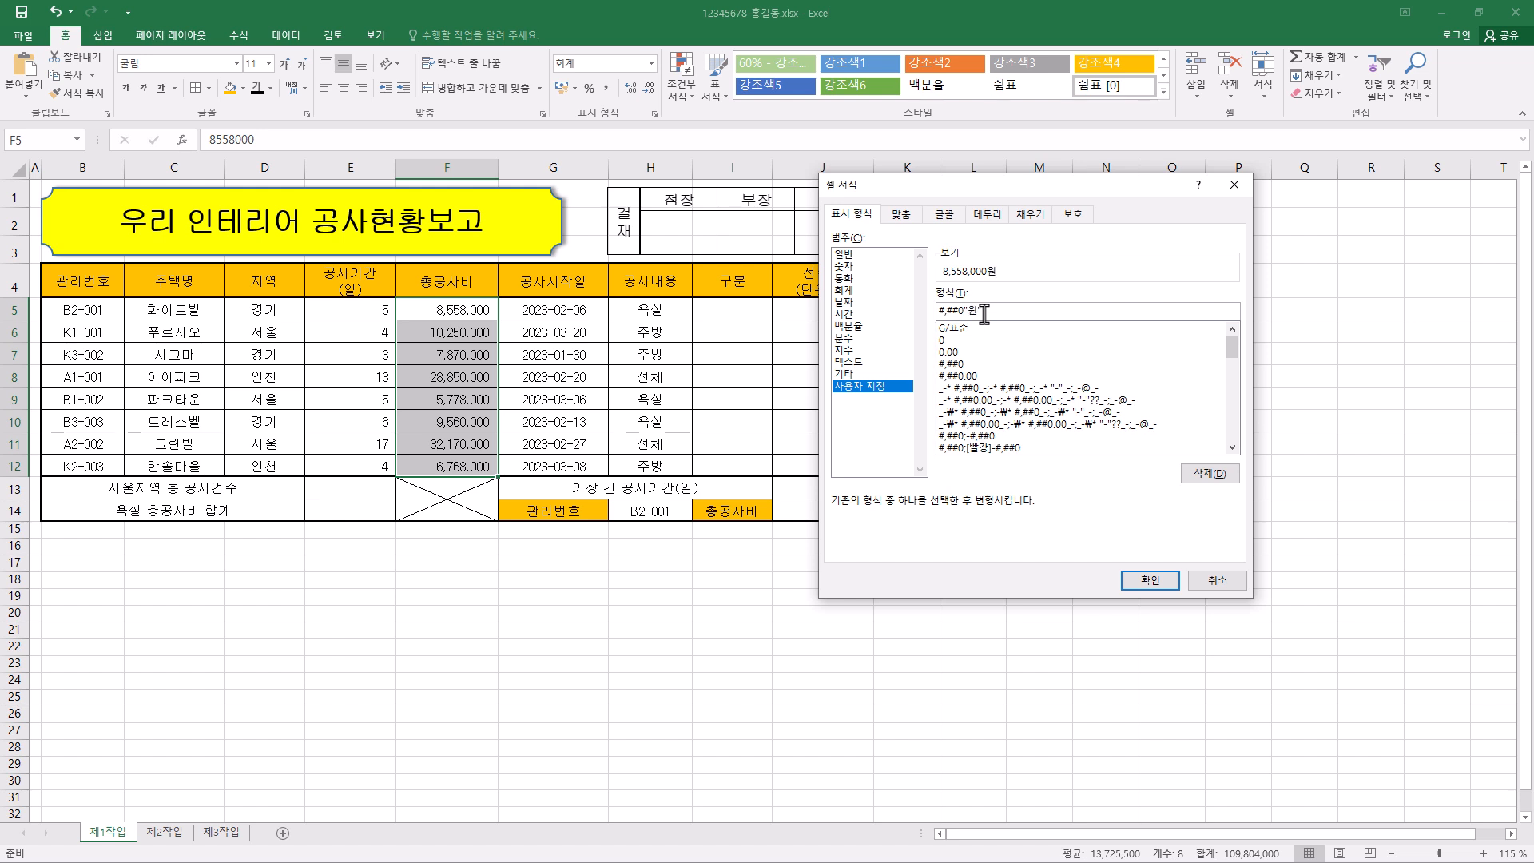
{"action": "type", "text": "\""}
{"action": "left_click", "coordinate": [1166, 583]}
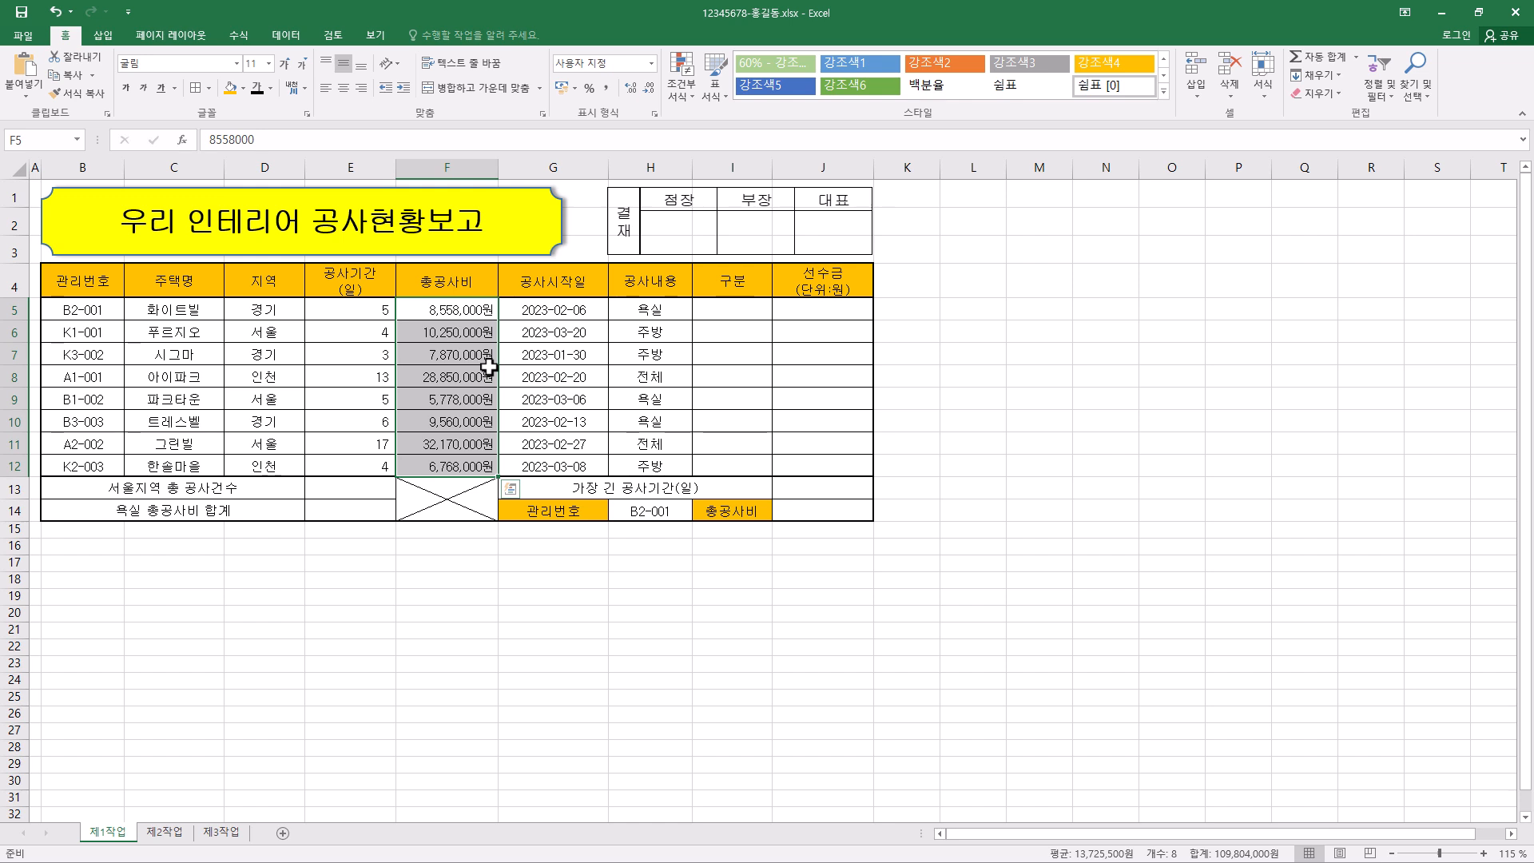
- Define the name 공사기간 for E5:E12 with 통합 문서 scope, and reselect the range to check its name
{"action": "left_click", "coordinate": [367, 311]}
{"action": "left_click_drag", "start_coordinate": [368, 312], "coordinate": [364, 462]}
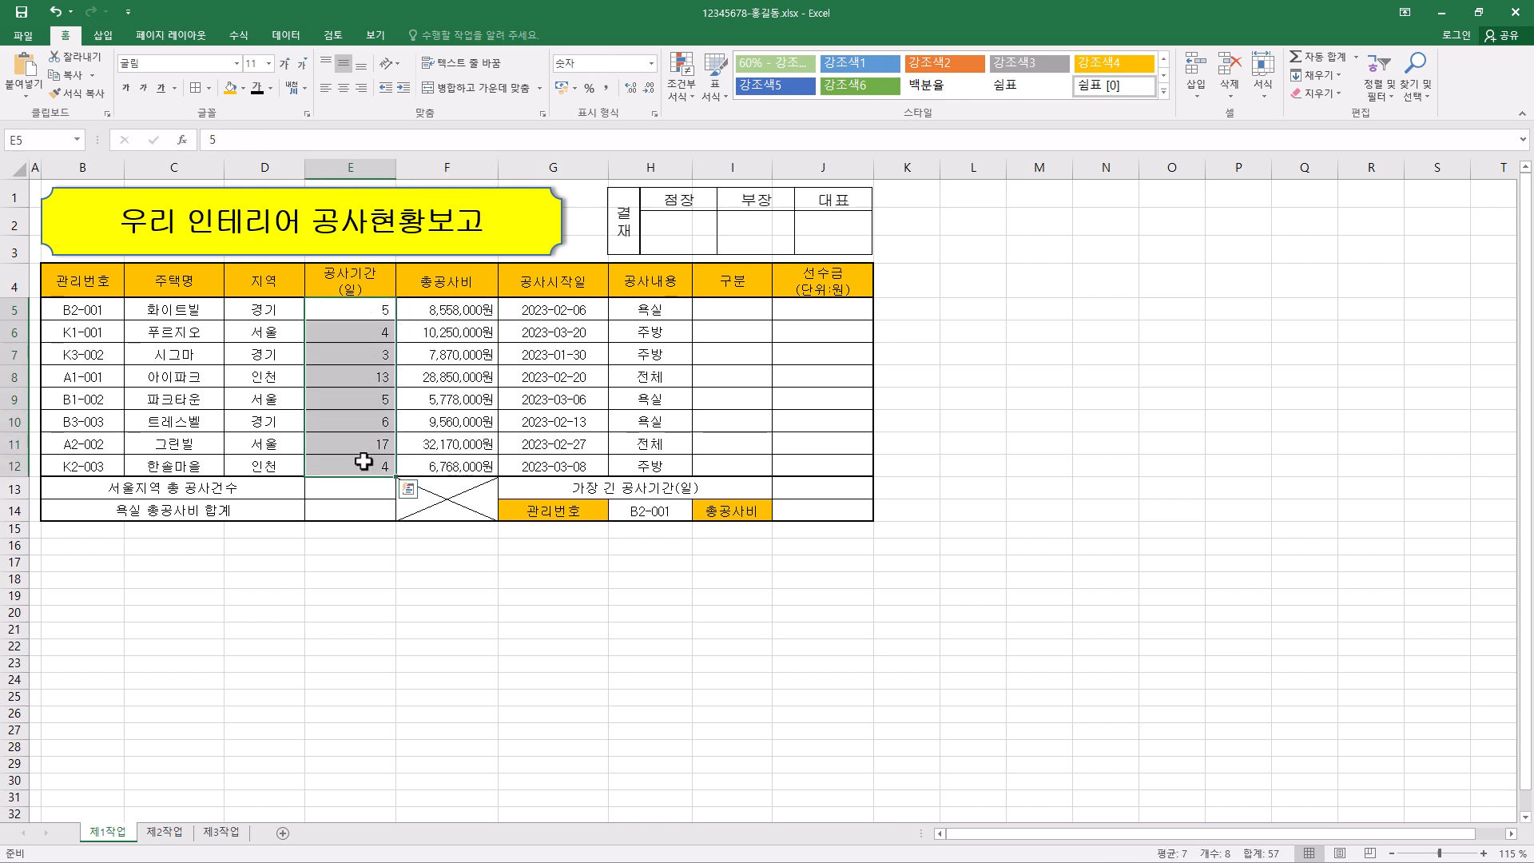
{"action": "right_click", "coordinate": [357, 334]}
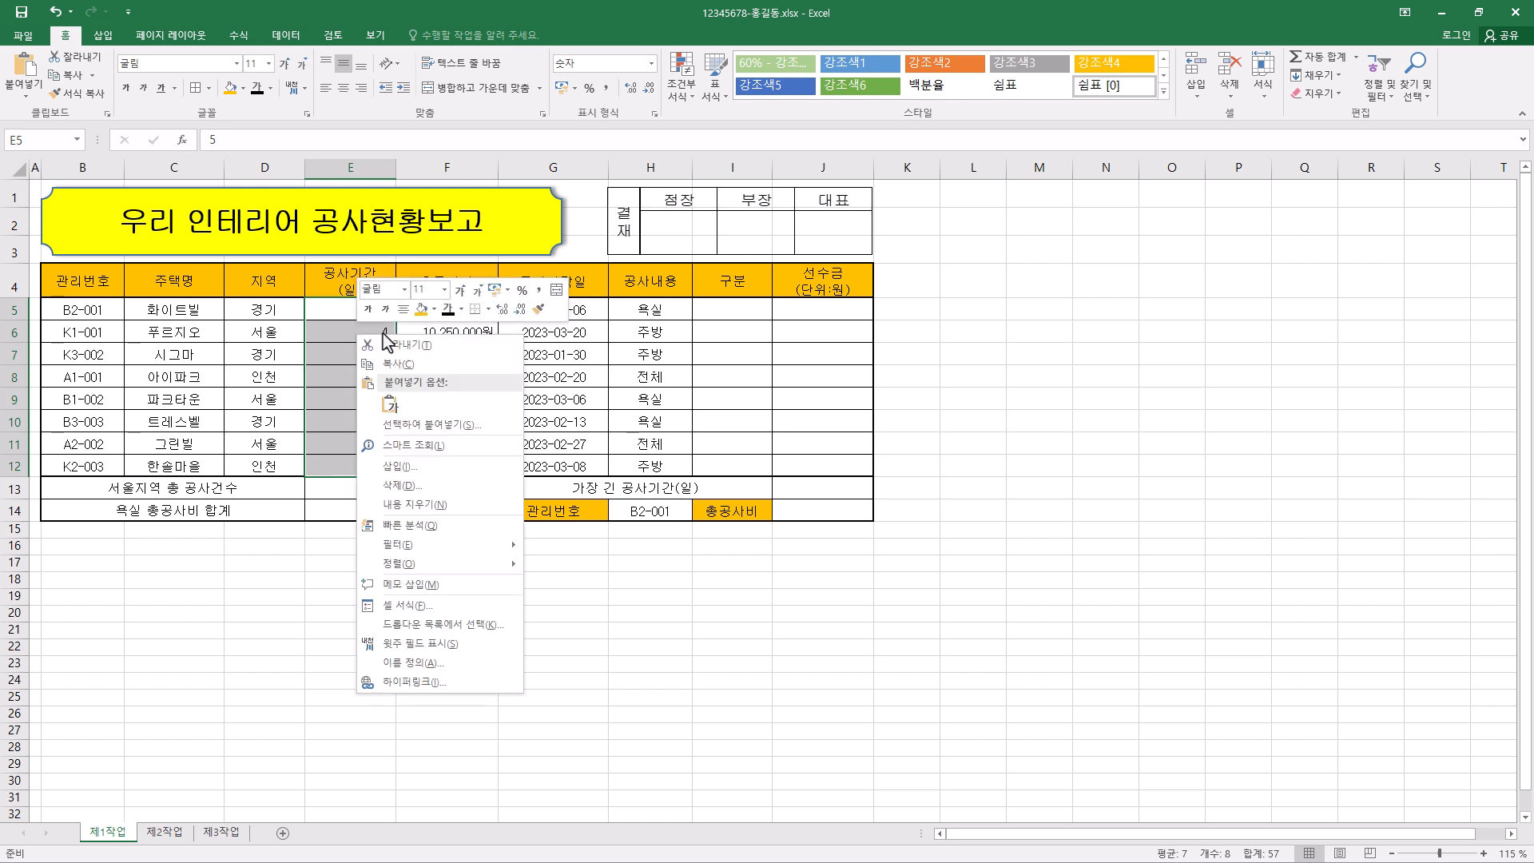
{"action": "left_click", "coordinate": [459, 675]}
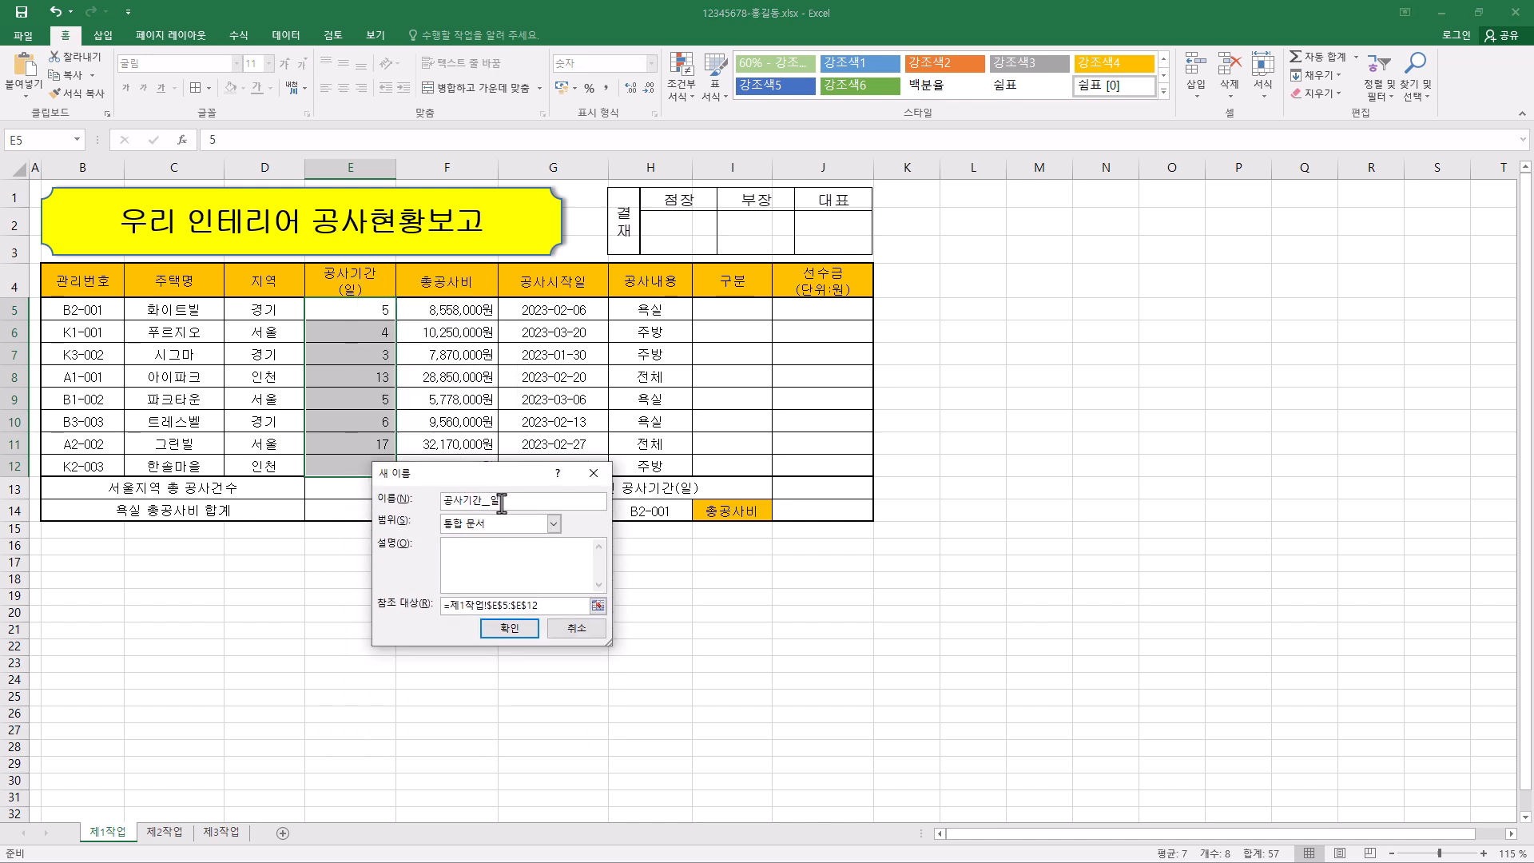
{"action": "left_click", "coordinate": [571, 499]}
{"action": "key", "text": "BackSpace"}
{"action": "key", "text": "BackSpace"}
{"action": "key", "text": "BackSpace"}
{"action": "left_click", "coordinate": [515, 637]}
{"action": "left_click", "coordinate": [698, 406]}
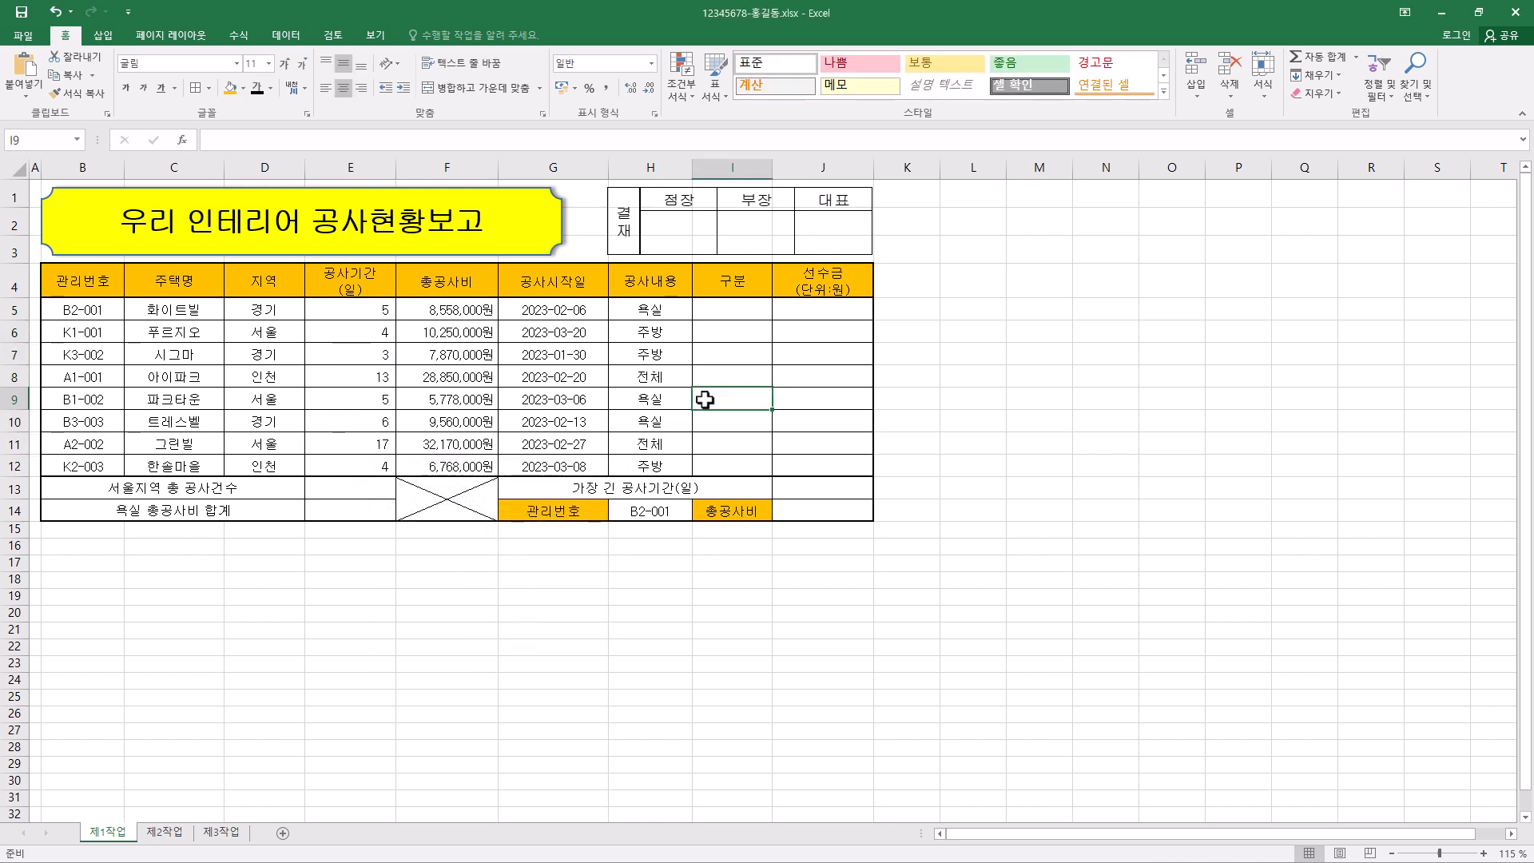
{"action": "left_click_drag", "start_coordinate": [386, 313], "coordinate": [391, 464]}
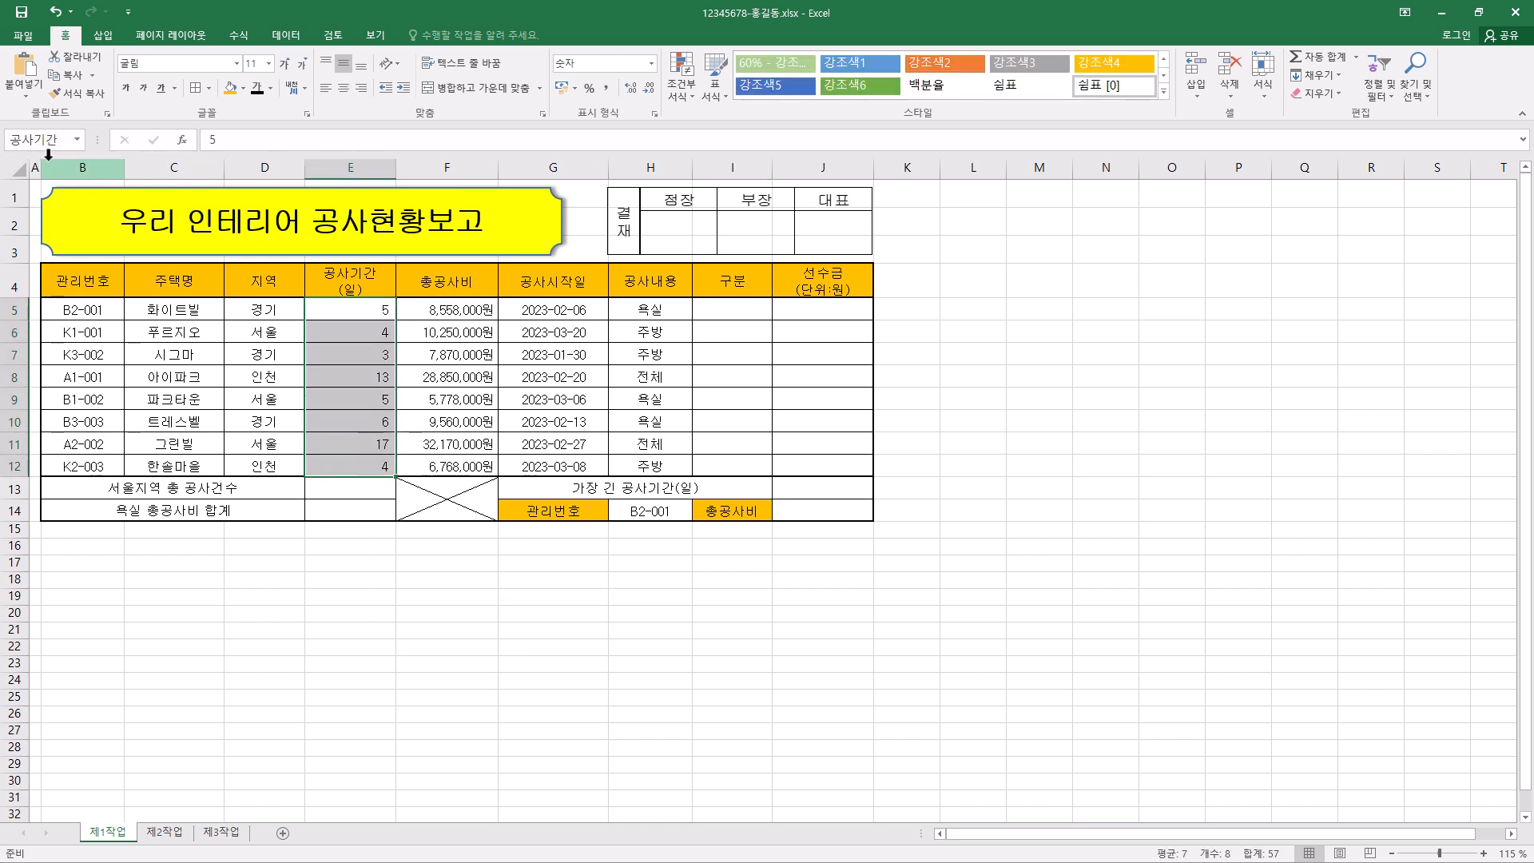
{"action": "left_click", "coordinate": [673, 468]}
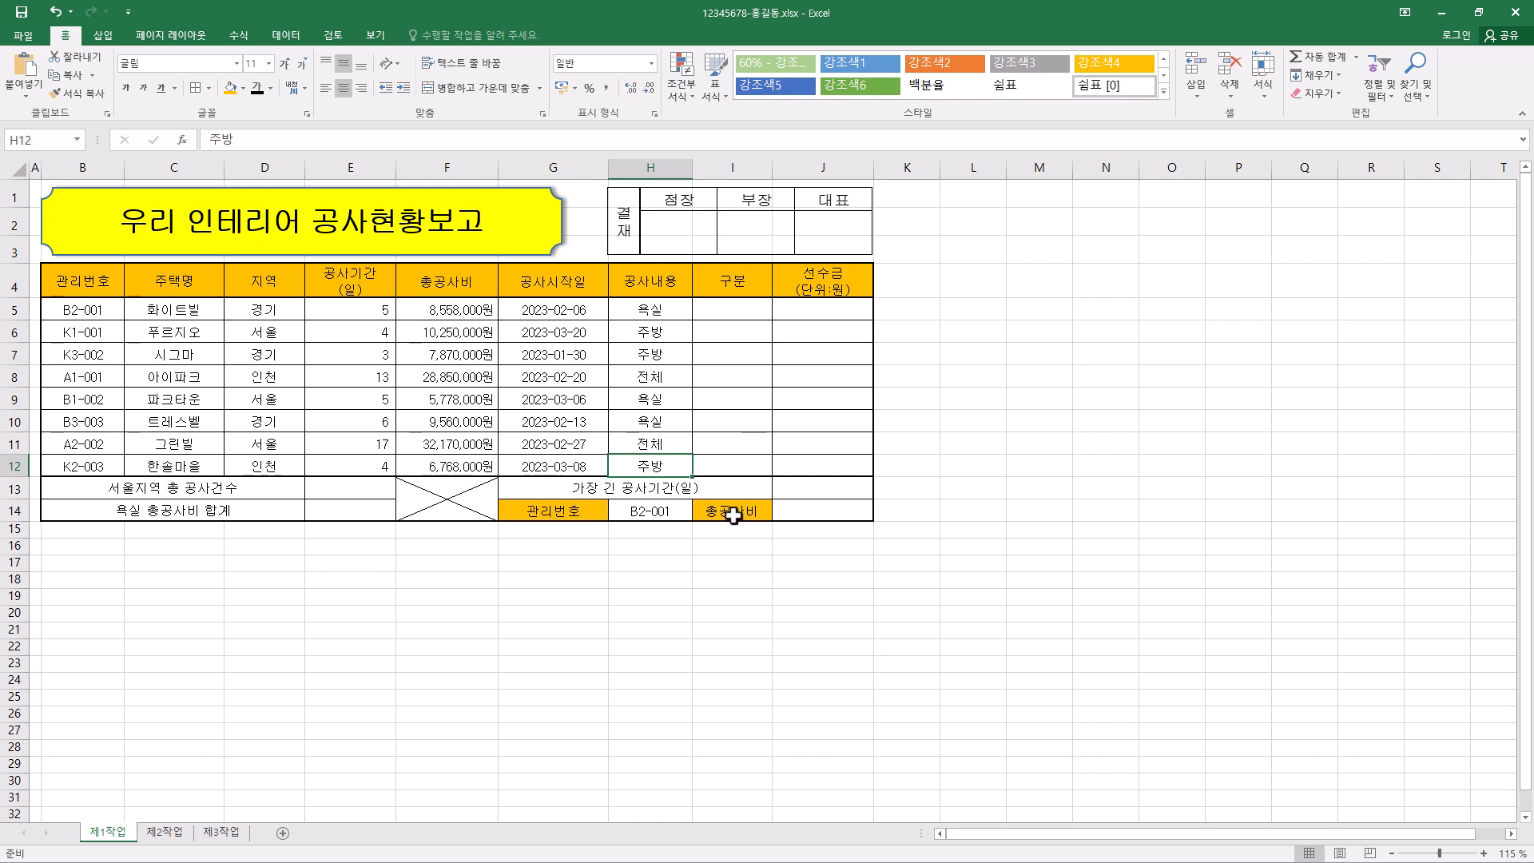
- Begin a MID formula across the 구분 cells I5:I12 with B5 as its text argument
{"action": "left_click", "coordinate": [747, 311]}
{"action": "left_click_drag", "start_coordinate": [747, 311], "coordinate": [746, 460]}
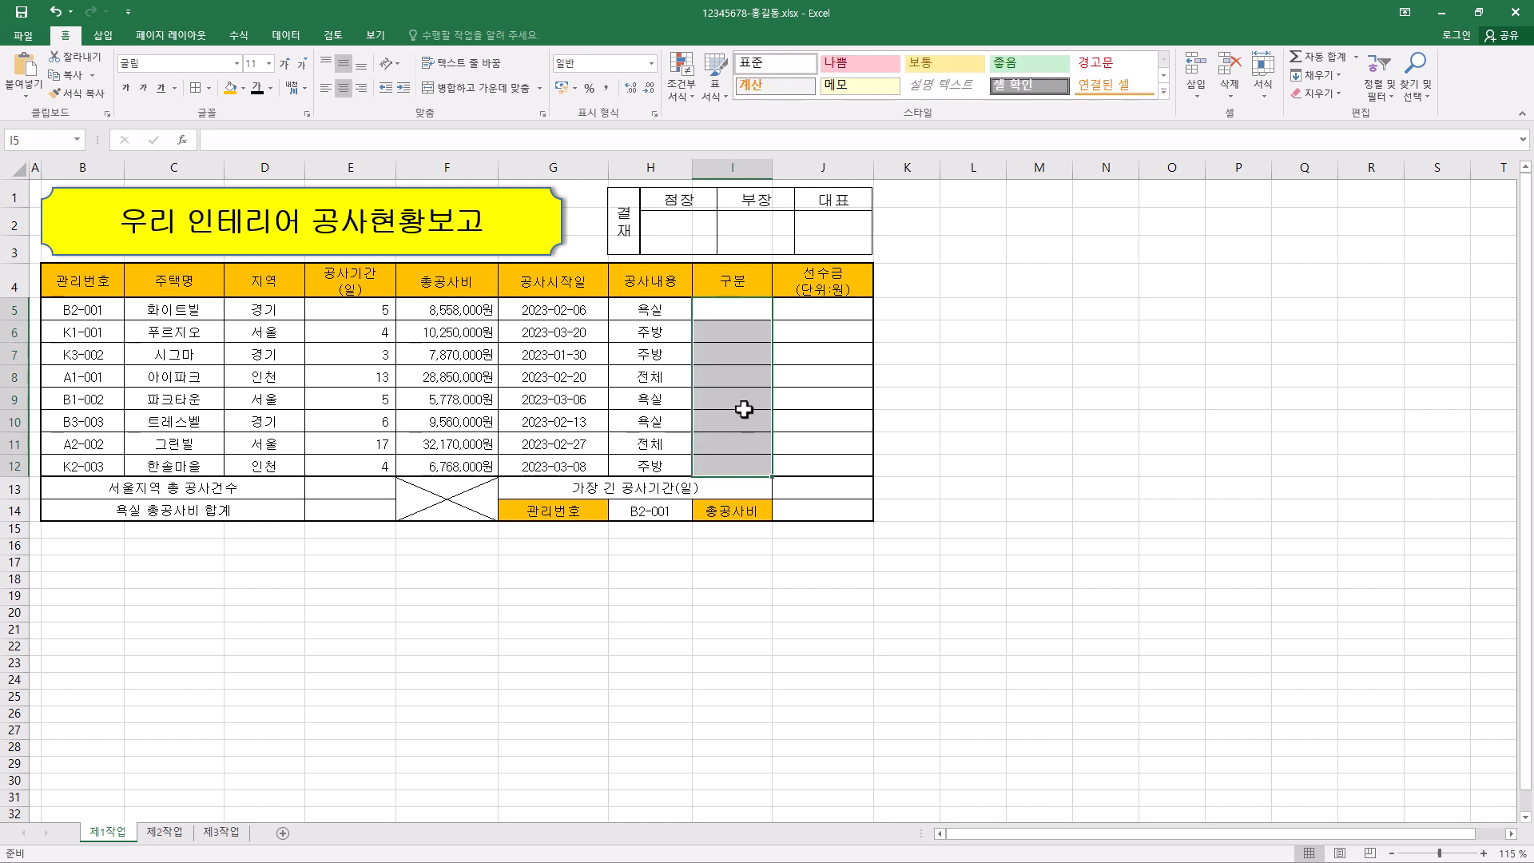
{"action": "left_click", "coordinate": [237, 142]}
{"action": "type", "text": "="}
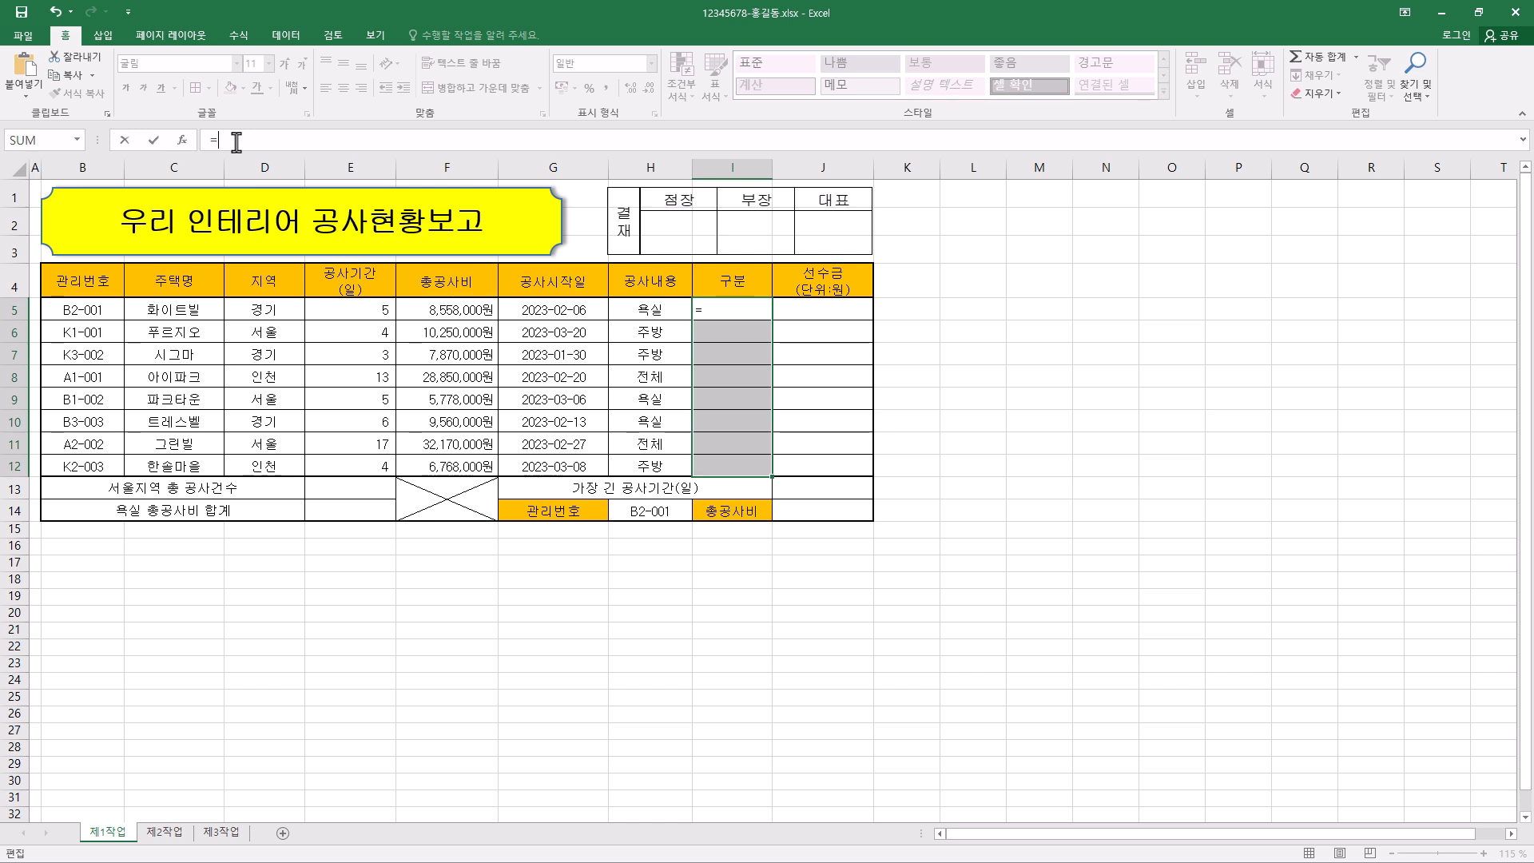
{"action": "type", "text": "MID"}
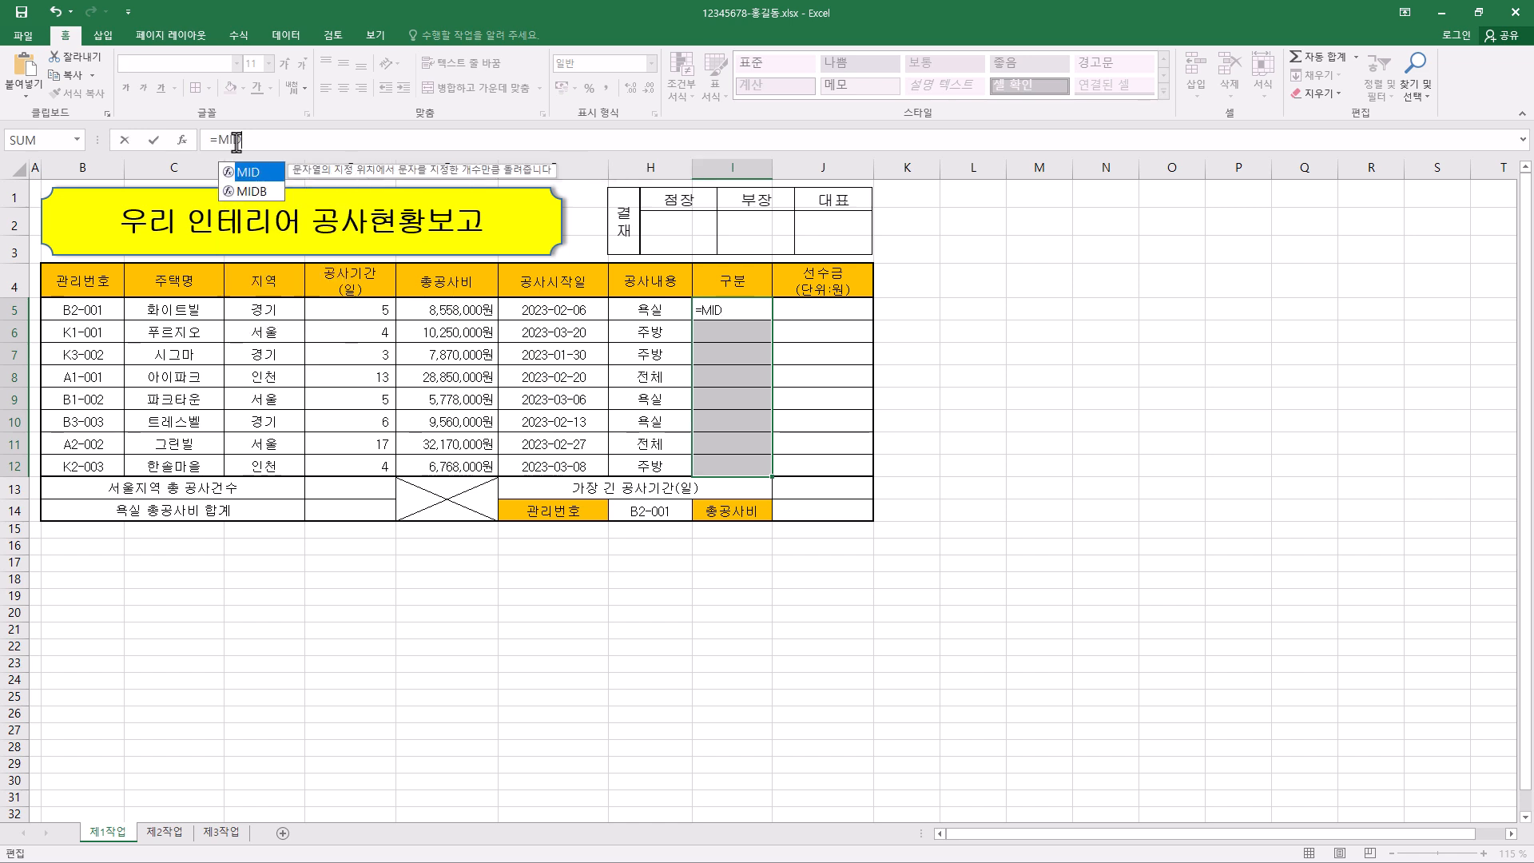
{"action": "type", "text": "("}
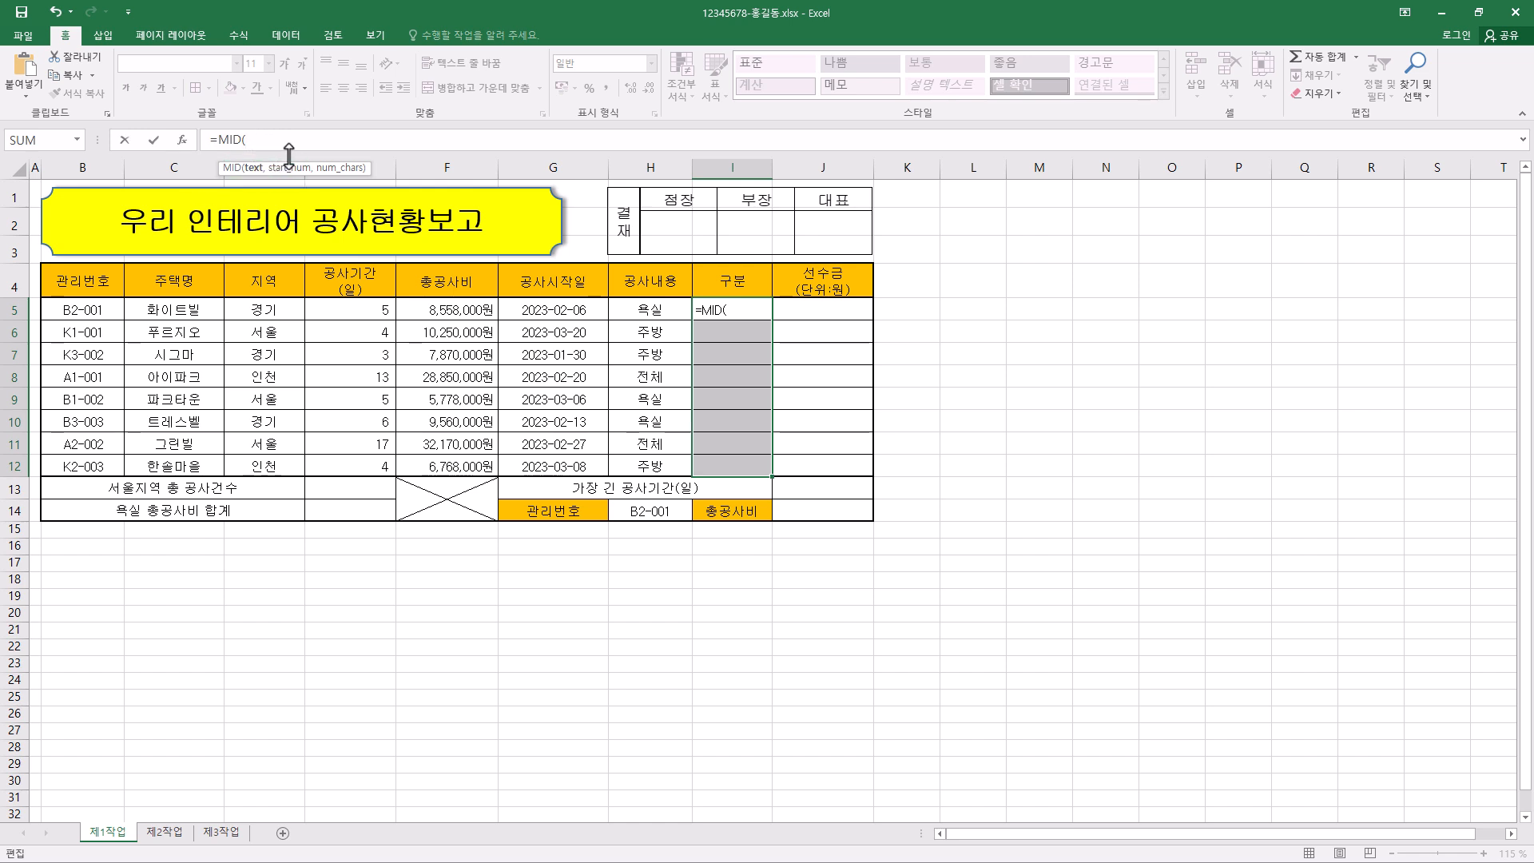
{"action": "left_click", "coordinate": [96, 309]}
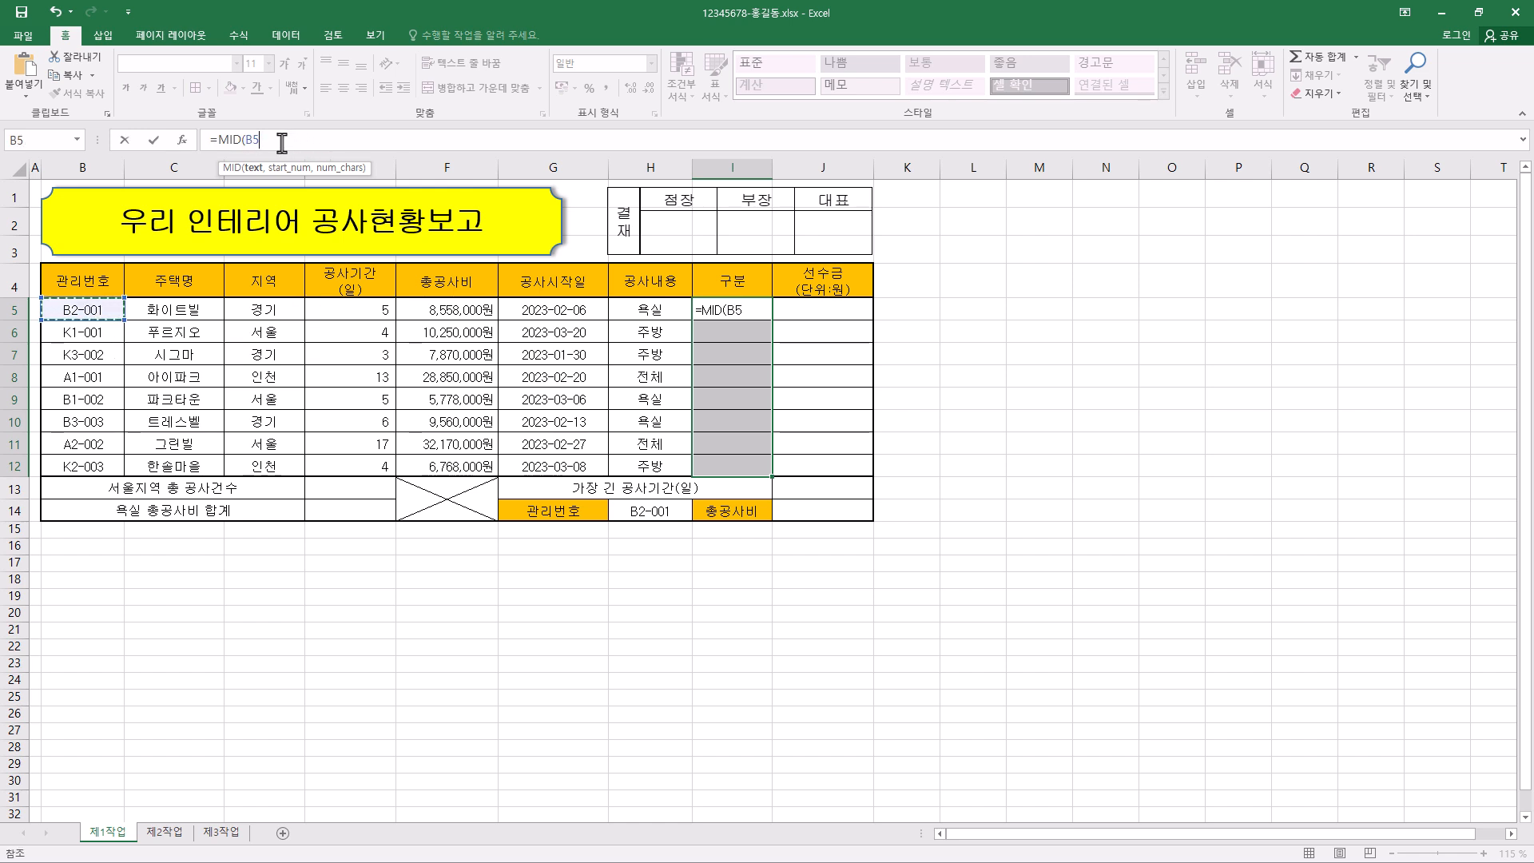
- Complete the MID function arguments with Start_num 2 and Num_chars 1, and fill the formula through I5:I12
{"action": "left_click", "coordinate": [183, 140]}
{"action": "left_click_drag", "start_coordinate": [983, 275], "coordinate": [439, 258]}
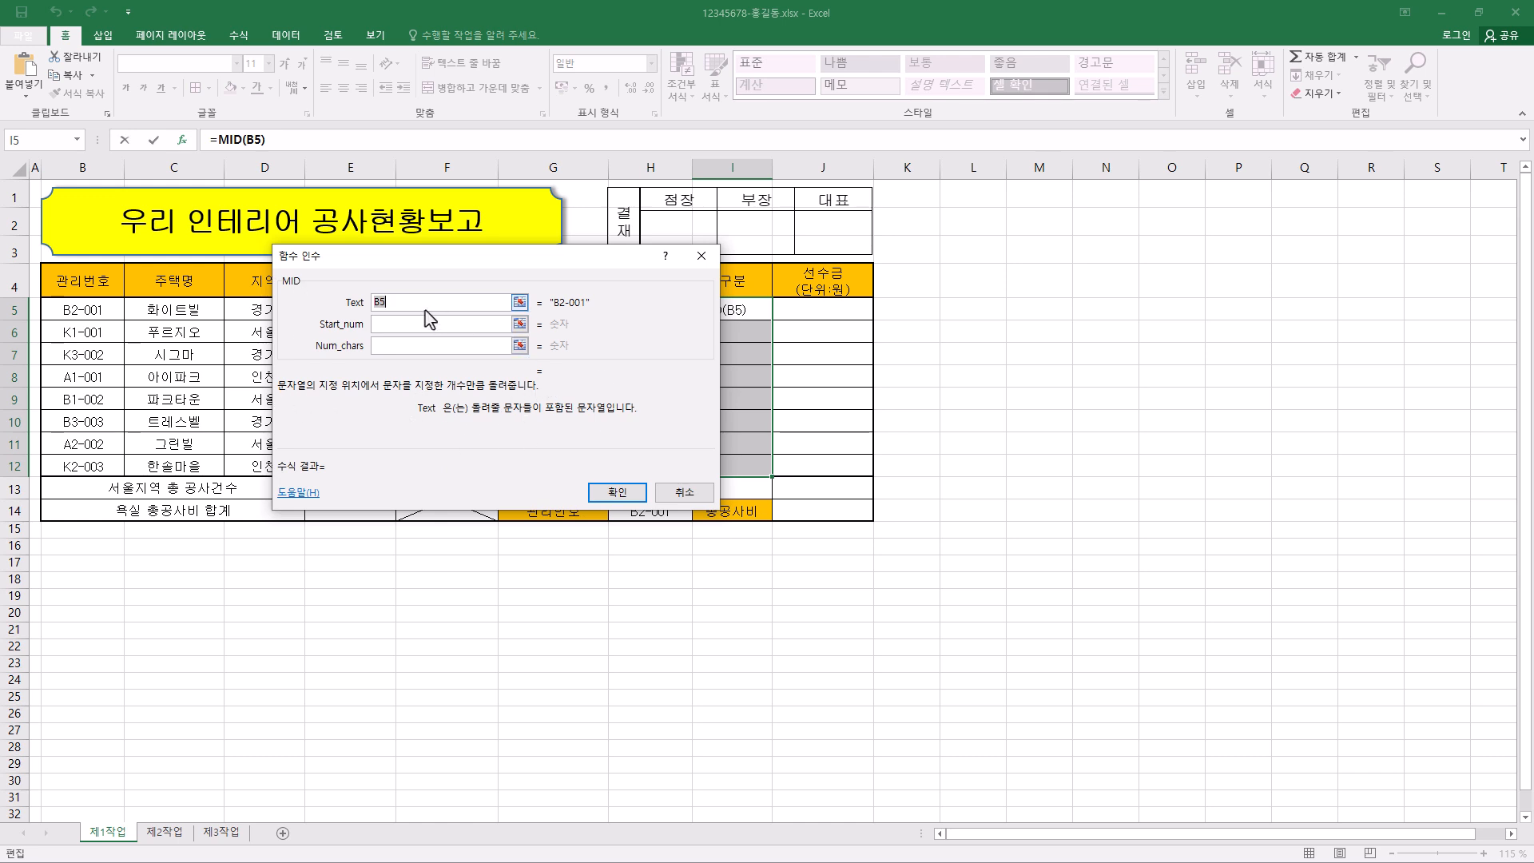
{"action": "left_click", "coordinate": [401, 330]}
{"action": "left_click", "coordinate": [405, 330]}
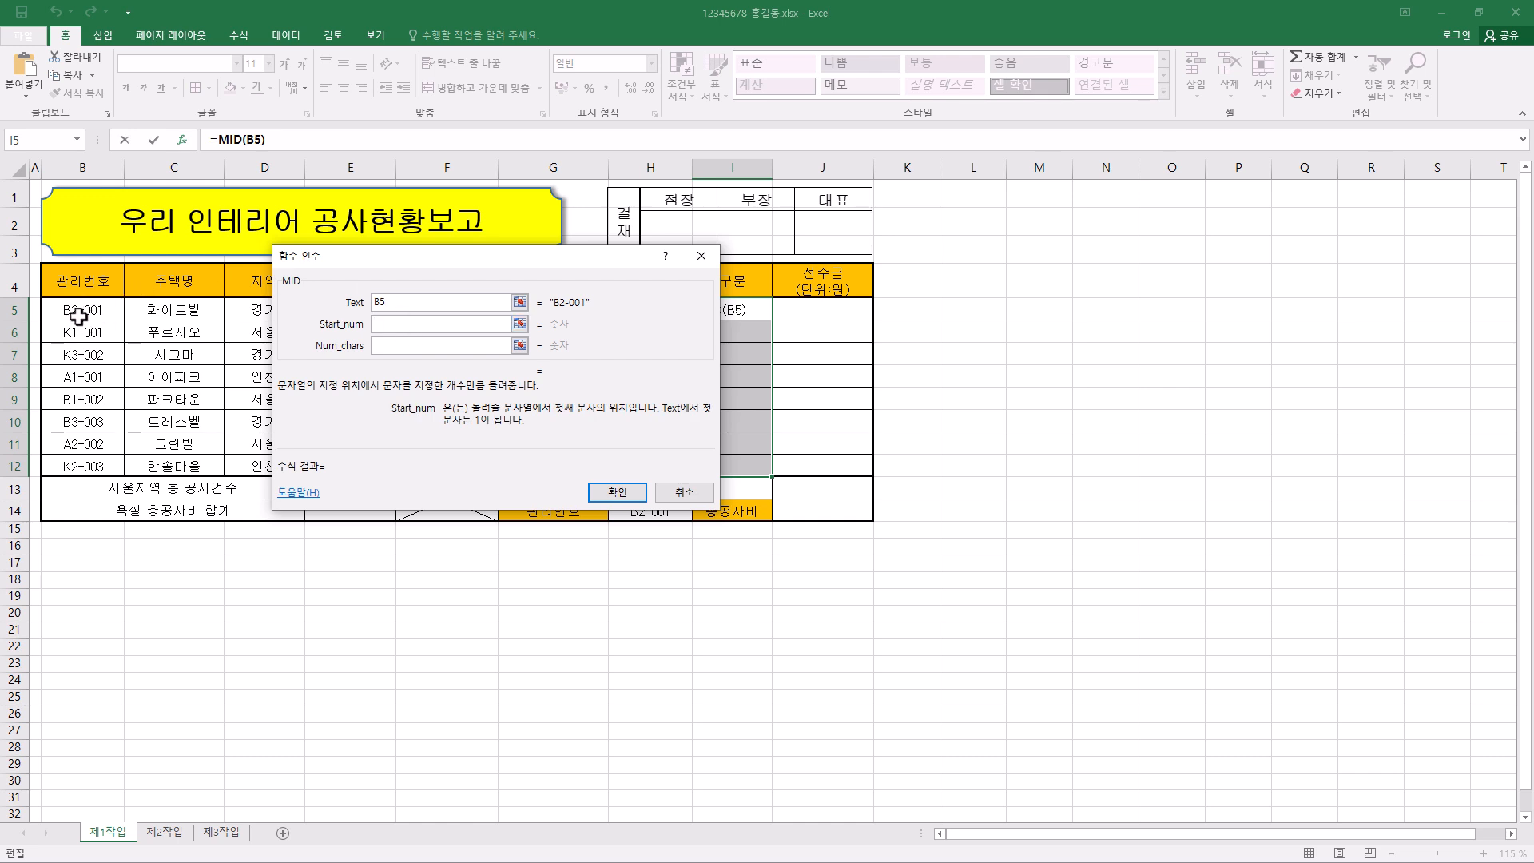
{"action": "left_click", "coordinate": [404, 324]}
{"action": "type", "text": "2"}
{"action": "left_click", "coordinate": [417, 346]}
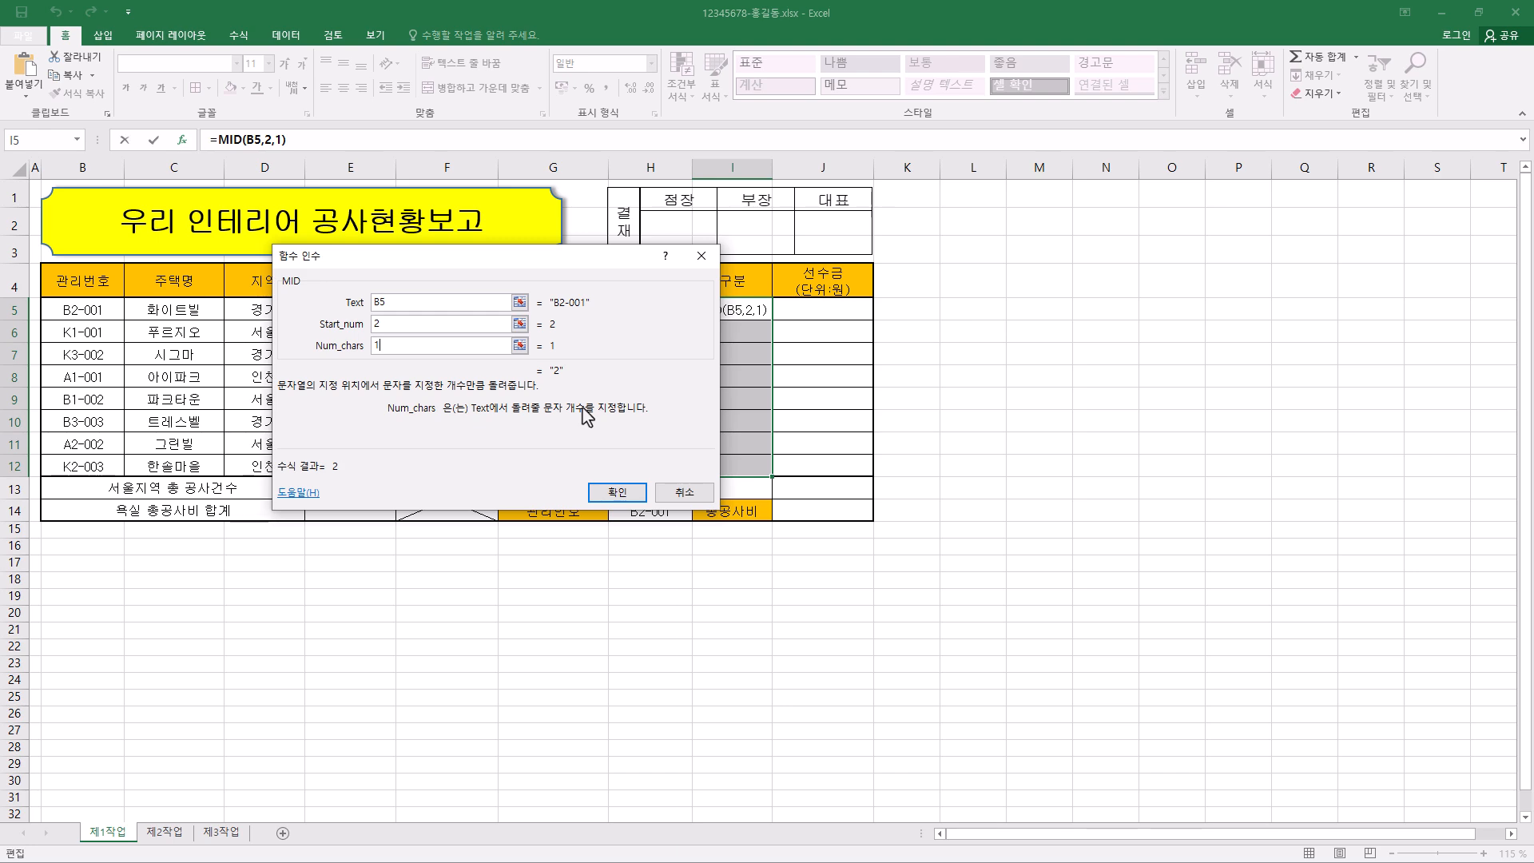
{"action": "left_click", "coordinate": [638, 492], "text": "ctrl"}
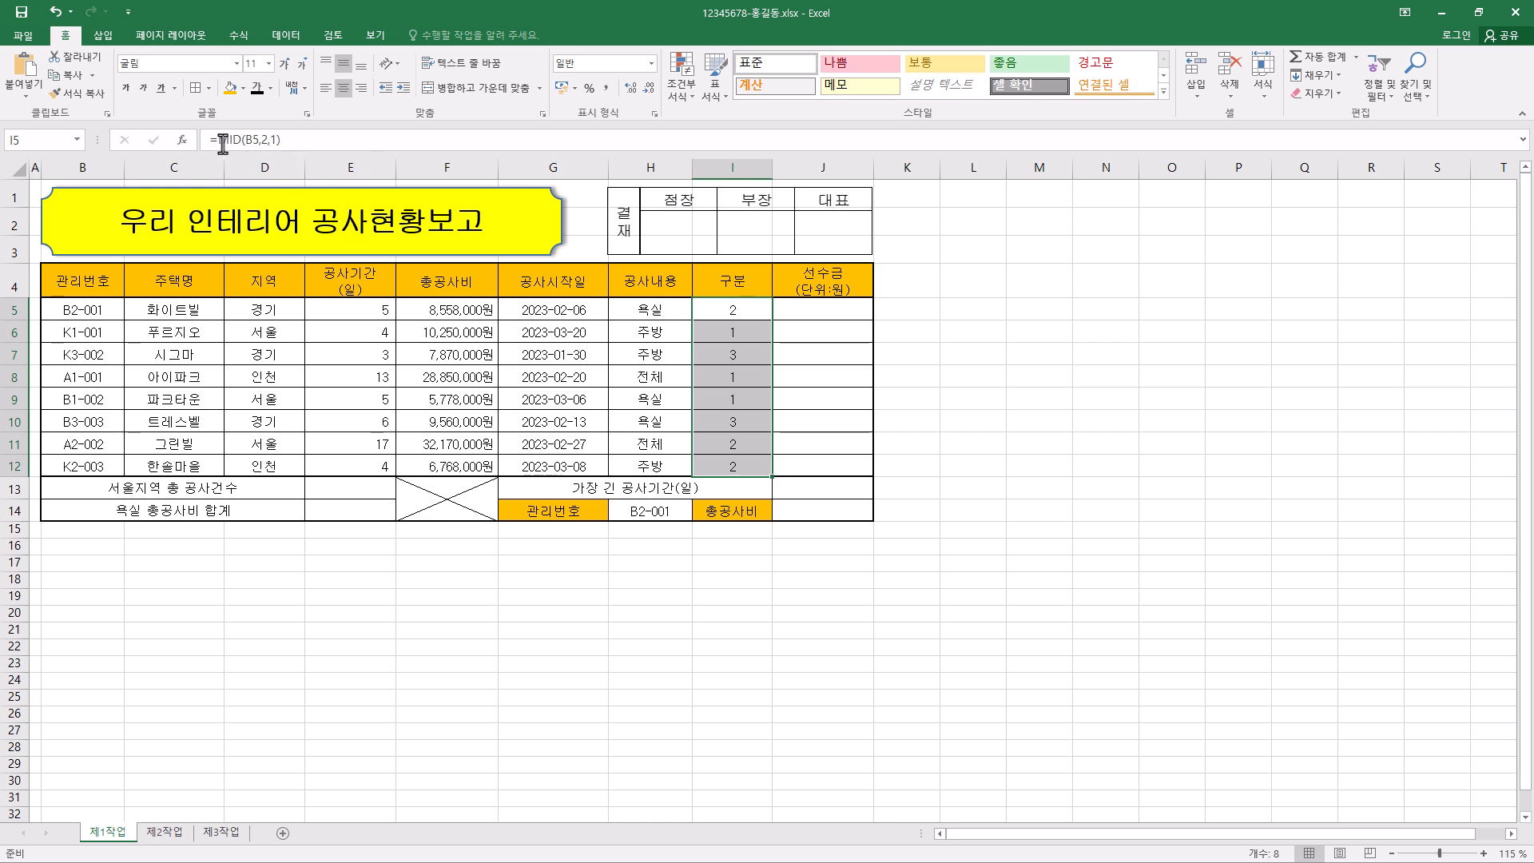
- Cut MID(B5,2,1) out of the I5:I12 formula, start a CHOOSE function instead, and paste the cut text as its Index_num
{"action": "left_click_drag", "start_coordinate": [218, 140], "coordinate": [346, 140]}
{"action": "right_click", "coordinate": [266, 140]}
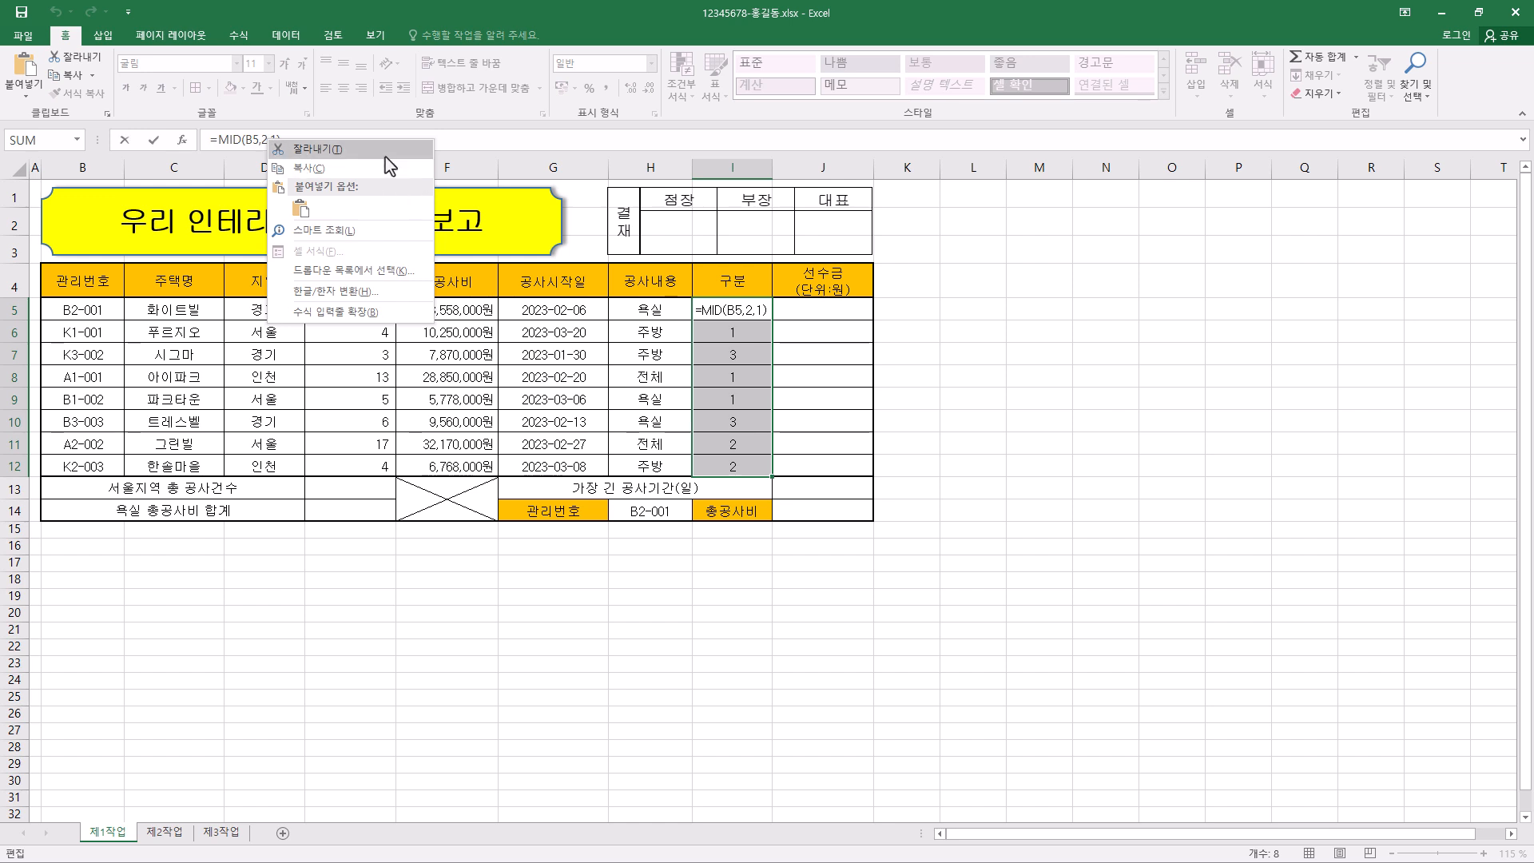
{"action": "left_click", "coordinate": [314, 149]}
{"action": "type", "text": "CHOOSE("}
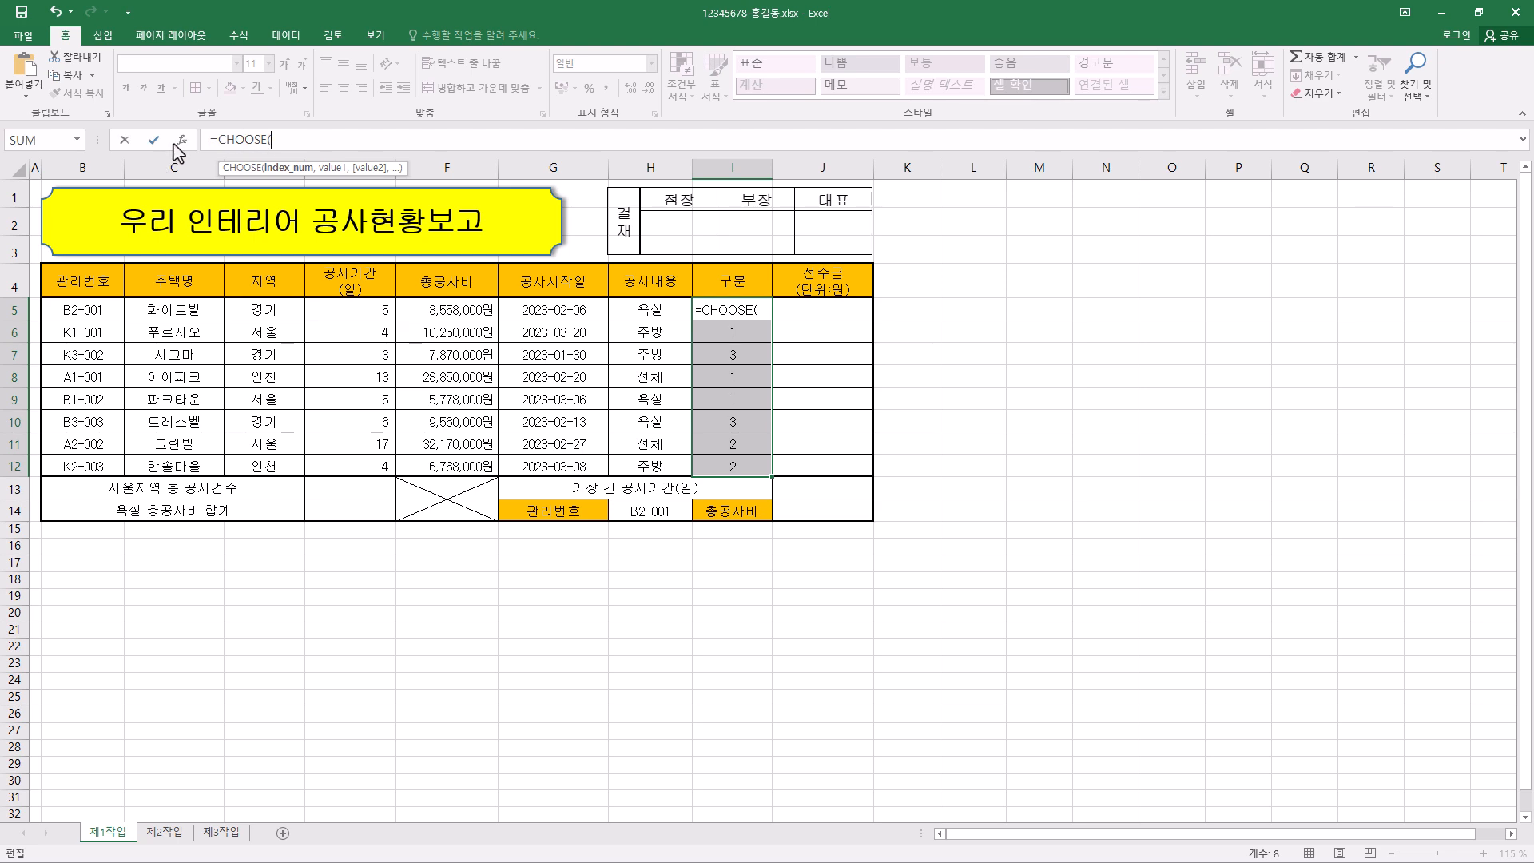
{"action": "left_click", "coordinate": [182, 141]}
{"action": "left_click_drag", "start_coordinate": [666, 215], "coordinate": [670, 212]}
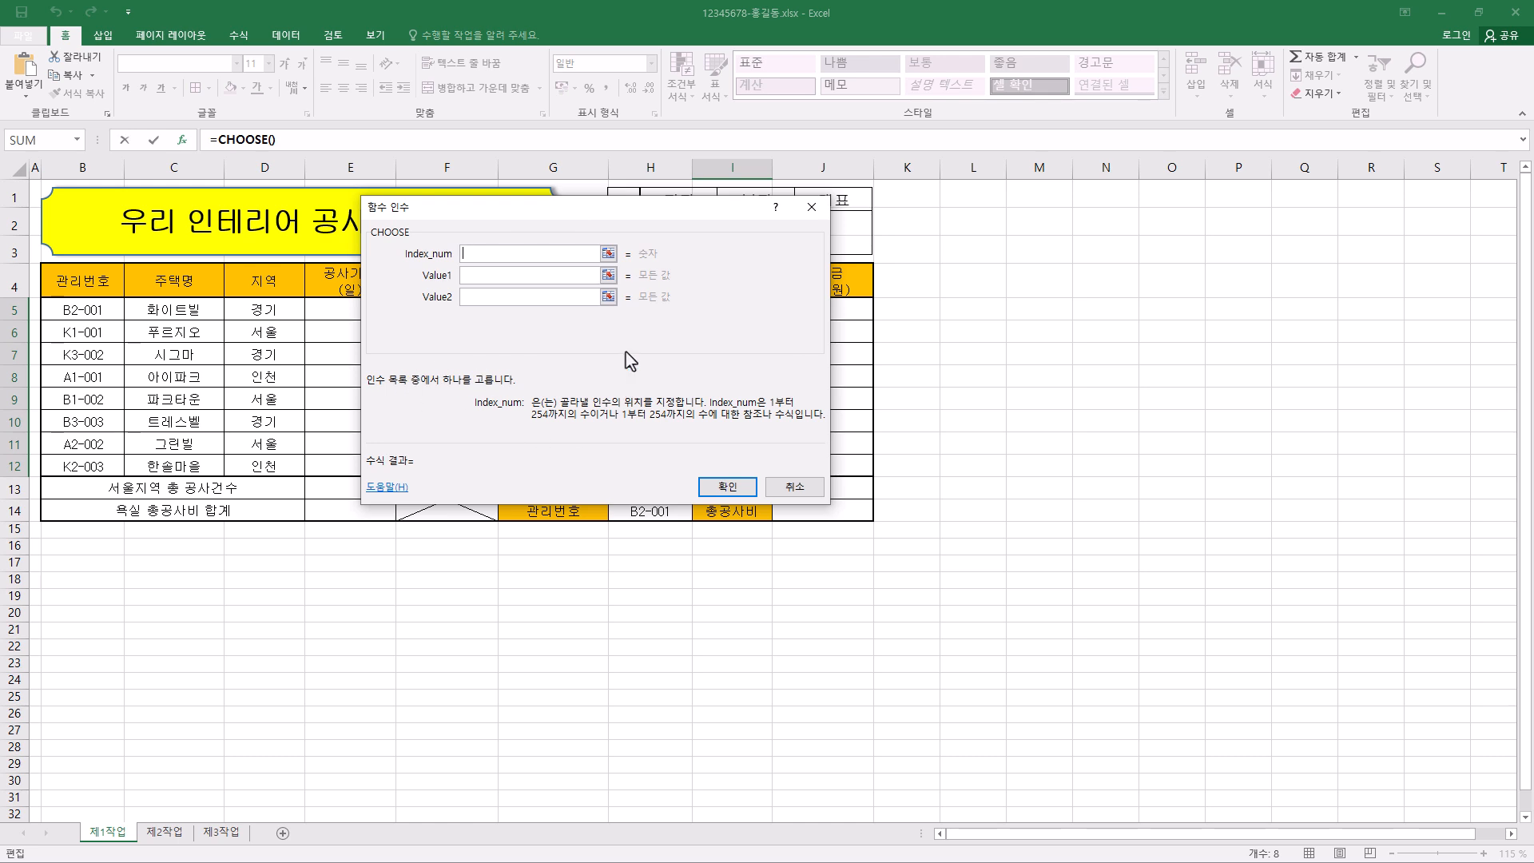
{"action": "left_click", "coordinate": [498, 275]}
{"action": "left_click", "coordinate": [497, 297]}
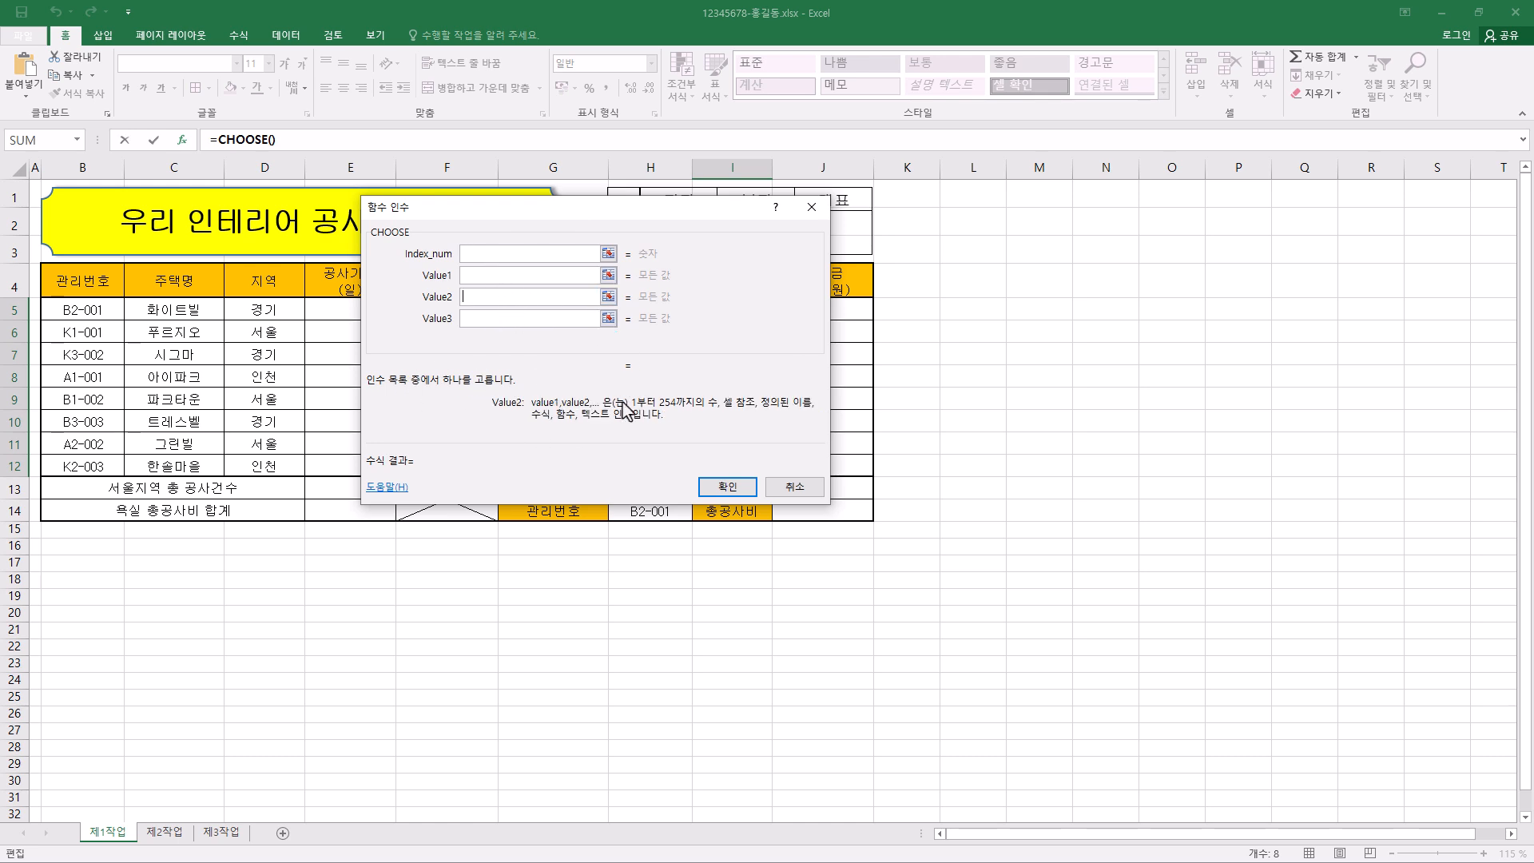
{"action": "left_click", "coordinate": [517, 260]}
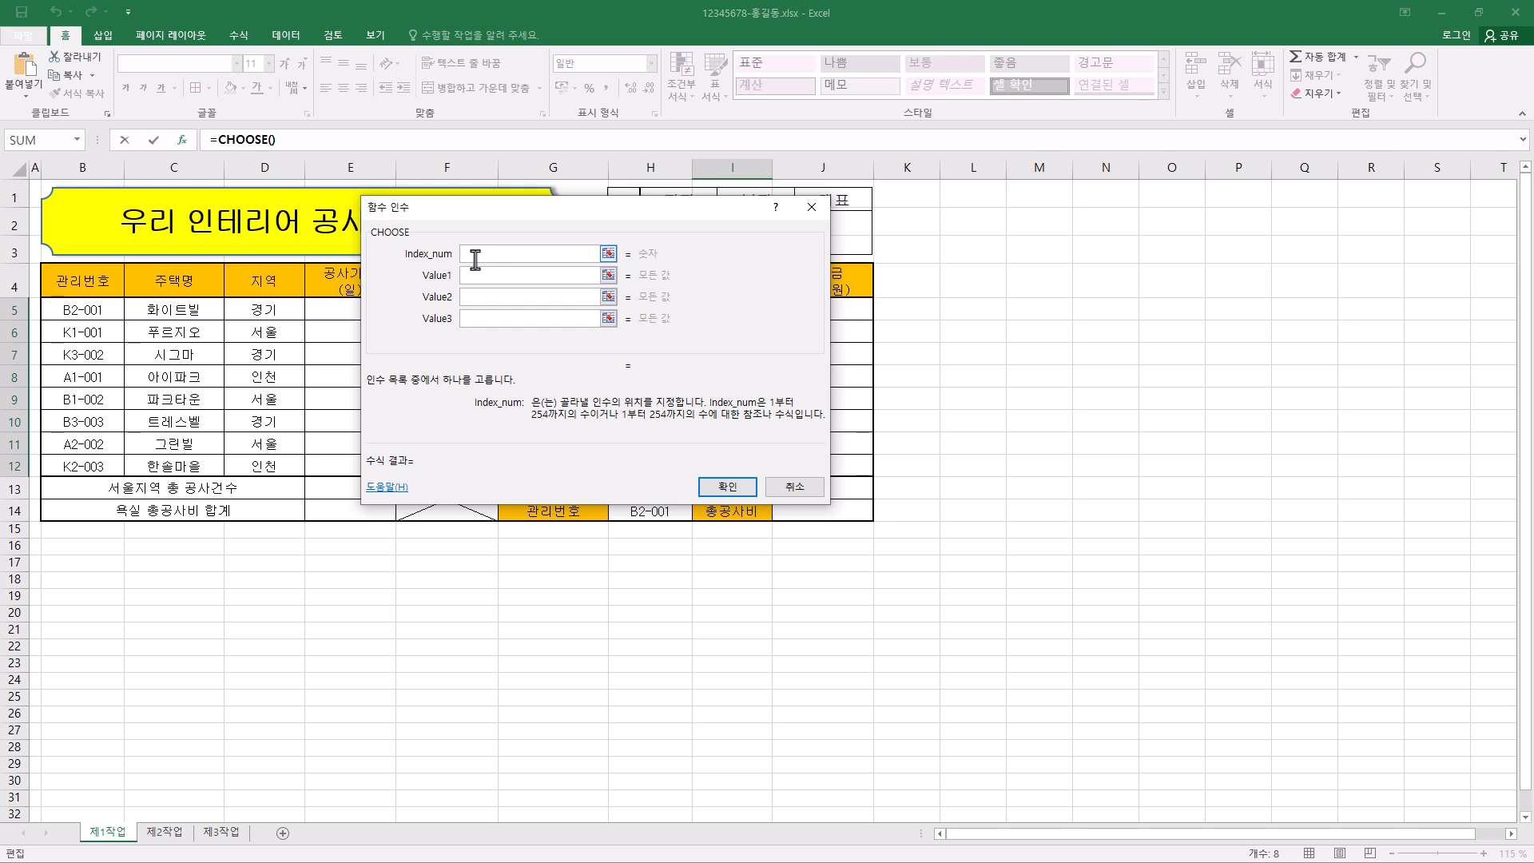
{"action": "right_click", "coordinate": [477, 256]}
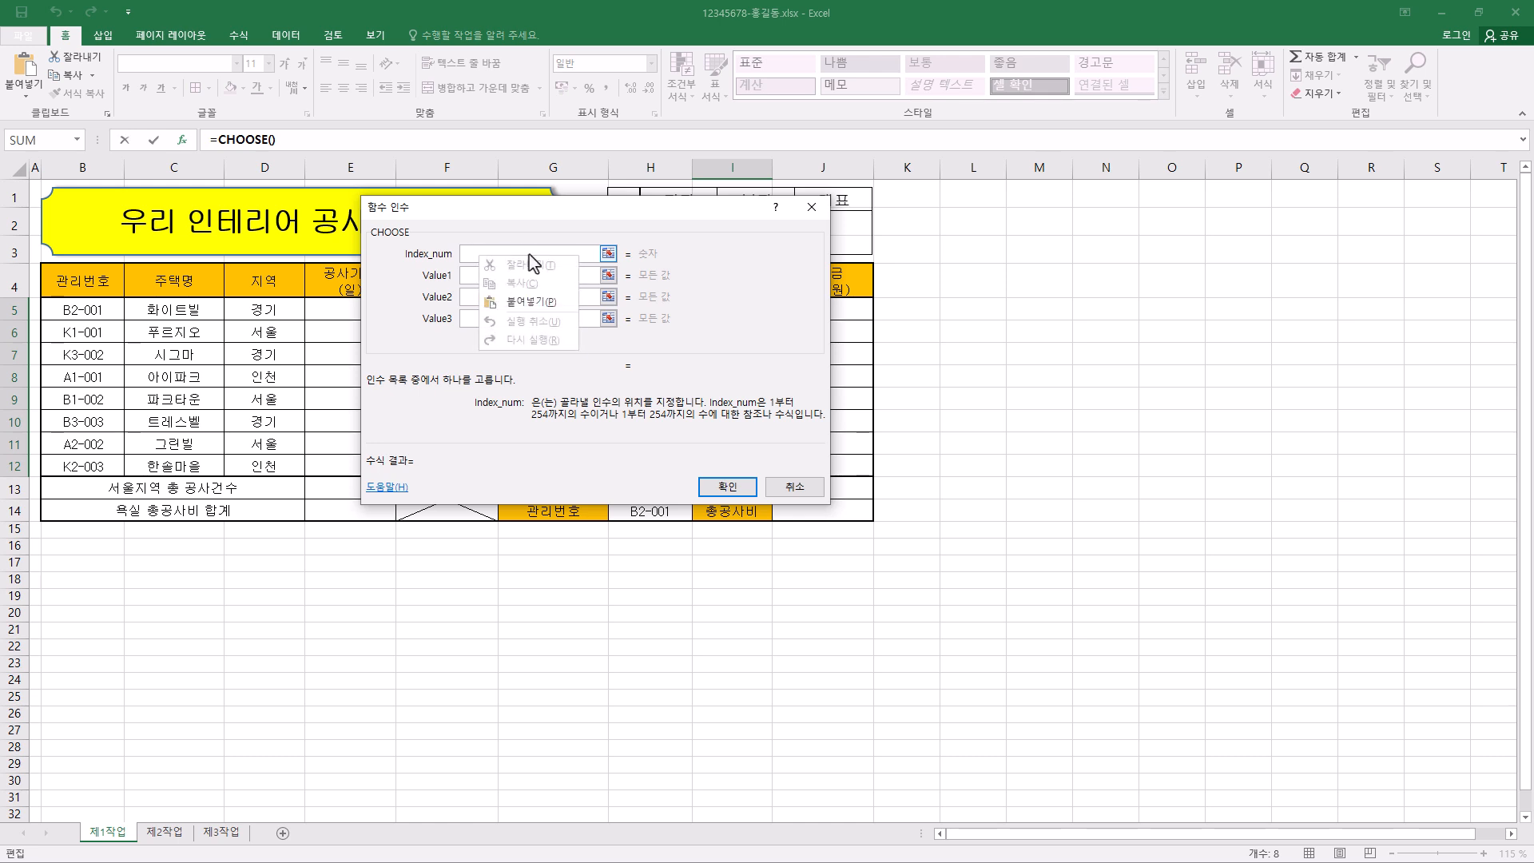
{"action": "left_click", "coordinate": [534, 302]}
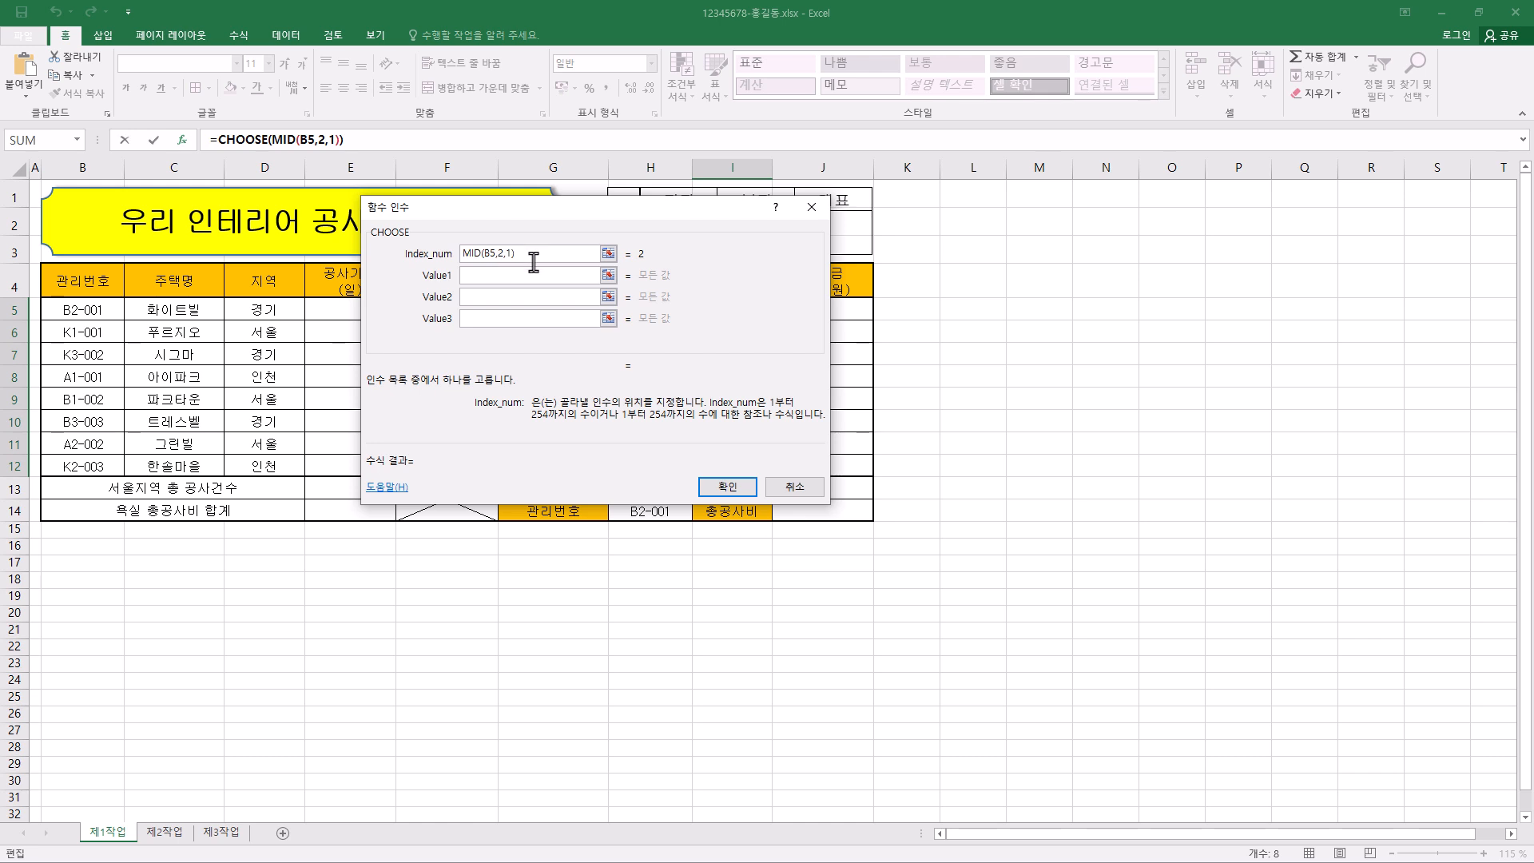
- Set the CHOOSE function's Value1 to "아파트" and Value2 to "빌라"
{"action": "left_click", "coordinate": [513, 278]}
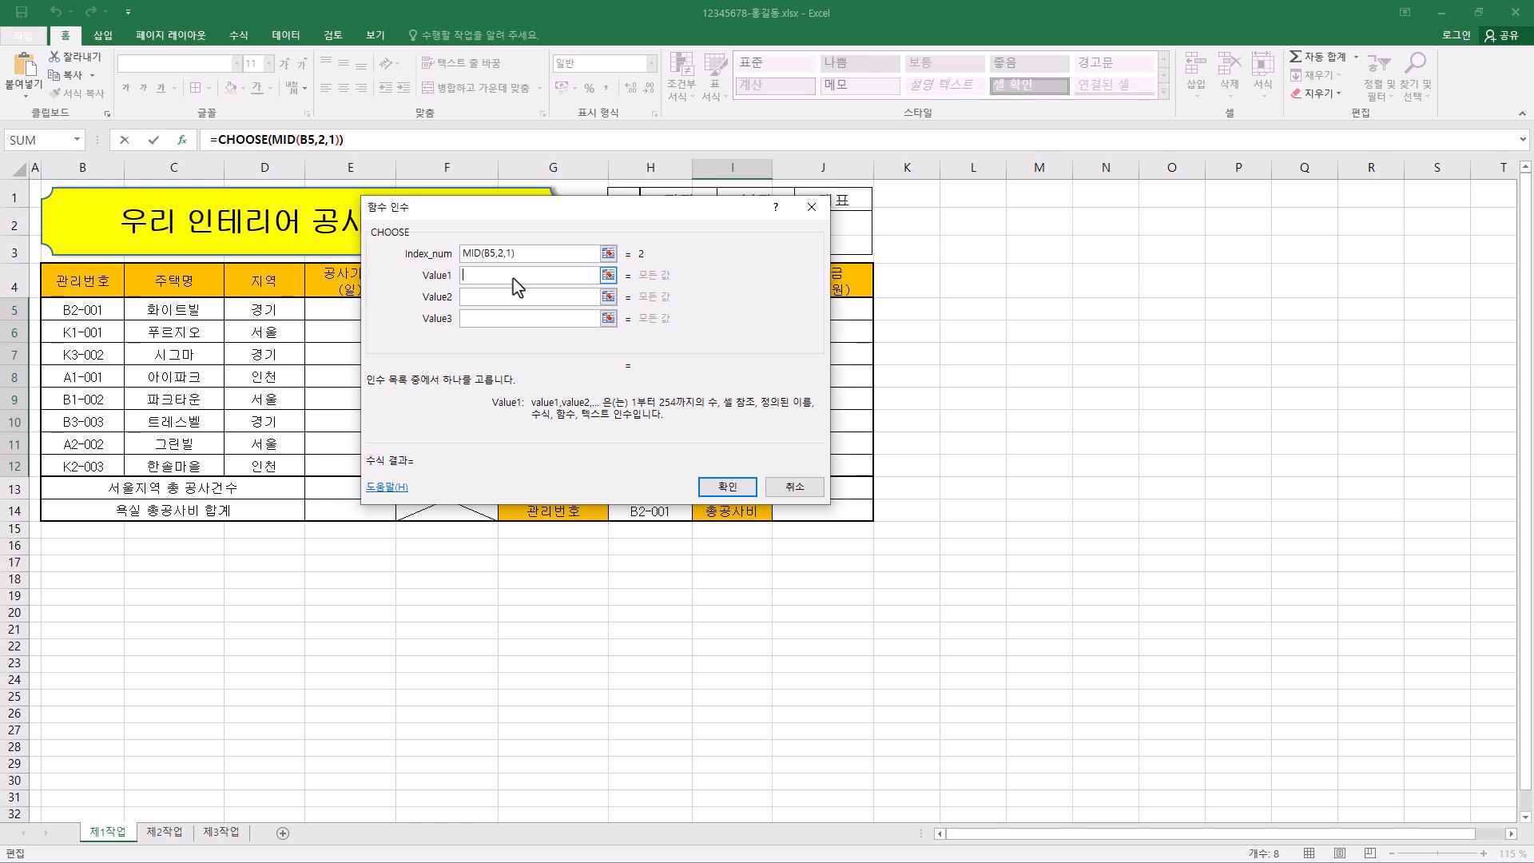
{"action": "type", "text": "아파트"}
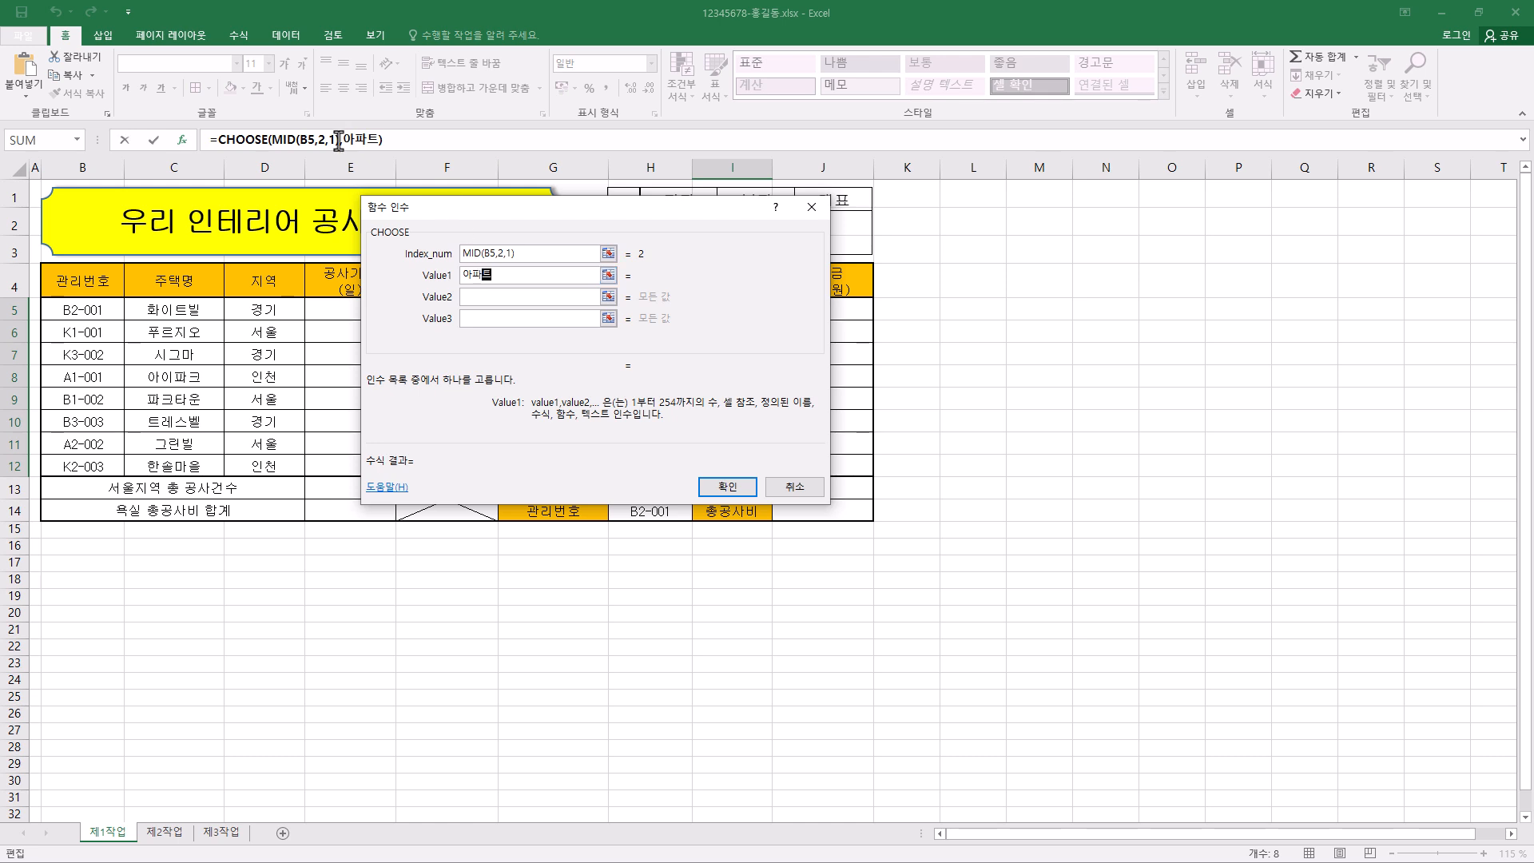
{"action": "left_click", "coordinate": [512, 296]}
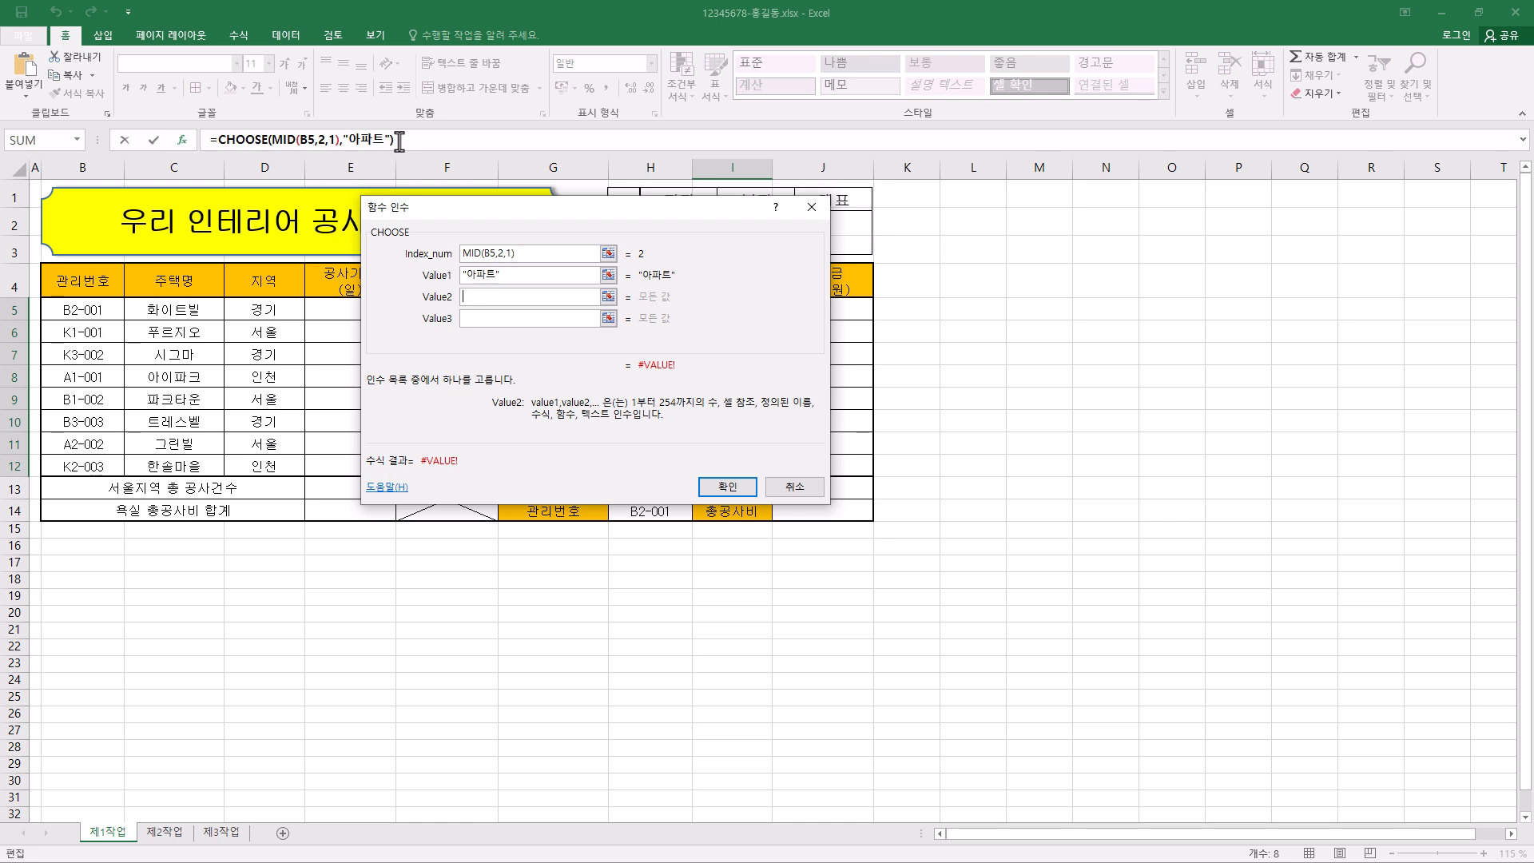
{"action": "left_click", "coordinate": [480, 296]}
{"action": "type", "text": "빌ㄹ"}
- Set the CHOOSE function's Value3 to "오피스텔" and fill the completed formula through I5:I12
{"action": "left_click", "coordinate": [505, 323]}
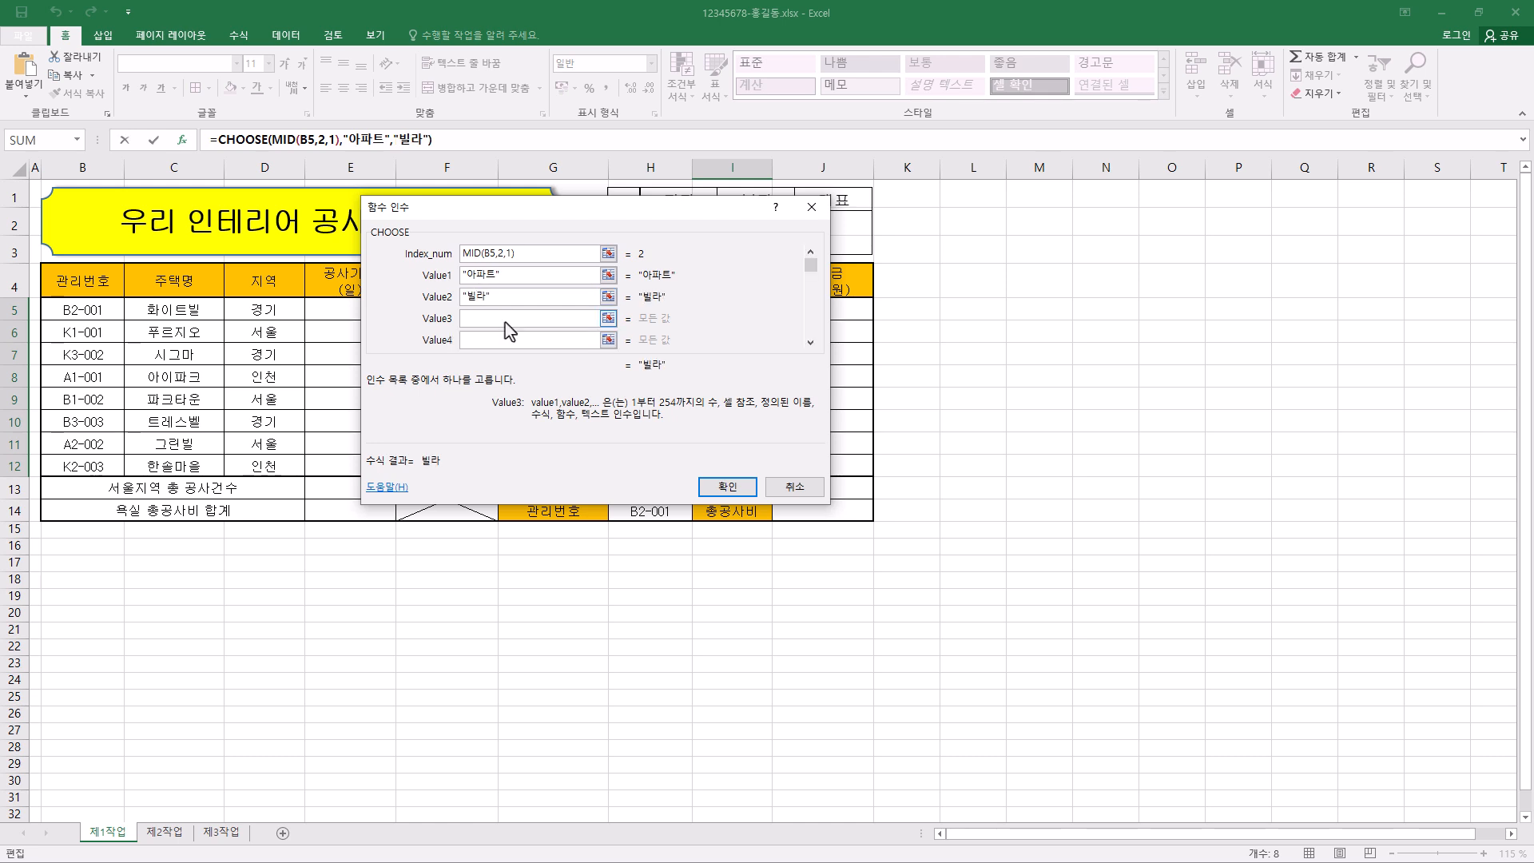
{"action": "type", "text": "오피스테"}
{"action": "left_click", "coordinate": [508, 339]}
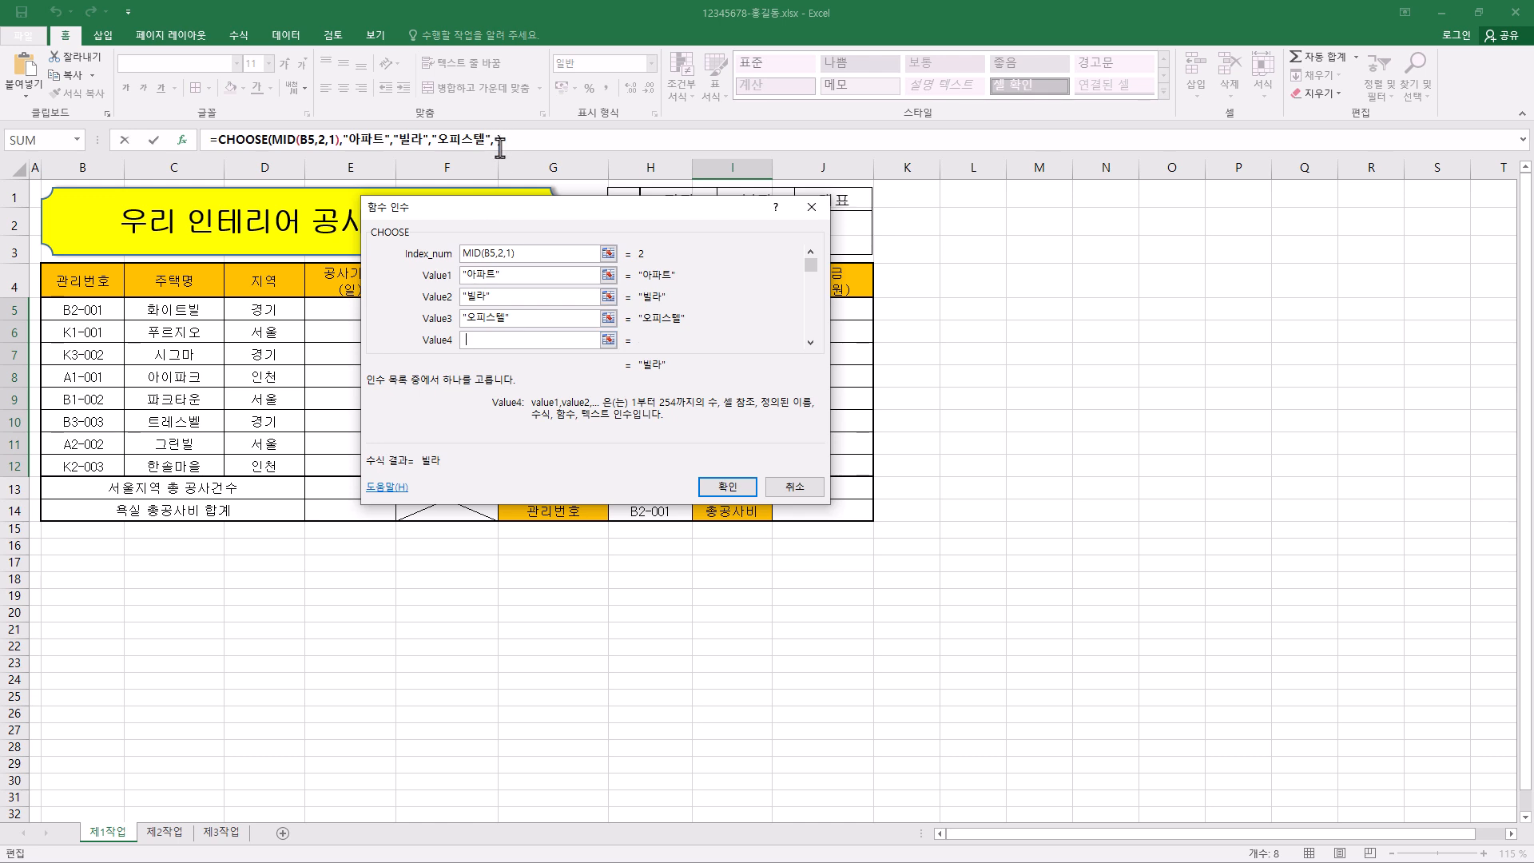
{"action": "left_click", "coordinate": [531, 319]}
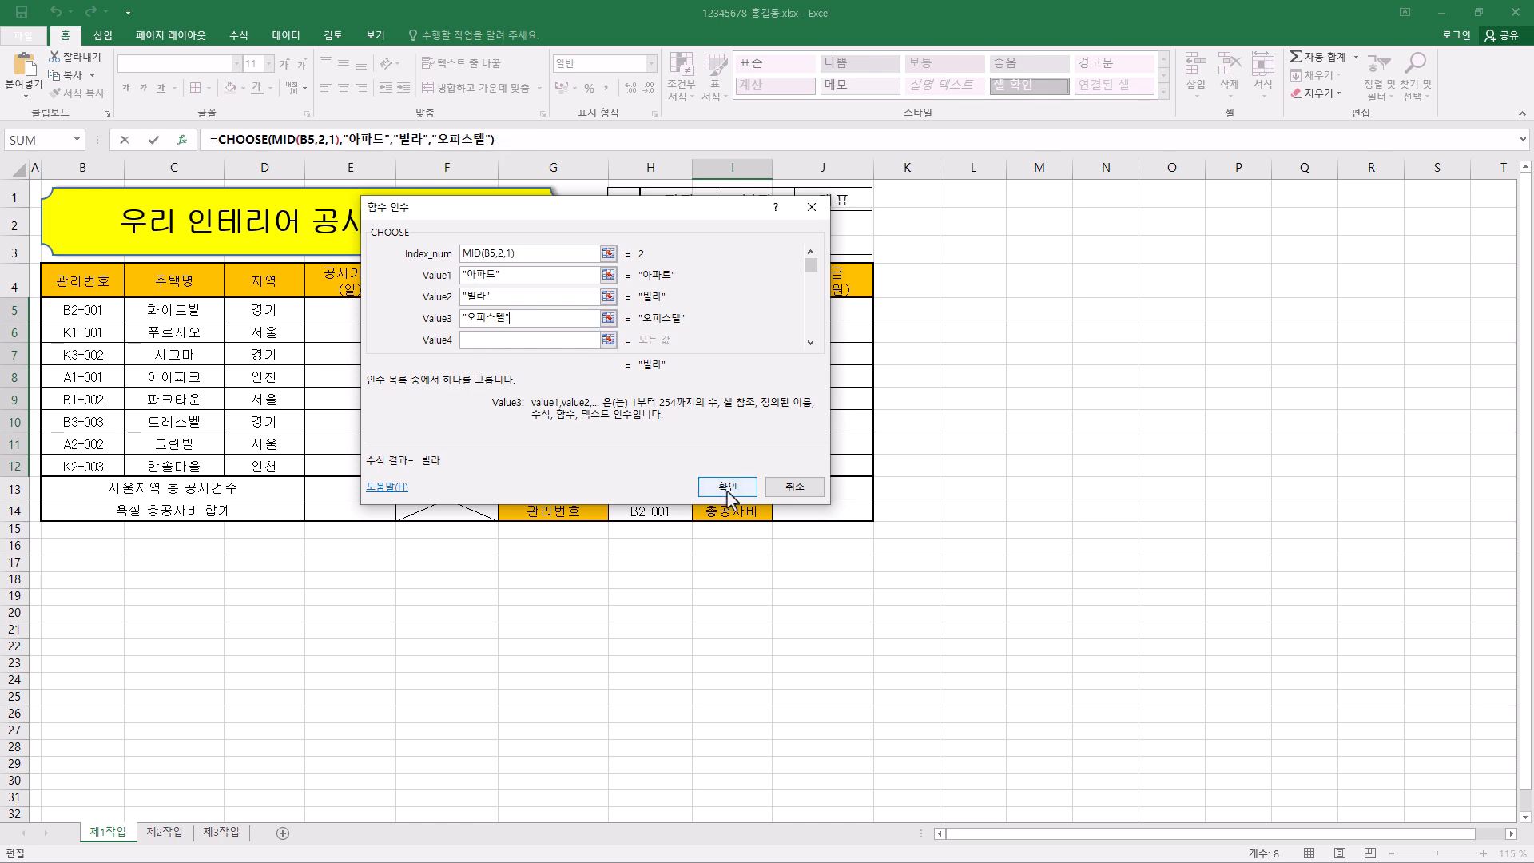
{"action": "left_click_drag", "start_coordinate": [685, 218], "coordinate": [501, 279]}
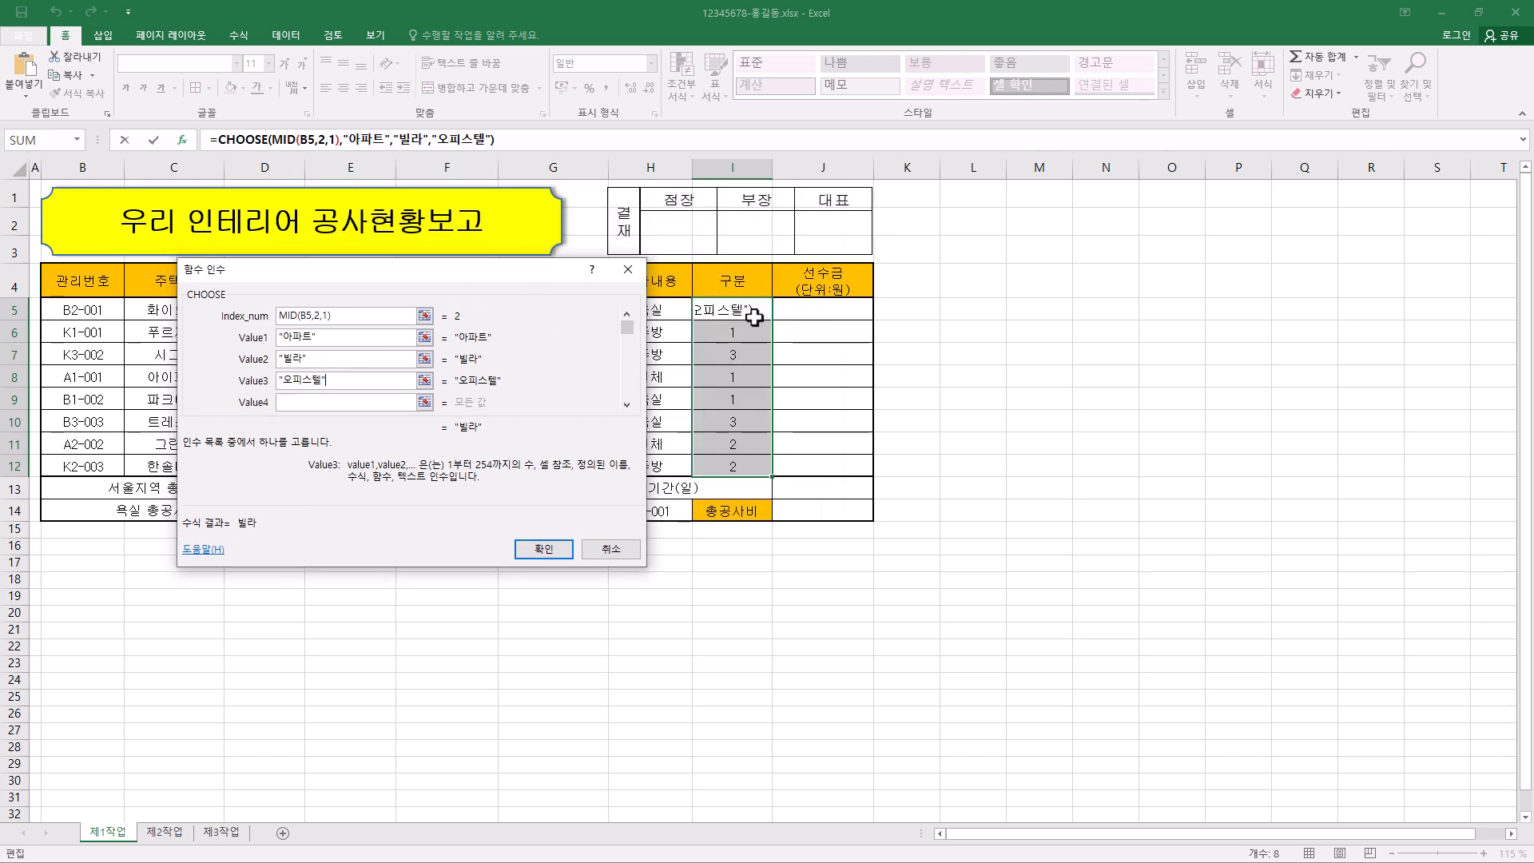
{"action": "left_click", "coordinate": [556, 557], "text": "ctrl"}
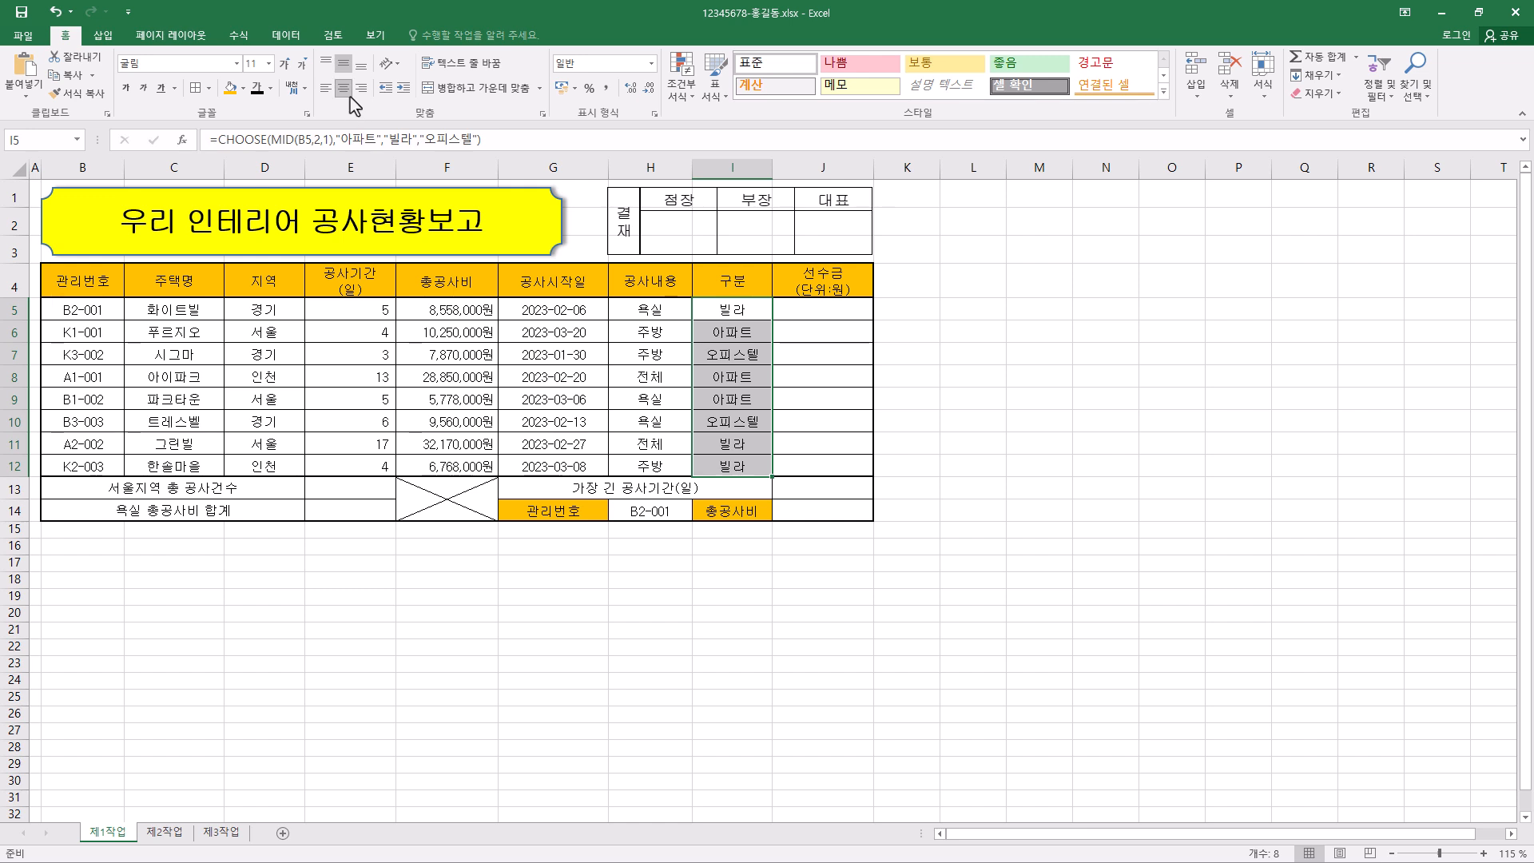
{"action": "key", "text": "alt+Tab"}
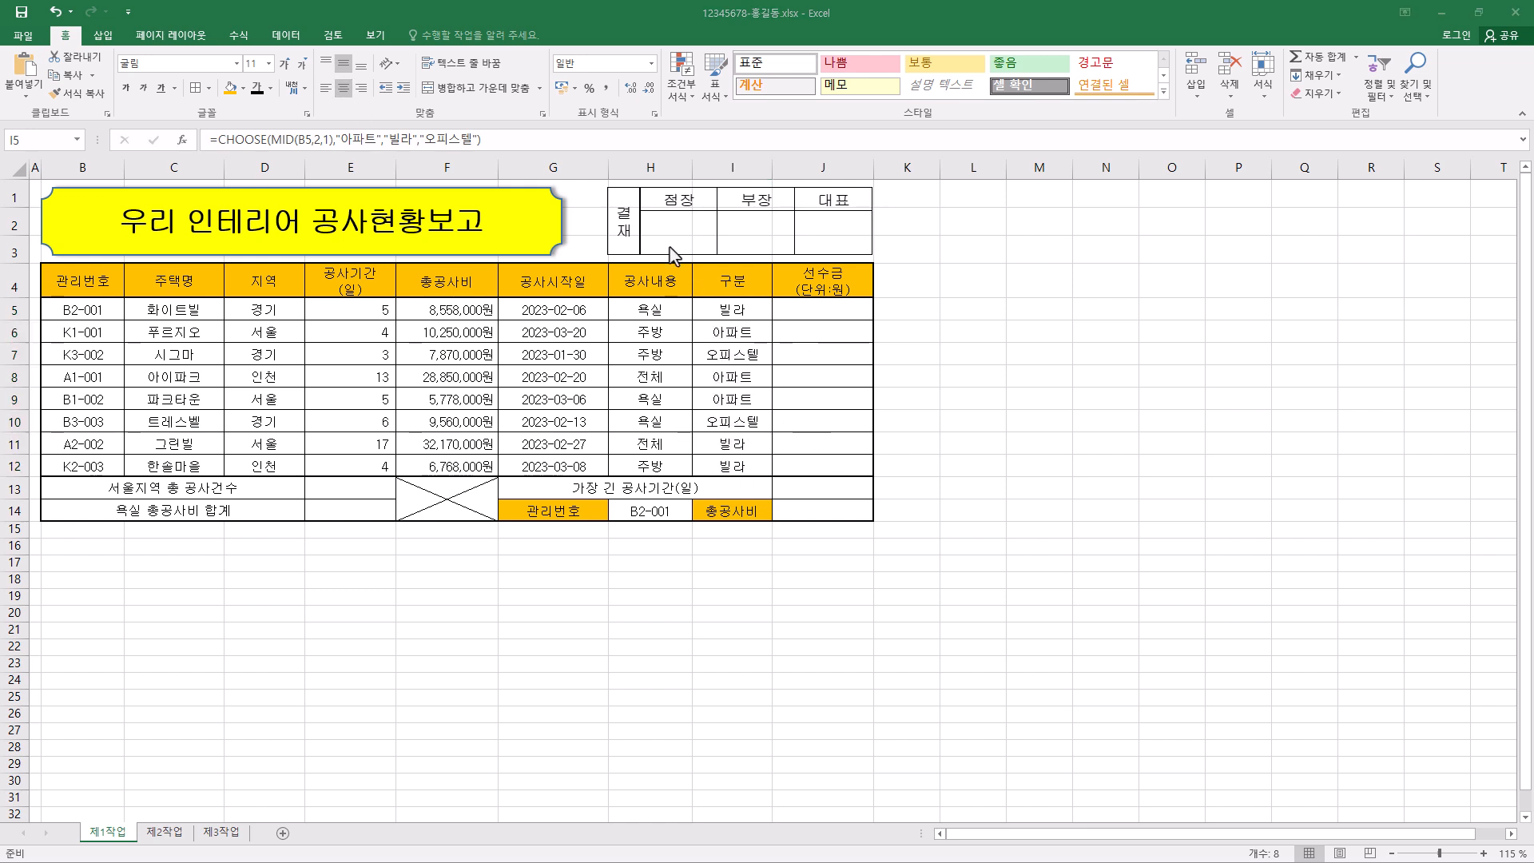
{"action": "key", "text": "alt+Tab"}
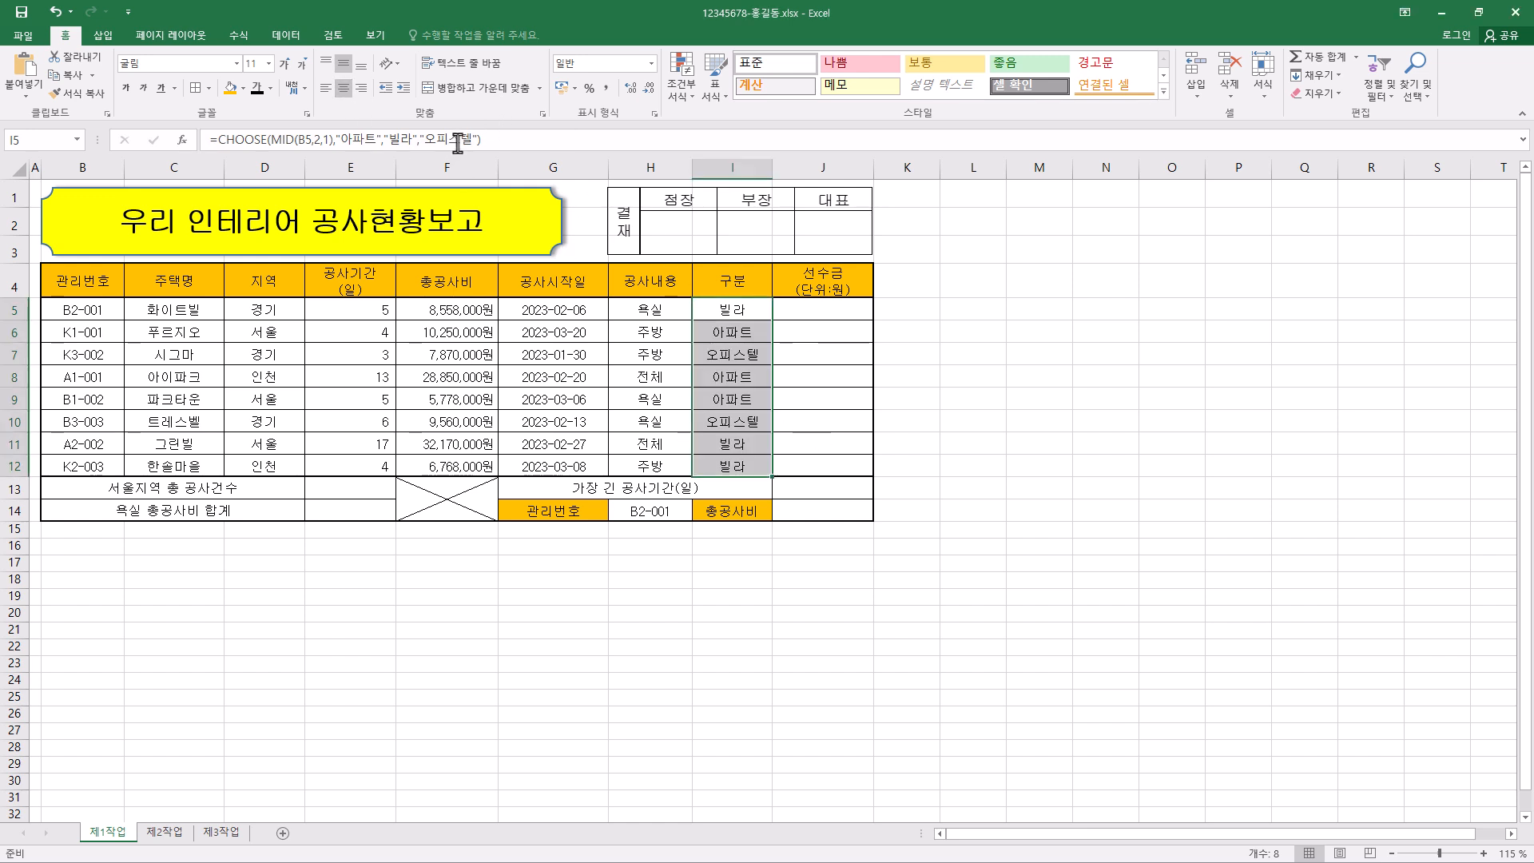
- Delete the arguments of the CHOOSE formula in I5 and write MID(B5,2,1) directly as its index_num
{"action": "left_click", "coordinate": [480, 139]}
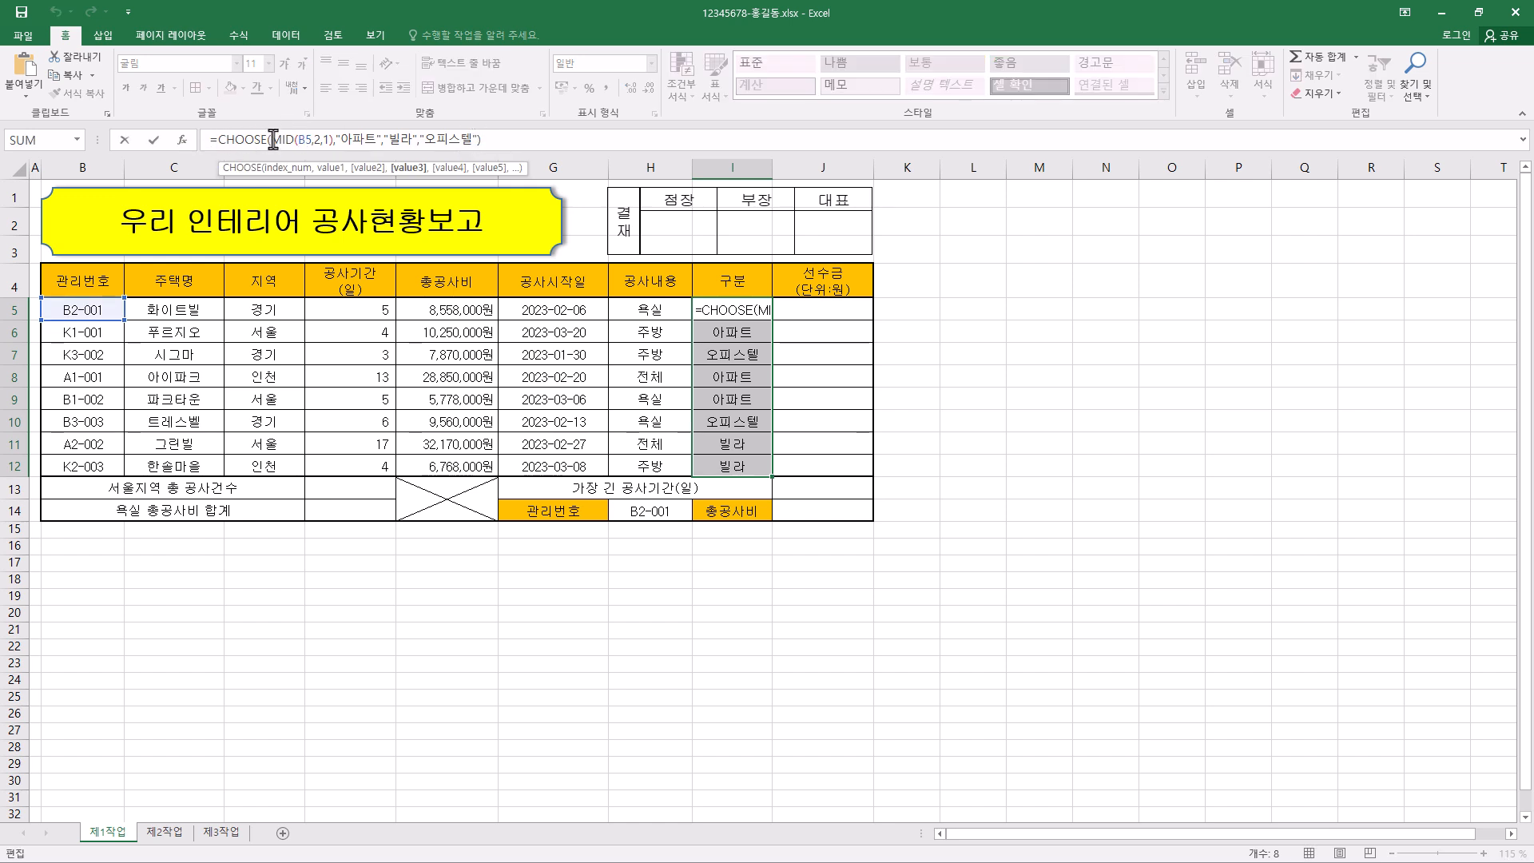
{"action": "left_click_drag", "start_coordinate": [272, 139], "coordinate": [527, 140]}
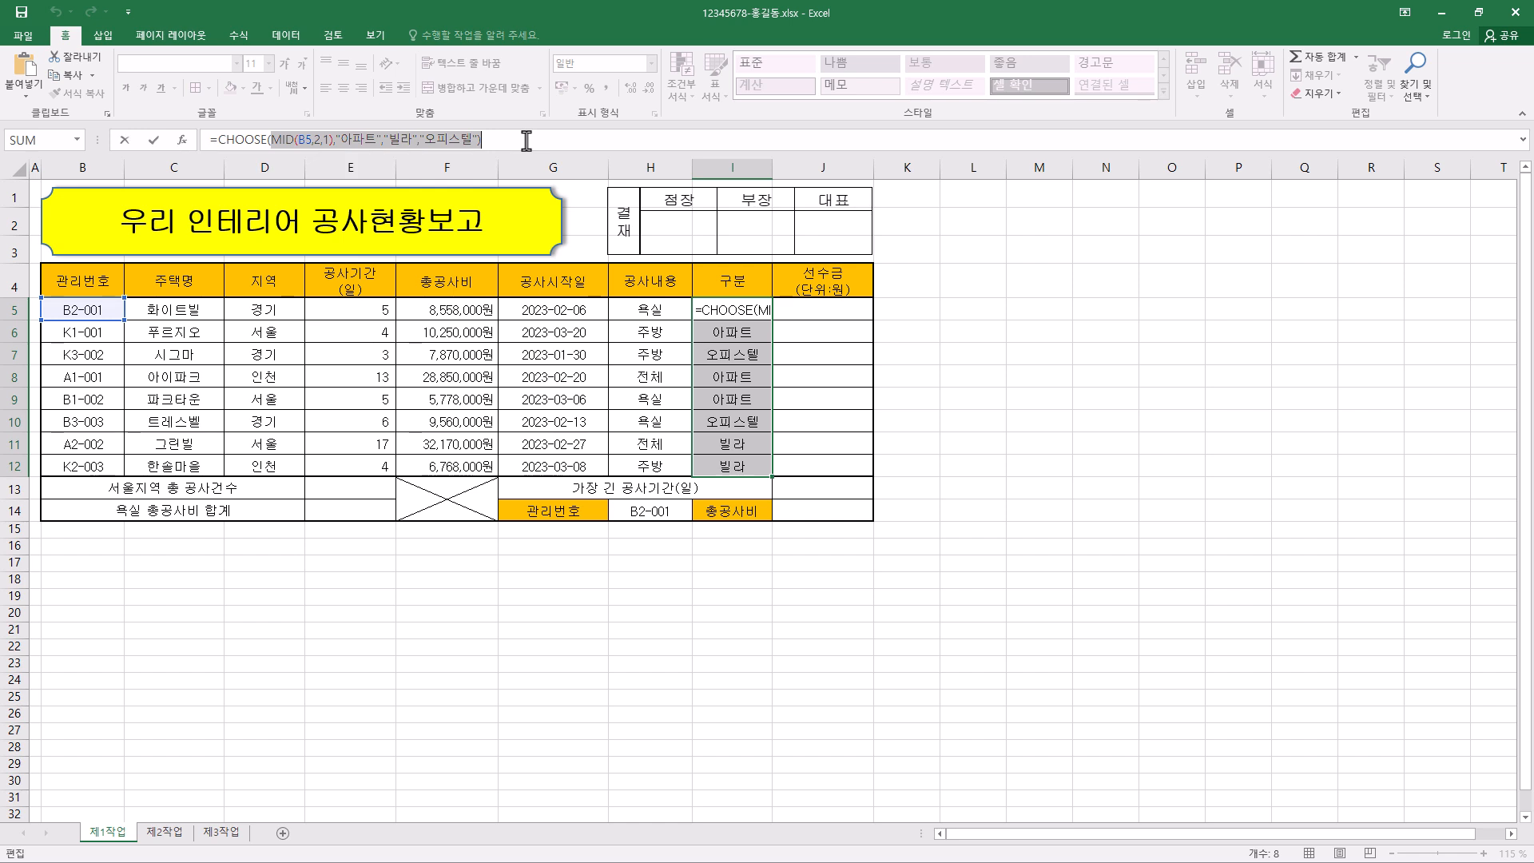
{"action": "key", "text": "BackSpace"}
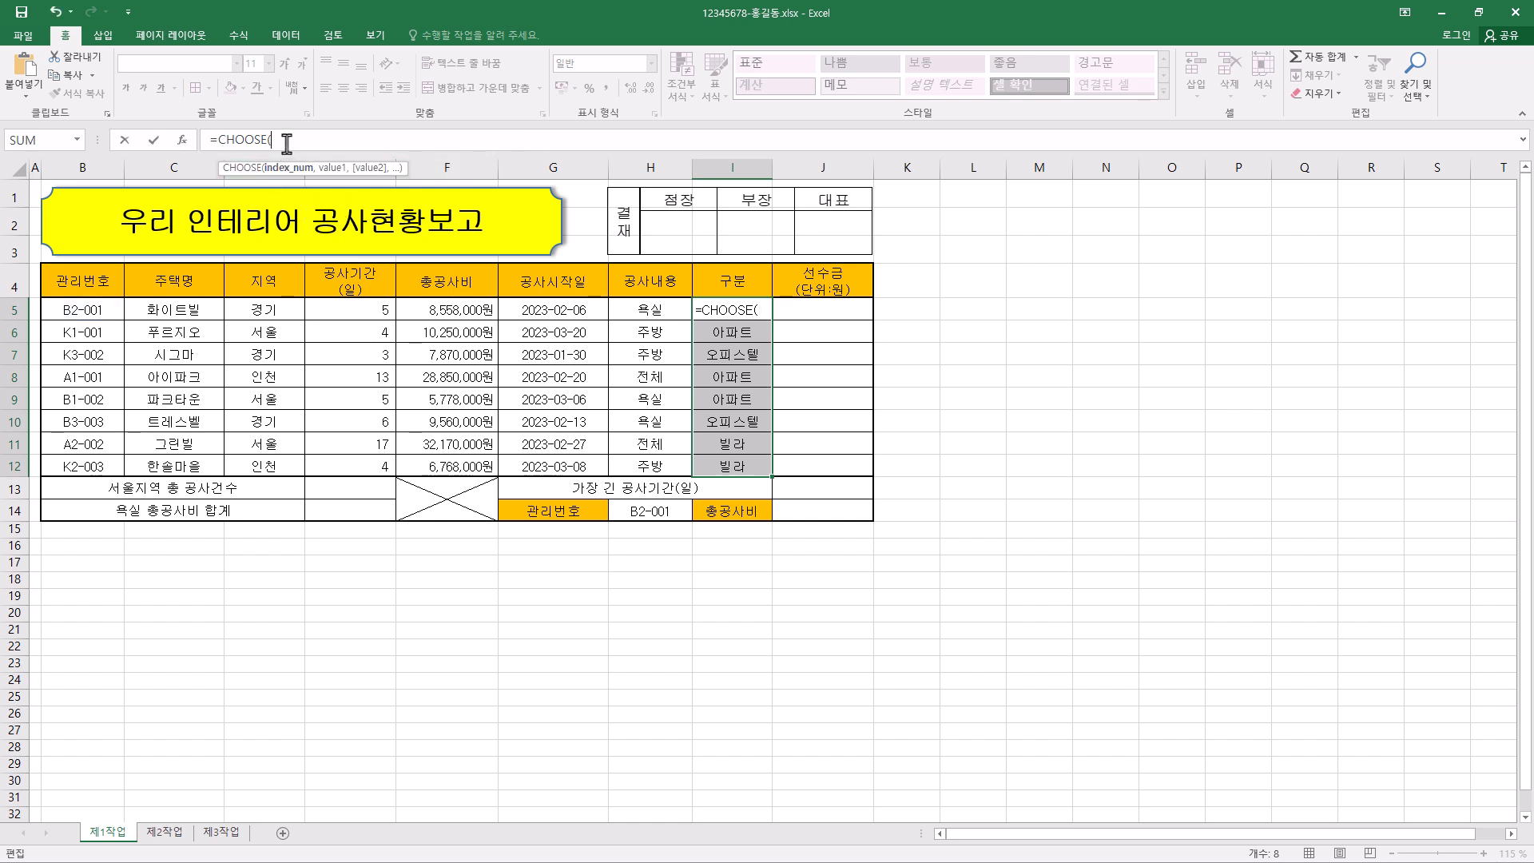
{"action": "type", "text": "ㅡㅑ"}
{"action": "type", "text": "MID"}
{"action": "type", "text": "("}
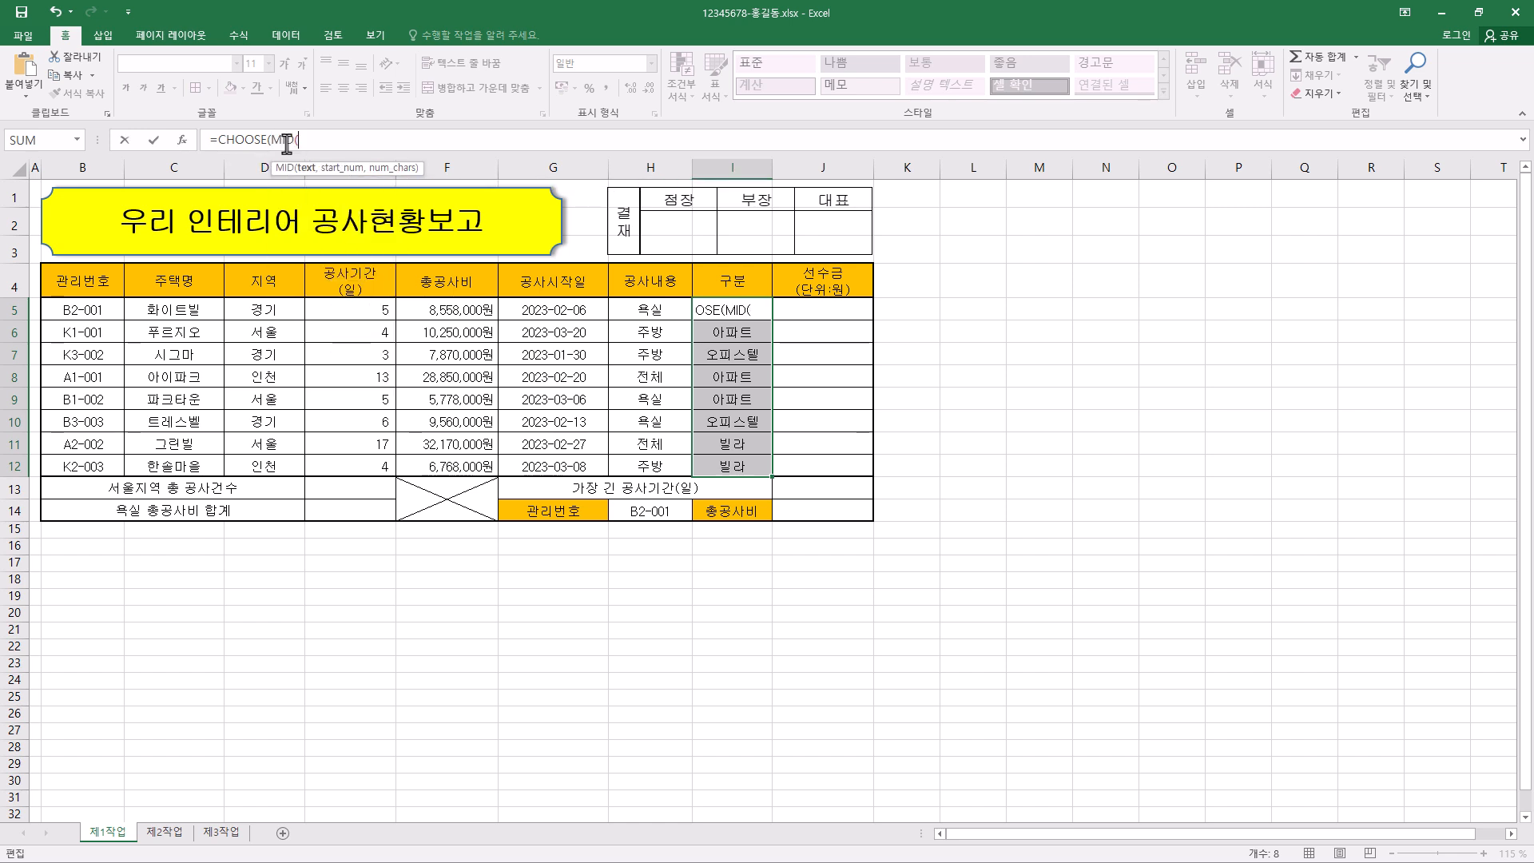
{"action": "left_click", "coordinate": [96, 313]}
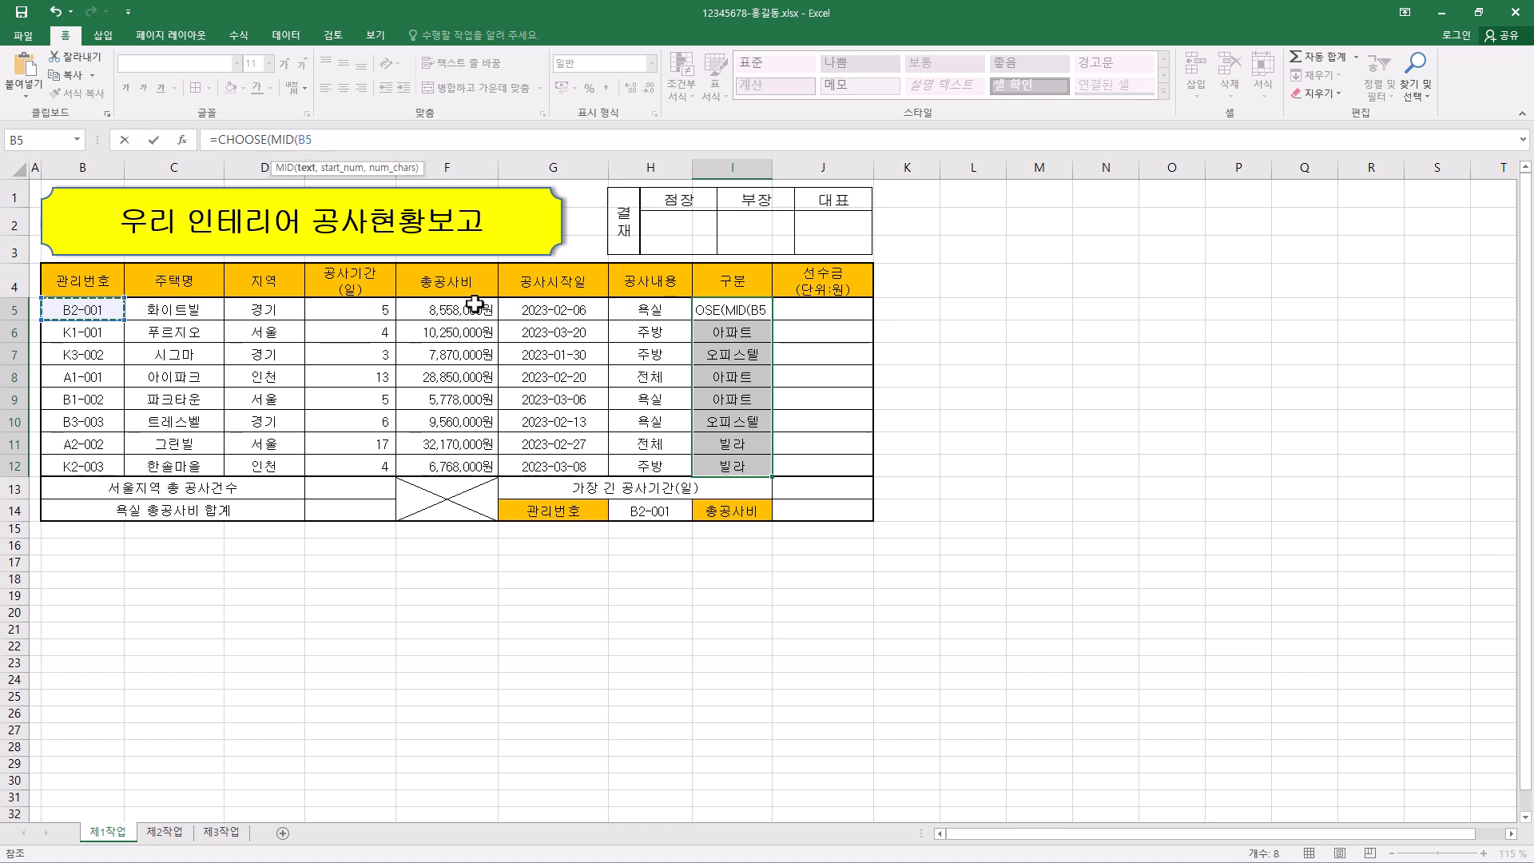
{"action": "type", "text": ",2"}
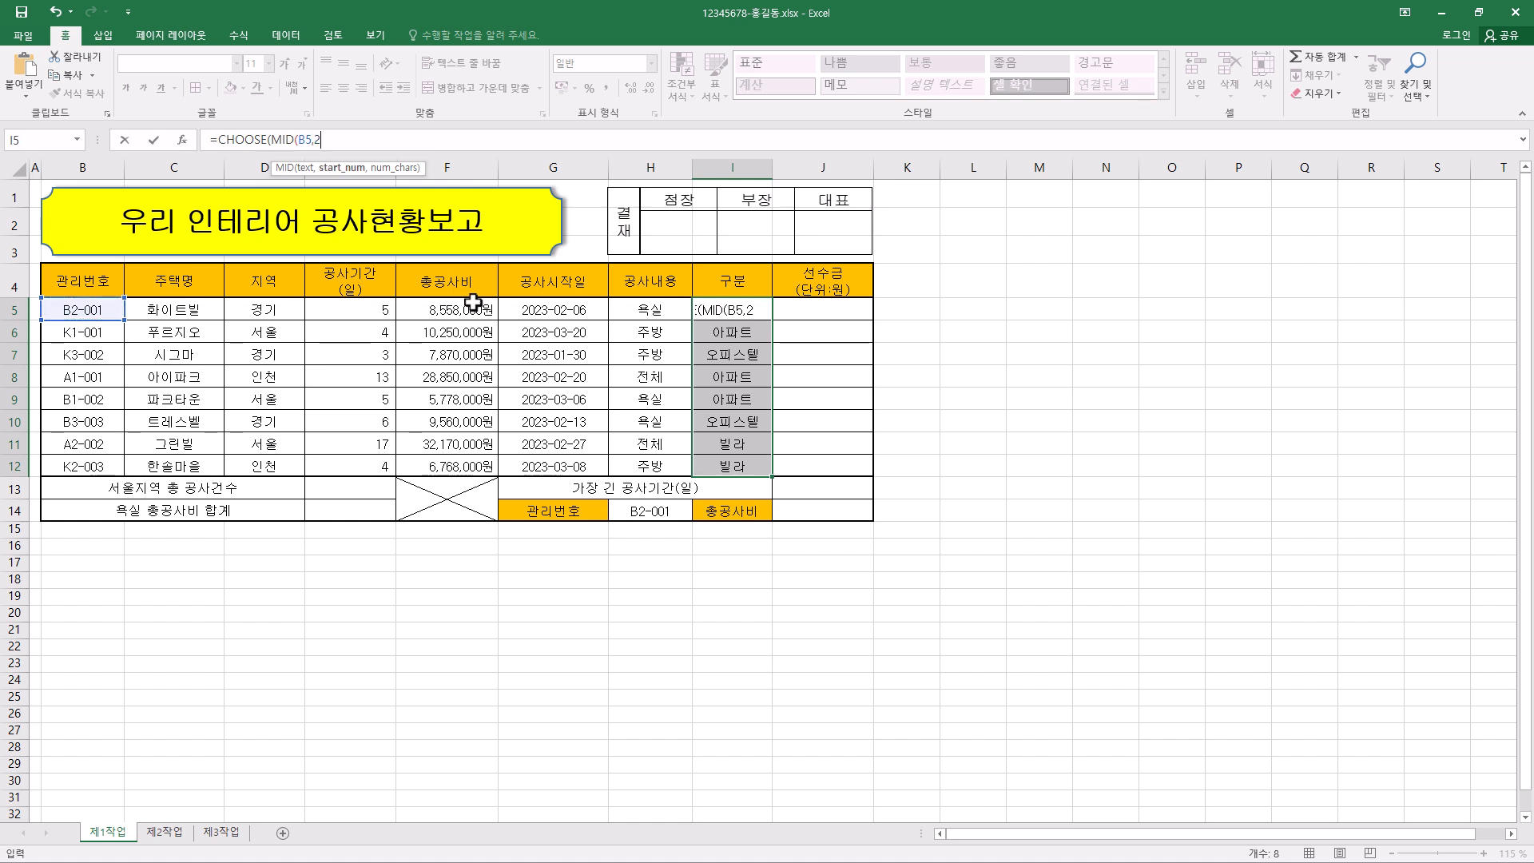
{"action": "type", "text": ",1)"}
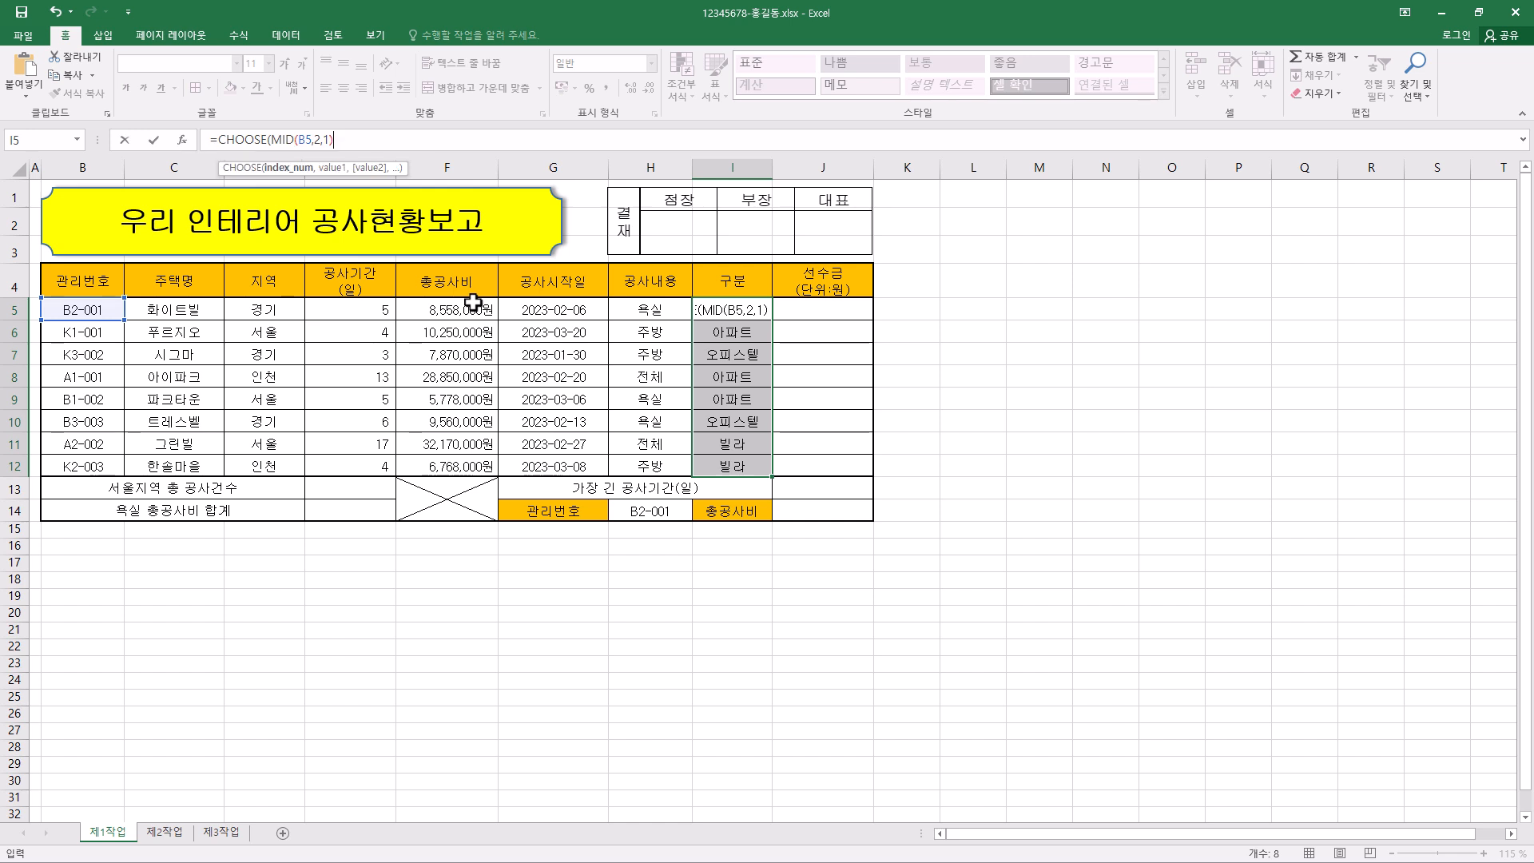
{"action": "type", "text": ","}
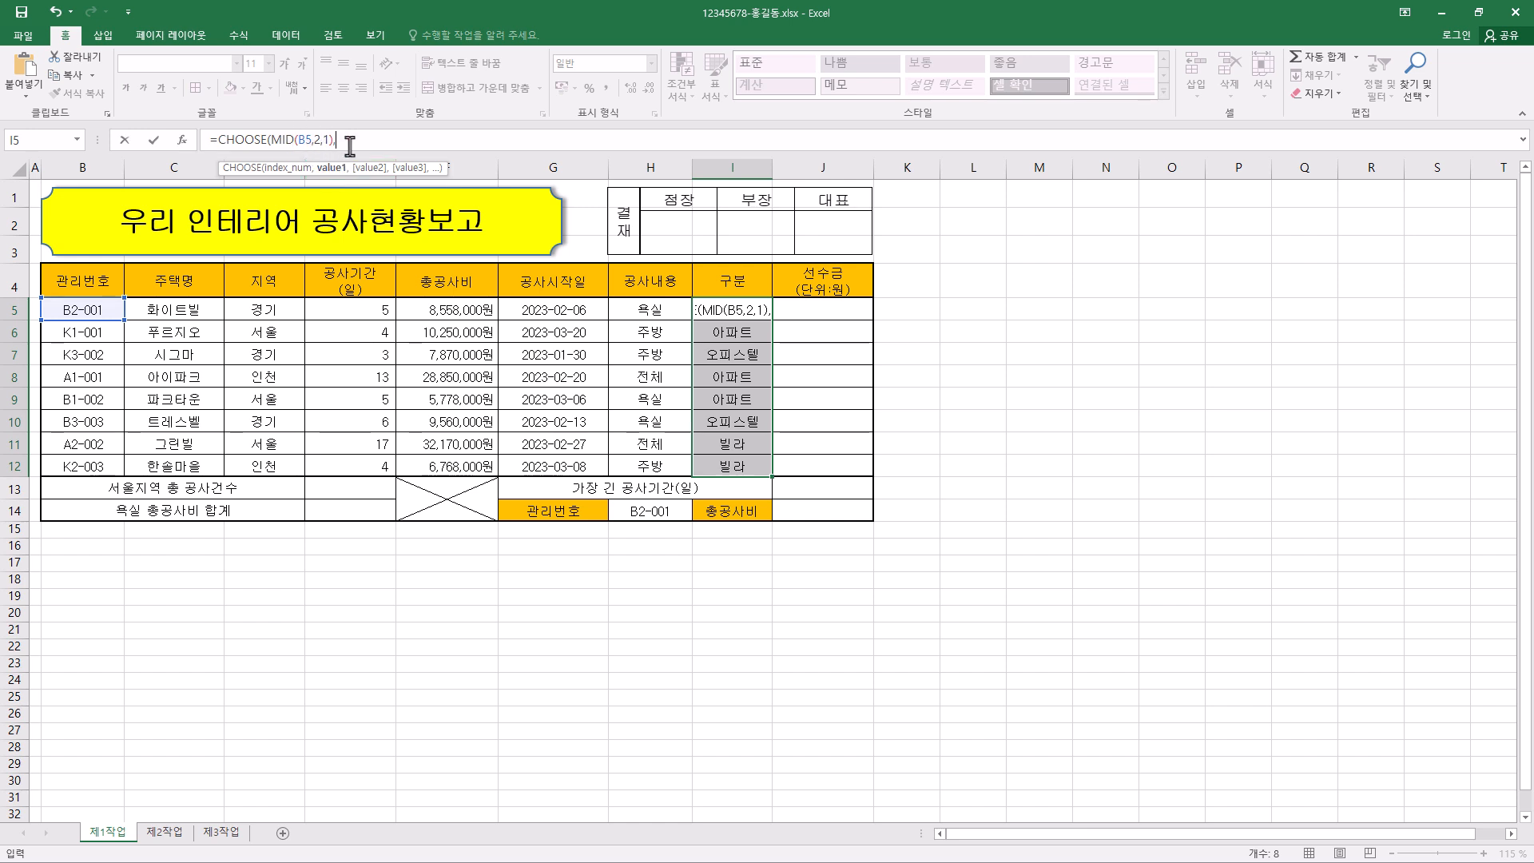
- Add "아파트", "빌라" and "오피스텔" as the CHOOSE values, close the formula and fill it through I5:I12
{"action": "type", "text": "\""}
{"action": "key", "text": "BackSpace"}
{"action": "type", "text": "아파트\","}
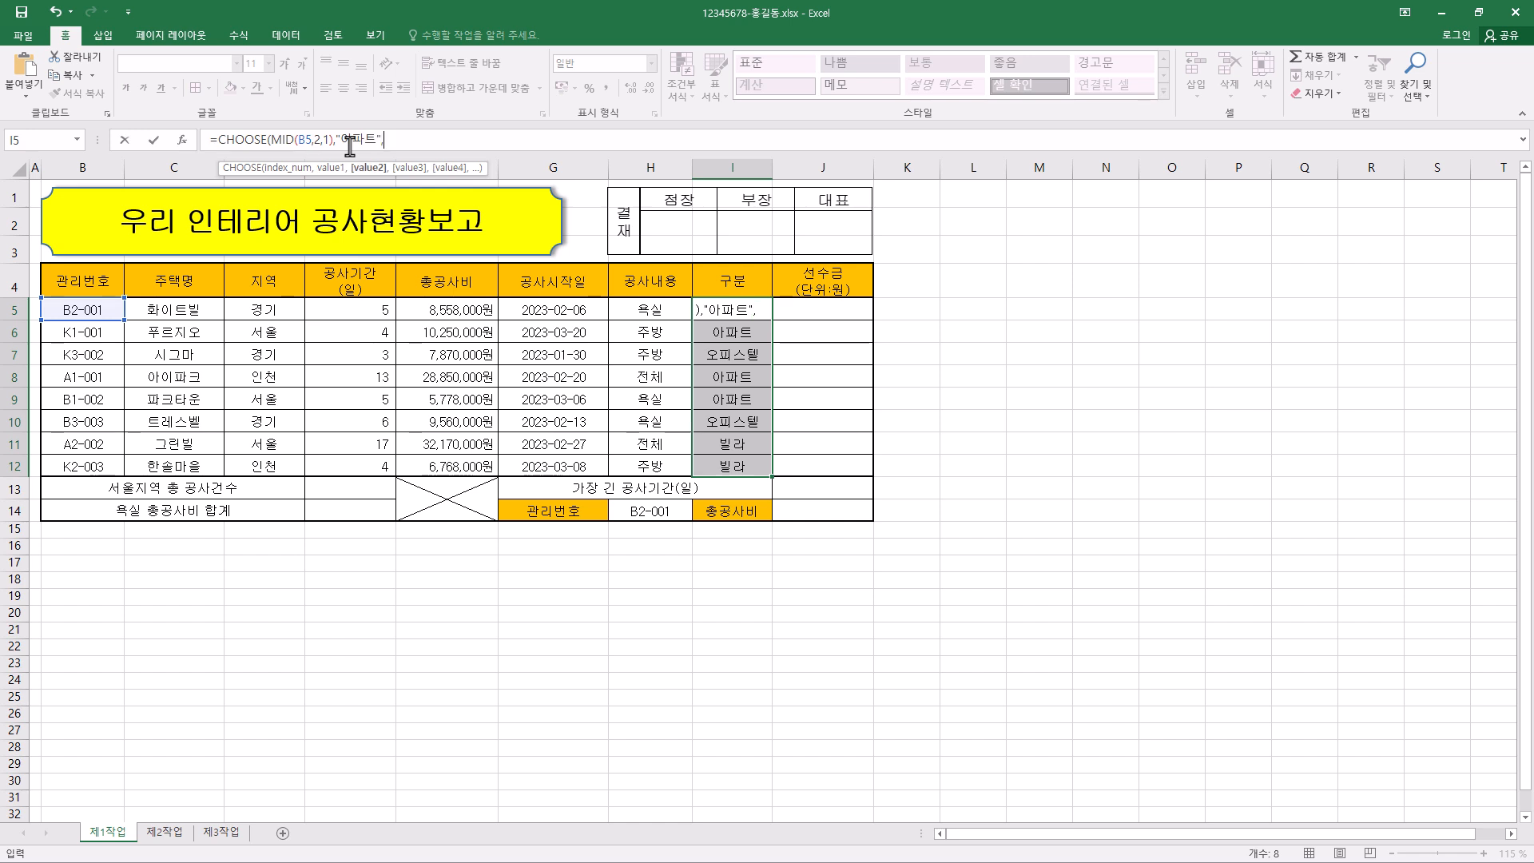
{"action": "type", "text": "\"빌라\","}
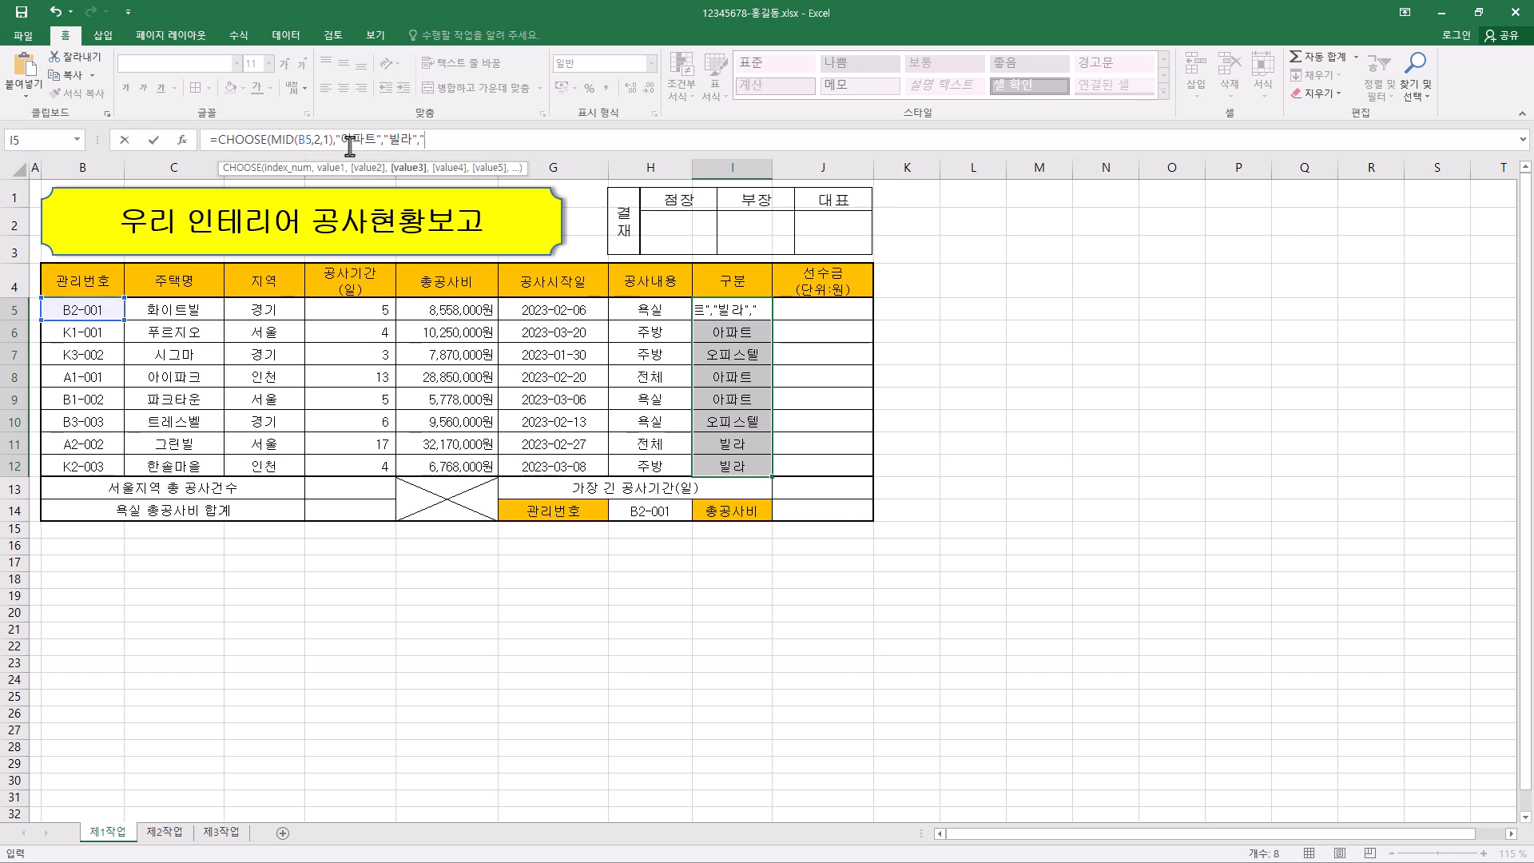
{"action": "type", "text": "\"오피스텔"}
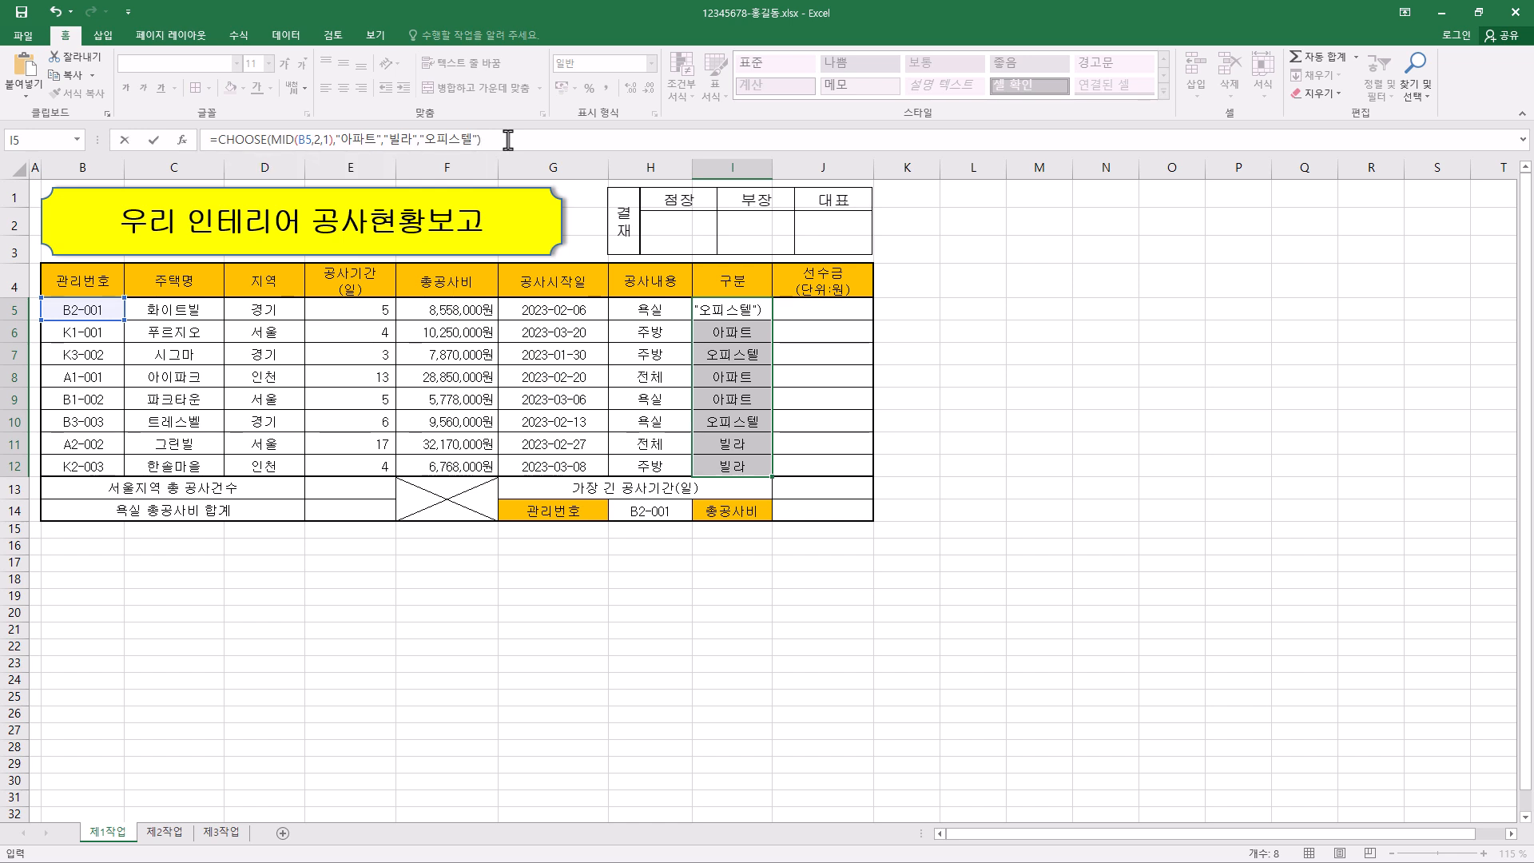
{"action": "key", "text": "ctrl+Return"}
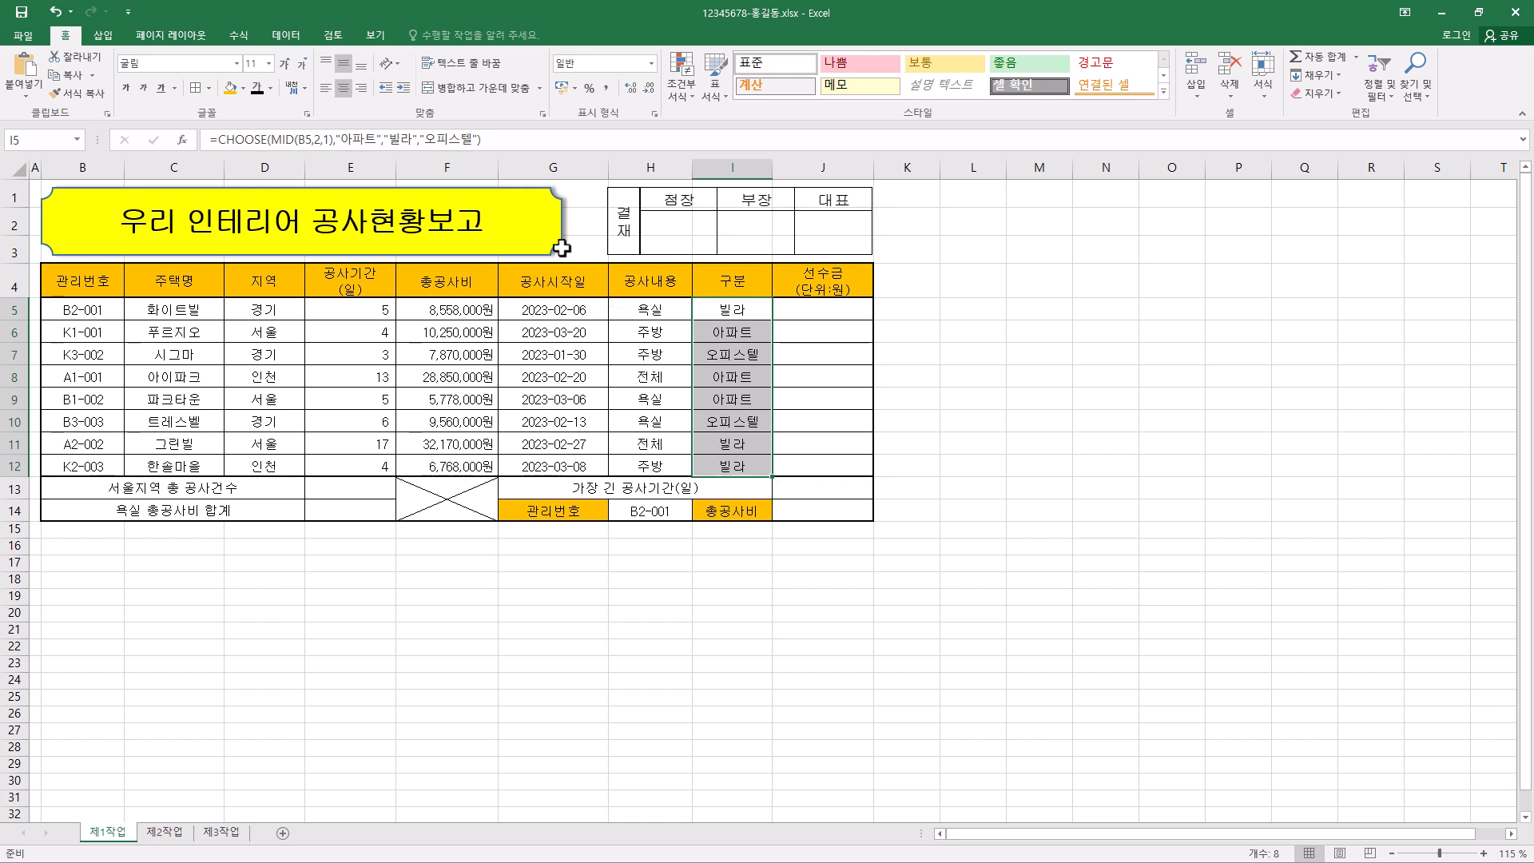
- Examine the argument hints for CHOOSE and the nested MID in the I5 formula
{"action": "left_click", "coordinate": [255, 144]}
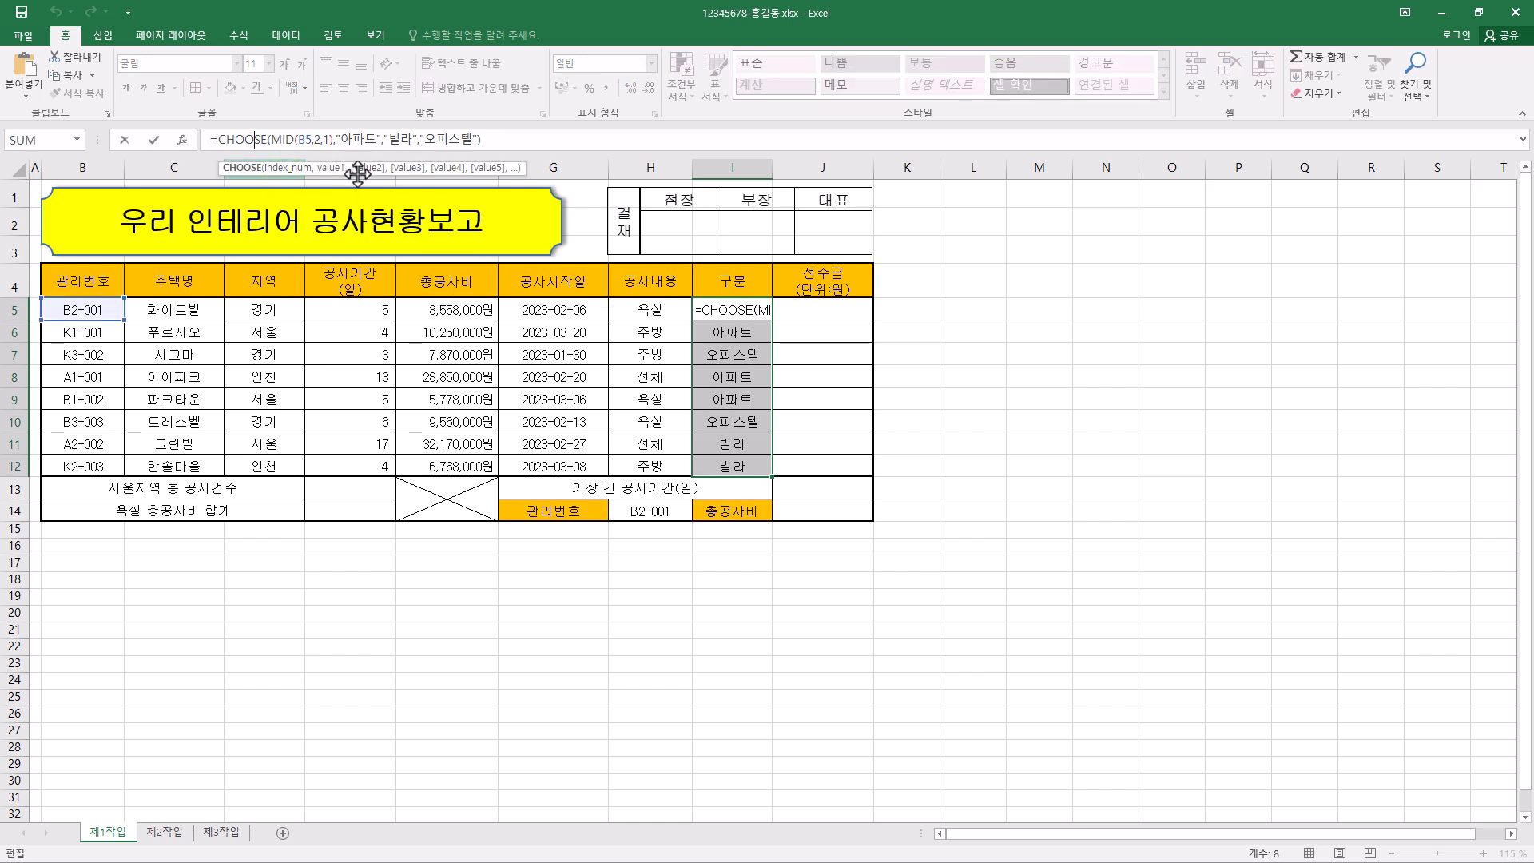
{"action": "left_click", "coordinate": [286, 144]}
{"action": "left_click", "coordinate": [304, 144]}
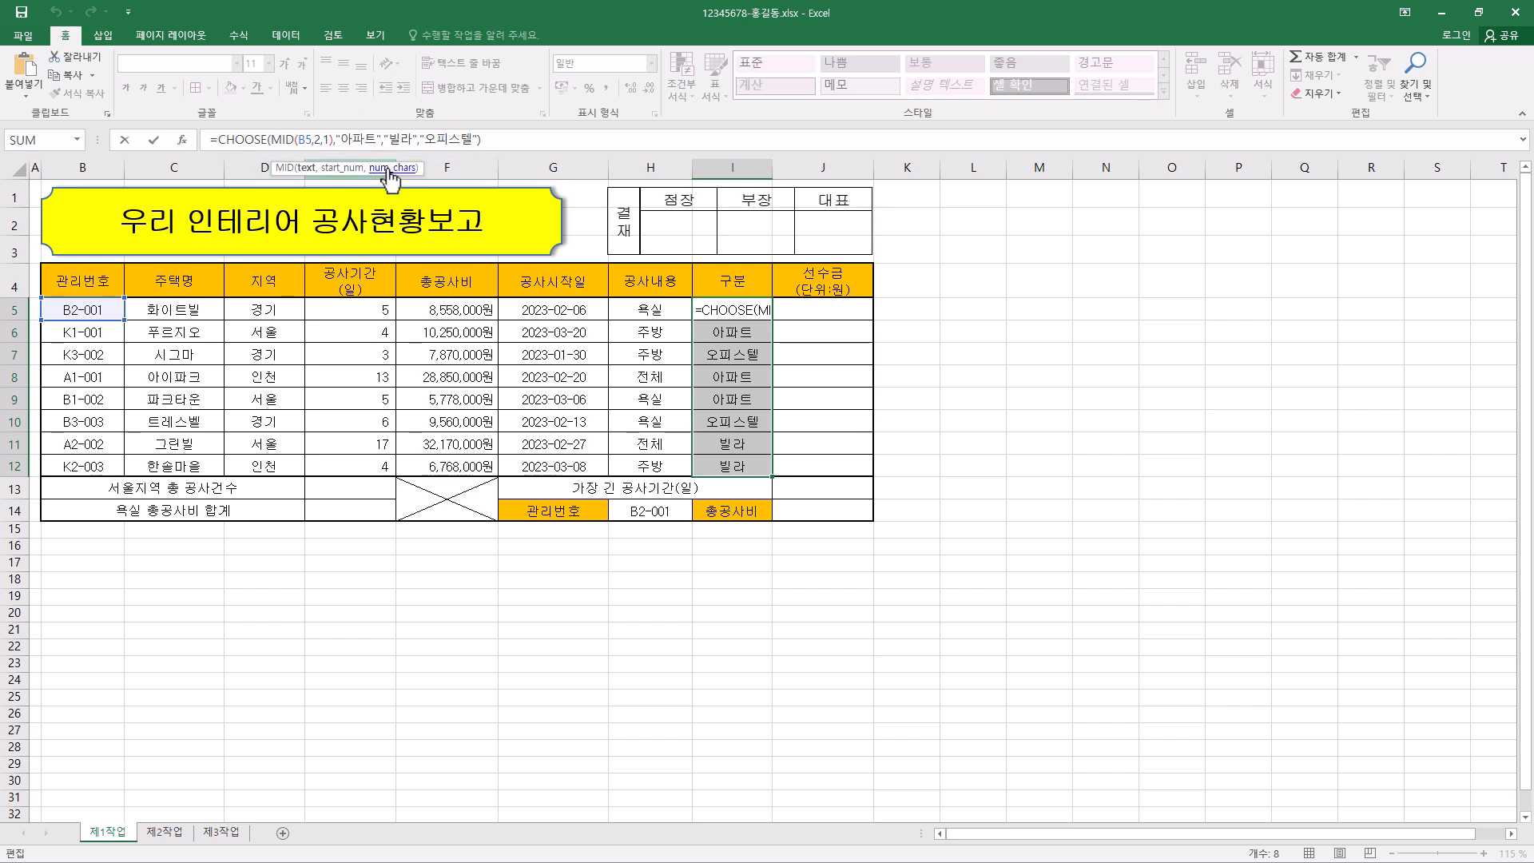
- Begin an IF formula across the 선수금 cells J5:J12 and open its function arguments dialog
{"action": "left_click_drag", "start_coordinate": [824, 315], "coordinate": [824, 459]}
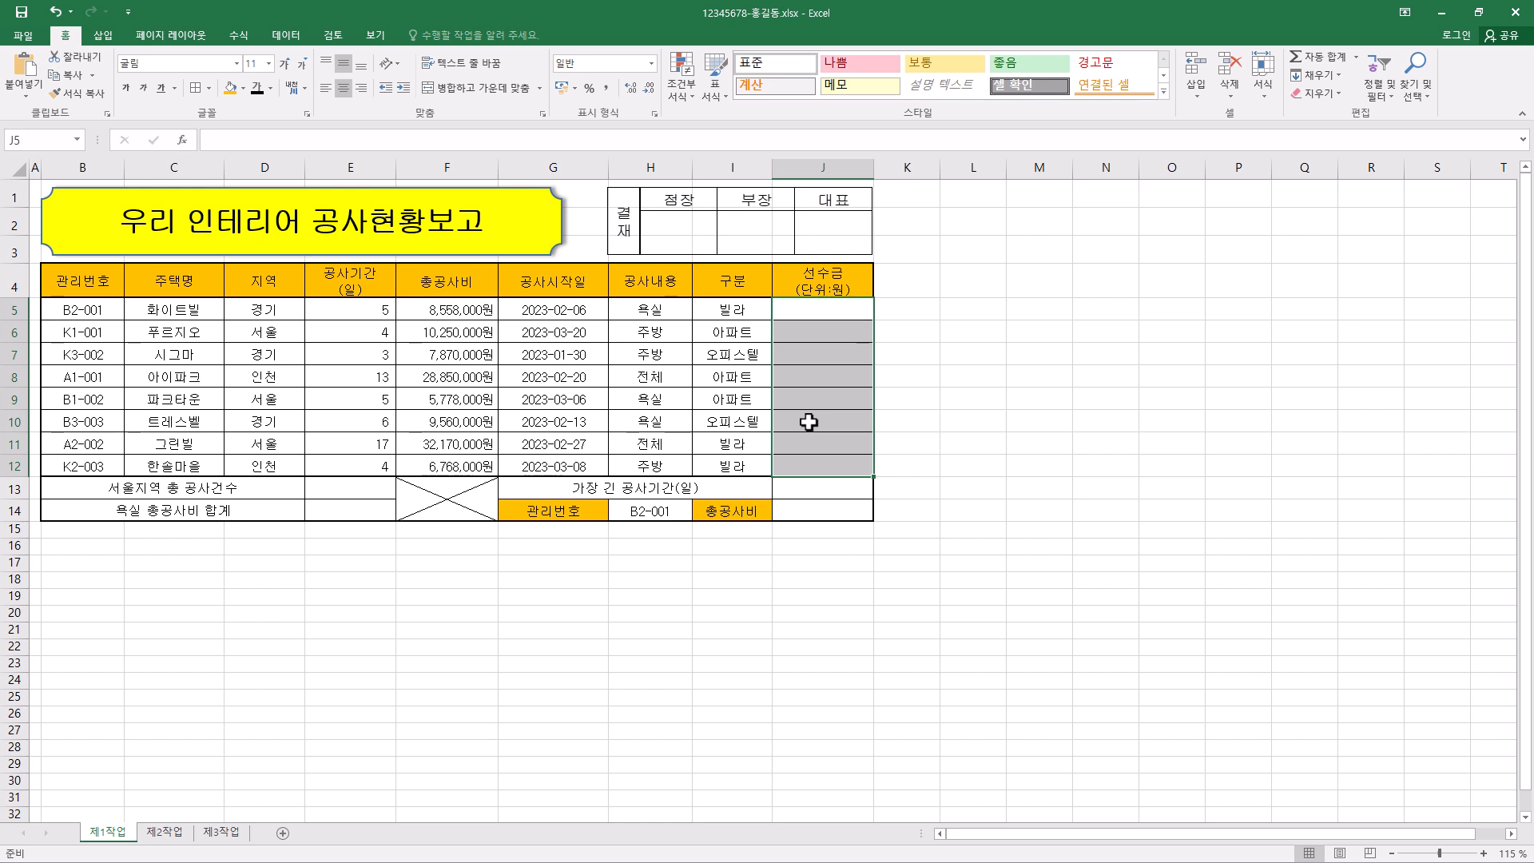
{"action": "left_click", "coordinate": [248, 142]}
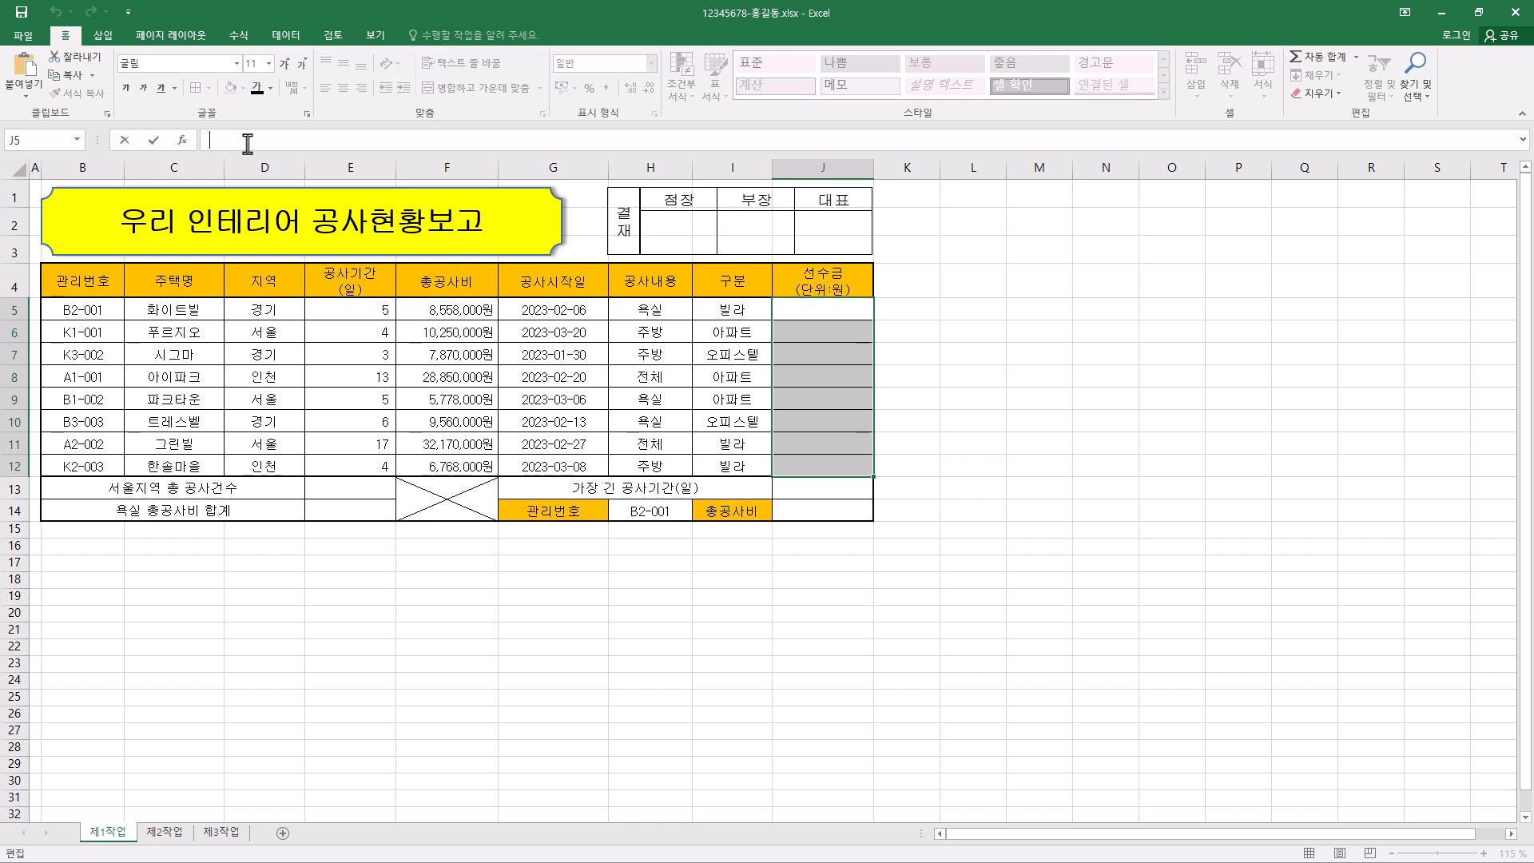
{"action": "type", "text": "="}
{"action": "type", "text": "ㅑ"}
{"action": "type", "text": "IF"}
{"action": "type", "text": "("}
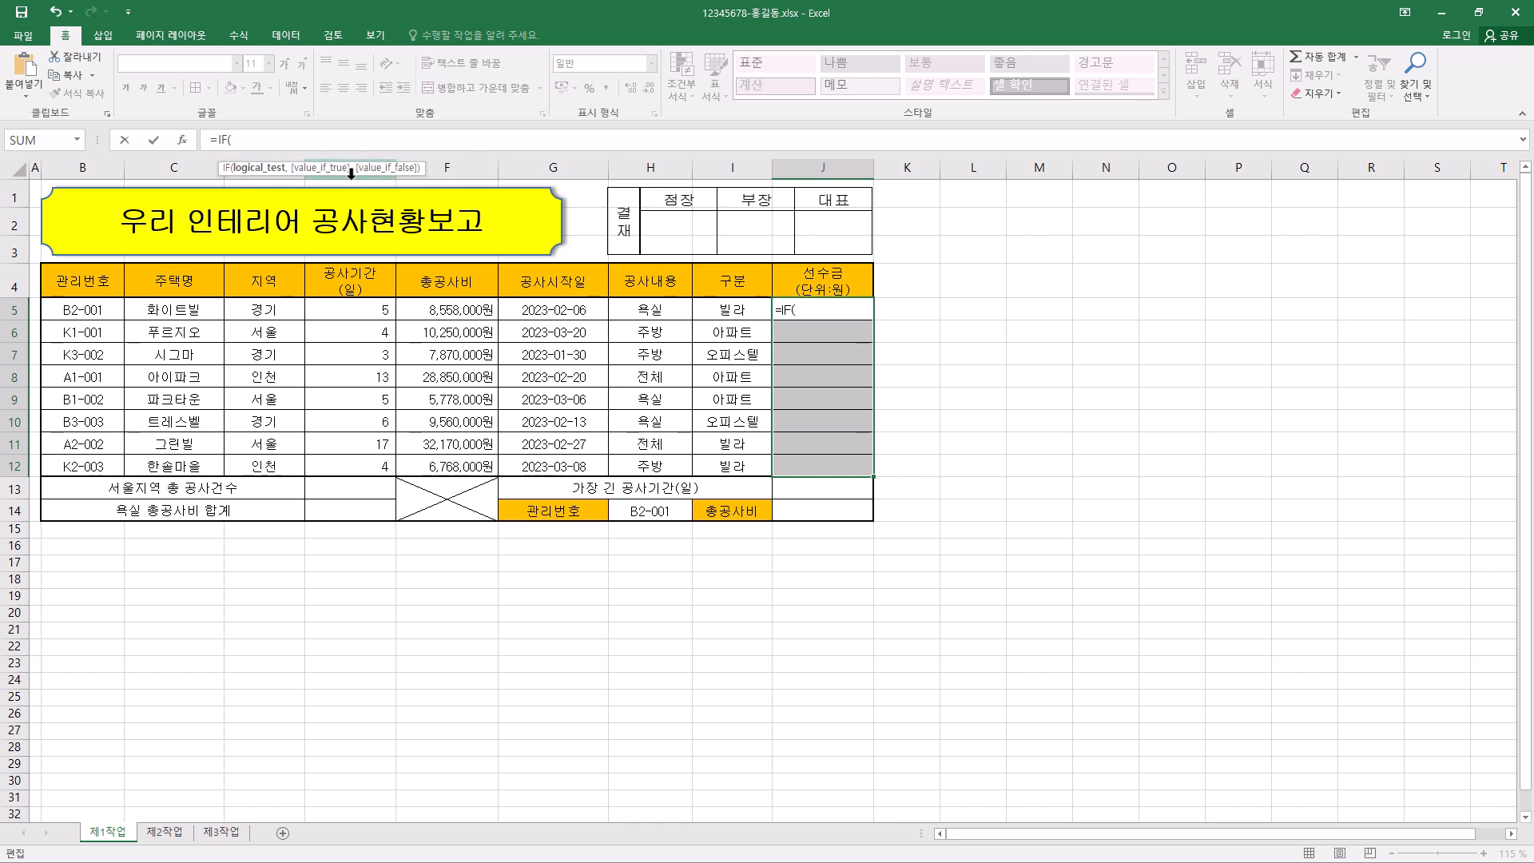
{"action": "left_click", "coordinate": [183, 149]}
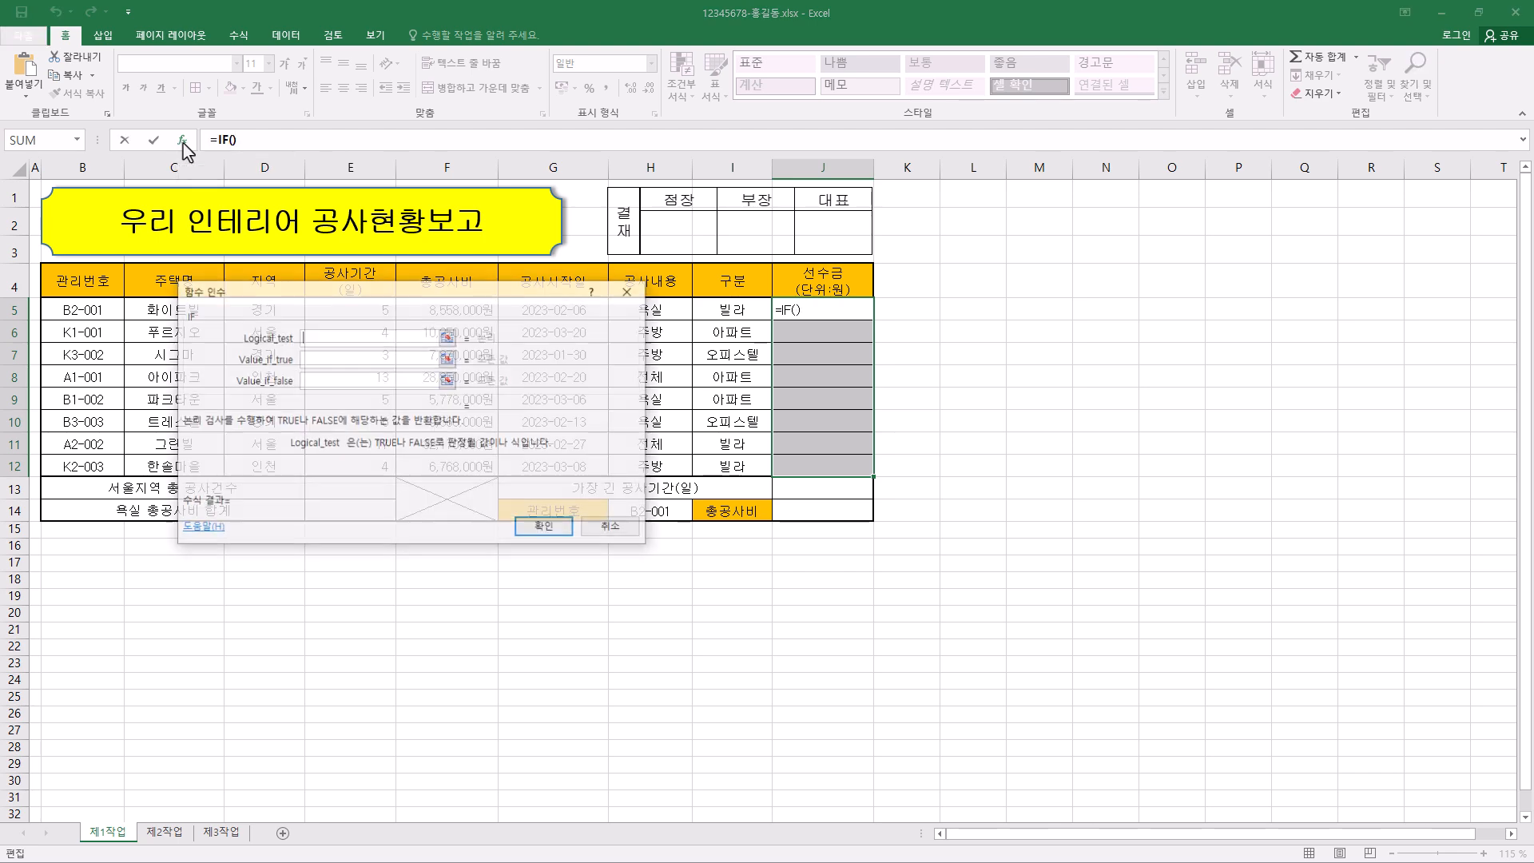
- Move the arguments dialog clear of the table and set the IF Logical_test to H5="전체"
{"action": "left_click_drag", "start_coordinate": [471, 309], "coordinate": [1023, 281]}
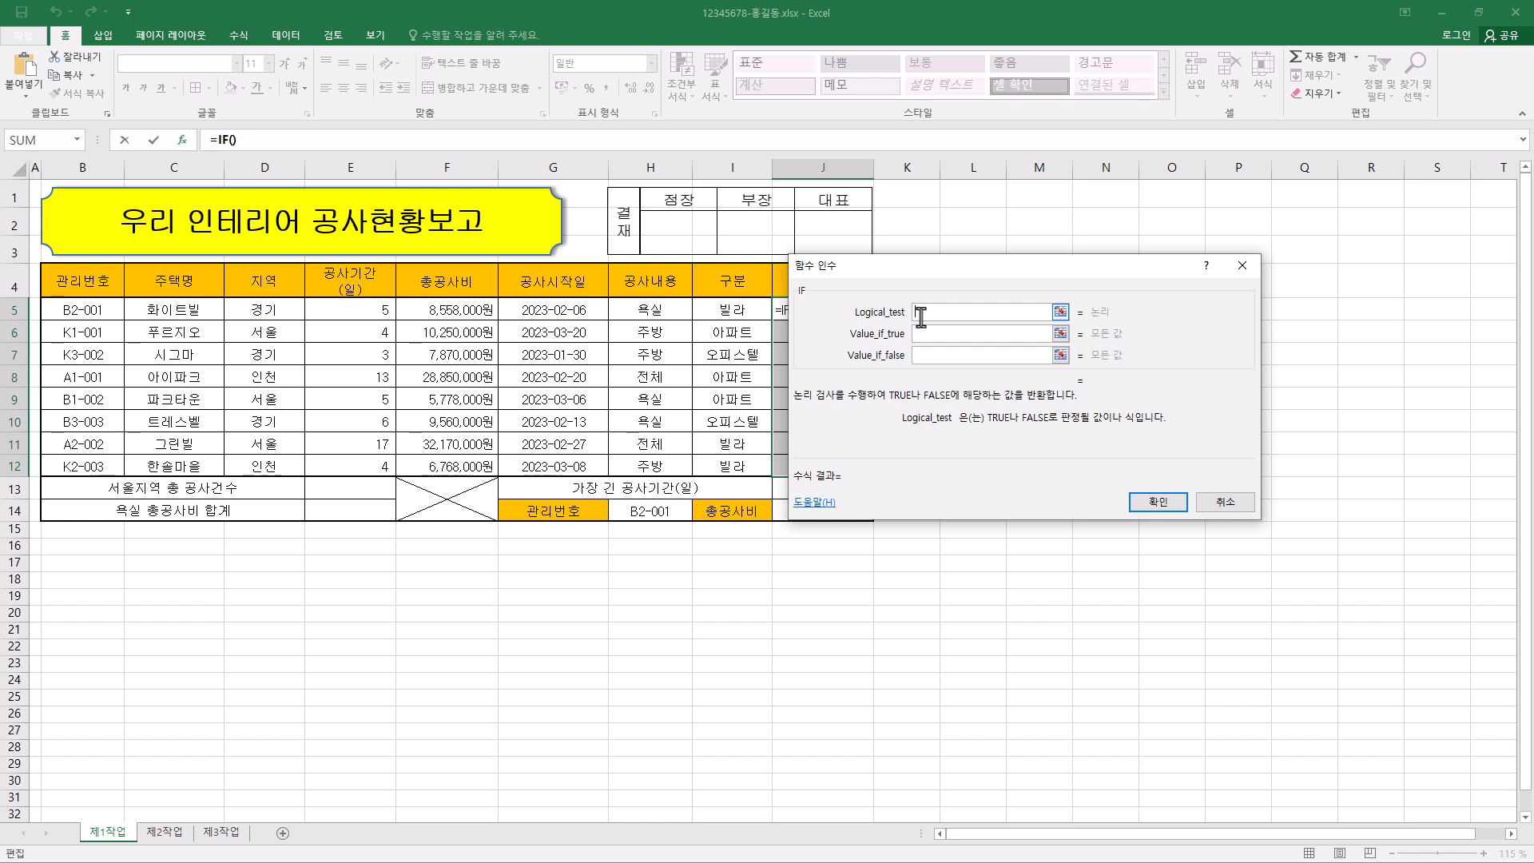
{"action": "left_click", "coordinate": [657, 310]}
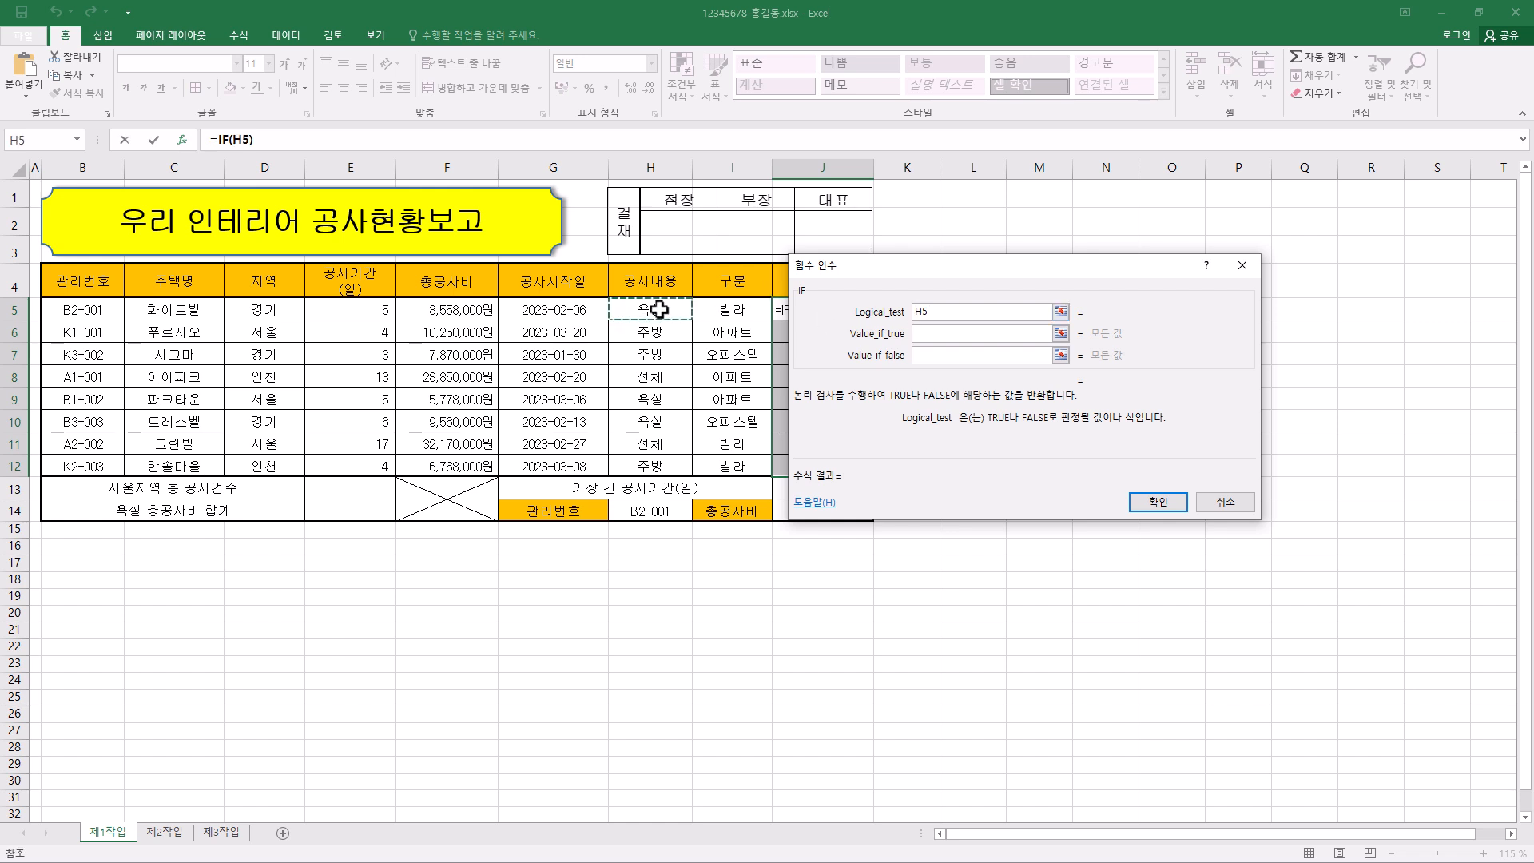
{"action": "type", "text": "=\""}
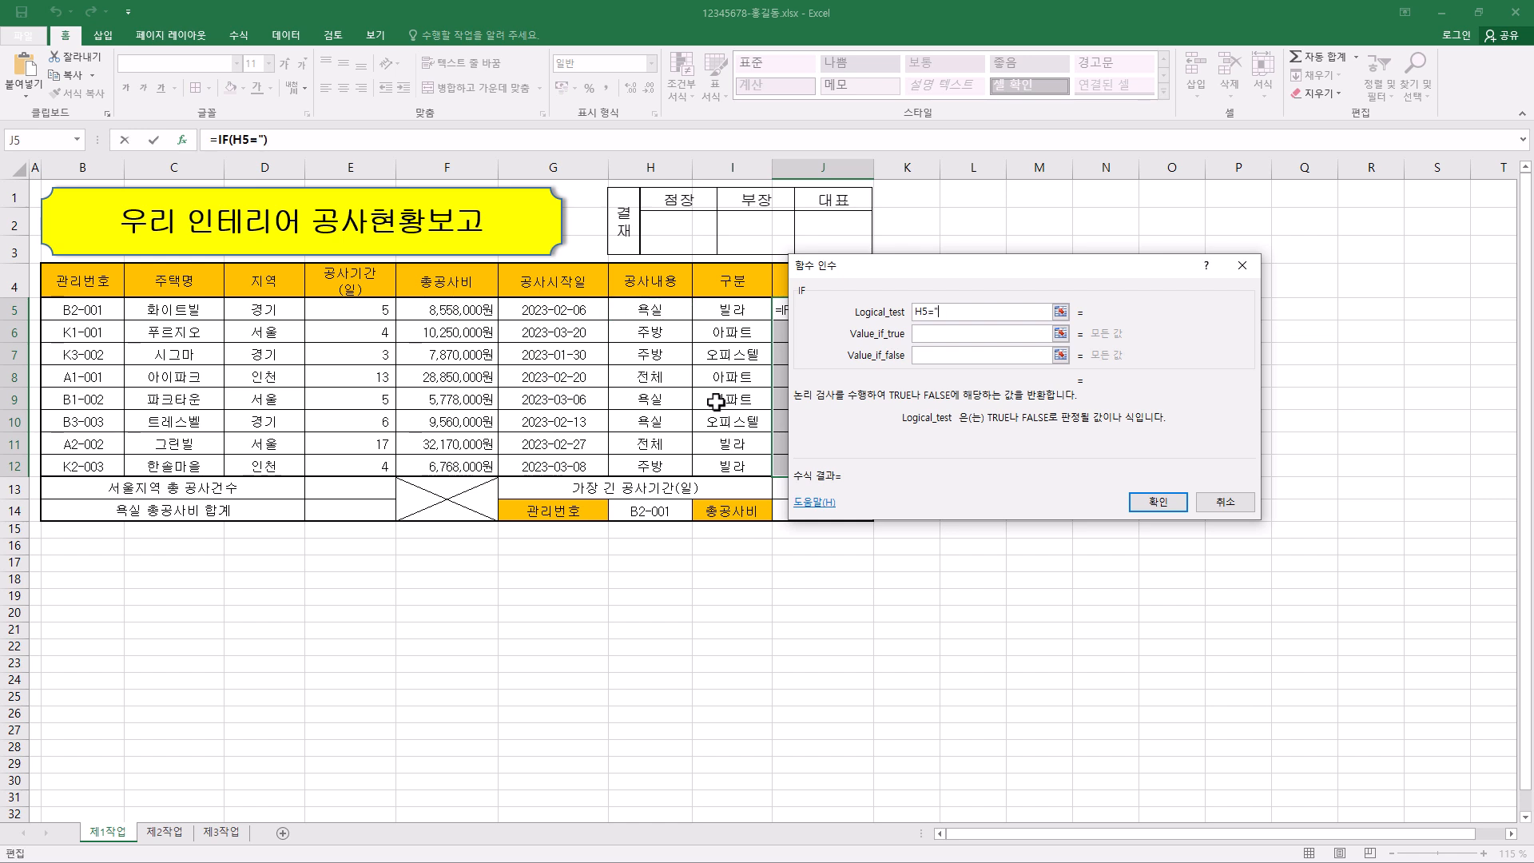
{"action": "type", "text": "전체\""}
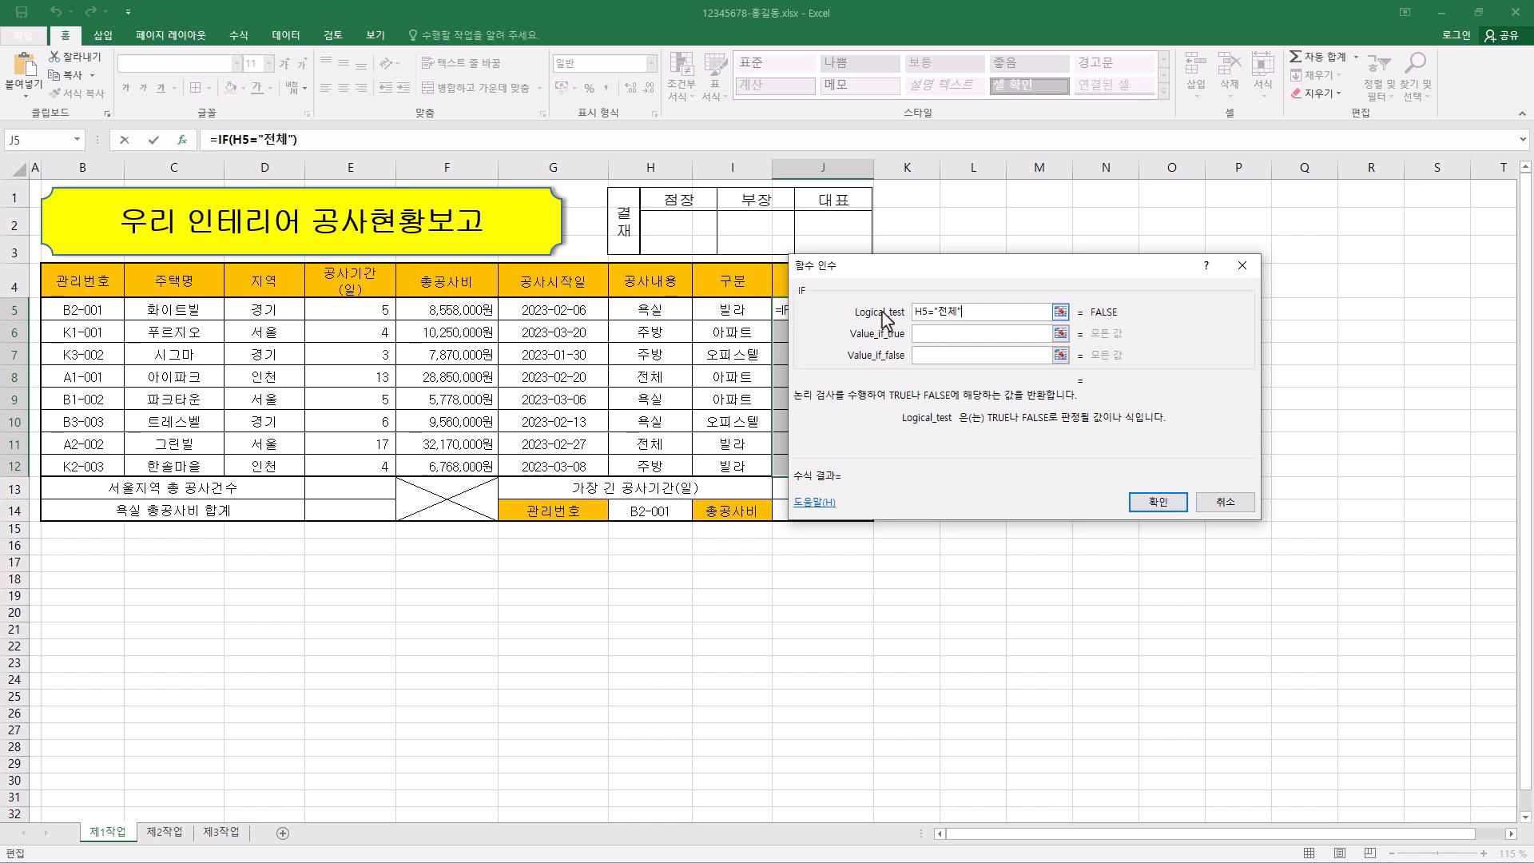
- Set the IF function's Value_if_true to F5*30%
{"action": "left_click", "coordinate": [923, 334]}
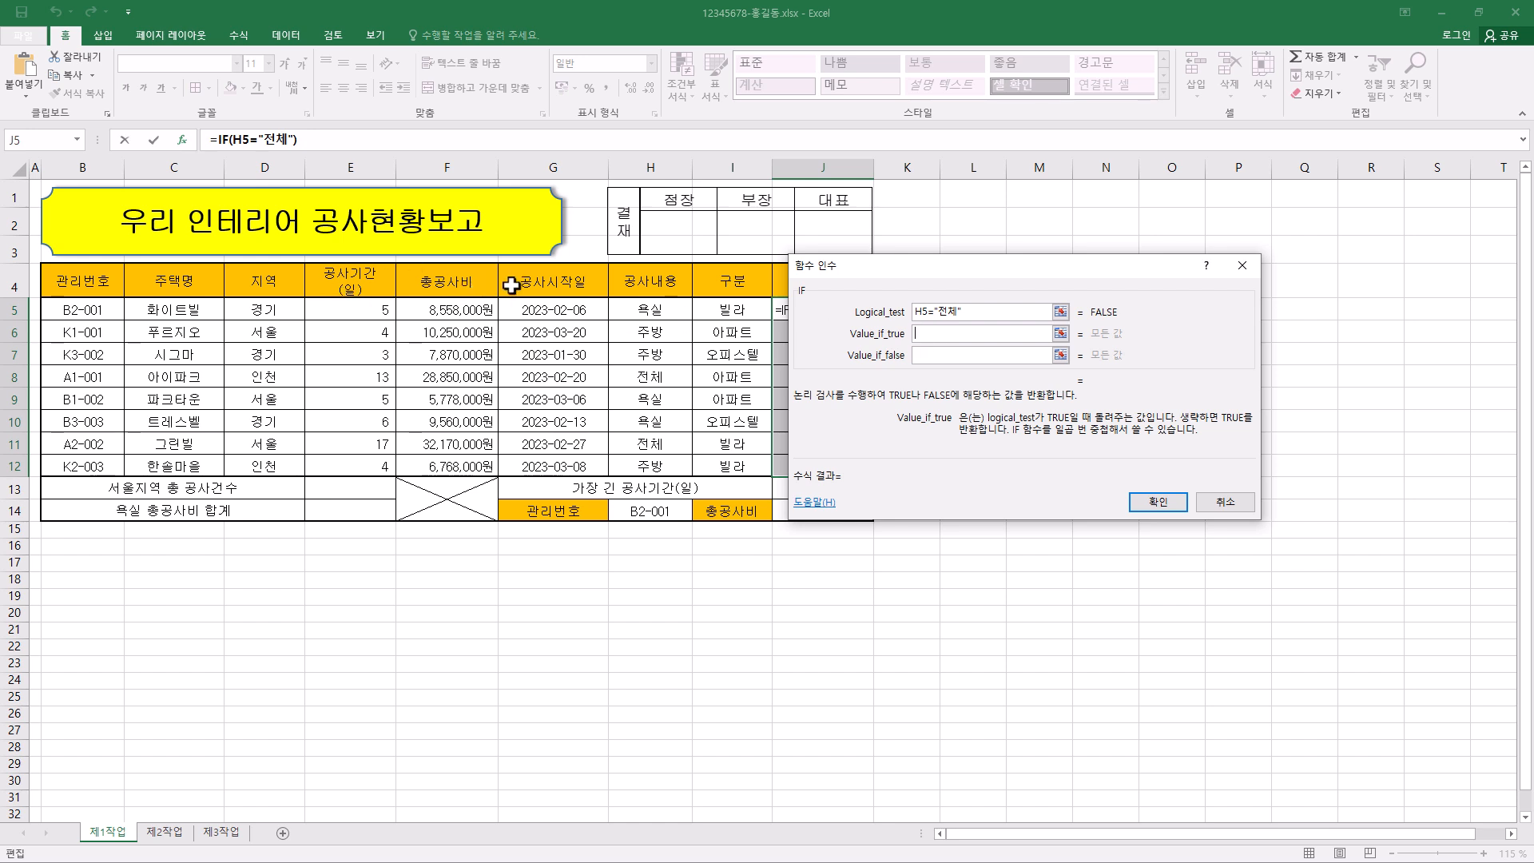
{"action": "left_click", "coordinate": [453, 308]}
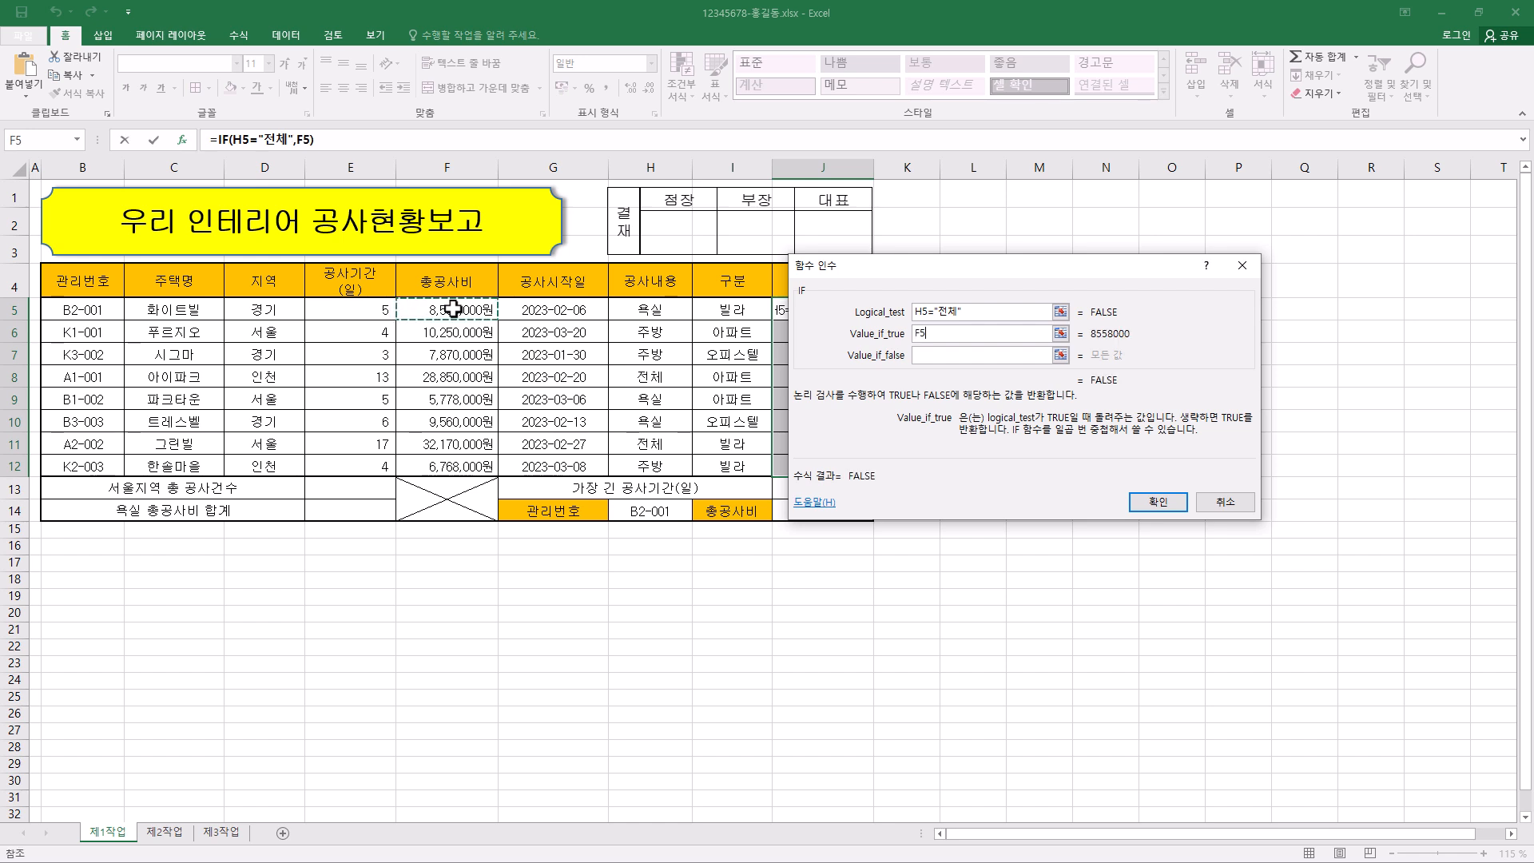
{"action": "type", "text": "*"}
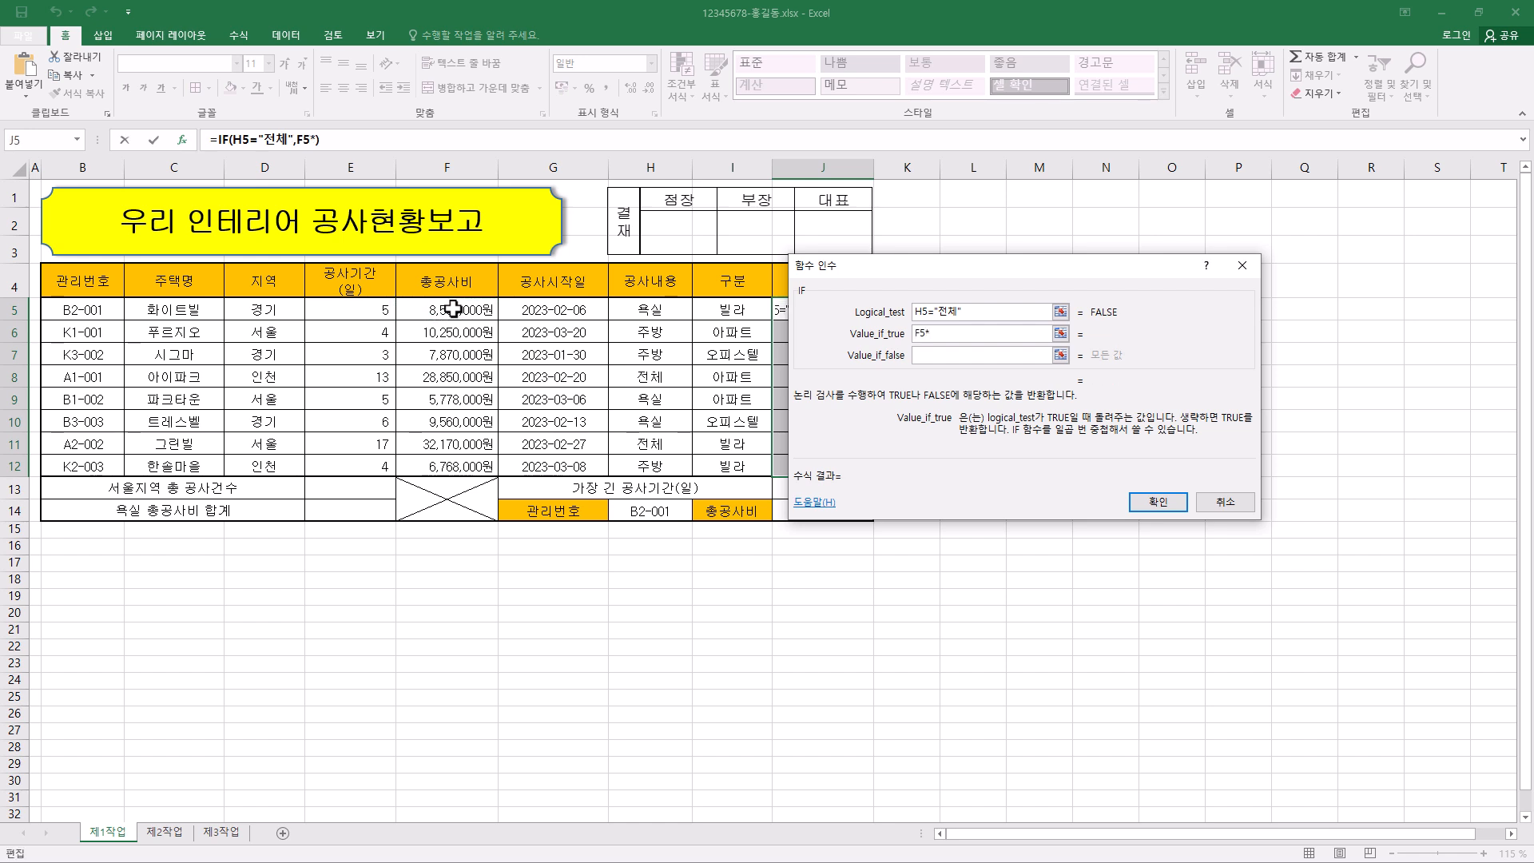
{"action": "type", "text": "0.3"}
{"action": "key", "text": "BackSpace"}
{"action": "key", "text": "BackSpace"}
{"action": "key", "text": "BackSpace"}
{"action": "type", "text": "30%"}
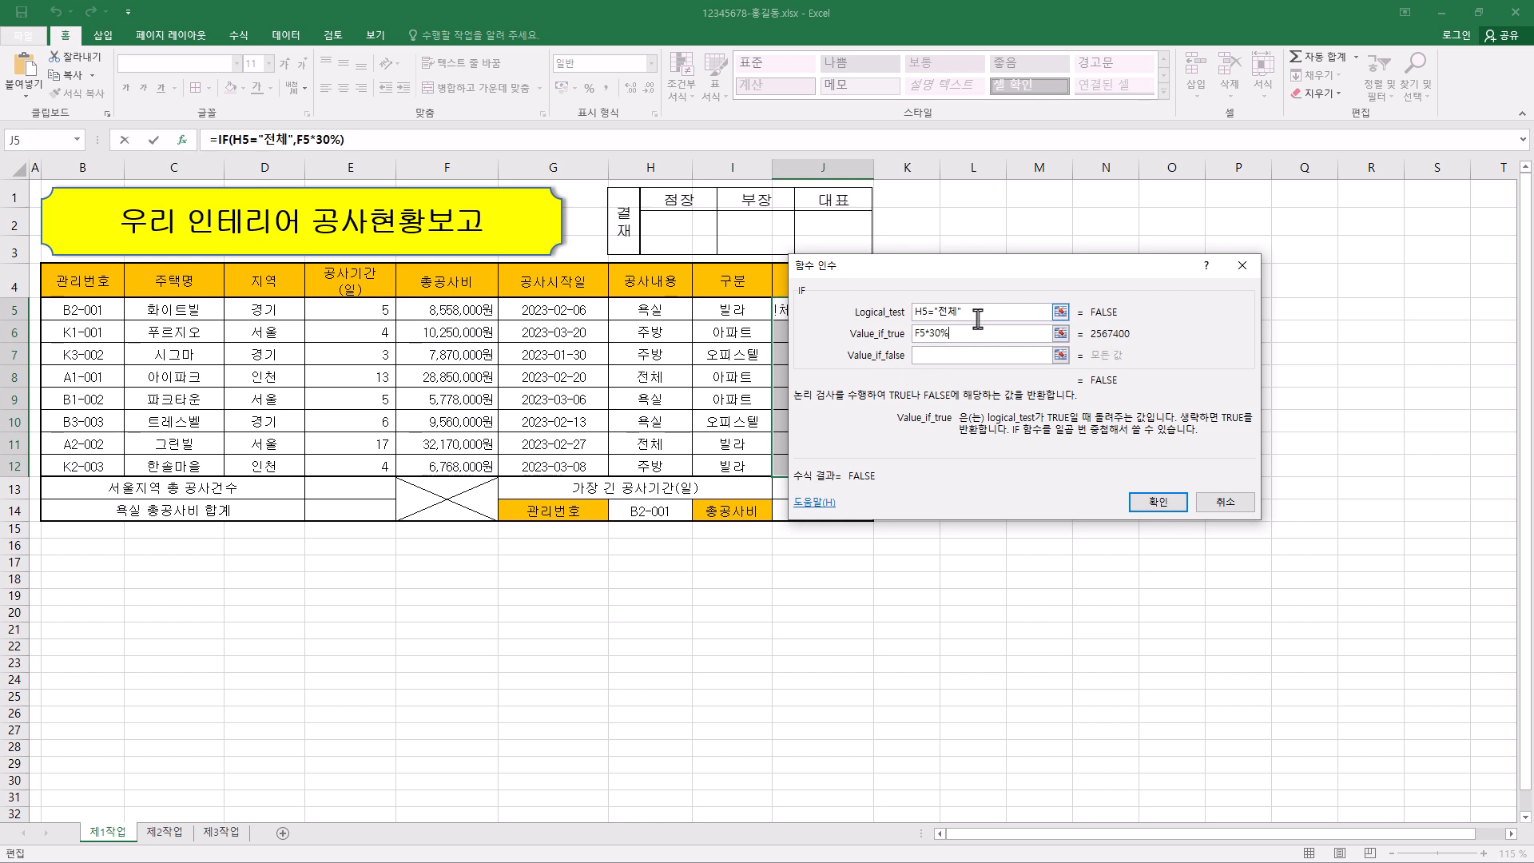
- Set the IF function's Value_if_false to F5*20% and fill the formula across J5:J12
{"action": "left_click", "coordinate": [958, 357]}
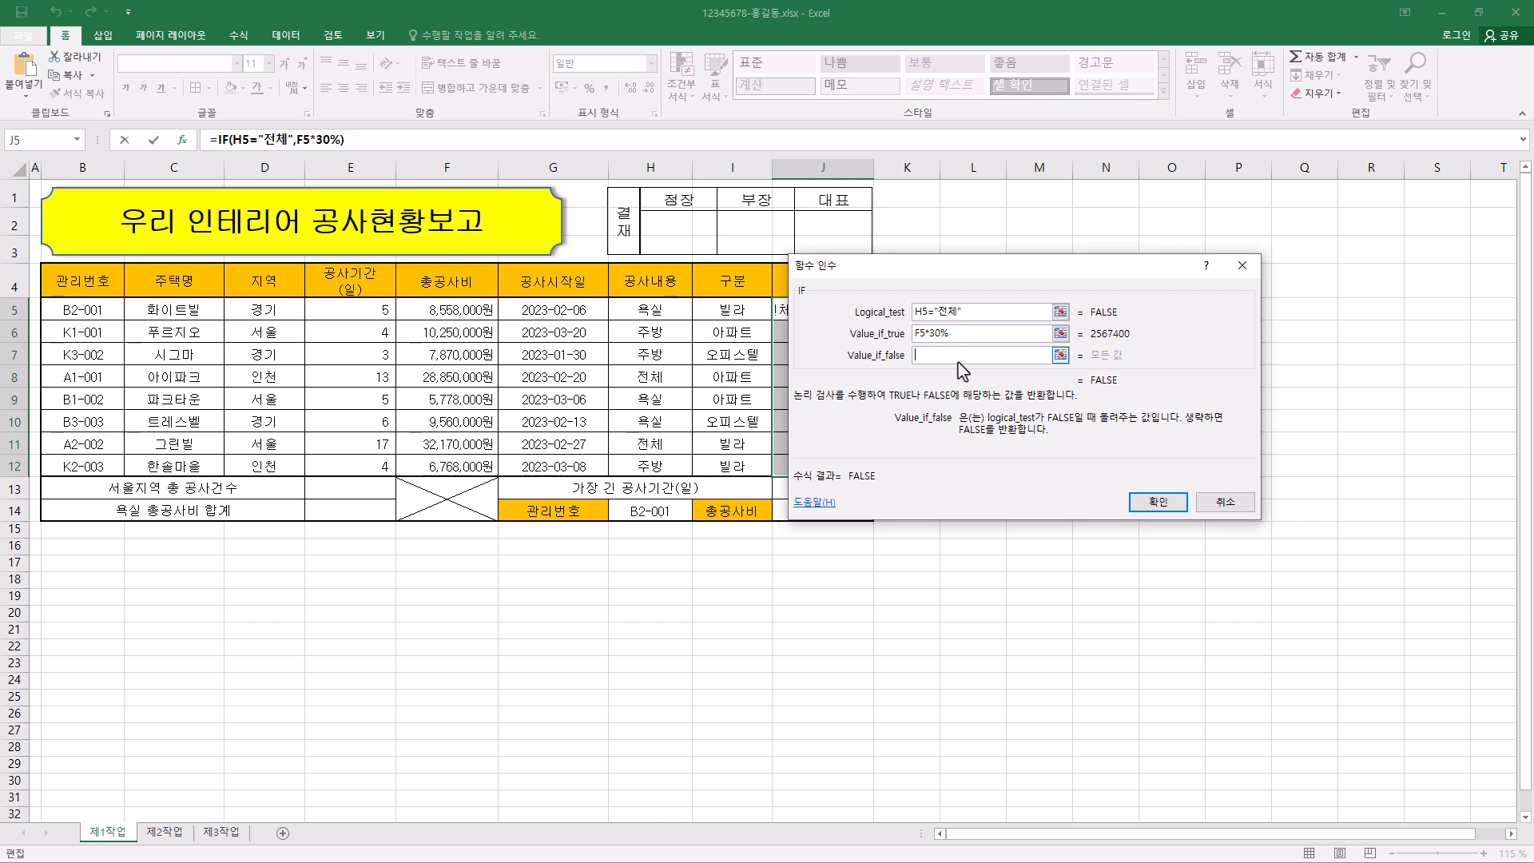
{"action": "left_click", "coordinate": [448, 311]}
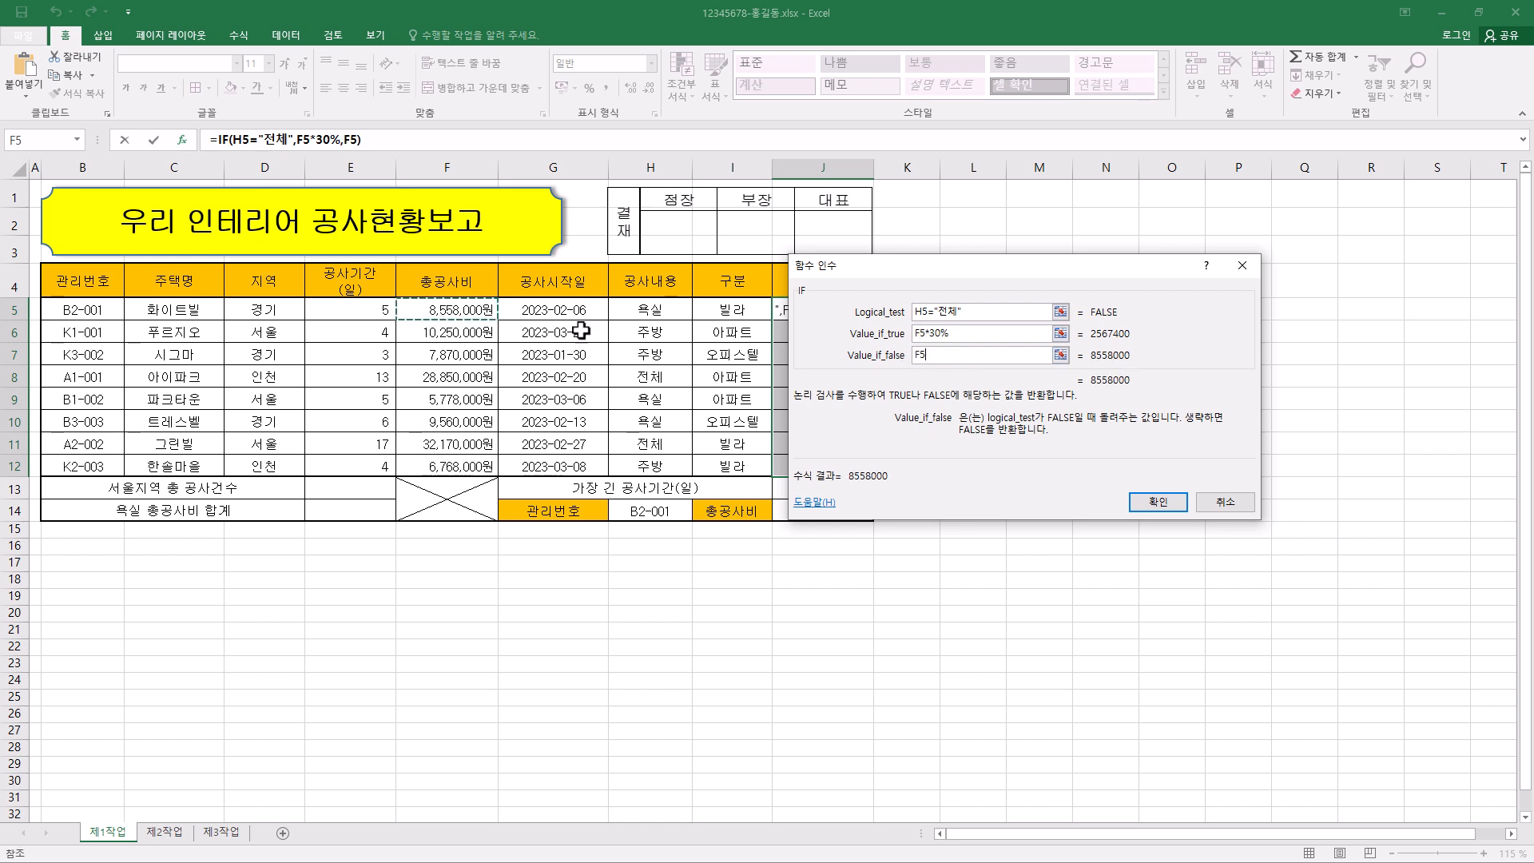
{"action": "type", "text": "*2"}
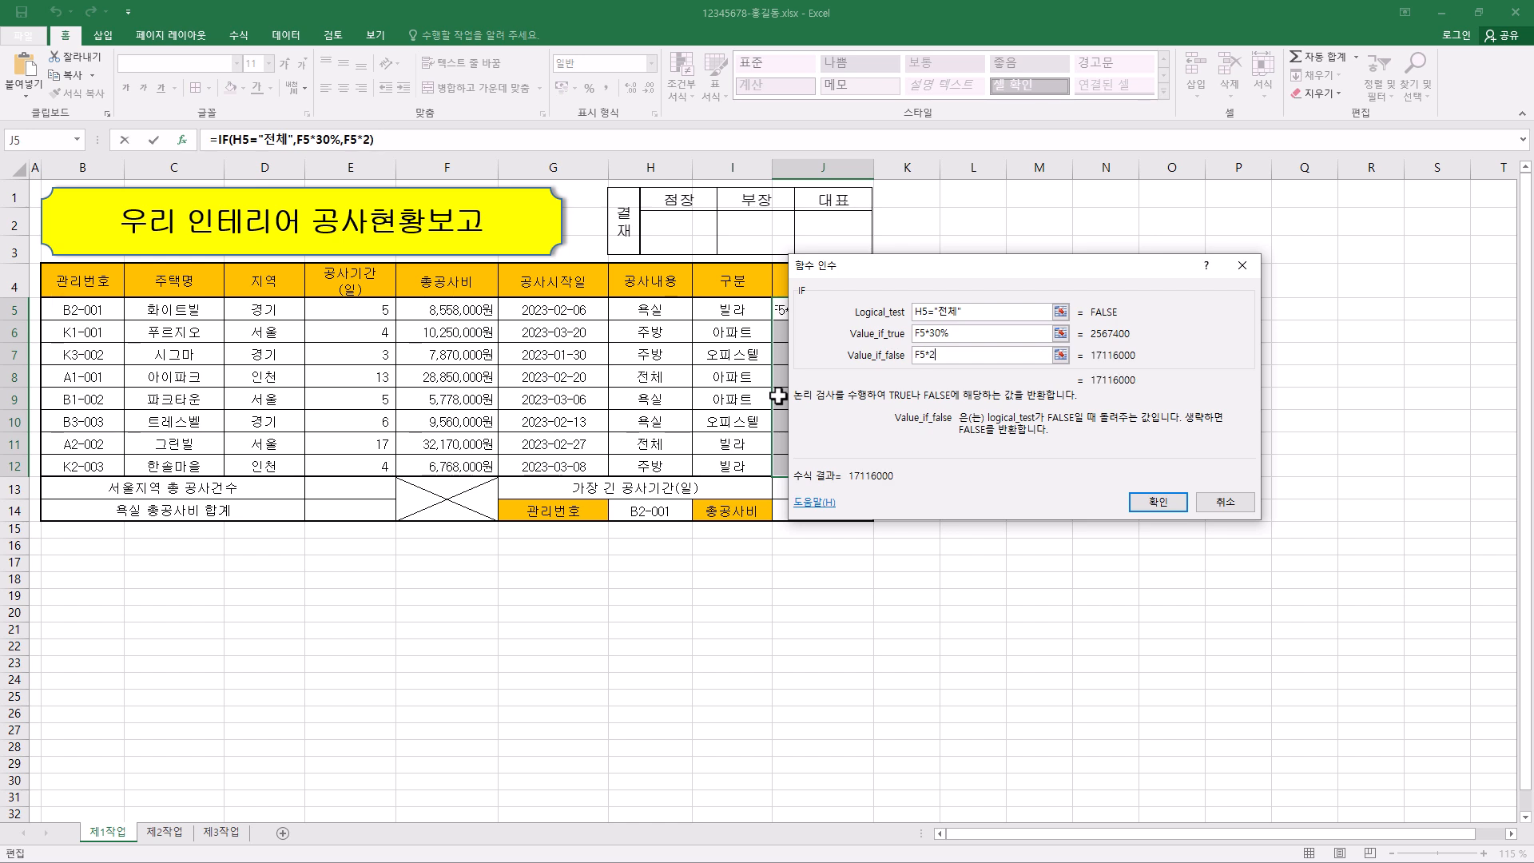
{"action": "type", "text": "0*"}
{"action": "key", "text": "BackSpace"}
{"action": "type", "text": "%"}
{"action": "left_click", "coordinate": [1160, 504], "text": "ctrl"}
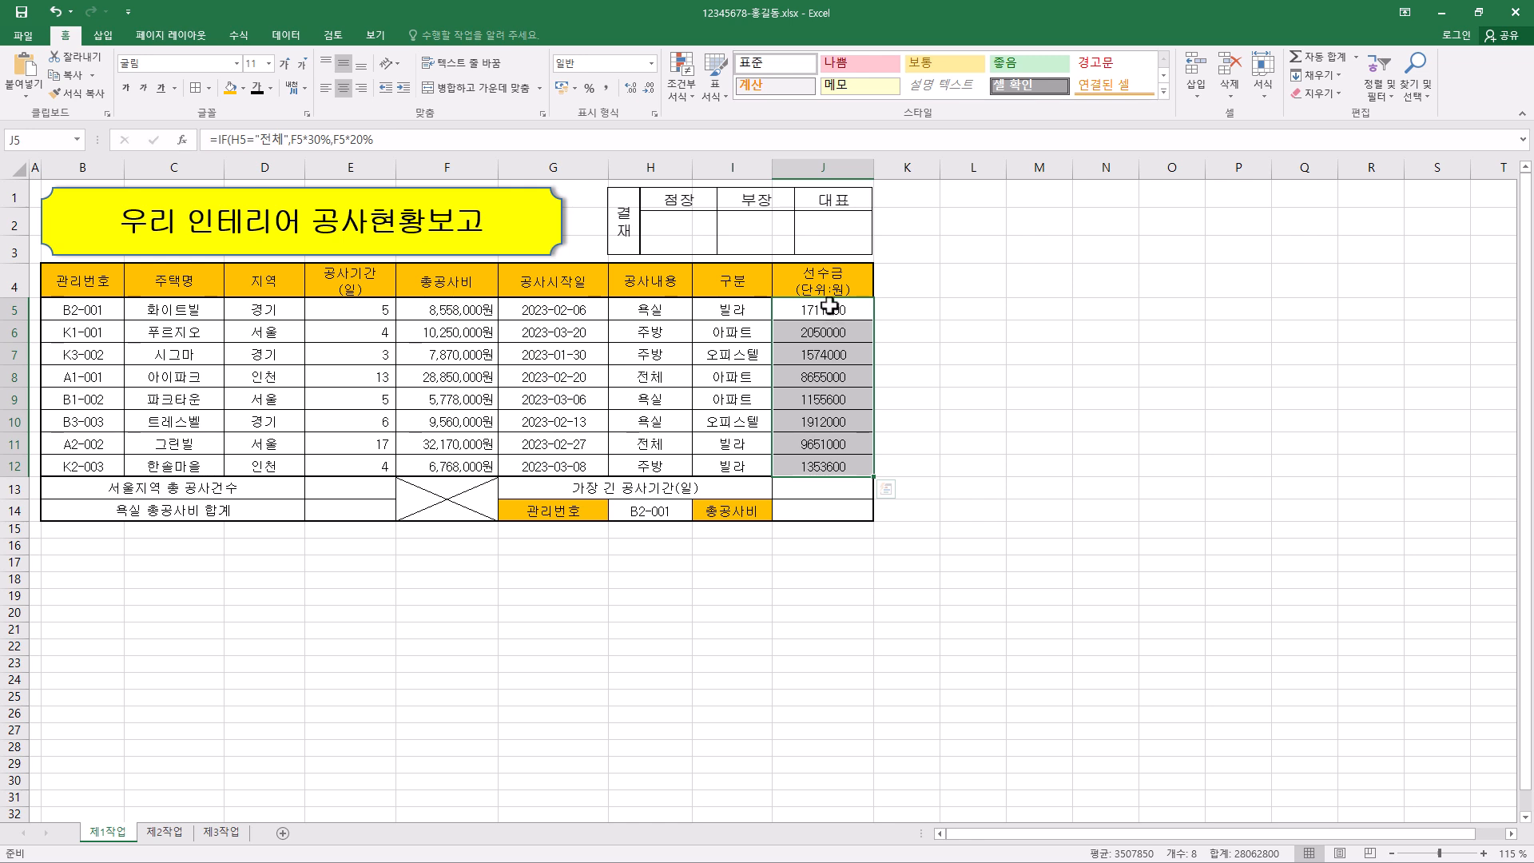
{"action": "left_click", "coordinate": [382, 139]}
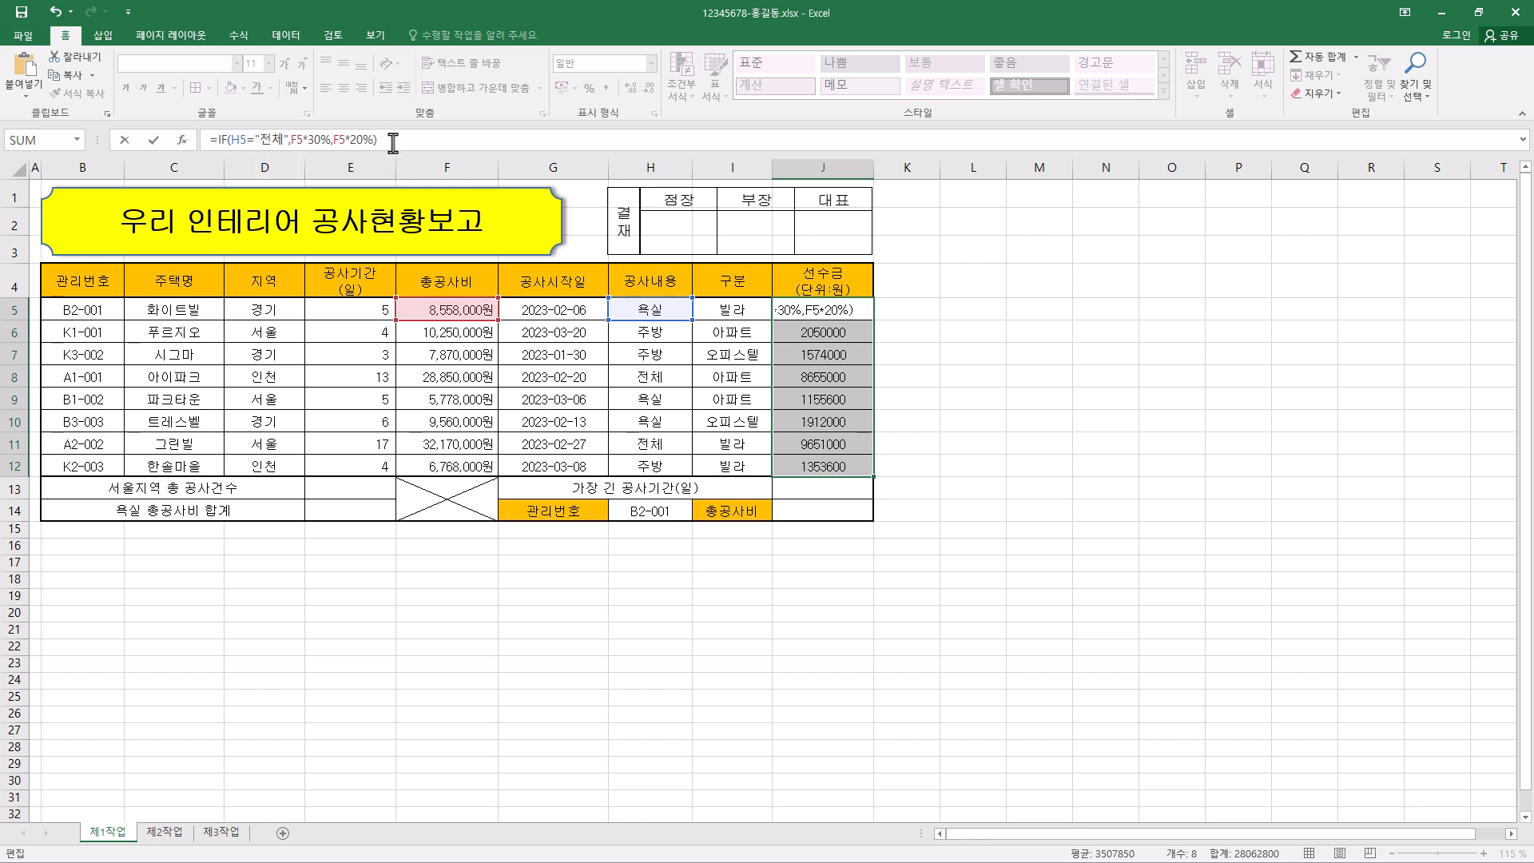
{"action": "key", "text": "ctrl+Return"}
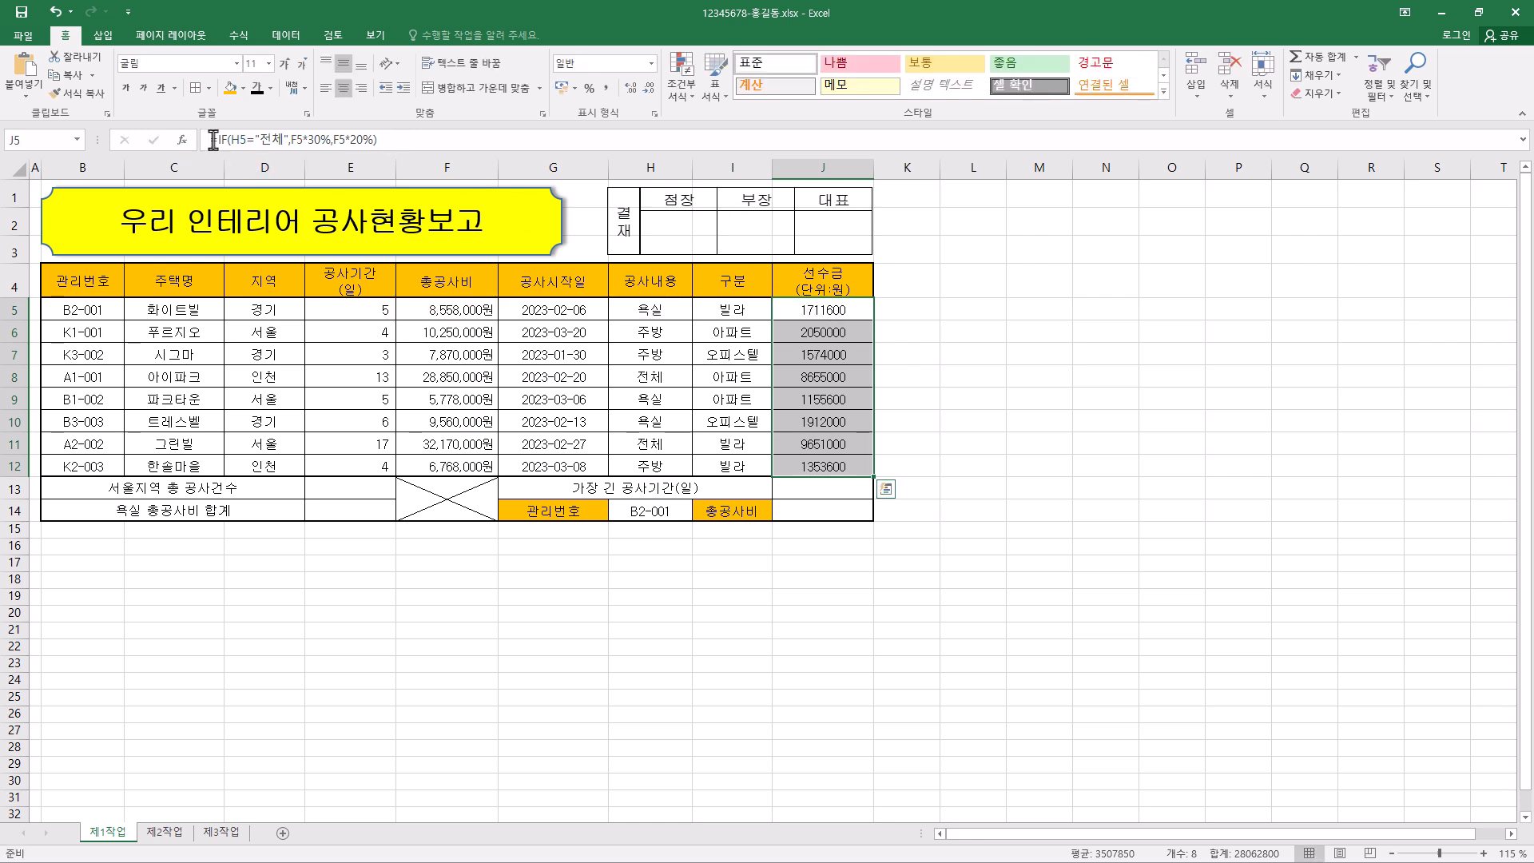
- Try to wrap only the F5*30% argument of the J5 formula in ROUND with -5 digits
{"action": "left_click", "coordinate": [376, 141]}
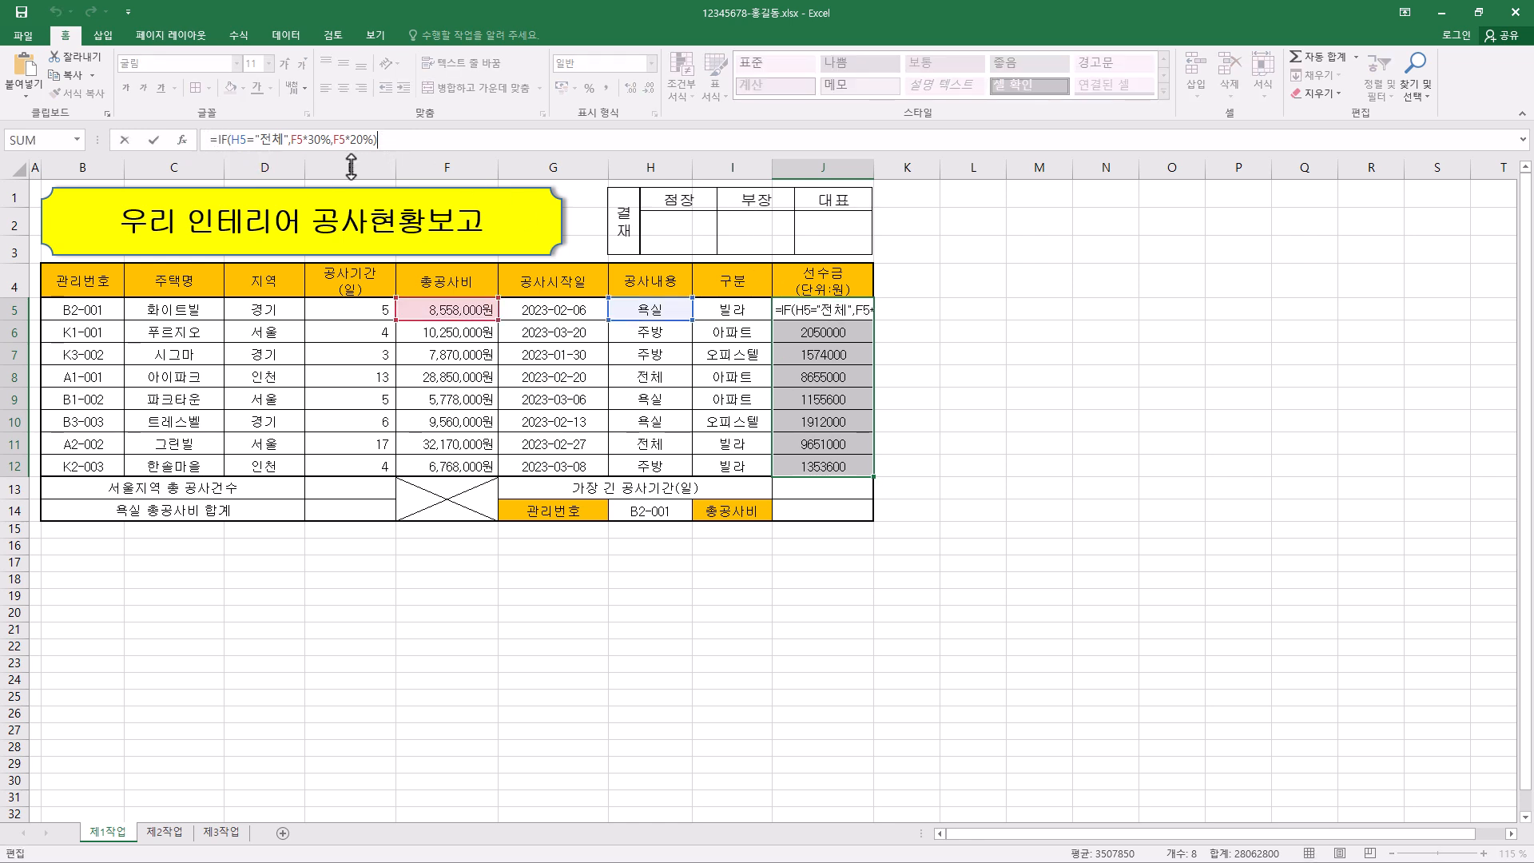
{"action": "left_click", "coordinate": [222, 141]}
{"action": "left_click", "coordinate": [292, 139]}
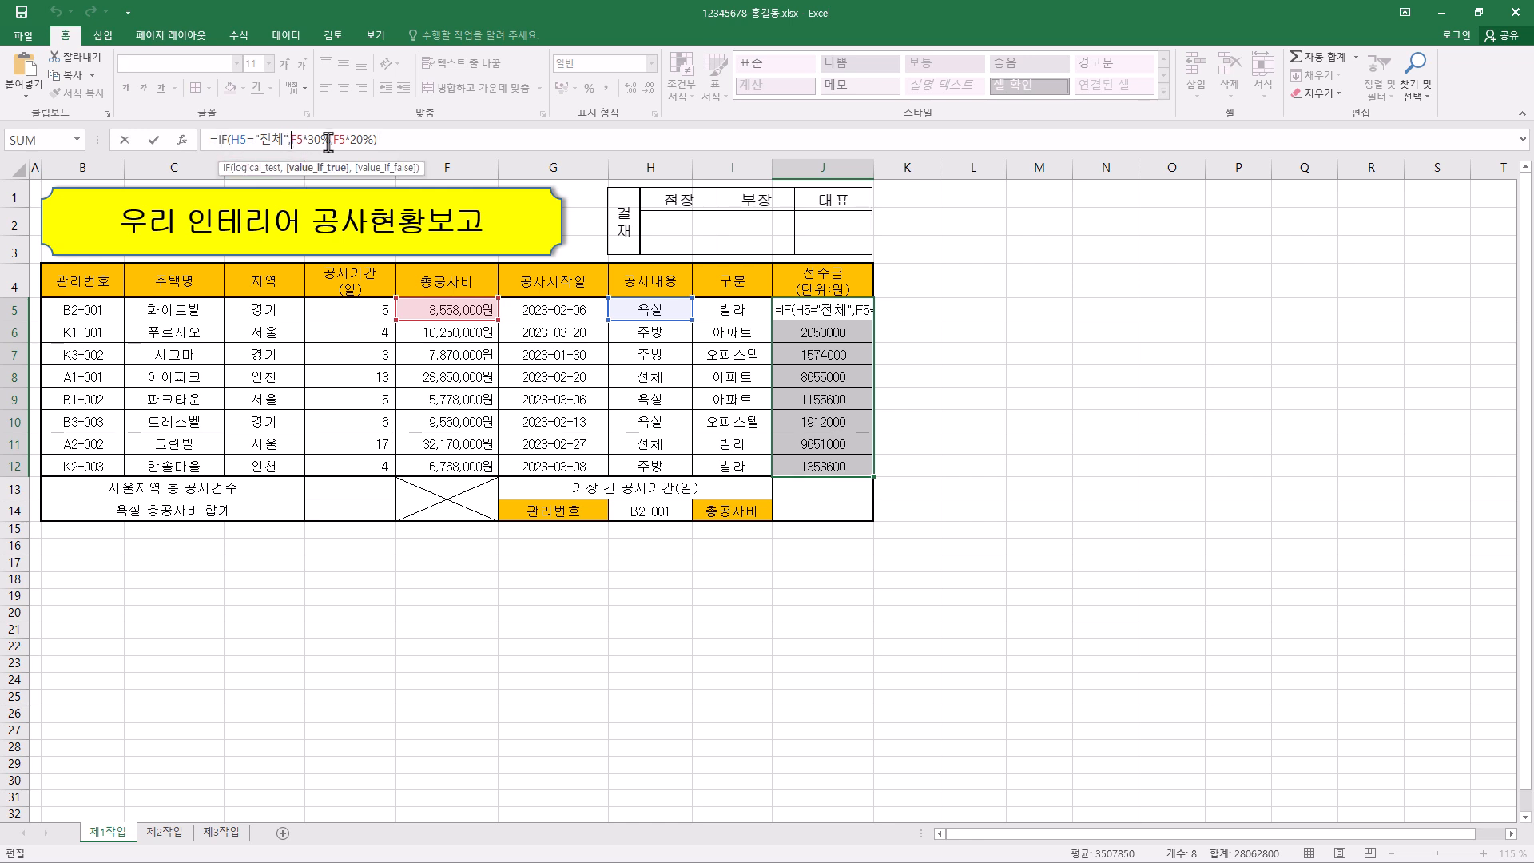
{"action": "type", "text": "개ㅕ"}
{"action": "key", "text": "BackSpace"}
{"action": "key", "text": "BackSpace"}
{"action": "key", "text": "Hangul"}
{"action": "type", "text": "rou"}
{"action": "key", "text": "Tab"}
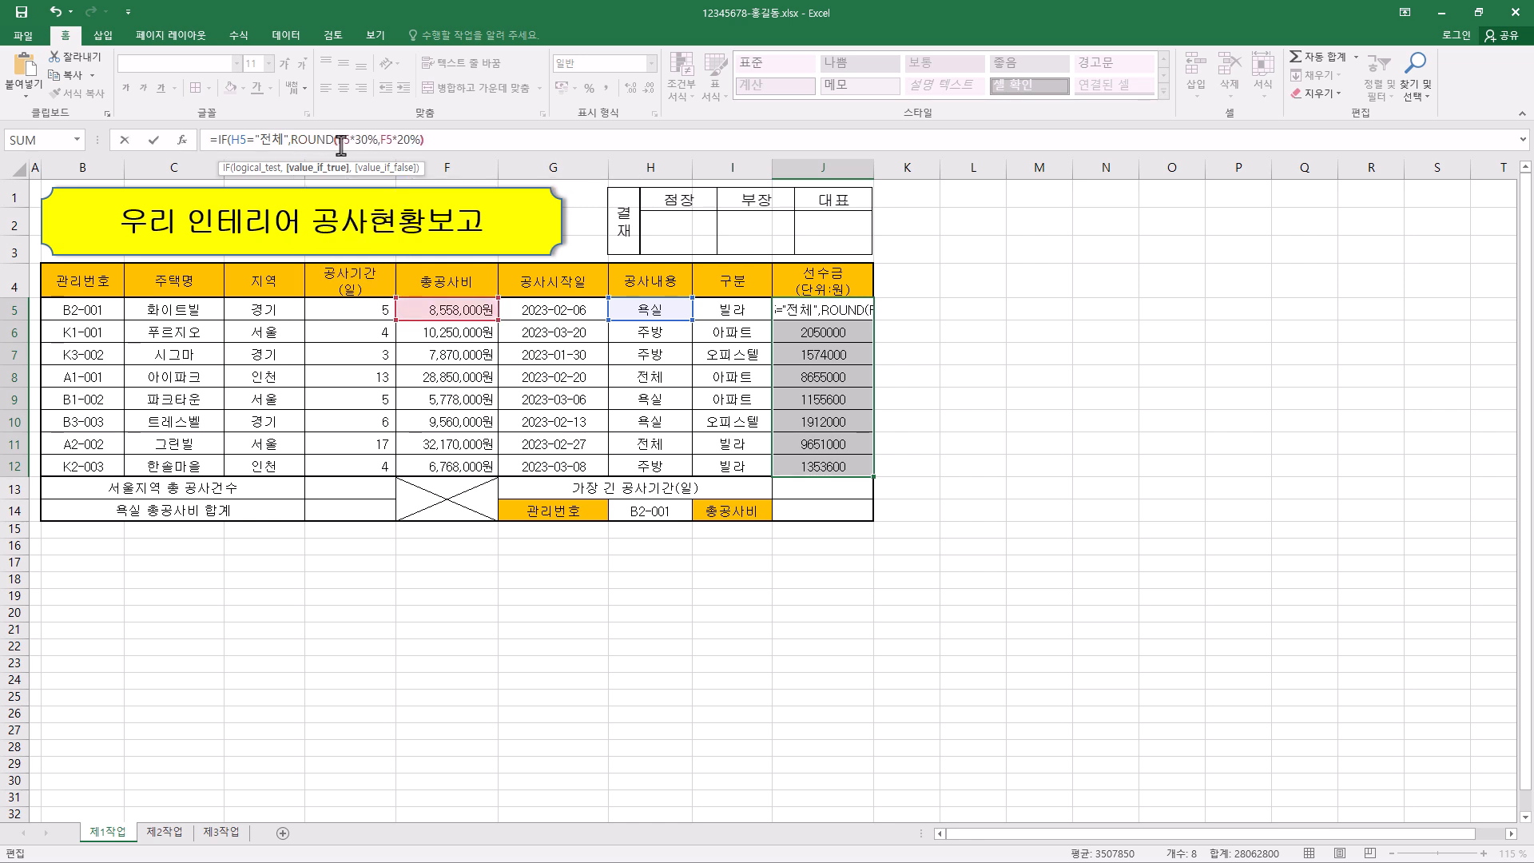
{"action": "left_click", "coordinate": [377, 139]}
{"action": "type", "text": ")"}
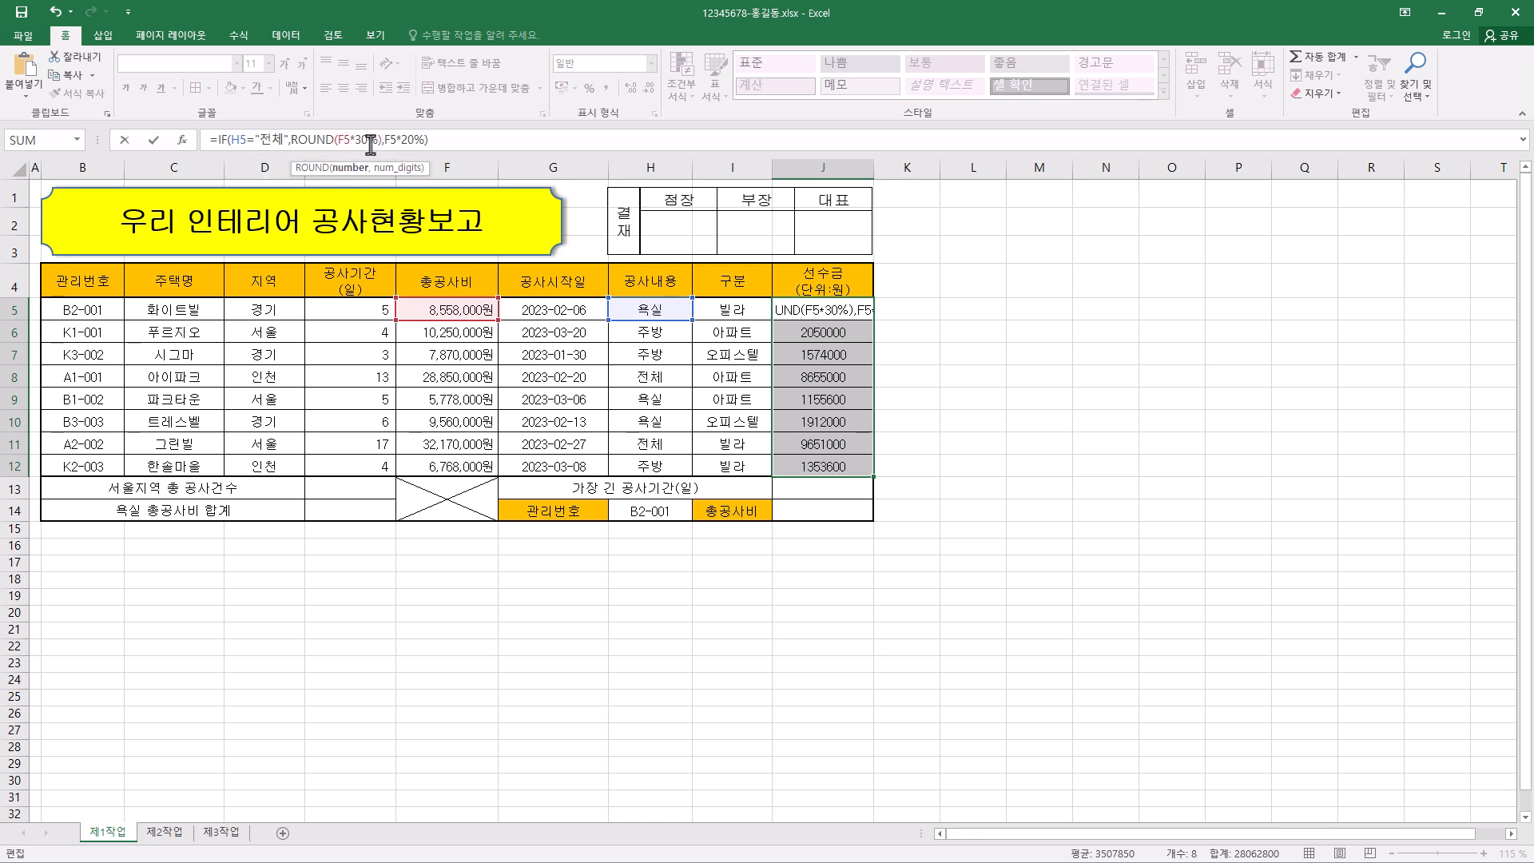
{"action": "type", "text": ","}
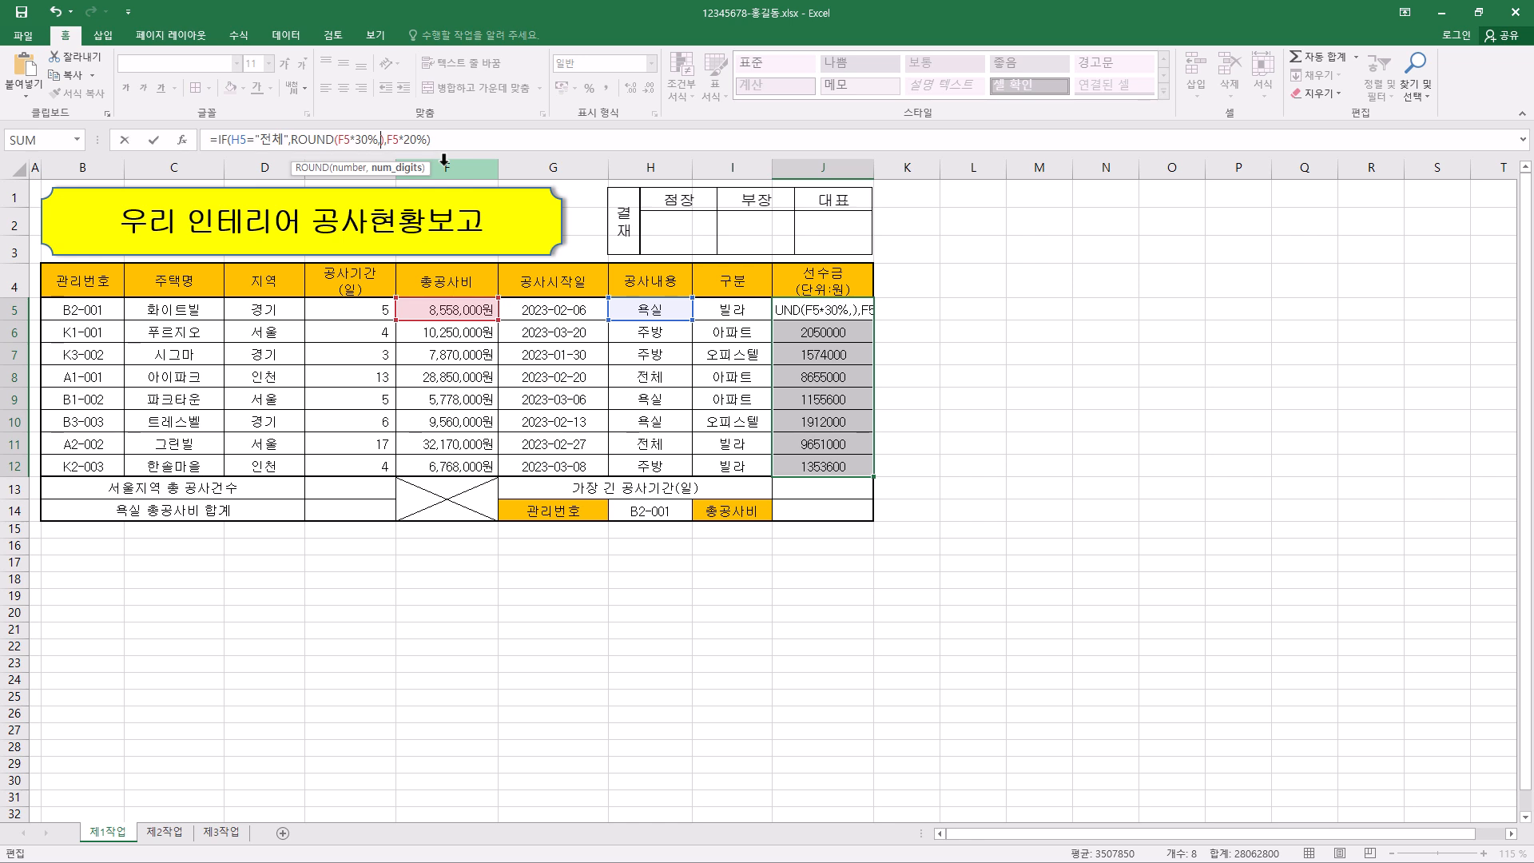
{"action": "type", "text": "-5"}
{"action": "key", "text": "Return"}
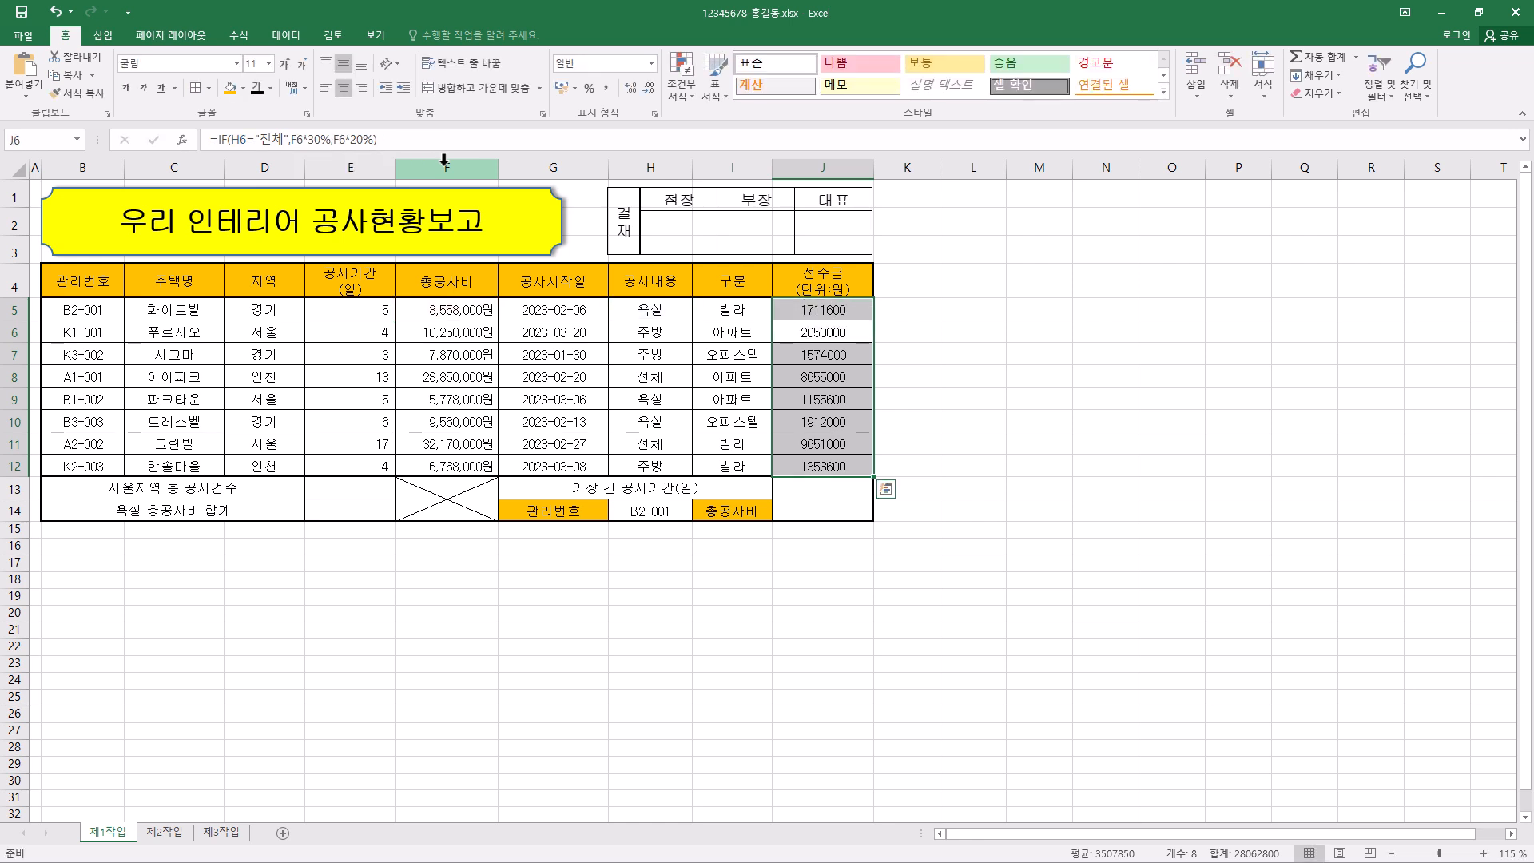
- Check the edited formula in J5 against J6 and undo the ROUND edit
{"action": "left_click", "coordinate": [837, 336]}
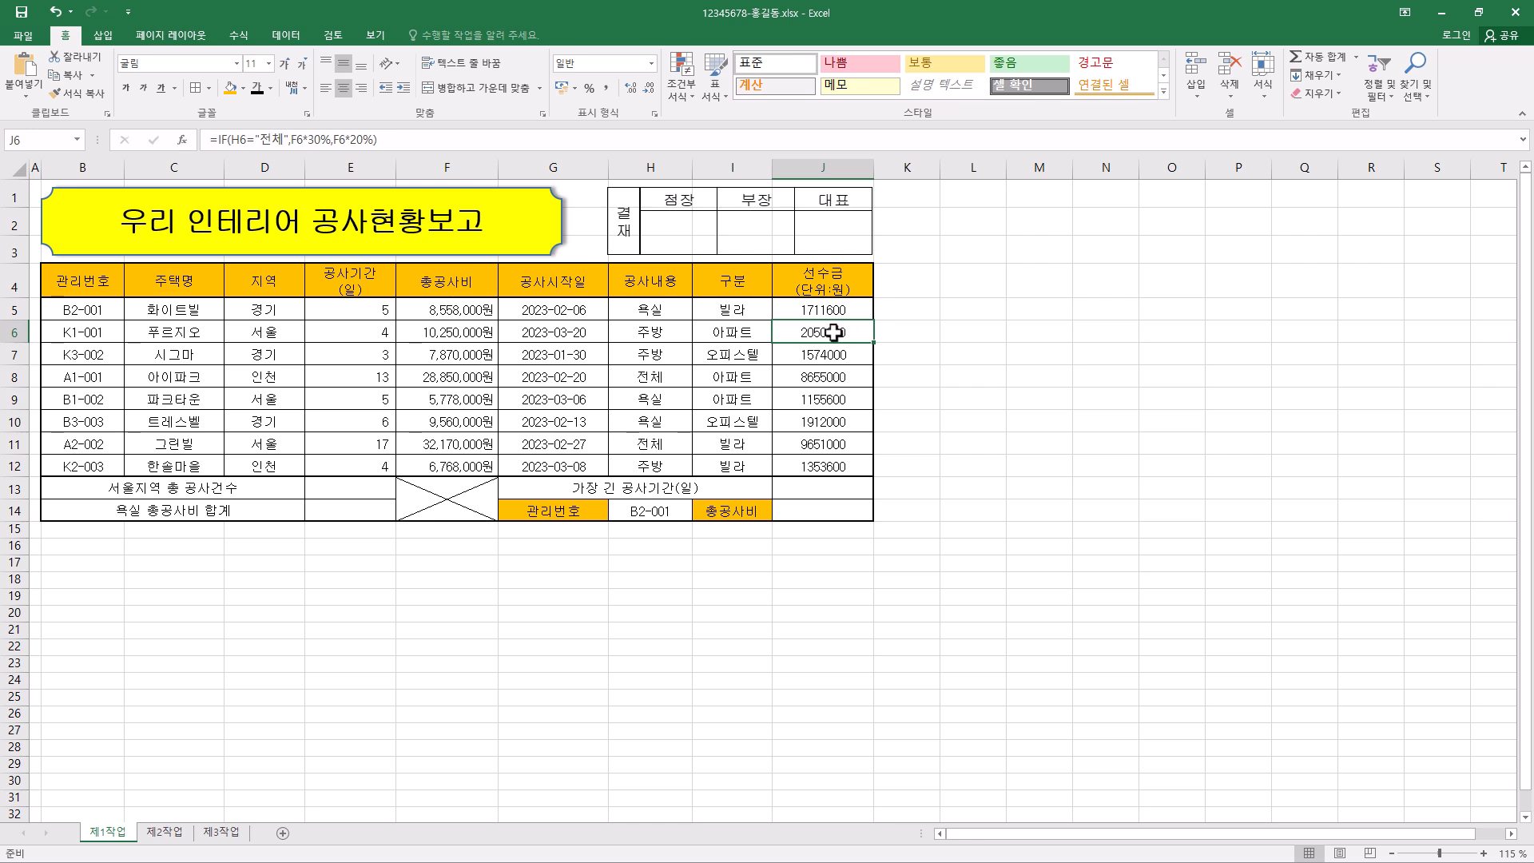
{"action": "left_click", "coordinate": [828, 310]}
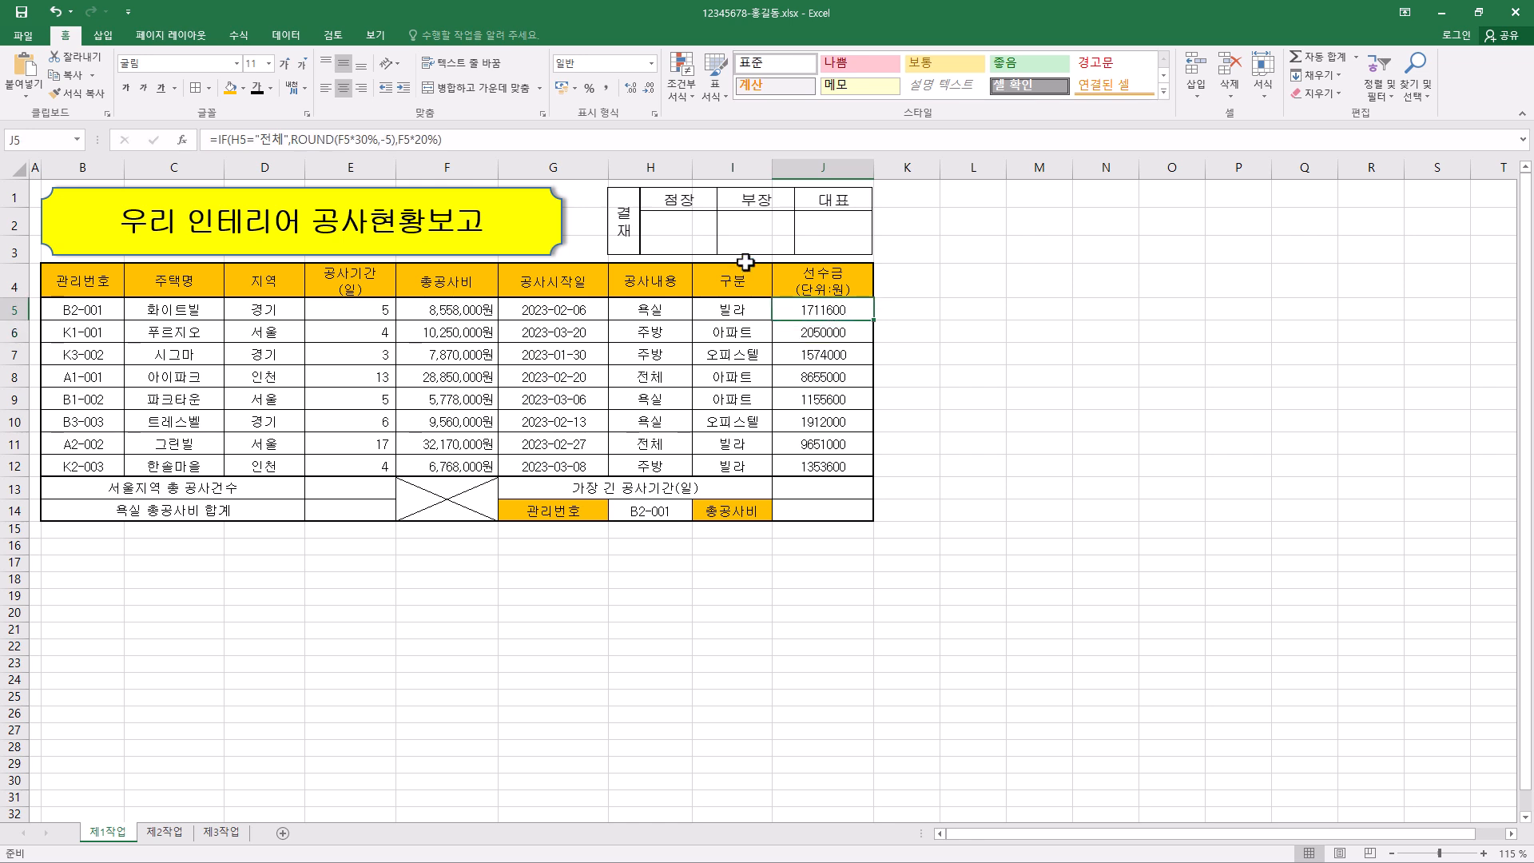
{"action": "left_click", "coordinate": [312, 141]}
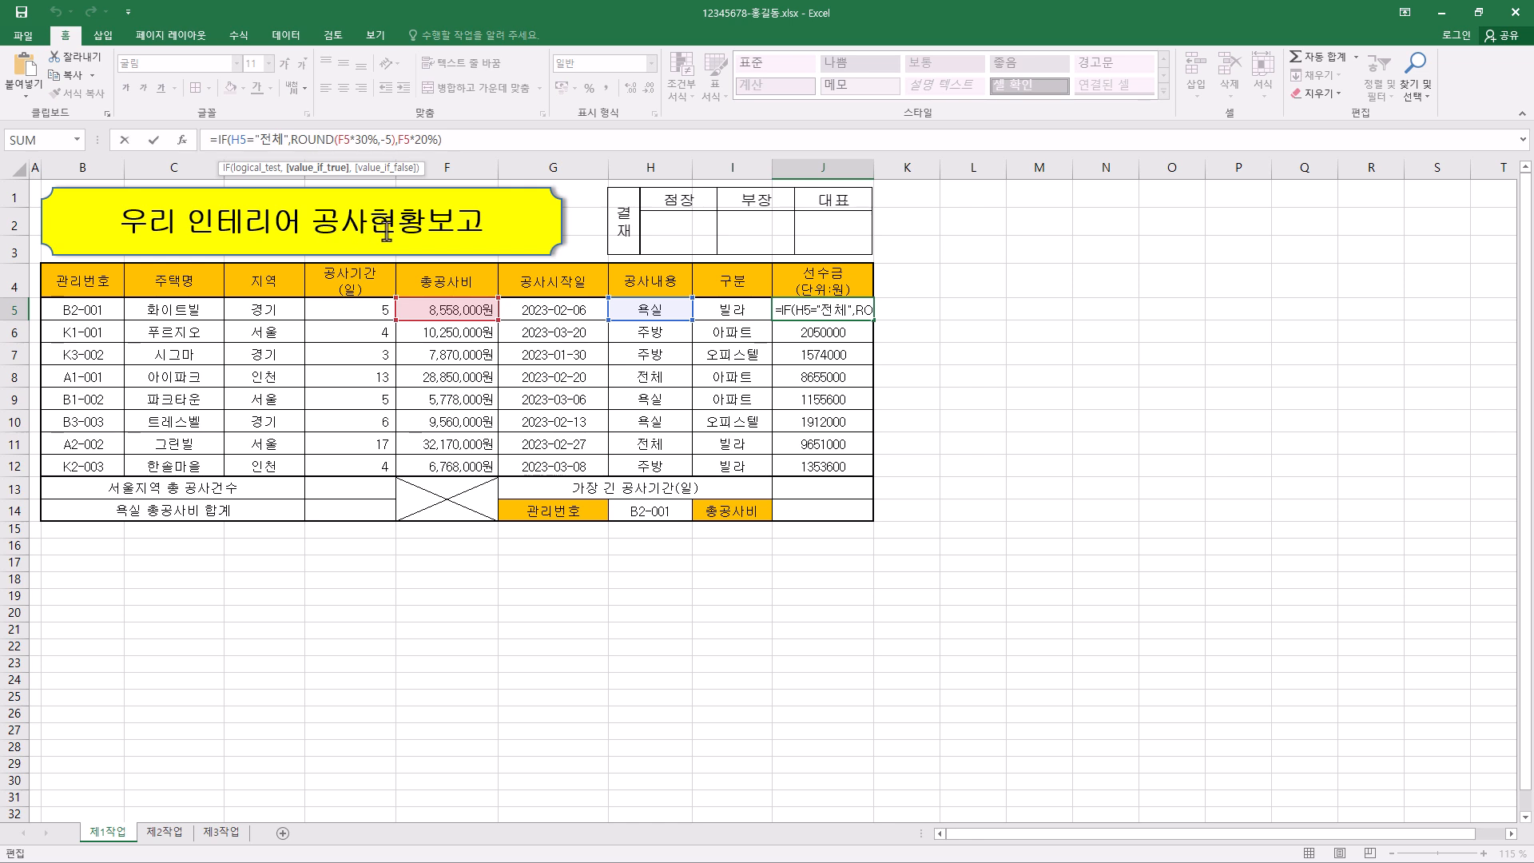
{"action": "left_click", "coordinate": [414, 142]}
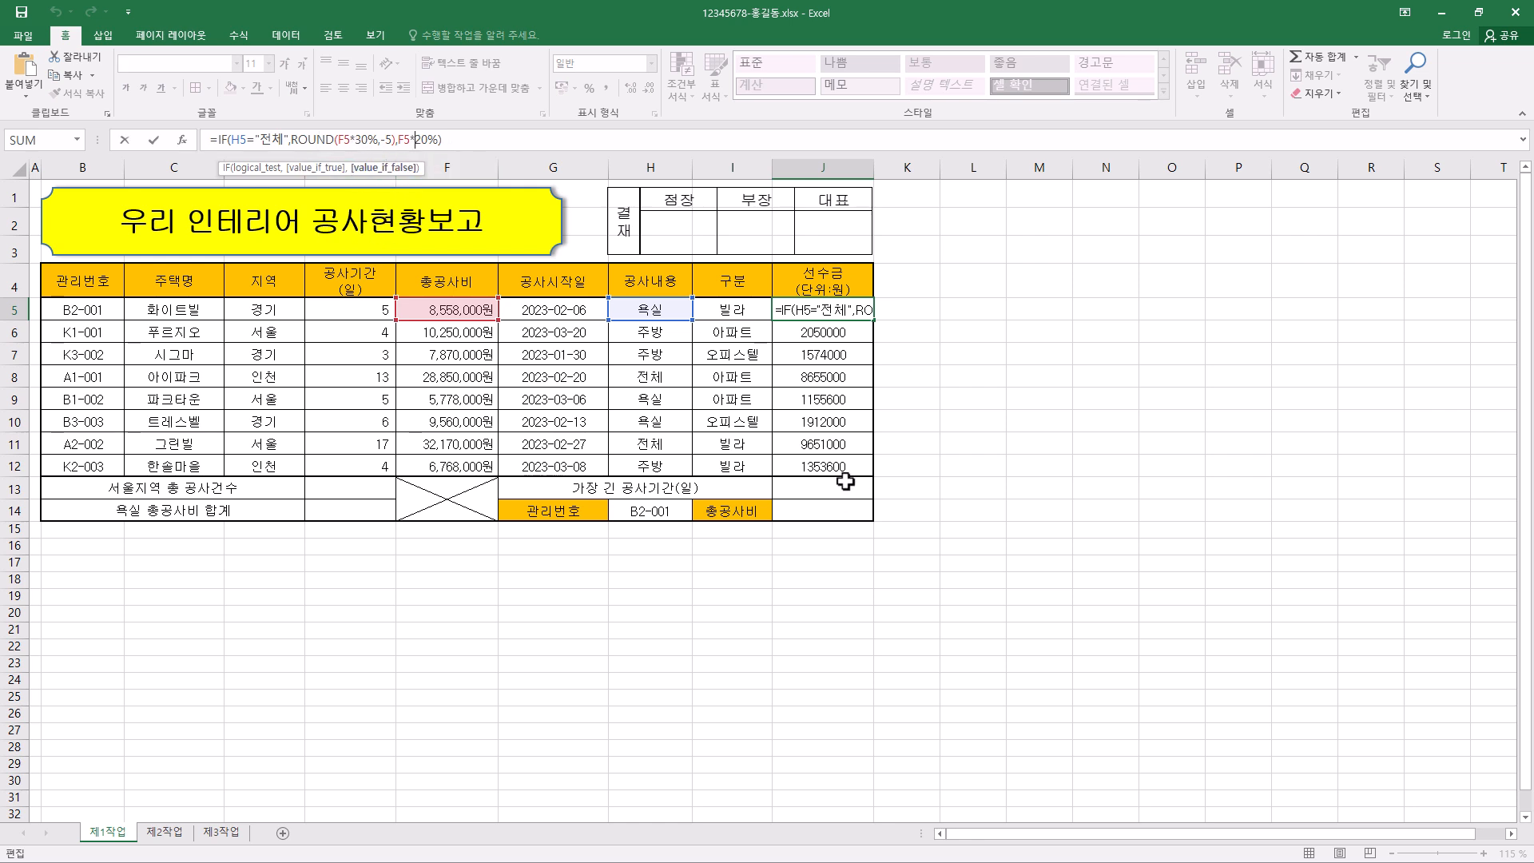
{"action": "key", "text": "Escape"}
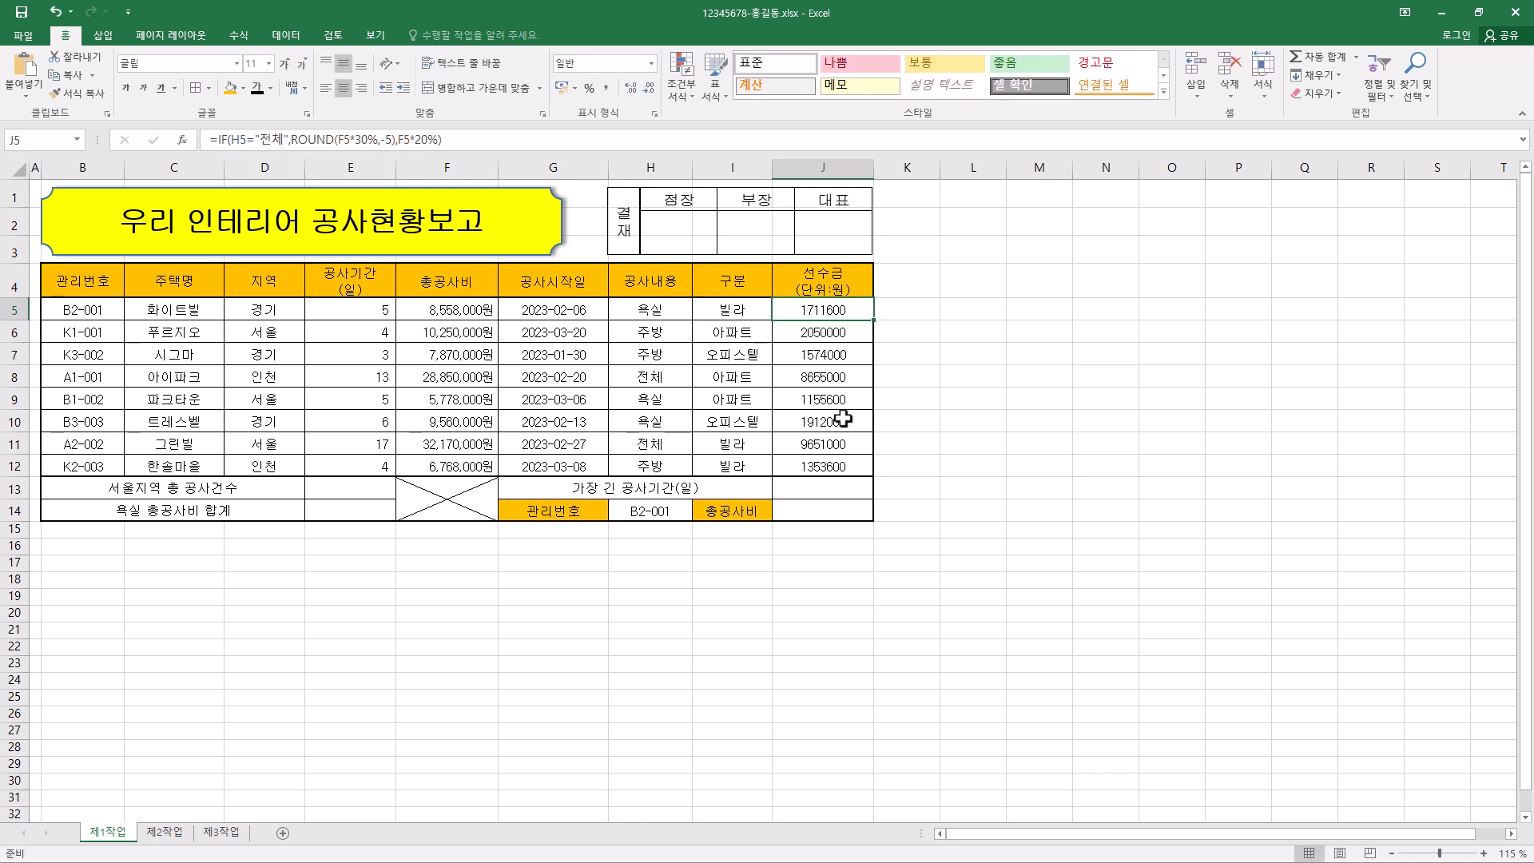
{"action": "left_click", "coordinate": [55, 11]}
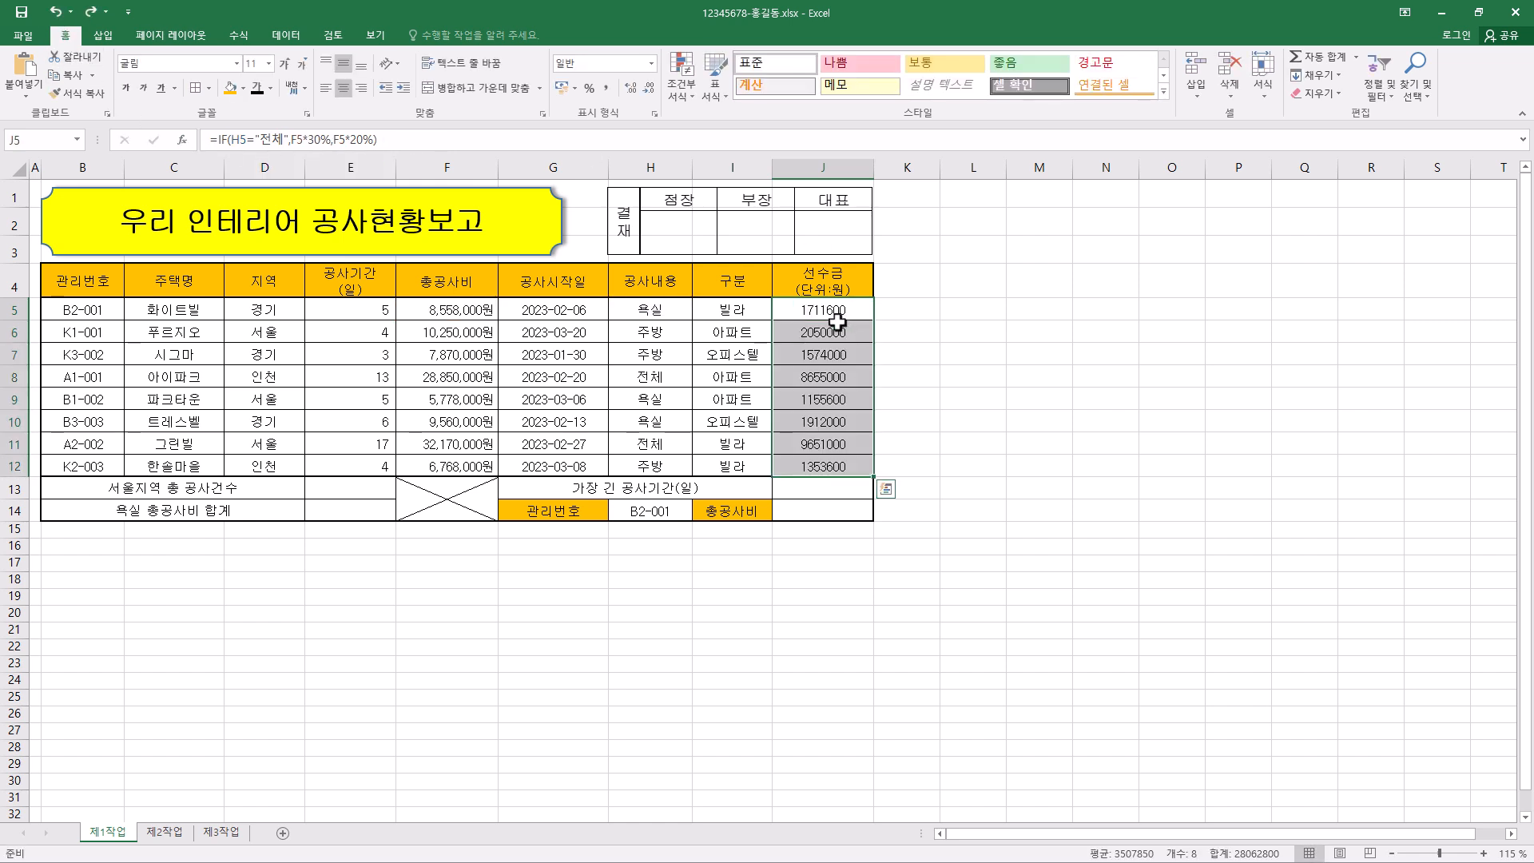
- Cut the whole IF expression out of the J5 formula, keeping only the equals sign
{"action": "left_click", "coordinate": [226, 138]}
{"action": "left_click_drag", "start_coordinate": [212, 140], "coordinate": [389, 141]}
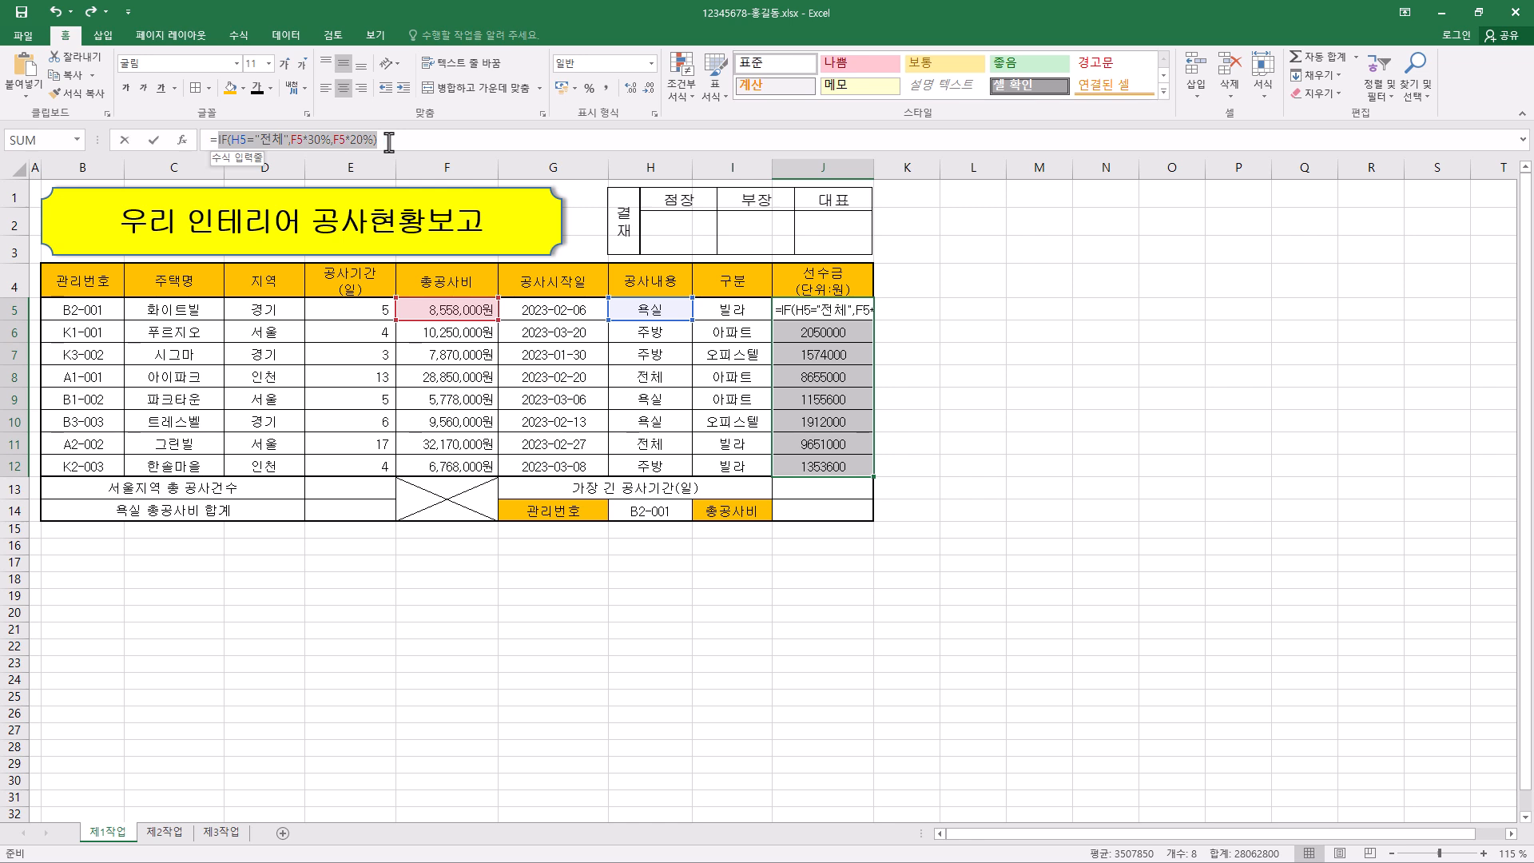
{"action": "right_click", "coordinate": [327, 141]}
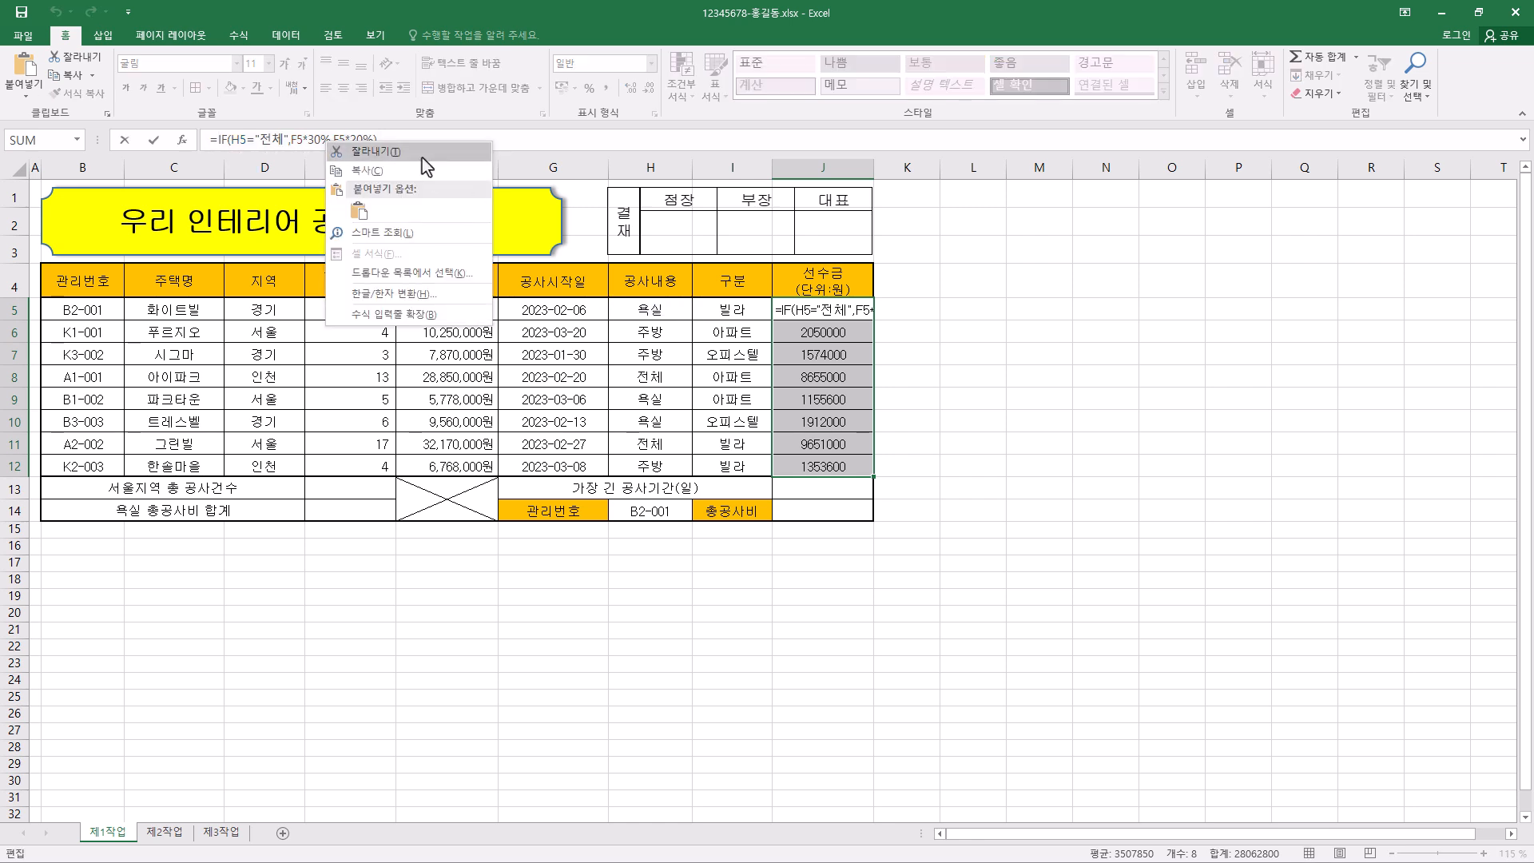
{"action": "left_click", "coordinate": [422, 153]}
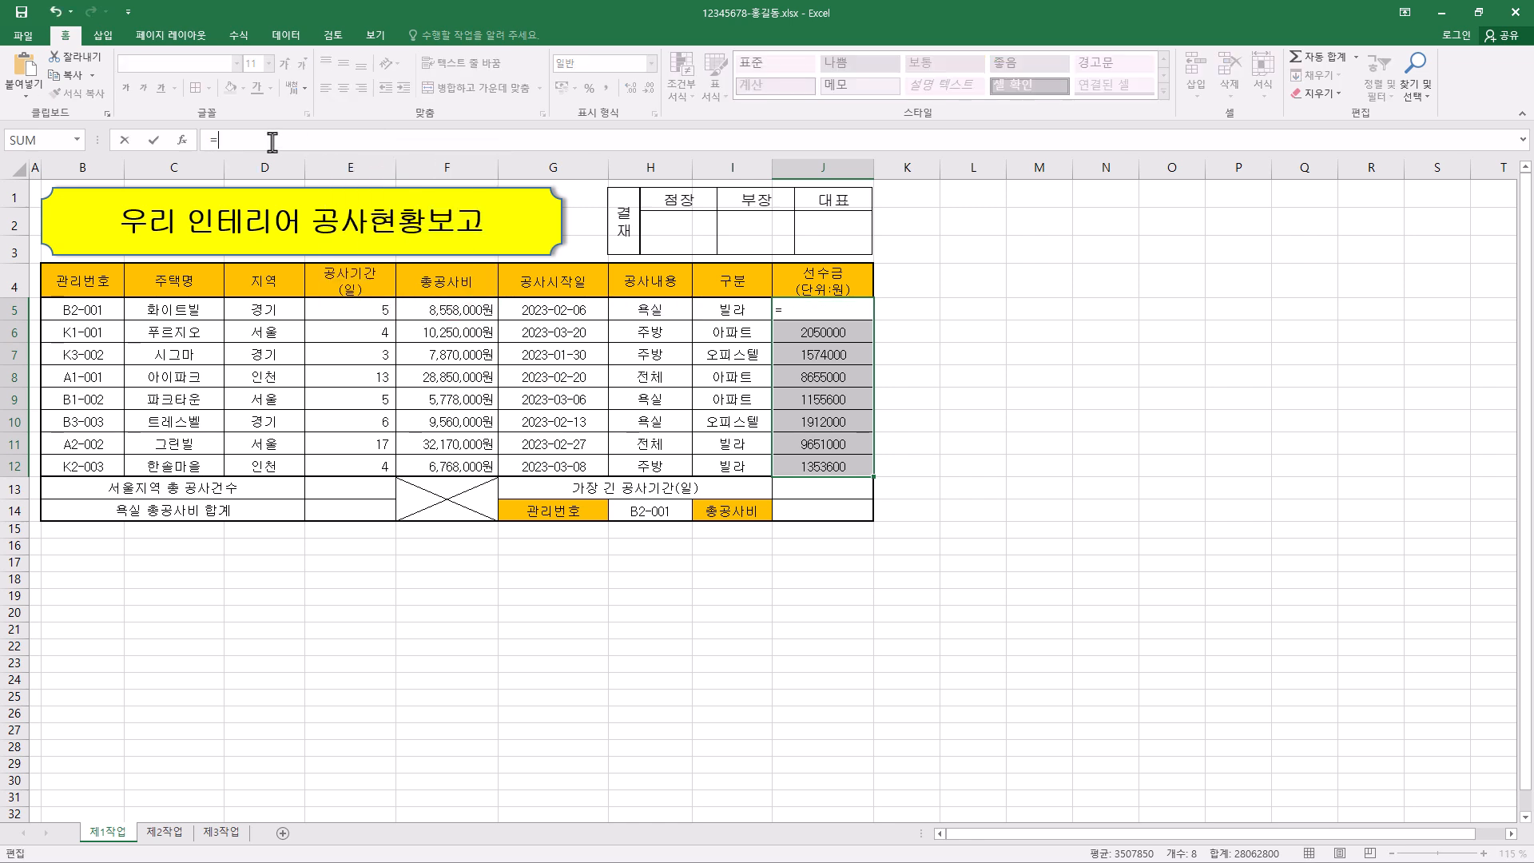
- Start a ROUND function in the 선수금 cells and paste the cut IF expression as its Number argument
{"action": "type", "text": "run"}
{"action": "key", "text": "BackSpace"}
{"action": "type", "text": "round"}
{"action": "key", "text": "Tab"}
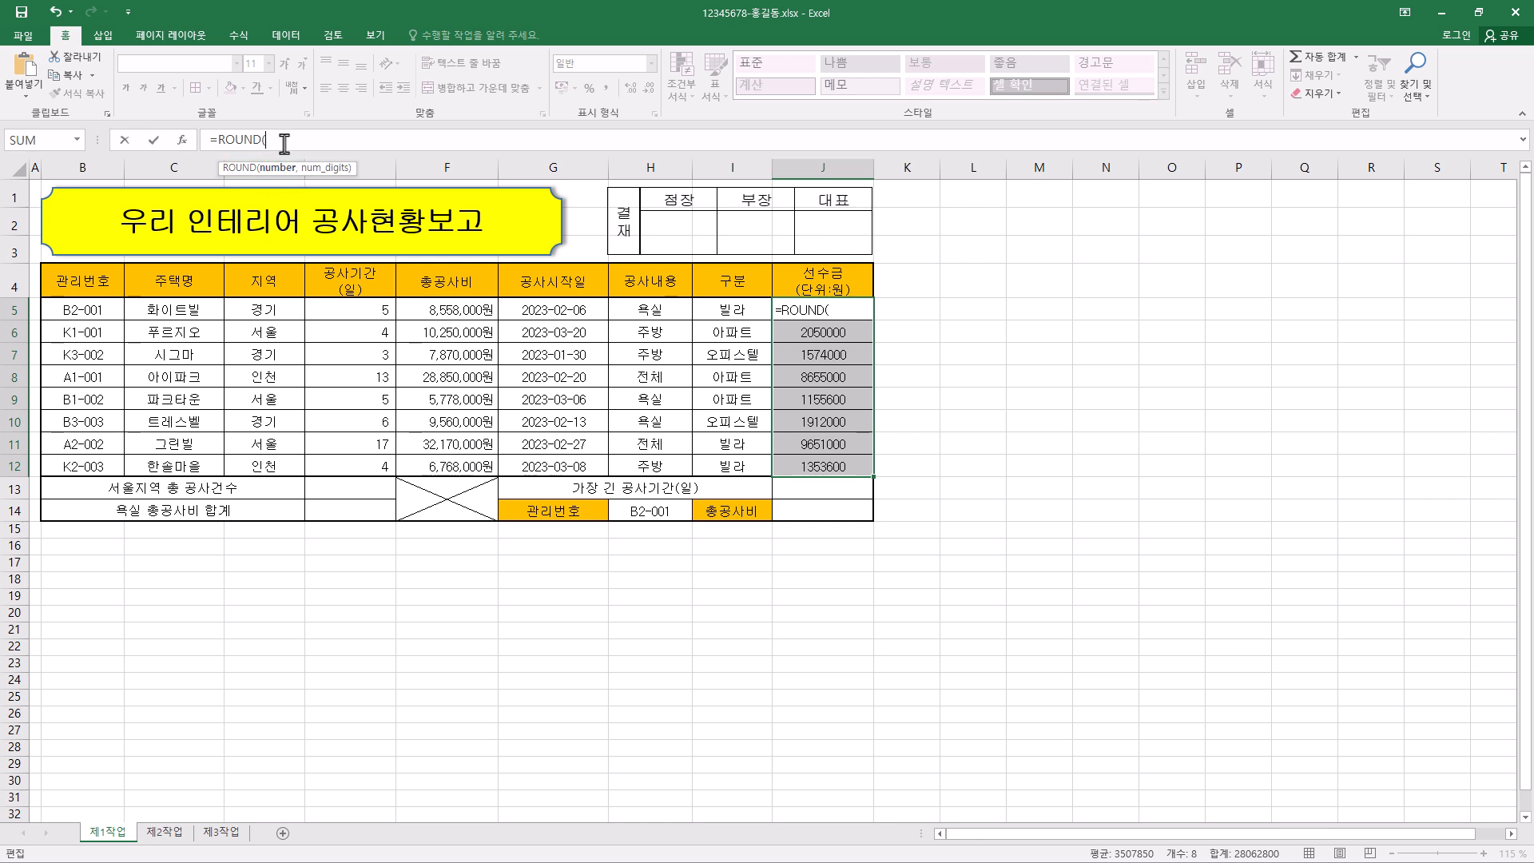
{"action": "left_click", "coordinate": [182, 140]}
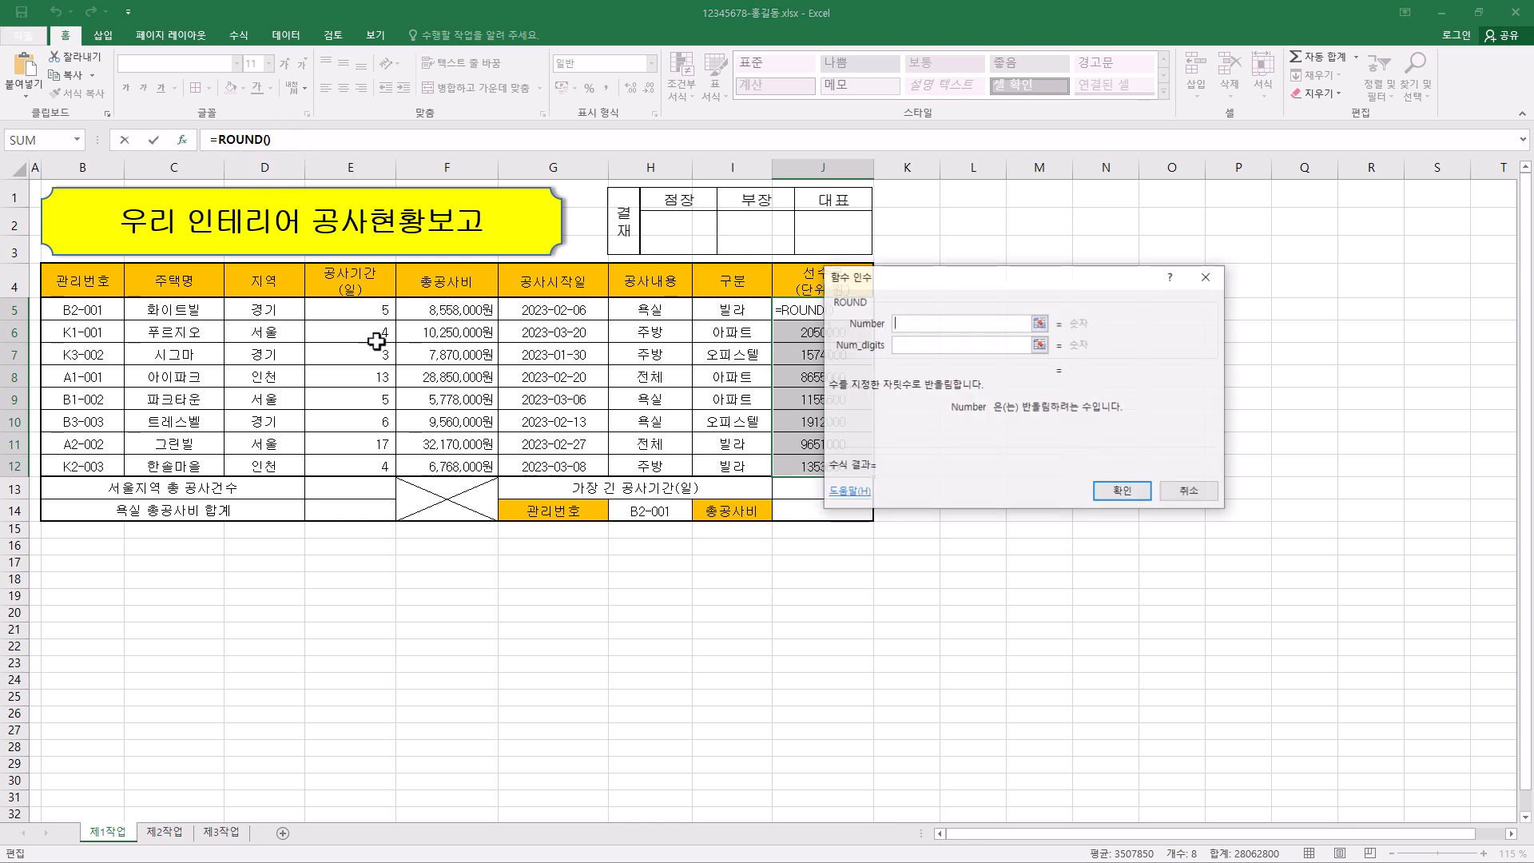
{"action": "left_click_drag", "start_coordinate": [995, 281], "coordinate": [605, 307]}
{"action": "right_click", "coordinate": [580, 349]}
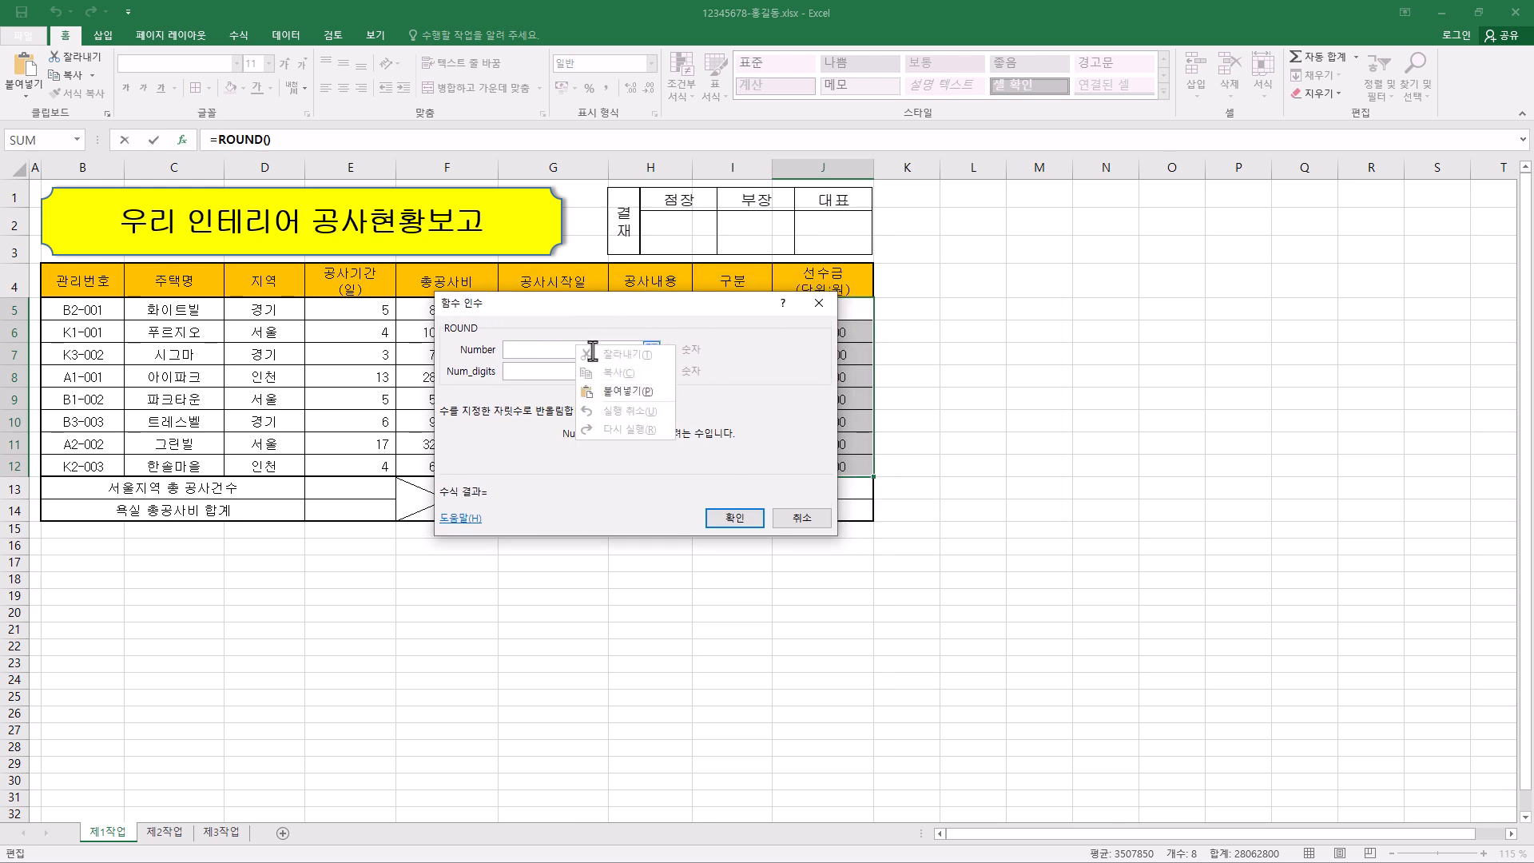
{"action": "left_click", "coordinate": [613, 391]}
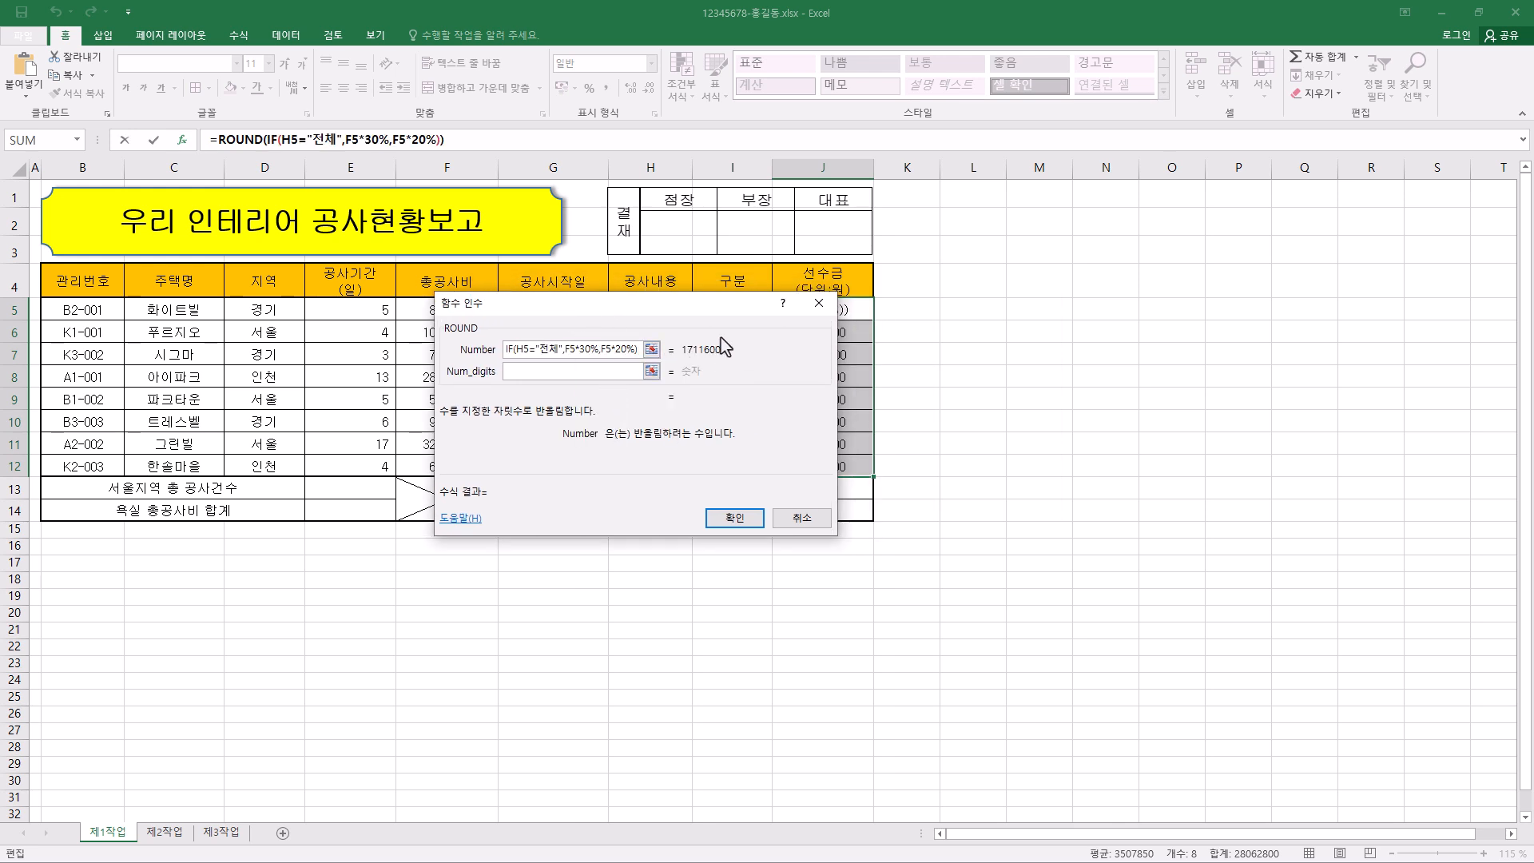
- Set ROUND's Num_digits to -5 and fill the formula across J5:J12
{"action": "left_click", "coordinate": [590, 372]}
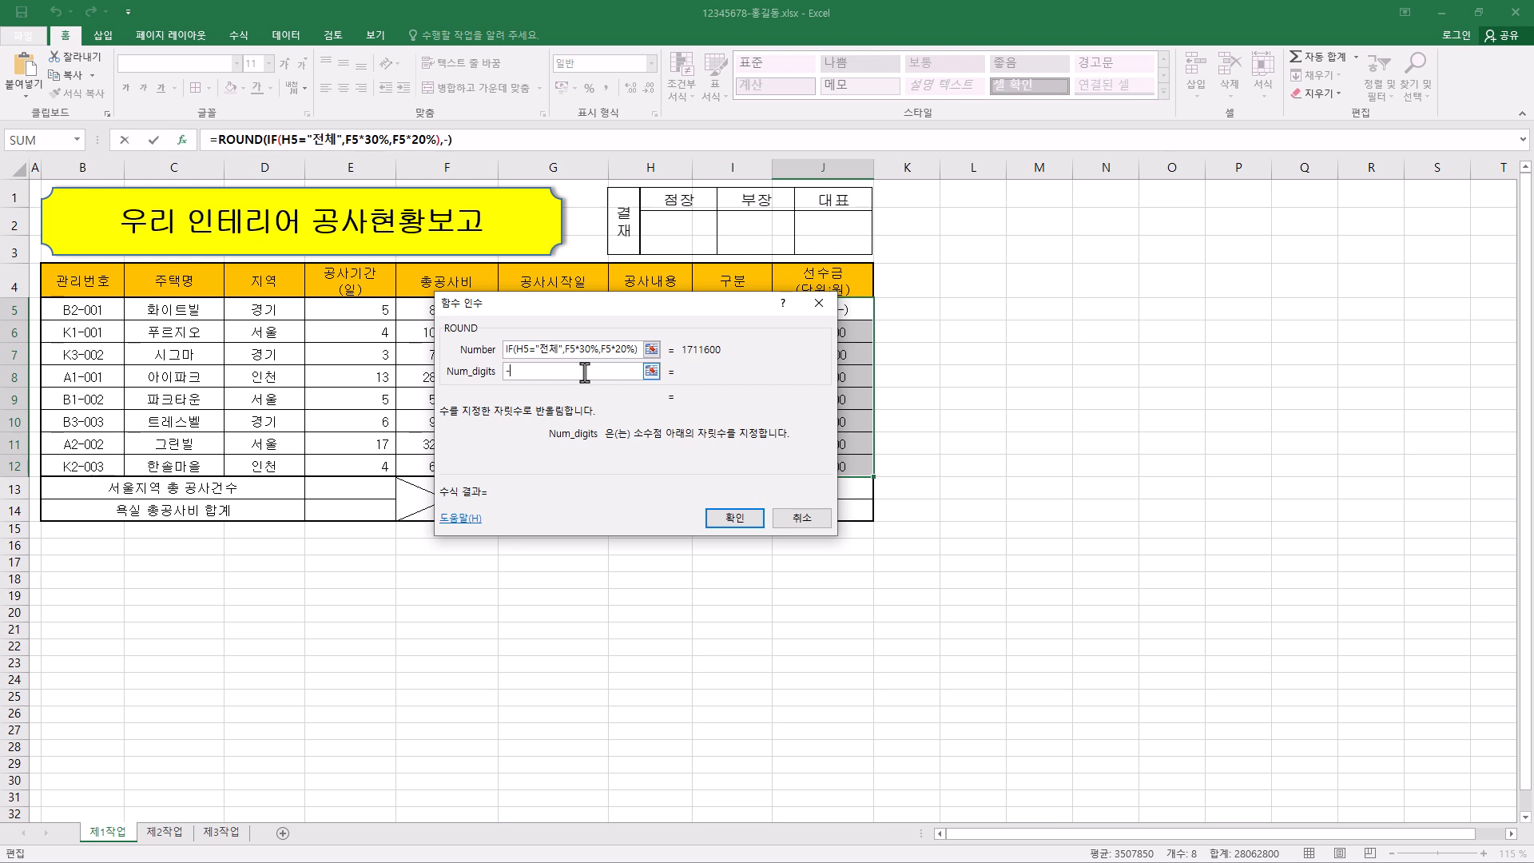
{"action": "type", "text": "5"}
{"action": "key", "text": "BackSpace"}
{"action": "type", "text": "5"}
{"action": "left_click", "coordinate": [734, 518]}
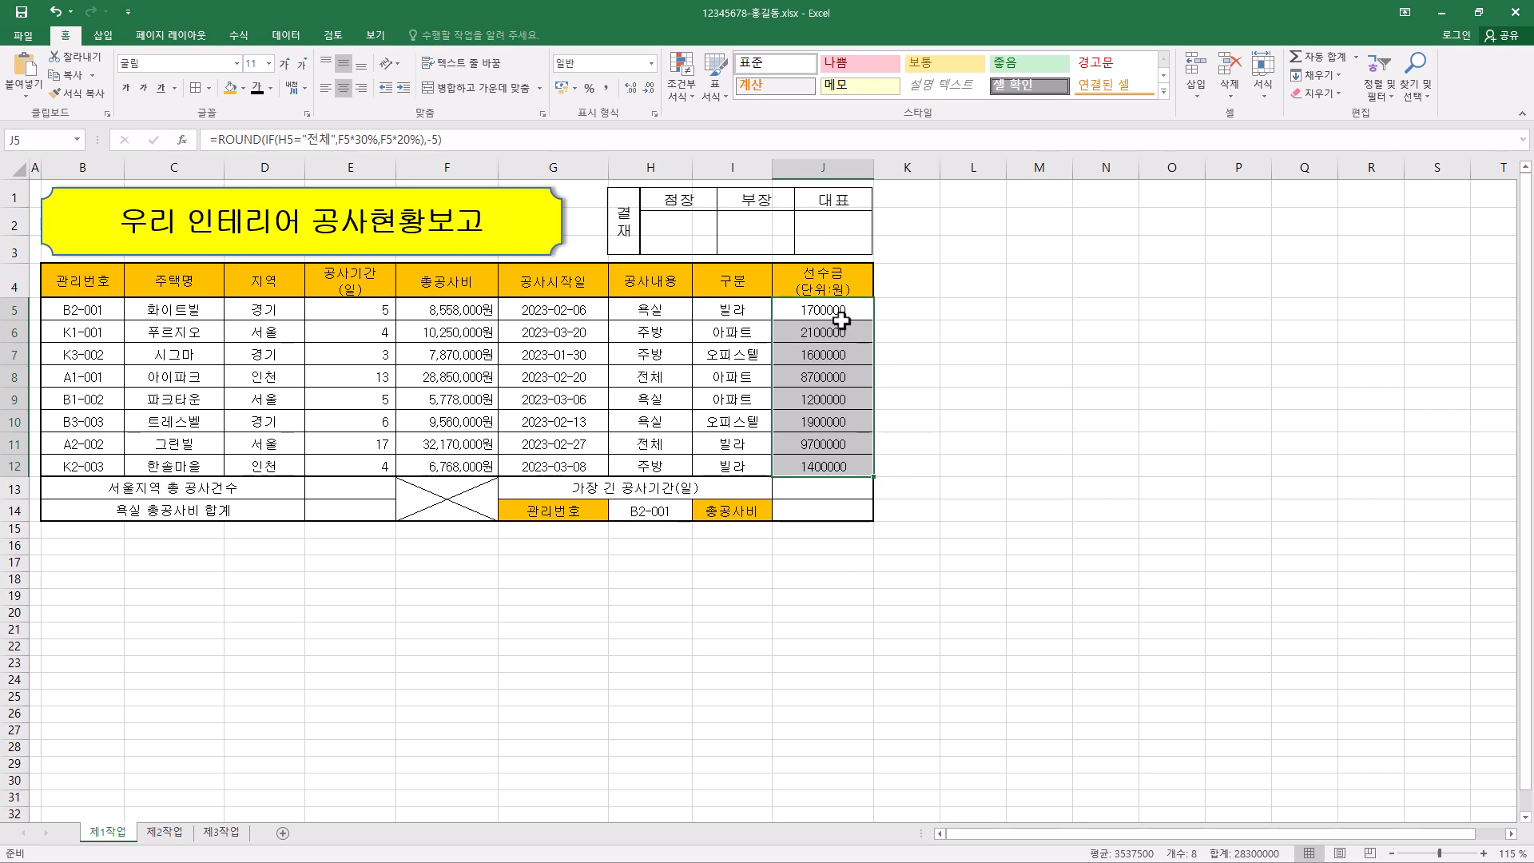
- Format the 선수금 cells J5:J12 as 회계 (accounting) numbers without a currency symbol
{"action": "key", "text": "ctrl+1"}
{"action": "left_click", "coordinate": [457, 319]}
{"action": "left_click", "coordinate": [661, 347]}
{"action": "left_click", "coordinate": [660, 361]}
{"action": "left_click", "coordinate": [755, 609]}
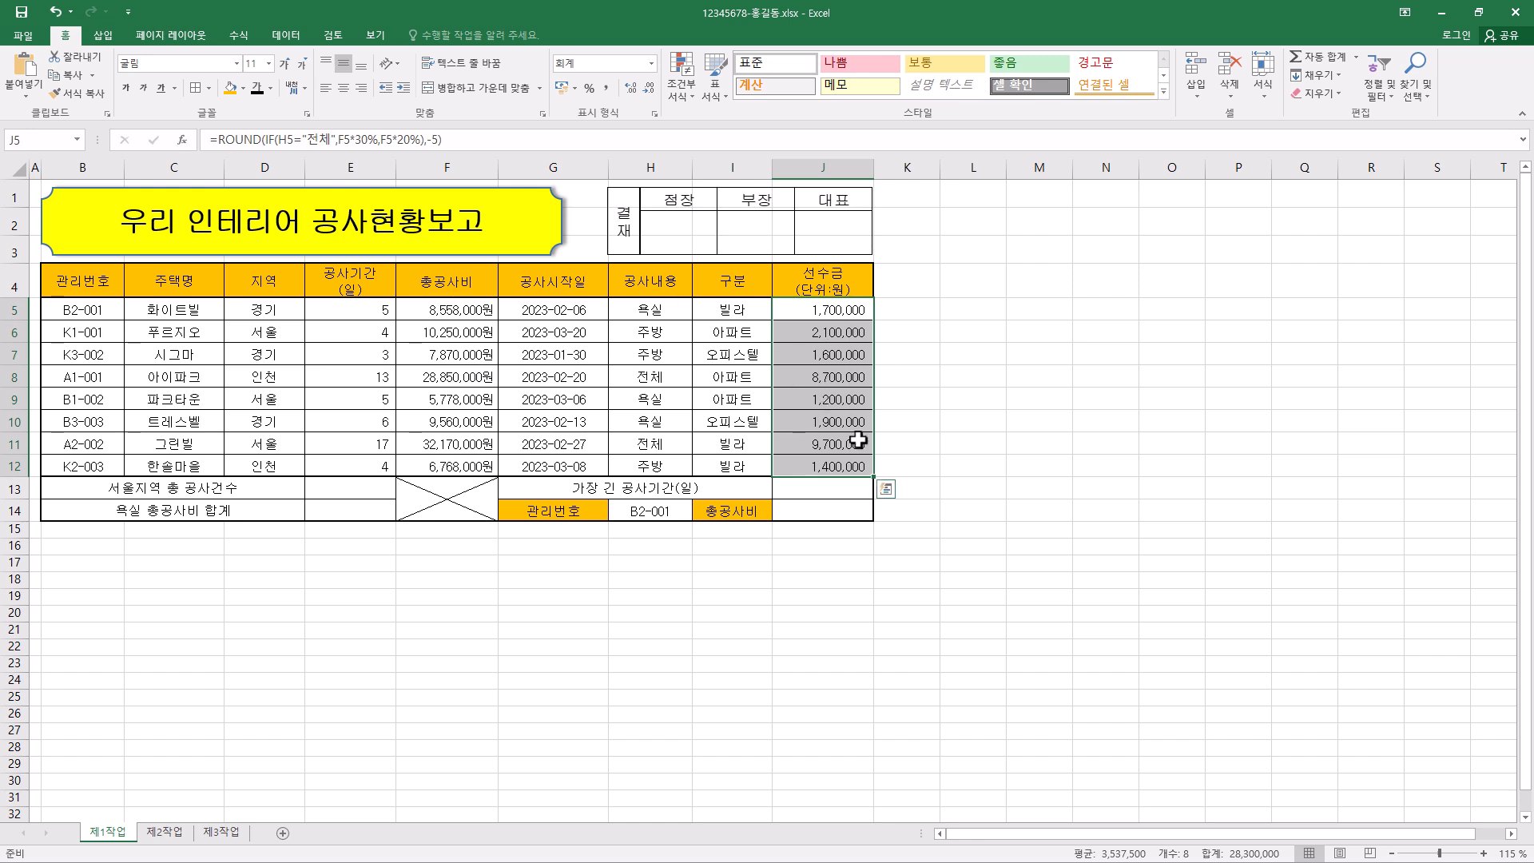
- Begin a formula in E13 for 서울지역 총 공사건수
{"action": "left_click", "coordinate": [362, 490]}
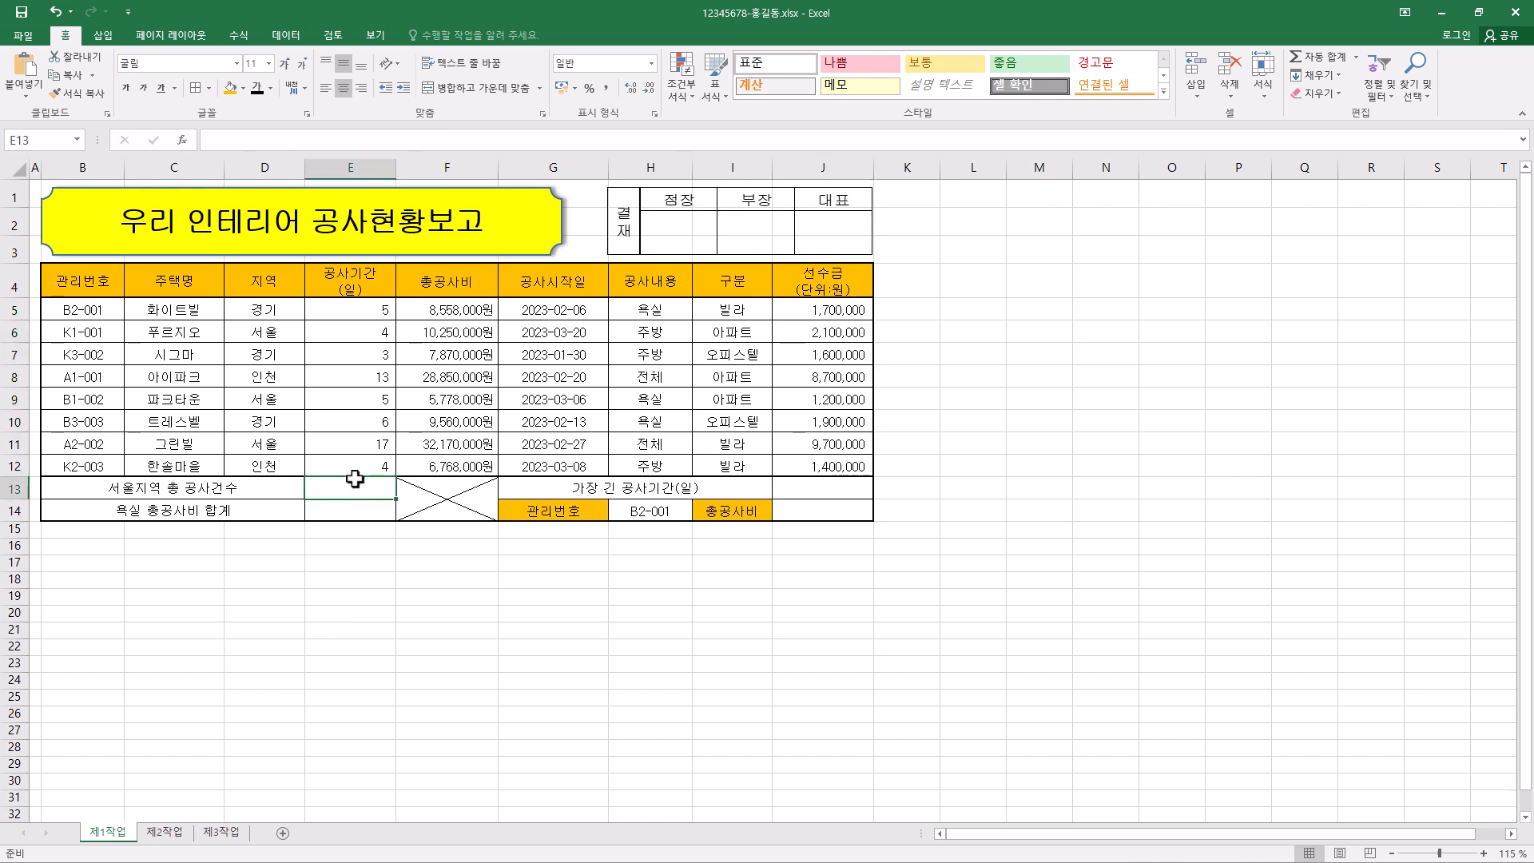
{"action": "left_click", "coordinate": [338, 142]}
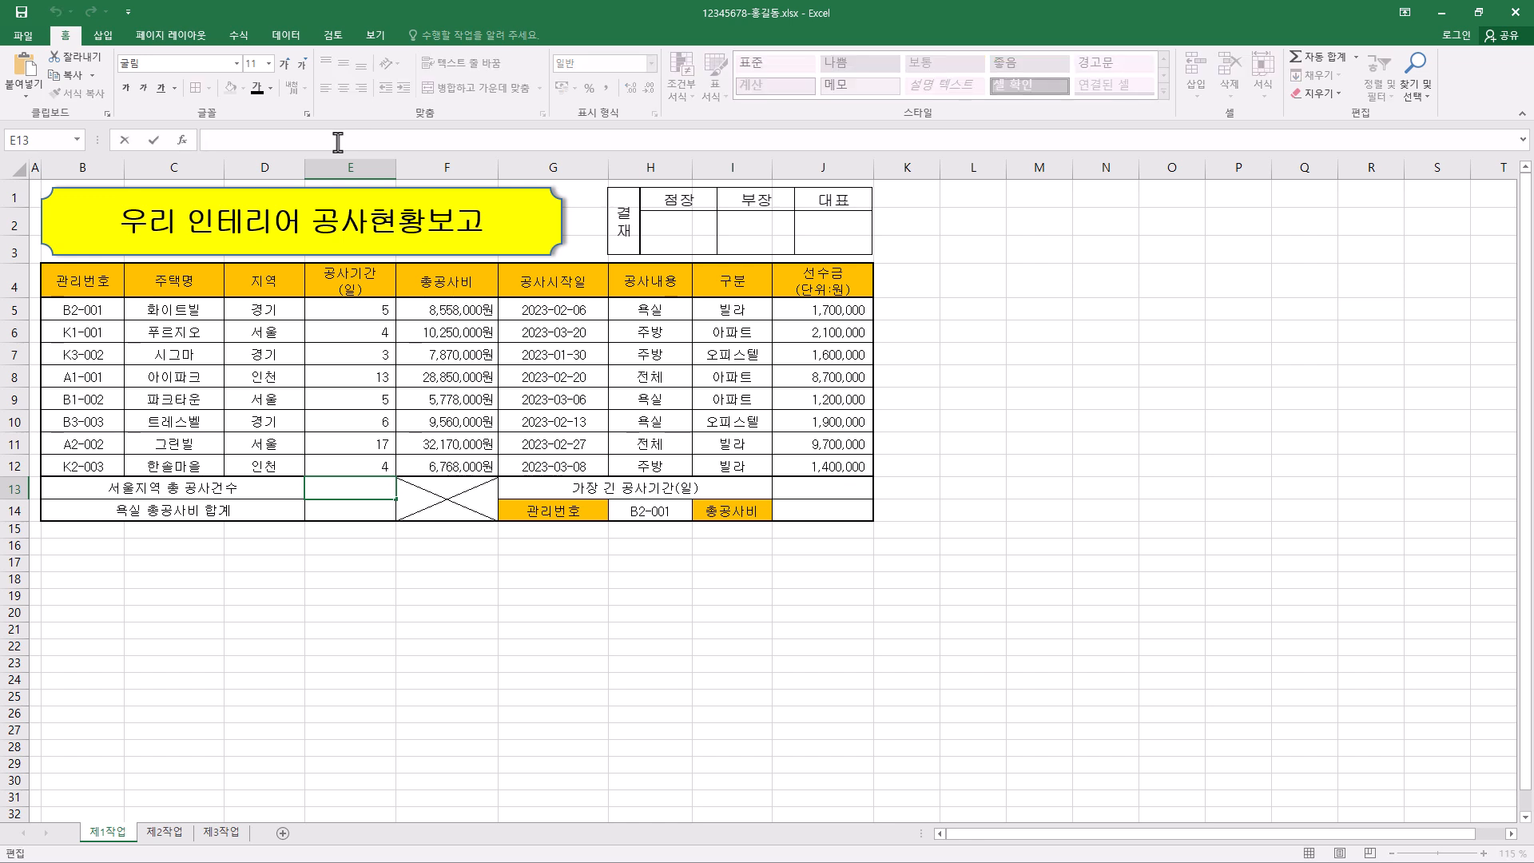
{"action": "type", "text": "="}
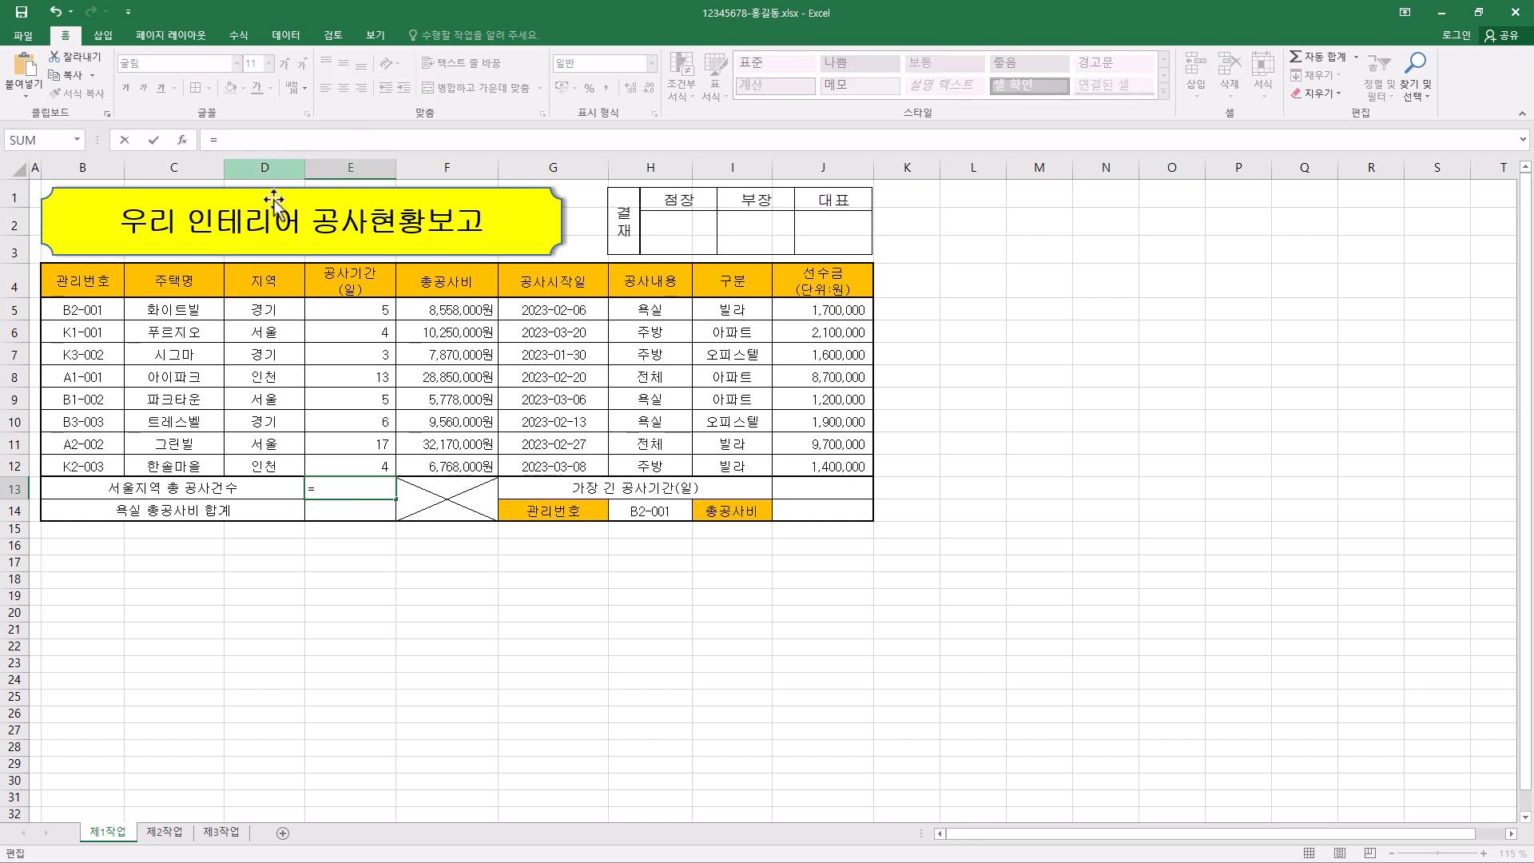
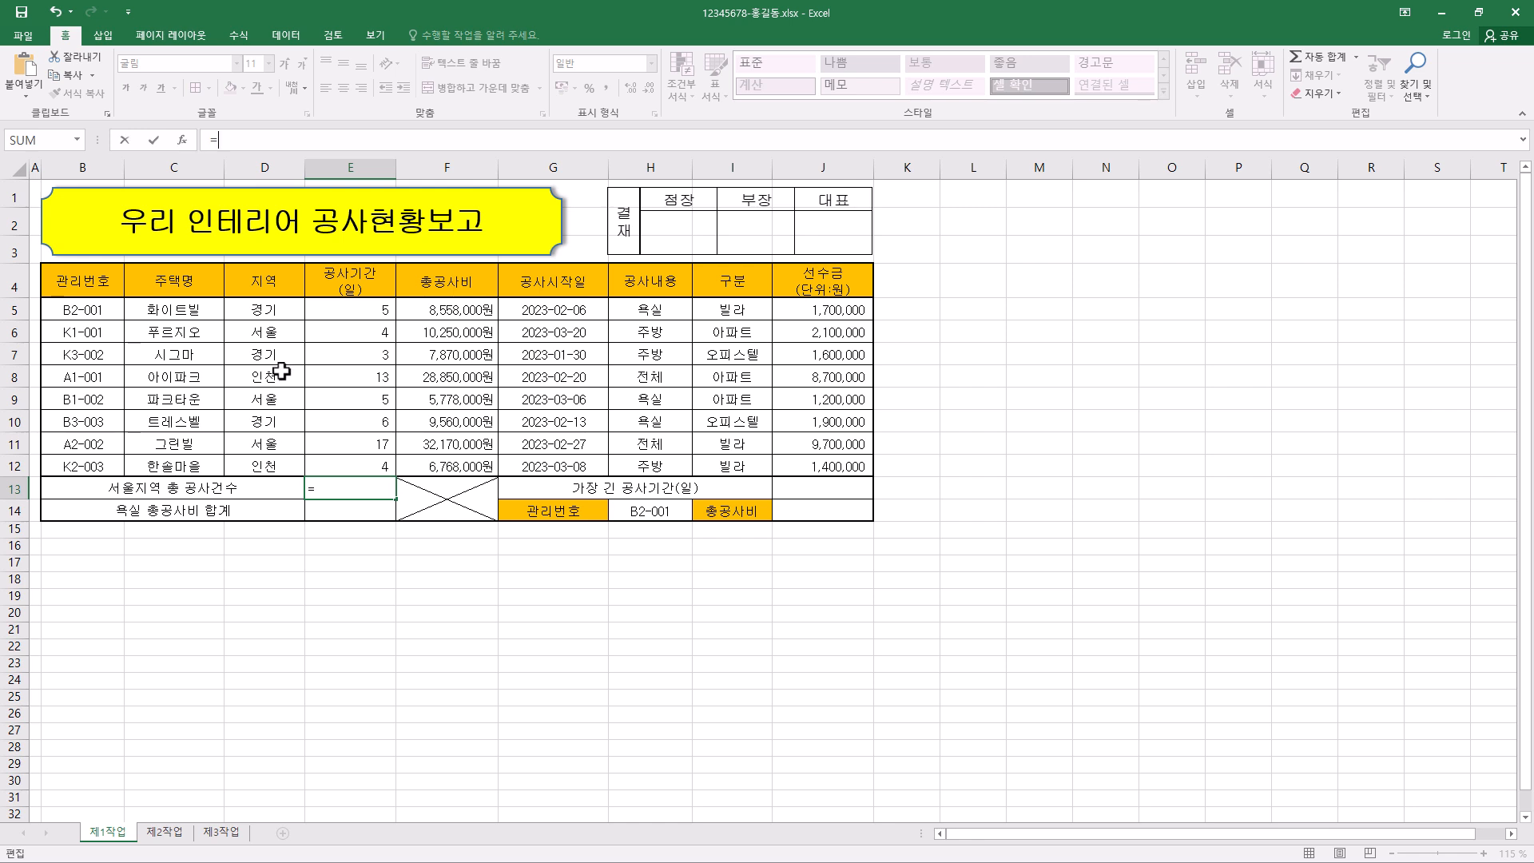
- Enter a COUNTIF formula in E13 with Range D5:D12 and Criteria "서울"
{"action": "left_click", "coordinate": [324, 491]}
{"action": "type", "text": "countif"}
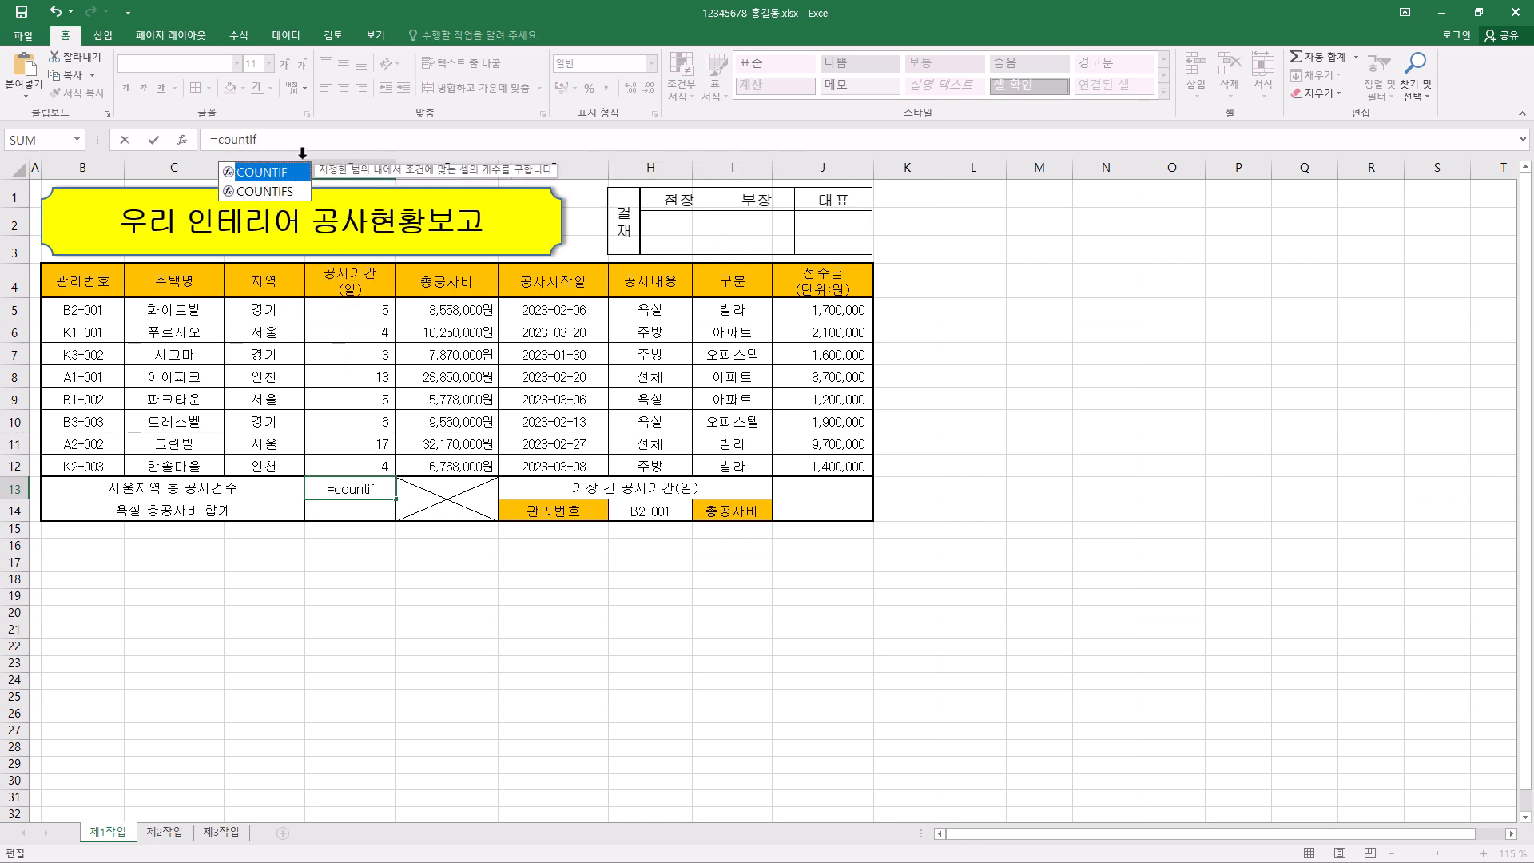
{"action": "double_click", "coordinate": [298, 170]}
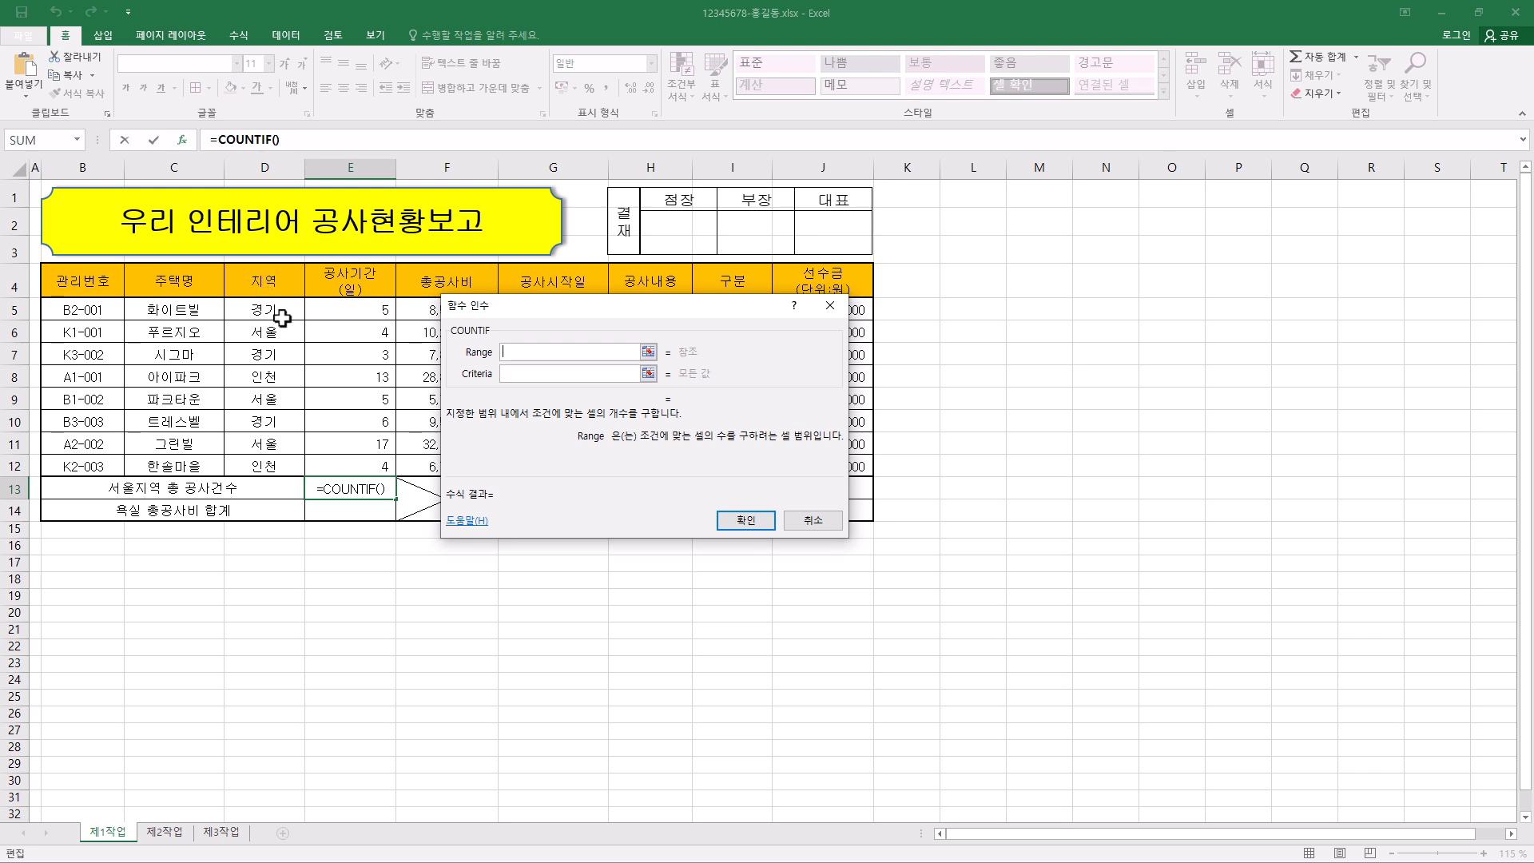
{"action": "left_click_drag", "start_coordinate": [283, 314], "coordinate": [274, 465]}
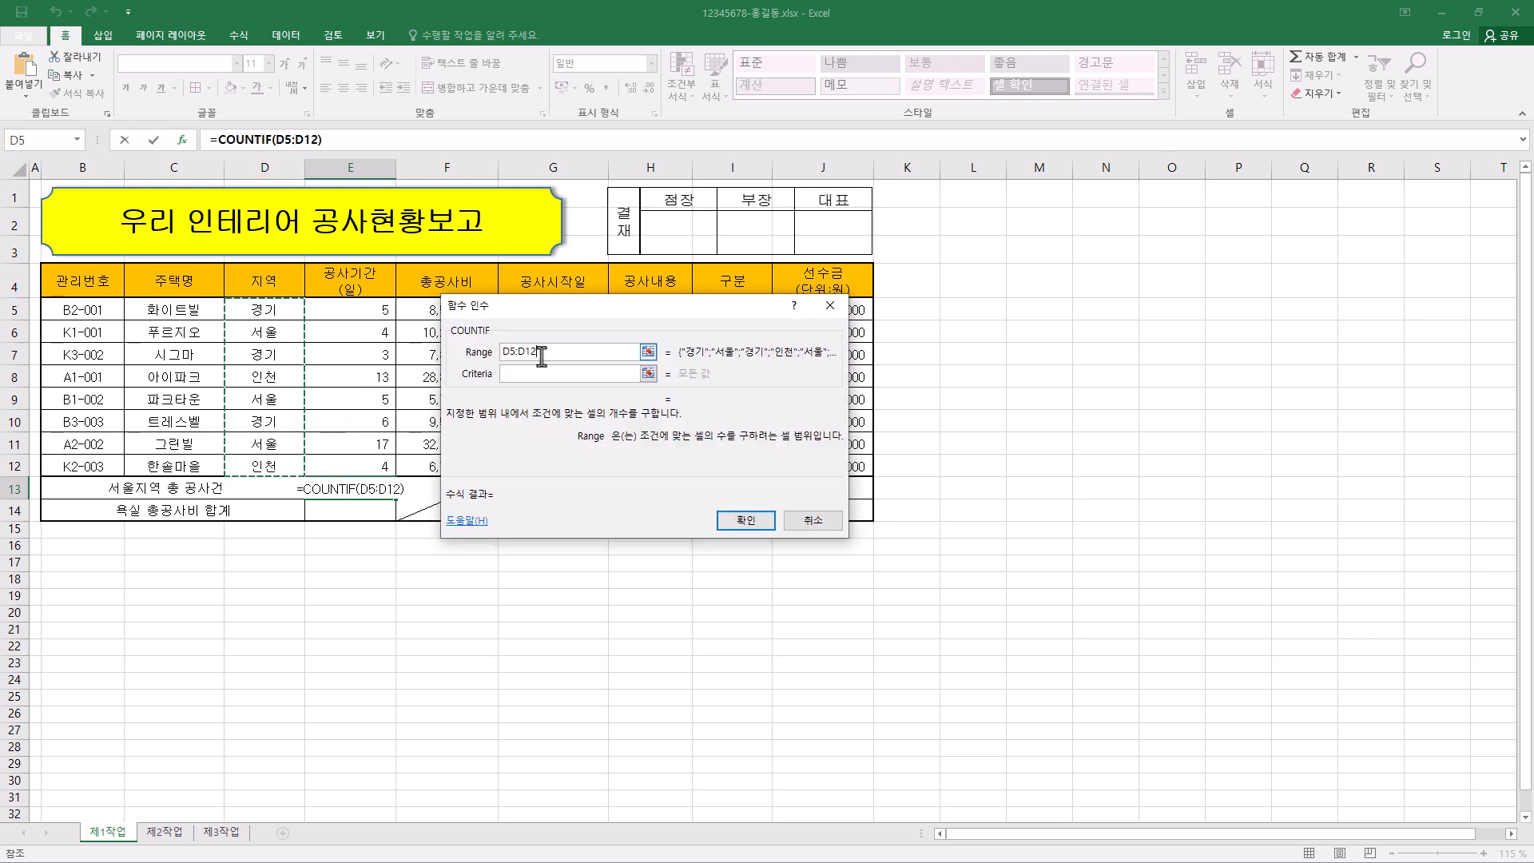
{"action": "left_click", "coordinate": [527, 375]}
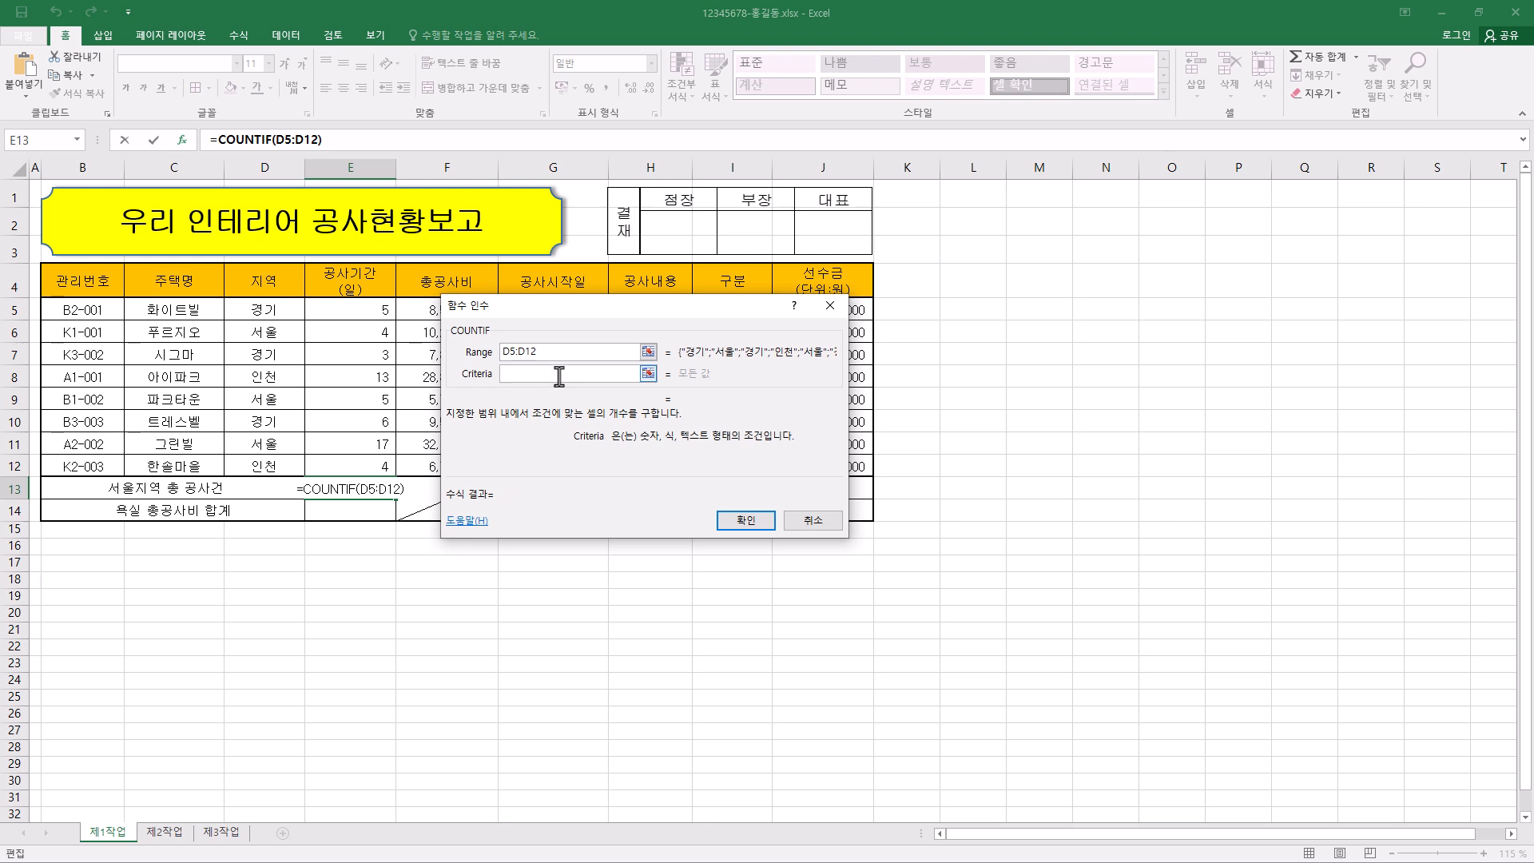
{"action": "type", "text": "\"서울\""}
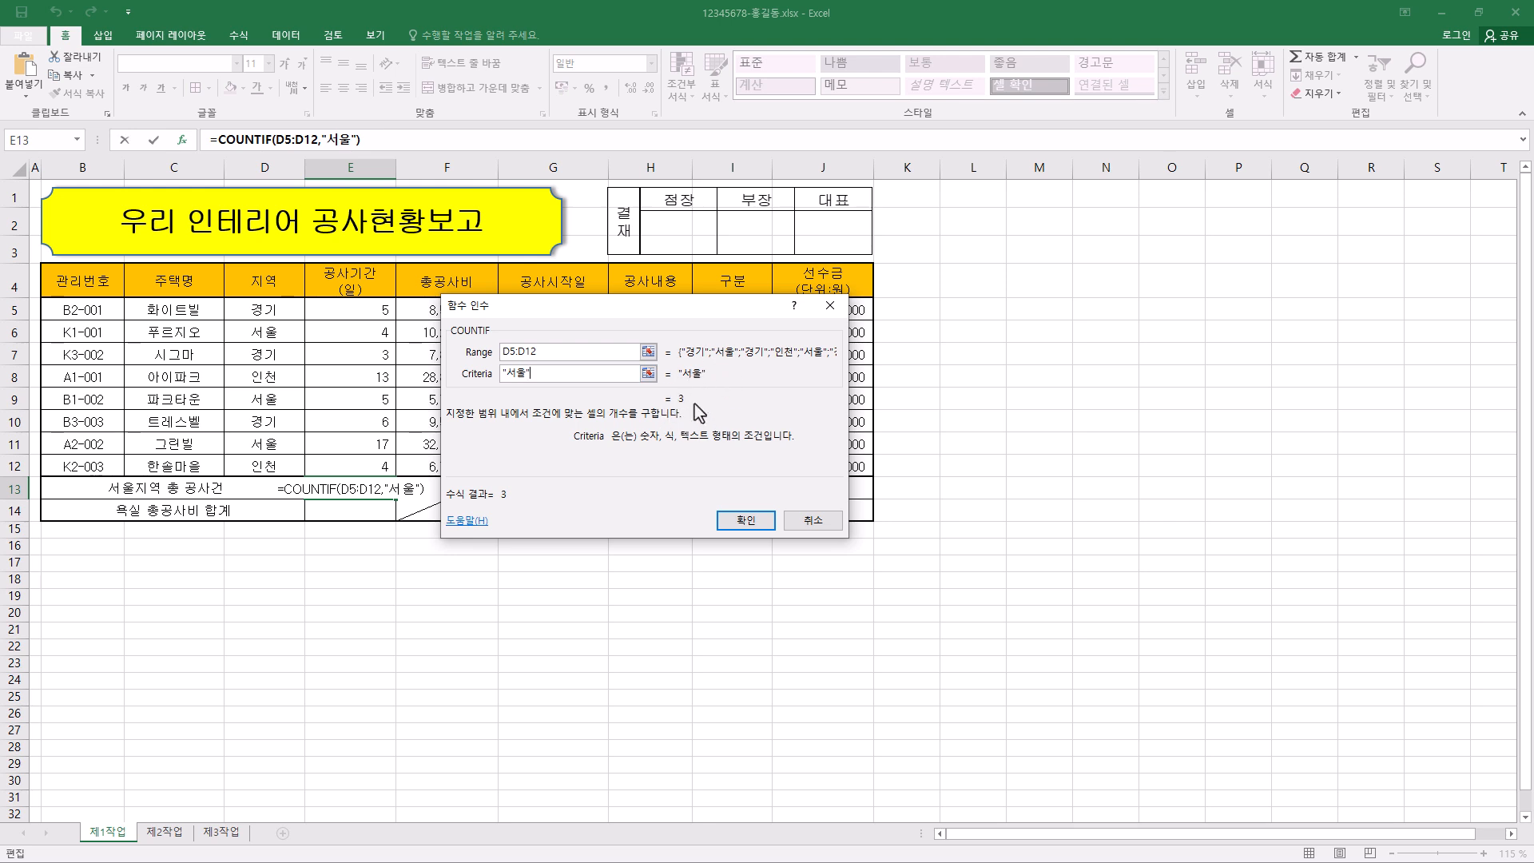
{"action": "left_click", "coordinate": [746, 520]}
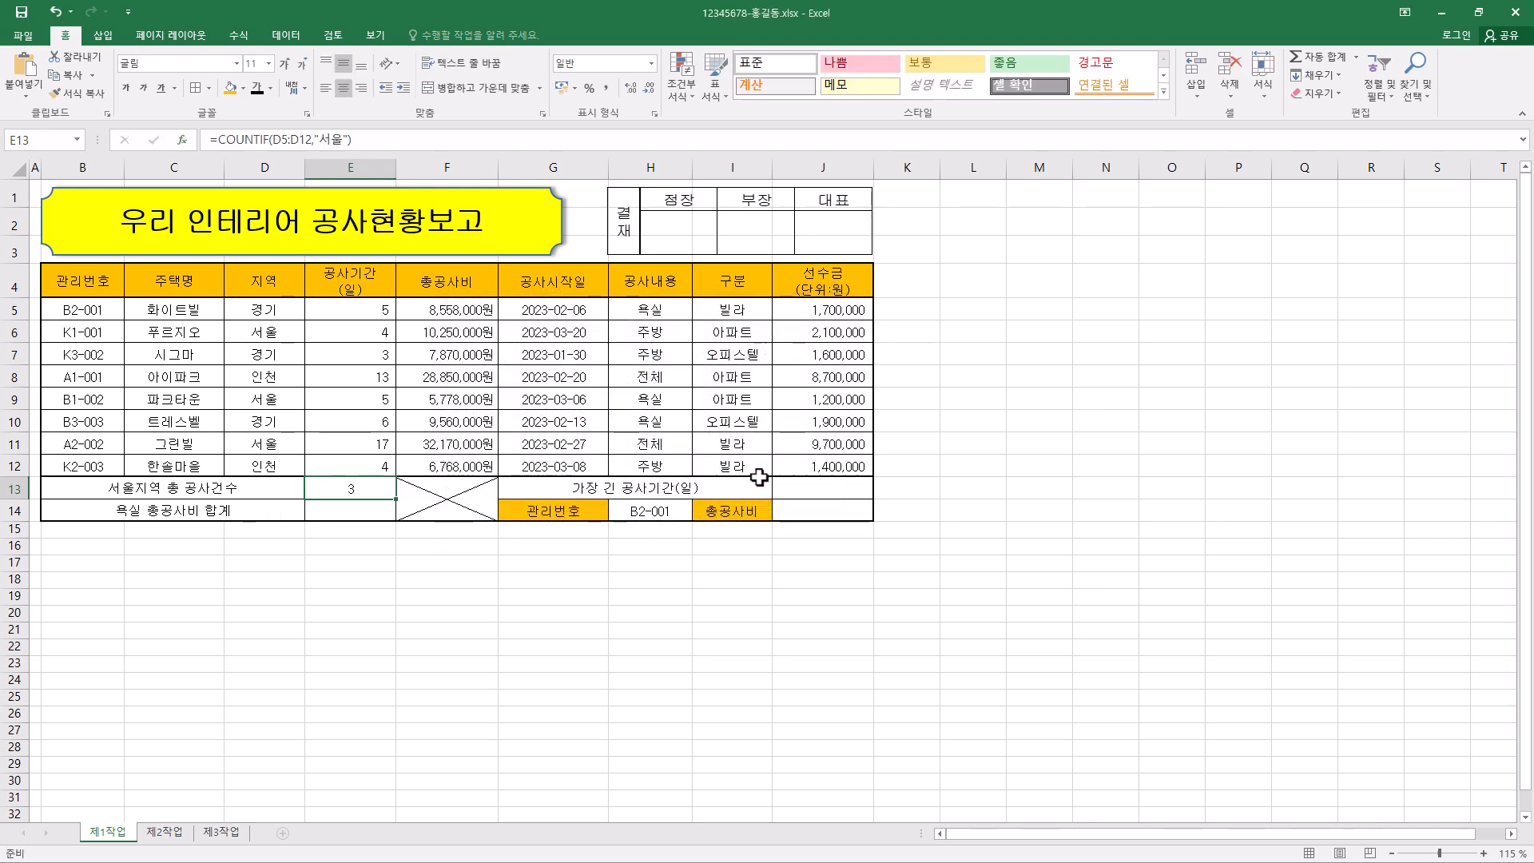
- Append &"건" to the COUNTIF formula in E13
{"action": "left_click", "coordinate": [399, 144]}
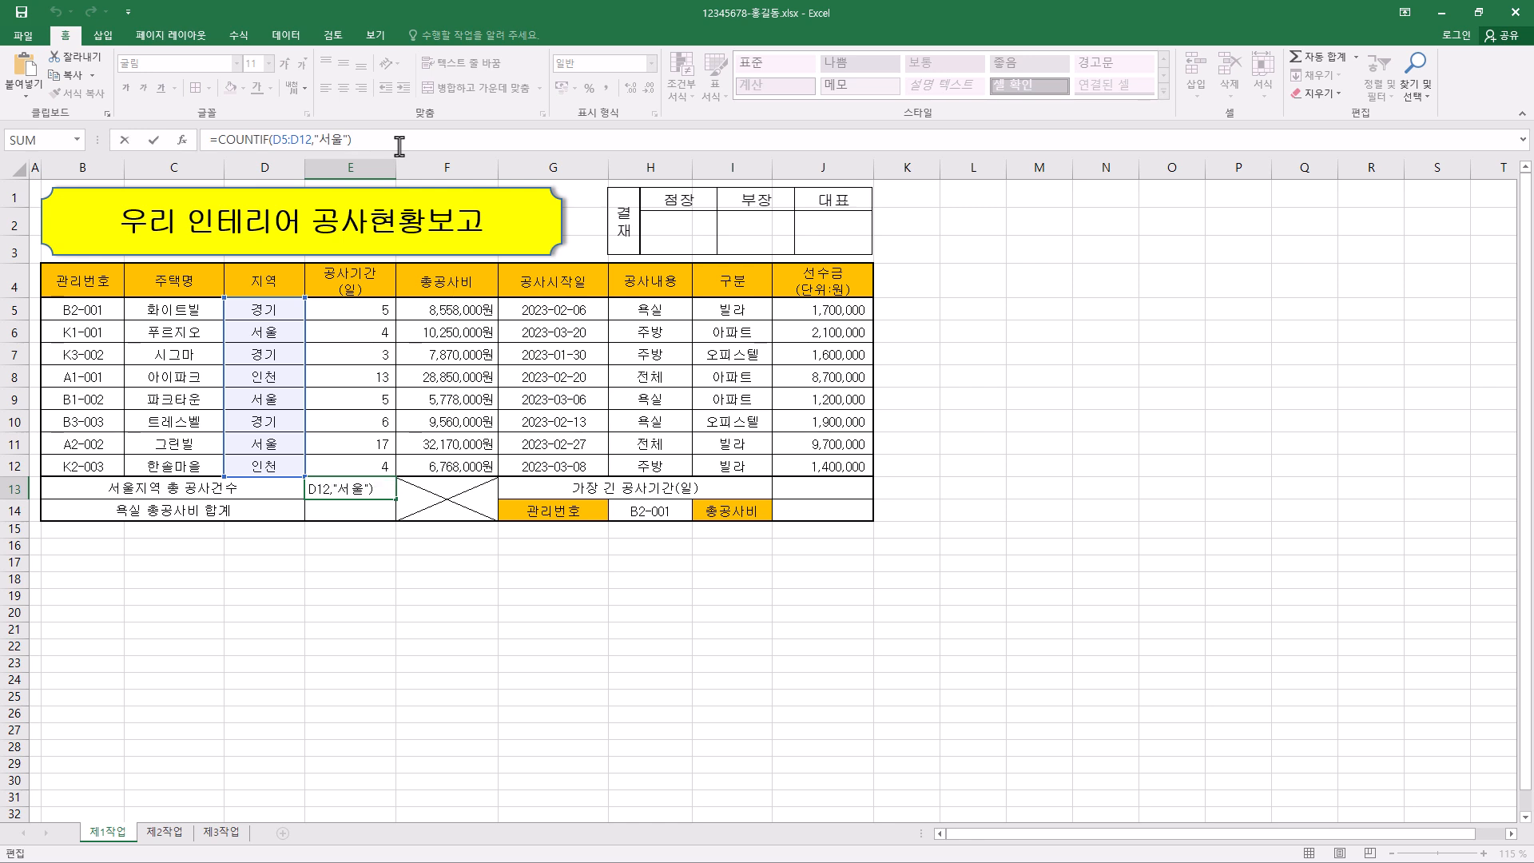
{"action": "type", "text": "&"}
{"action": "type", "text": "건"}
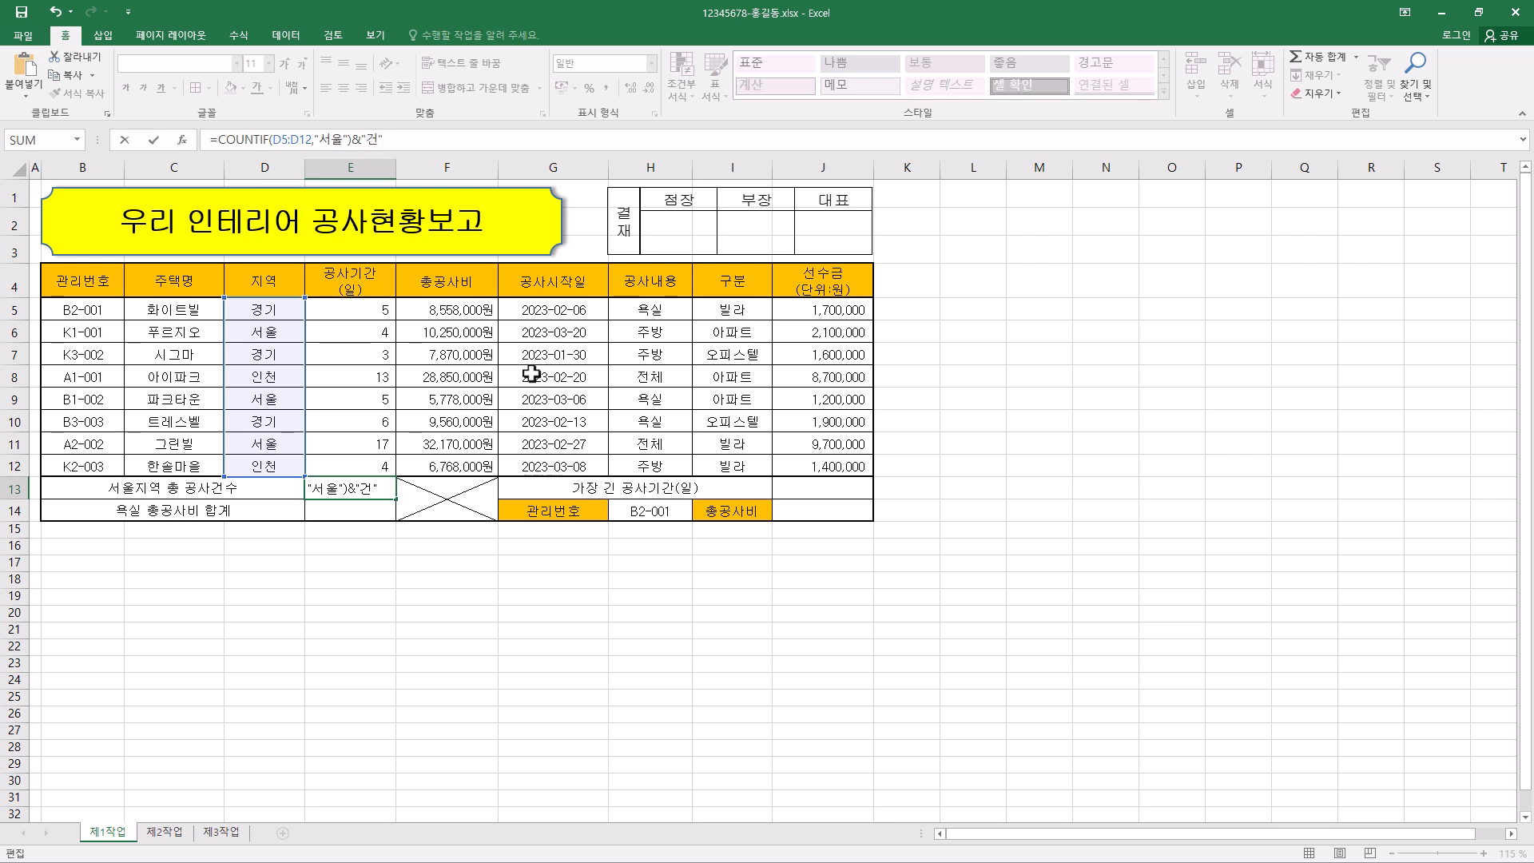
{"action": "type", "text": "\""}
{"action": "key", "text": "Return"}
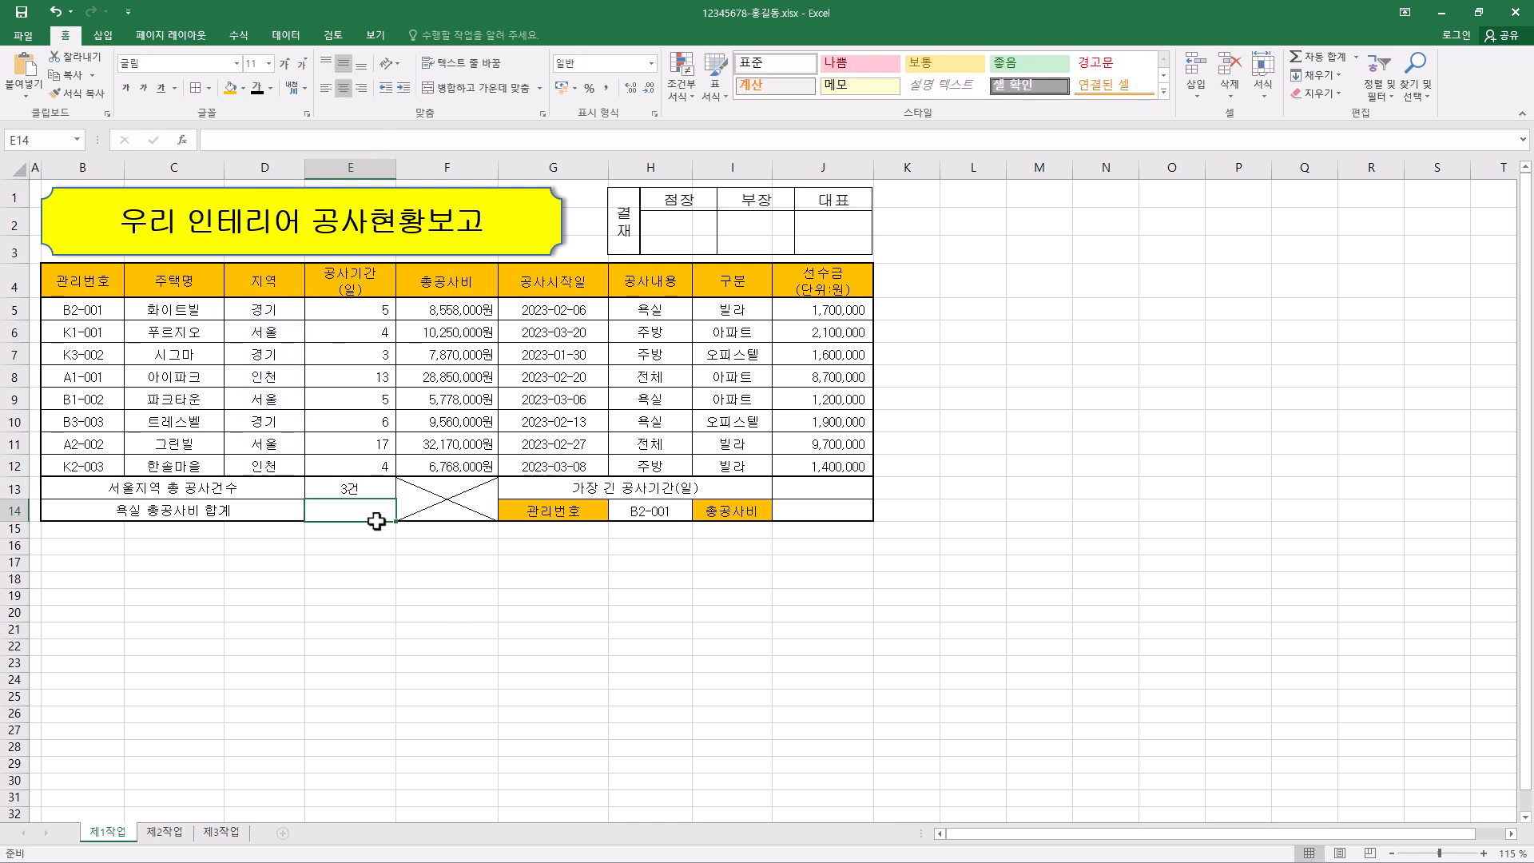
- Switch cell E13 to right alignment and back to centre alignment
{"action": "left_click", "coordinate": [359, 491]}
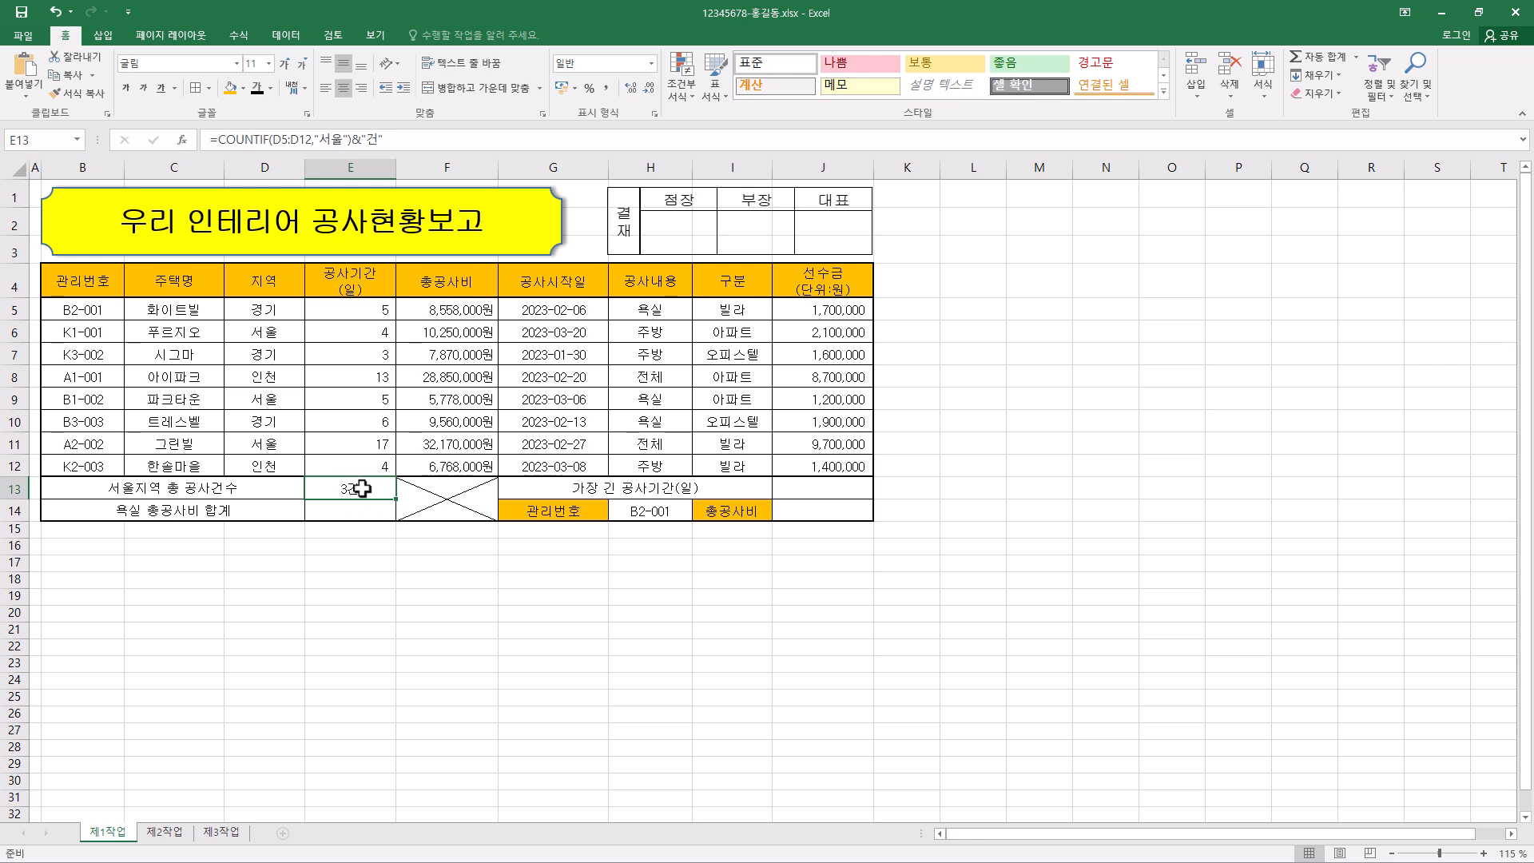
{"action": "left_click", "coordinate": [363, 91]}
{"action": "left_click", "coordinate": [343, 89]}
- Examine the 공사내용 and 총공사비 columns to identify the 욕실 rows and amounts needed for the total in E14
{"action": "left_click", "coordinate": [374, 512]}
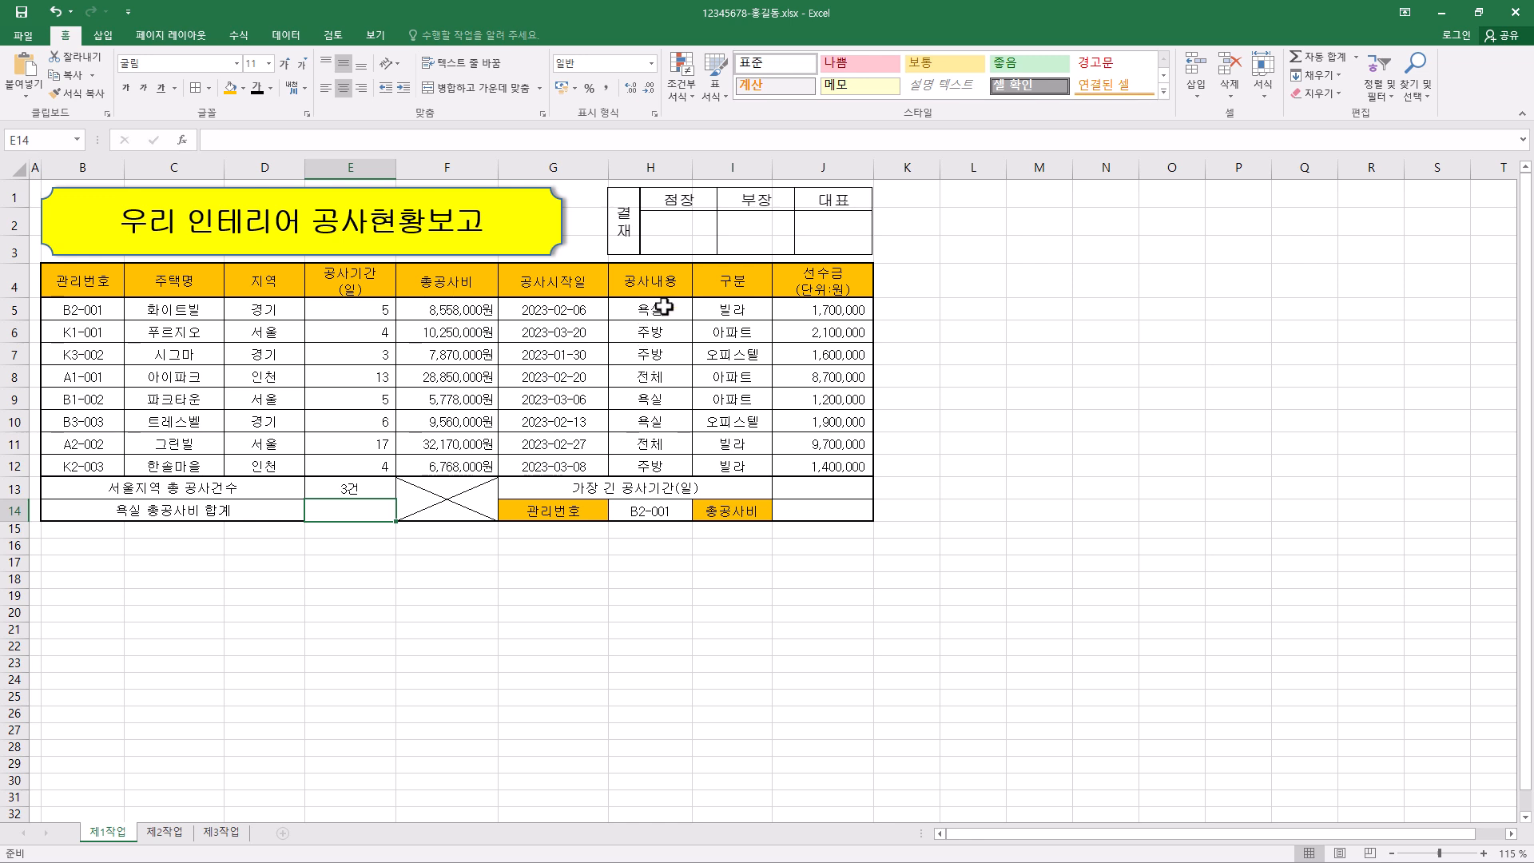
{"action": "left_click_drag", "start_coordinate": [662, 311], "coordinate": [664, 460]}
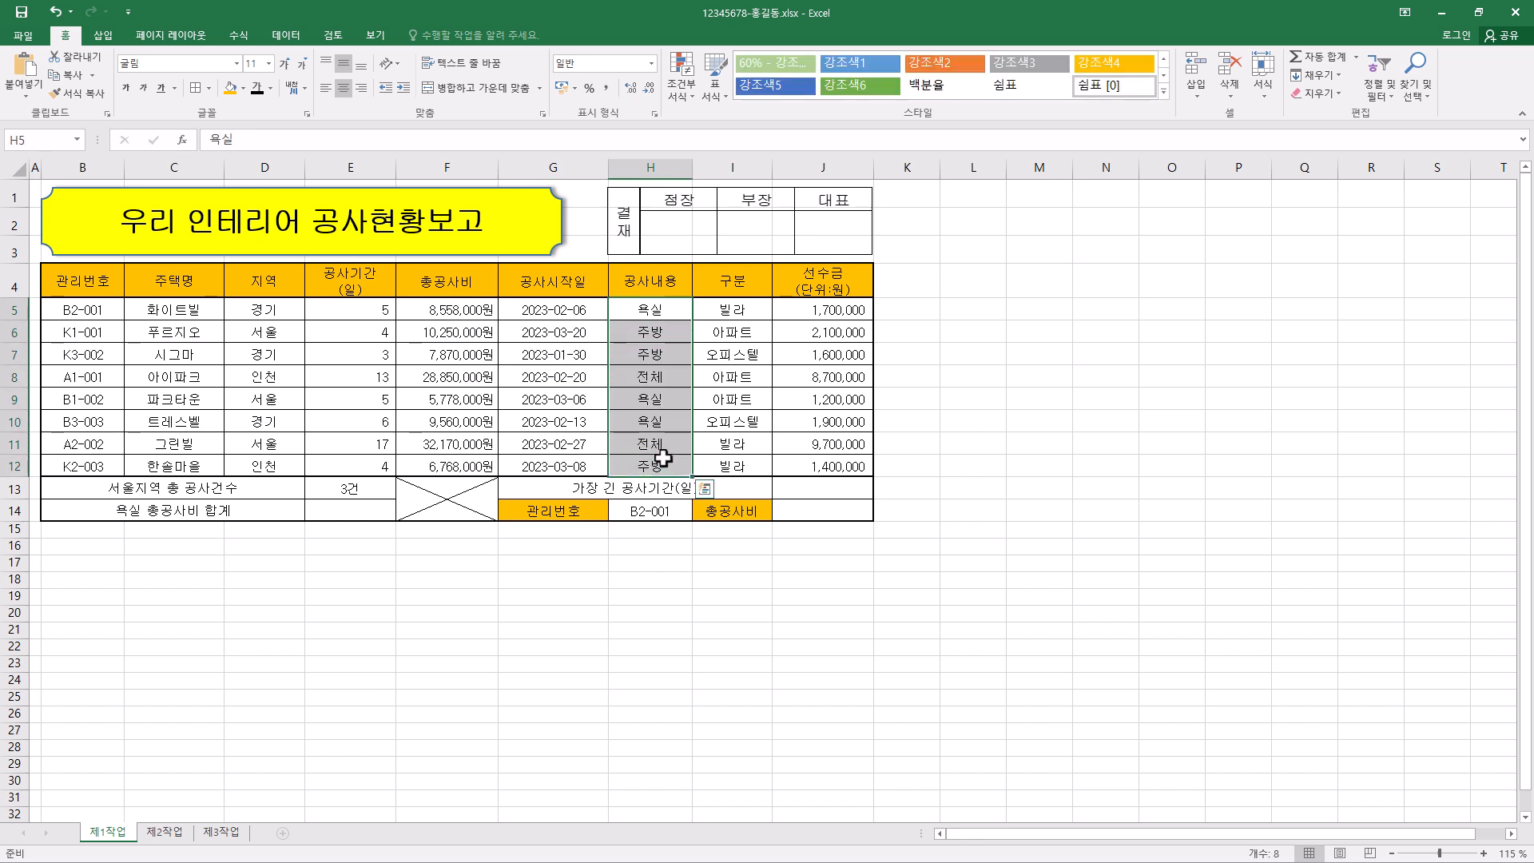
{"action": "left_click", "coordinate": [371, 491]}
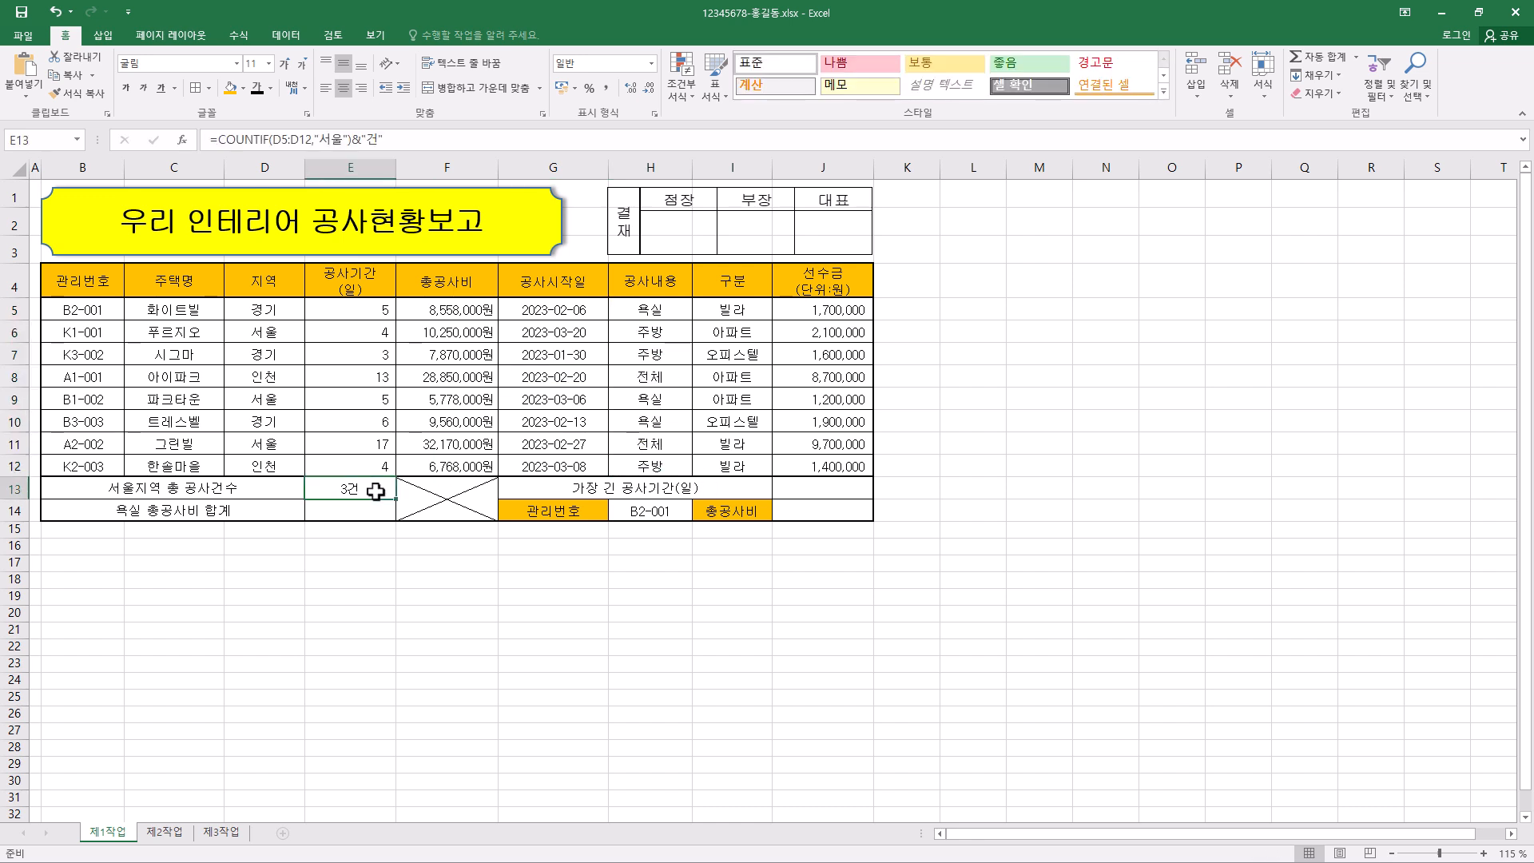
{"action": "left_click", "coordinate": [266, 280]}
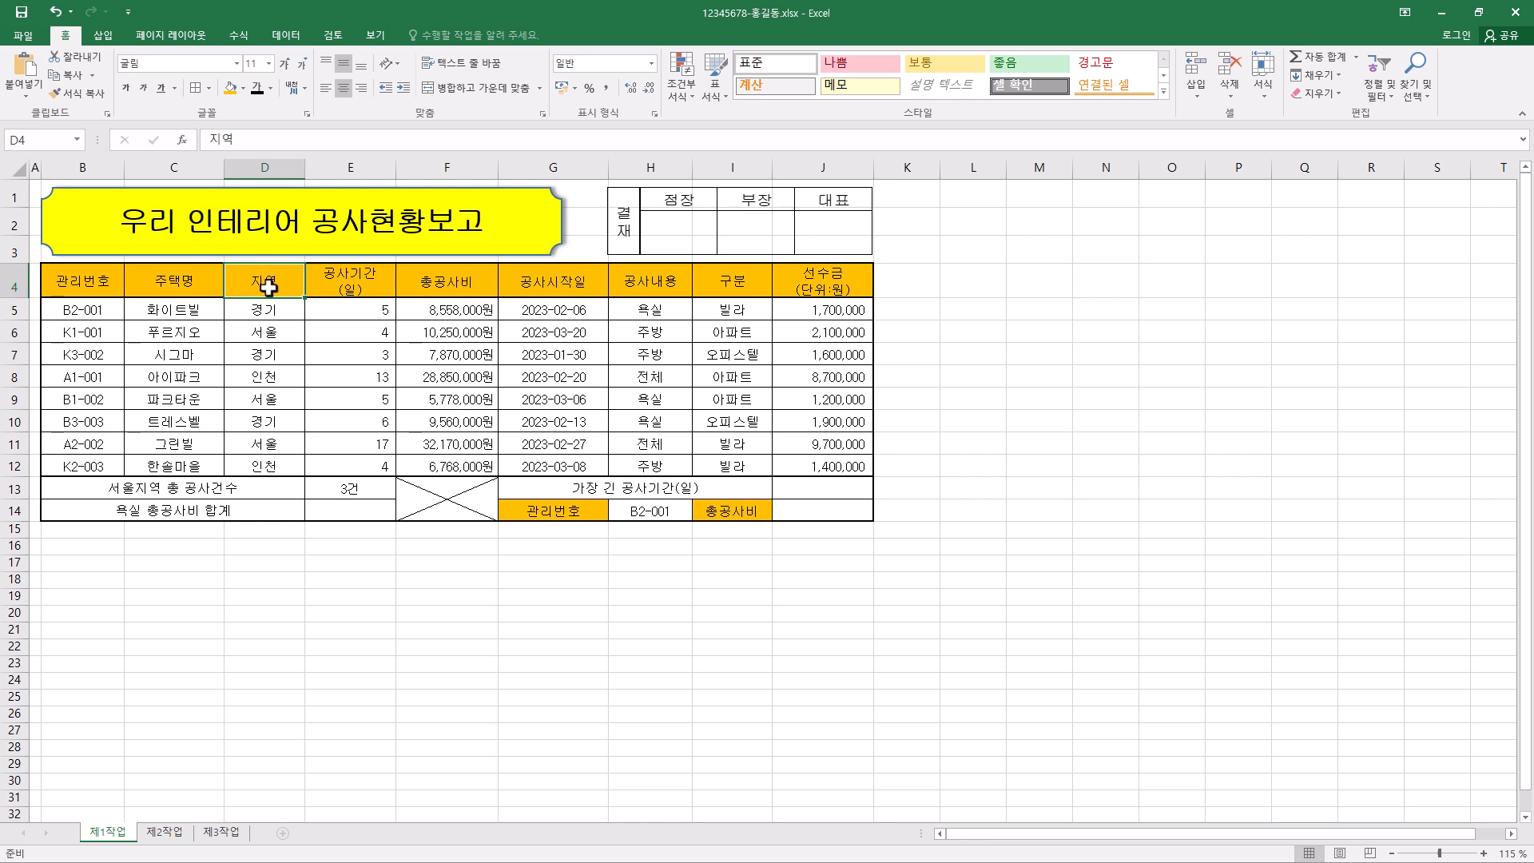
{"action": "left_click", "coordinate": [345, 509]}
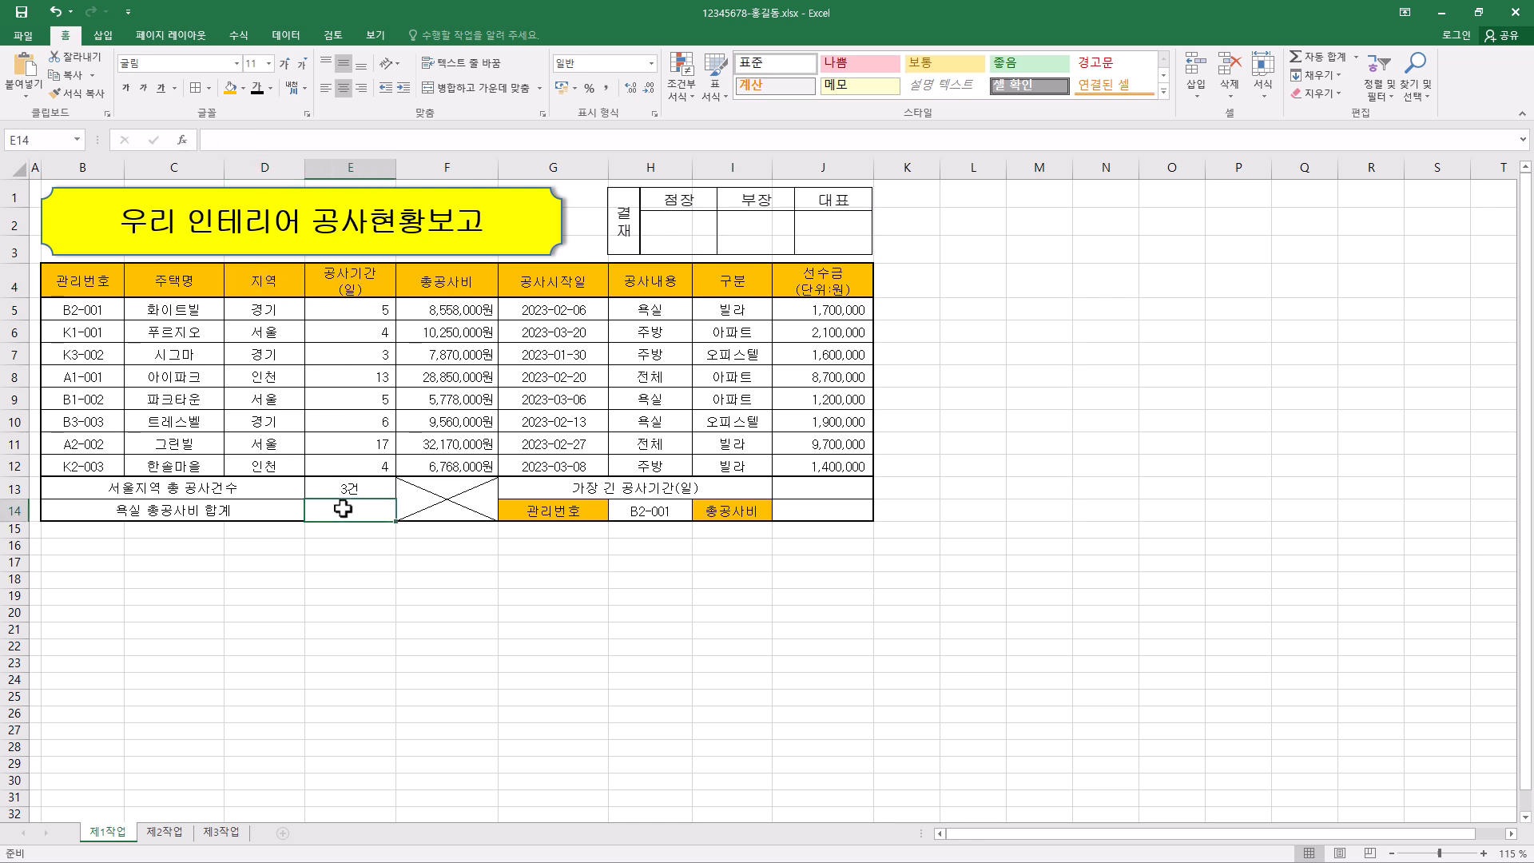
{"action": "left_click", "coordinate": [648, 288]}
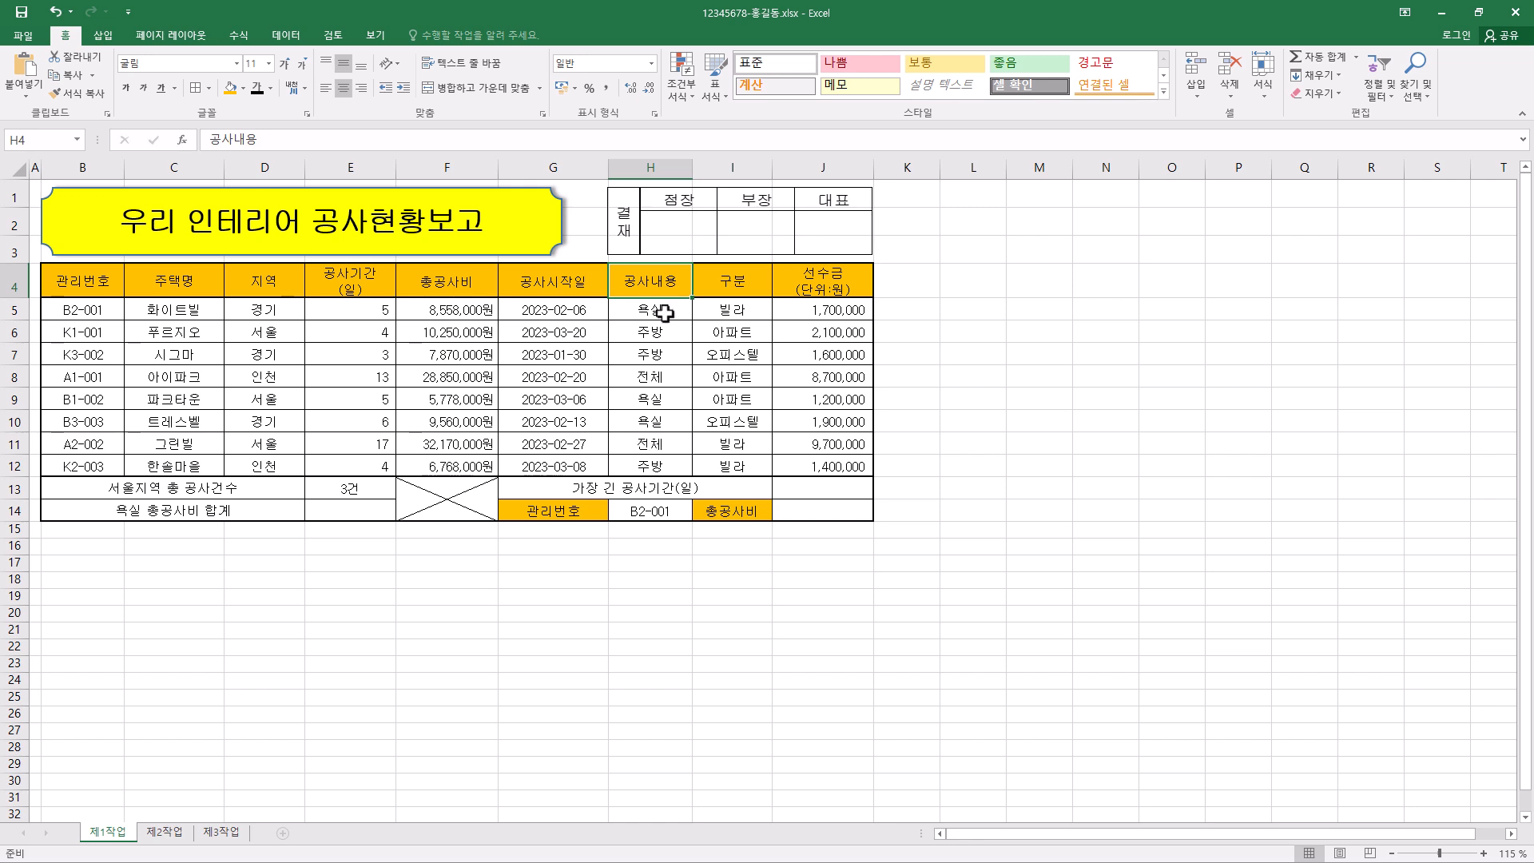
{"action": "left_click", "coordinate": [449, 284]}
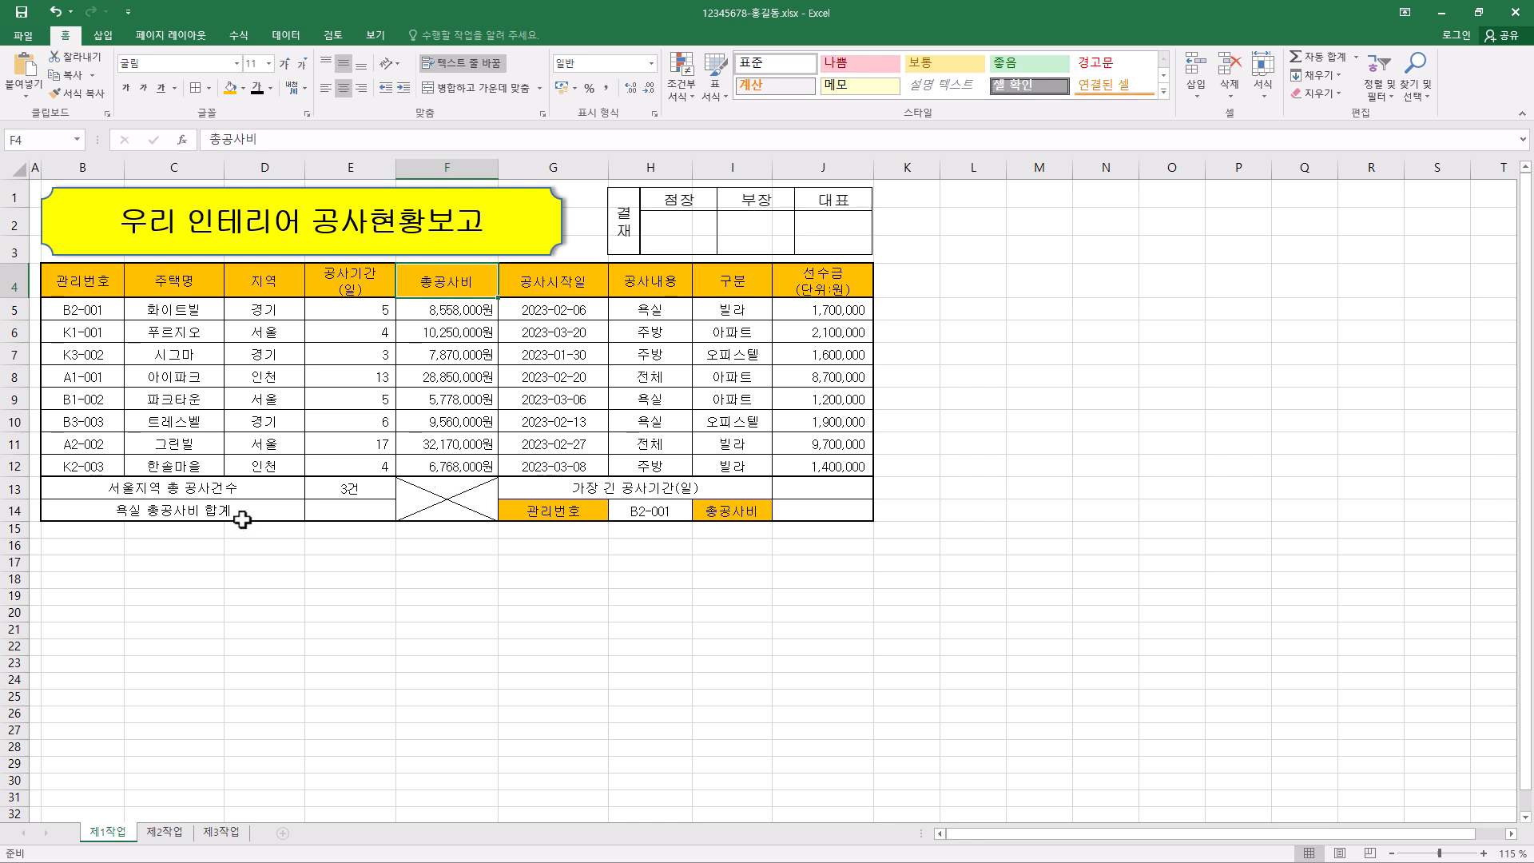
{"action": "left_click", "coordinate": [657, 308]}
{"action": "left_click", "coordinate": [659, 421]}
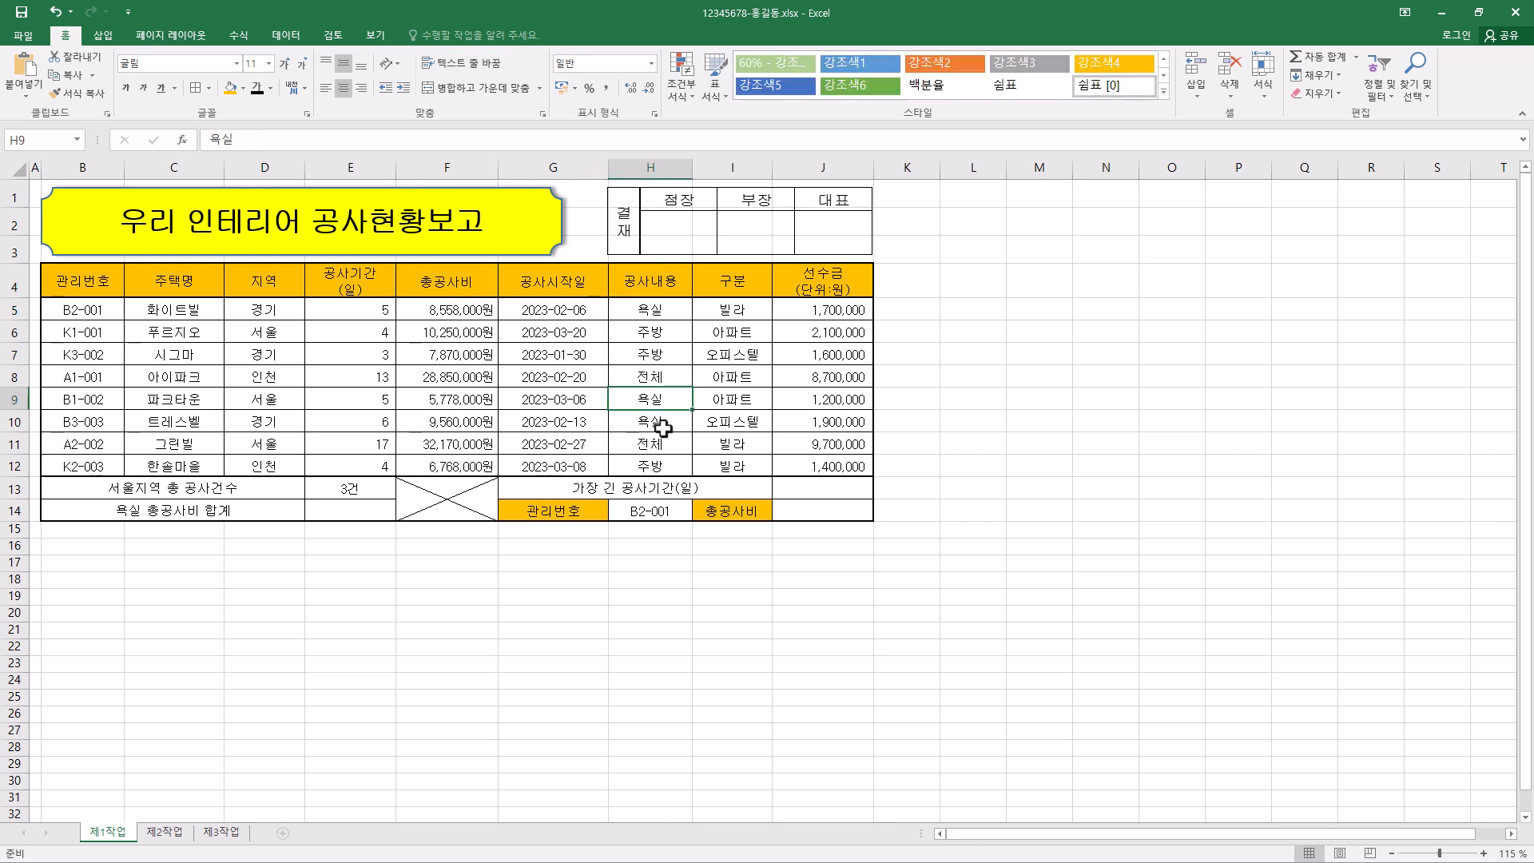
{"action": "left_click", "coordinate": [471, 312]}
{"action": "left_click", "coordinate": [413, 404]}
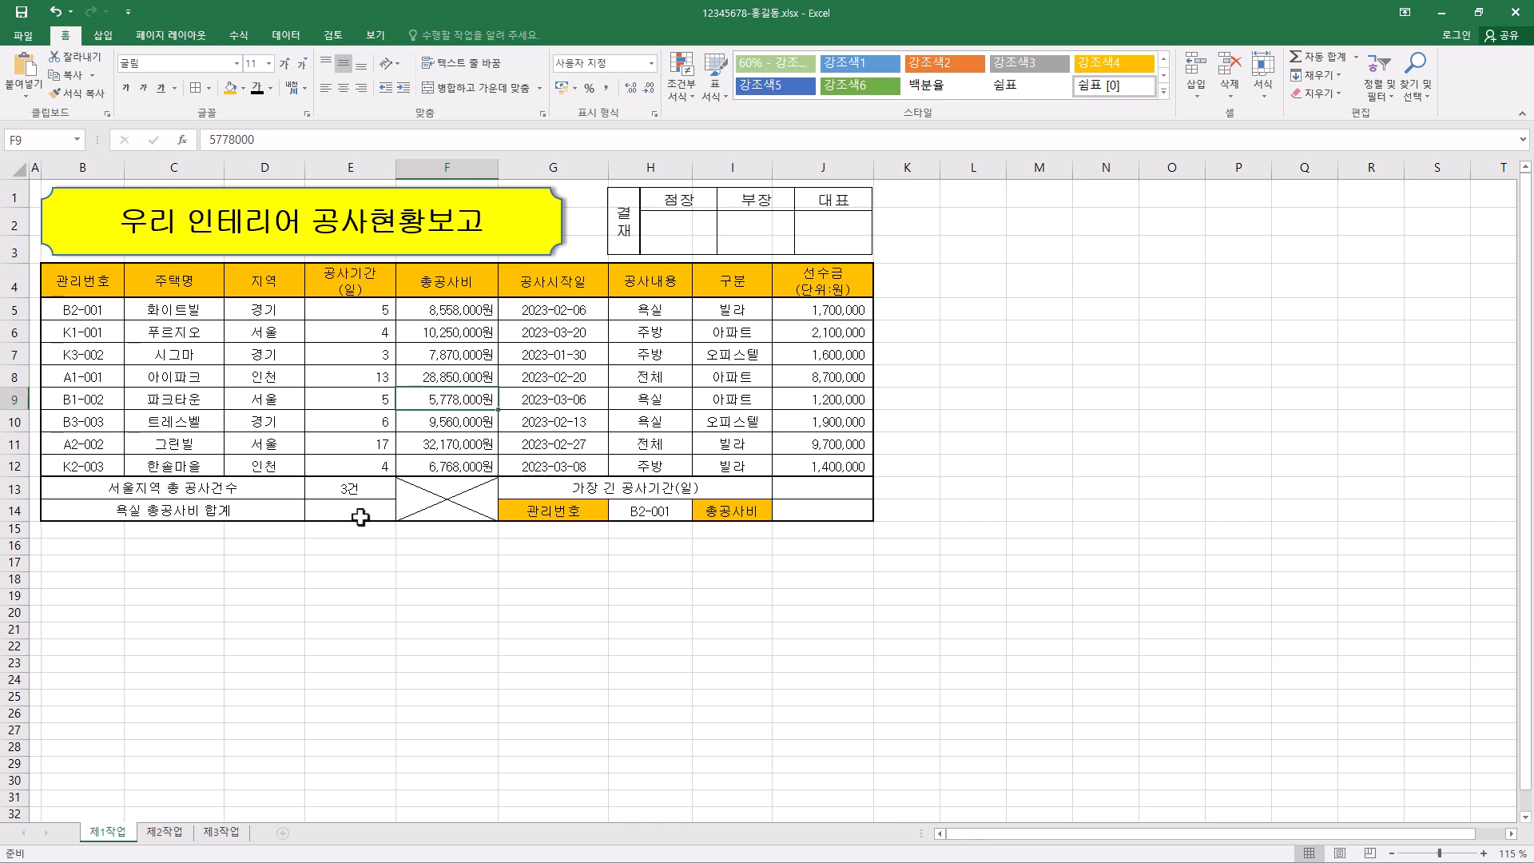
{"action": "left_click", "coordinate": [361, 517]}
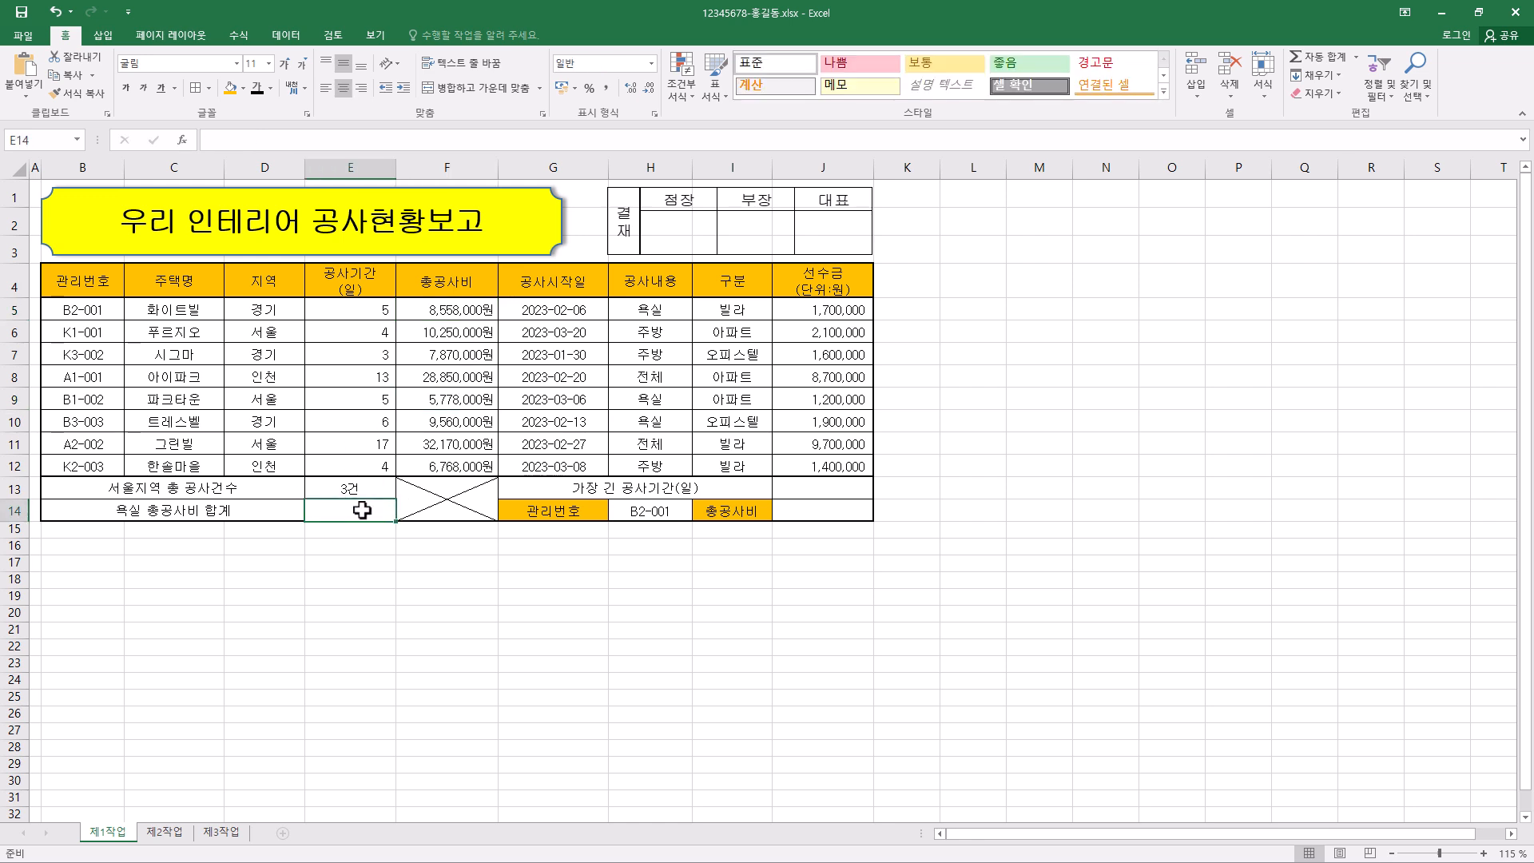
{"action": "left_click", "coordinate": [265, 143]}
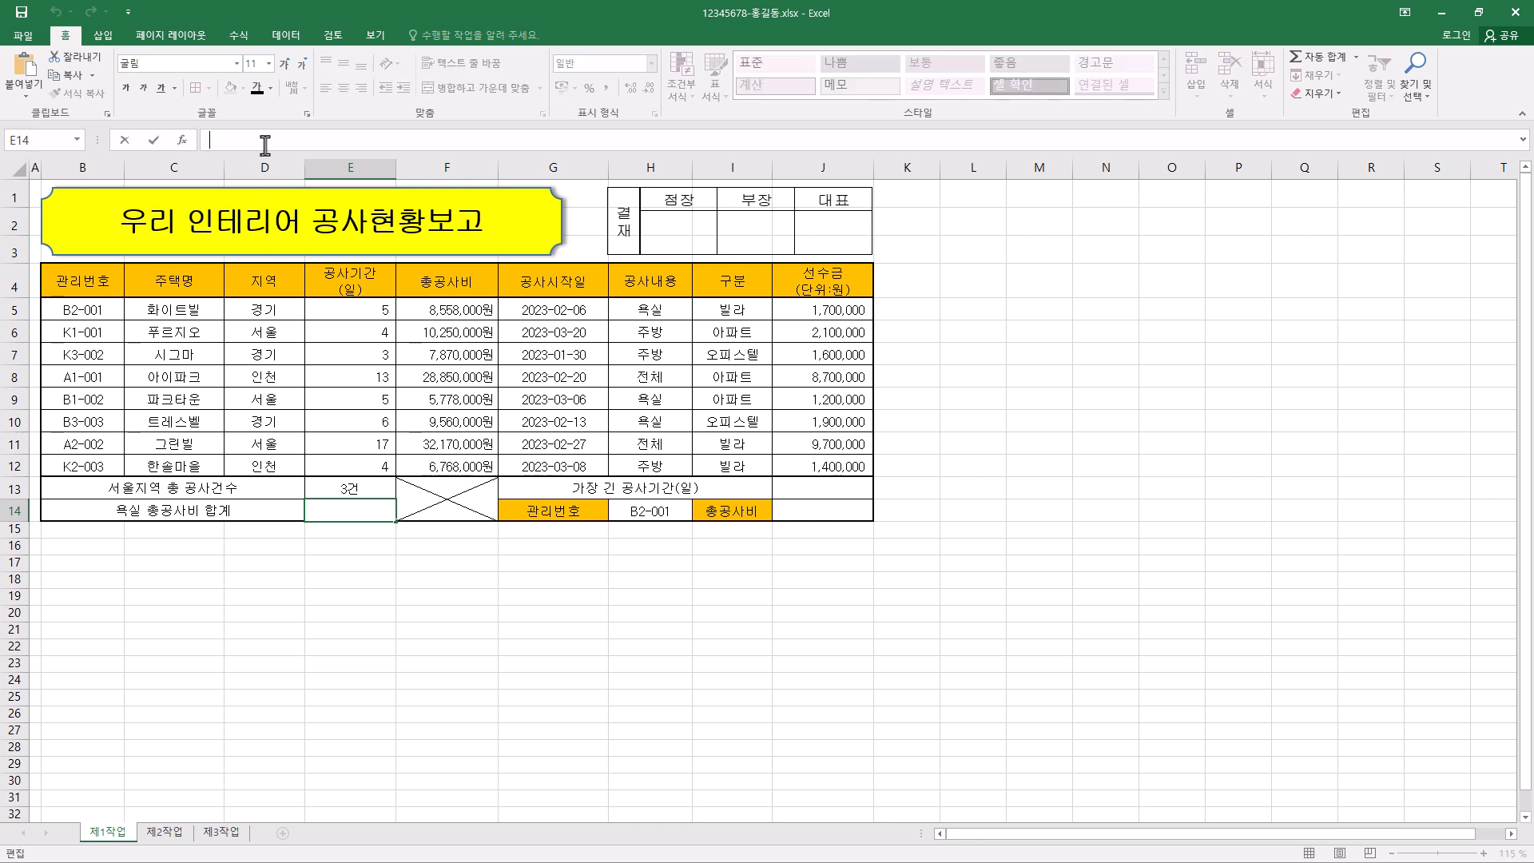
{"action": "type", "text": "="}
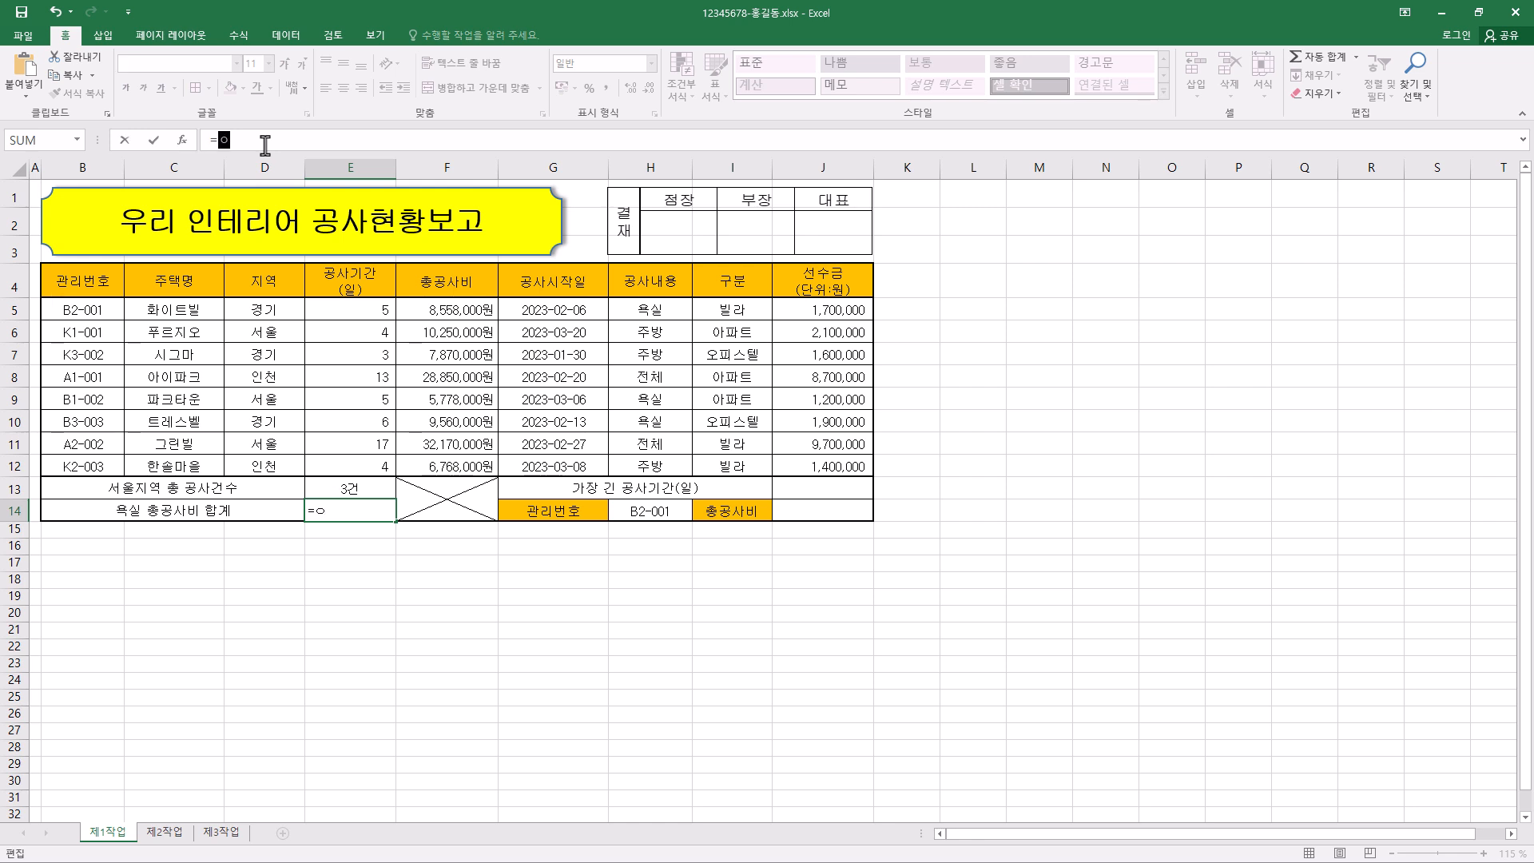
{"action": "type", "text": "dsu"}
{"action": "key", "text": "Tab"}
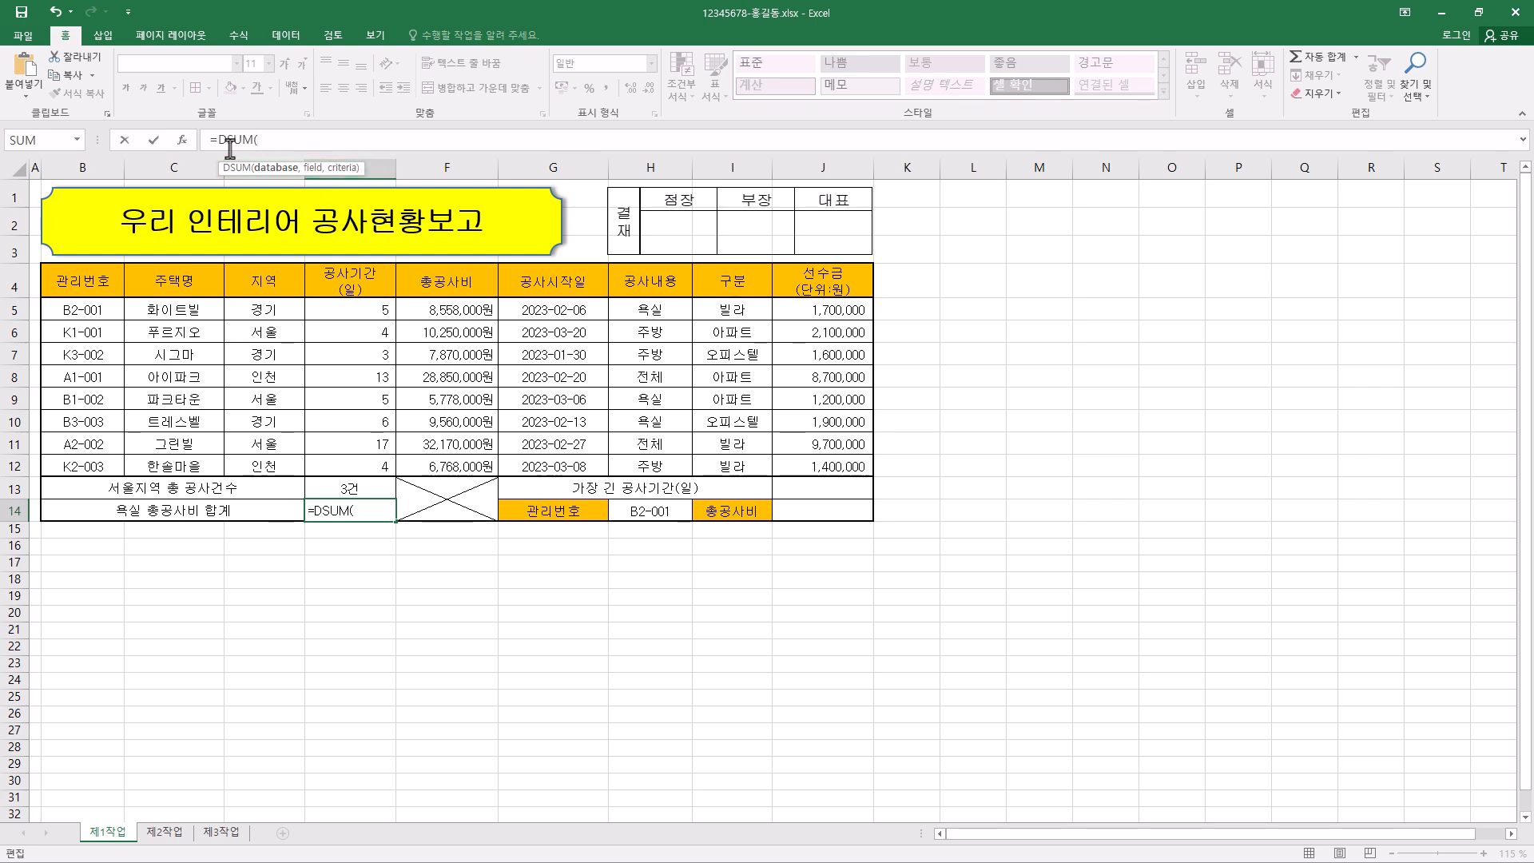
{"action": "left_click", "coordinate": [184, 140]}
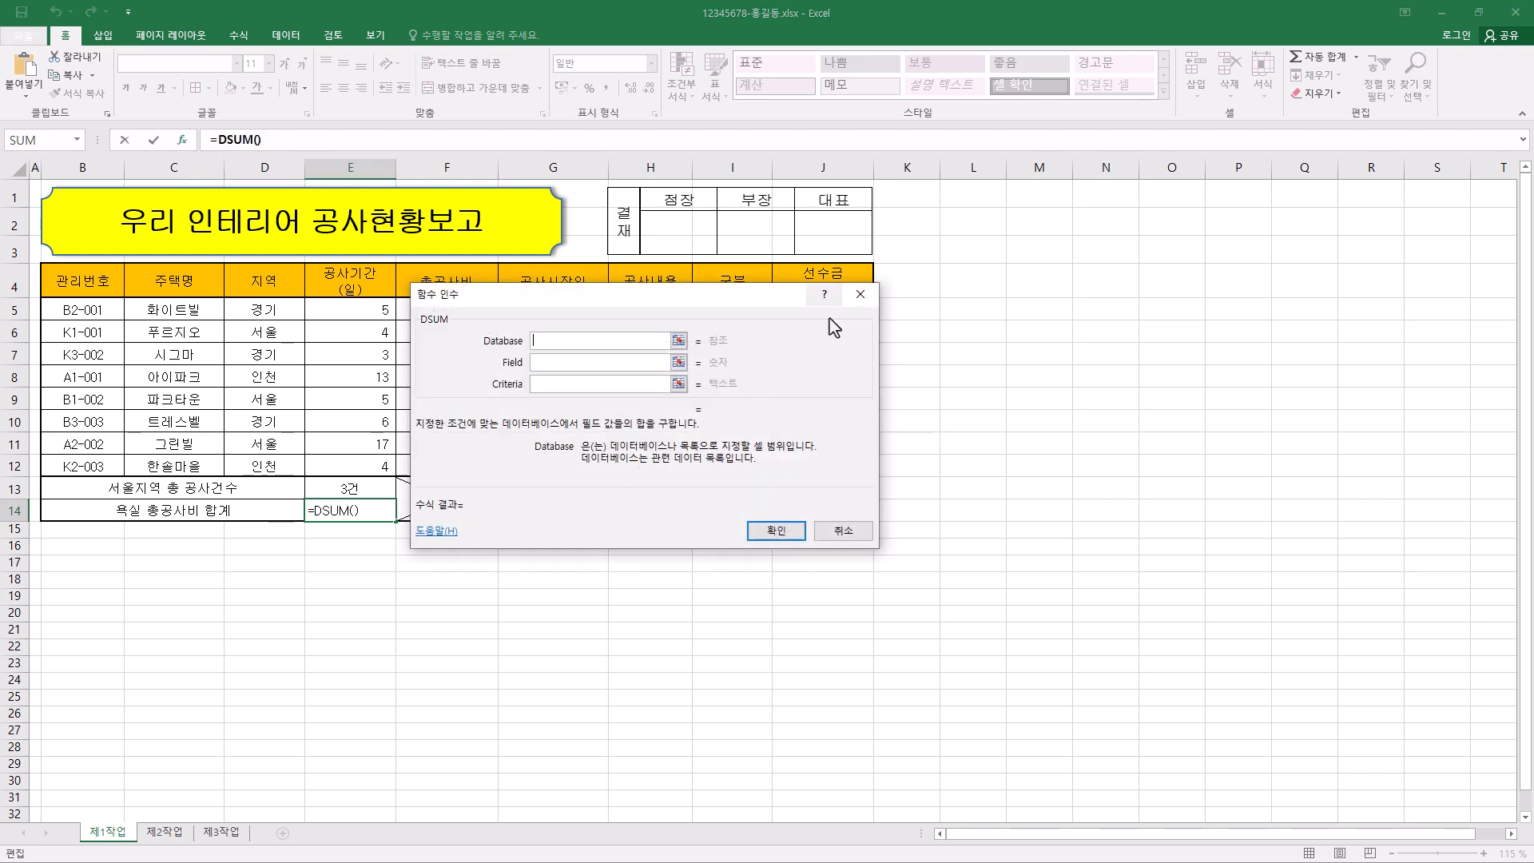
{"action": "left_click_drag", "start_coordinate": [948, 281], "coordinate": [1076, 339]}
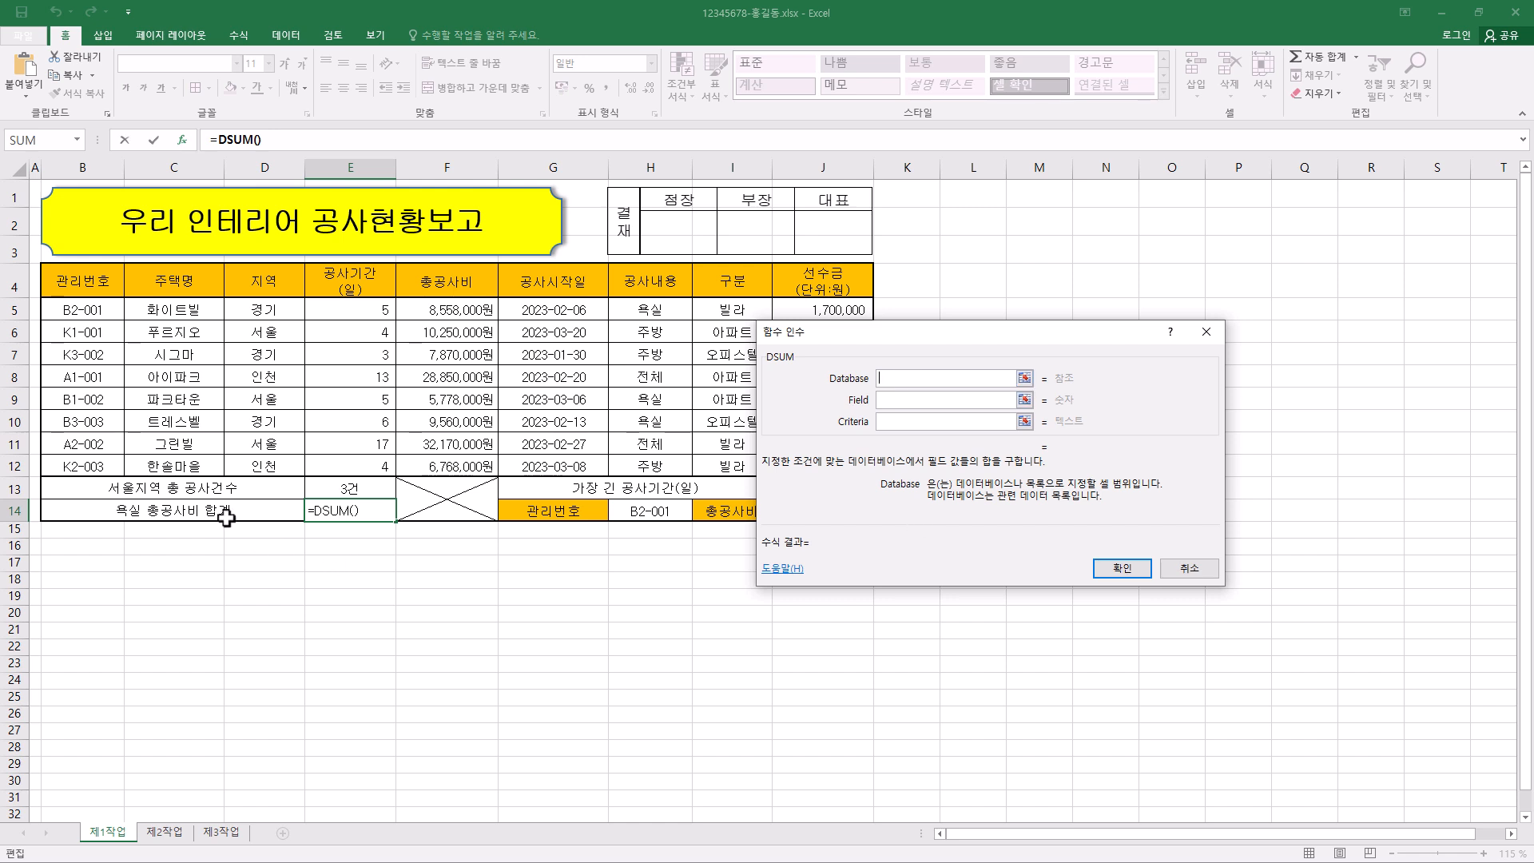
{"action": "left_click", "coordinate": [1193, 572]}
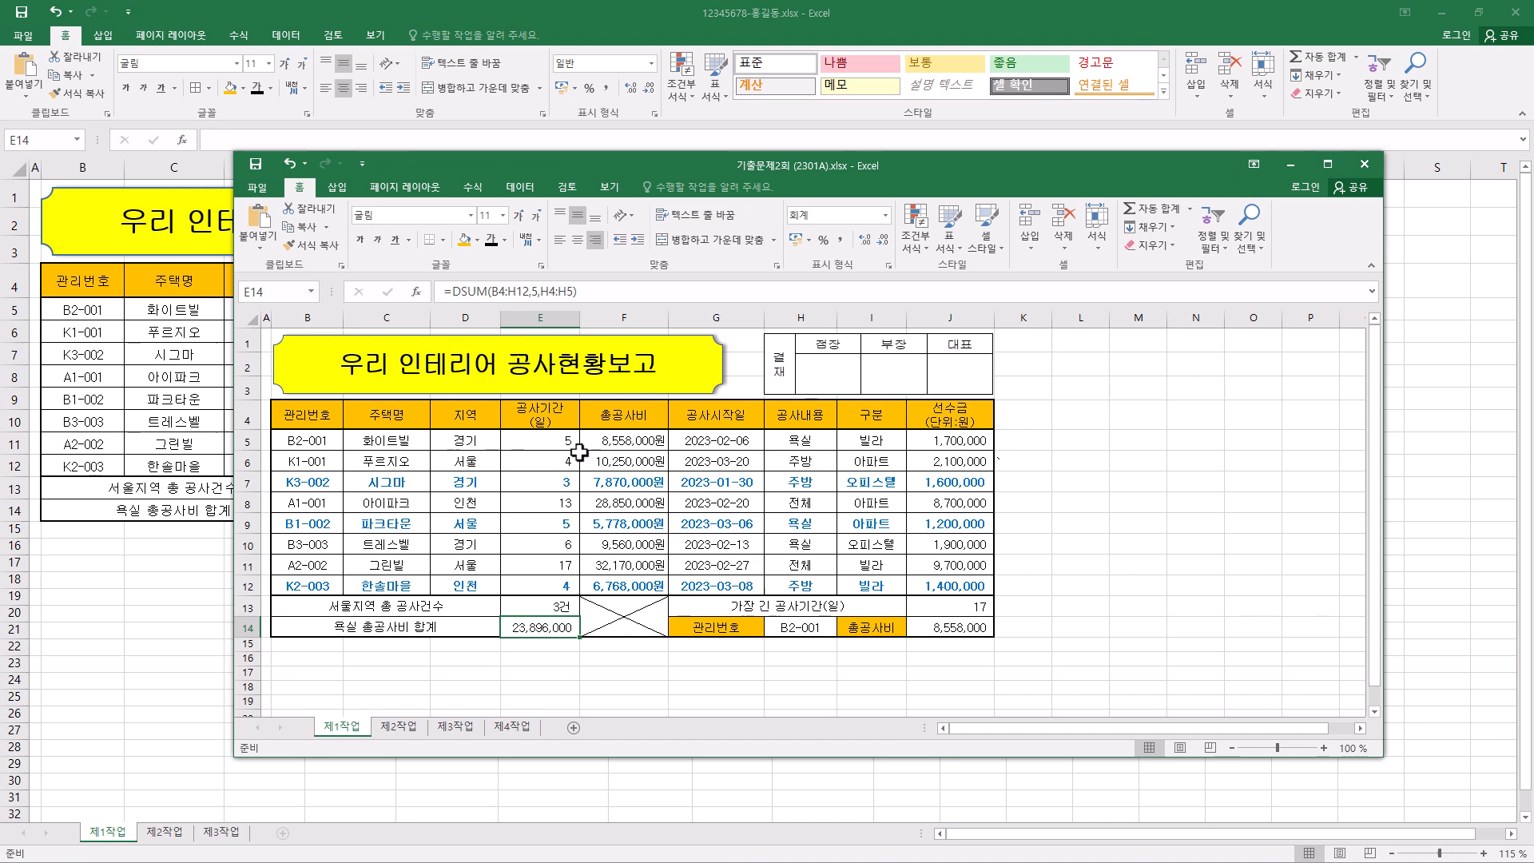
- Examine the database, field and criteria arguments of the DSUM formula in E14 of the reference workbook 기출문제2회 (2301A).xlsx
{"action": "left_click", "coordinate": [476, 292]}
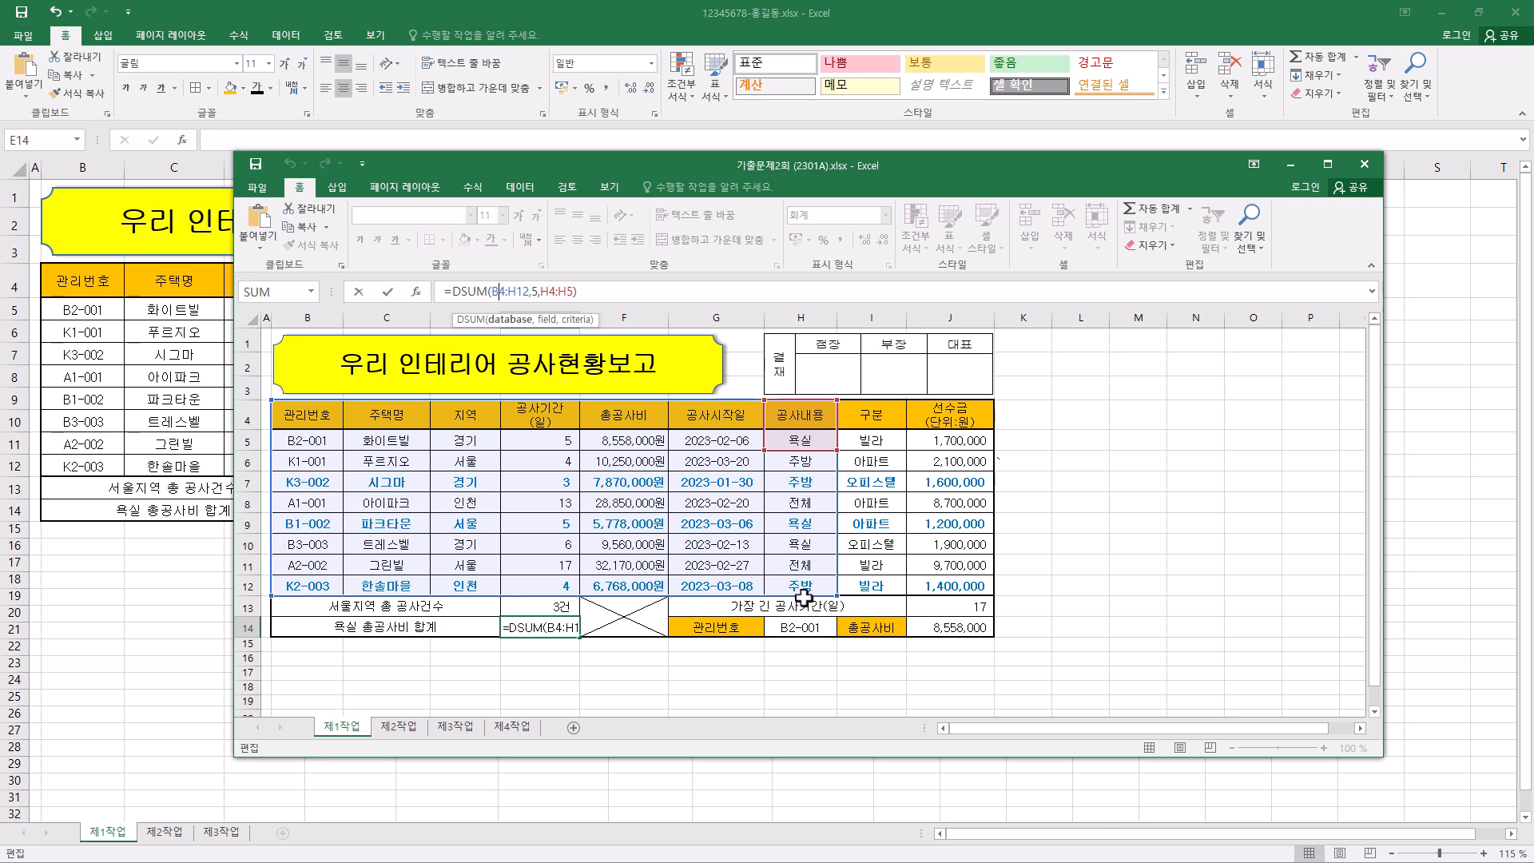
{"action": "left_click", "coordinate": [530, 293]}
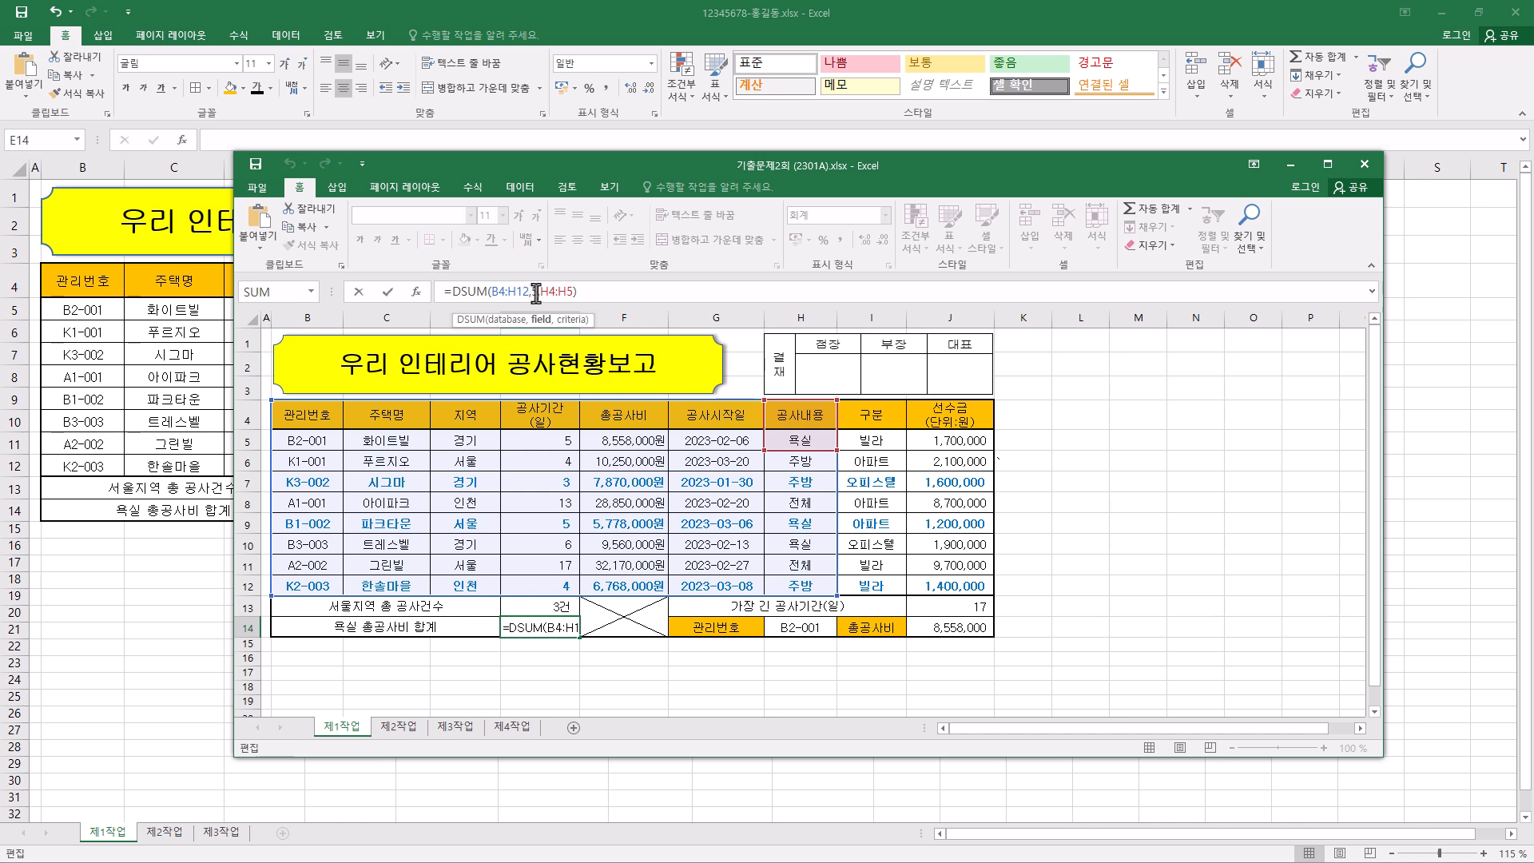
{"action": "left_click_drag", "start_coordinate": [542, 294], "coordinate": [574, 292]}
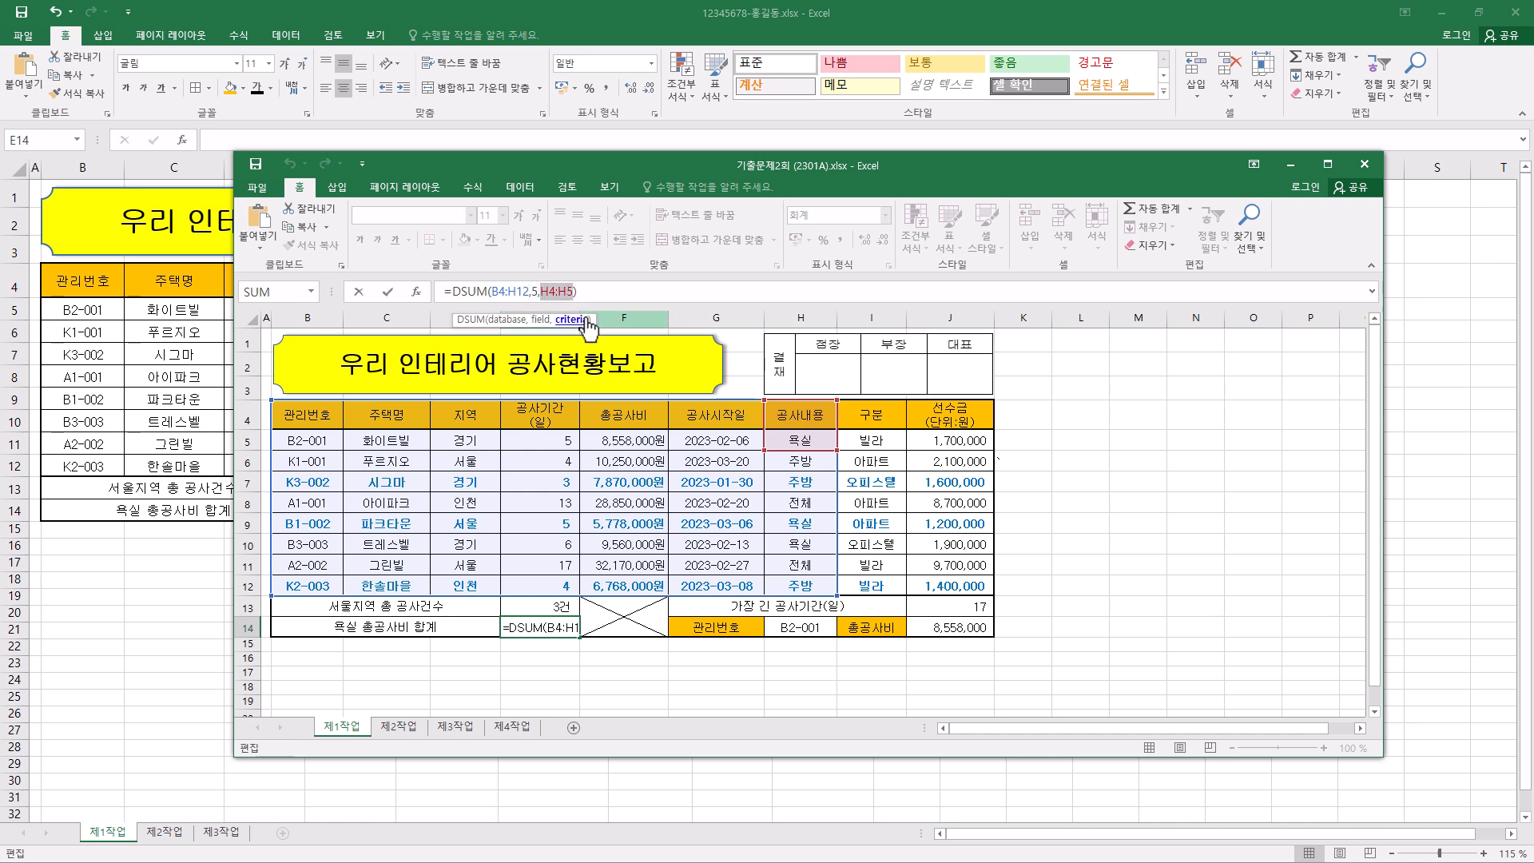
{"action": "left_click", "coordinate": [554, 294]}
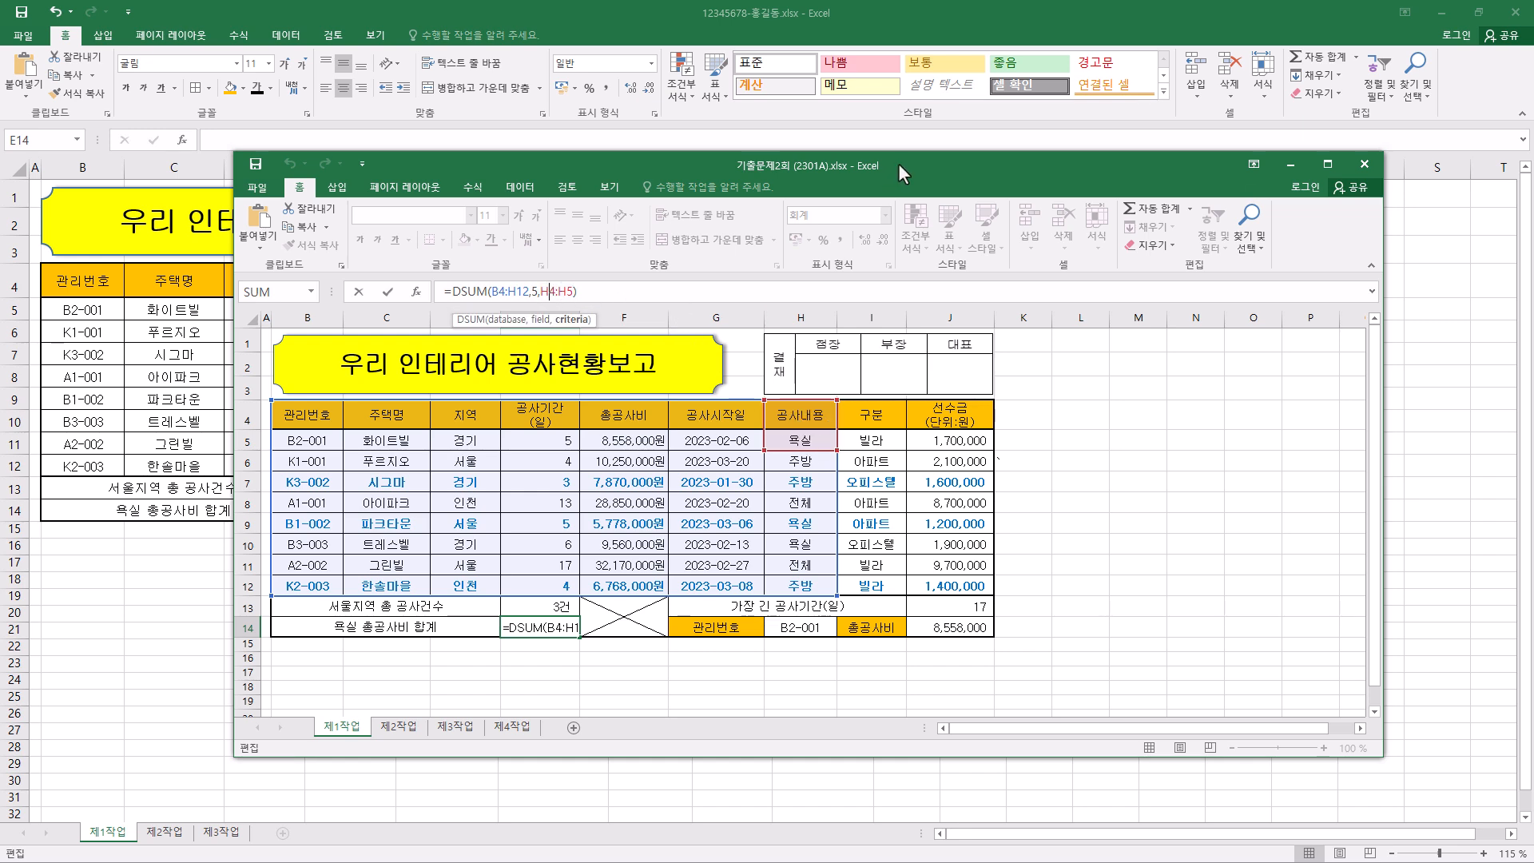
{"action": "left_click_drag", "start_coordinate": [900, 167], "coordinate": [0, 88]}
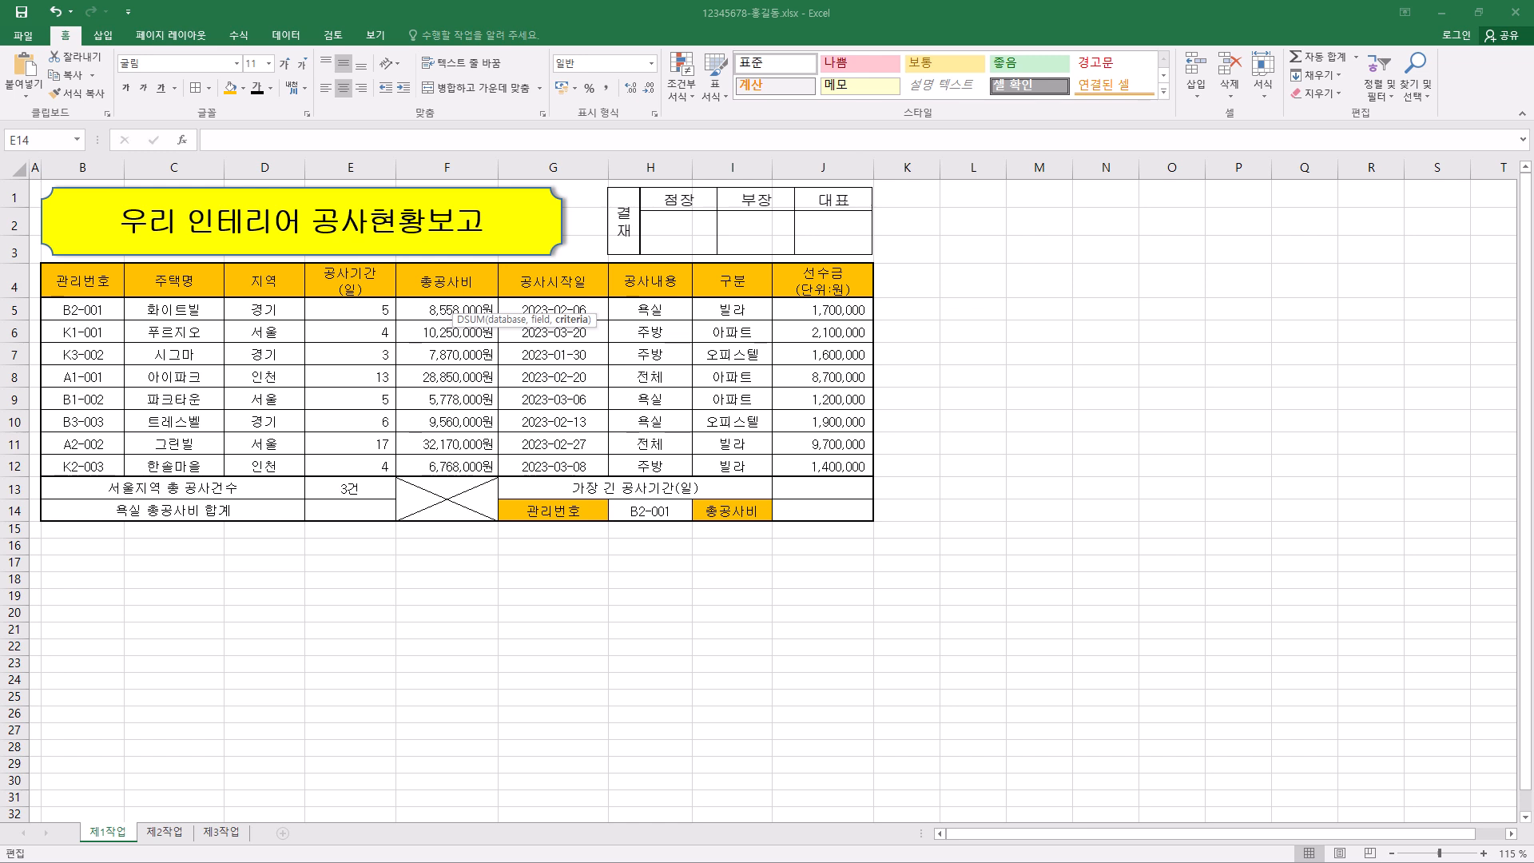
{"action": "left_click", "coordinate": [675, 7]}
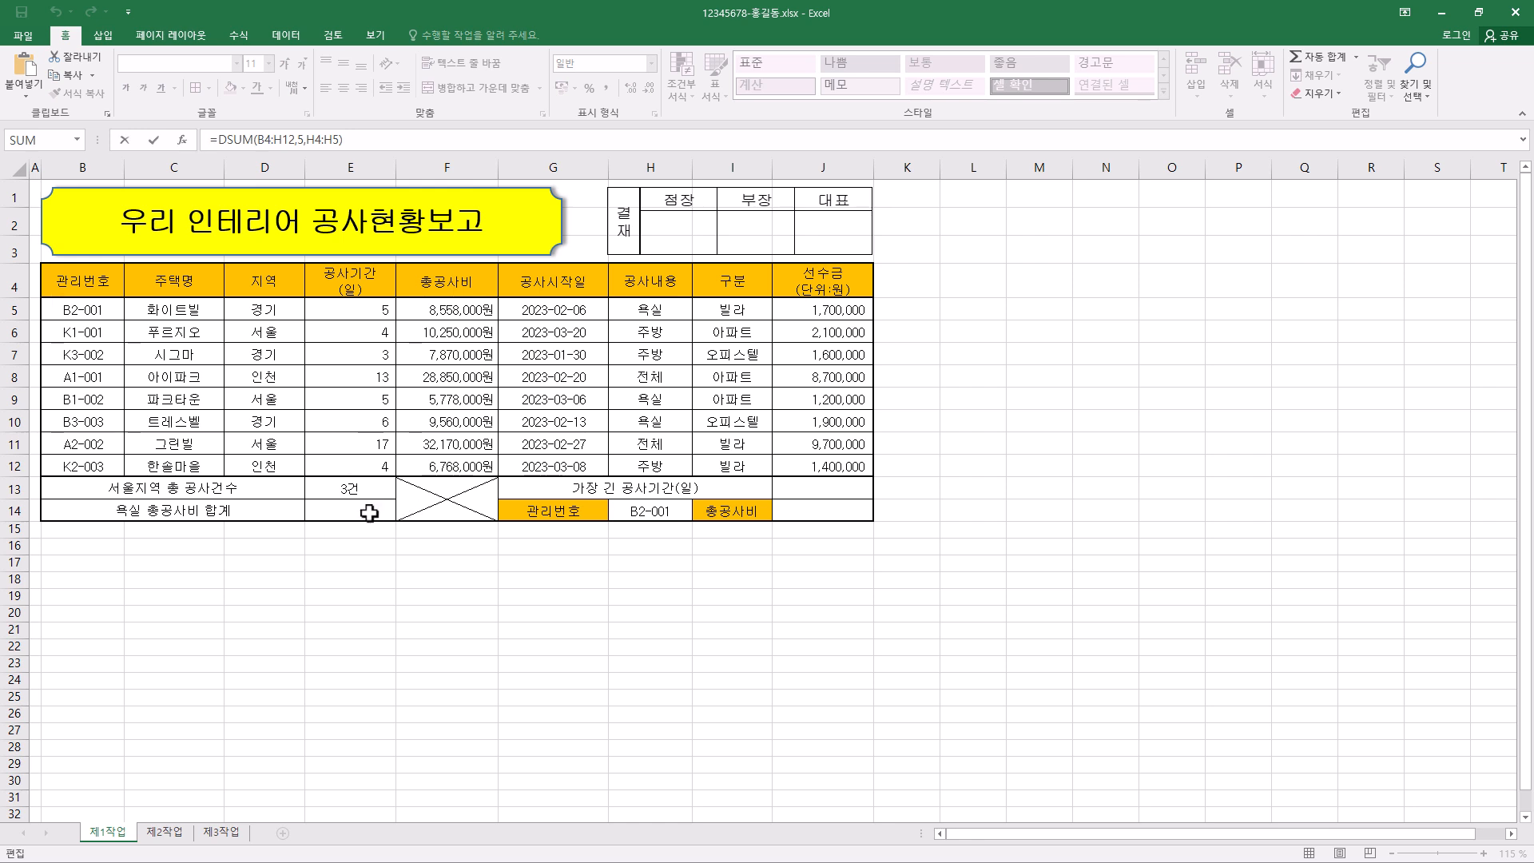
{"action": "key", "text": "Escape"}
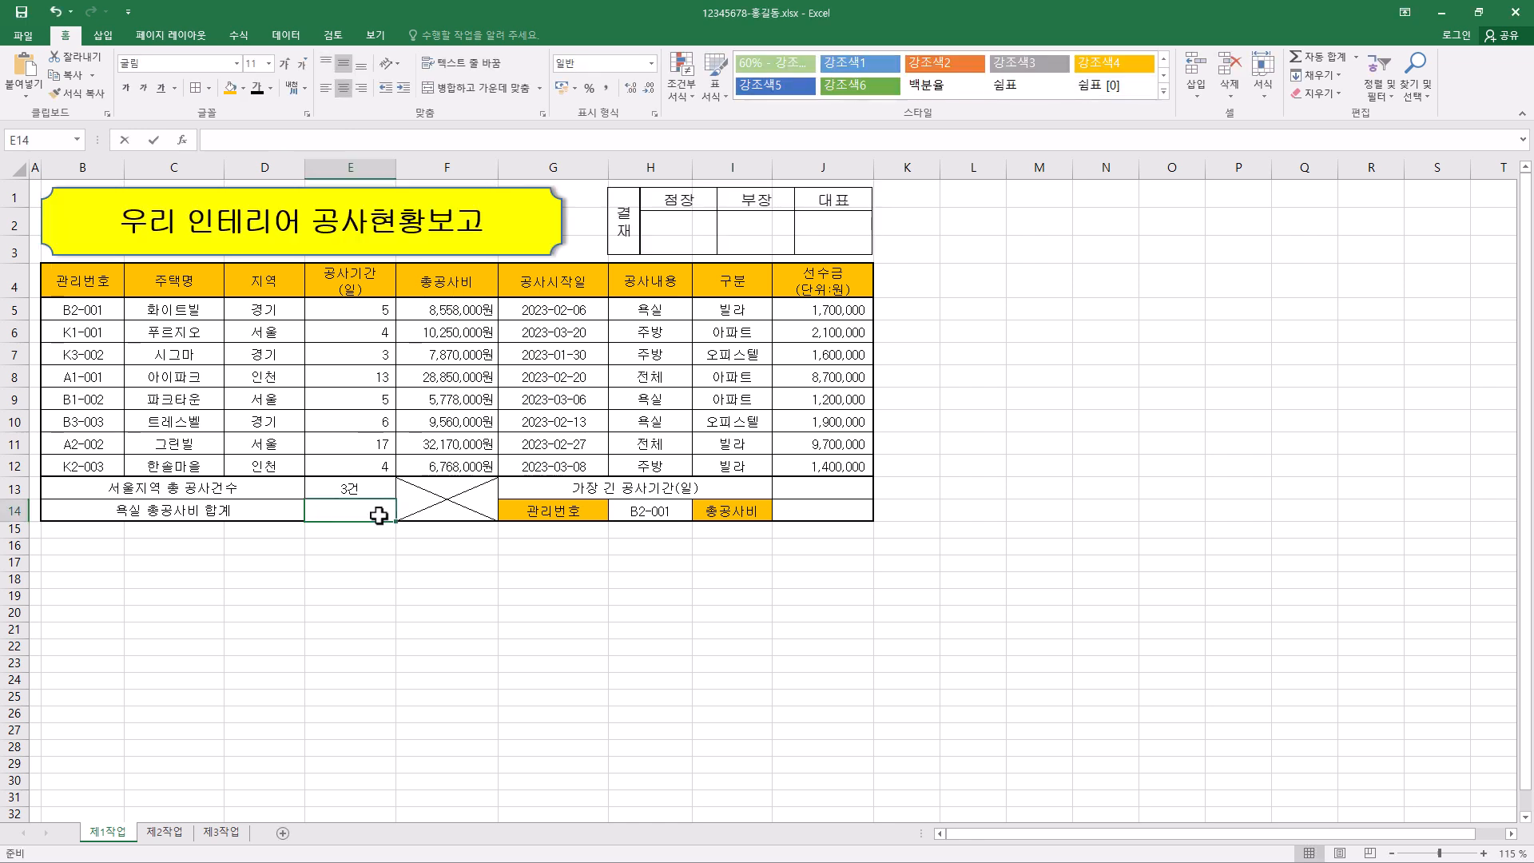
- Enter a DSUM formula in E14 with database F4:H12, field 1 and criteria H4:H5 to total 총공사비 for 욕실
{"action": "left_click", "coordinate": [332, 143]}
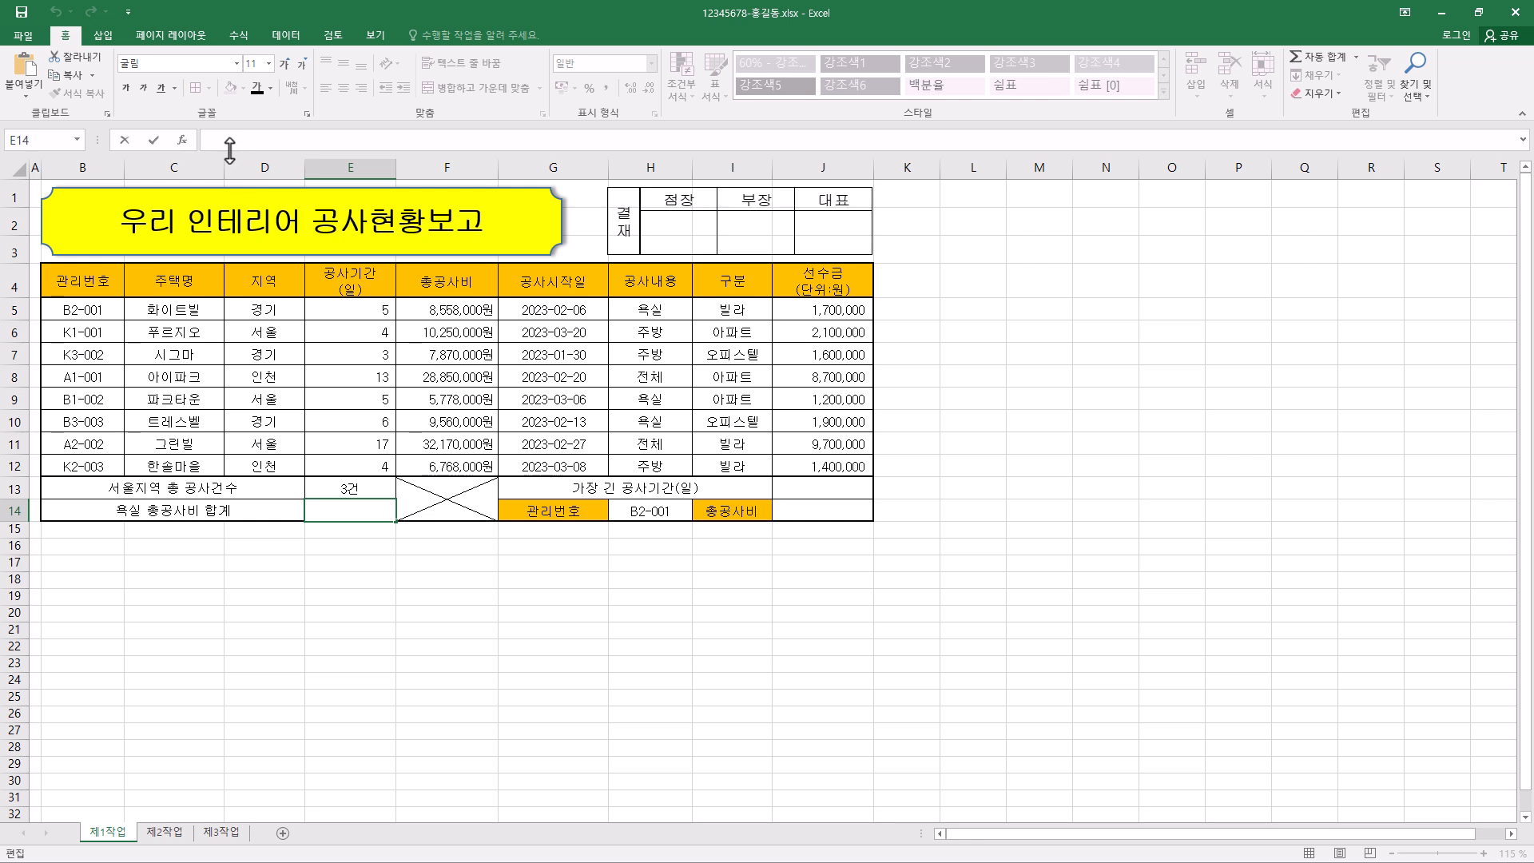
{"action": "type", "text": "=DSUM("}
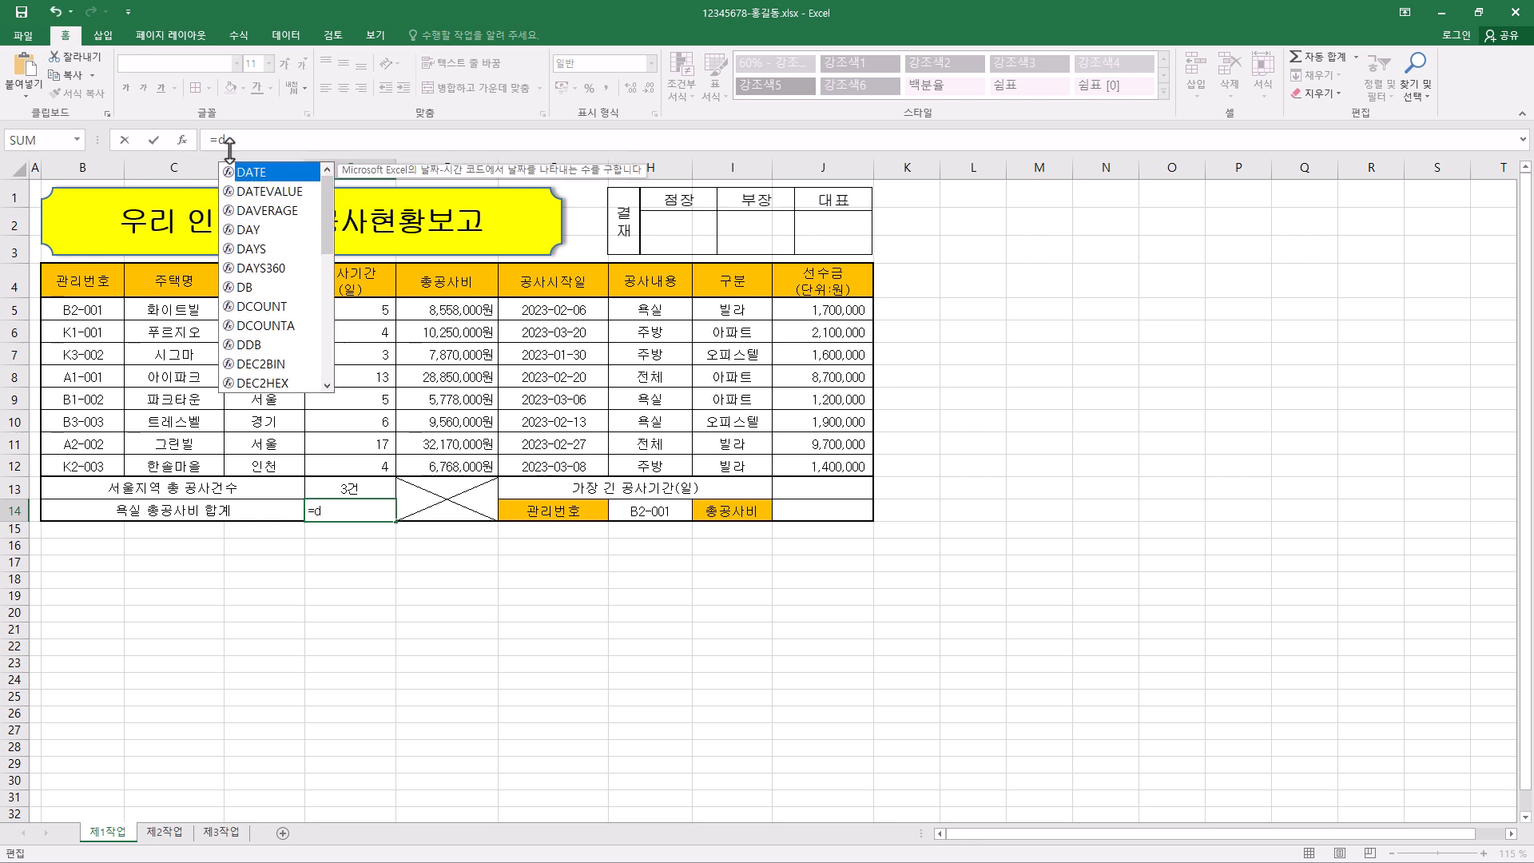
{"action": "left_click", "coordinate": [184, 139]}
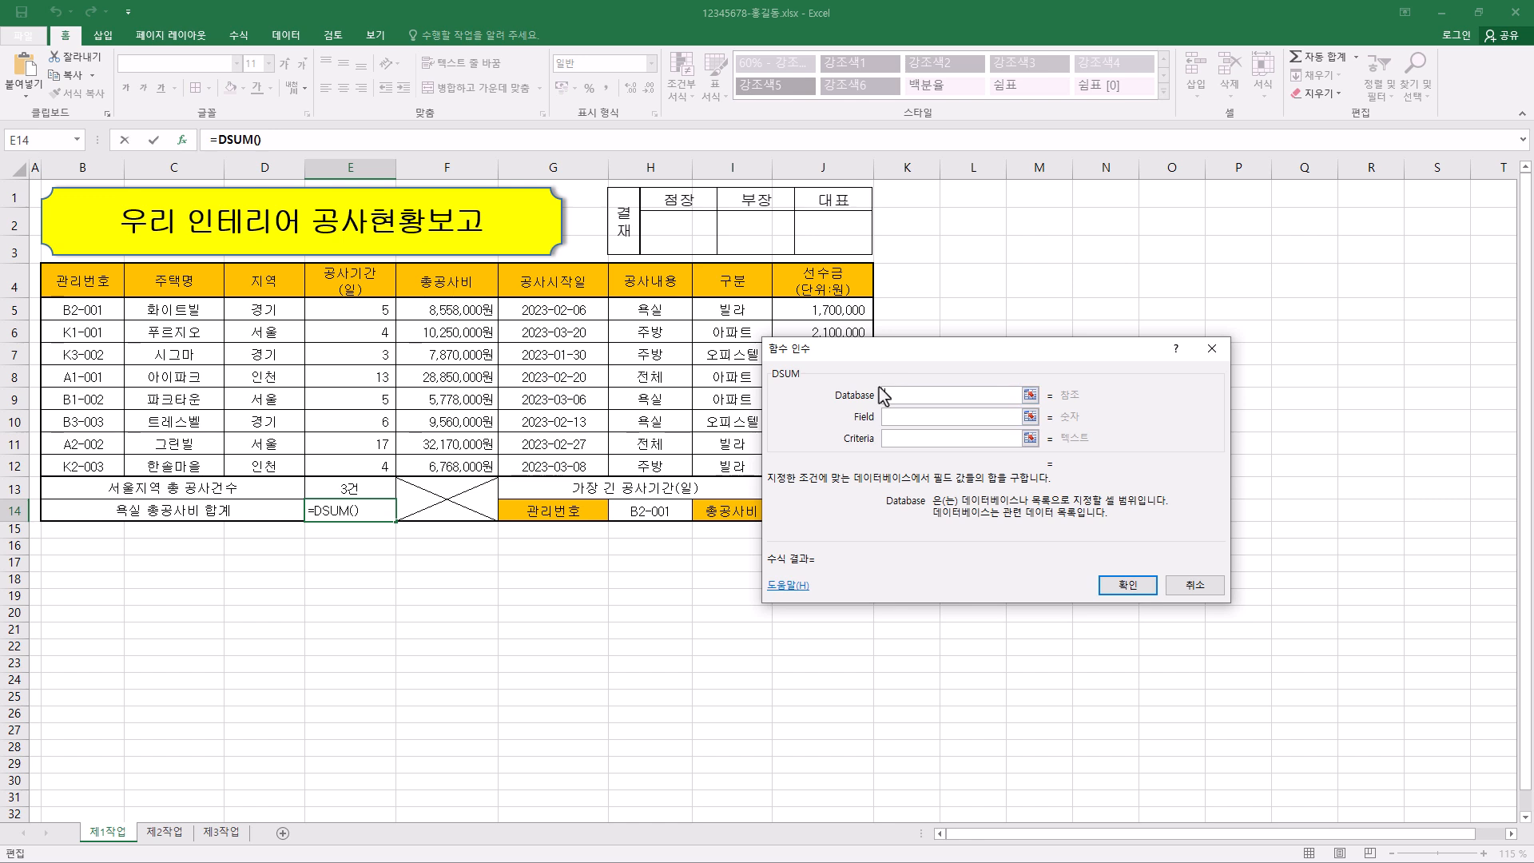
{"action": "left_click_drag", "start_coordinate": [447, 281], "coordinate": [615, 465]}
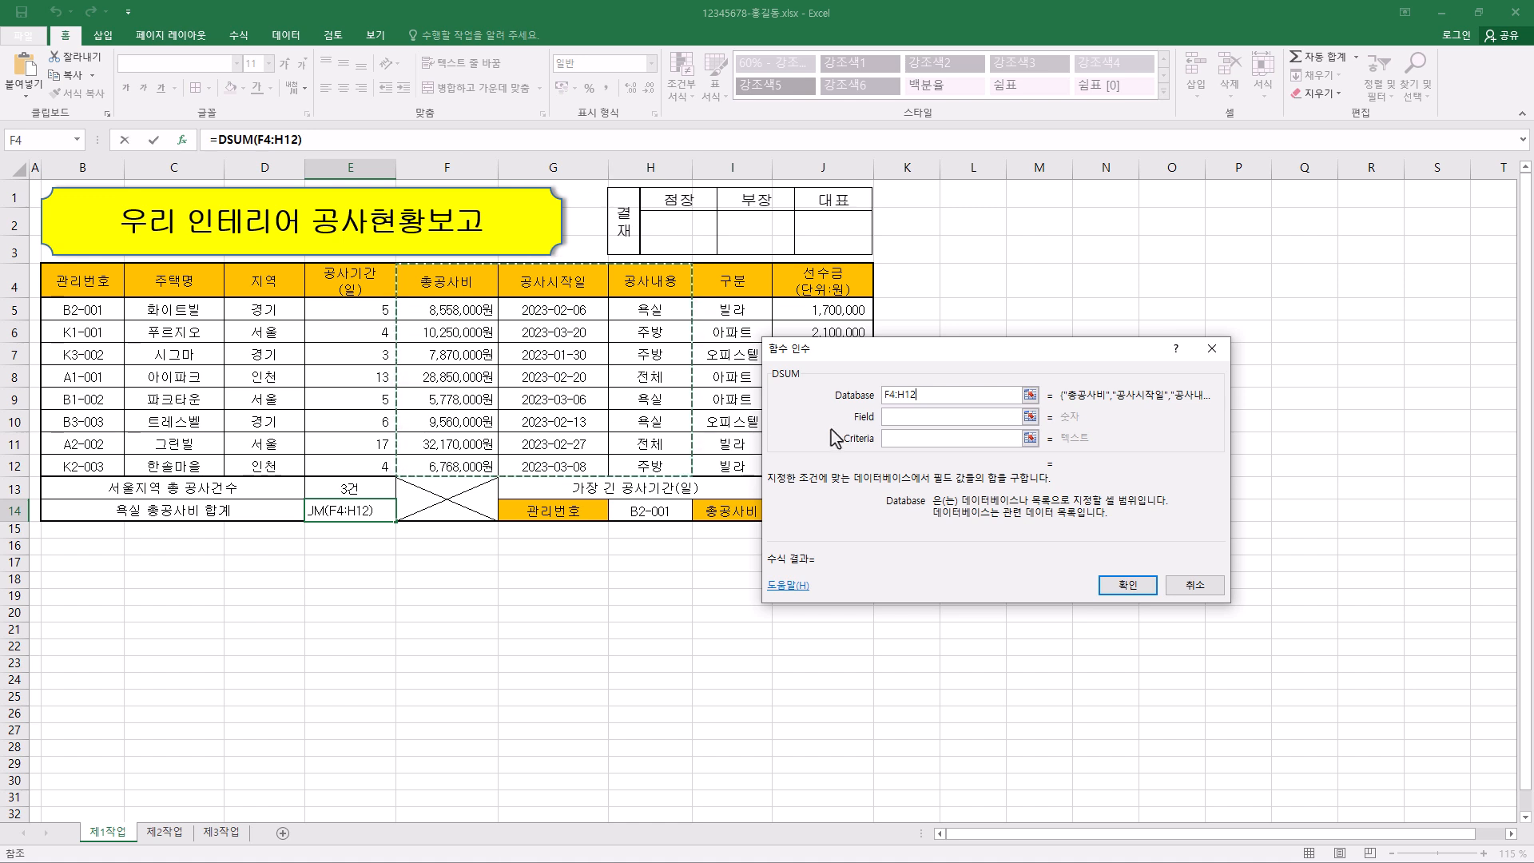
{"action": "left_click", "coordinate": [898, 419]}
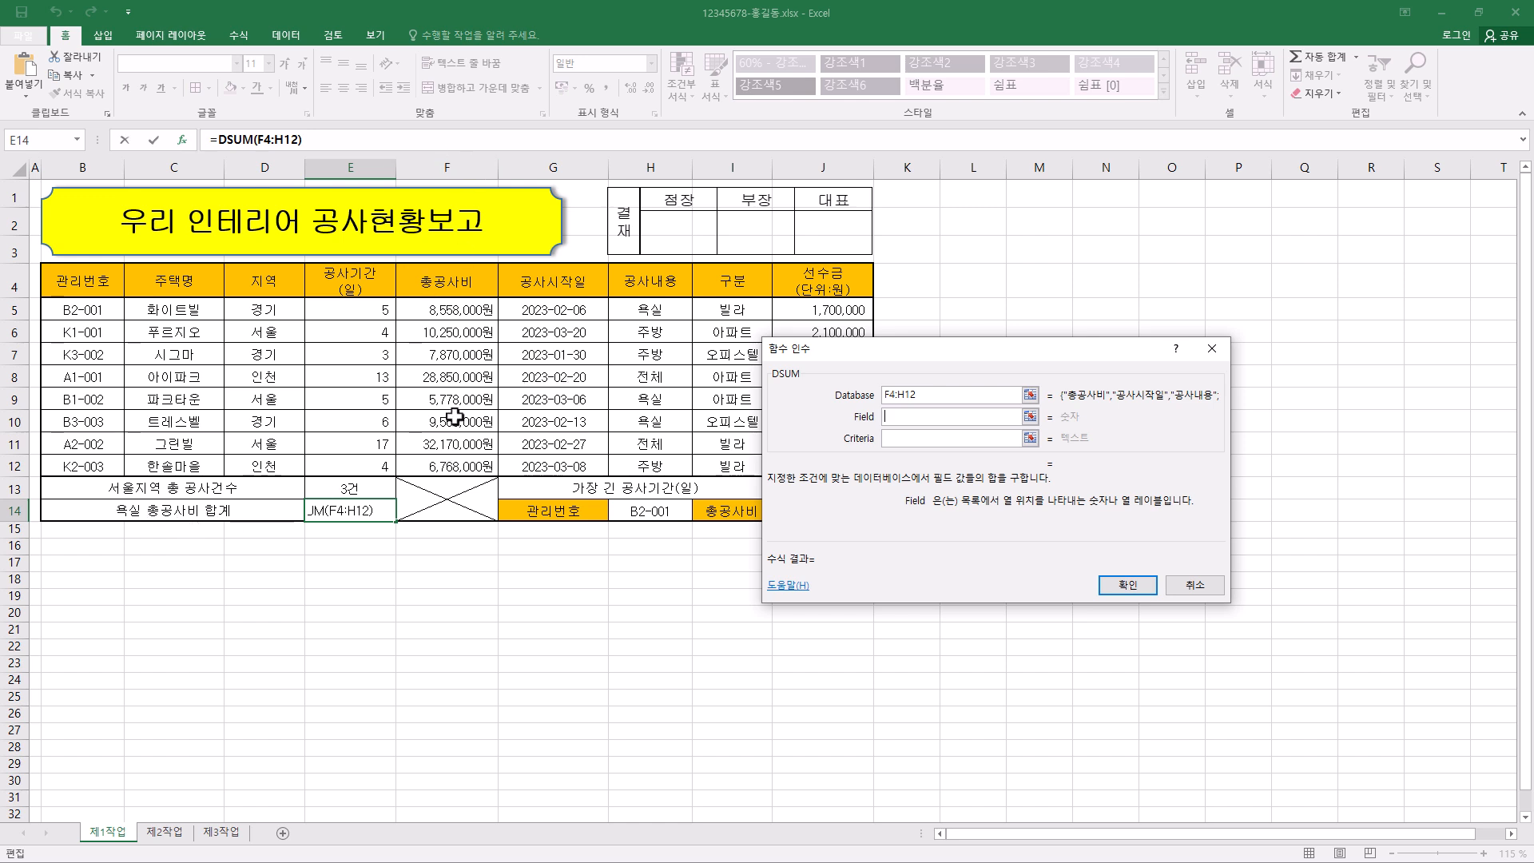
{"action": "type", "text": "1"}
{"action": "left_click", "coordinate": [913, 439]}
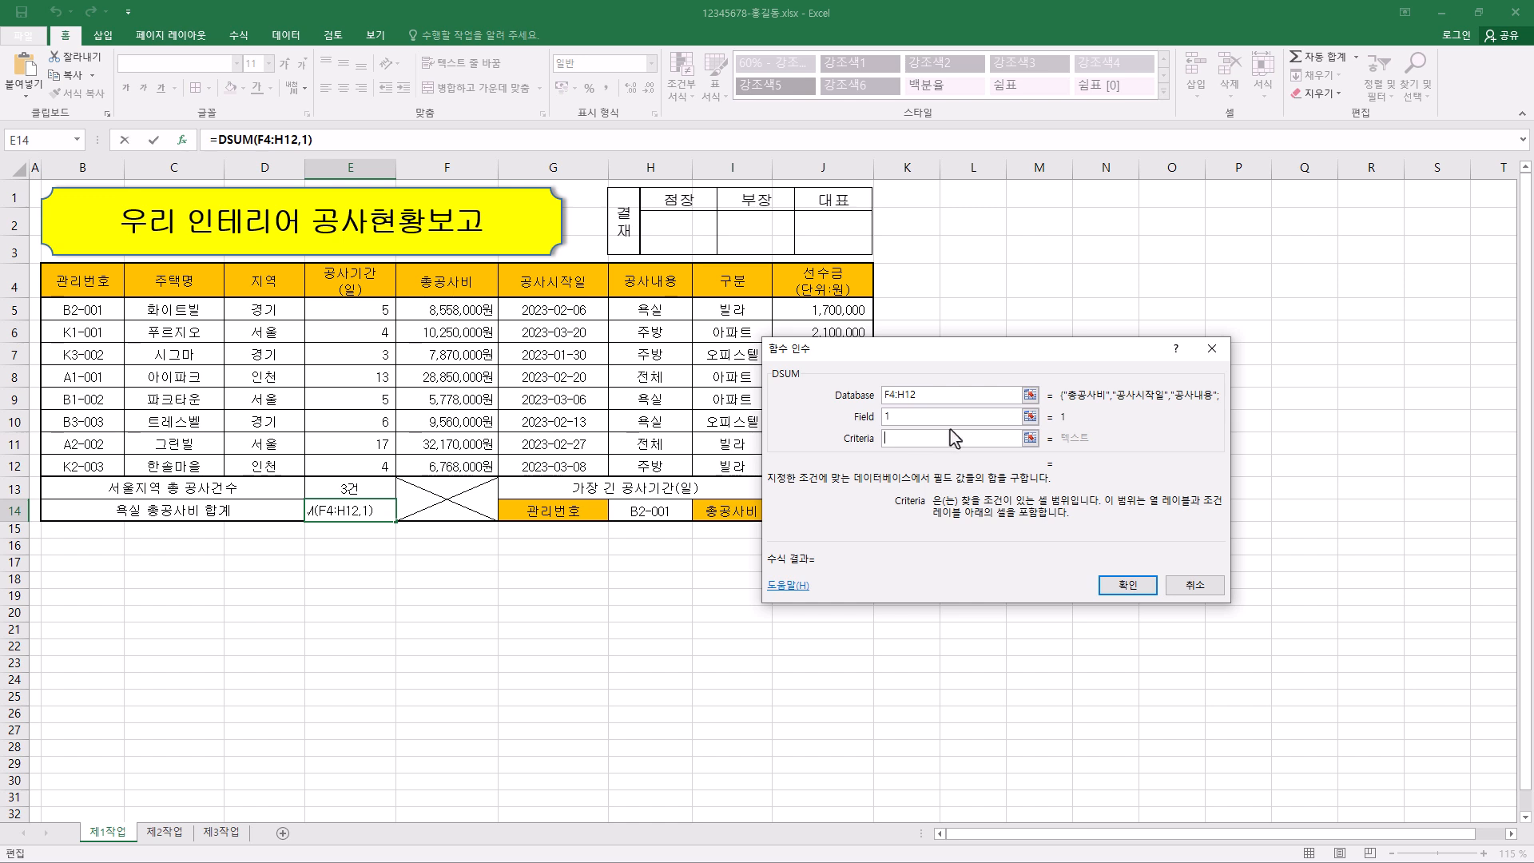
{"action": "left_click", "coordinate": [672, 285]}
{"action": "left_click_drag", "start_coordinate": [672, 285], "coordinate": [671, 312]}
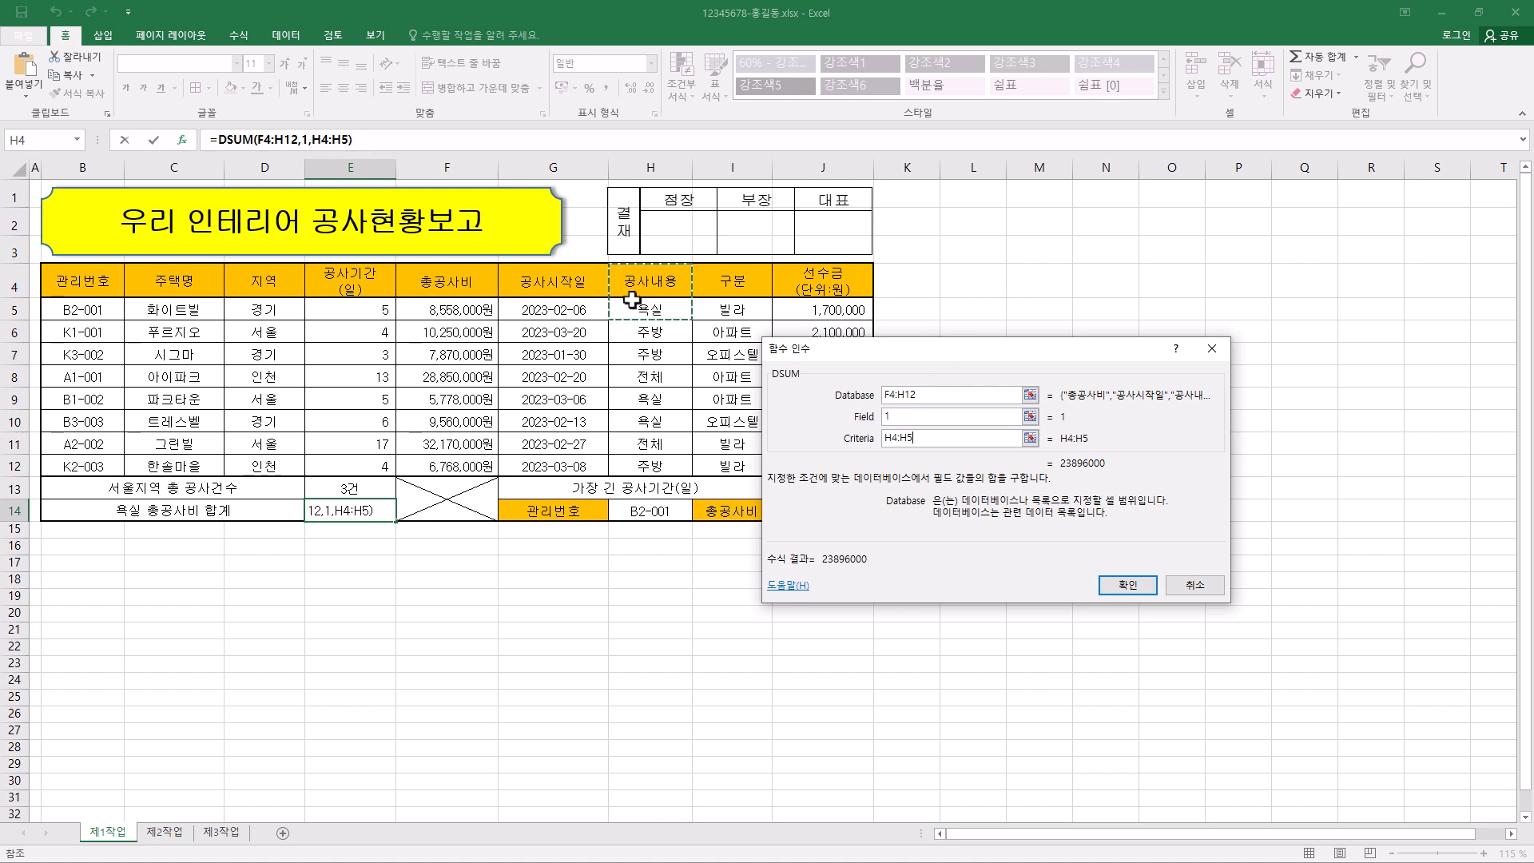
{"action": "left_click", "coordinate": [1128, 585]}
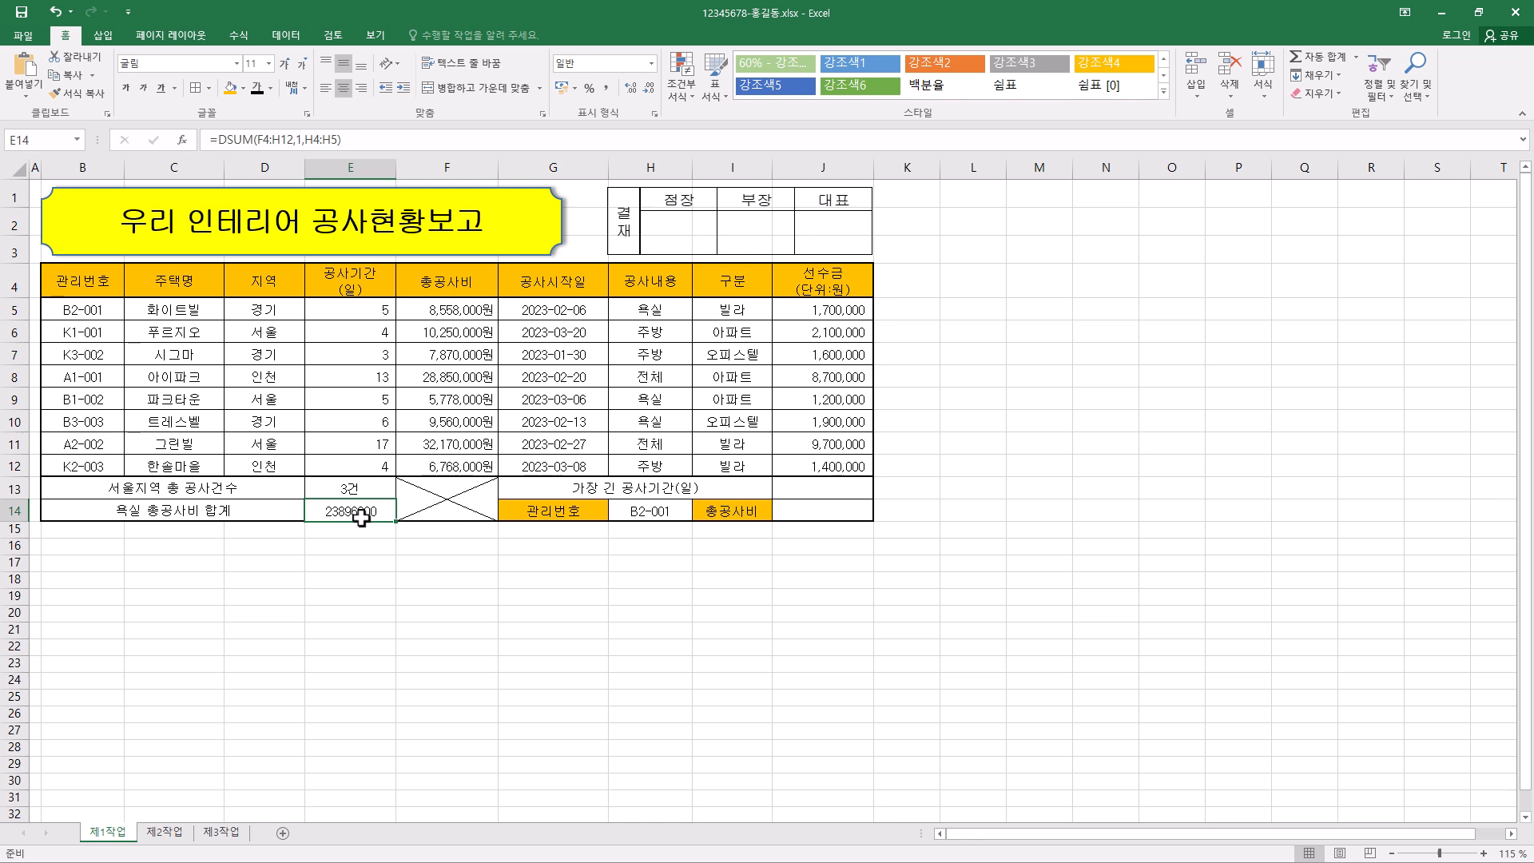
- Format E14 as 회계 (Accounting) with no currency symbol and right-align it
{"action": "key", "text": "ctrl+1"}
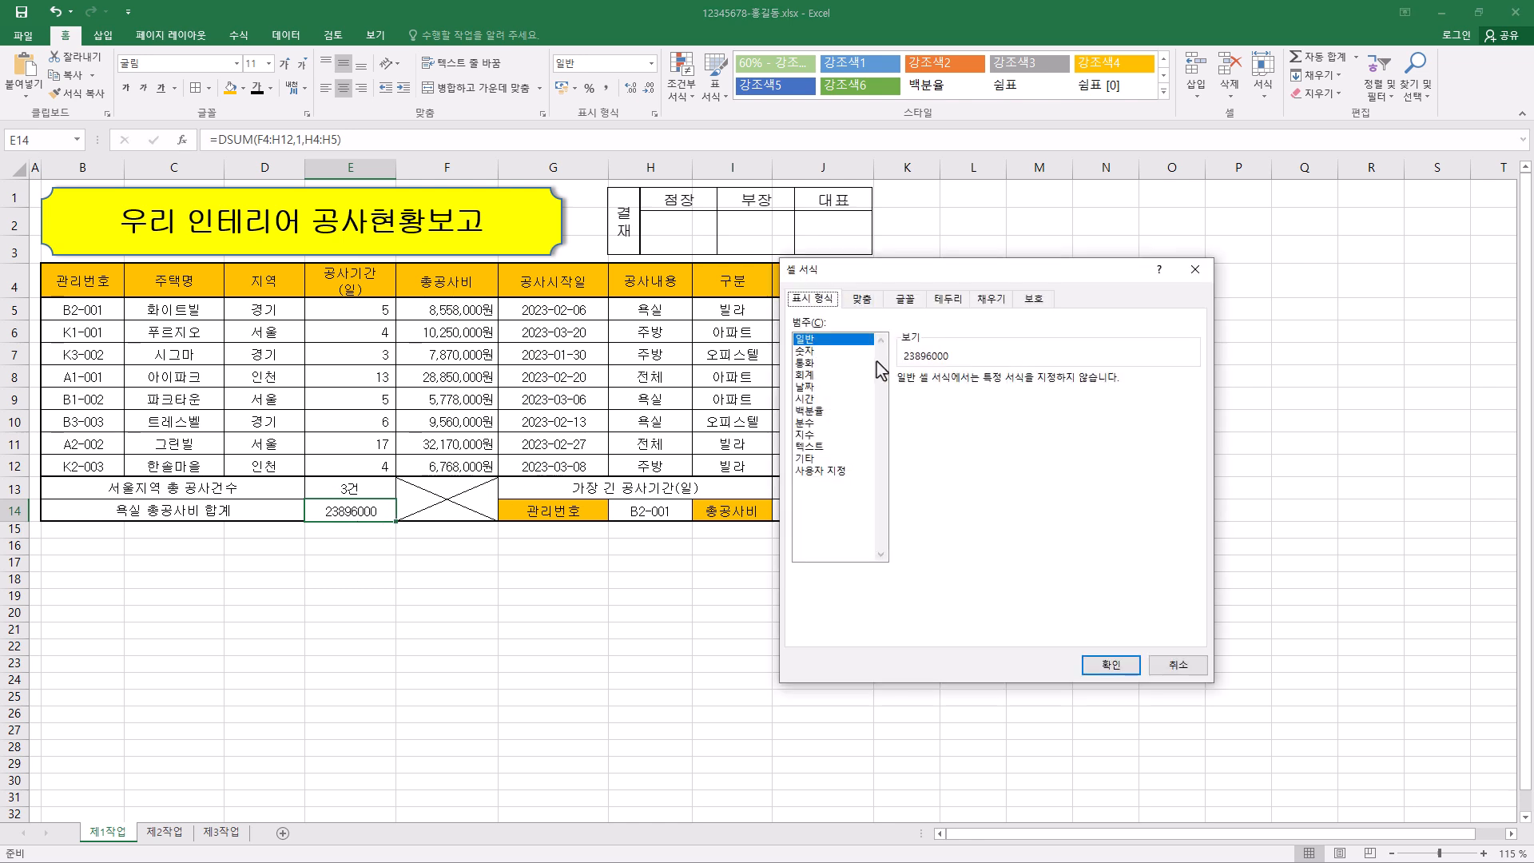
{"action": "left_click", "coordinate": [805, 374]}
{"action": "left_click", "coordinate": [1039, 403]}
{"action": "left_click", "coordinate": [997, 421]}
{"action": "left_click", "coordinate": [1111, 665]}
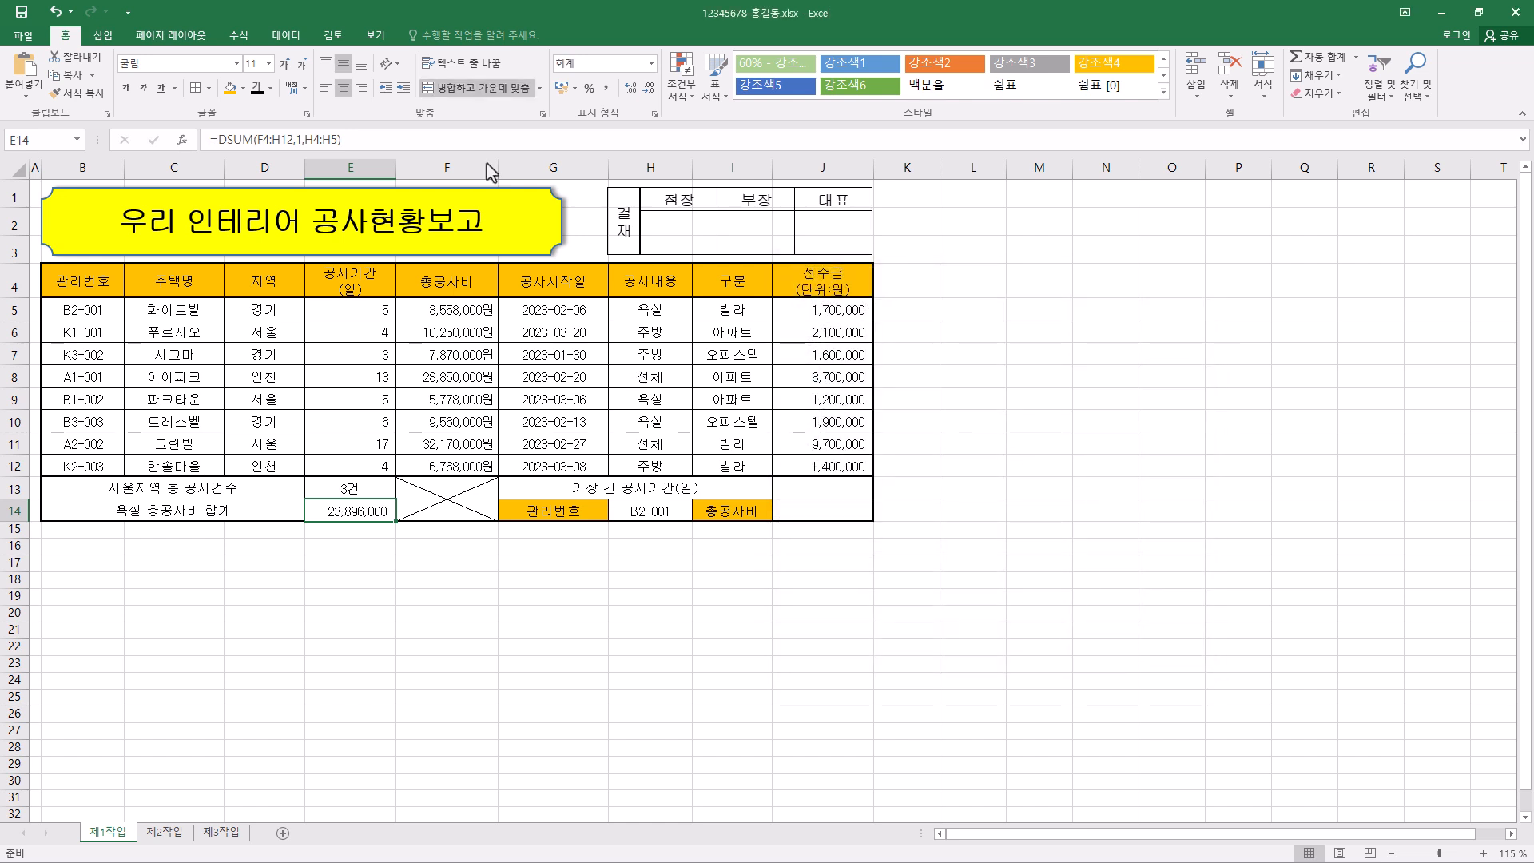
{"action": "left_click", "coordinate": [361, 88]}
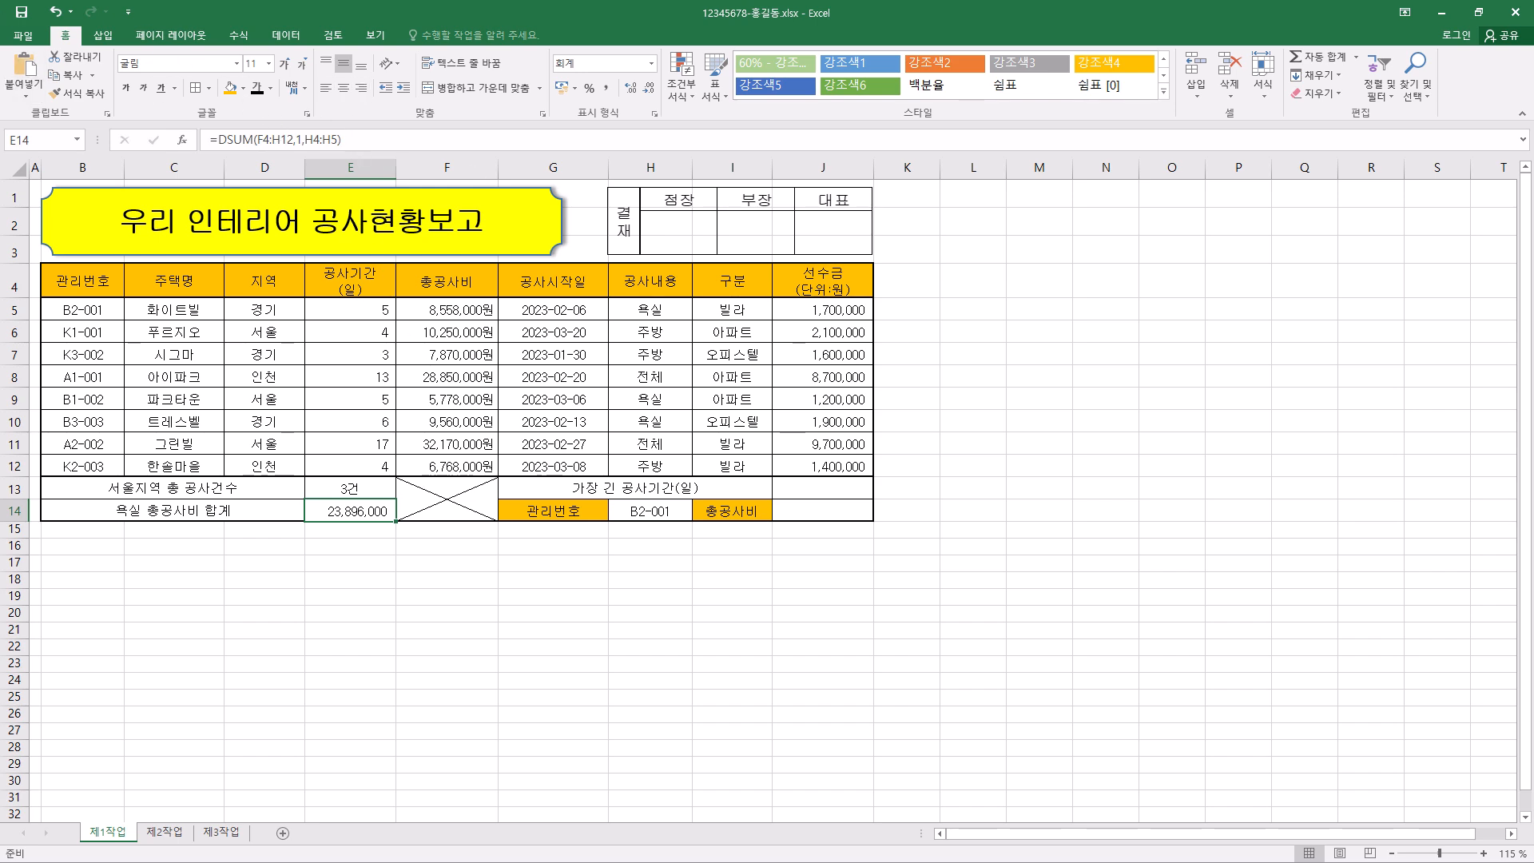
- Try replacing the formula in E14 with =DSUM(B4:H12,5,H4:H5) copied from the reference workbook 기출문제2회 (2301A).xlsx
{"action": "left_click_drag", "start_coordinate": [0, 202], "coordinate": [1104, 41]}
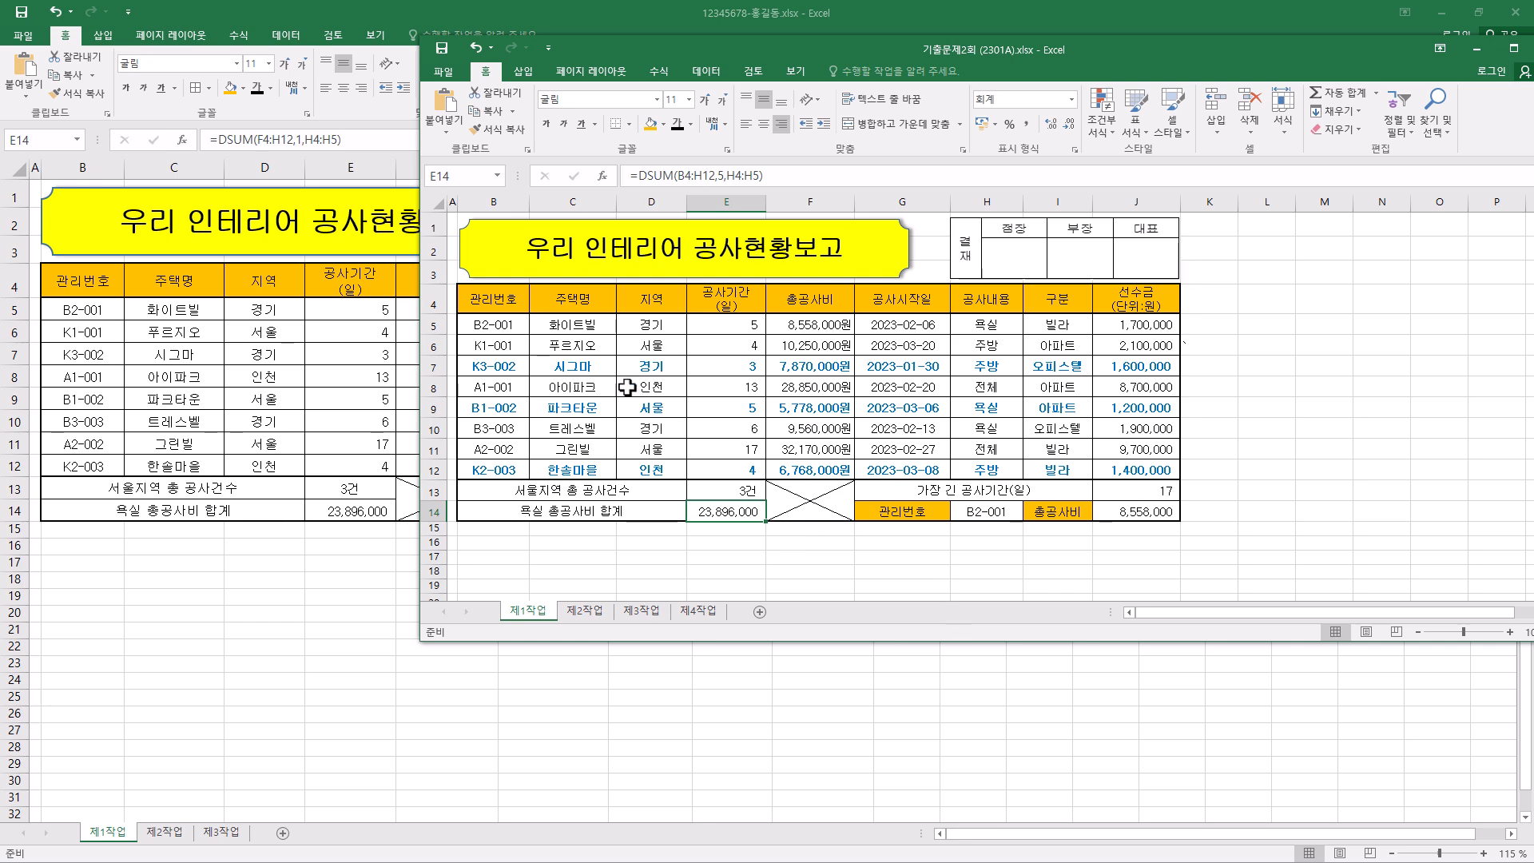
{"action": "left_click", "coordinate": [796, 175]}
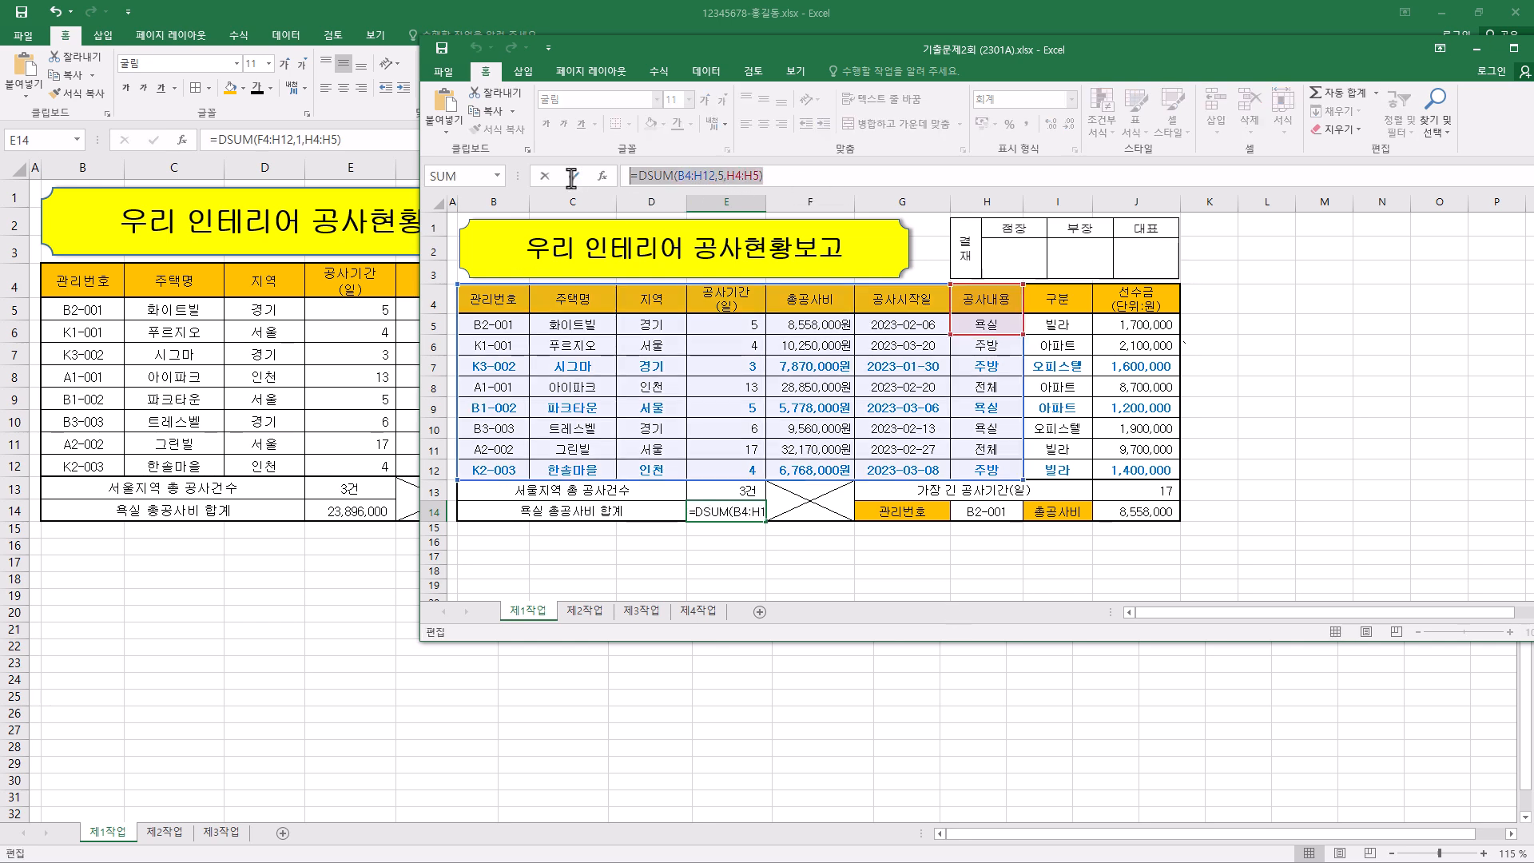
{"action": "key", "text": "ctrl+c"}
{"action": "left_click", "coordinate": [366, 141]}
{"action": "left_click_drag", "start_coordinate": [366, 141], "coordinate": [178, 152]}
{"action": "key", "text": "ctrl+v"}
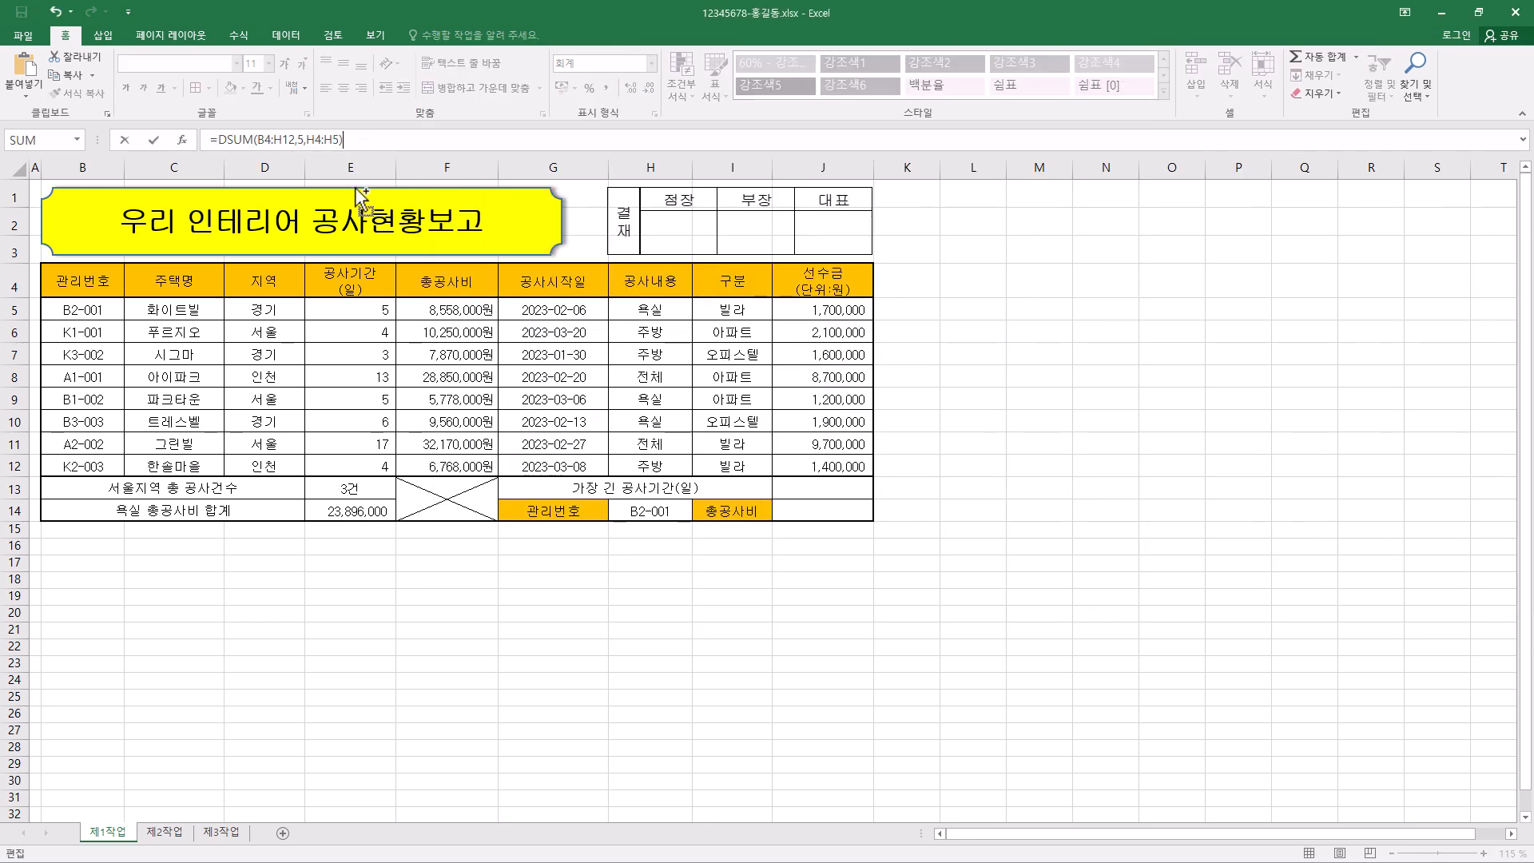
{"action": "key", "text": "Return"}
{"action": "left_click", "coordinate": [276, 114]}
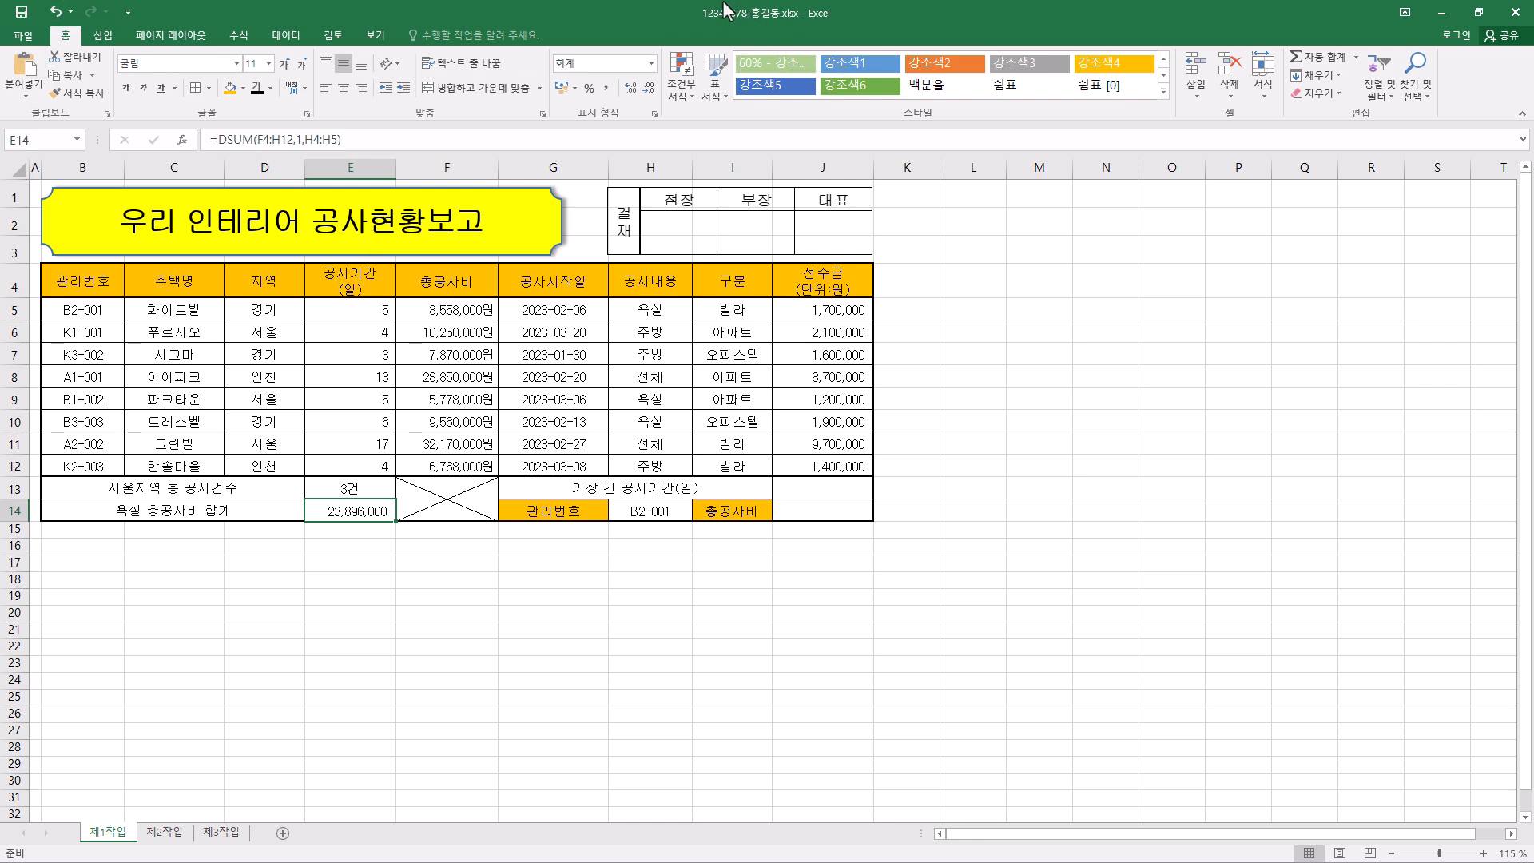
- Enter =MAX(공사기간) in J13 for the longest construction period, using the named range E5:E12
{"action": "left_click", "coordinate": [820, 491]}
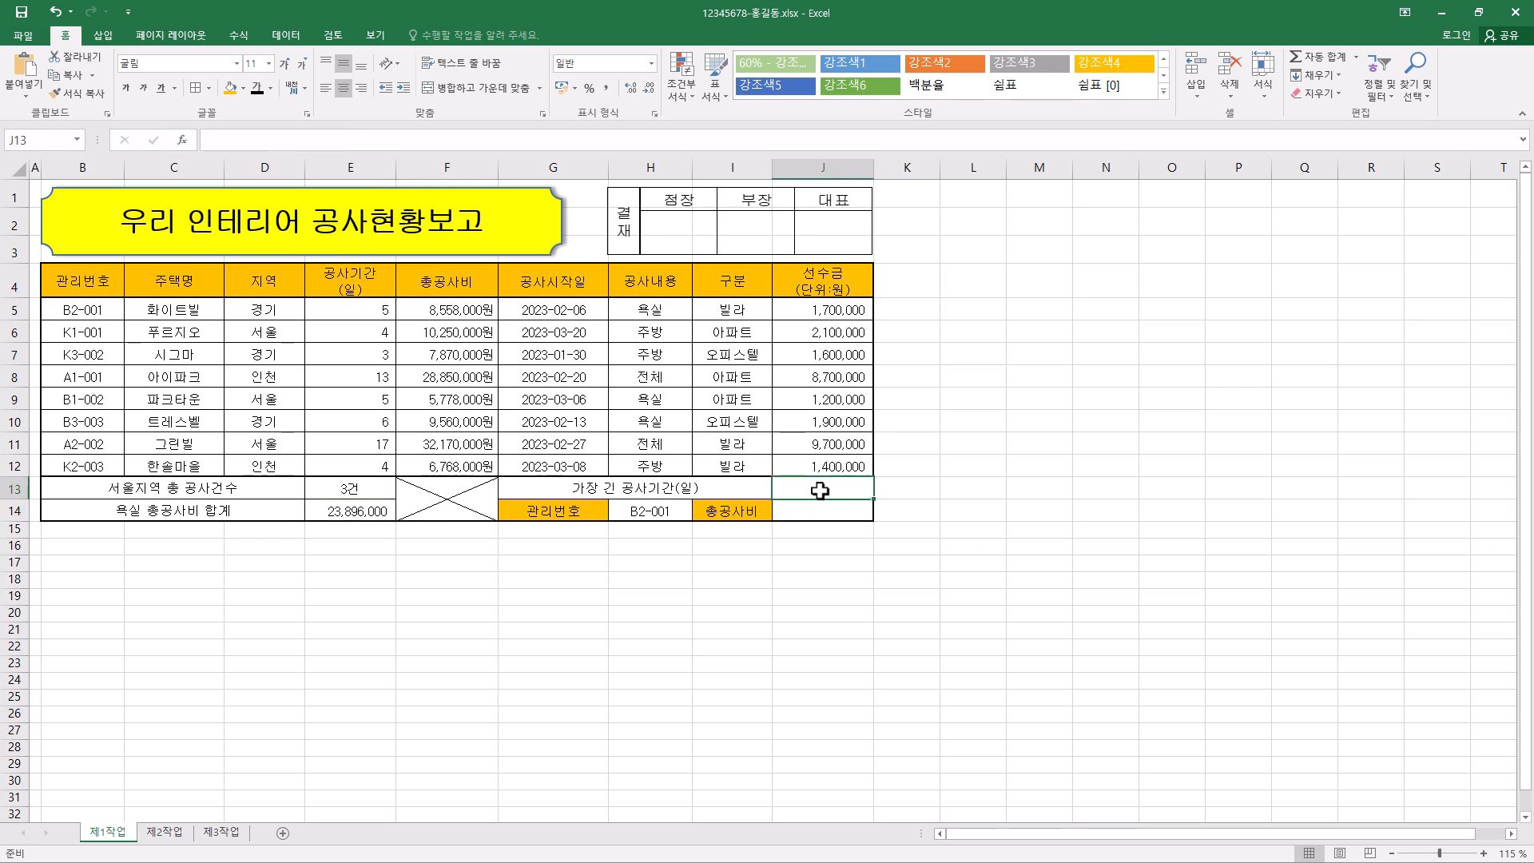
{"action": "scroll", "coordinate": [820, 491], "scroll_direction": "down", "scroll_amount": 2}
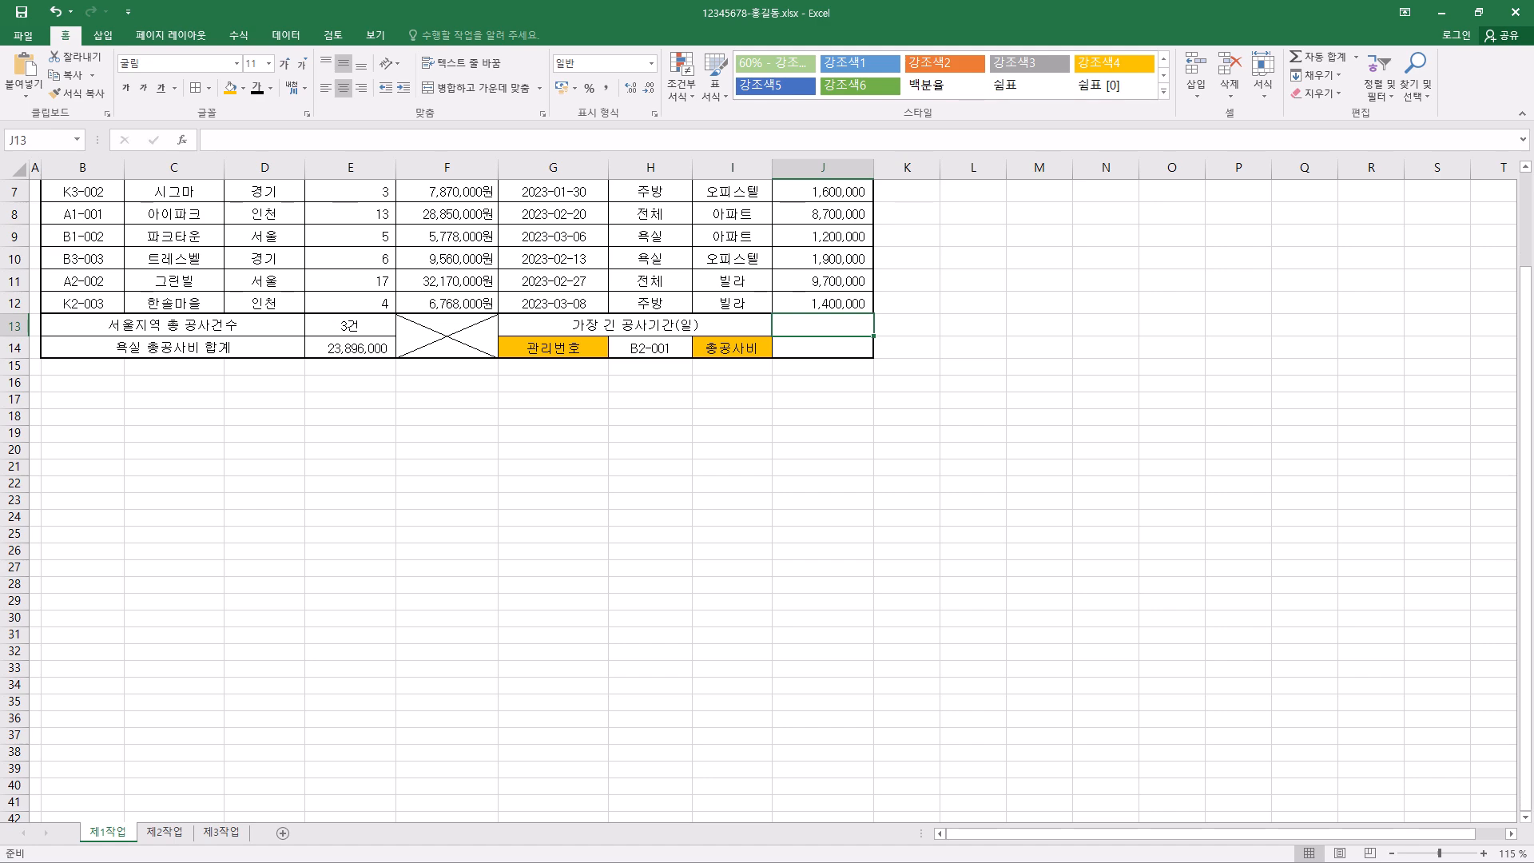
{"action": "scroll", "coordinate": [820, 491], "scroll_direction": "up", "scroll_amount": 2}
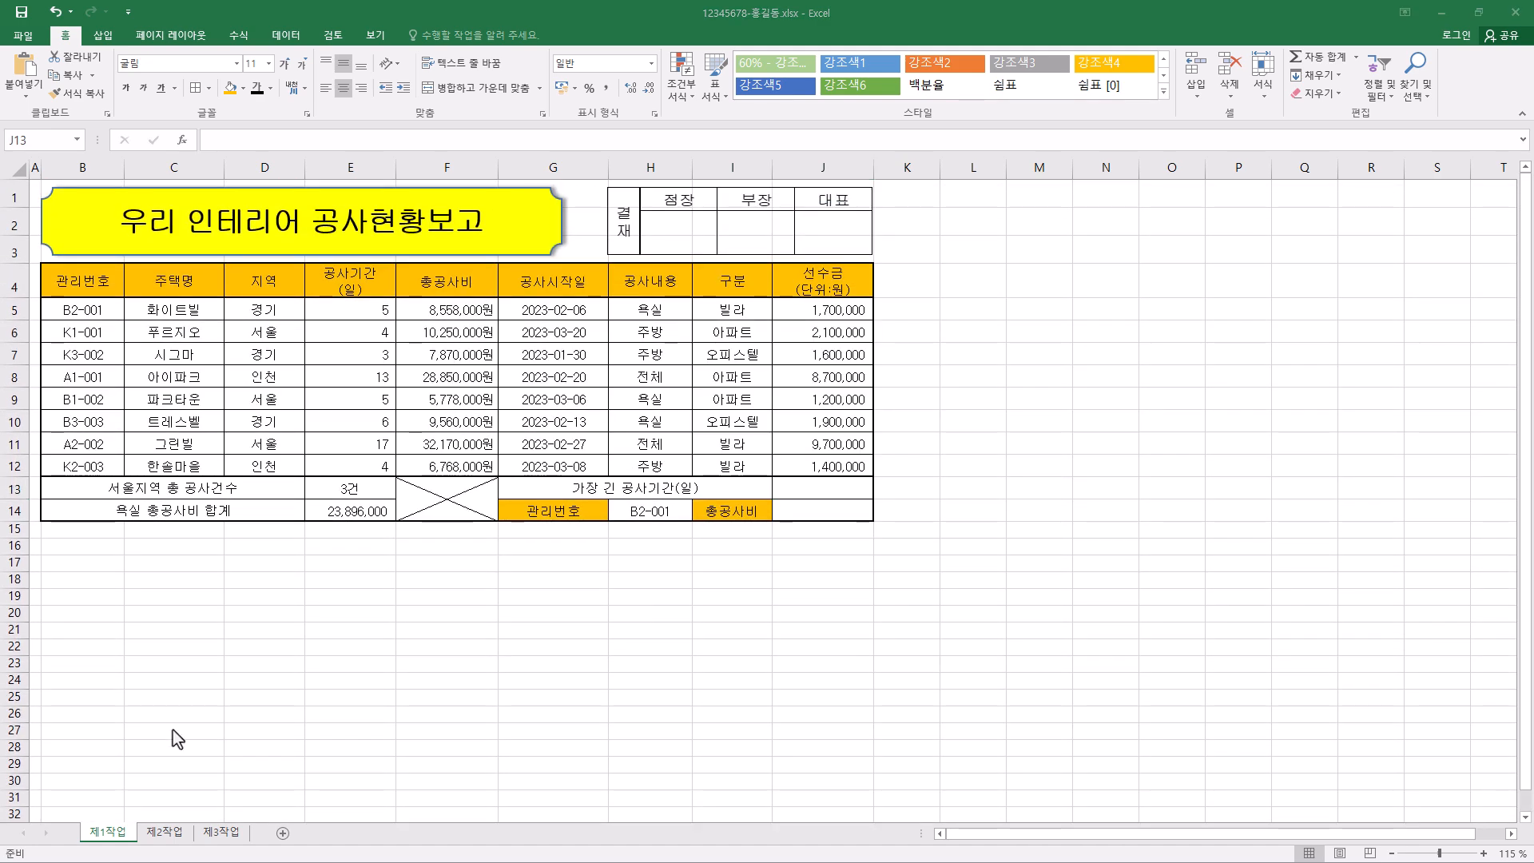
{"action": "left_click", "coordinate": [823, 491]}
{"action": "left_click", "coordinate": [370, 142]}
{"action": "type", "text": "=max"}
{"action": "key", "text": "Tab"}
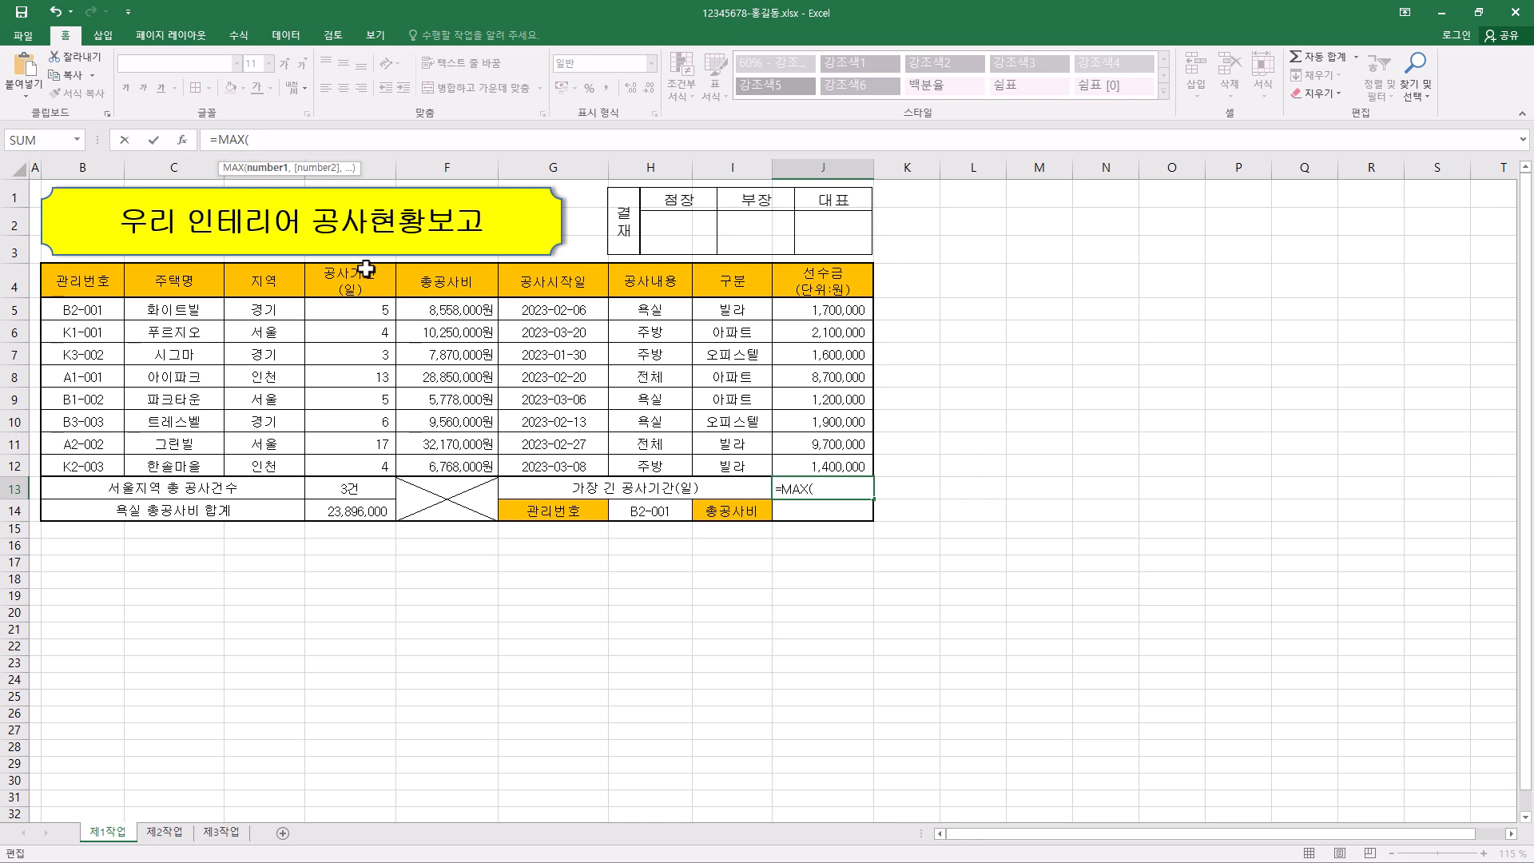
{"action": "left_click_drag", "start_coordinate": [380, 308], "coordinate": [372, 447]}
{"action": "left_click_drag", "start_coordinate": [370, 458], "coordinate": [370, 457]}
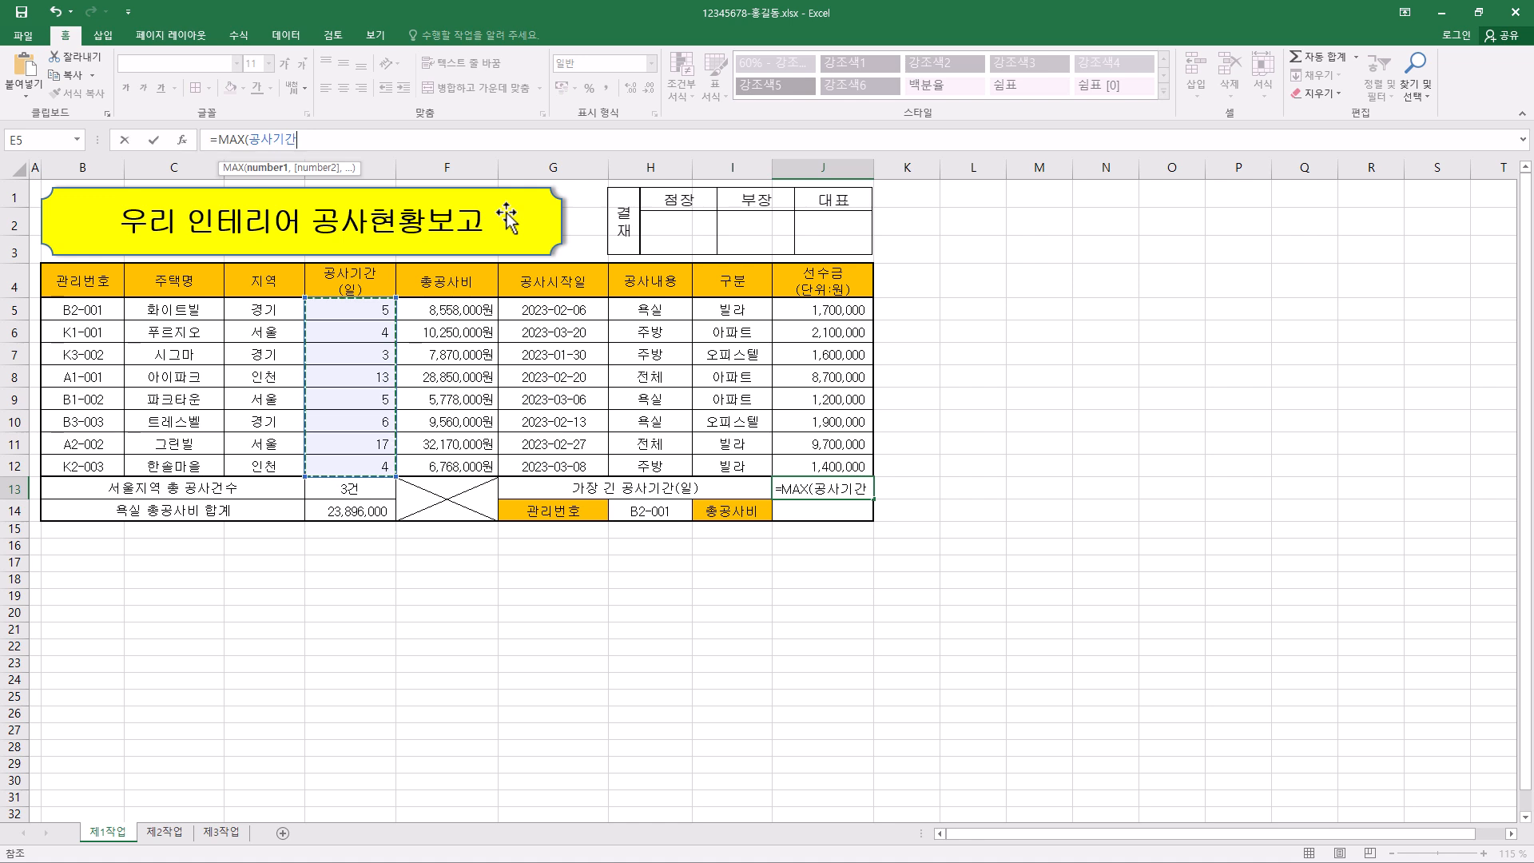
{"action": "key", "text": "Return"}
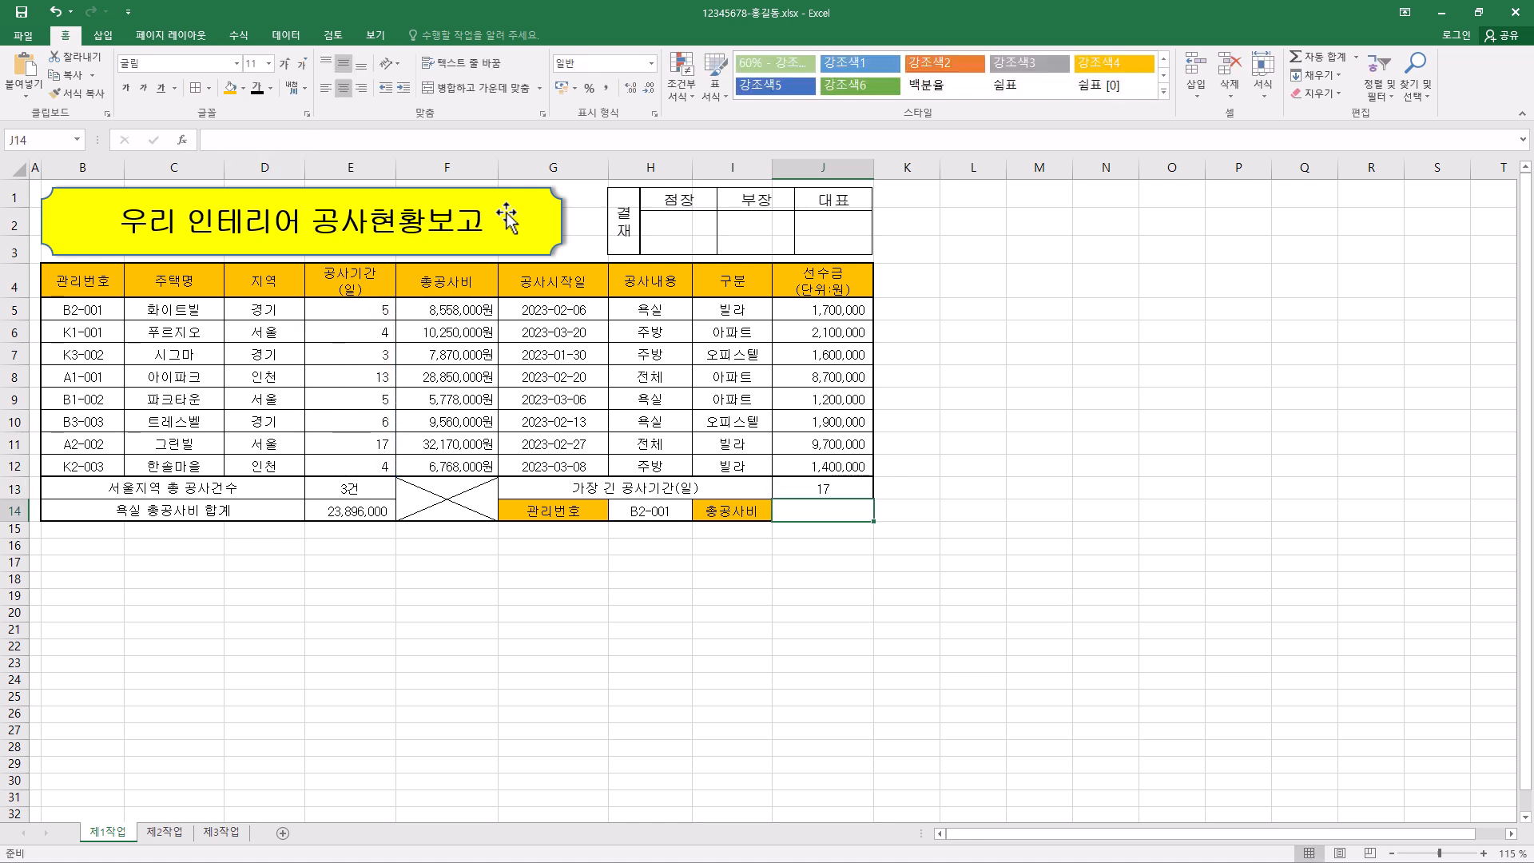
- Right-align J13 and set its number format to 숫자 (Number)
{"action": "key", "text": "Up"}
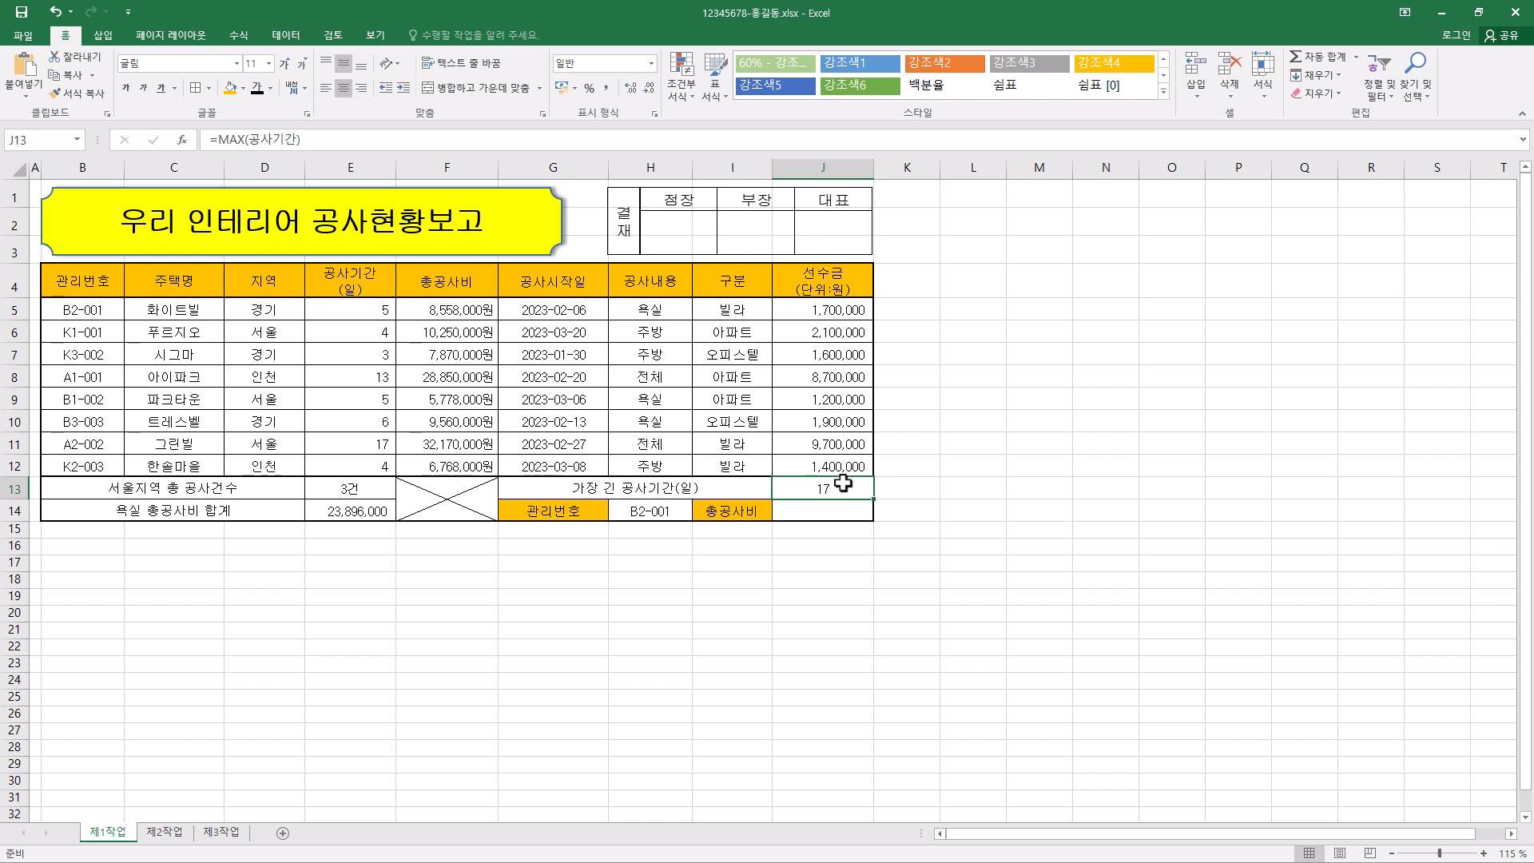
{"action": "left_click", "coordinate": [361, 88]}
{"action": "left_click", "coordinate": [344, 88]}
{"action": "left_click", "coordinate": [362, 88]}
{"action": "left_click", "coordinate": [344, 88]}
{"action": "left_click", "coordinate": [361, 88]}
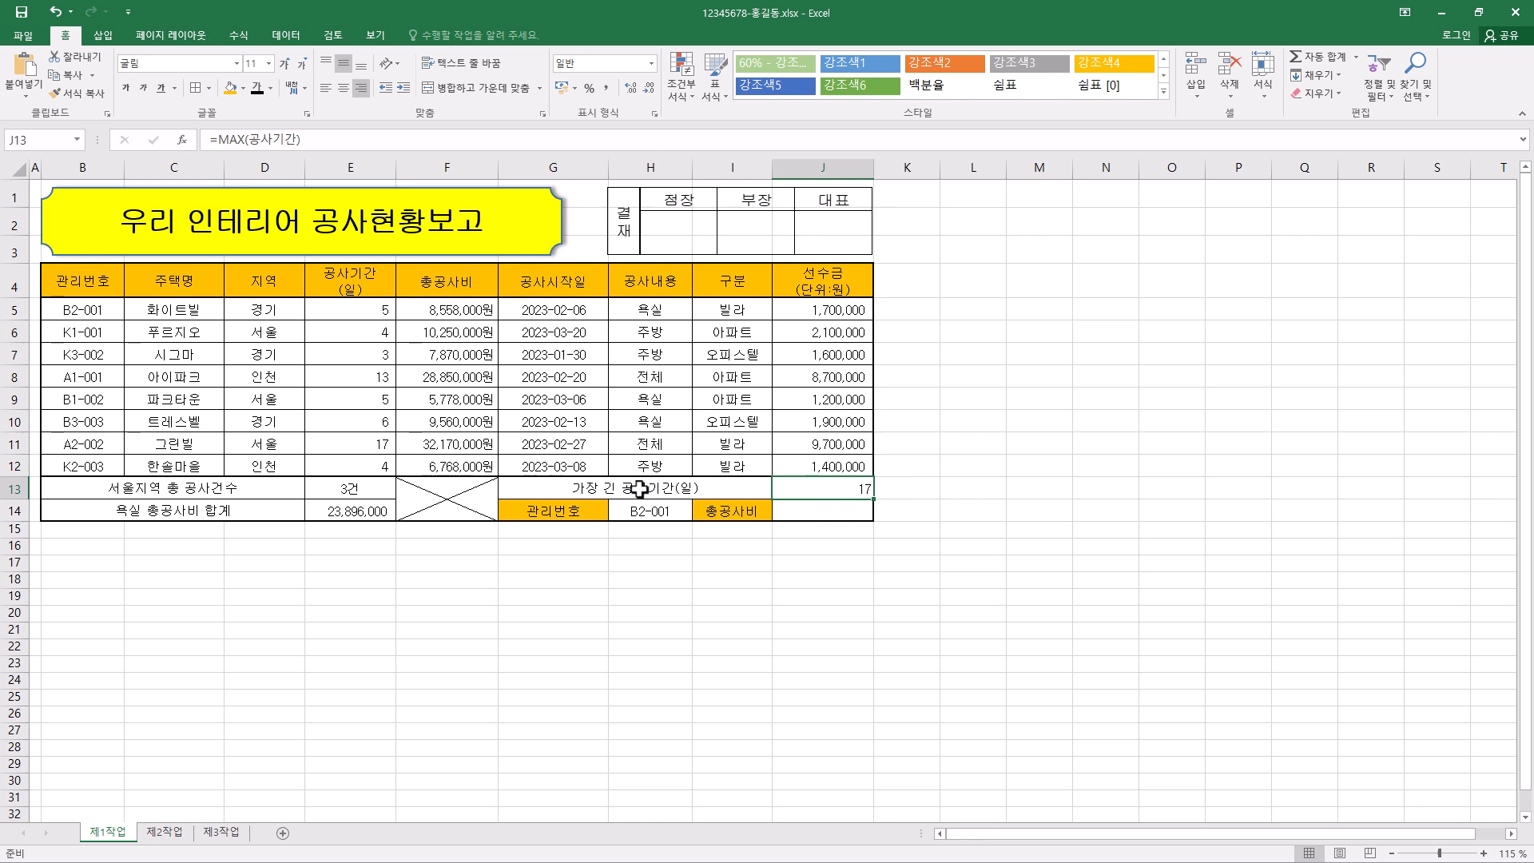
{"action": "left_click", "coordinate": [651, 63]}
{"action": "left_click", "coordinate": [625, 126]}
- Start a VLOOKUP formula in J14 with the 관리번호 cell H14 as its lookup value
{"action": "left_click", "coordinate": [824, 511]}
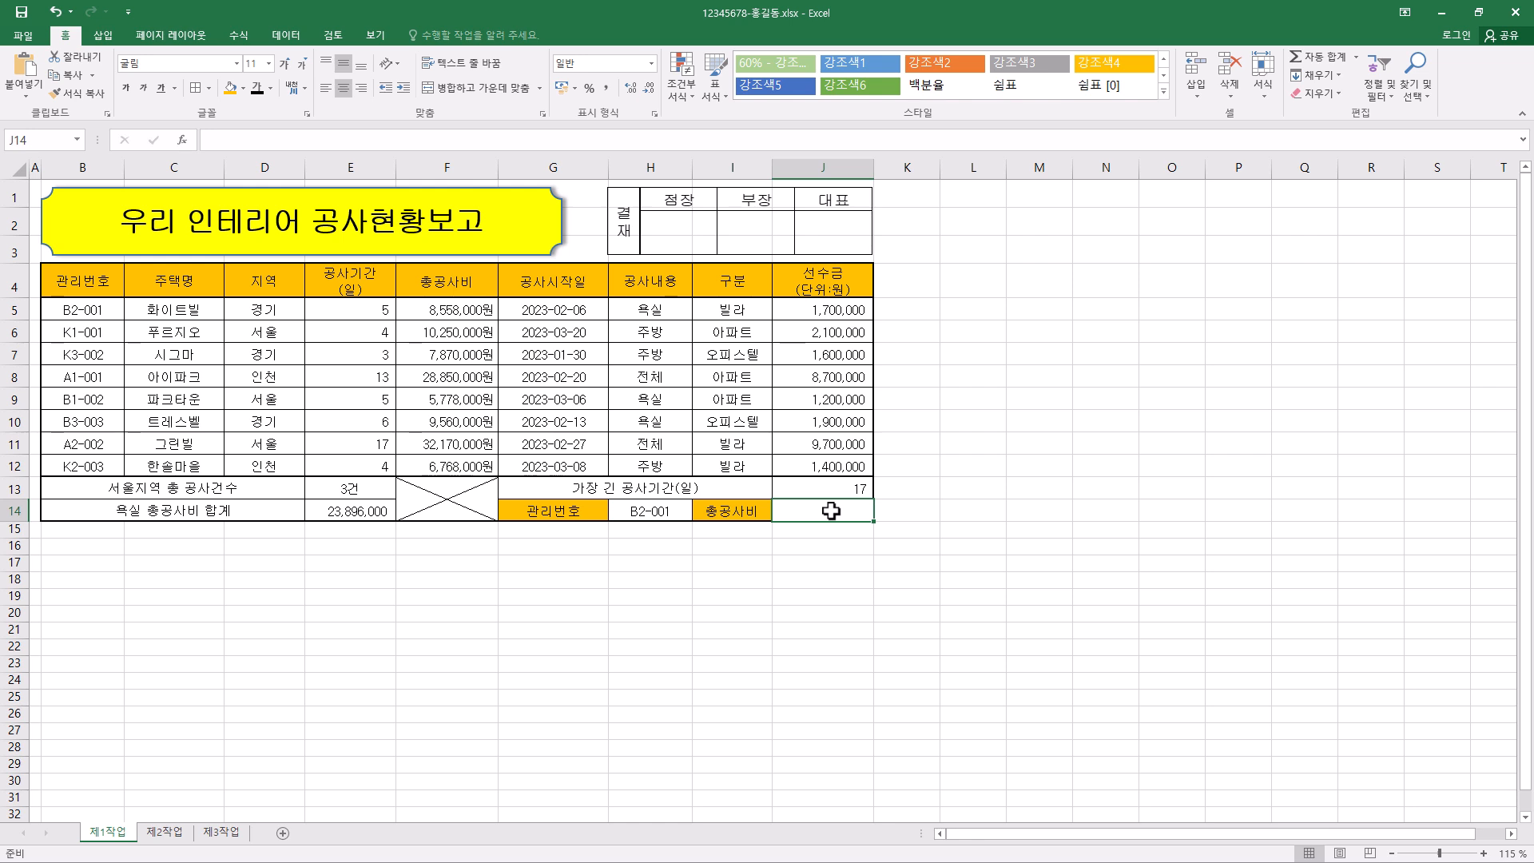
{"action": "left_click", "coordinate": [665, 512]}
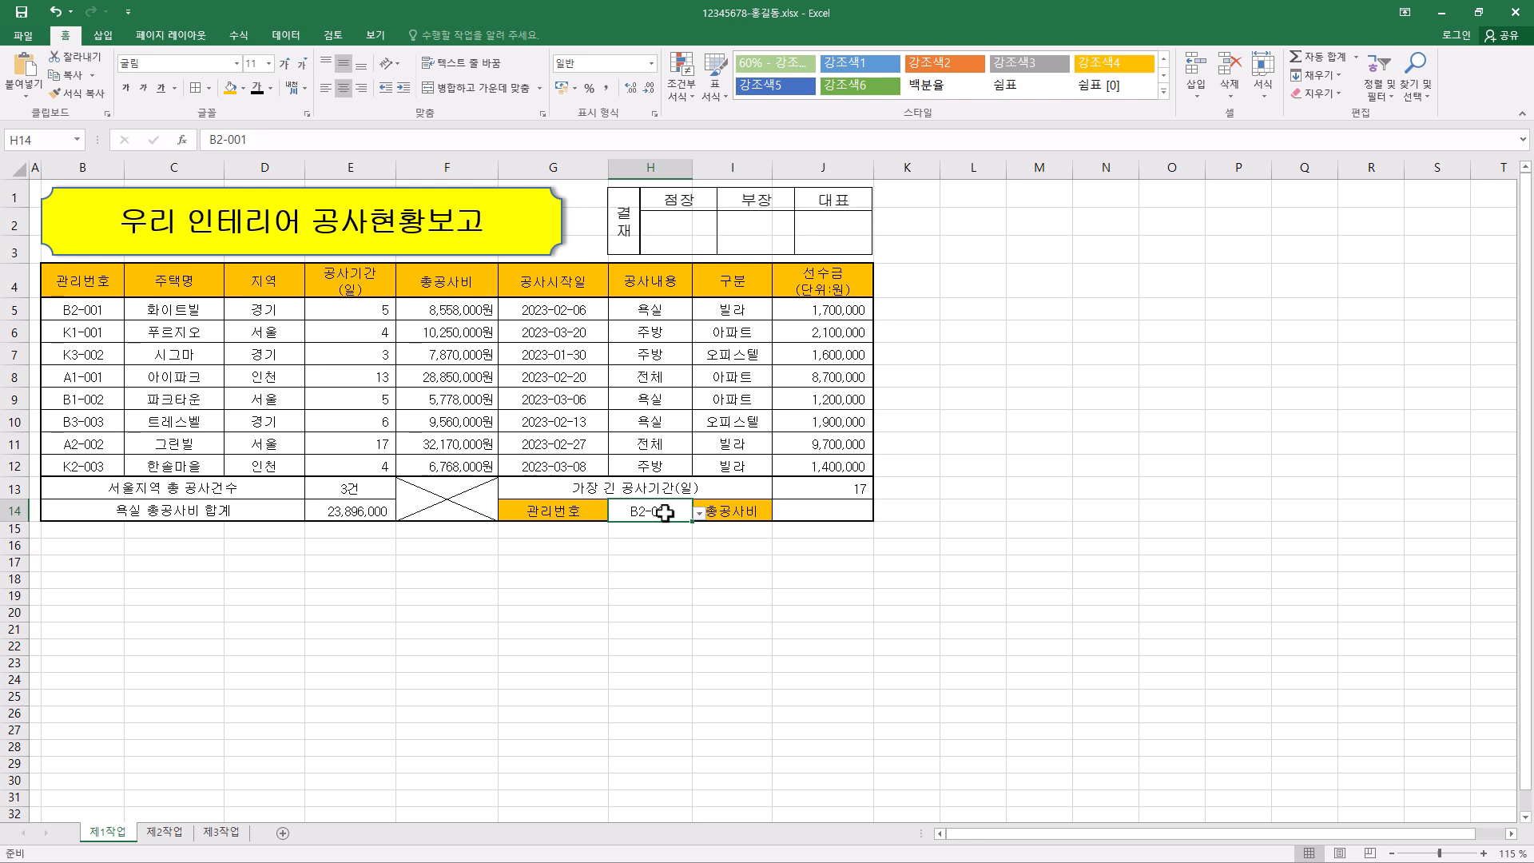
{"action": "left_click", "coordinate": [827, 512]}
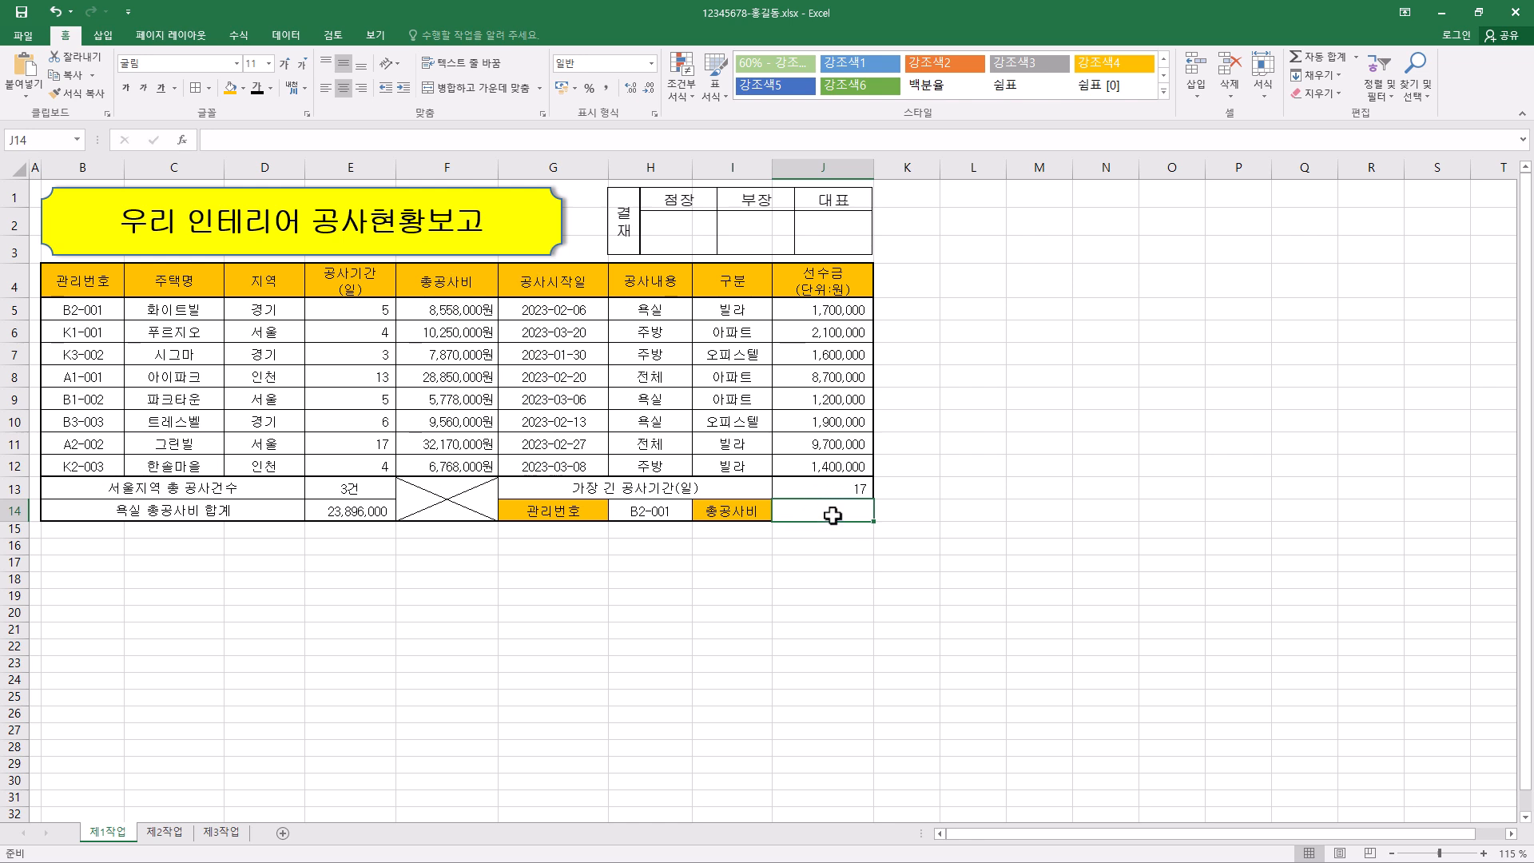
{"action": "left_click", "coordinate": [558, 142]}
{"action": "type", "text": "=vloo"}
{"action": "key", "text": "Tab"}
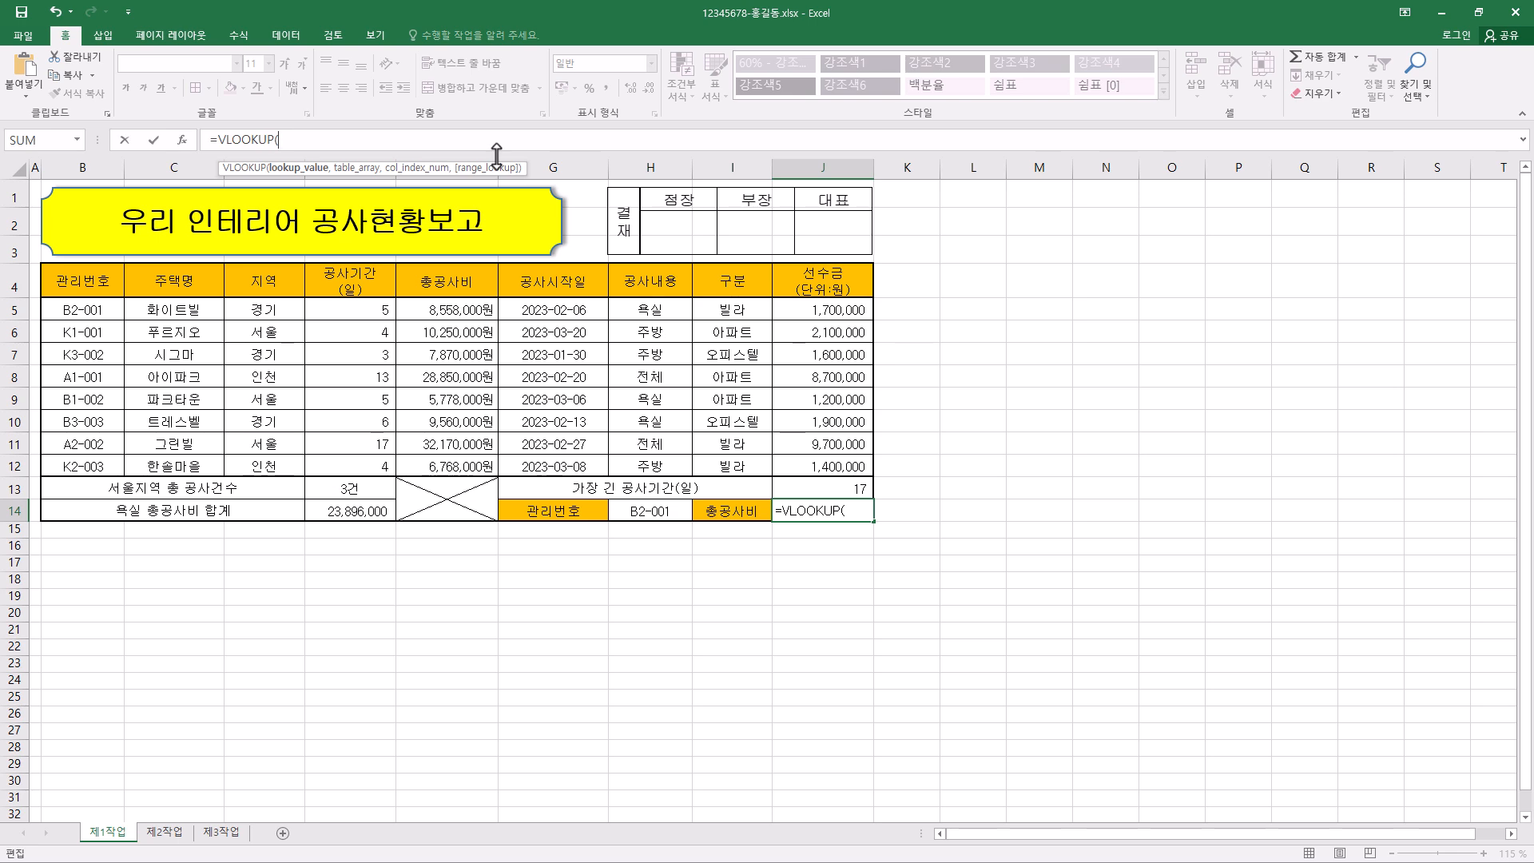
{"action": "left_click", "coordinate": [183, 140]}
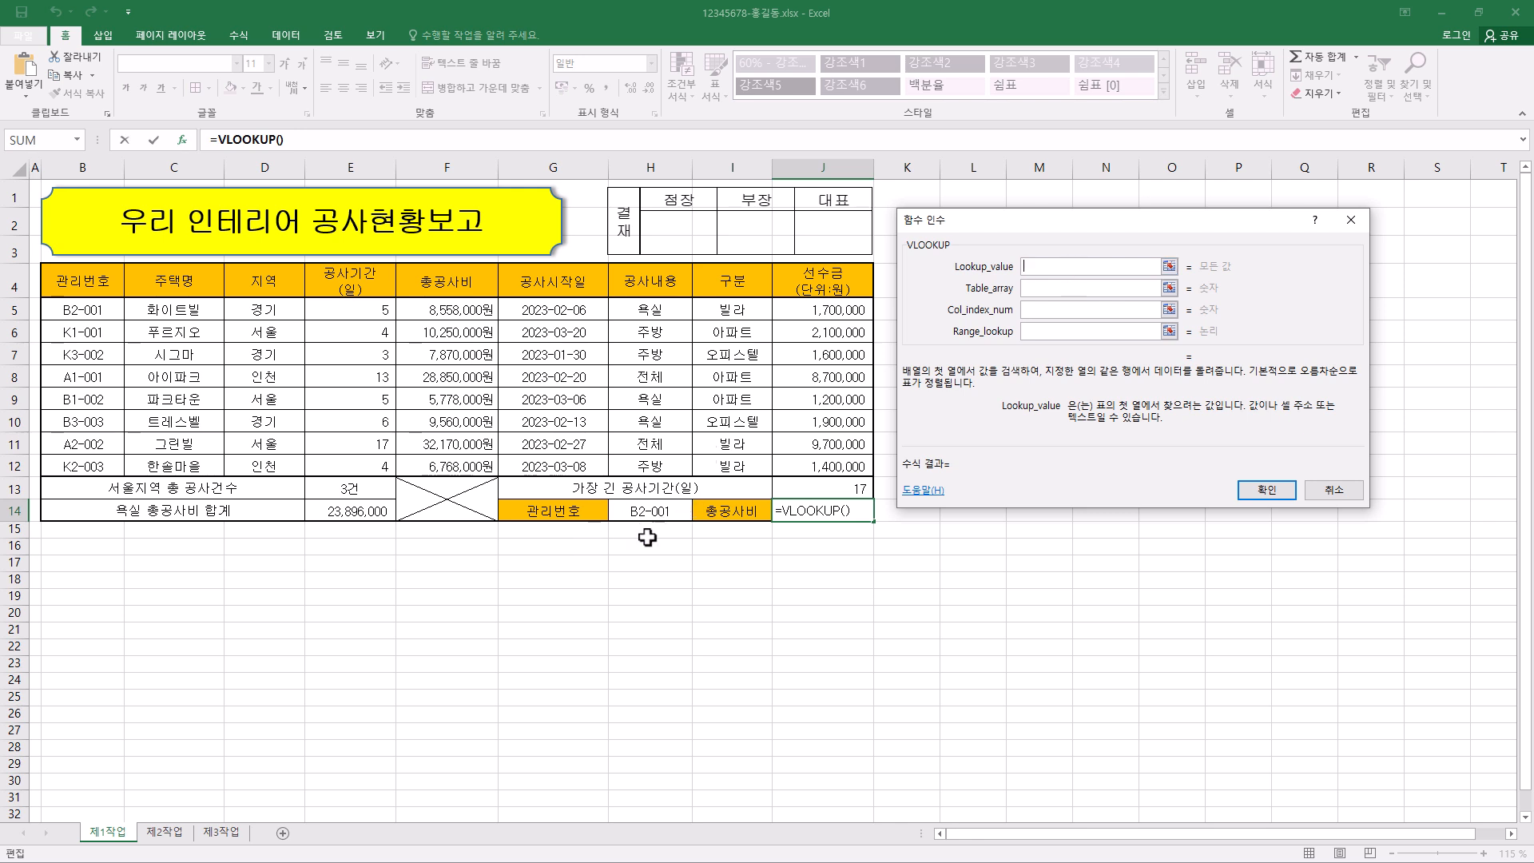
{"action": "left_click", "coordinate": [666, 516]}
{"action": "left_click", "coordinate": [1052, 267]}
- Complete the VLOOKUP in J14 with table array B5:H12, column index 5 and range lookup 0
{"action": "left_click", "coordinate": [1064, 288]}
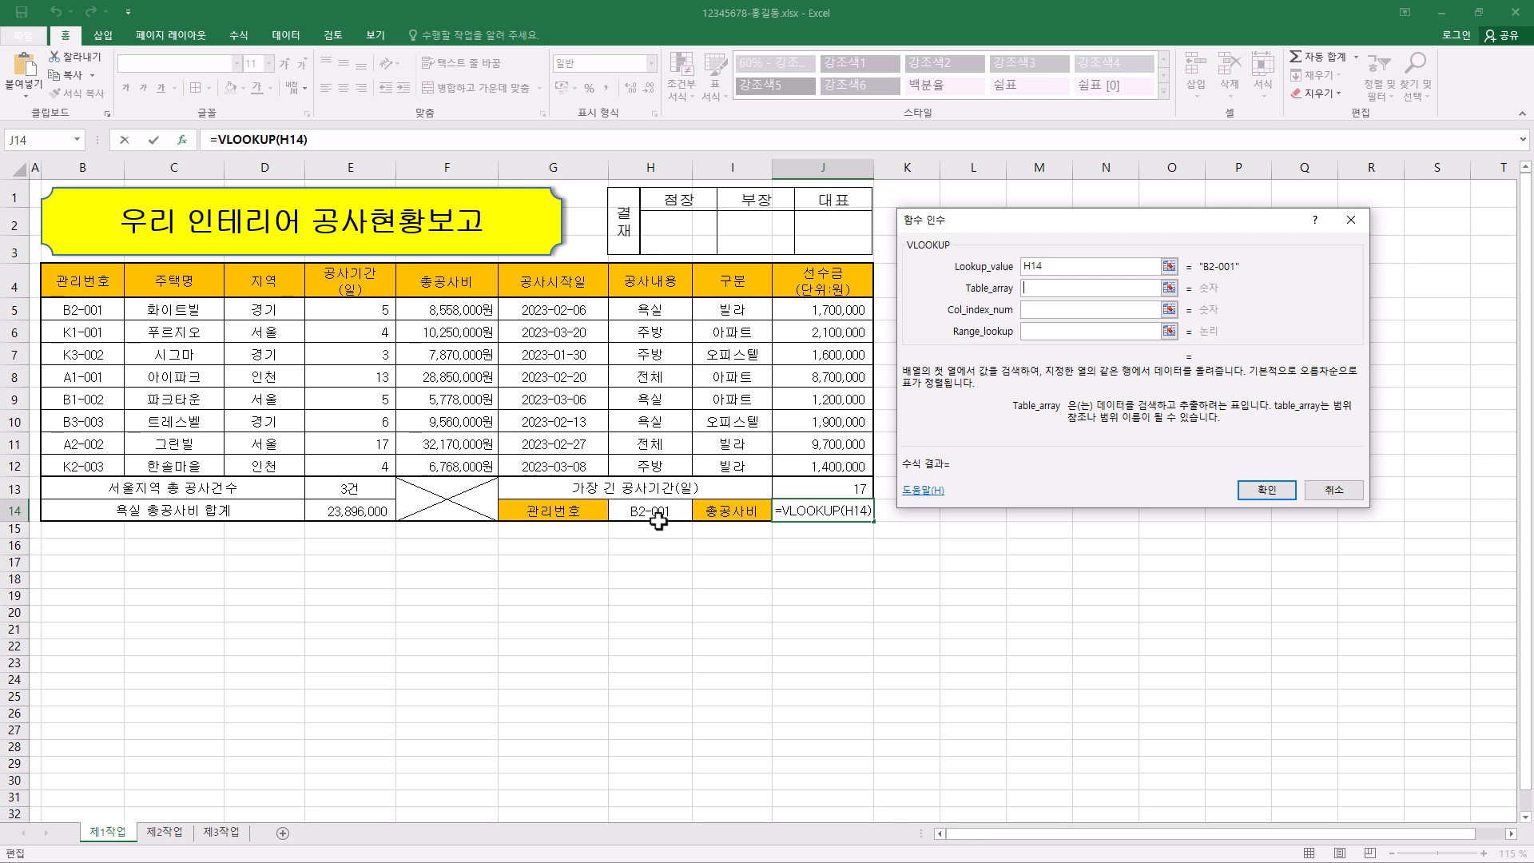
{"action": "left_click", "coordinate": [97, 310]}
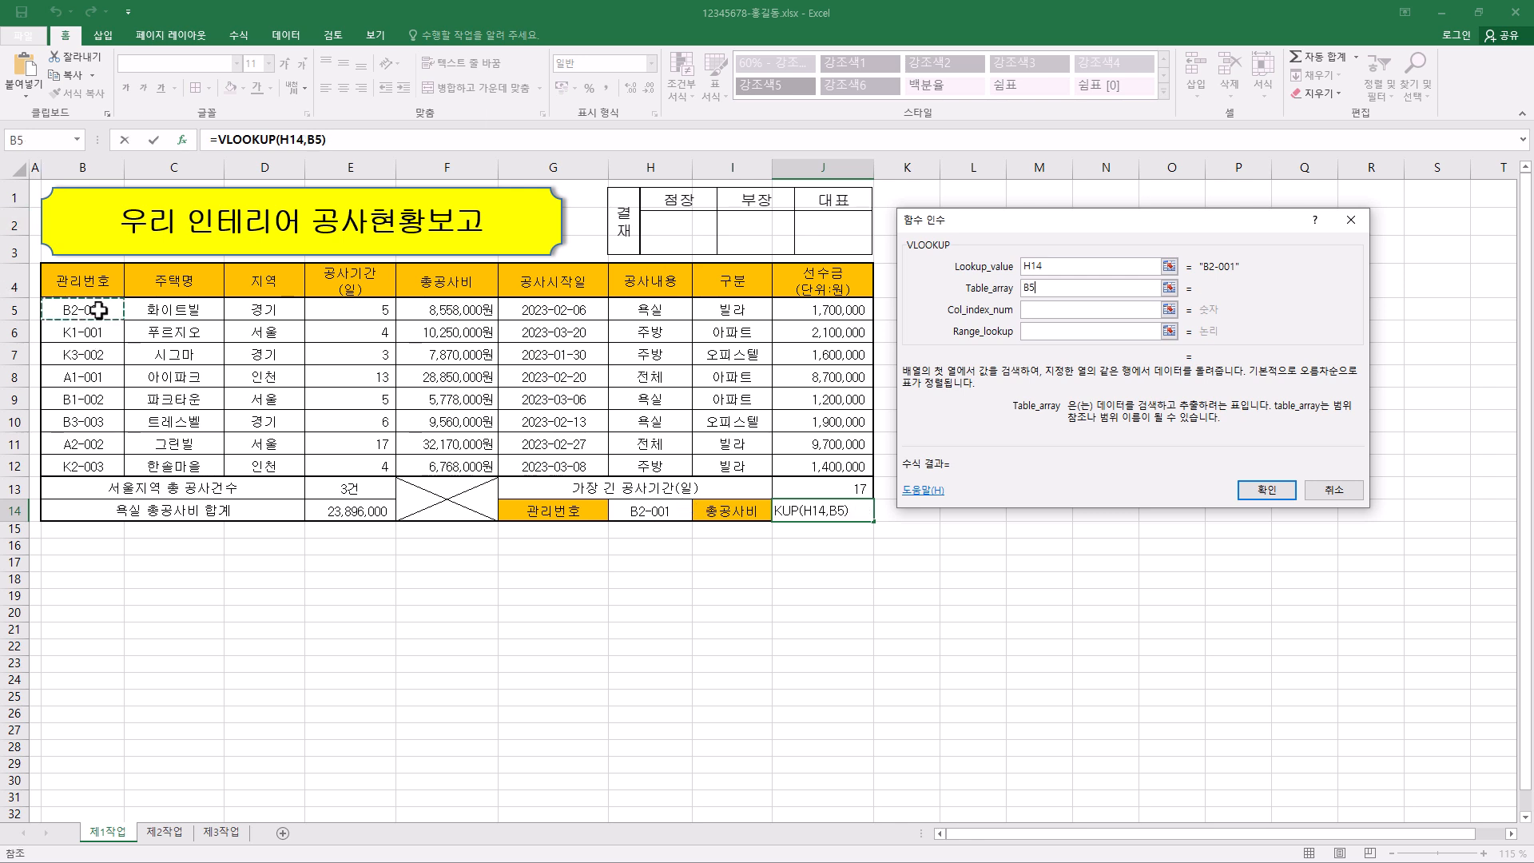
{"action": "left_click_drag", "start_coordinate": [97, 311], "coordinate": [643, 460]}
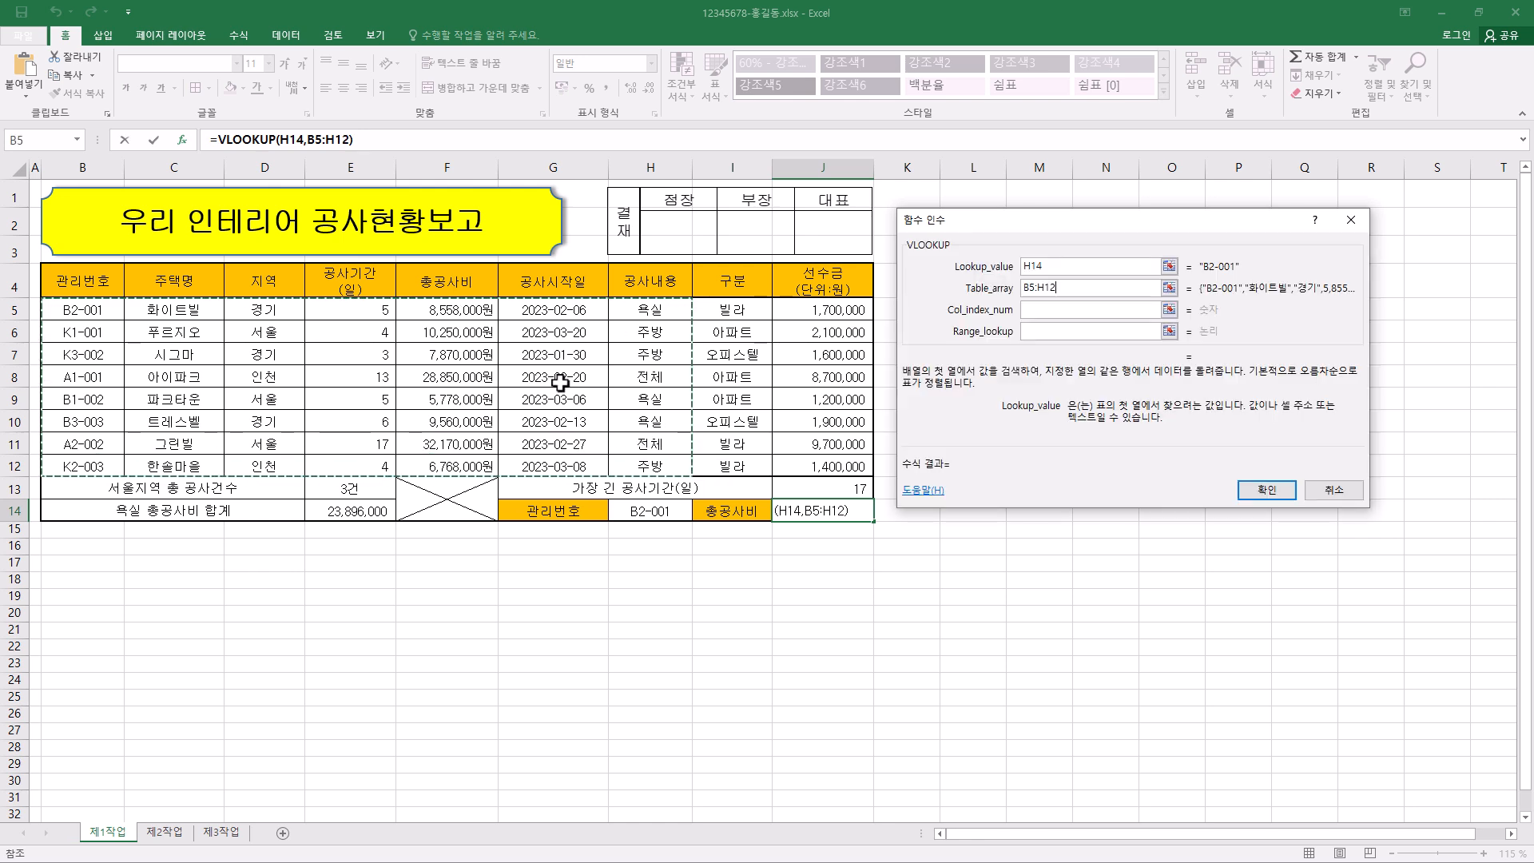
{"action": "left_click", "coordinate": [1053, 311]}
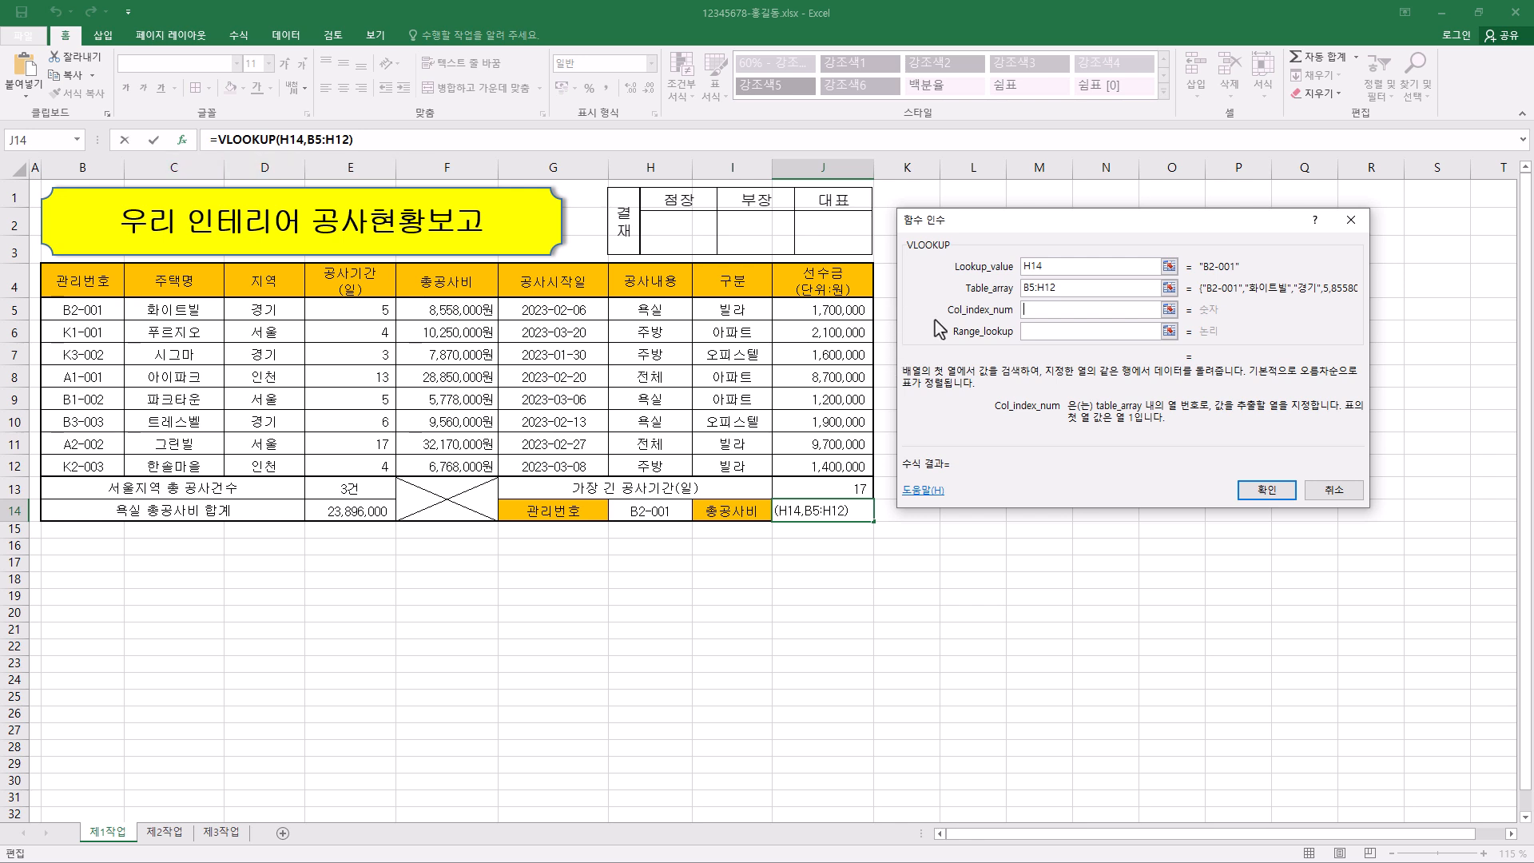
{"action": "left_click", "coordinate": [1041, 310]}
{"action": "type", "text": "5"}
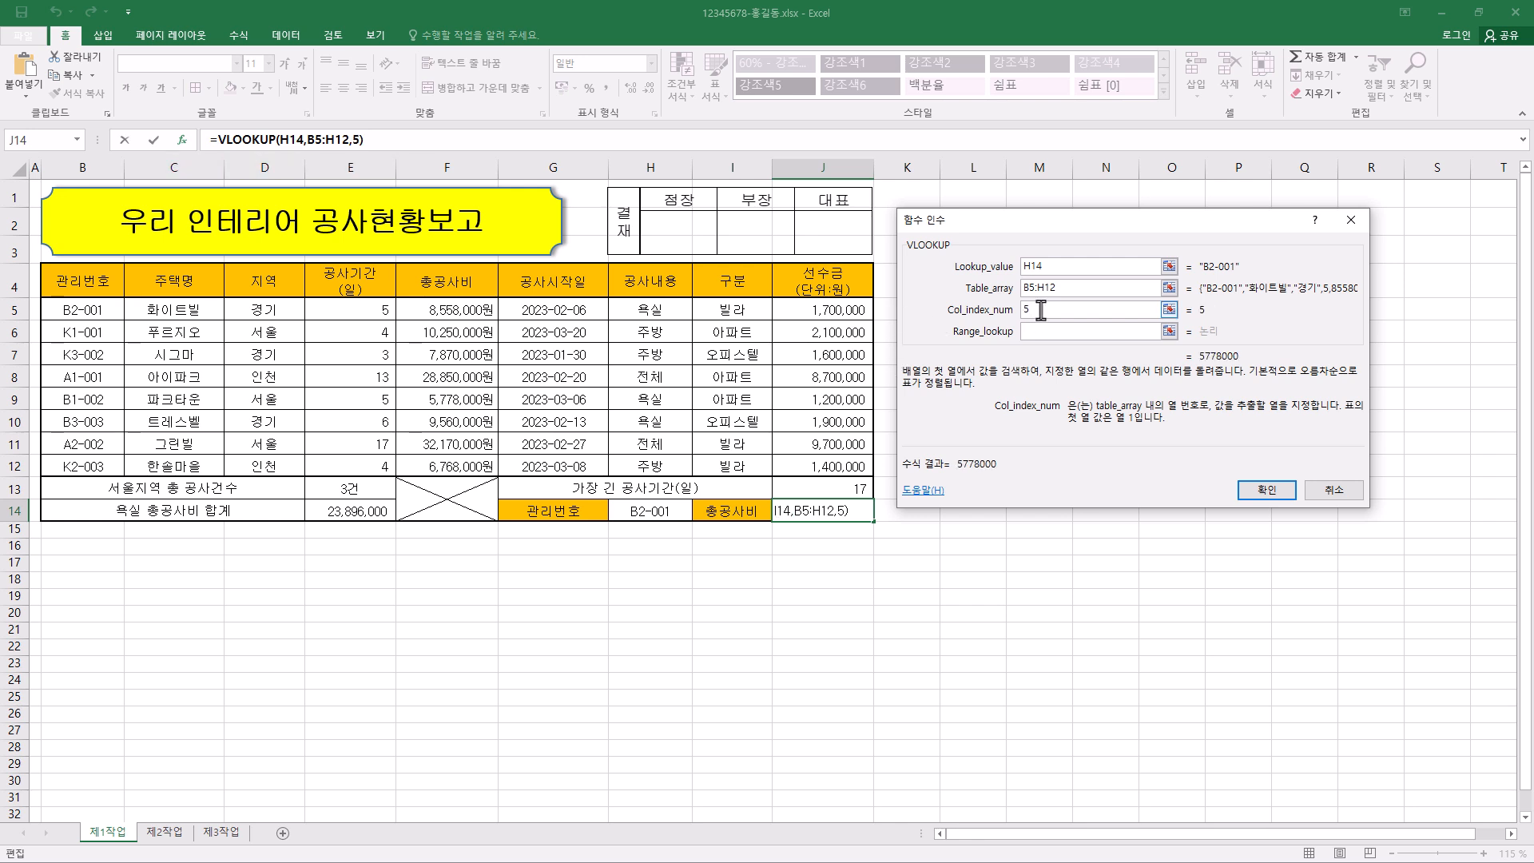
{"action": "left_click", "coordinate": [1045, 331]}
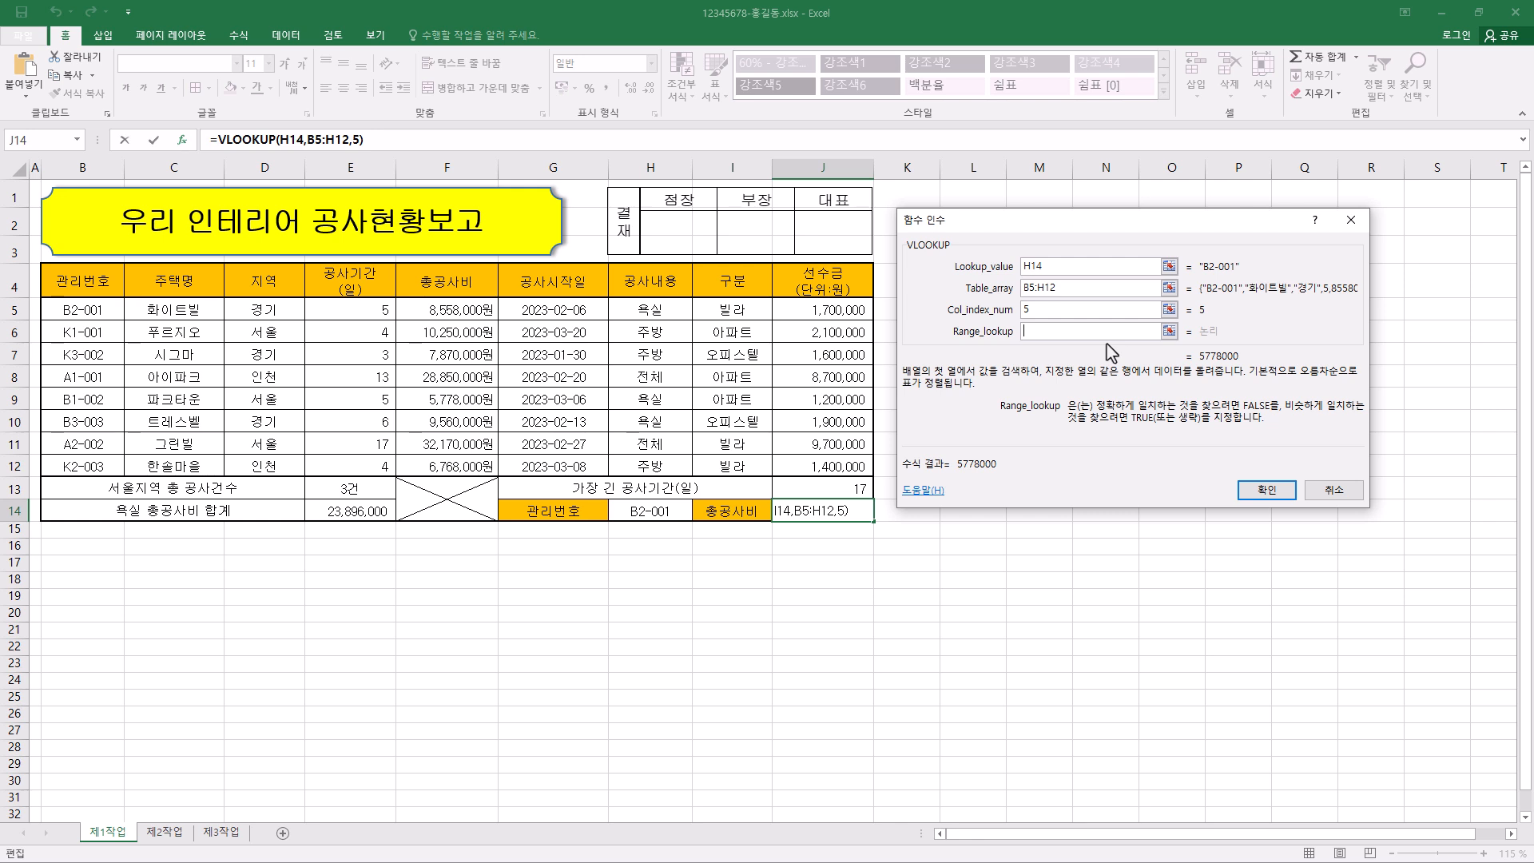
{"action": "type", "text": "0"}
{"action": "left_click", "coordinate": [1268, 491]}
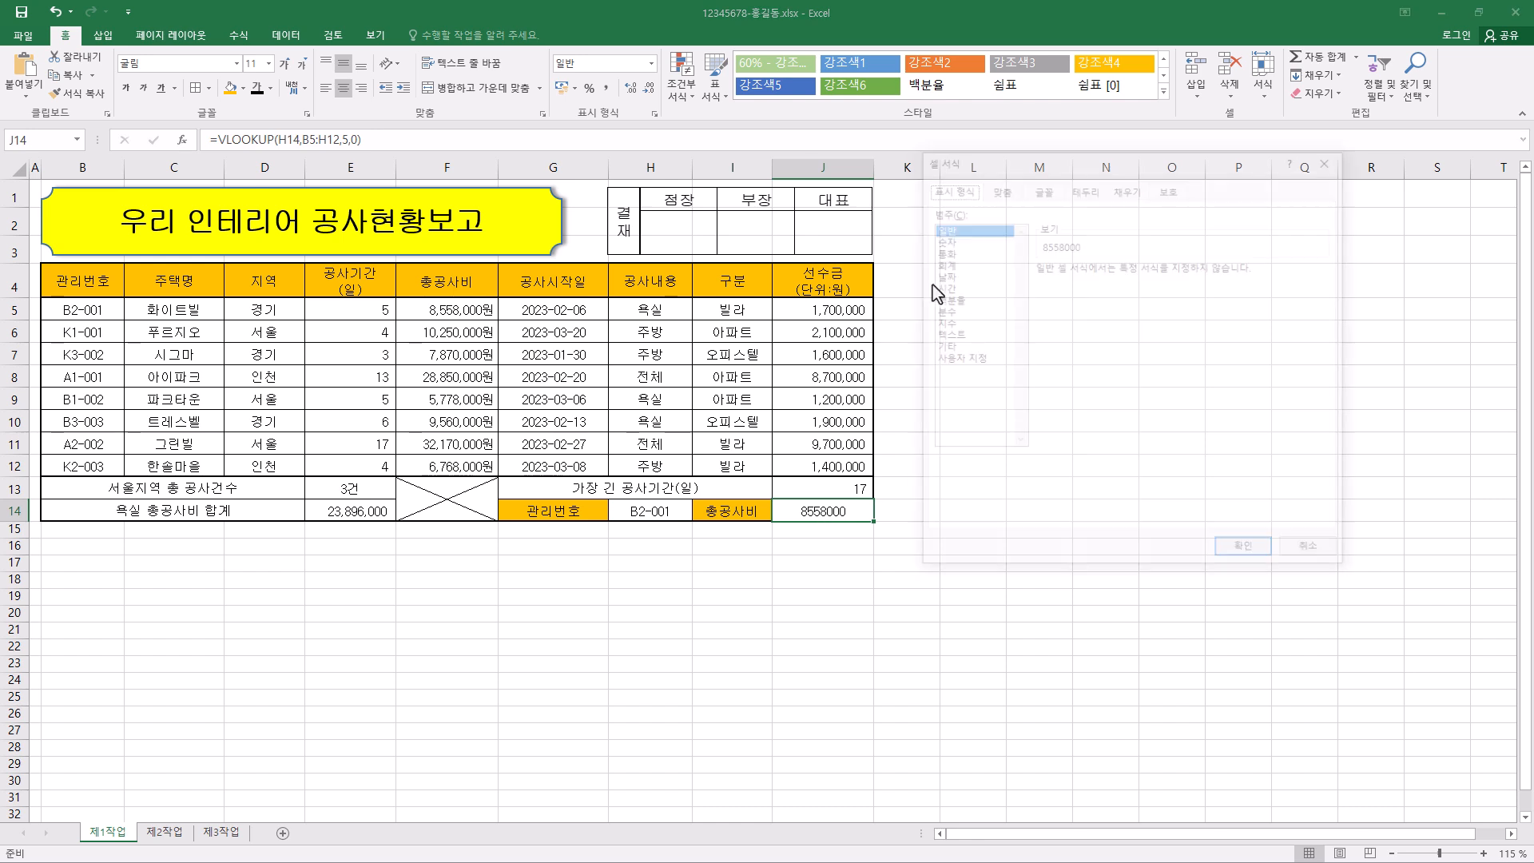
- Set the number format of J14 to 회계 (Accounting) with the currency symbol 없음 (None)
{"action": "key", "text": "ctrl+1"}
{"action": "left_click", "coordinate": [944, 263]}
{"action": "left_click", "coordinate": [1199, 291]}
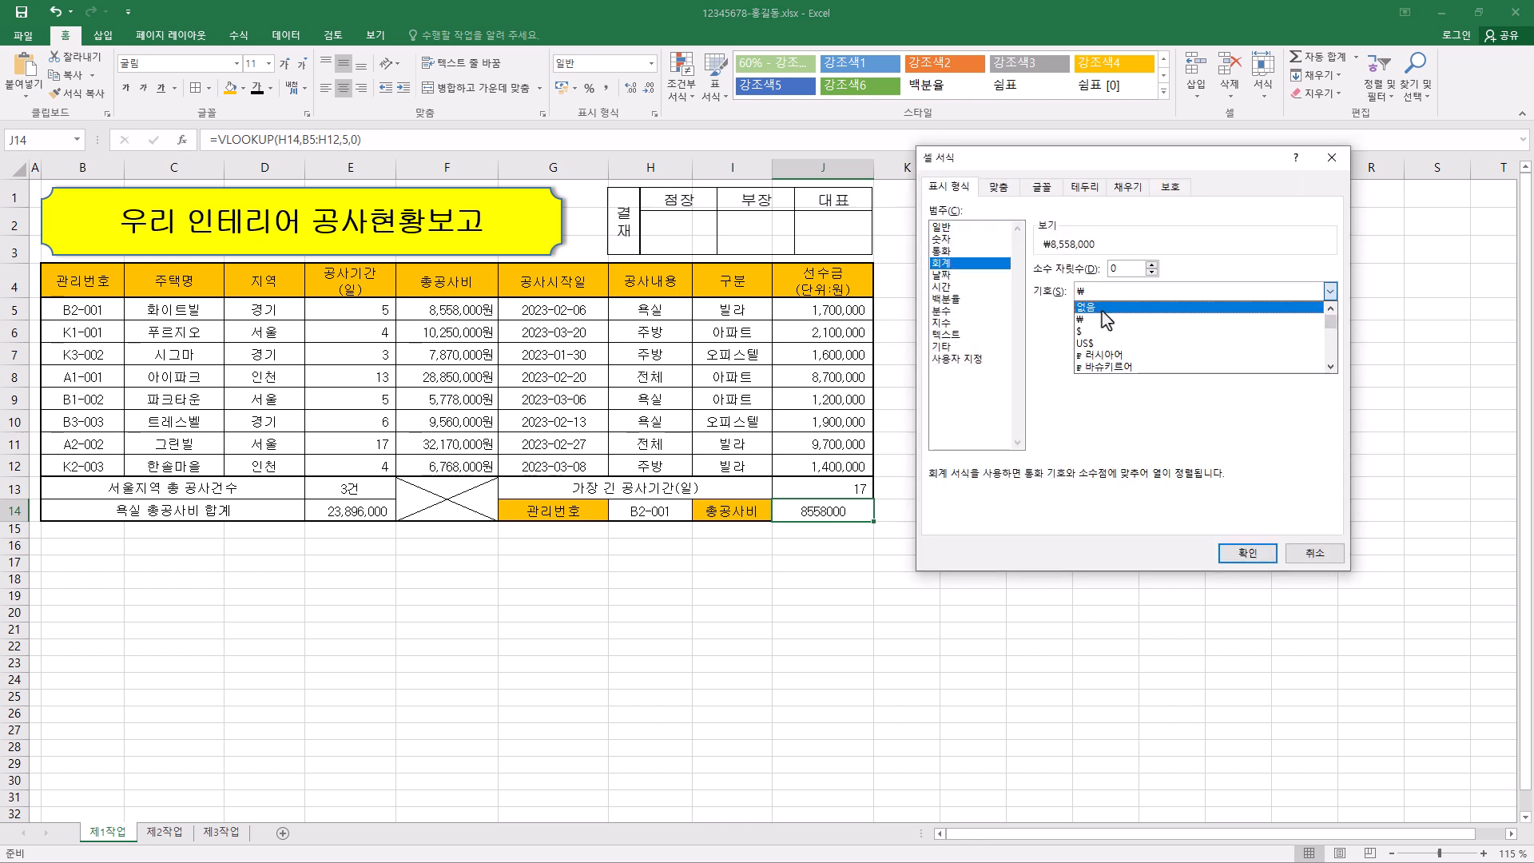
{"action": "left_click", "coordinate": [1119, 305]}
{"action": "left_click", "coordinate": [1244, 554]}
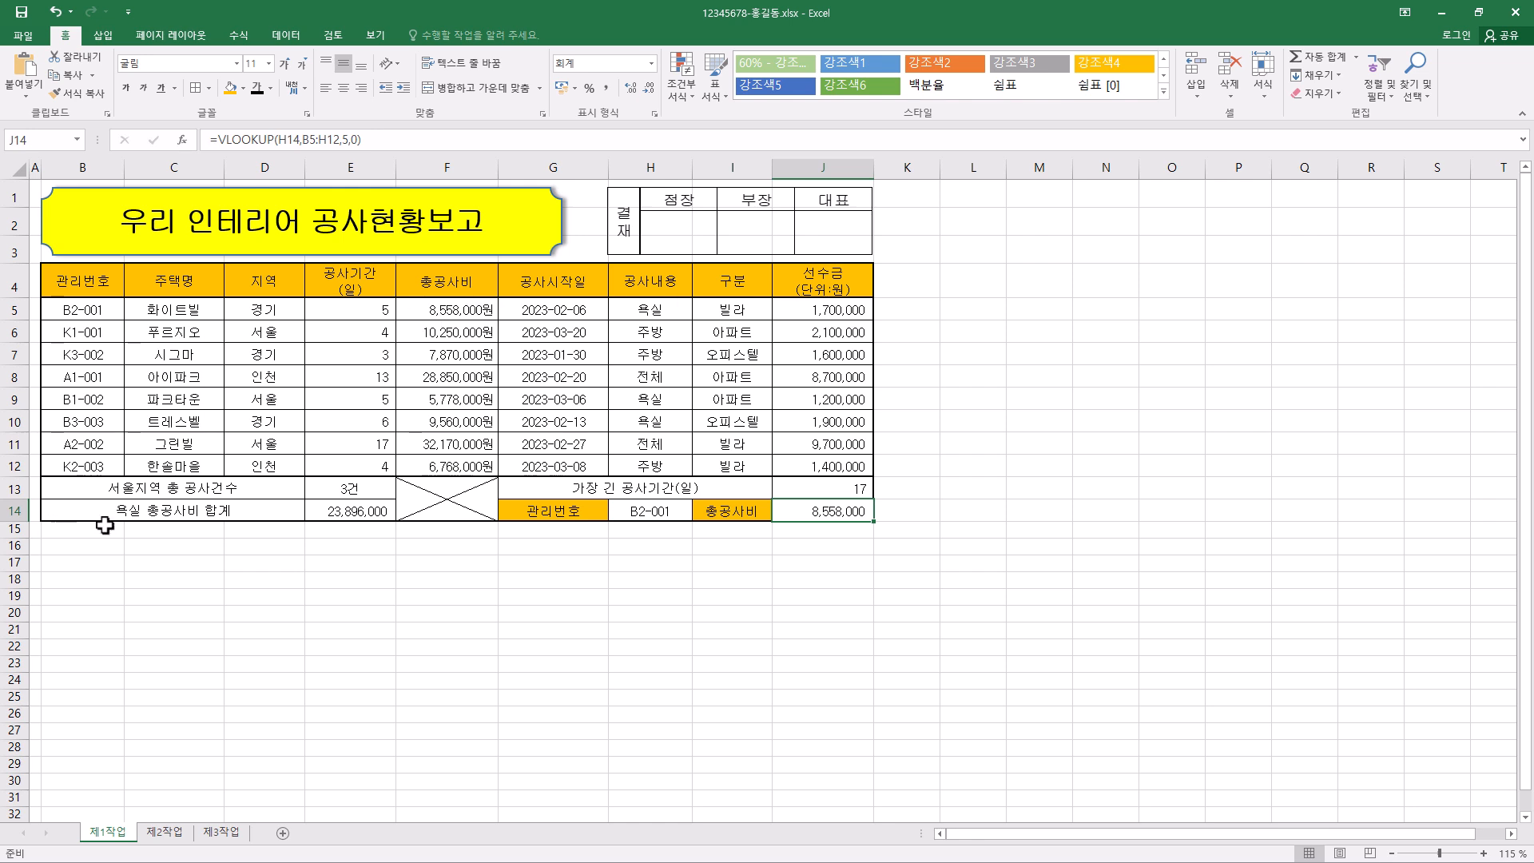
- Start a new conditional formatting rule for B5:J12 that uses a formula to determine which cells to format
{"action": "left_click", "coordinate": [76, 312]}
{"action": "left_click_drag", "start_coordinate": [76, 312], "coordinate": [824, 460]}
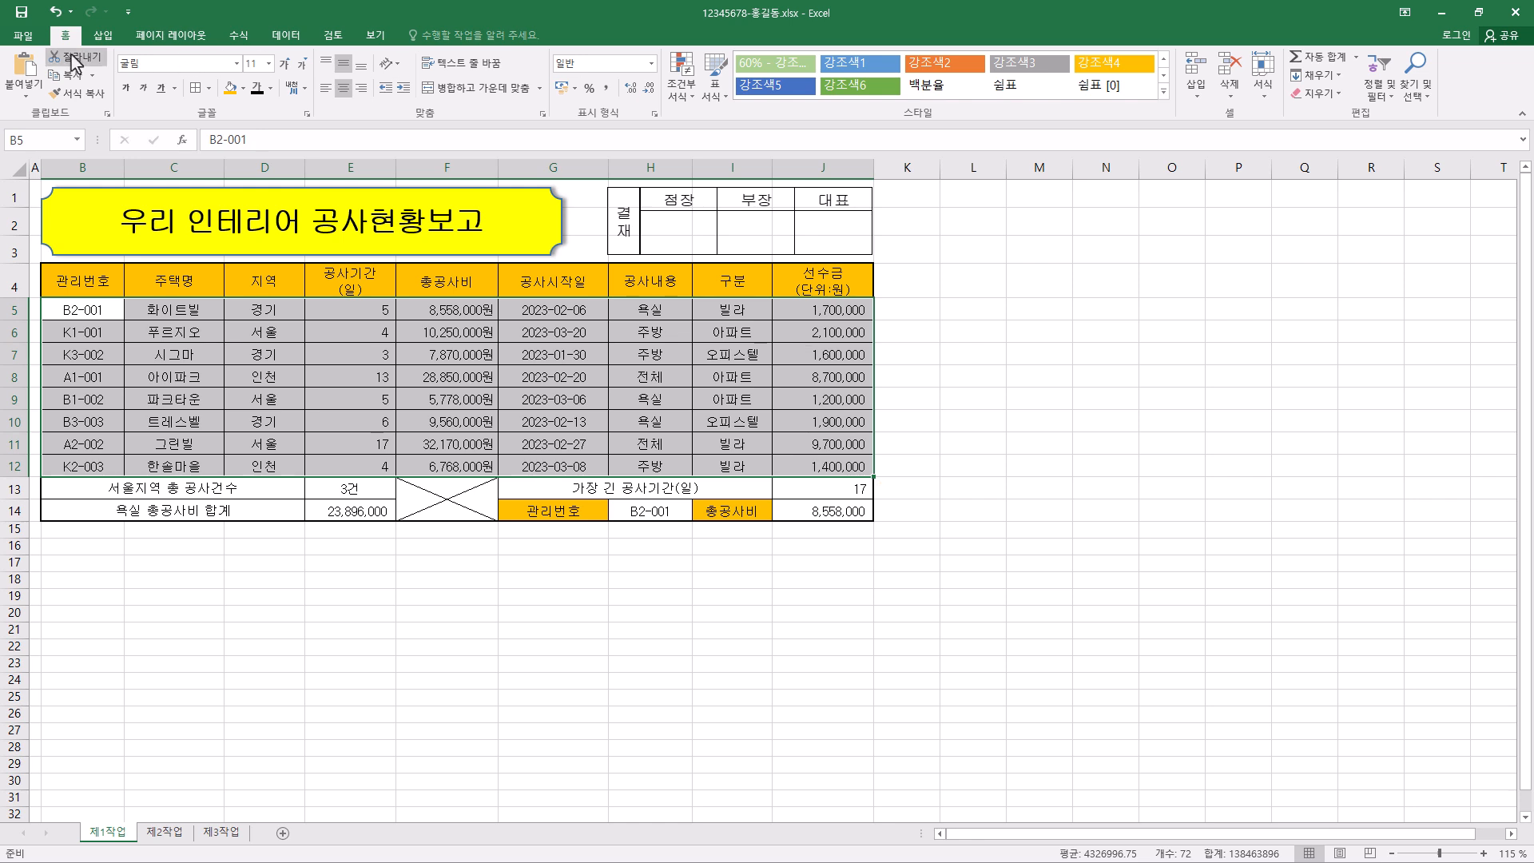
{"action": "left_click", "coordinate": [687, 91]}
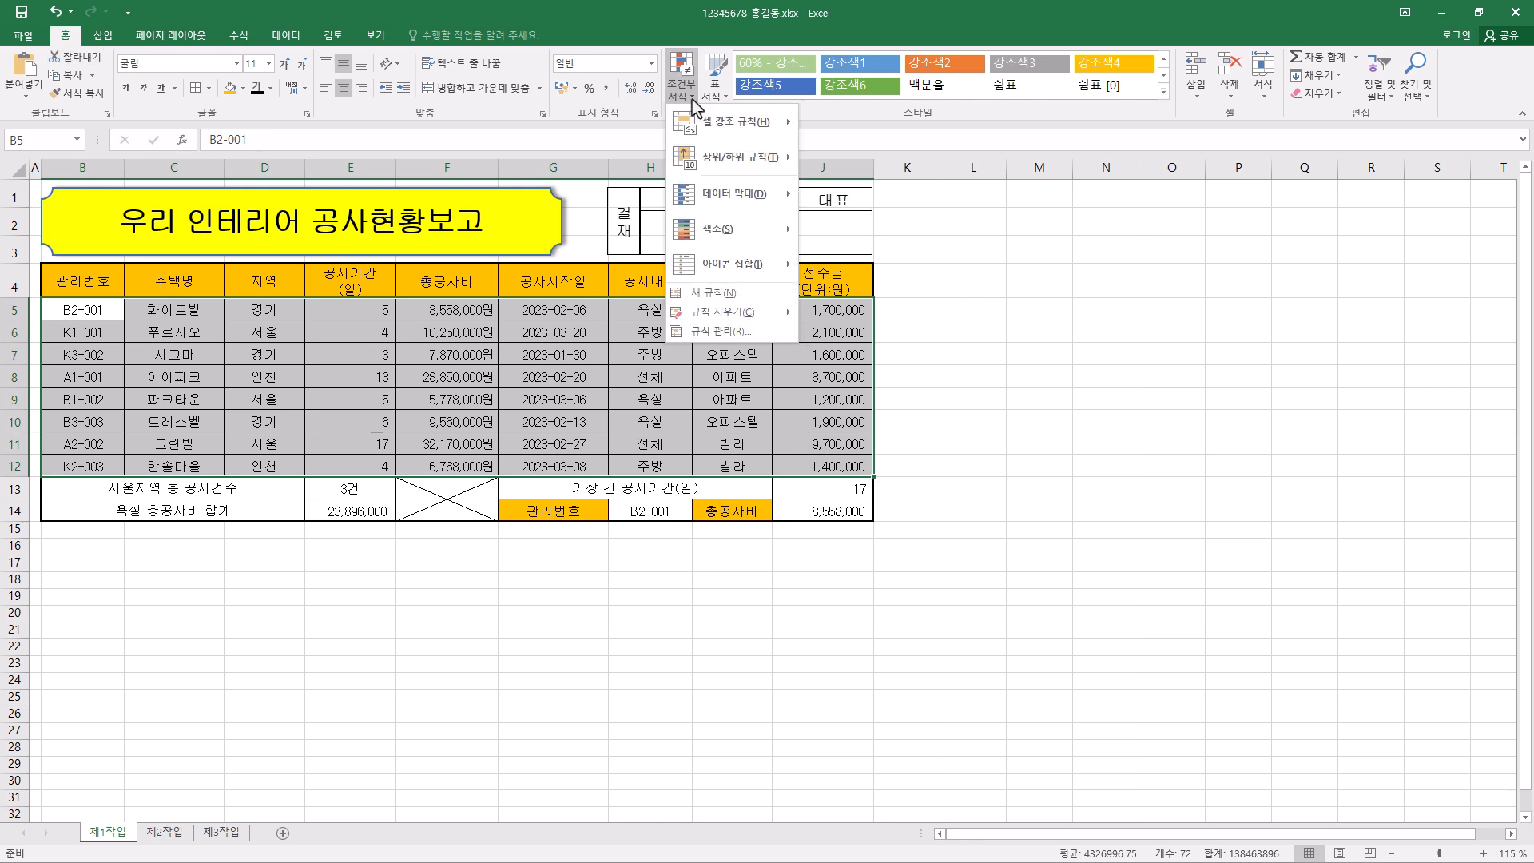
{"action": "left_click", "coordinate": [714, 294]}
{"action": "left_click_drag", "start_coordinate": [1104, 232], "coordinate": [1066, 168]}
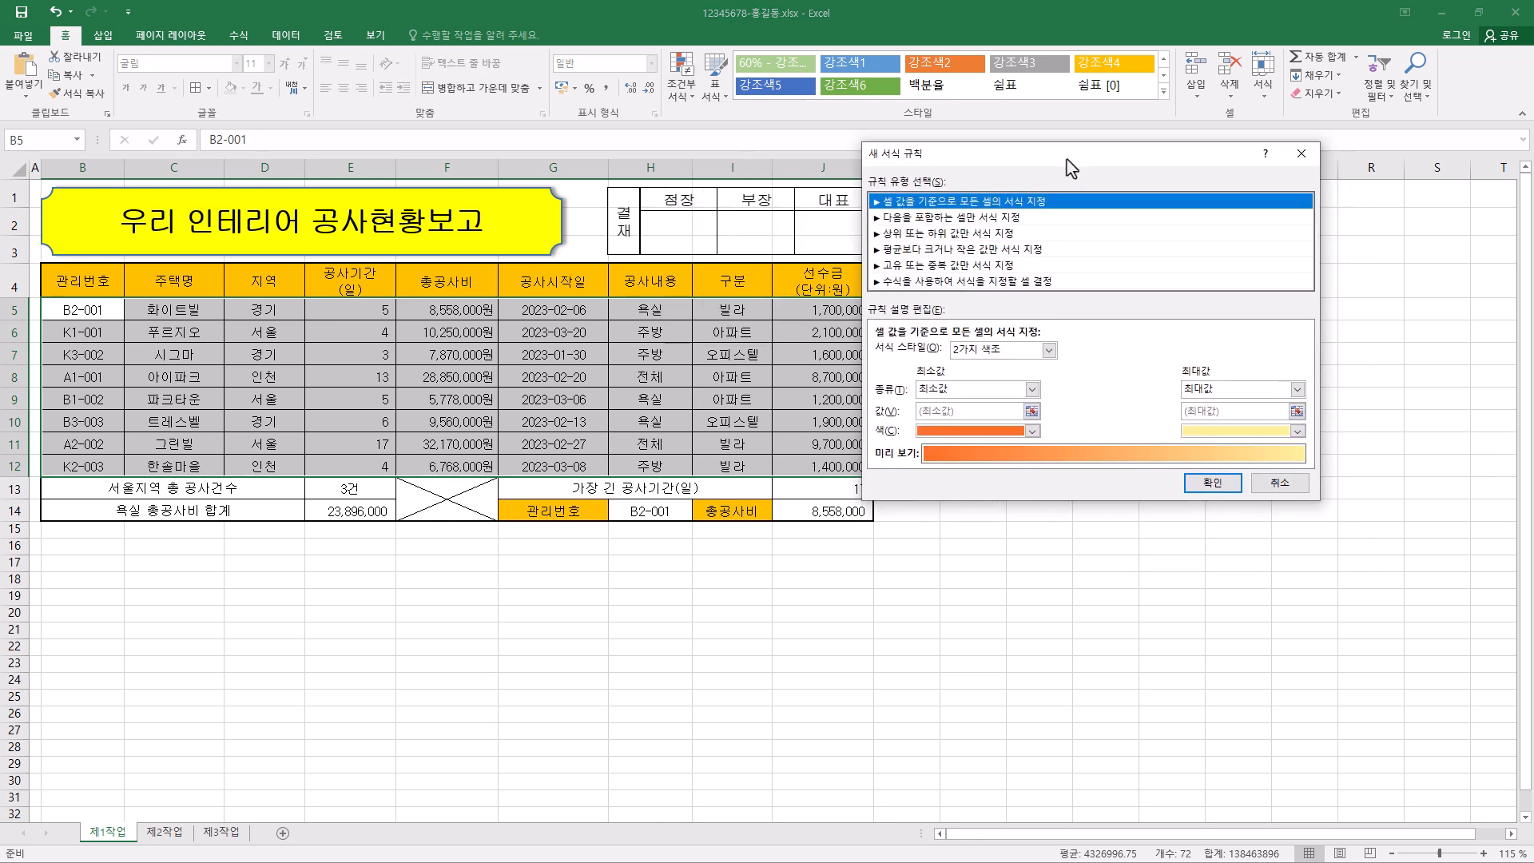
{"action": "left_click", "coordinate": [967, 283]}
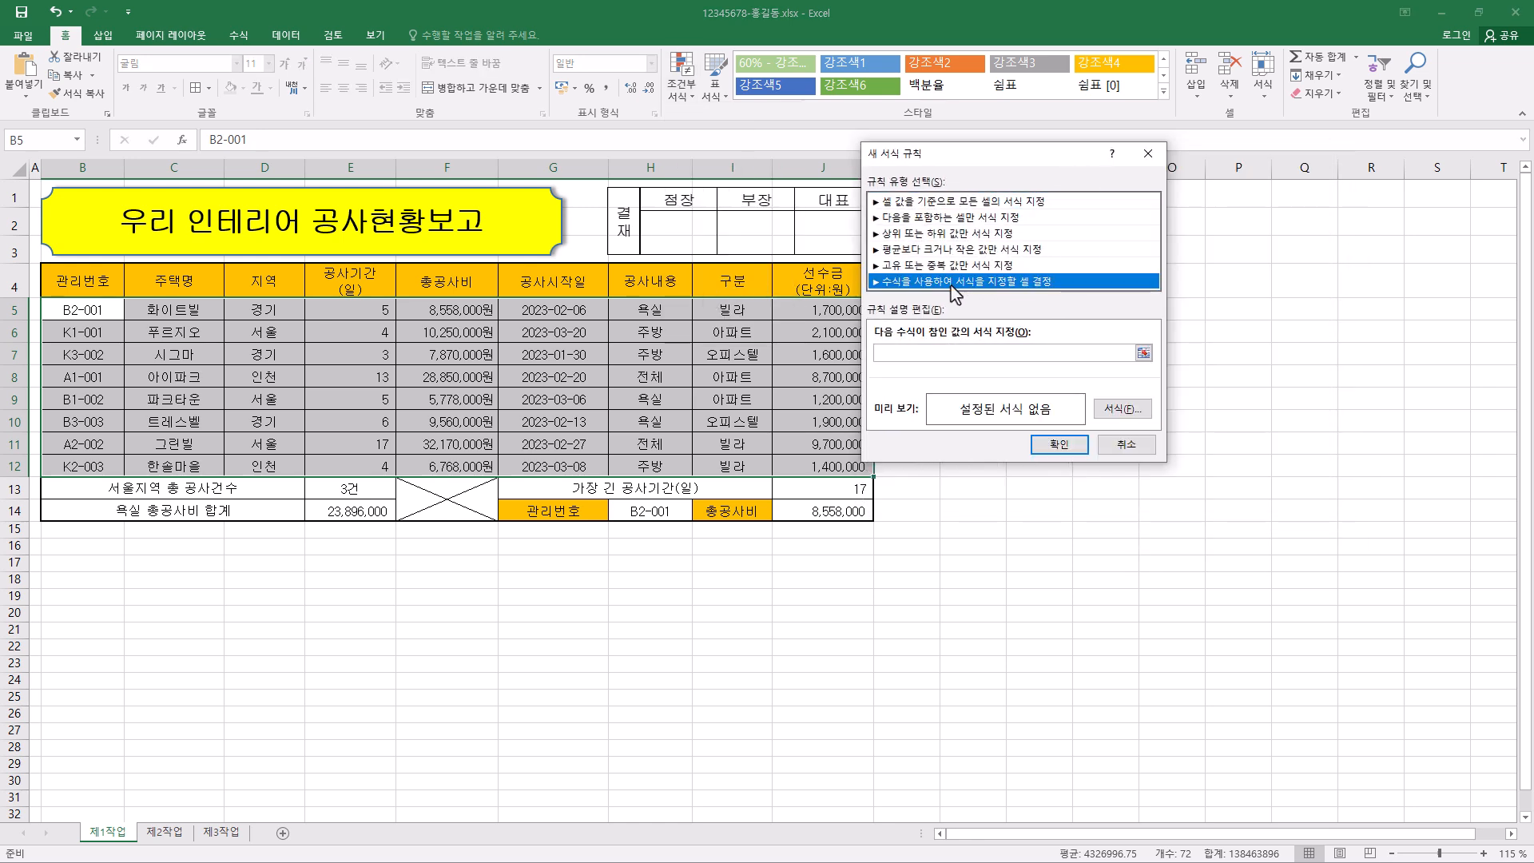
- Enter =$F5<=8000000 as the rule's formula, with only the column of the 총공사비 reference locked
{"action": "left_click", "coordinate": [910, 352]}
{"action": "type", "text": "="}
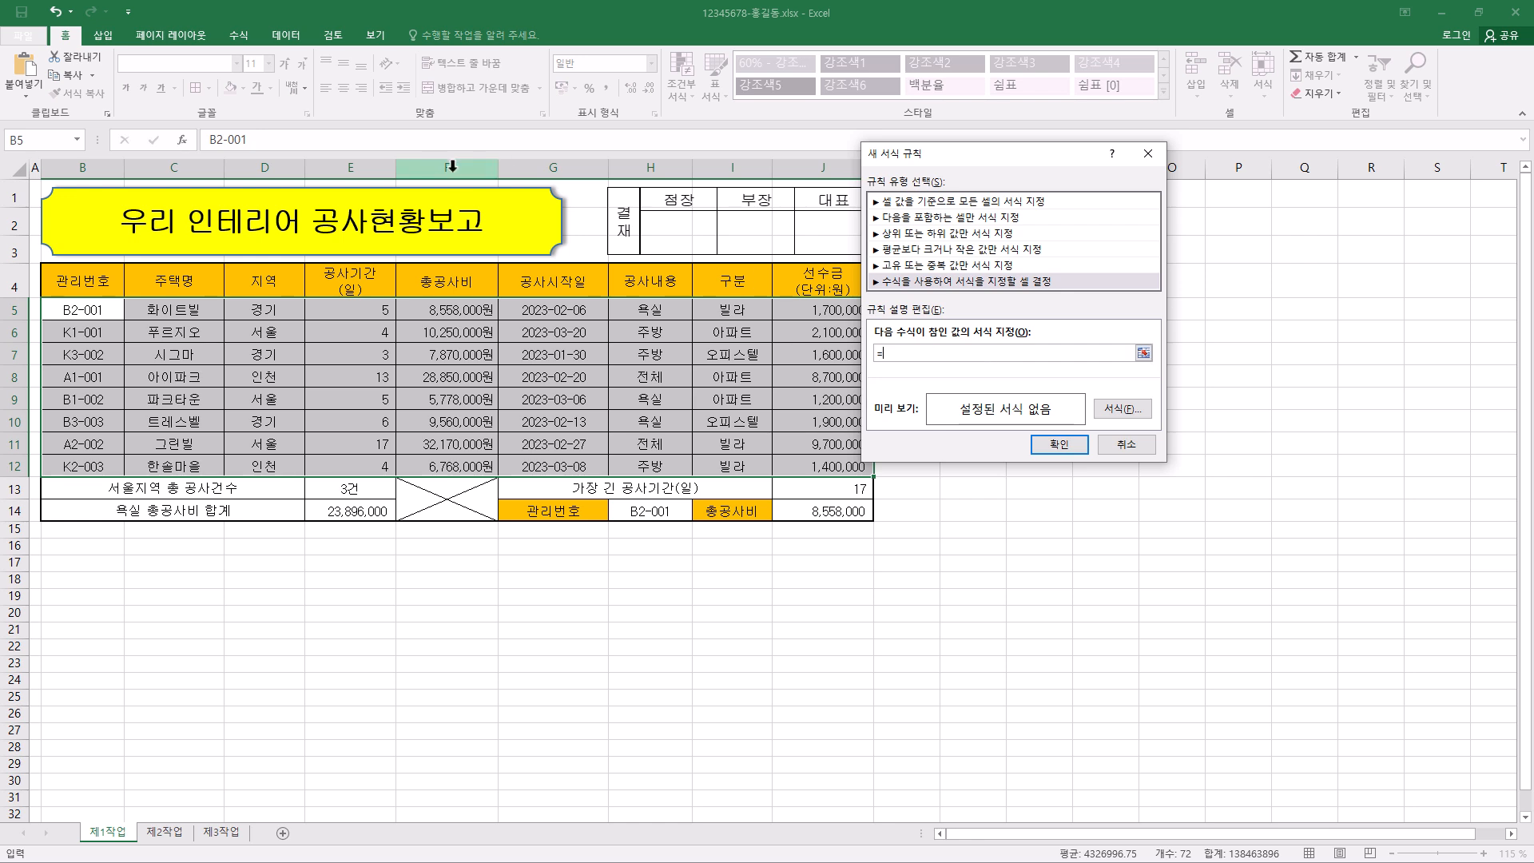
{"action": "left_click", "coordinate": [478, 311]}
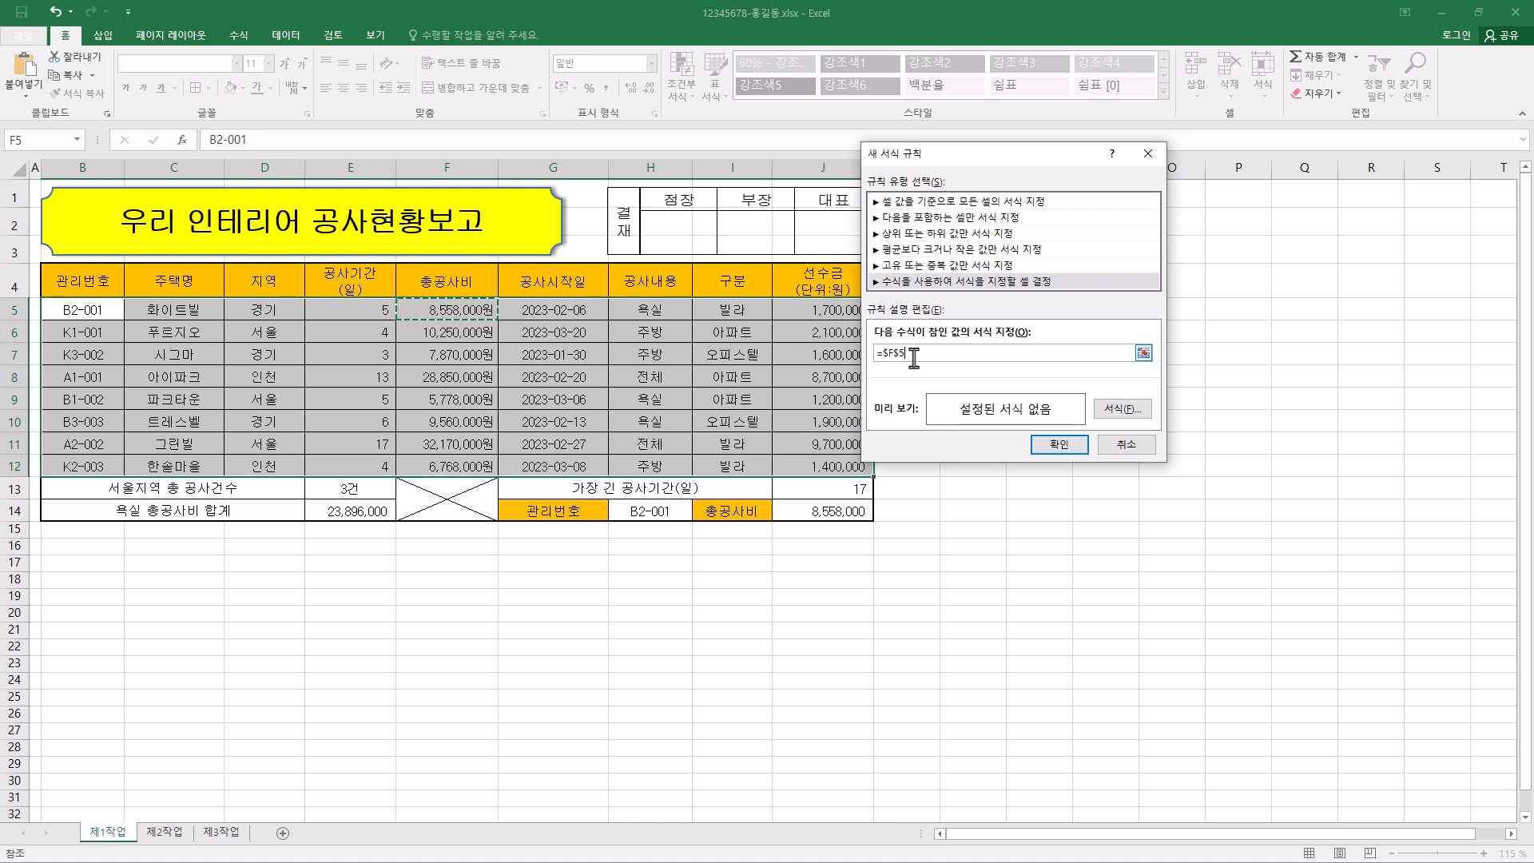
{"action": "key", "text": "F4"}
{"action": "key", "text": "F4"}
{"action": "key", "text": "F4"}
{"action": "key", "text": "F4"}
{"action": "key", "text": "F4"}
{"action": "key", "text": "F4"}
{"action": "left_click", "coordinate": [895, 354]}
{"action": "type", "text": "<=8000000"}
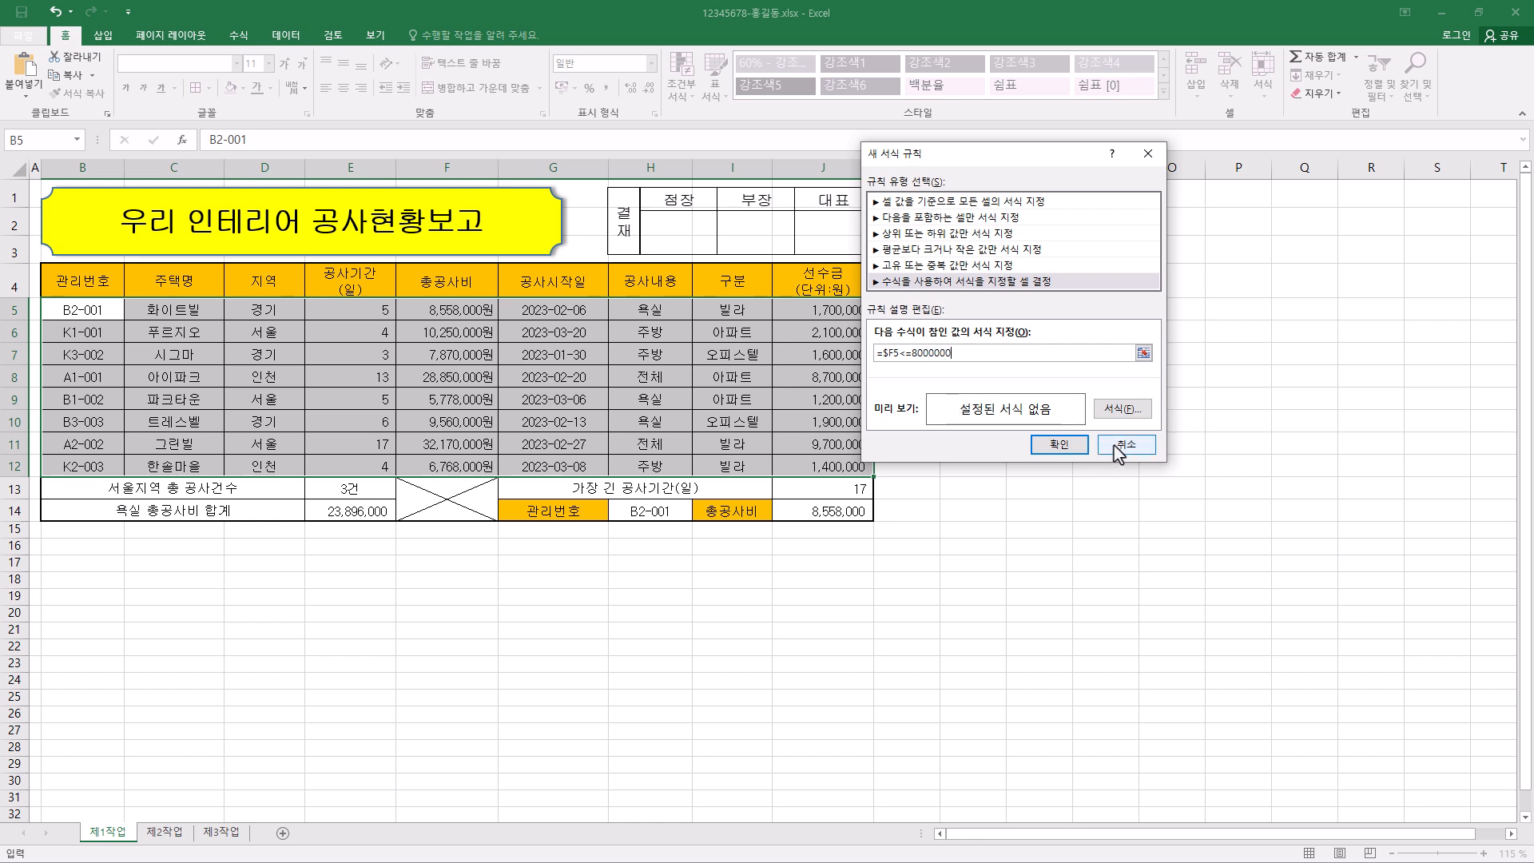
- Give the rule a bold (굵게), standard blue font, apply it to the table, and save the workbook
{"action": "left_click", "coordinate": [1131, 417]}
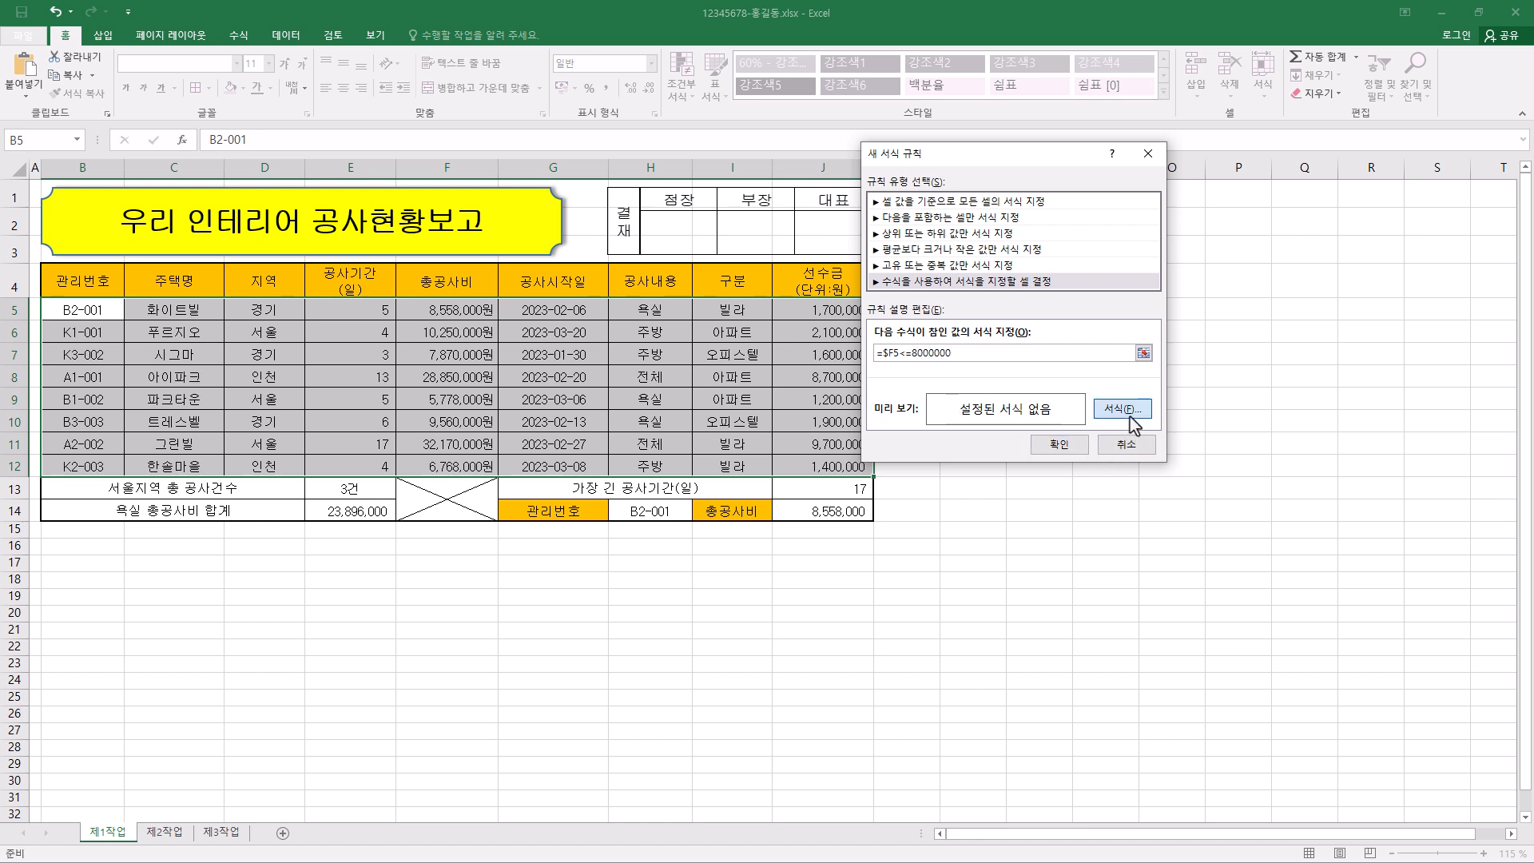
{"action": "left_click", "coordinate": [1194, 255]}
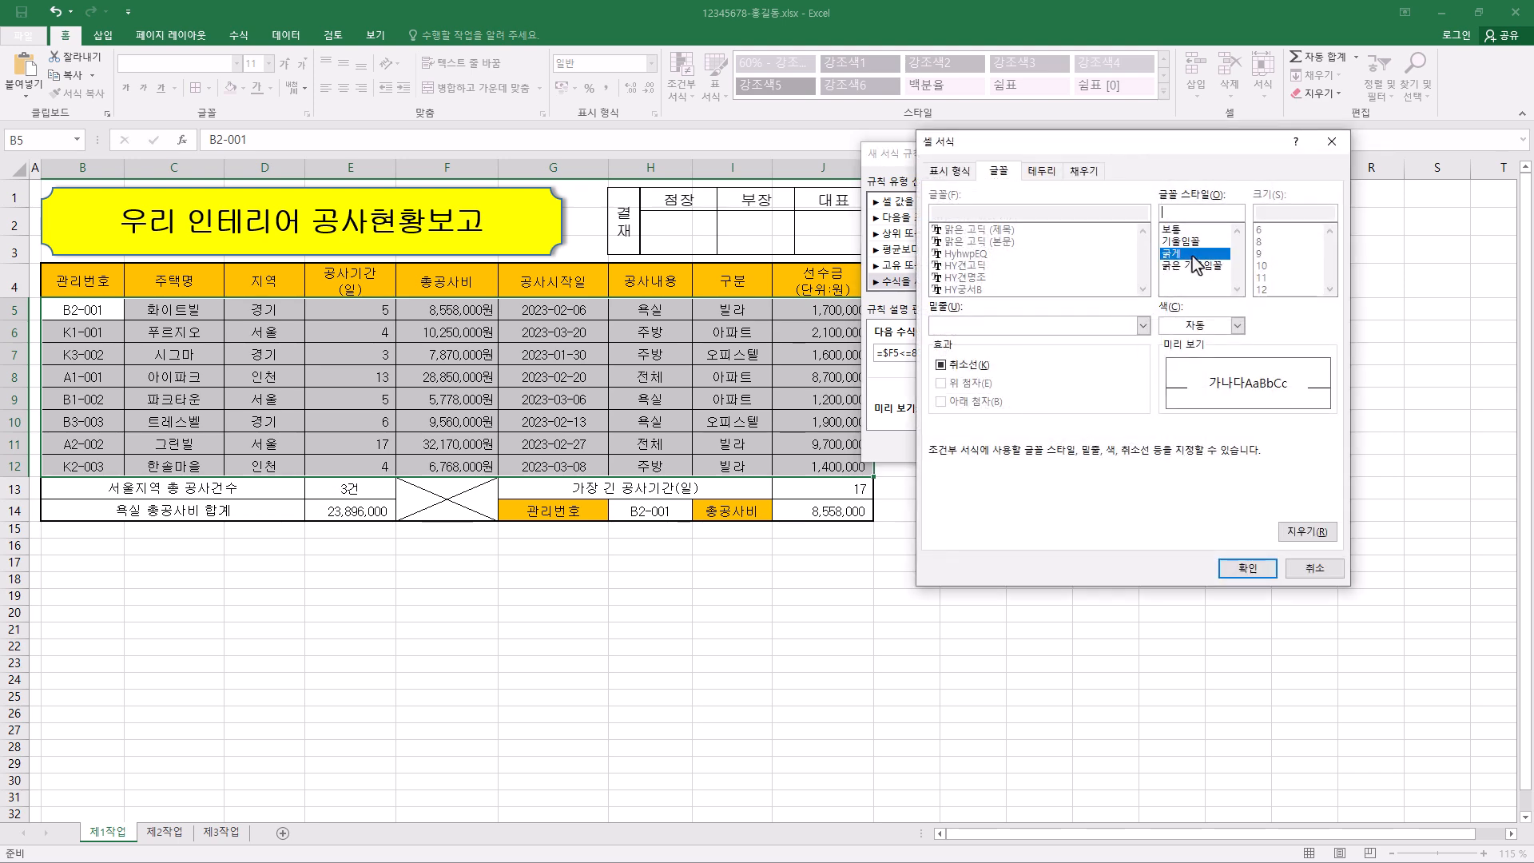
{"action": "left_click", "coordinate": [1198, 330]}
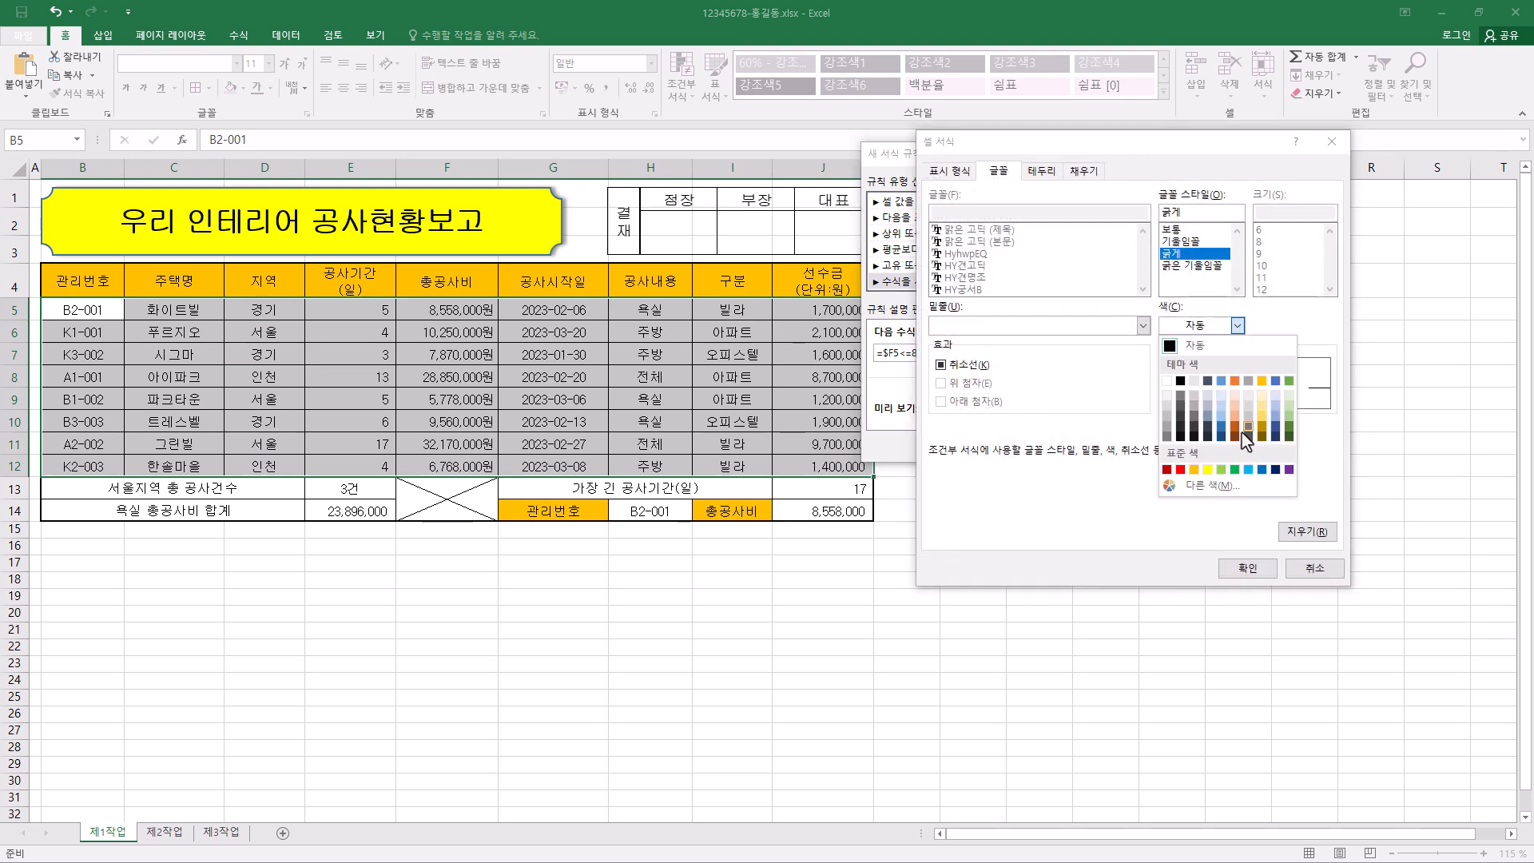
{"action": "left_click", "coordinate": [1263, 470]}
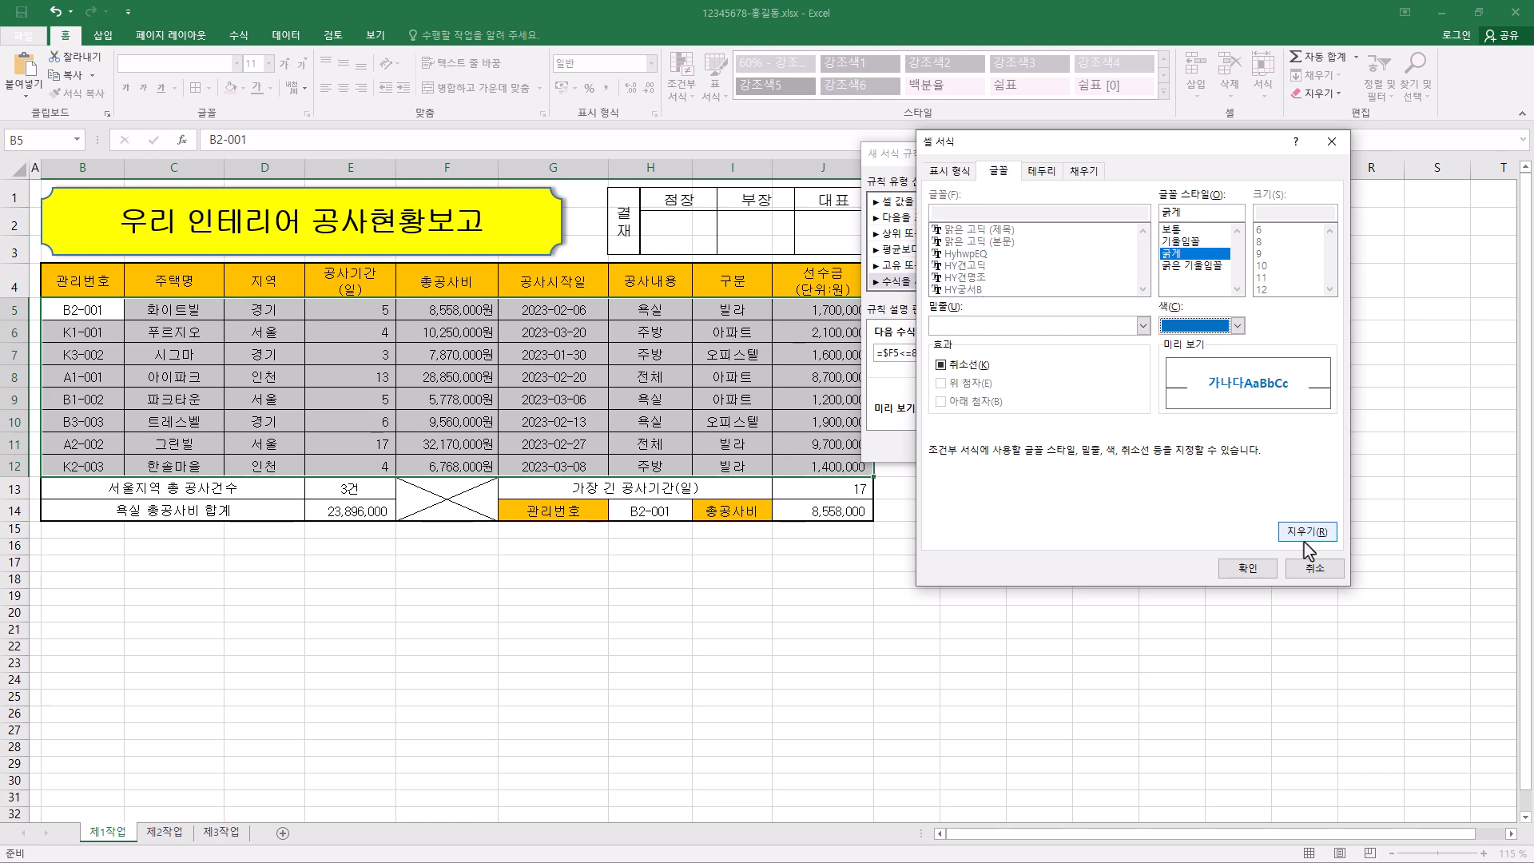
{"action": "left_click", "coordinate": [1248, 568]}
{"action": "left_click", "coordinate": [1061, 444]}
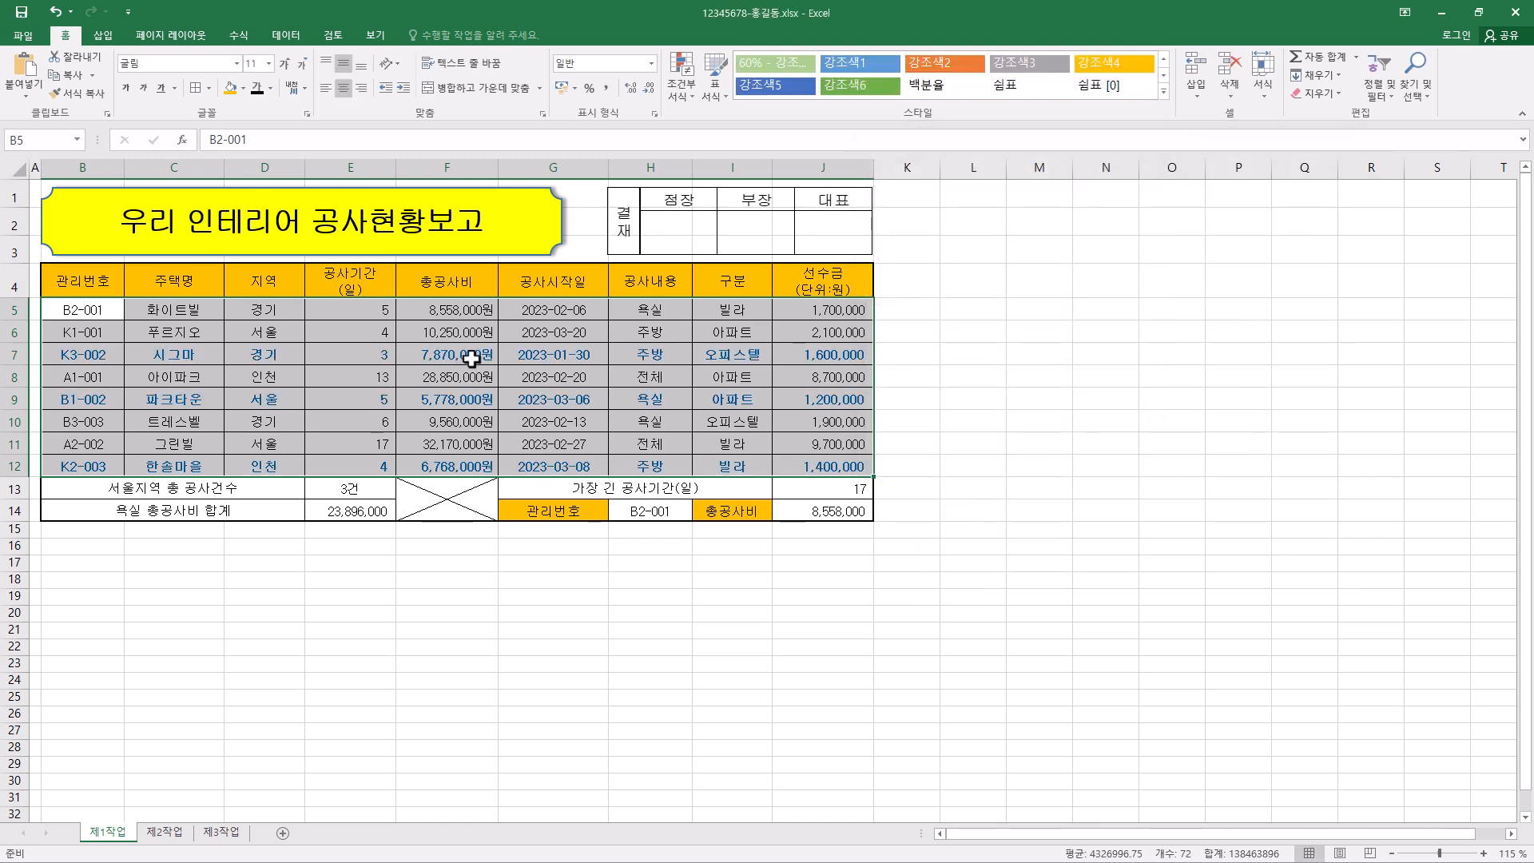
{"action": "left_click", "coordinate": [459, 464]}
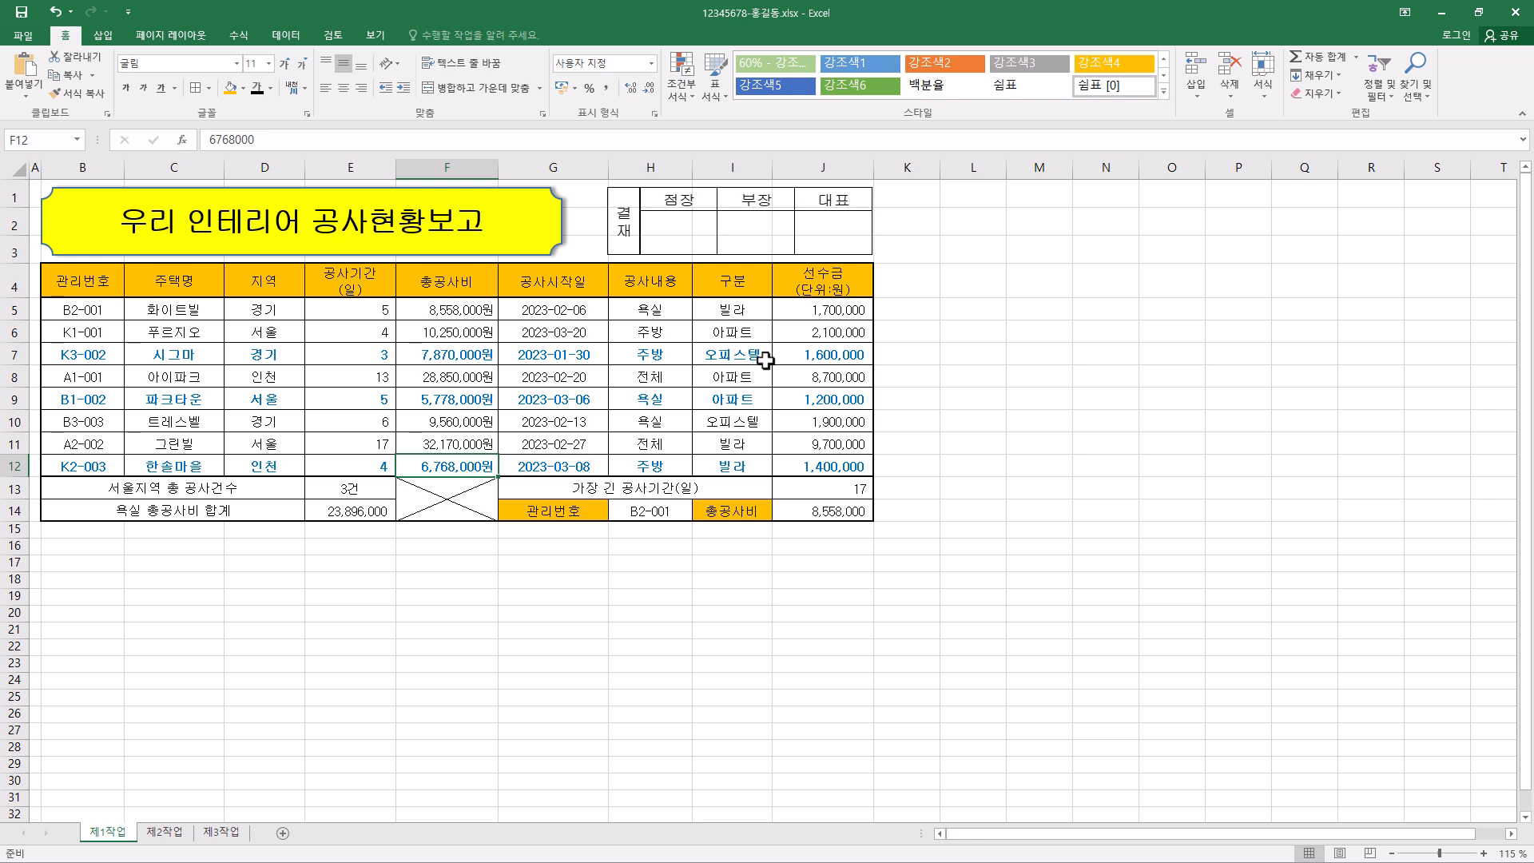
{"action": "left_click", "coordinate": [21, 16]}
- Copy B4:H12 from the 제1작업 sheet and paste it at B2 of 제2작업, keeping the source column widths
{"action": "left_click_drag", "start_coordinate": [80, 281], "coordinate": [648, 467]}
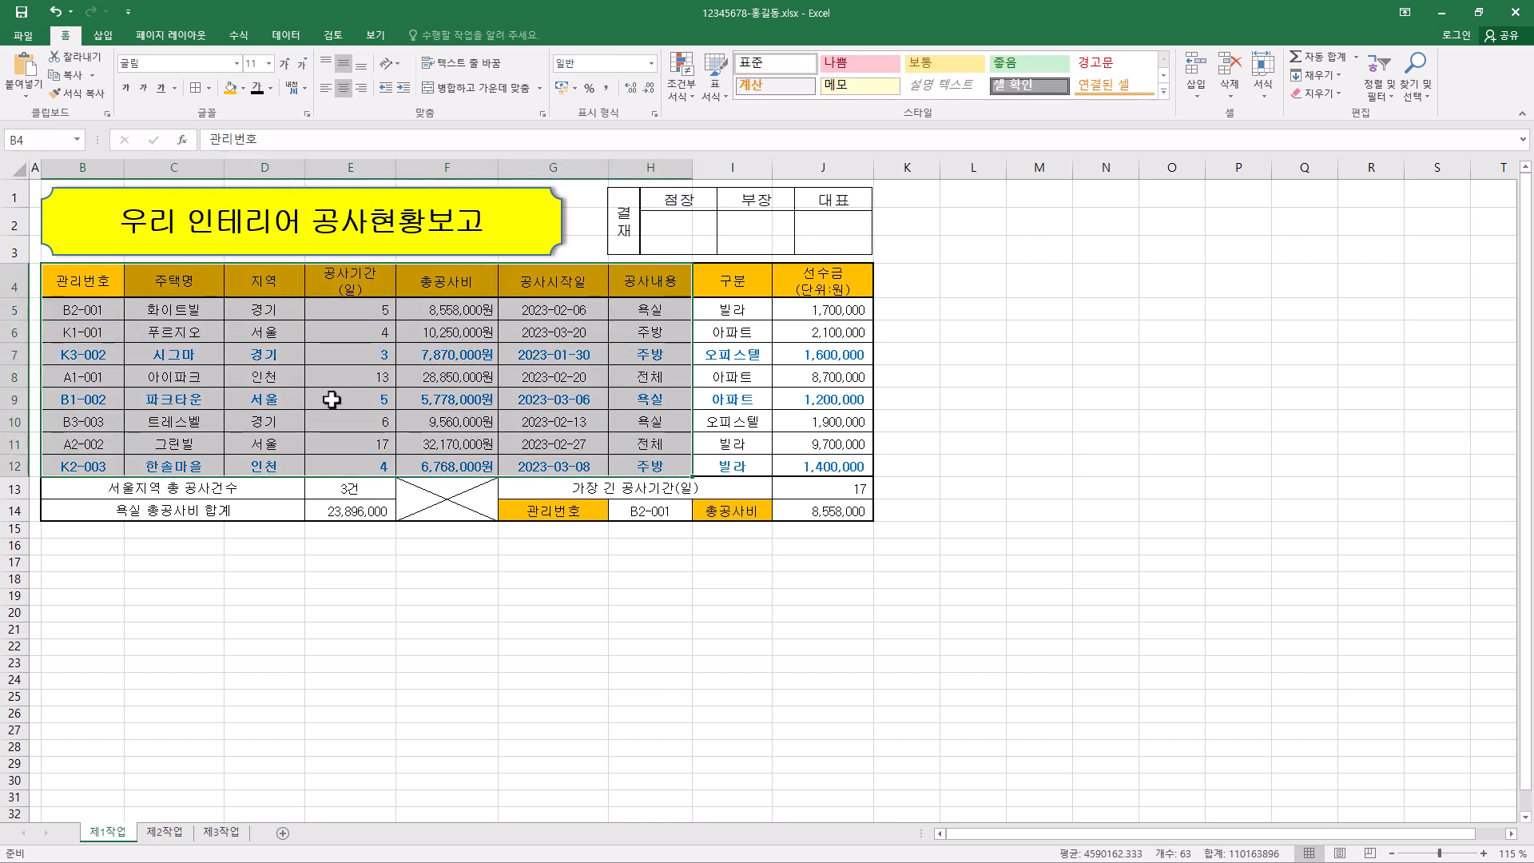
{"action": "key", "text": "ctrl+q"}
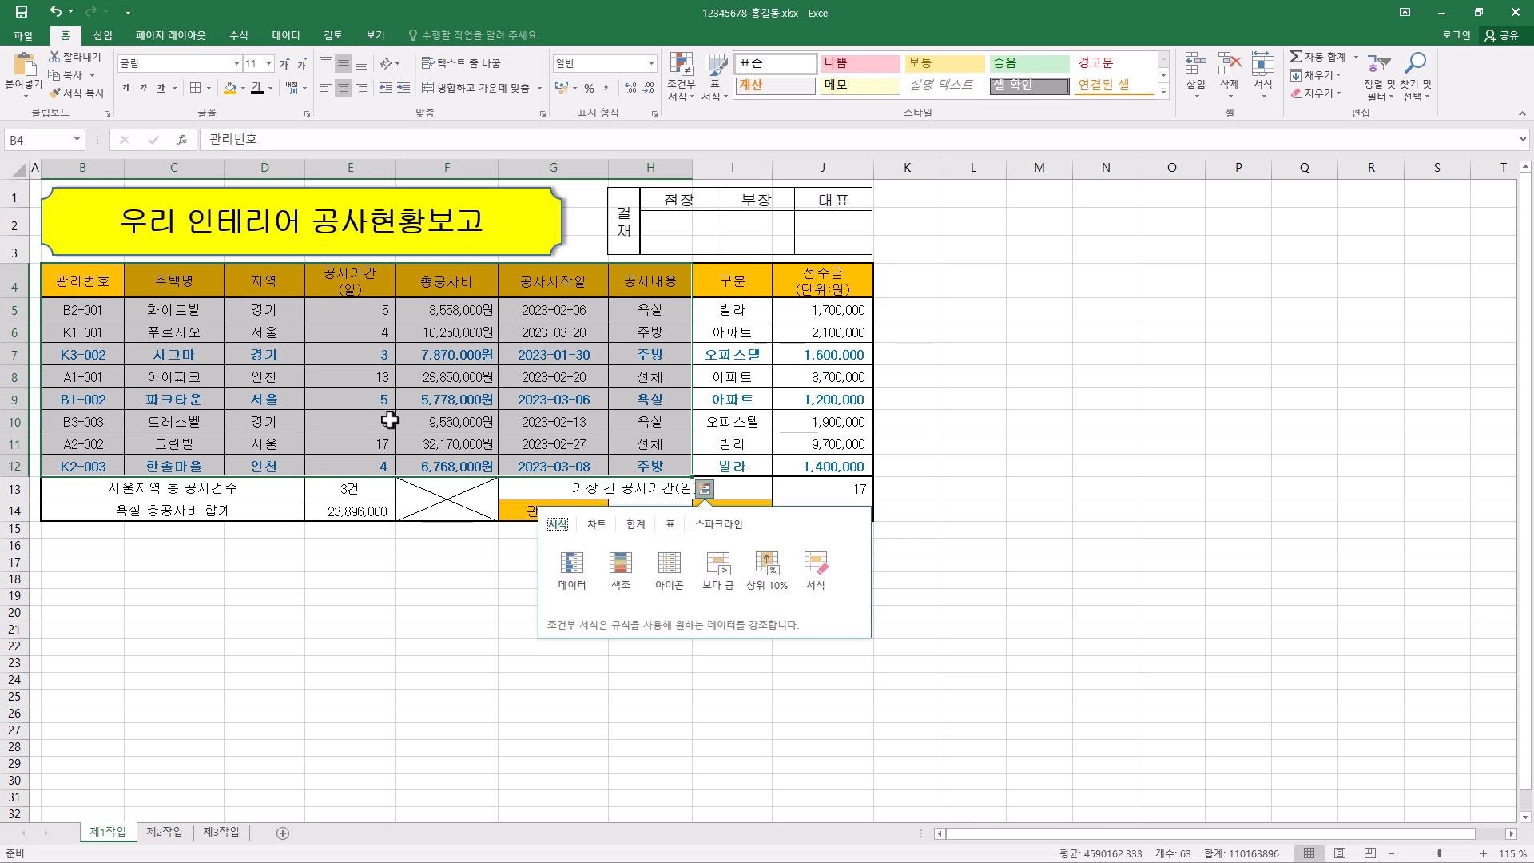
{"action": "key", "text": "ctrl+c"}
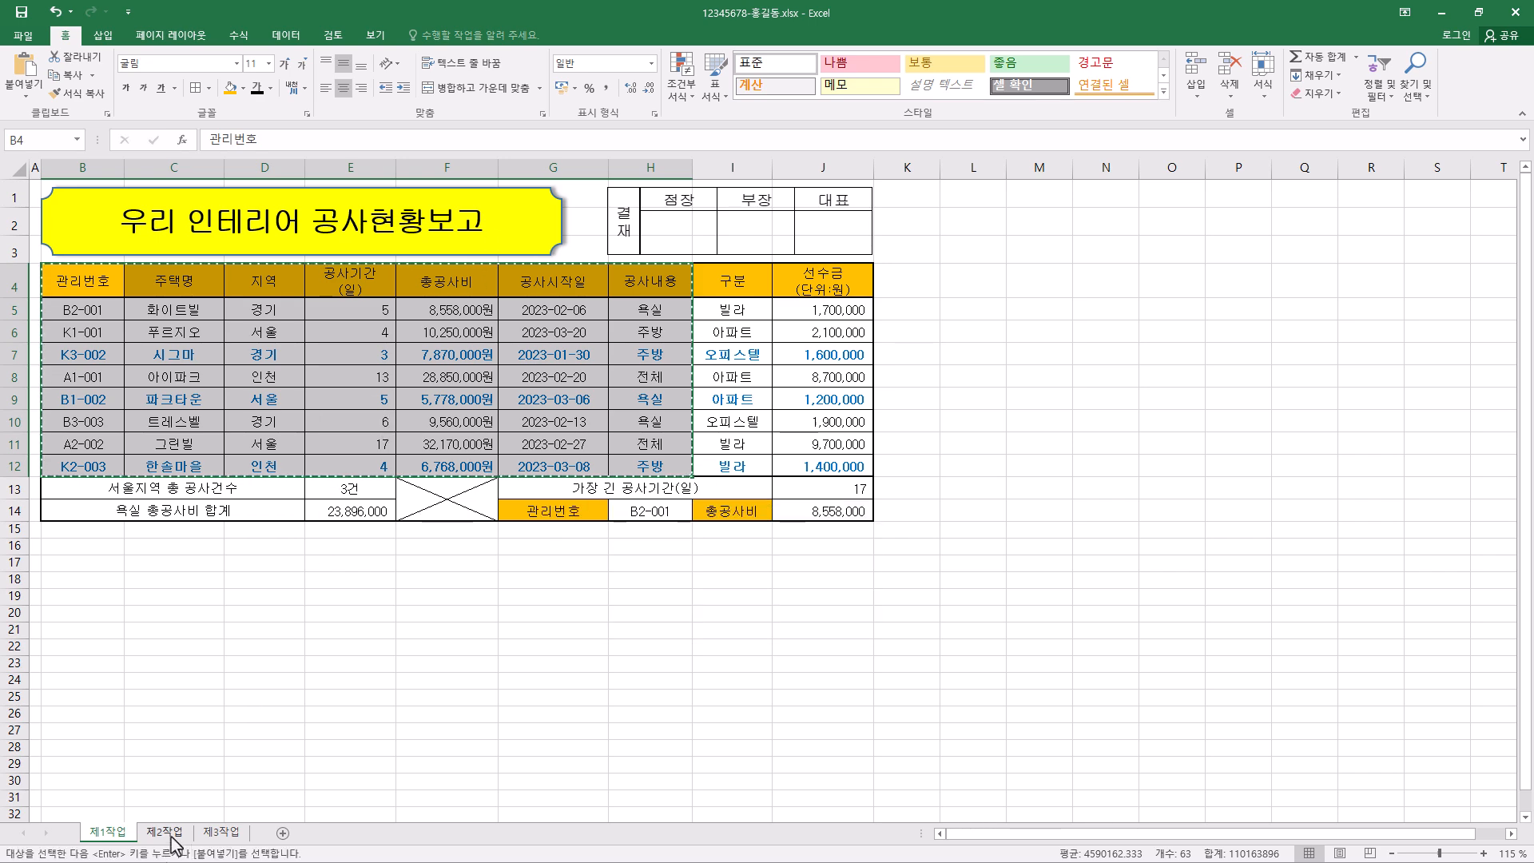
{"action": "left_click", "coordinate": [166, 834]}
{"action": "left_click", "coordinate": [63, 197]}
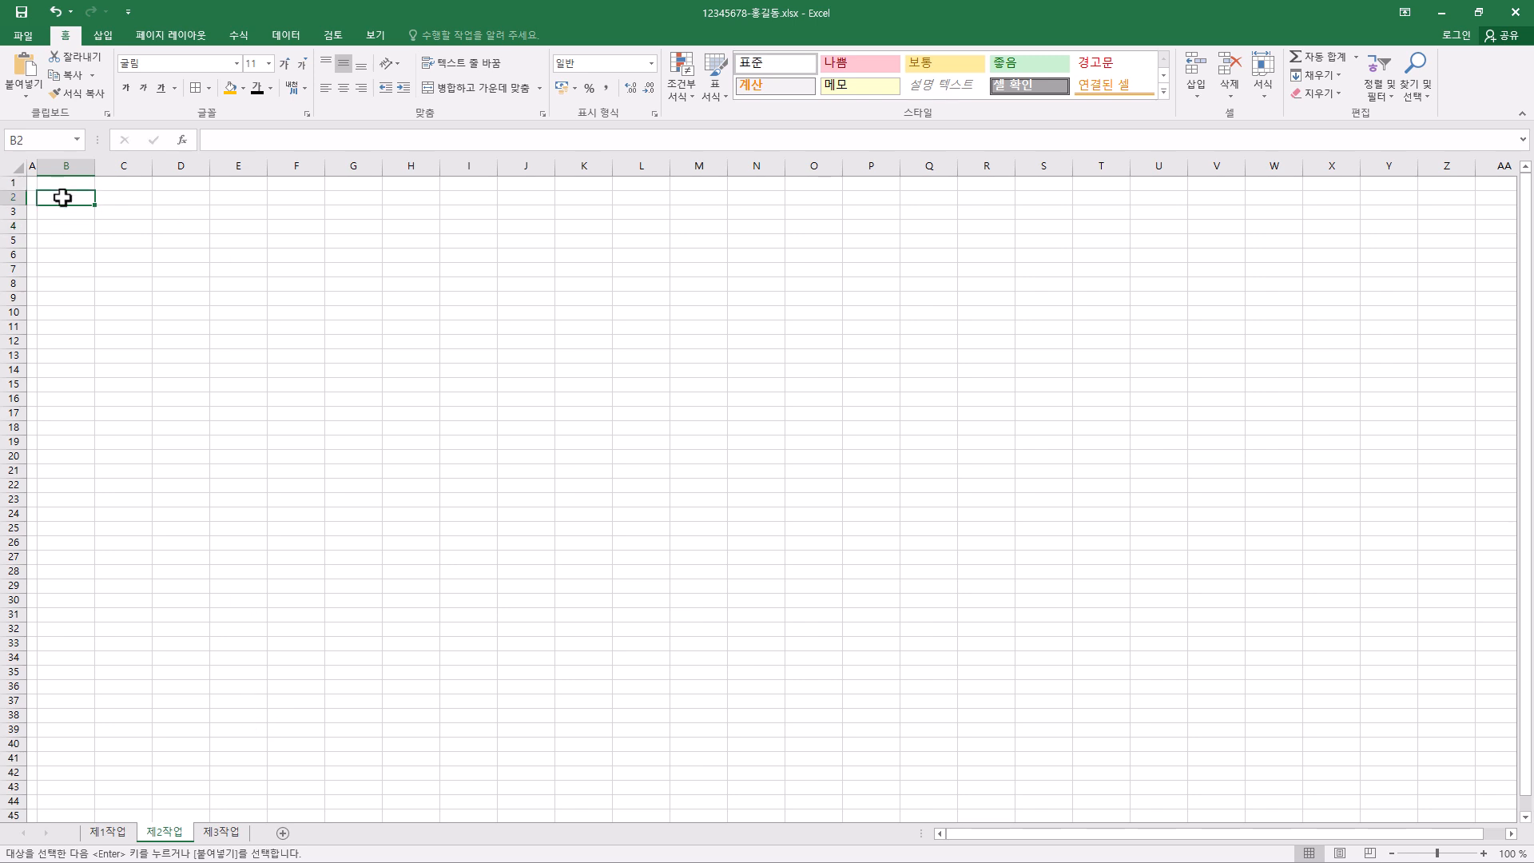
{"action": "left_click", "coordinate": [26, 94]}
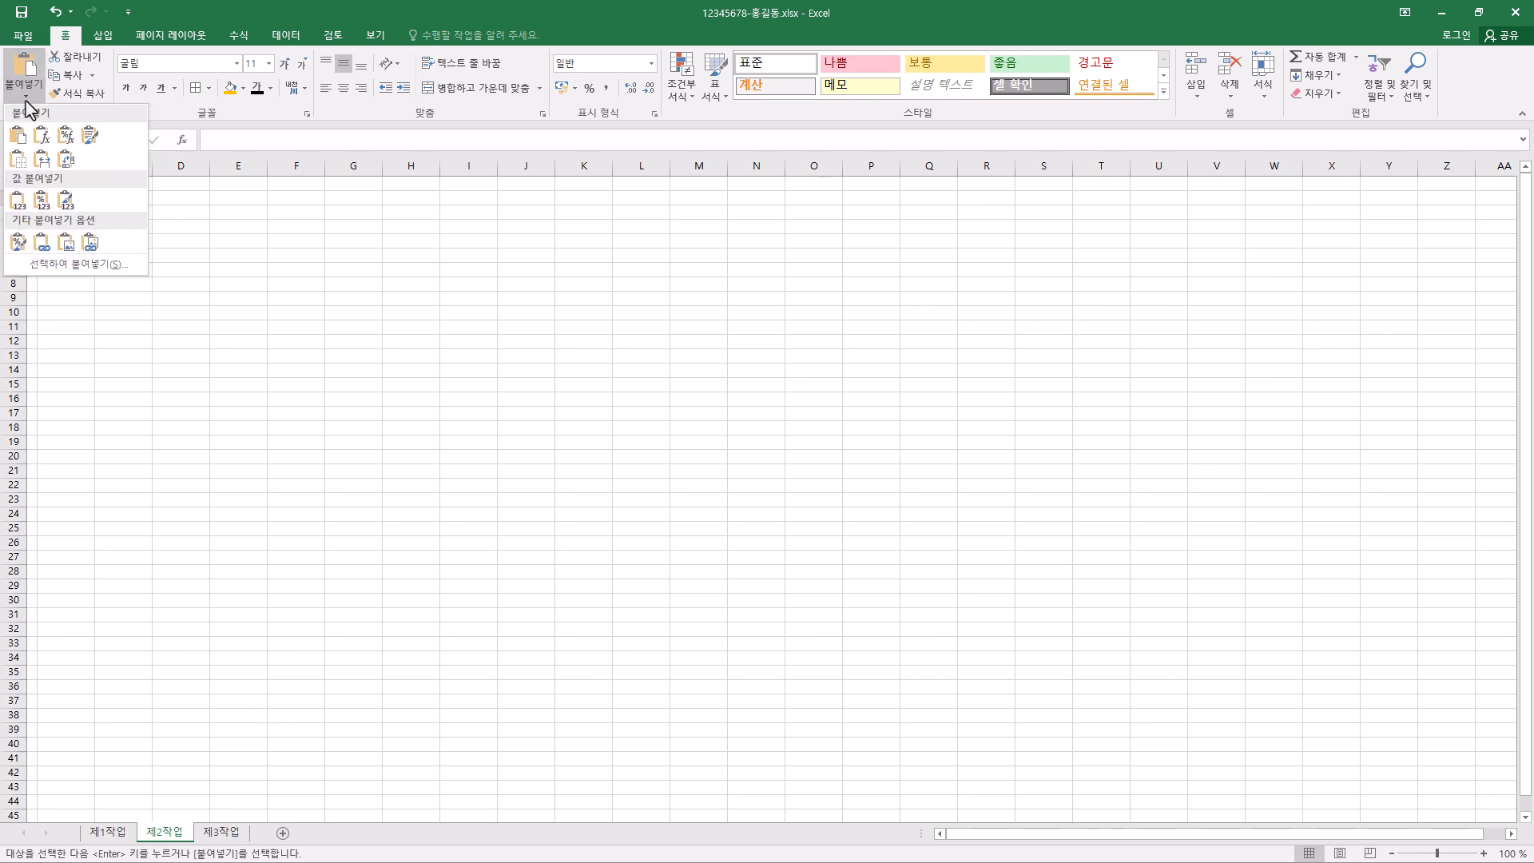
{"action": "left_click", "coordinate": [42, 162]}
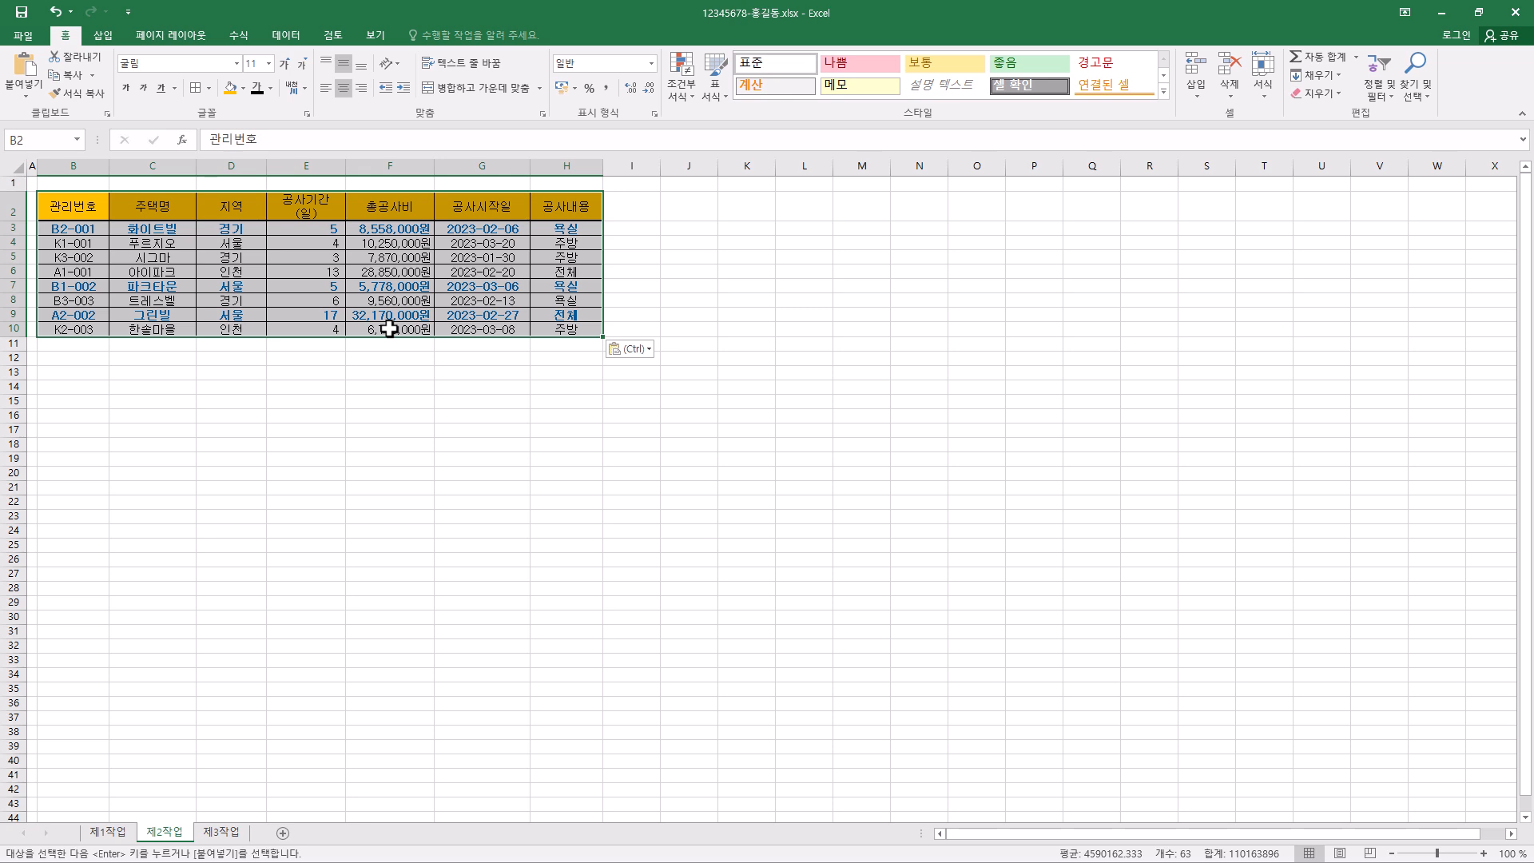
- Merge and center B11:G11 below the table and enter the label 욕실의 총공사비 평균
{"action": "left_click_drag", "start_coordinate": [88, 349], "coordinate": [477, 347]}
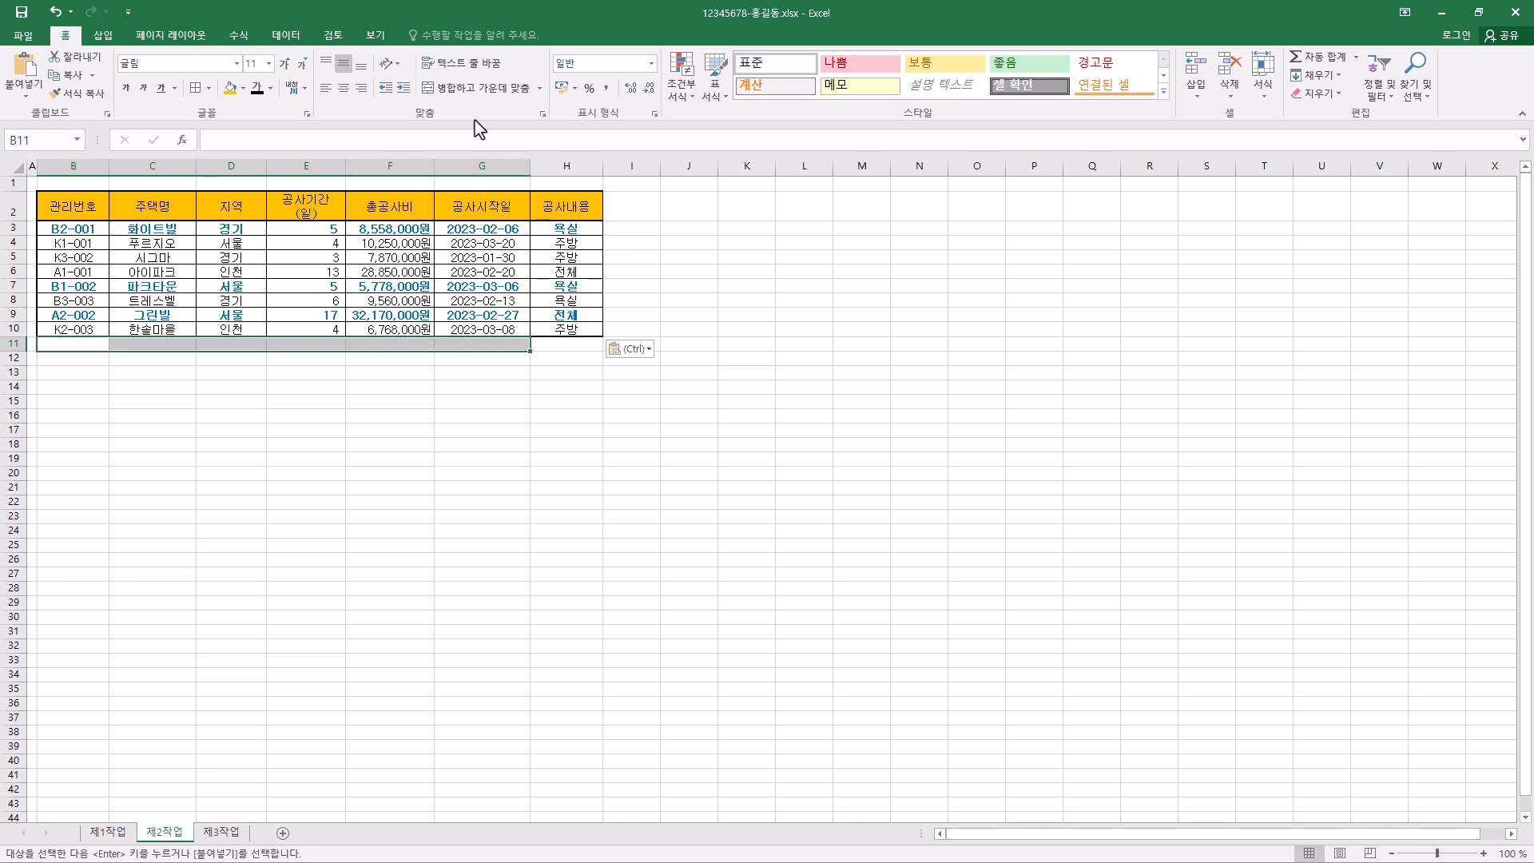
{"action": "left_click", "coordinate": [479, 97]}
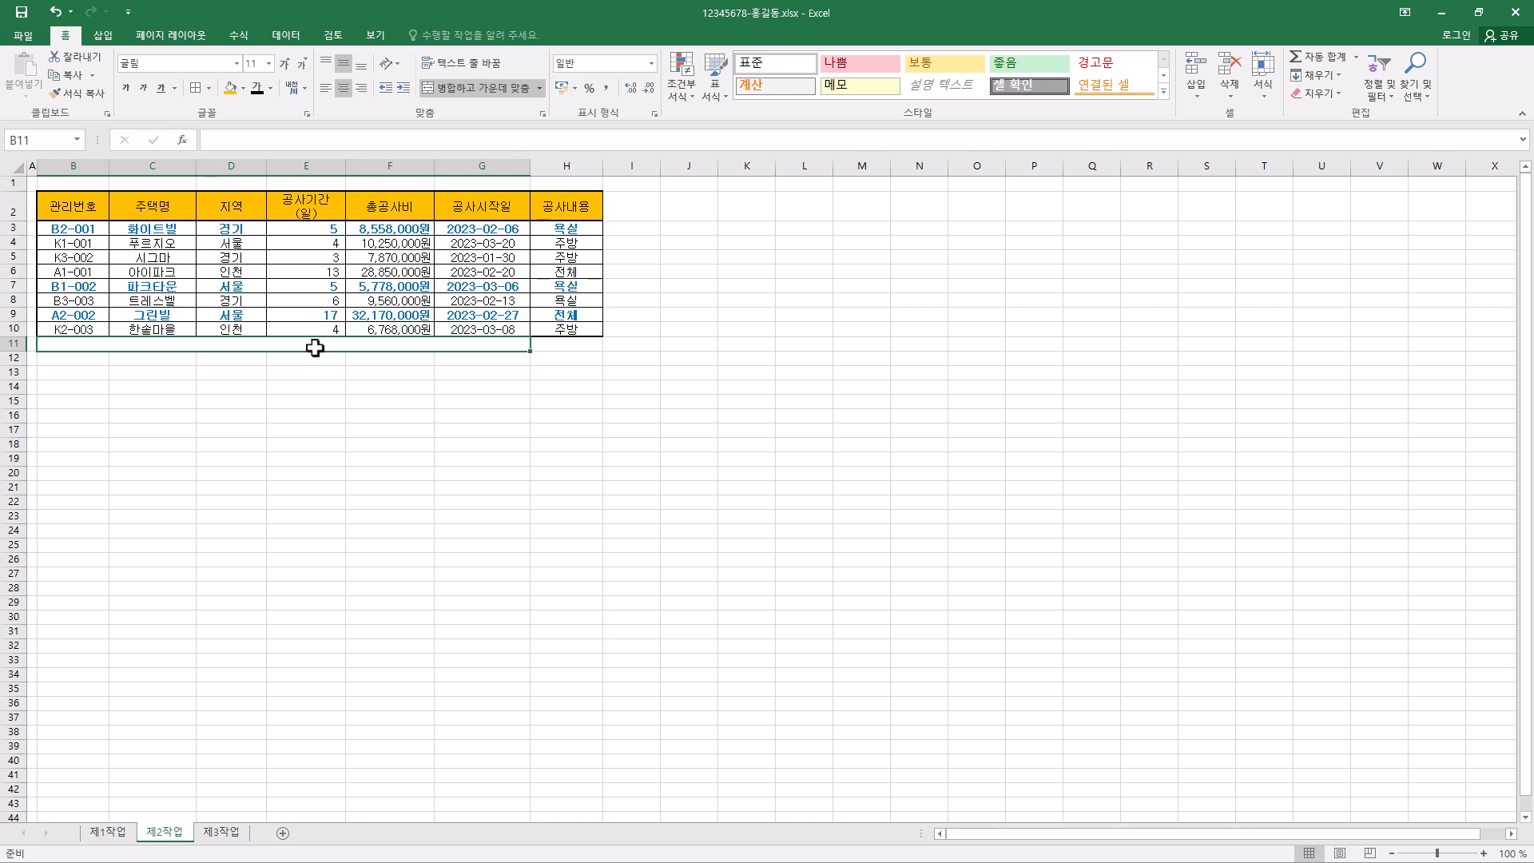
{"action": "type", "text": "욕실의 총공사비 평균"}
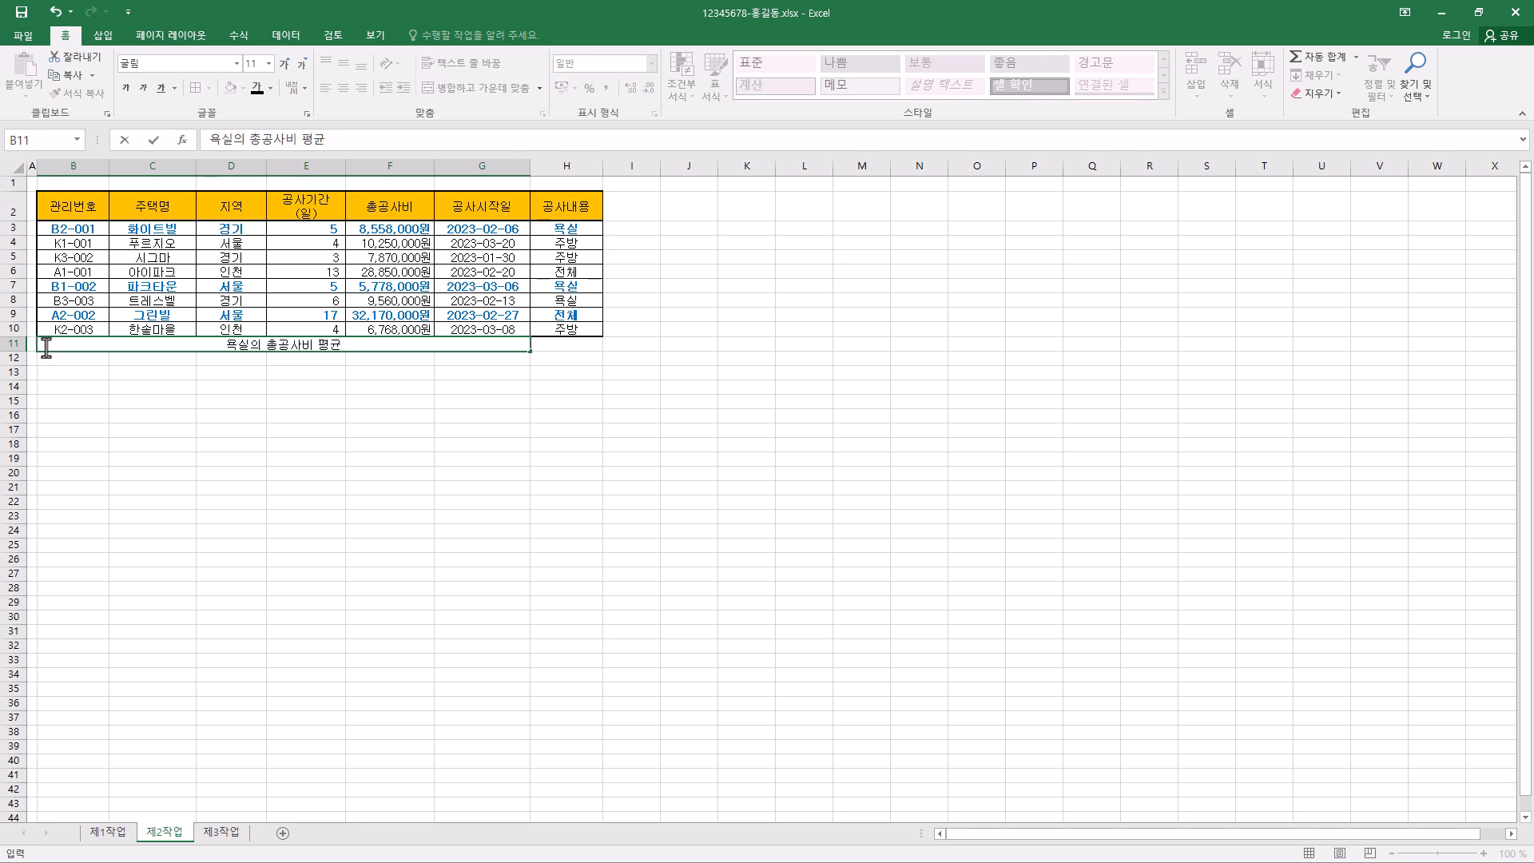
{"action": "key", "text": "Return"}
- Center the contents of B11:H11 and apply a thick outside border (굵은 바깥쪽 테두리) to the range
{"action": "left_click_drag", "start_coordinate": [70, 346], "coordinate": [556, 344]}
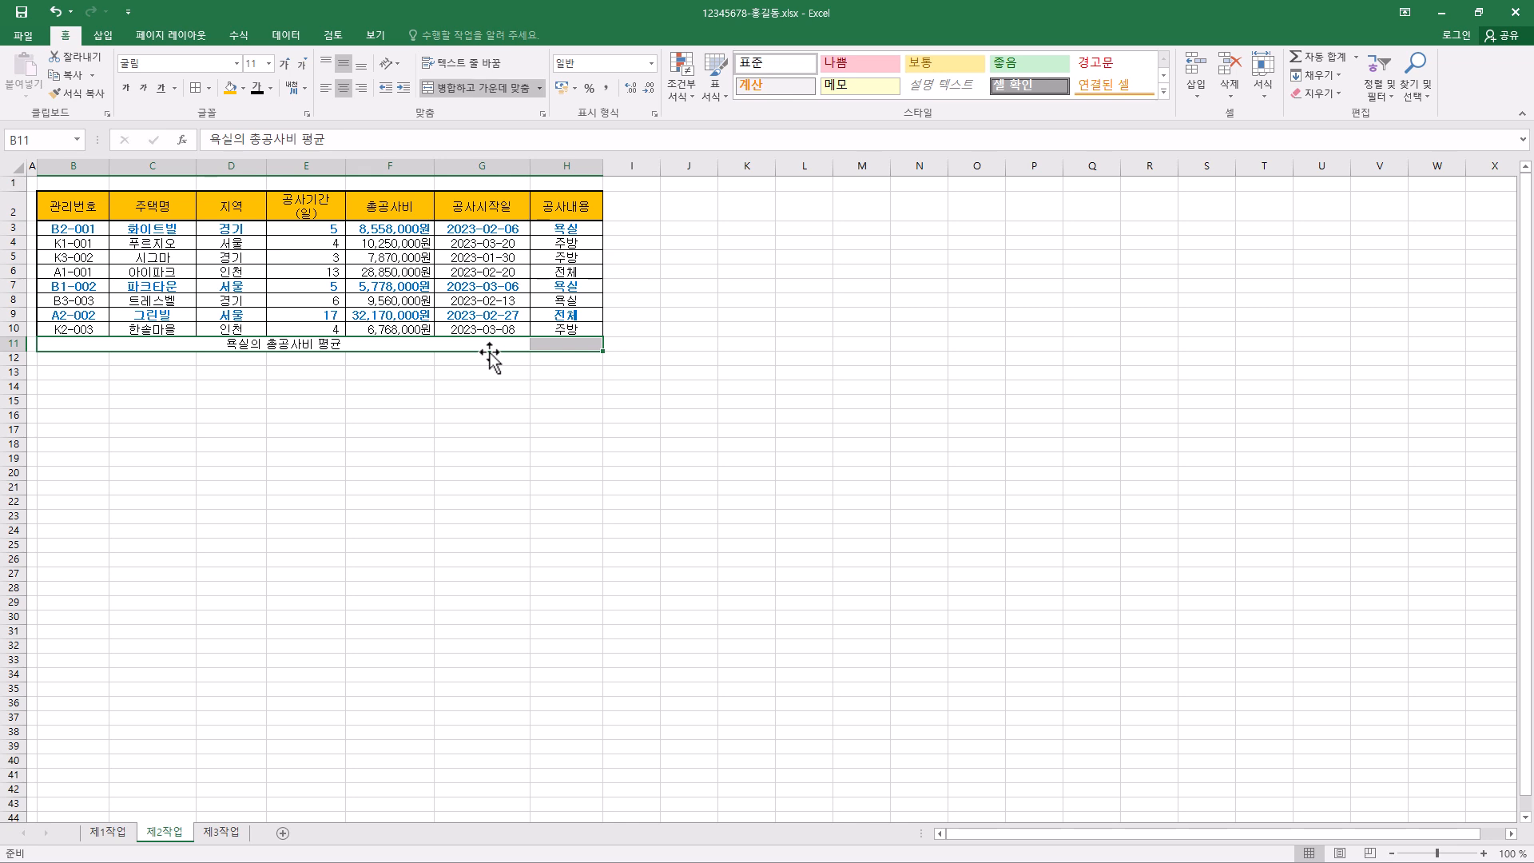
{"action": "left_click", "coordinate": [342, 89]}
{"action": "left_click", "coordinate": [342, 89]}
{"action": "left_click", "coordinate": [209, 88]}
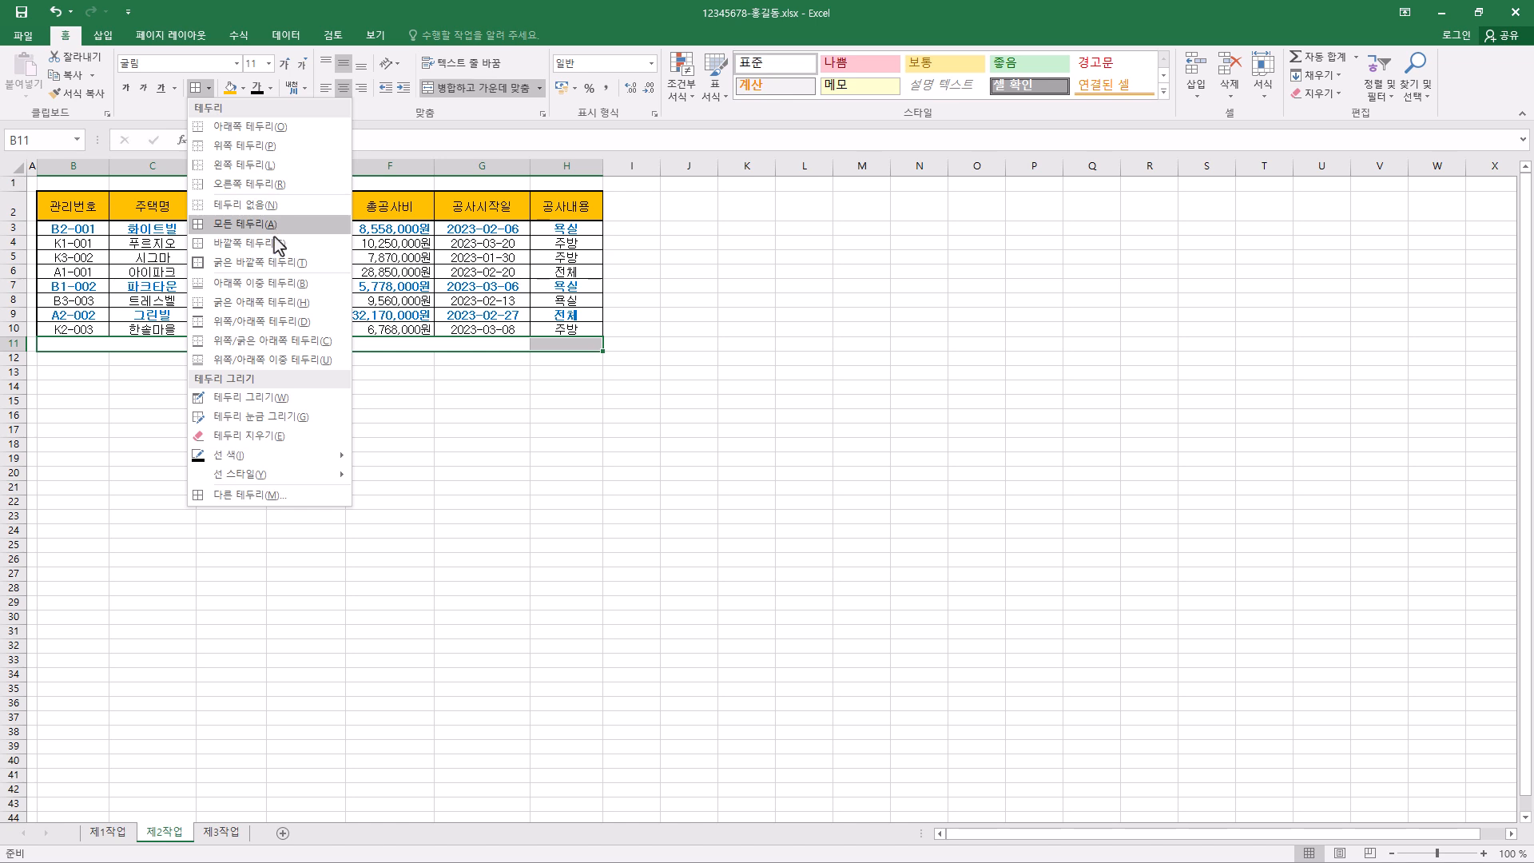
{"action": "left_click", "coordinate": [276, 263]}
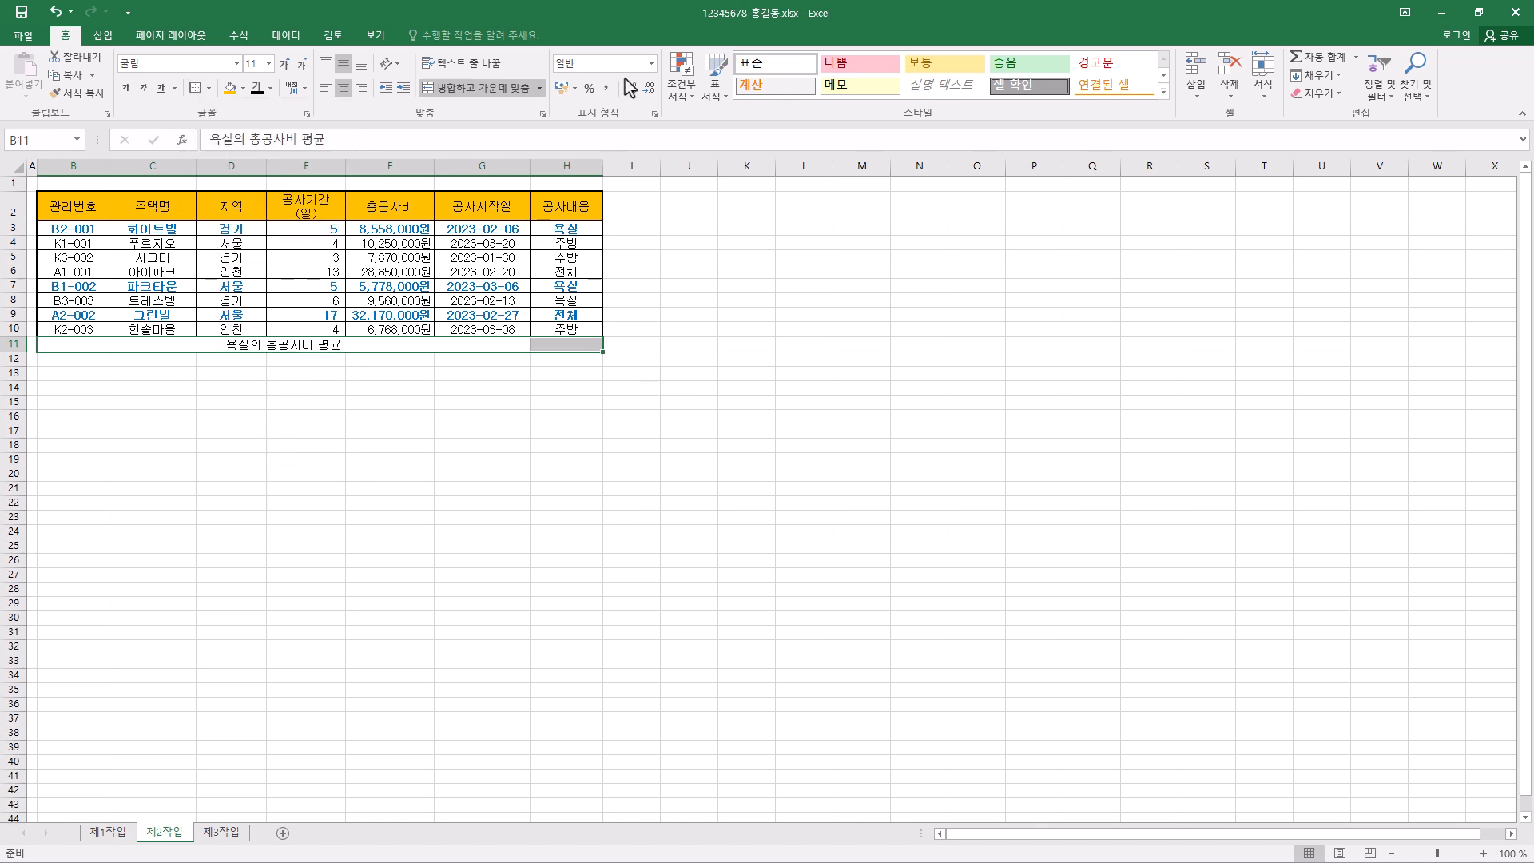
- Start a DAVERAGE formula in cell H11 beside the 욕실의 총공사비 평균 label and open its function arguments
{"action": "left_click", "coordinate": [538, 344]}
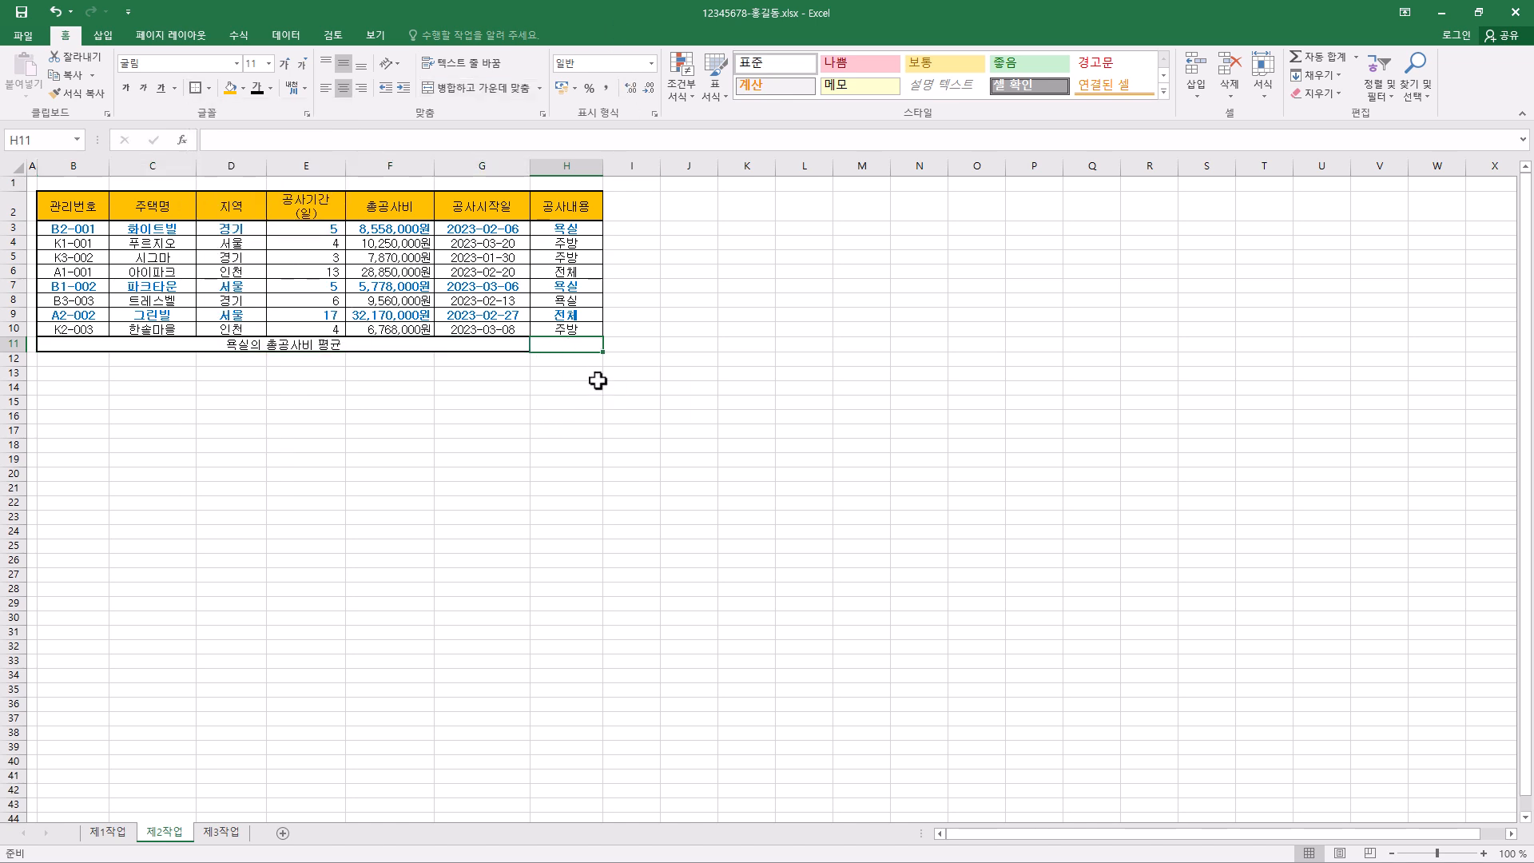
{"action": "key", "text": "Left"}
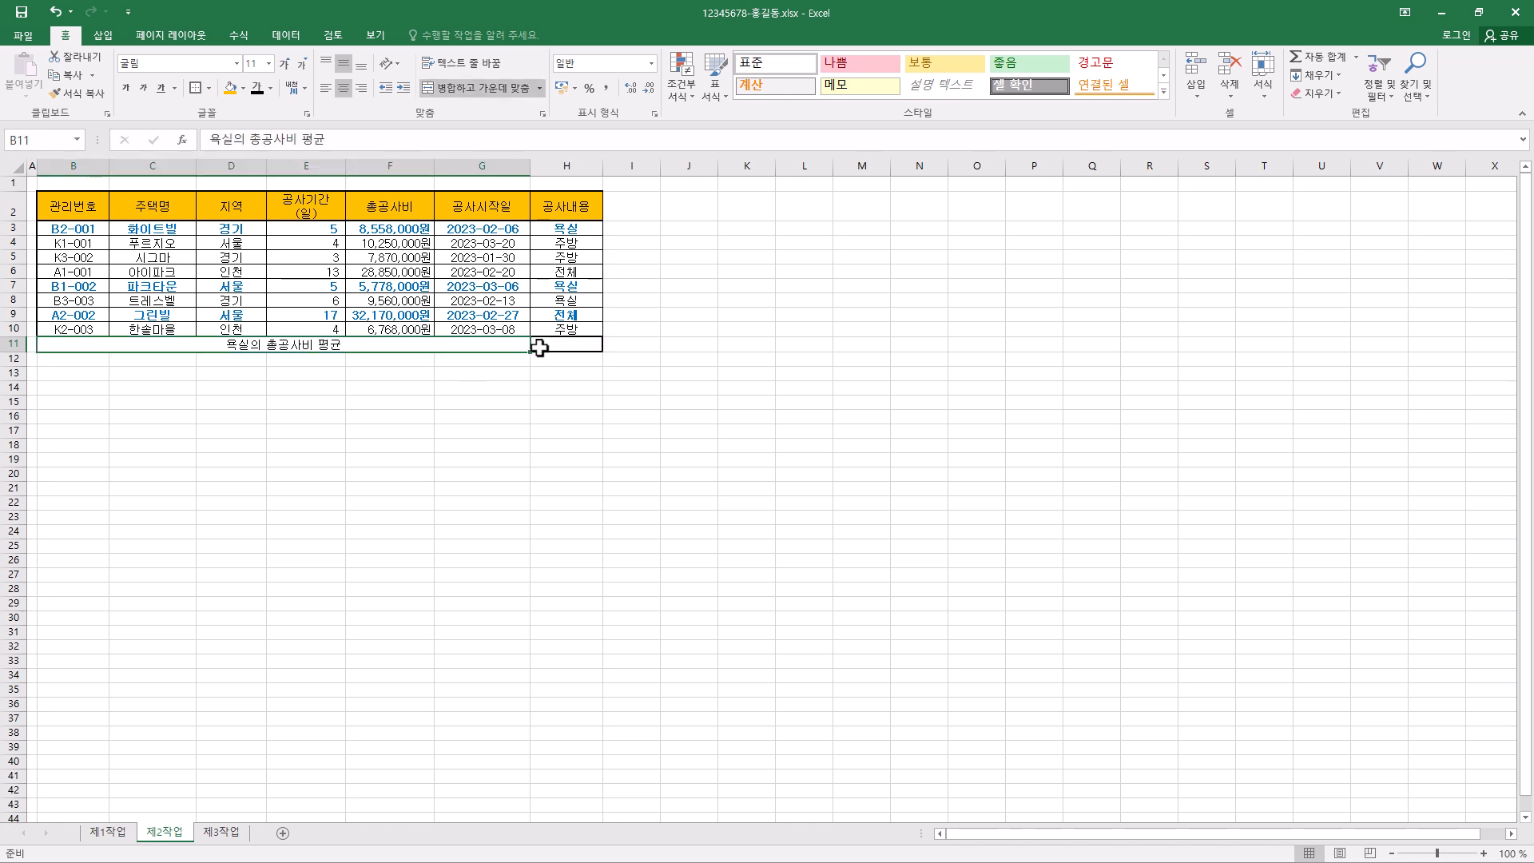
{"action": "left_click", "coordinate": [552, 345]}
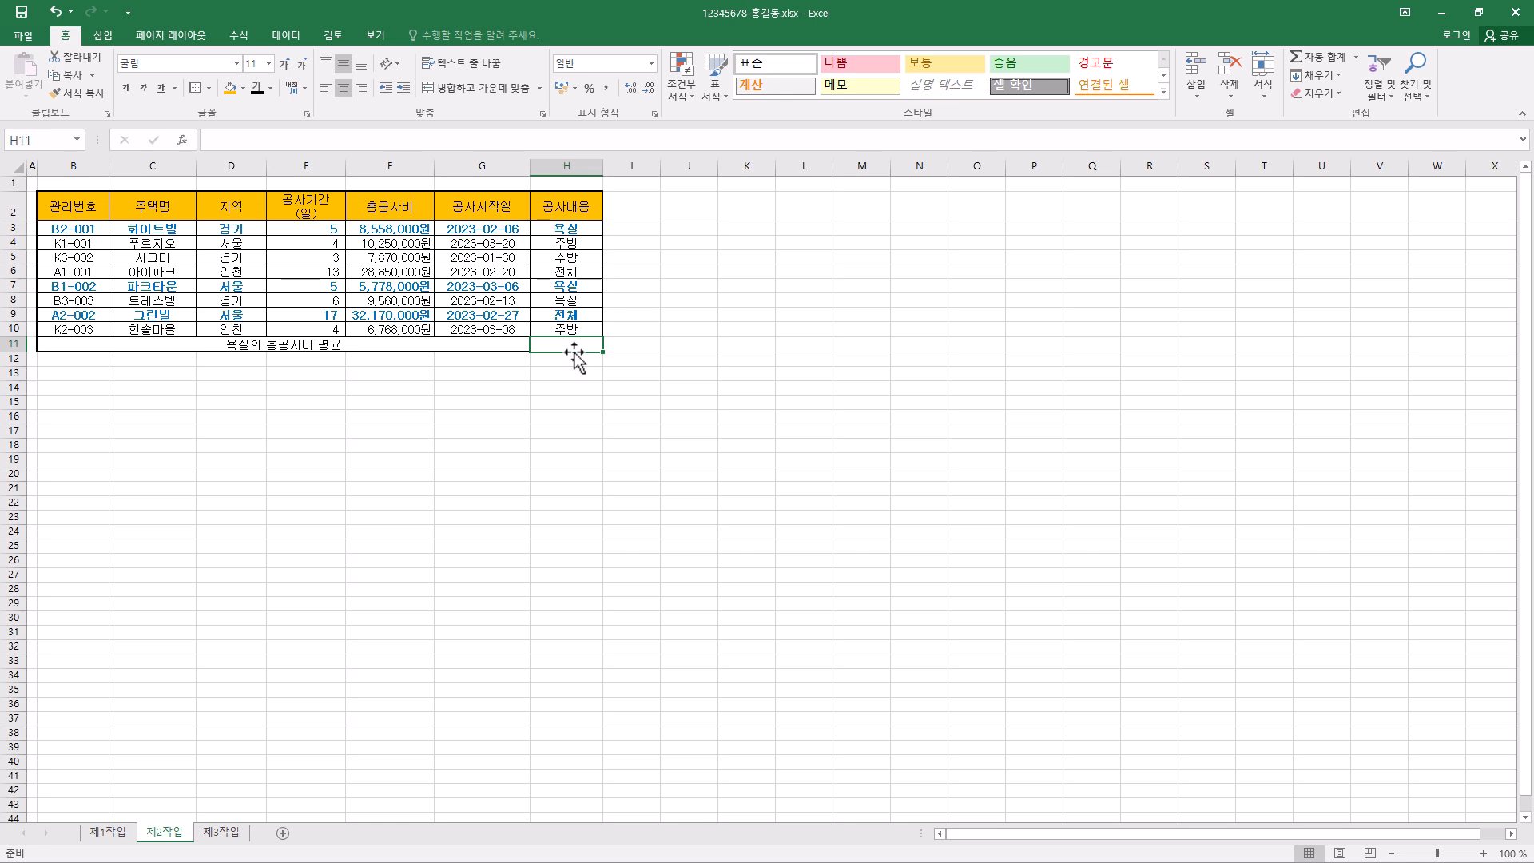
{"action": "type", "text": "="}
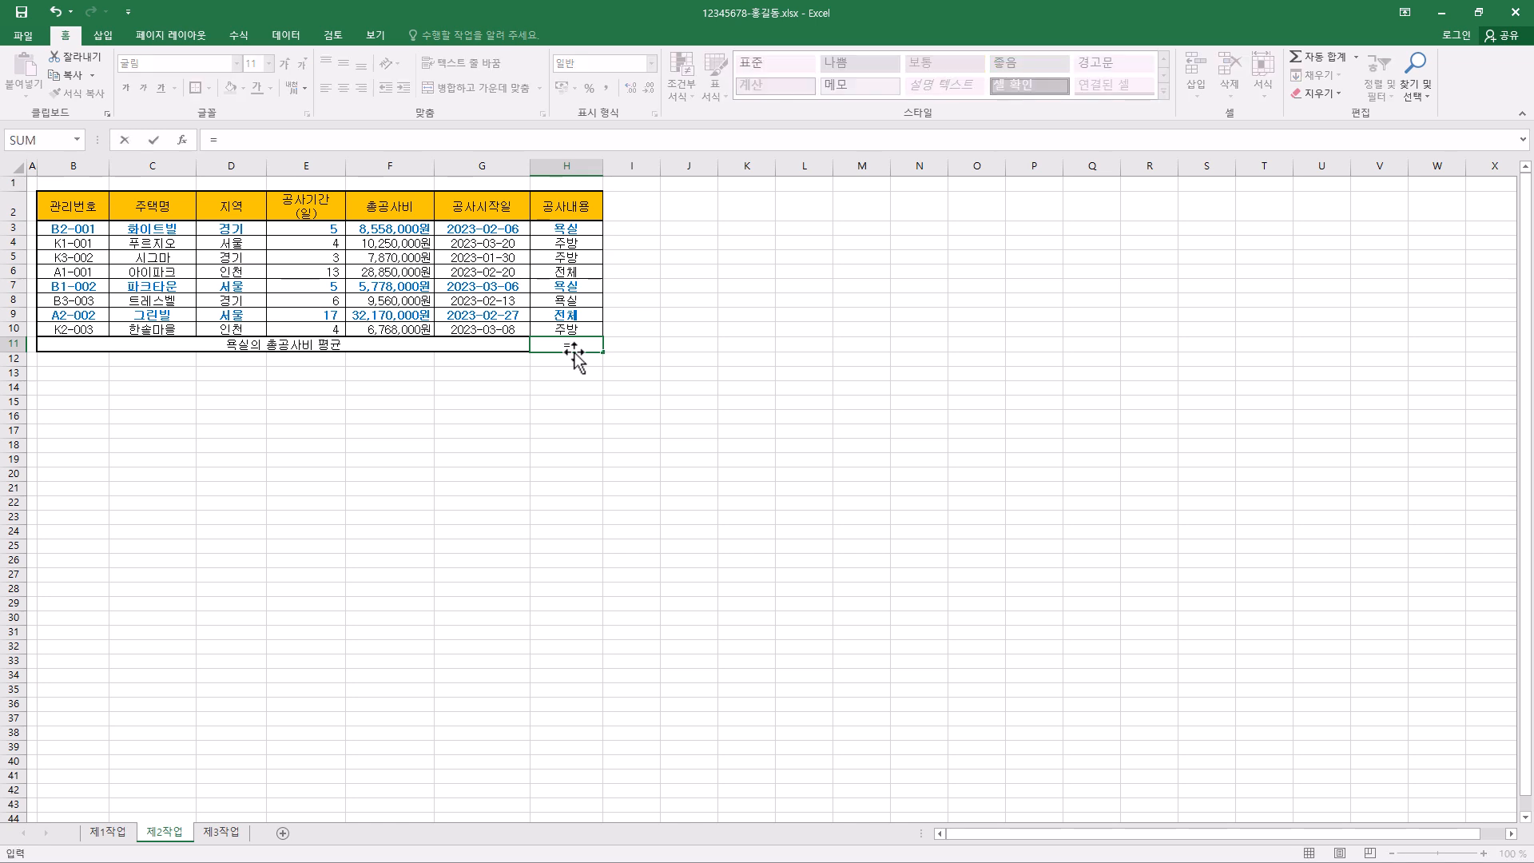
{"action": "type", "text": "dav"}
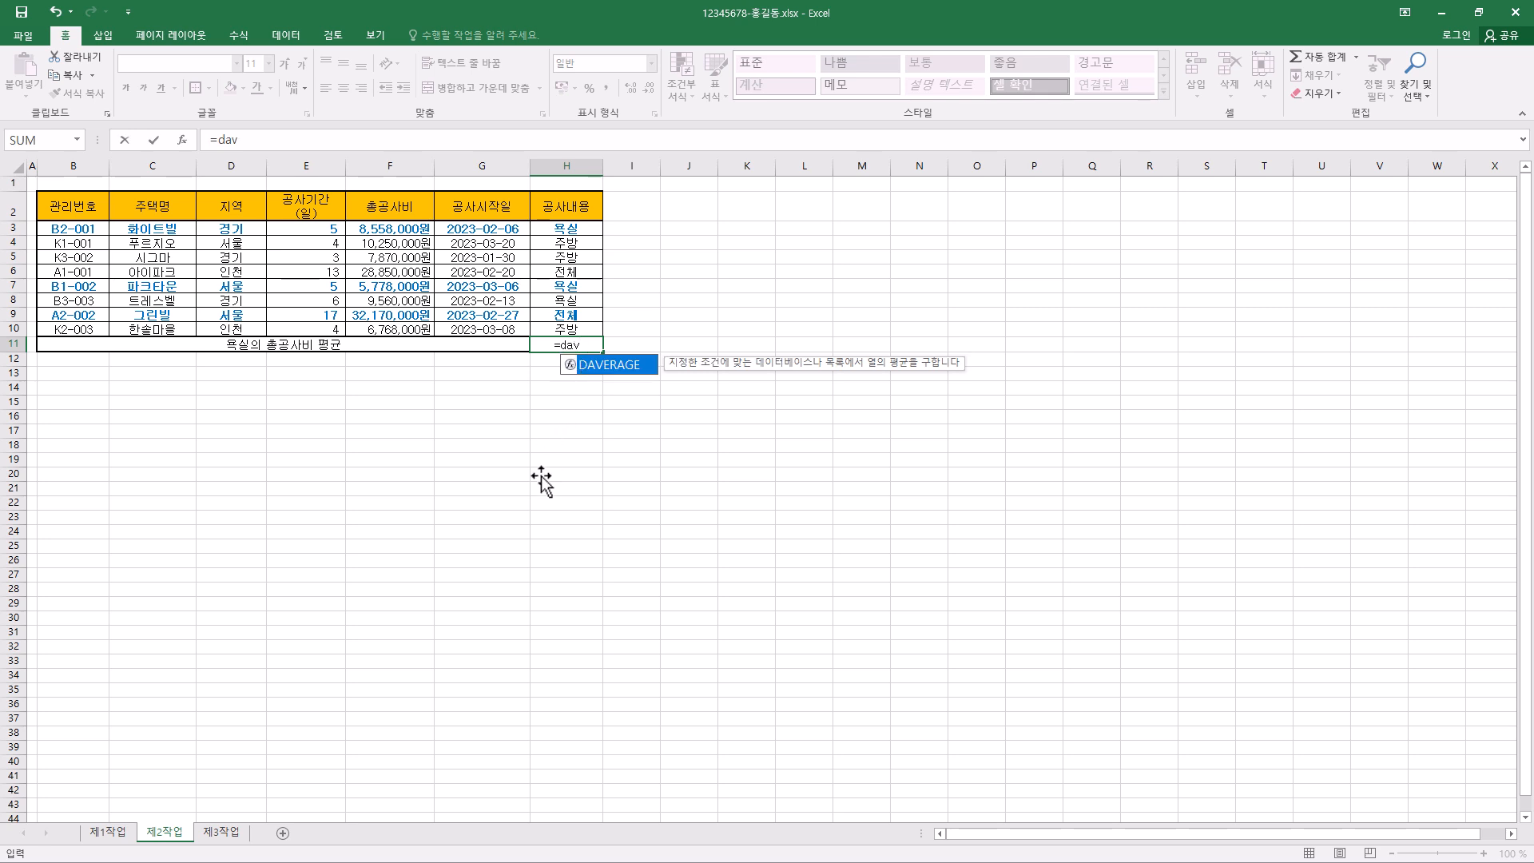
{"action": "key", "text": "Tab"}
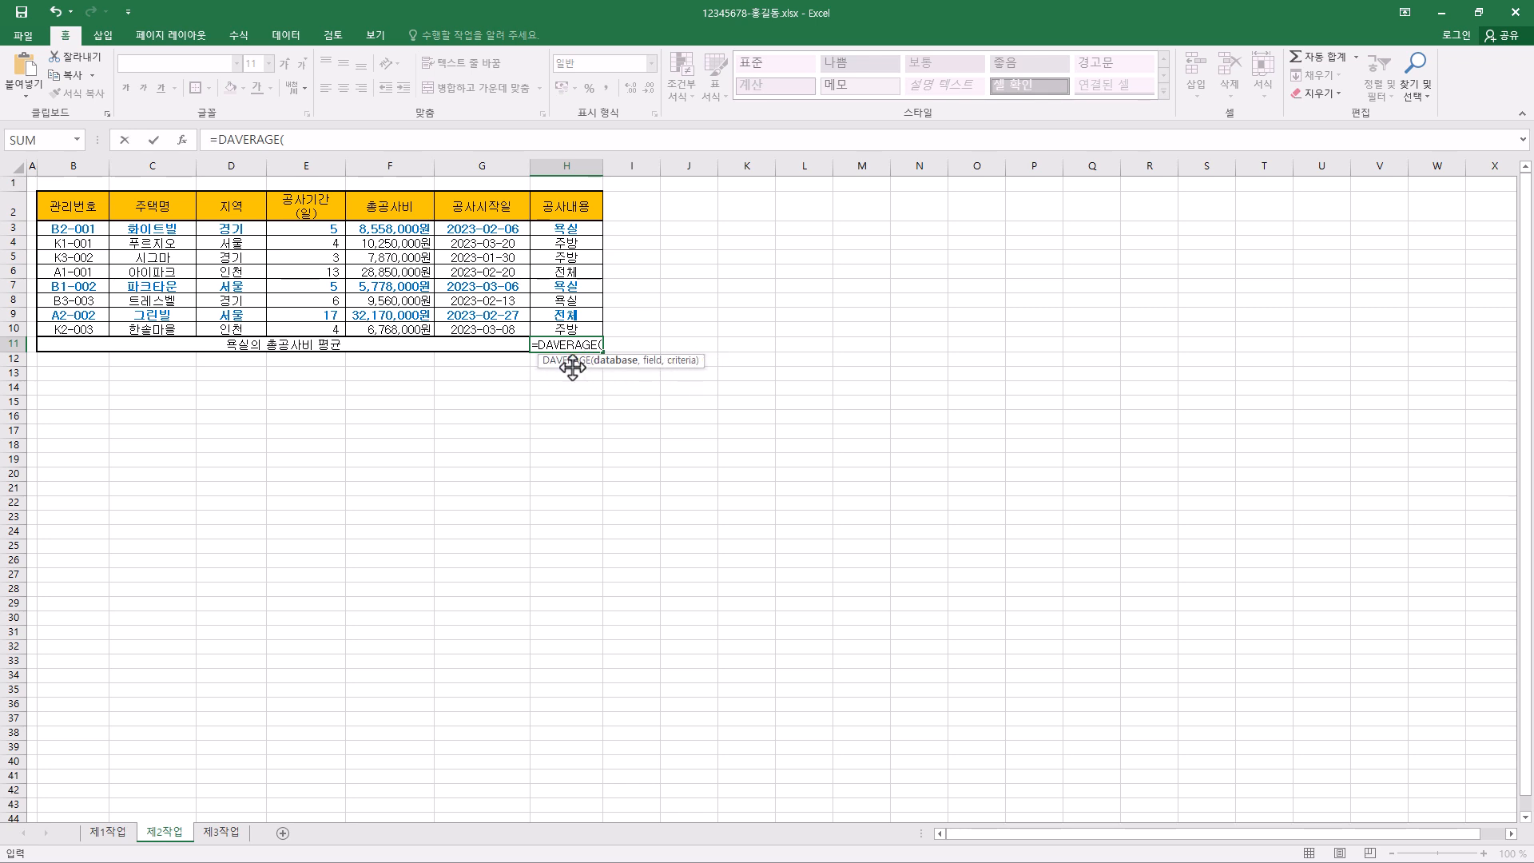
{"action": "left_click", "coordinate": [308, 140]}
{"action": "left_click", "coordinate": [183, 141]}
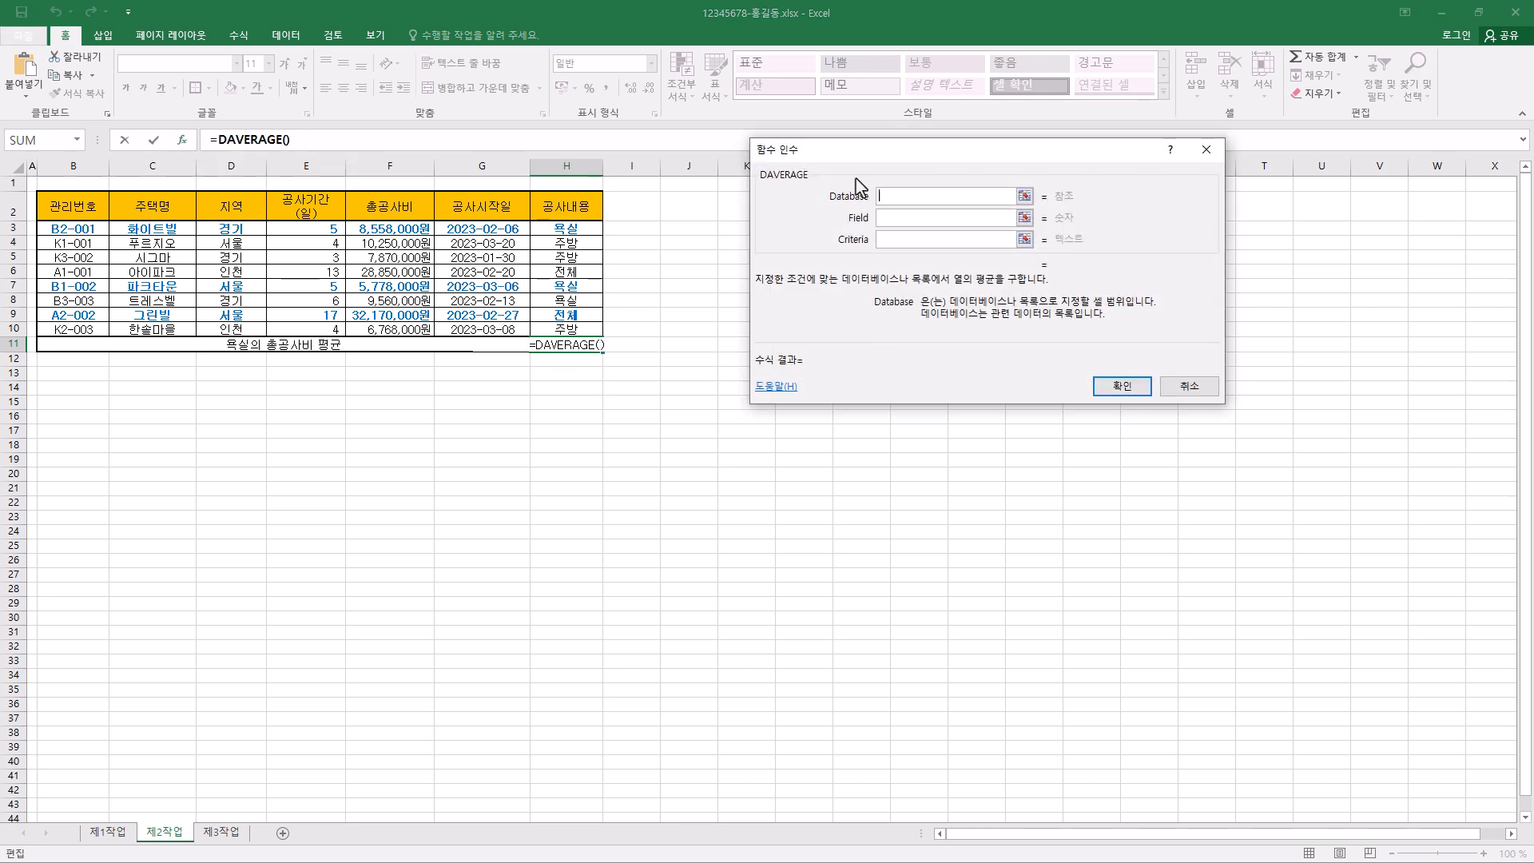
{"action": "left_click_drag", "start_coordinate": [787, 170], "coordinate": [754, 174]}
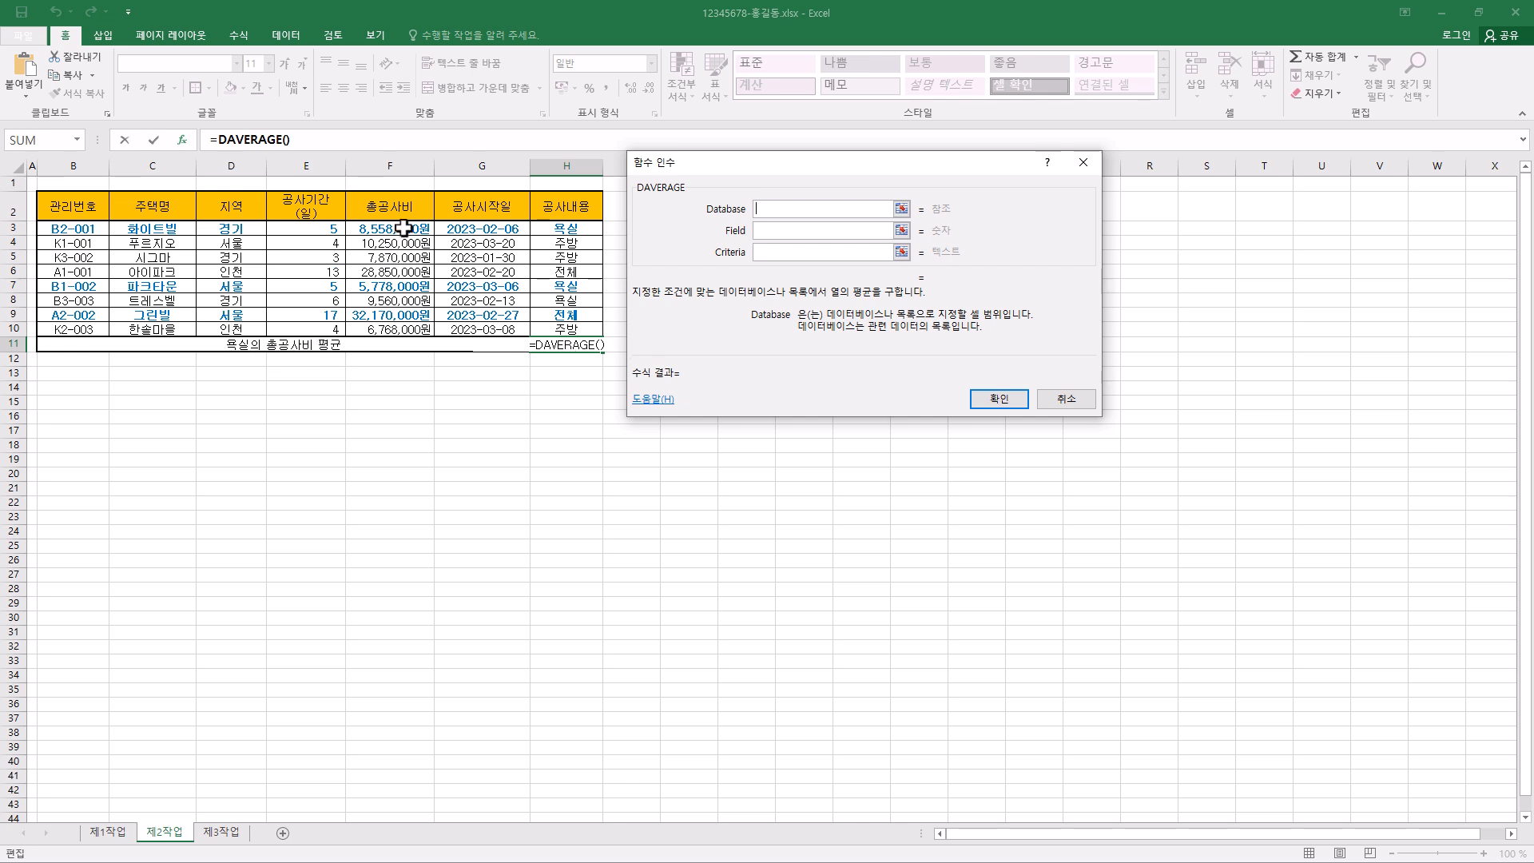
{"action": "left_click_drag", "start_coordinate": [404, 229], "coordinate": [394, 330]}
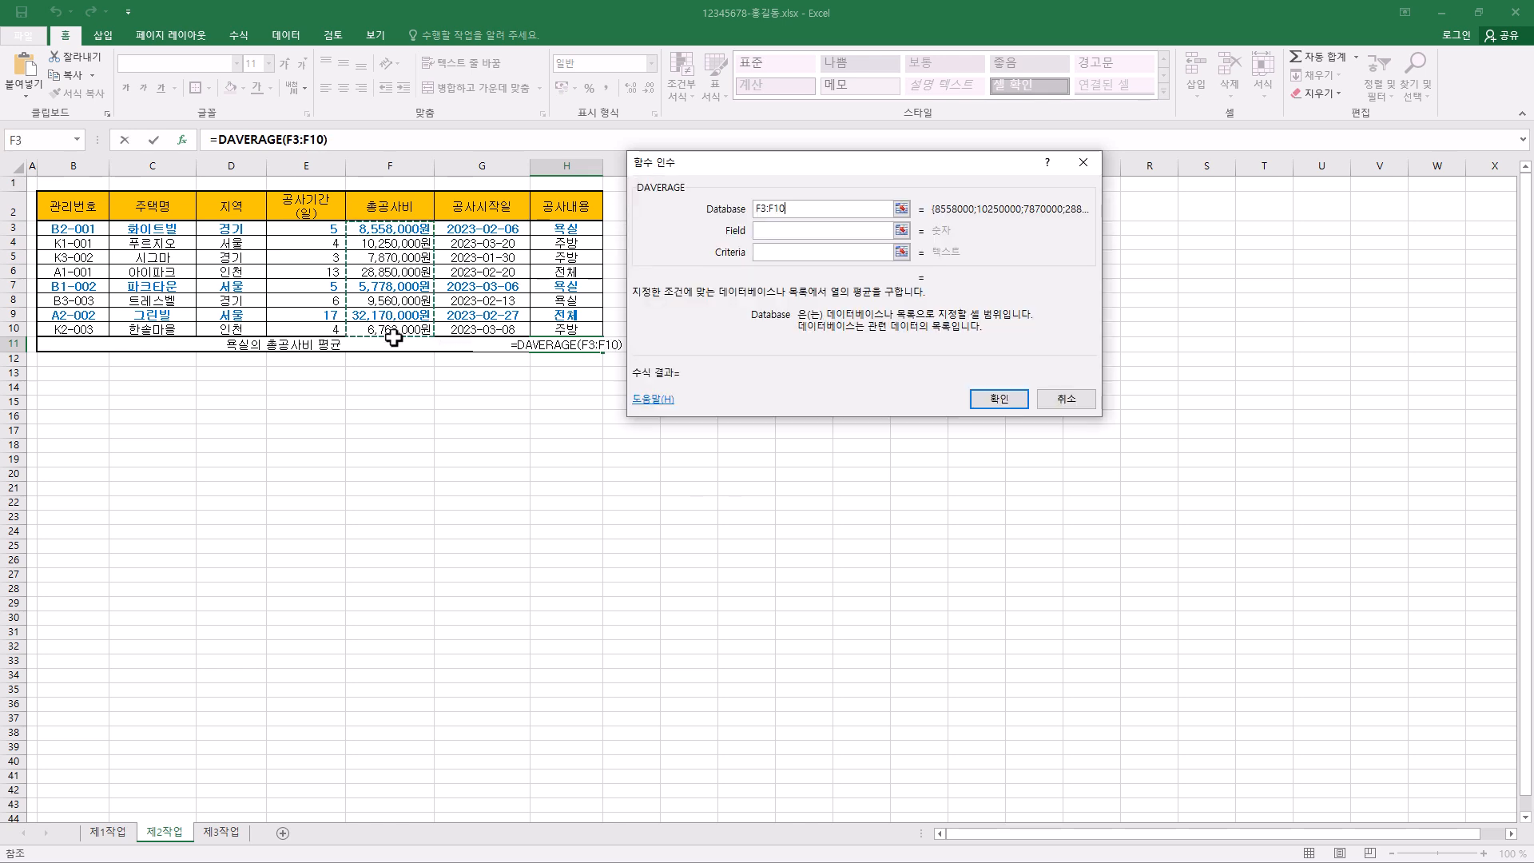
{"action": "left_click", "coordinate": [395, 206]}
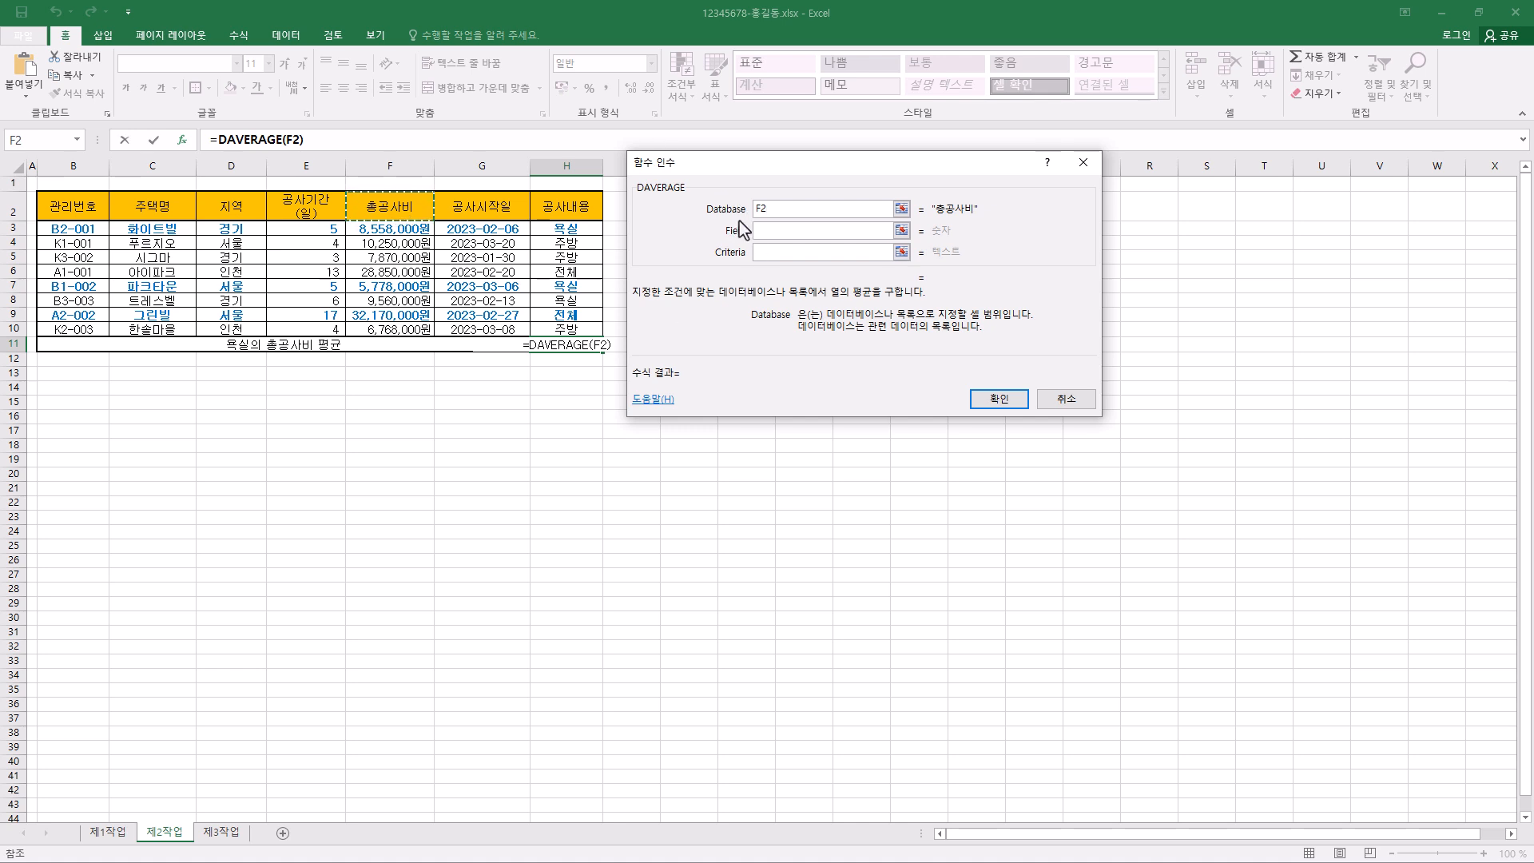
{"action": "left_click_drag", "start_coordinate": [410, 205], "coordinate": [408, 324]}
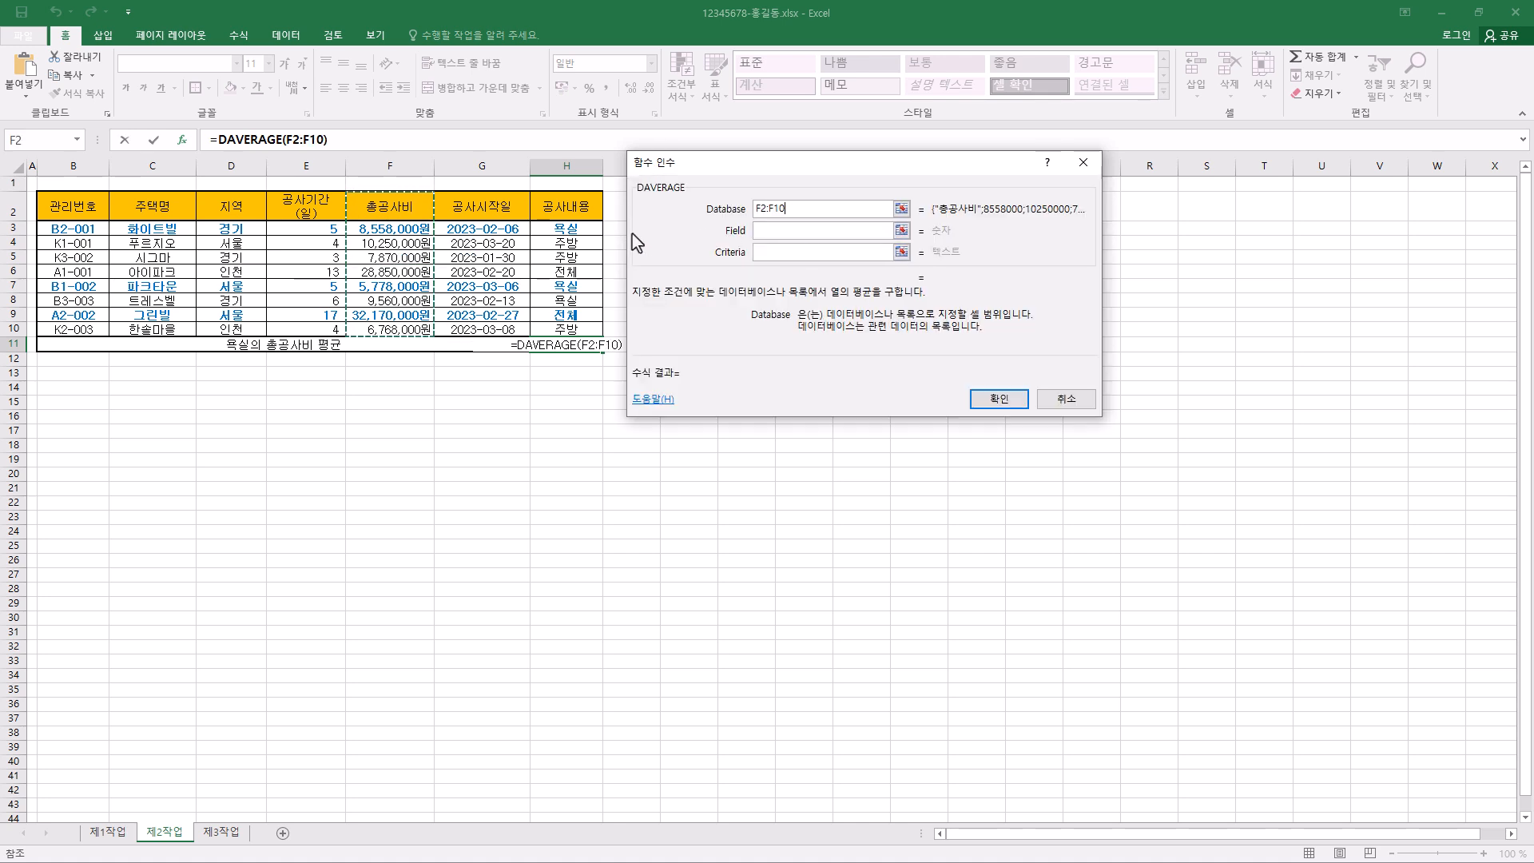
- Complete the DAVERAGE formula with Database B2:H10, Field 5 and Criteria H2:H3
{"action": "left_click", "coordinate": [72, 208]}
{"action": "left_click_drag", "start_coordinate": [72, 208], "coordinate": [565, 330]}
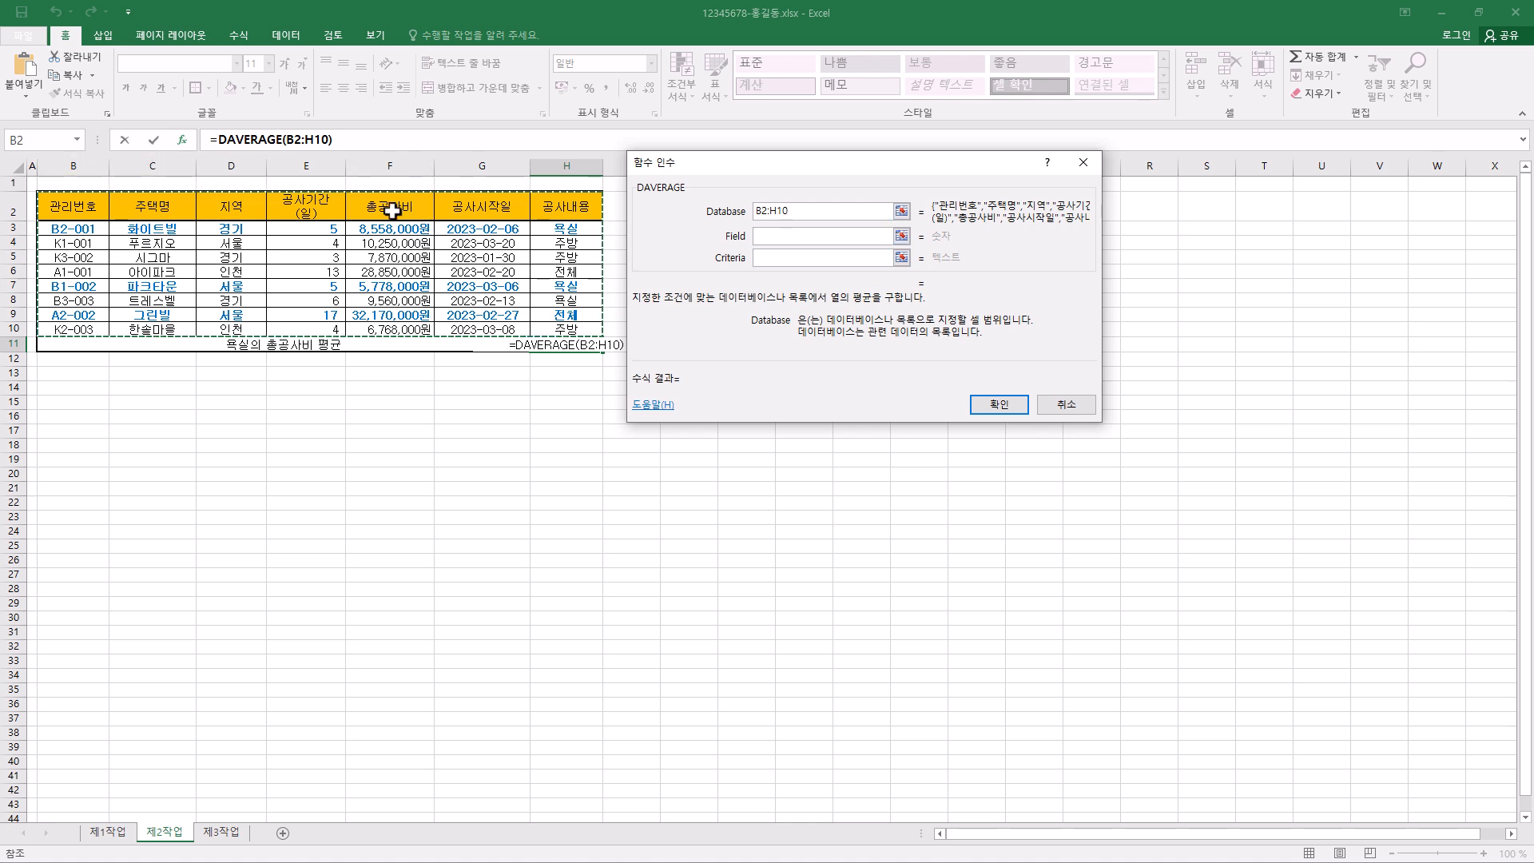
{"action": "left_click", "coordinate": [764, 236]}
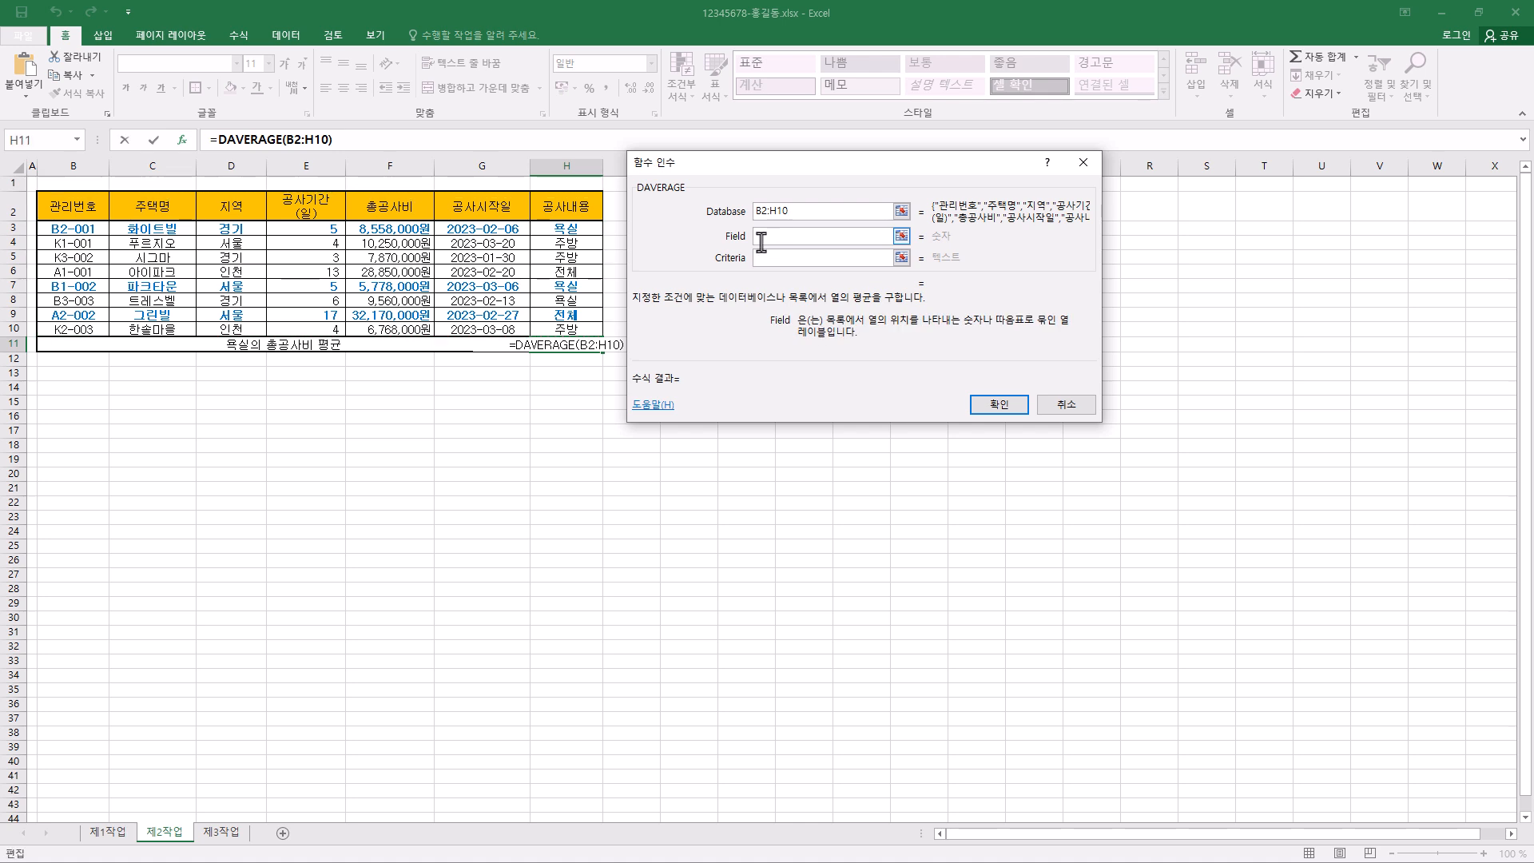
{"action": "type", "text": "5"}
{"action": "left_click", "coordinate": [761, 258]}
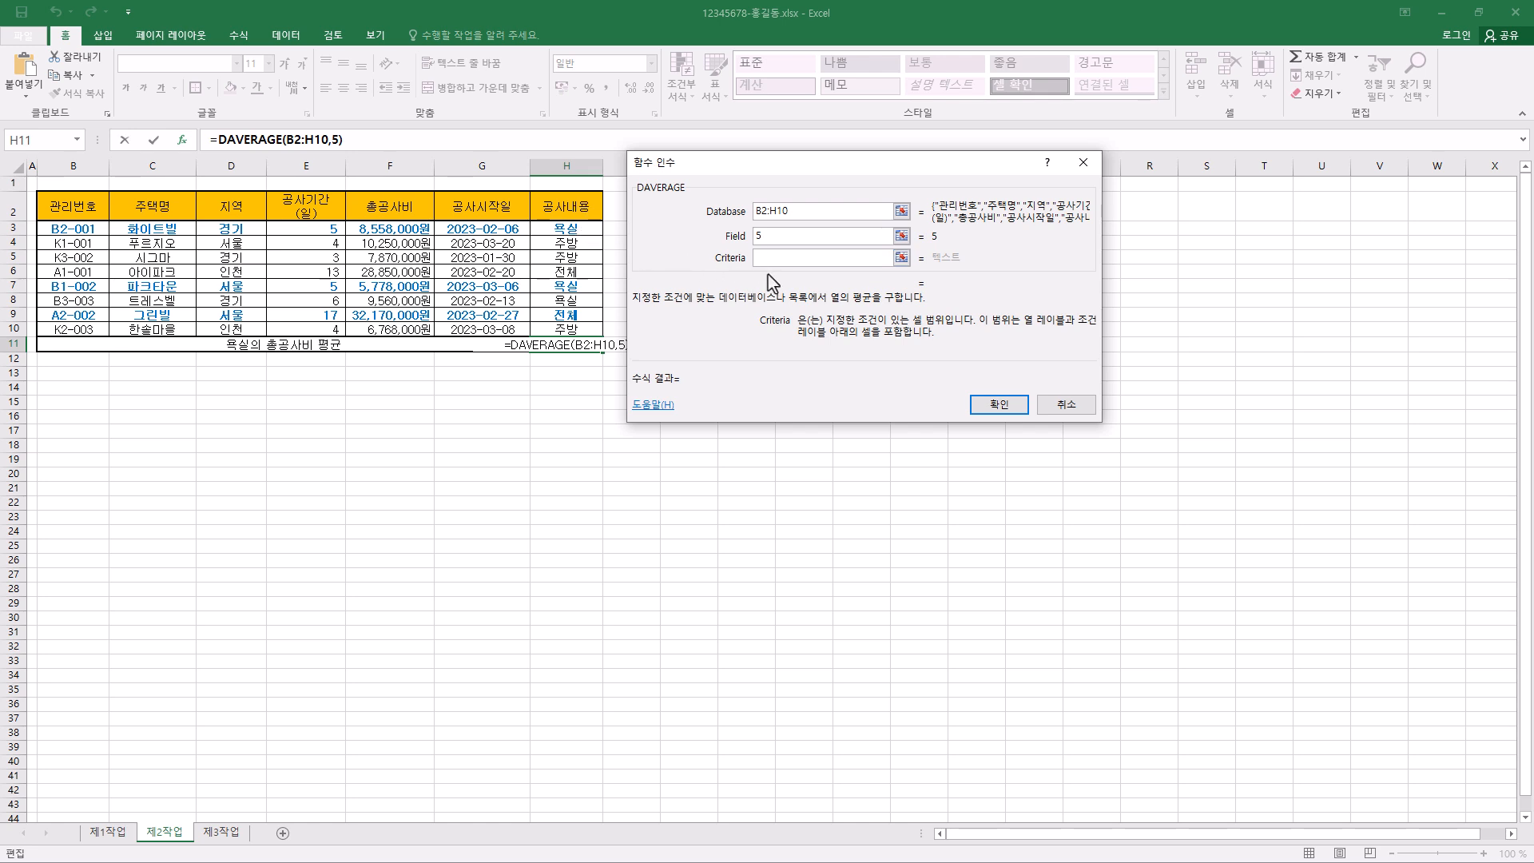
{"action": "left_click_drag", "start_coordinate": [577, 209], "coordinate": [573, 230]}
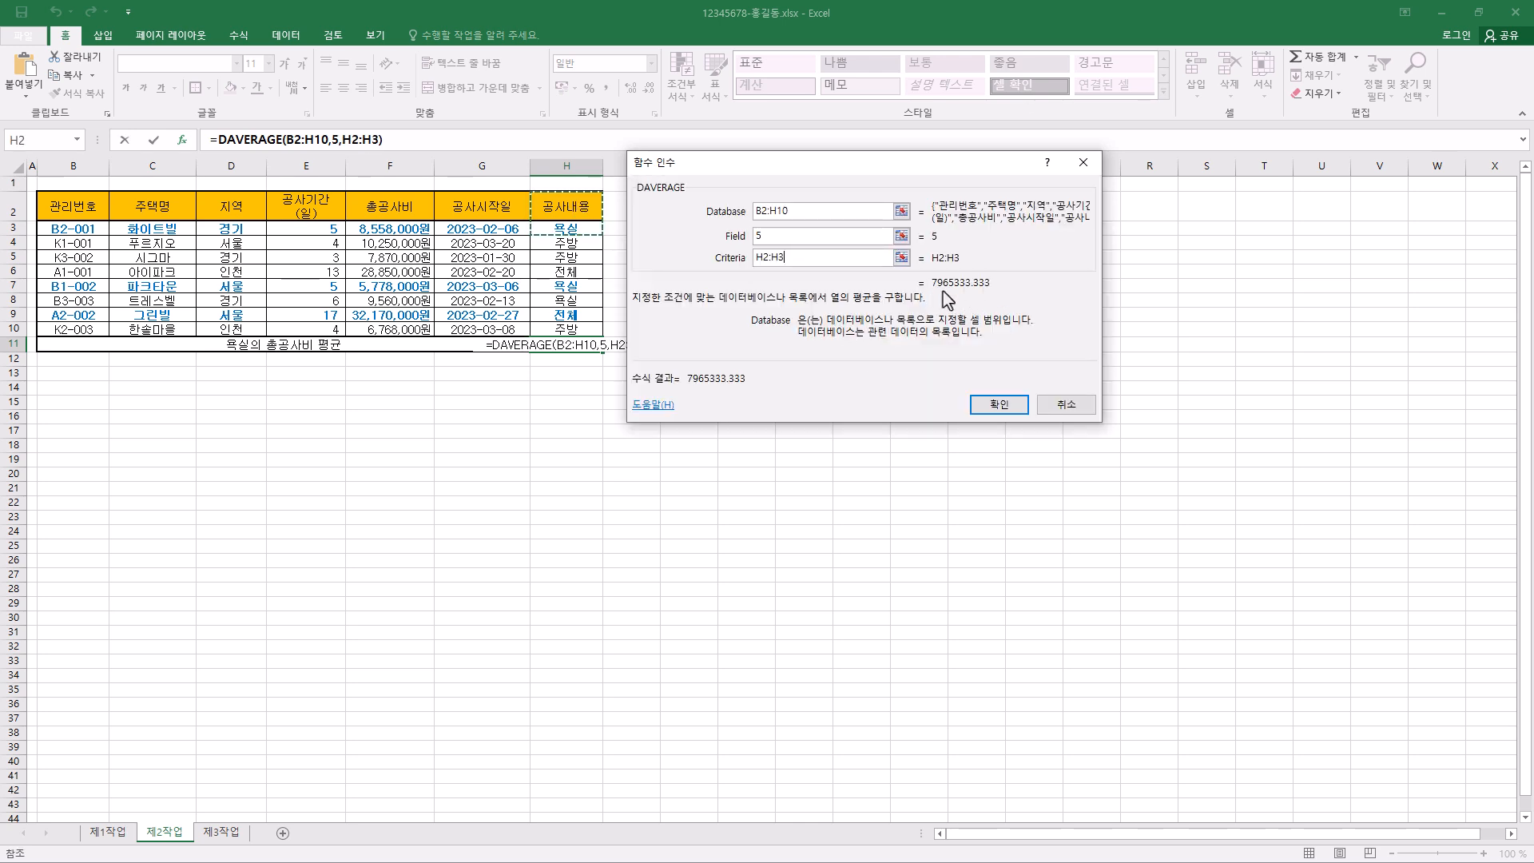
{"action": "left_click", "coordinate": [1015, 406]}
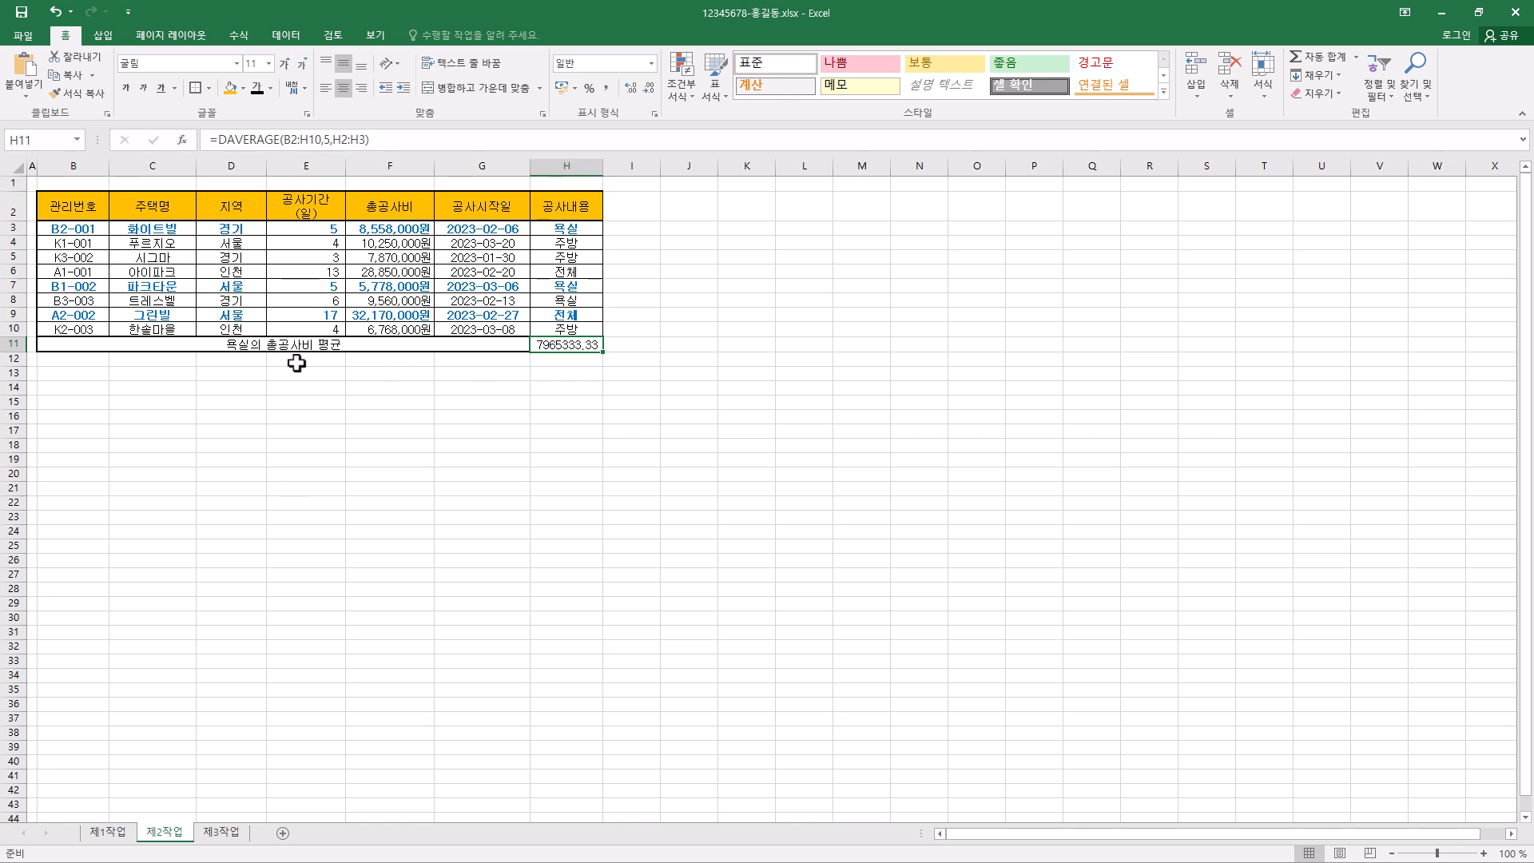
- Format H11 with the accounting (회계) number format and no currency symbol (없음)
{"action": "key", "text": "ctrl+1"}
{"action": "left_click", "coordinate": [692, 195]}
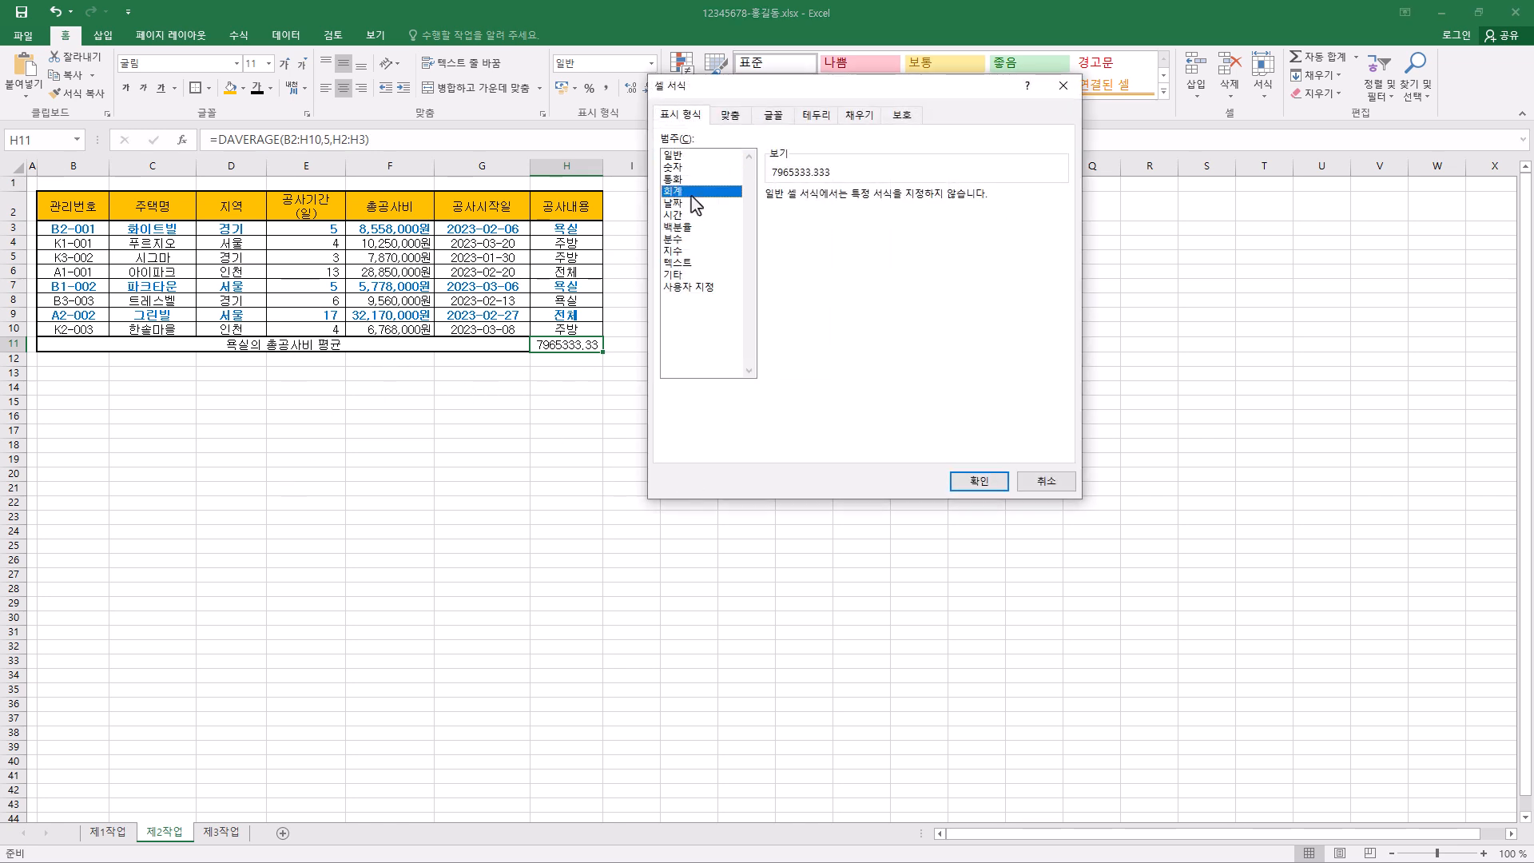
{"action": "left_click", "coordinate": [851, 224]}
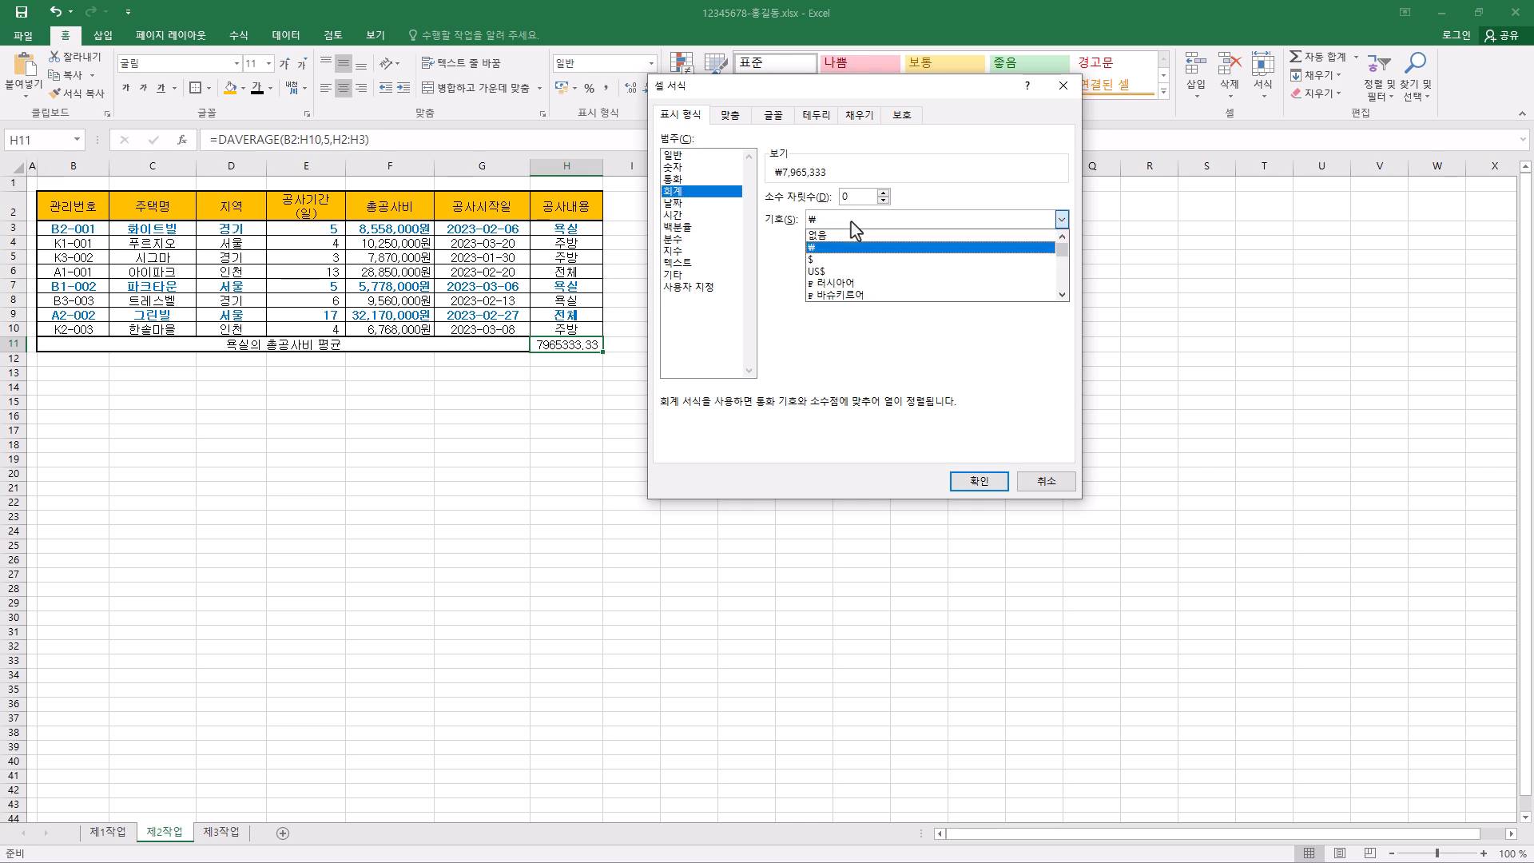
{"action": "left_click", "coordinate": [849, 244]}
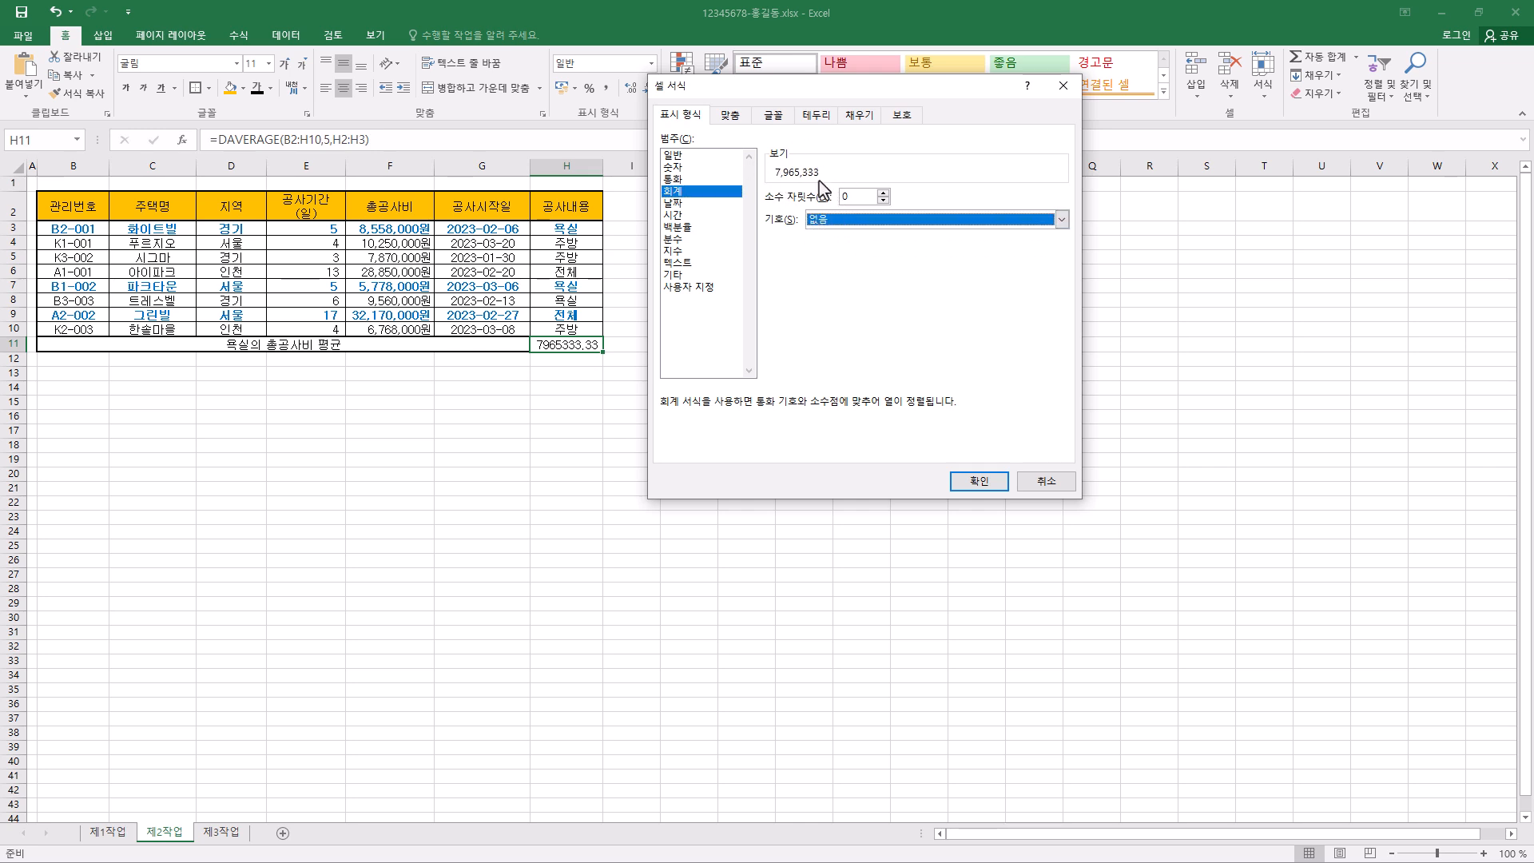
{"action": "left_click", "coordinate": [980, 482]}
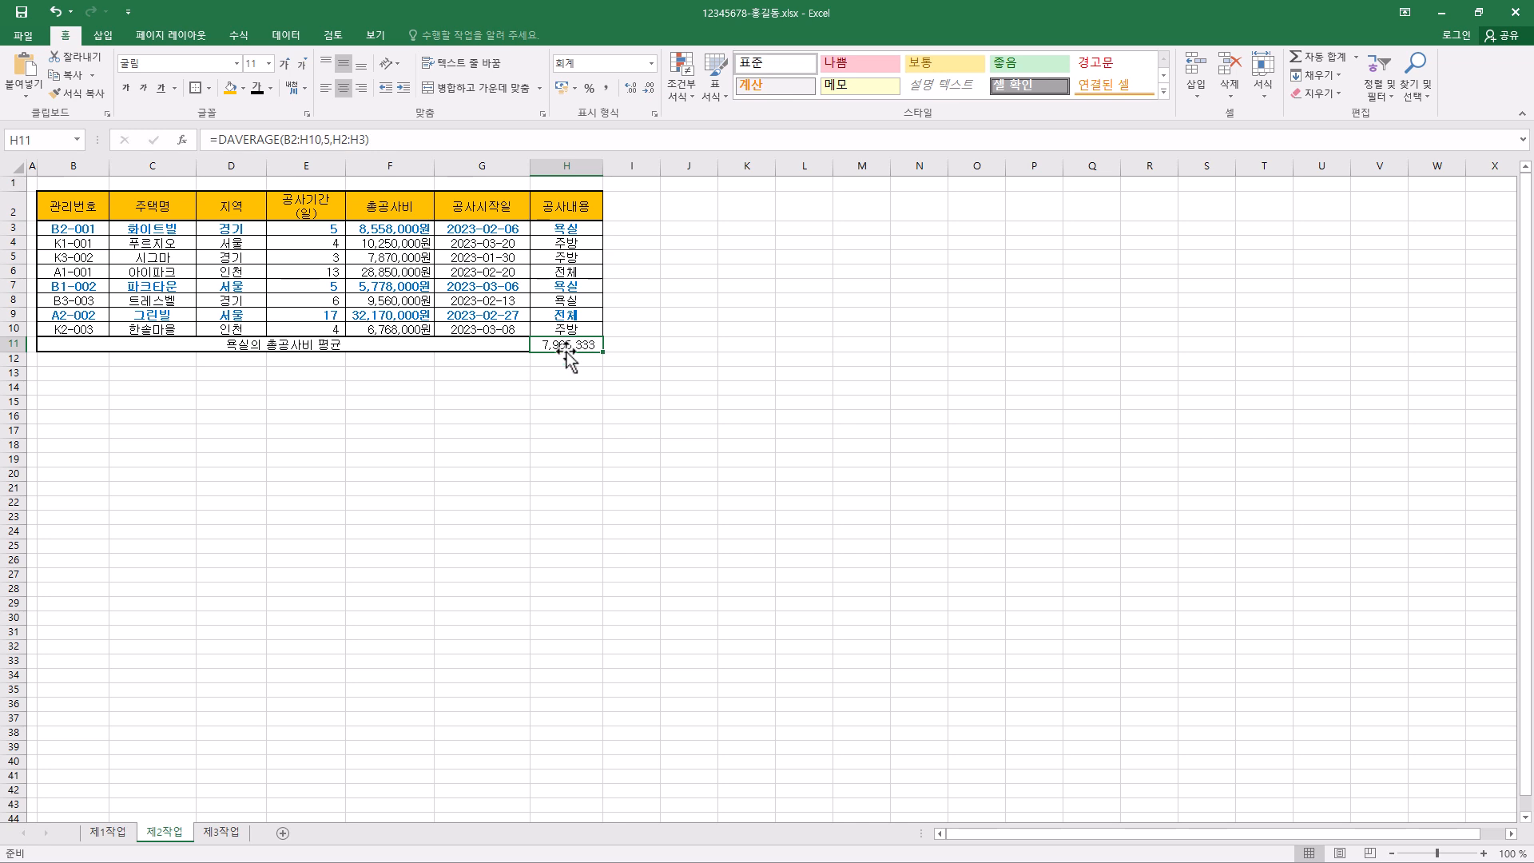
- Run Goal Seek (목표값 찾기) on H11 with target value 8000000 by changing cell F3, and keep the solution
{"action": "left_click", "coordinate": [291, 36]}
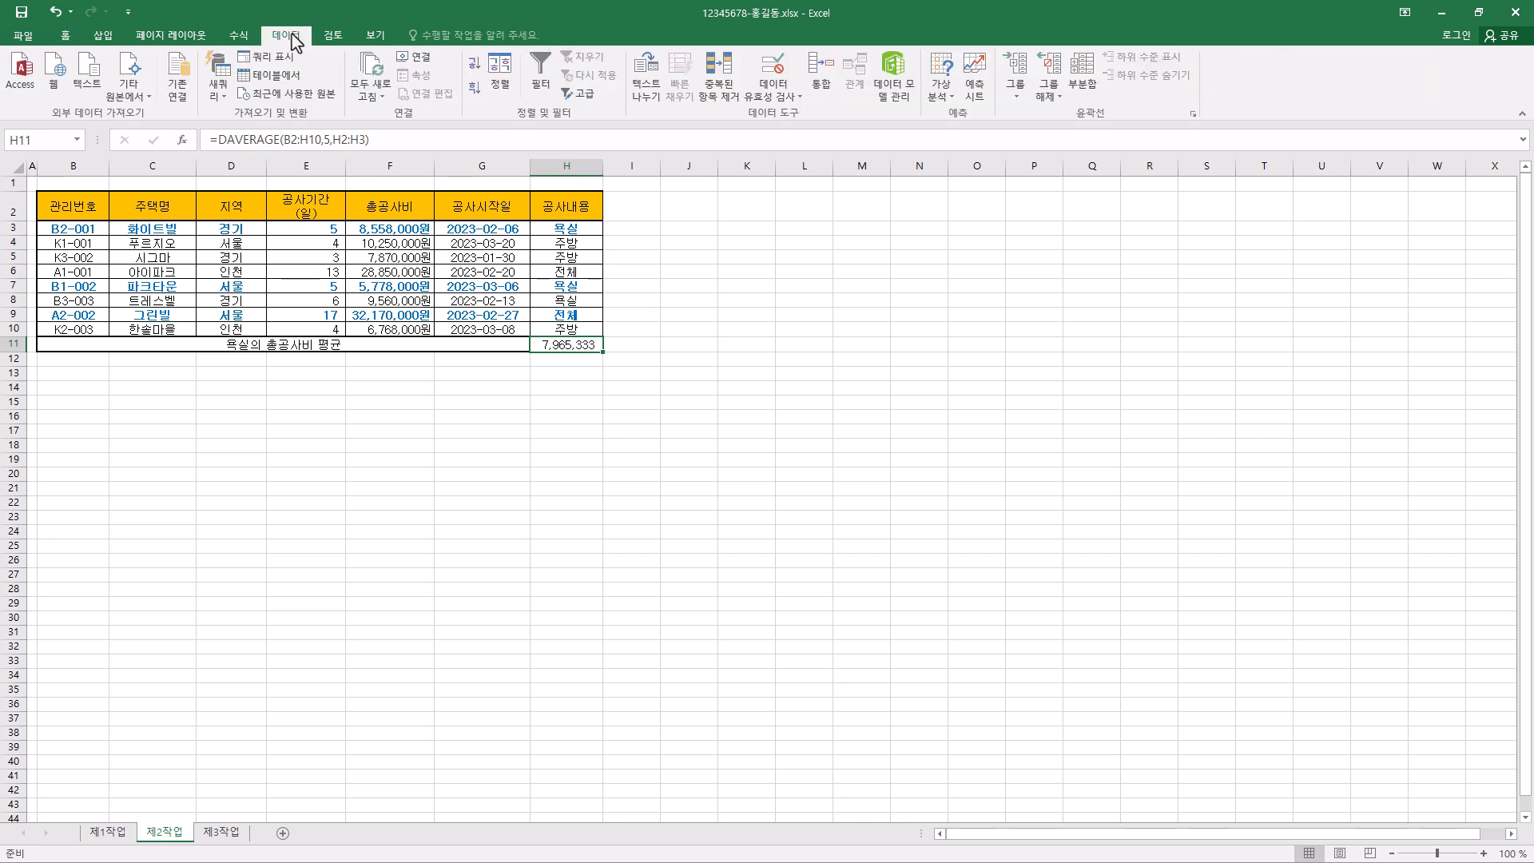
{"action": "left_click", "coordinate": [957, 102]}
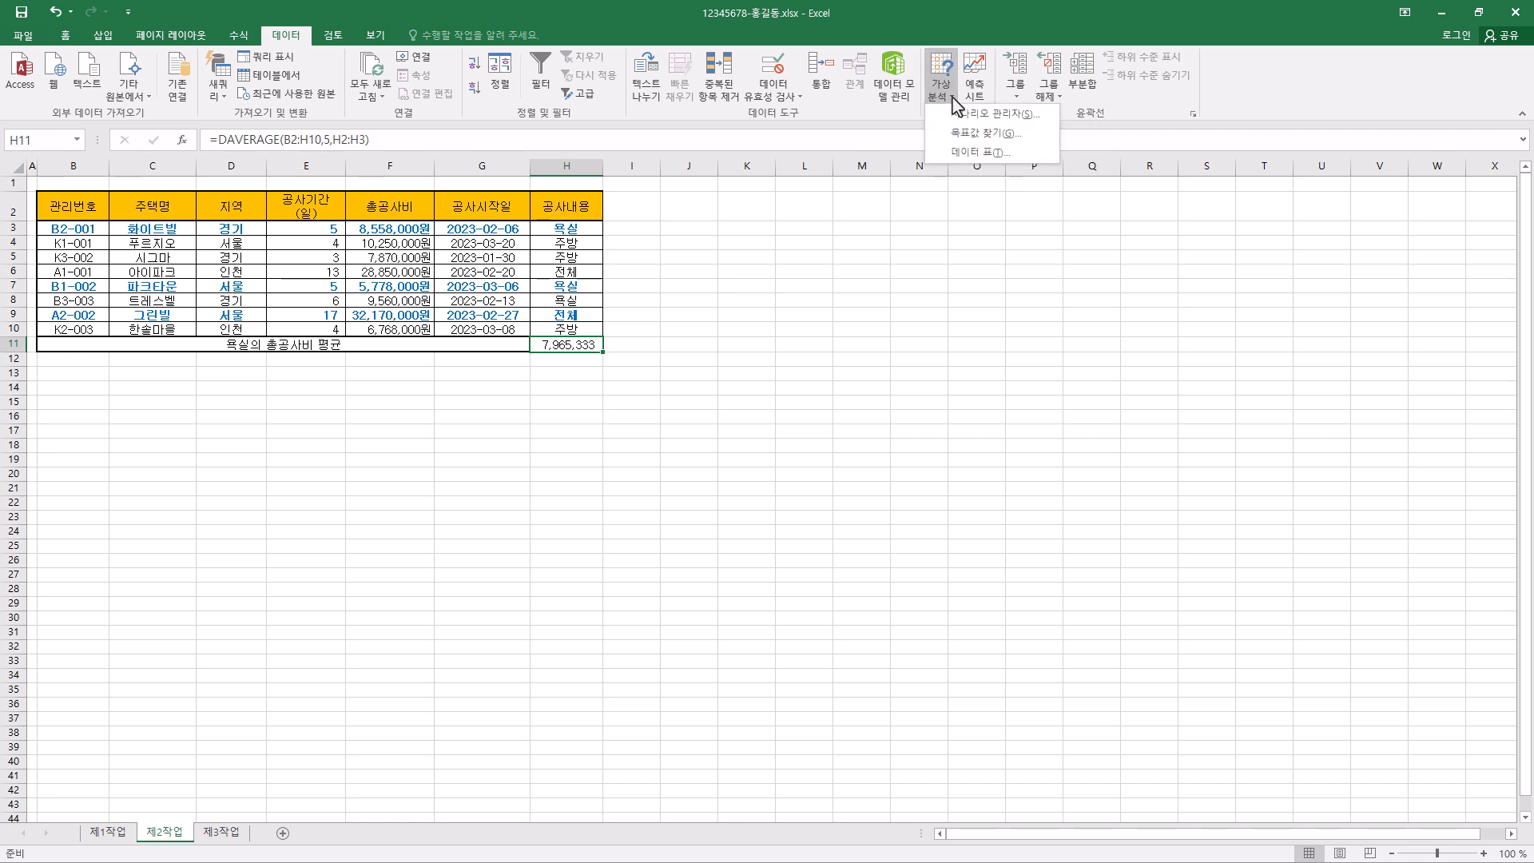
{"action": "left_click", "coordinate": [966, 137]}
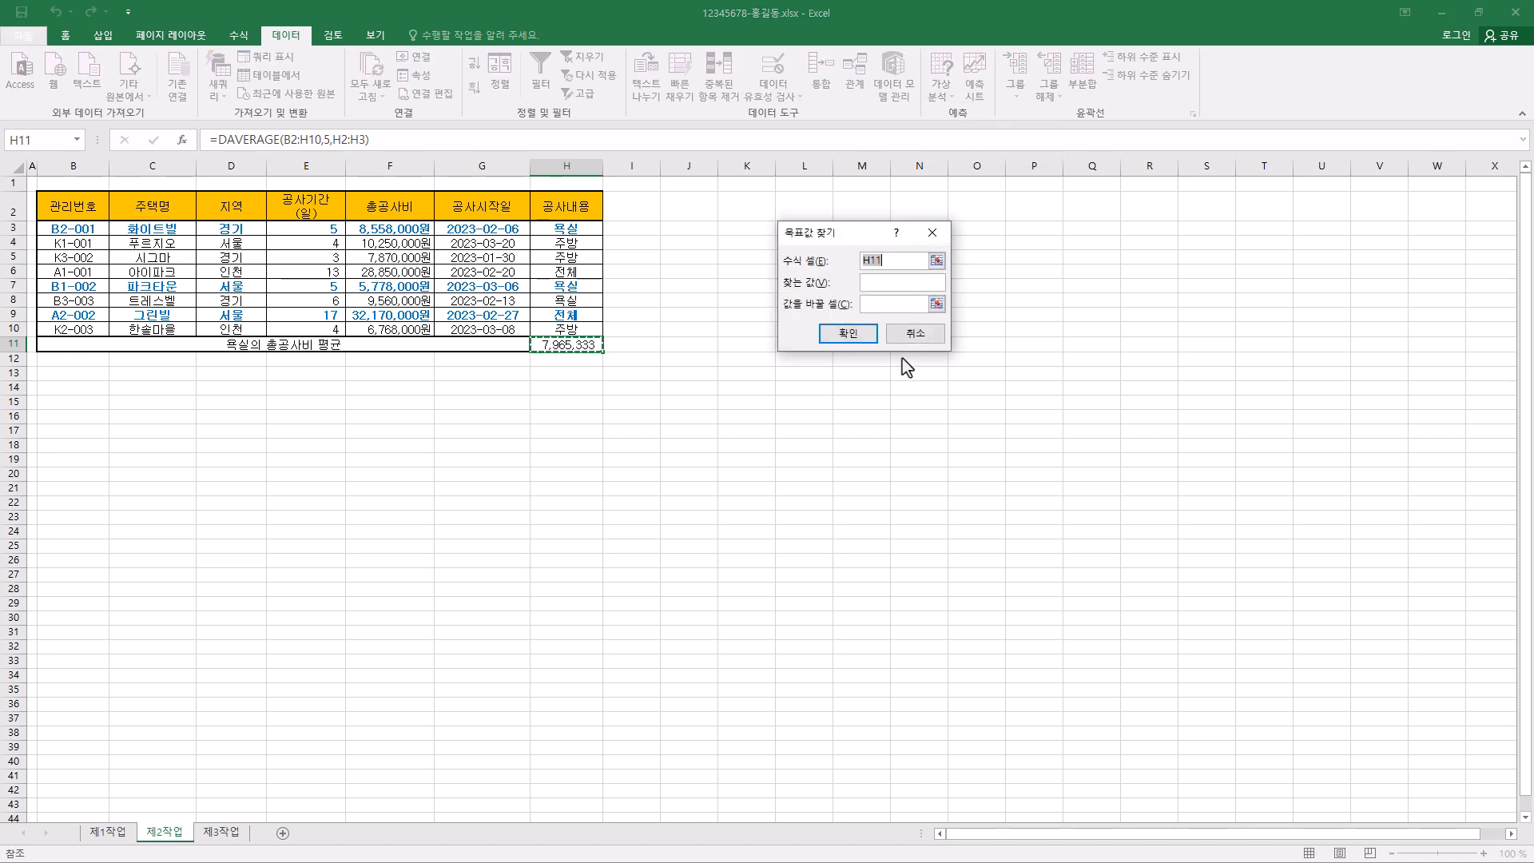
{"action": "left_click_drag", "start_coordinate": [868, 233], "coordinate": [757, 232]}
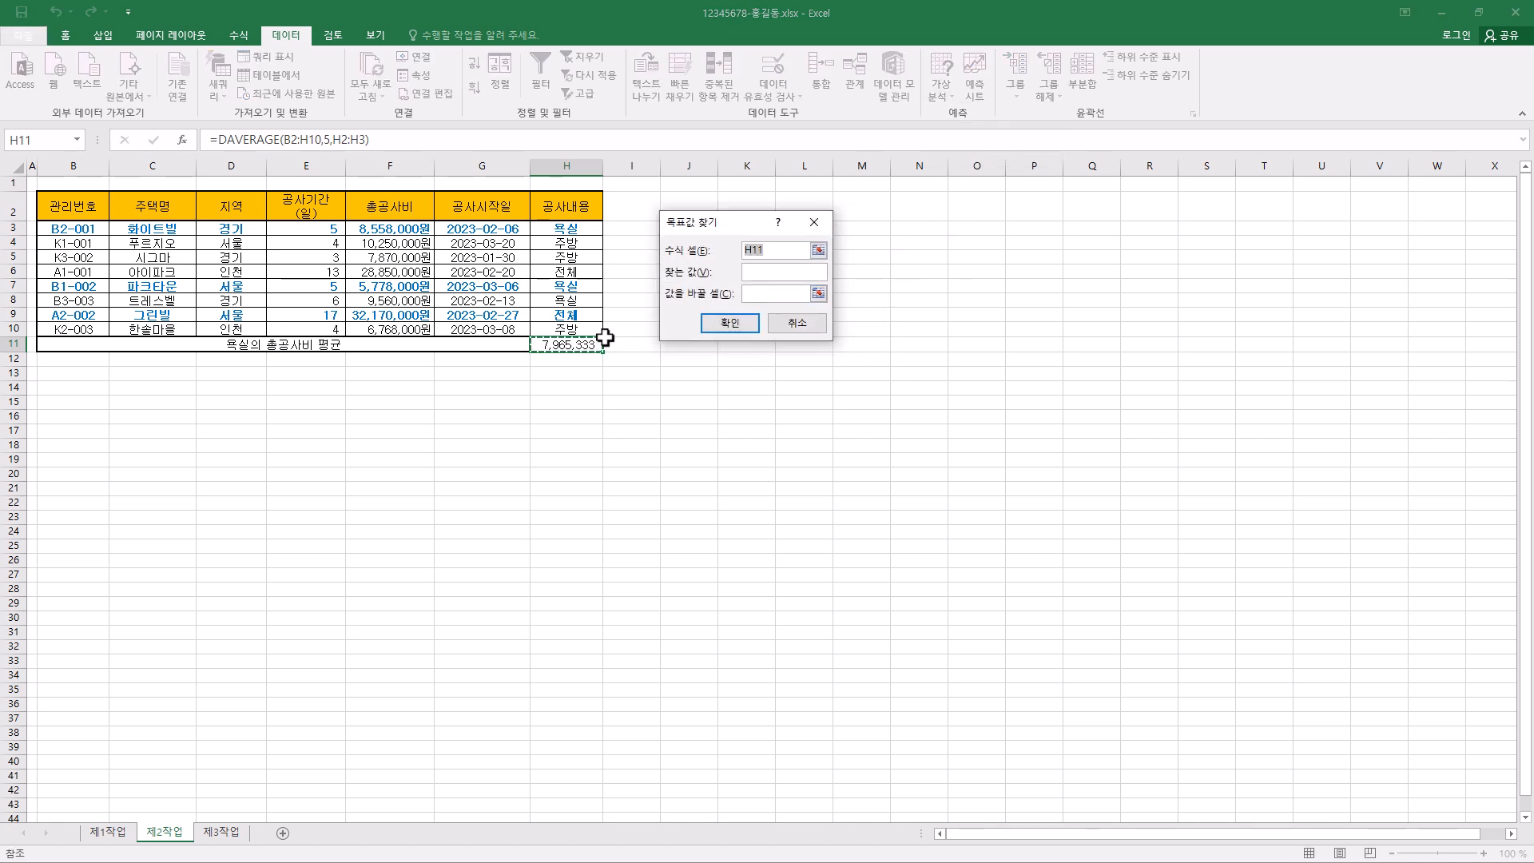
{"action": "left_click", "coordinate": [782, 272]}
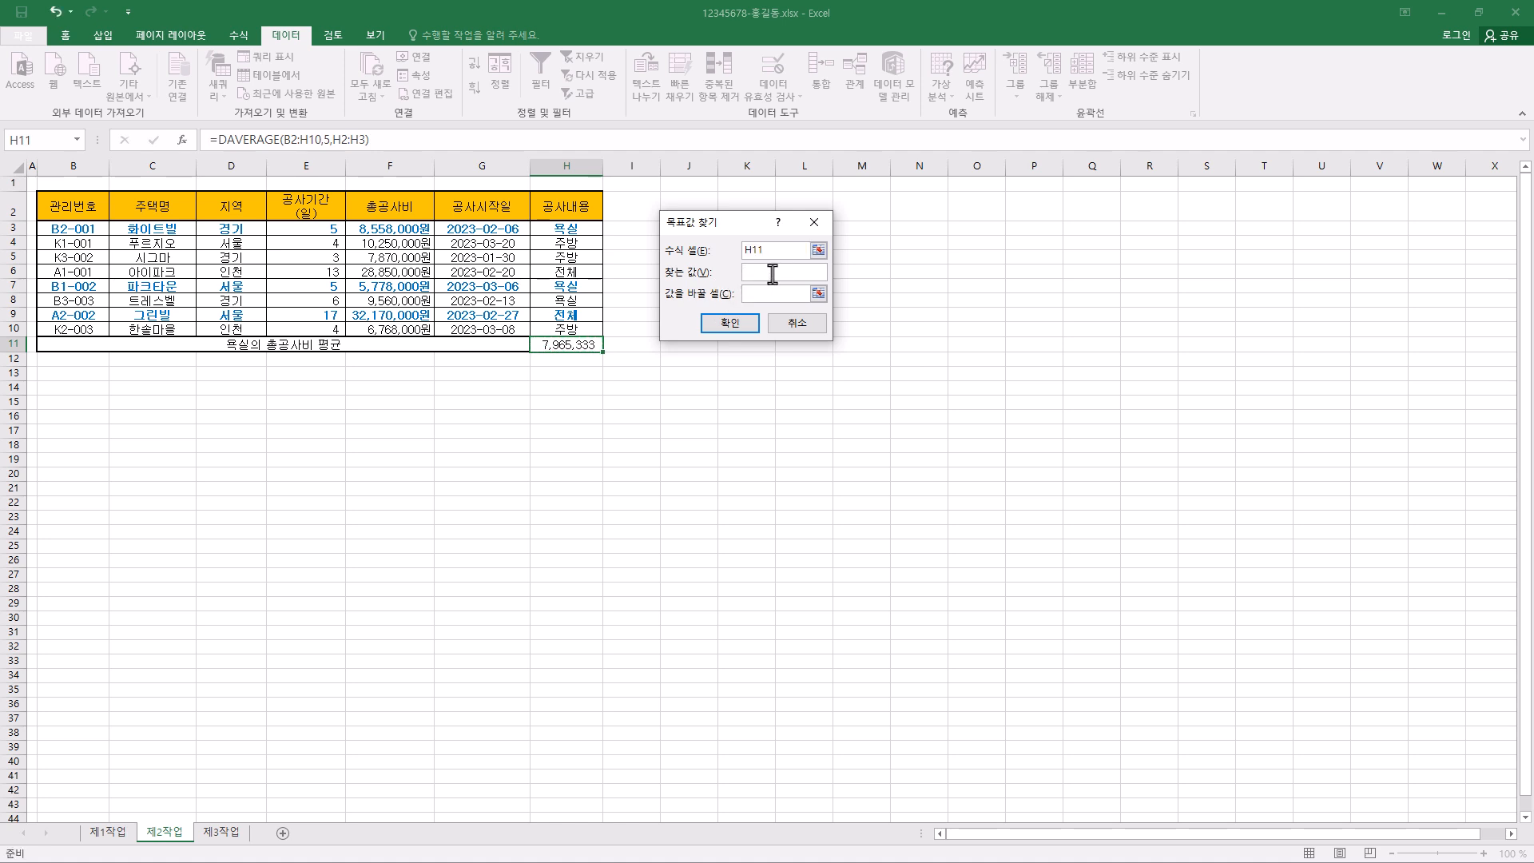
{"action": "type", "text": "8000000"}
{"action": "left_click", "coordinate": [756, 294]}
{"action": "left_click", "coordinate": [400, 233]}
{"action": "left_click", "coordinate": [742, 323]}
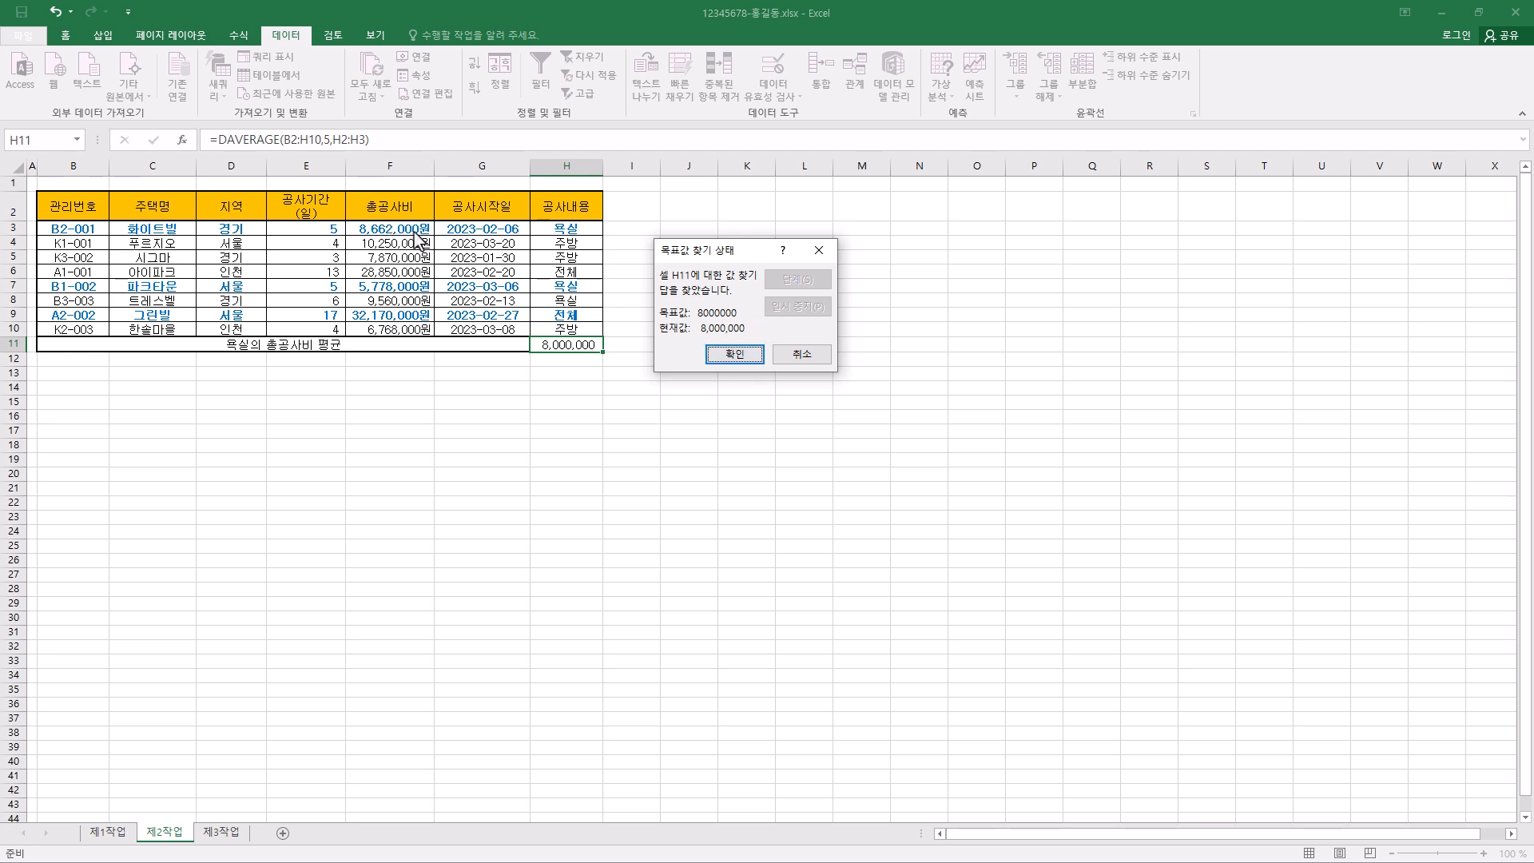
{"action": "left_click", "coordinate": [734, 356]}
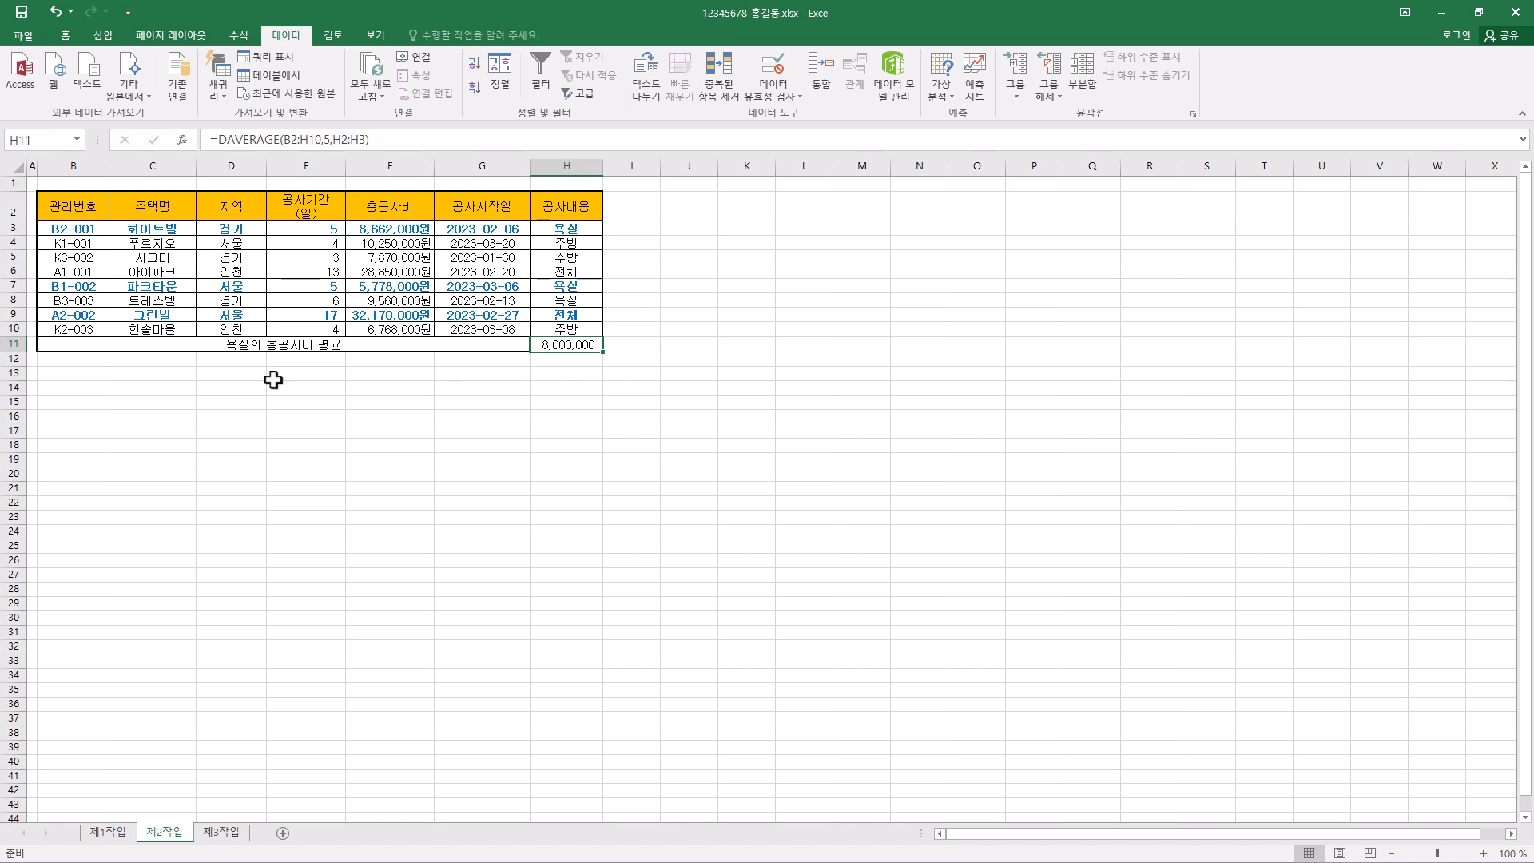
- Copy the 지역 and 공사기간(일) headers from D2:E2 and paste them at B14 as criteria headings
{"action": "left_click", "coordinate": [250, 206]}
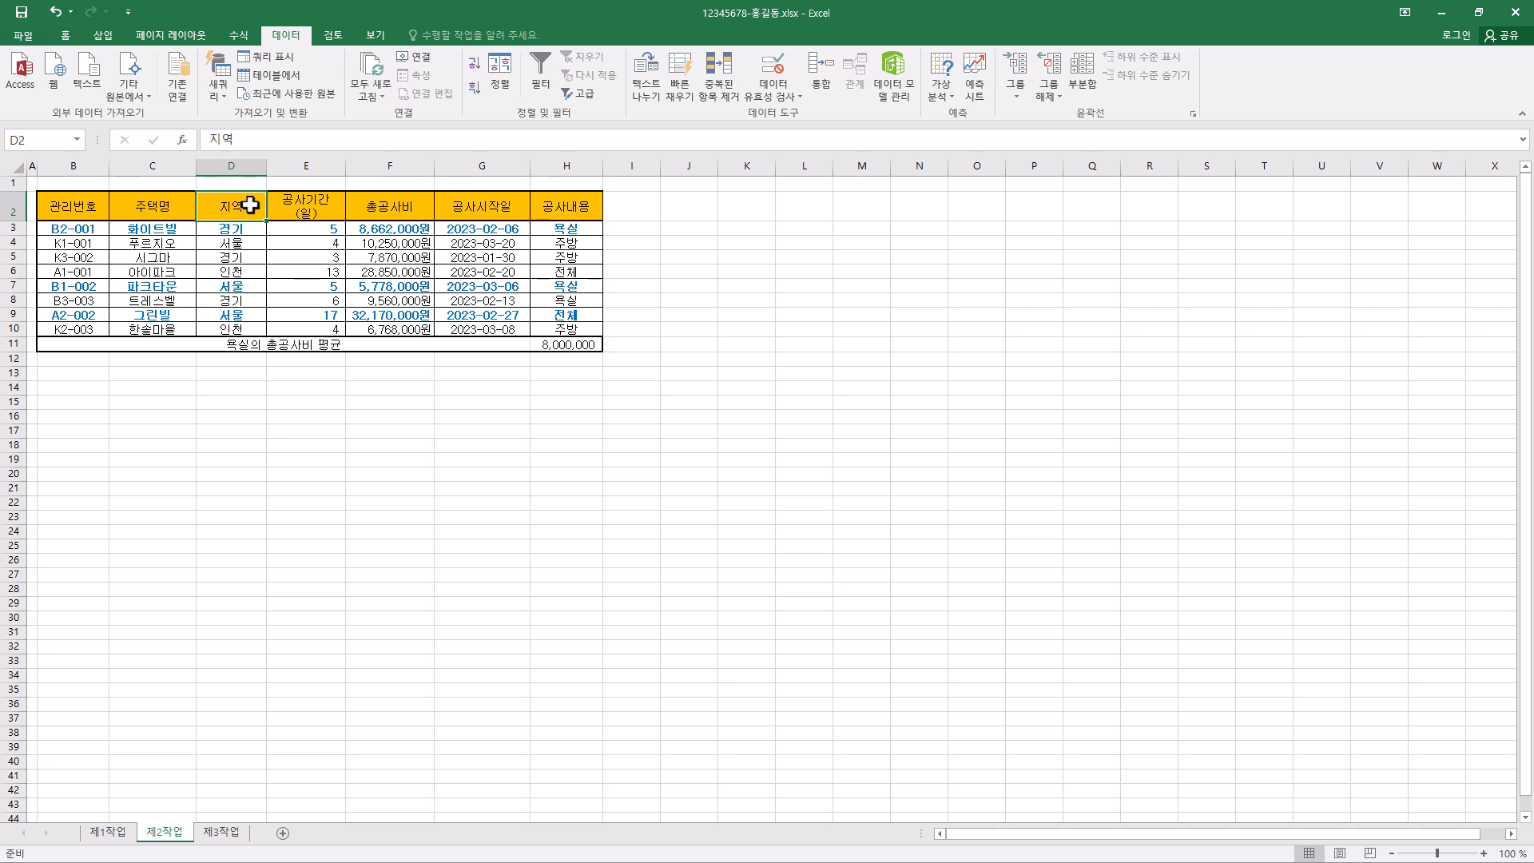
{"action": "left_click", "coordinate": [320, 209], "text": "ctrl"}
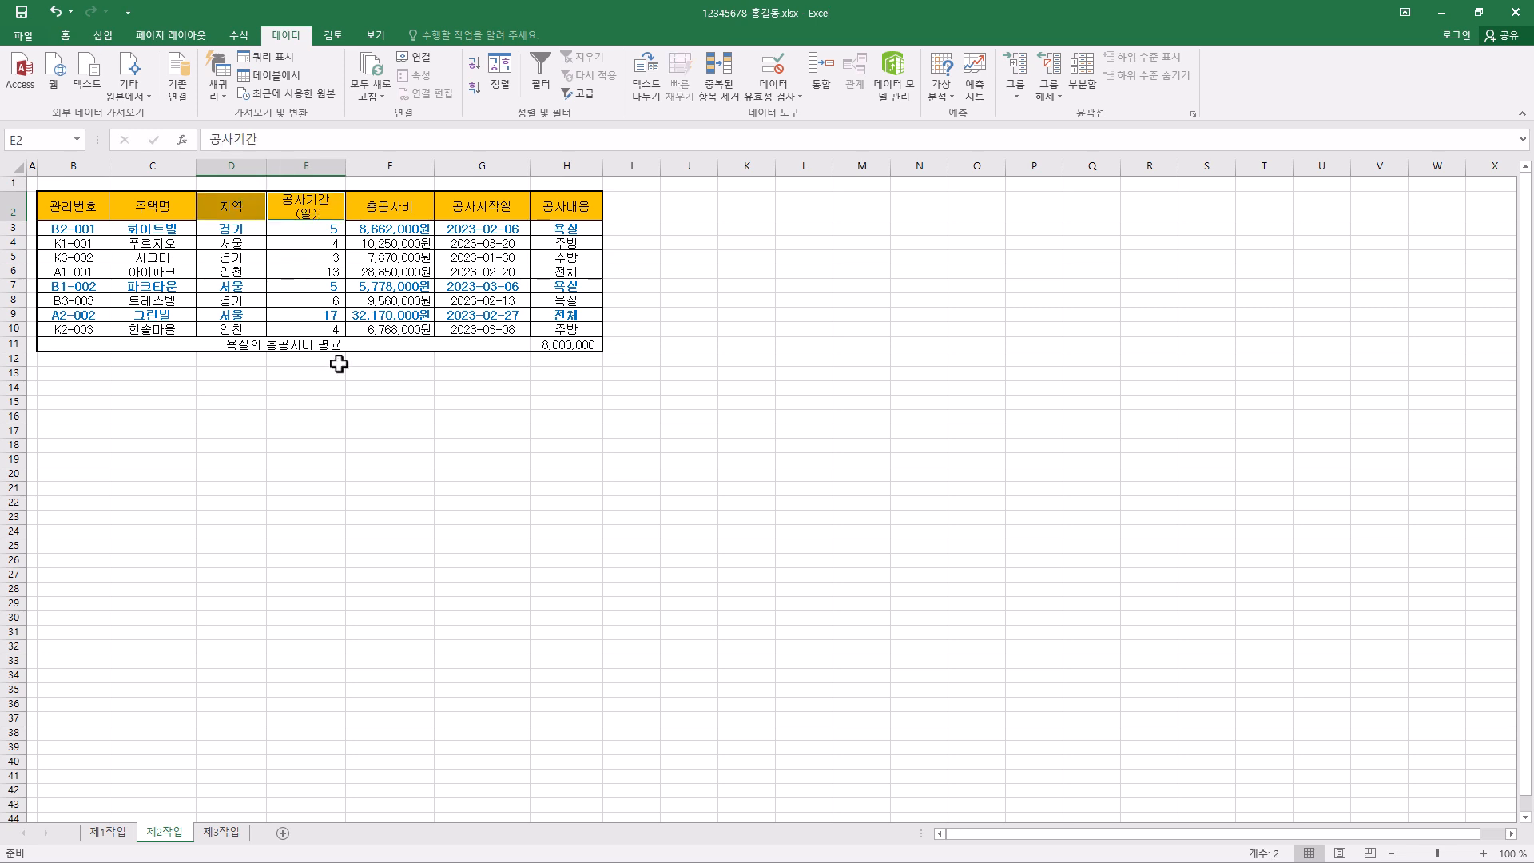
{"action": "left_click_drag", "start_coordinate": [249, 212], "coordinate": [304, 212]}
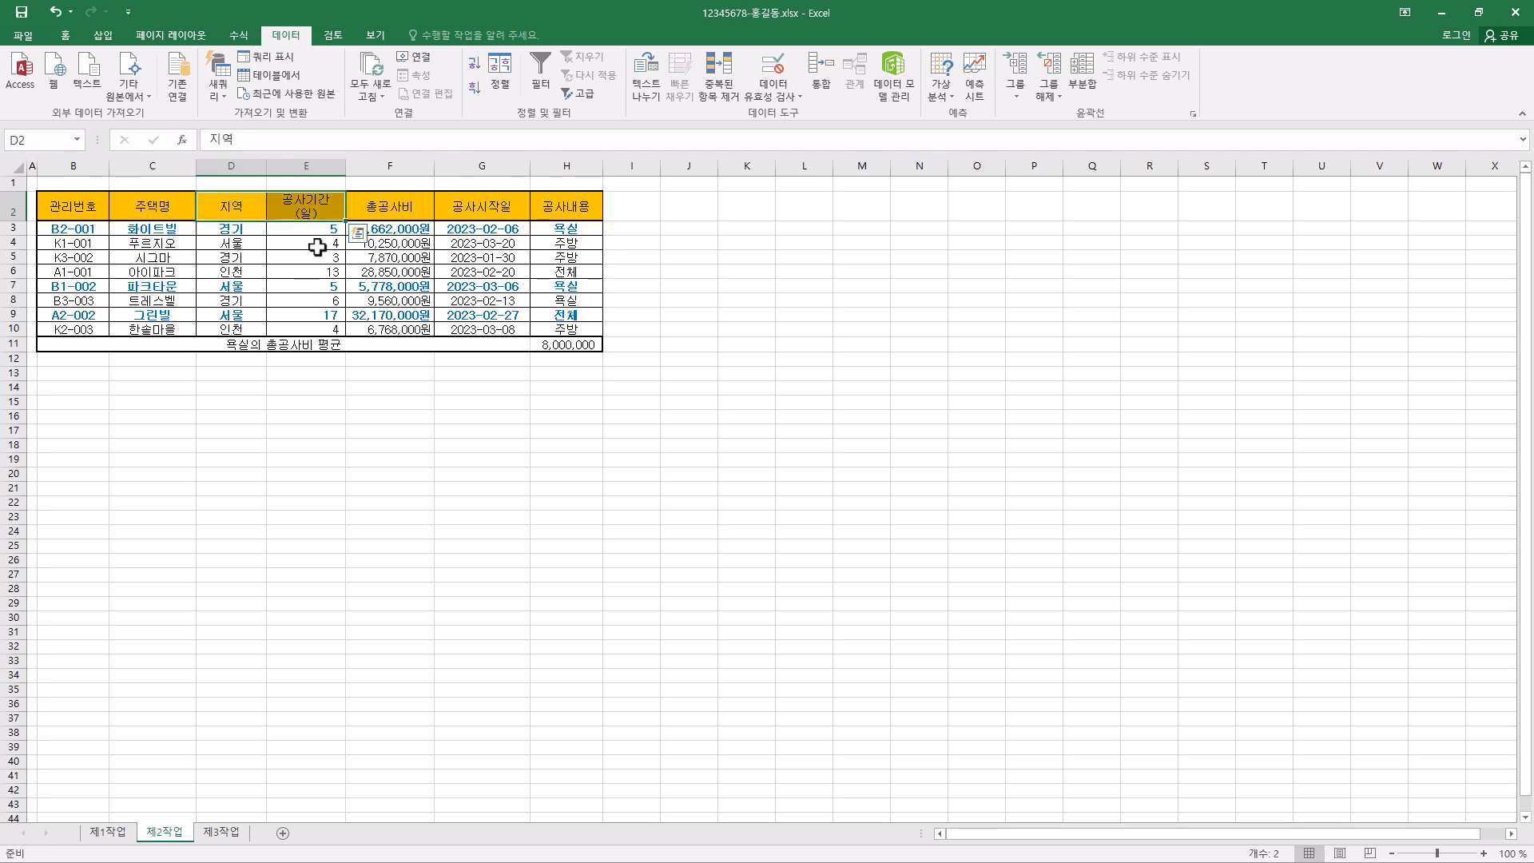
{"action": "key", "text": "ctrl+c"}
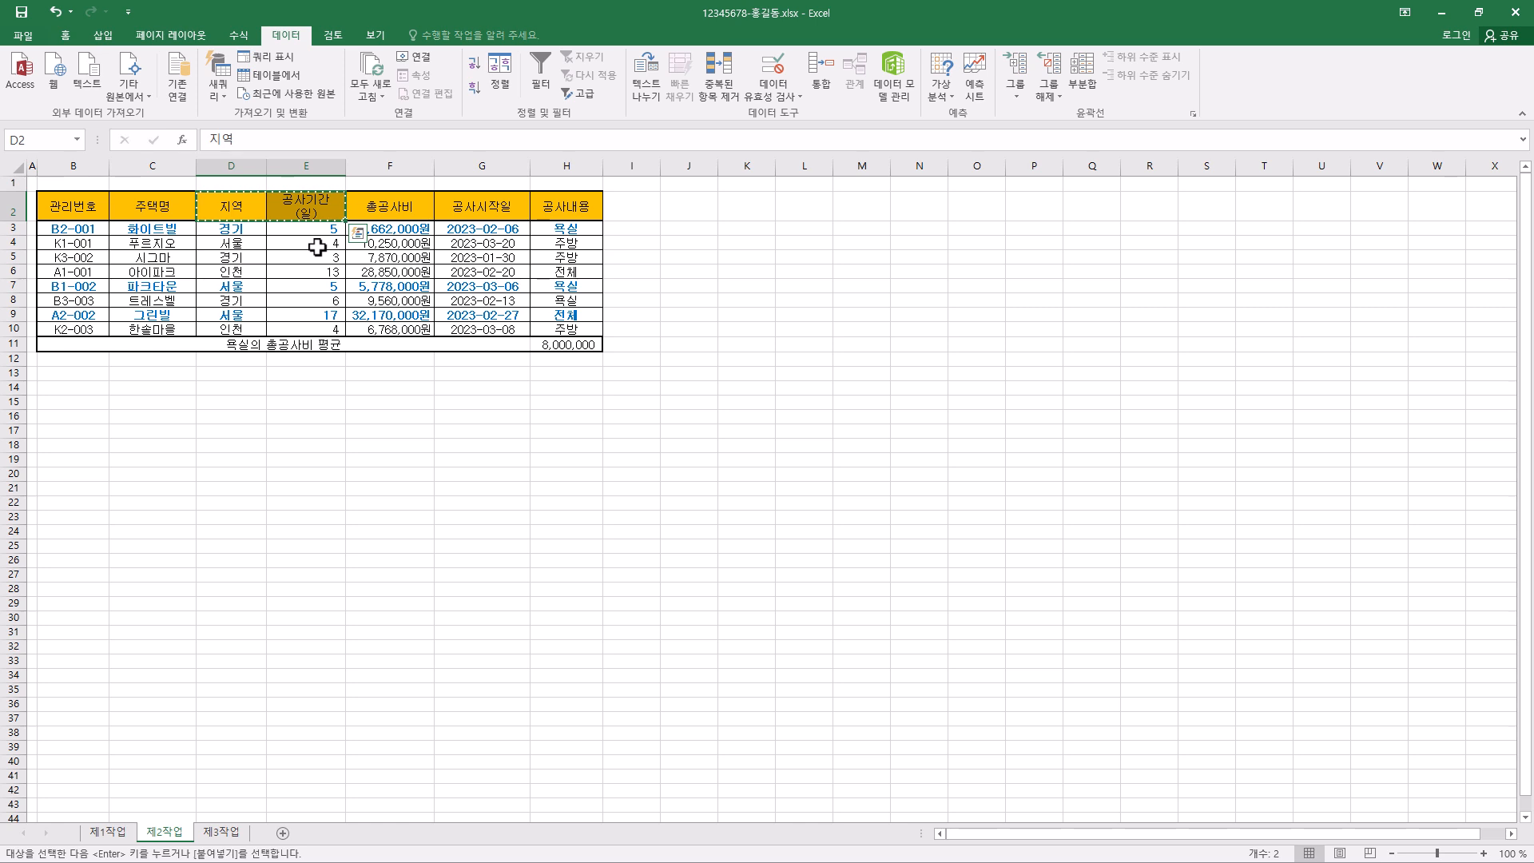
{"action": "left_click", "coordinate": [85, 391]}
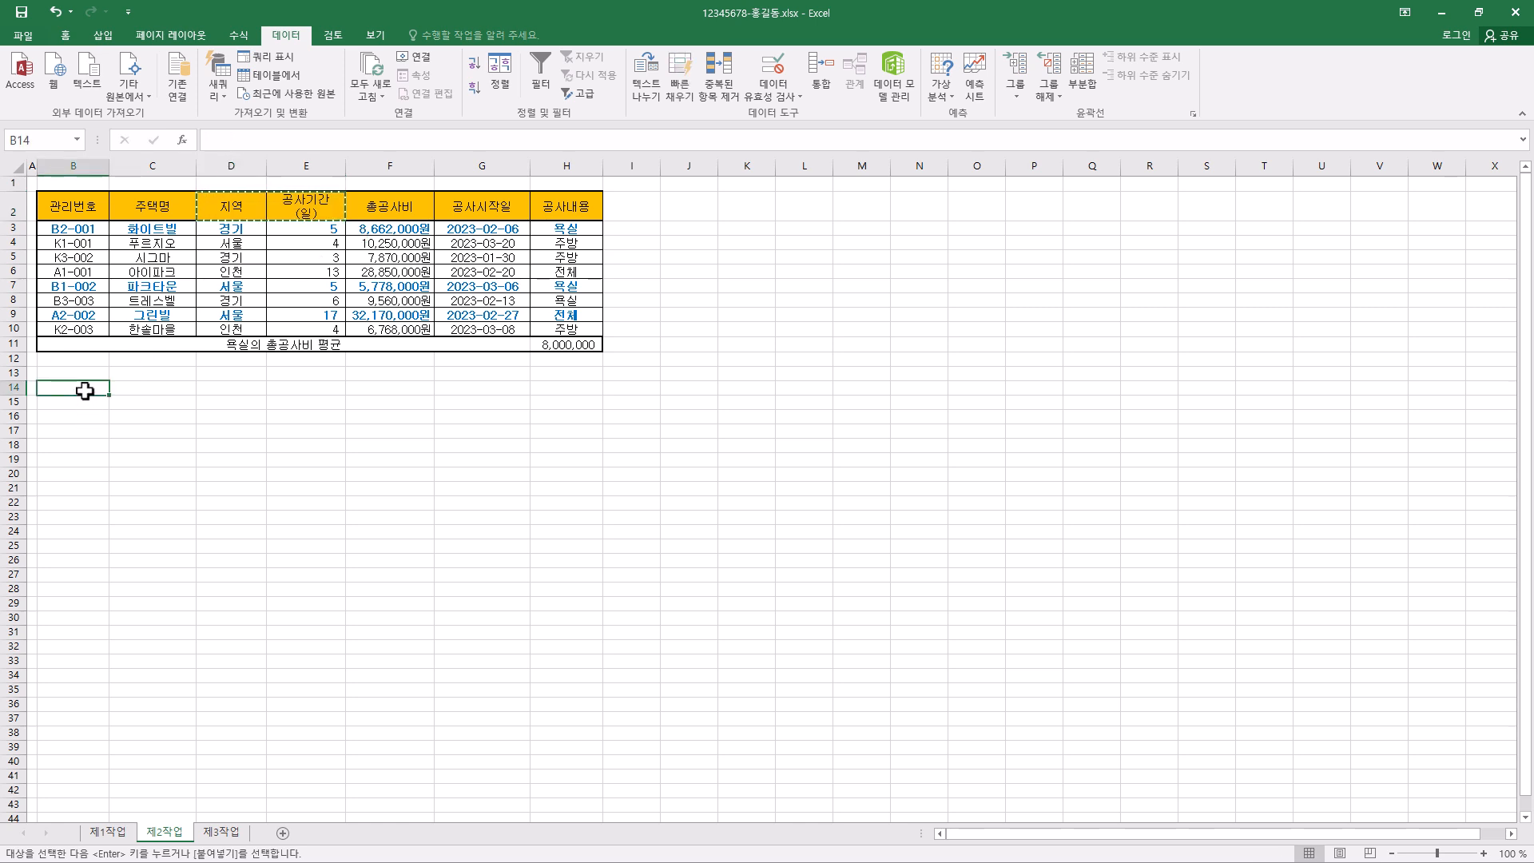
{"action": "key", "text": "ctrl+v"}
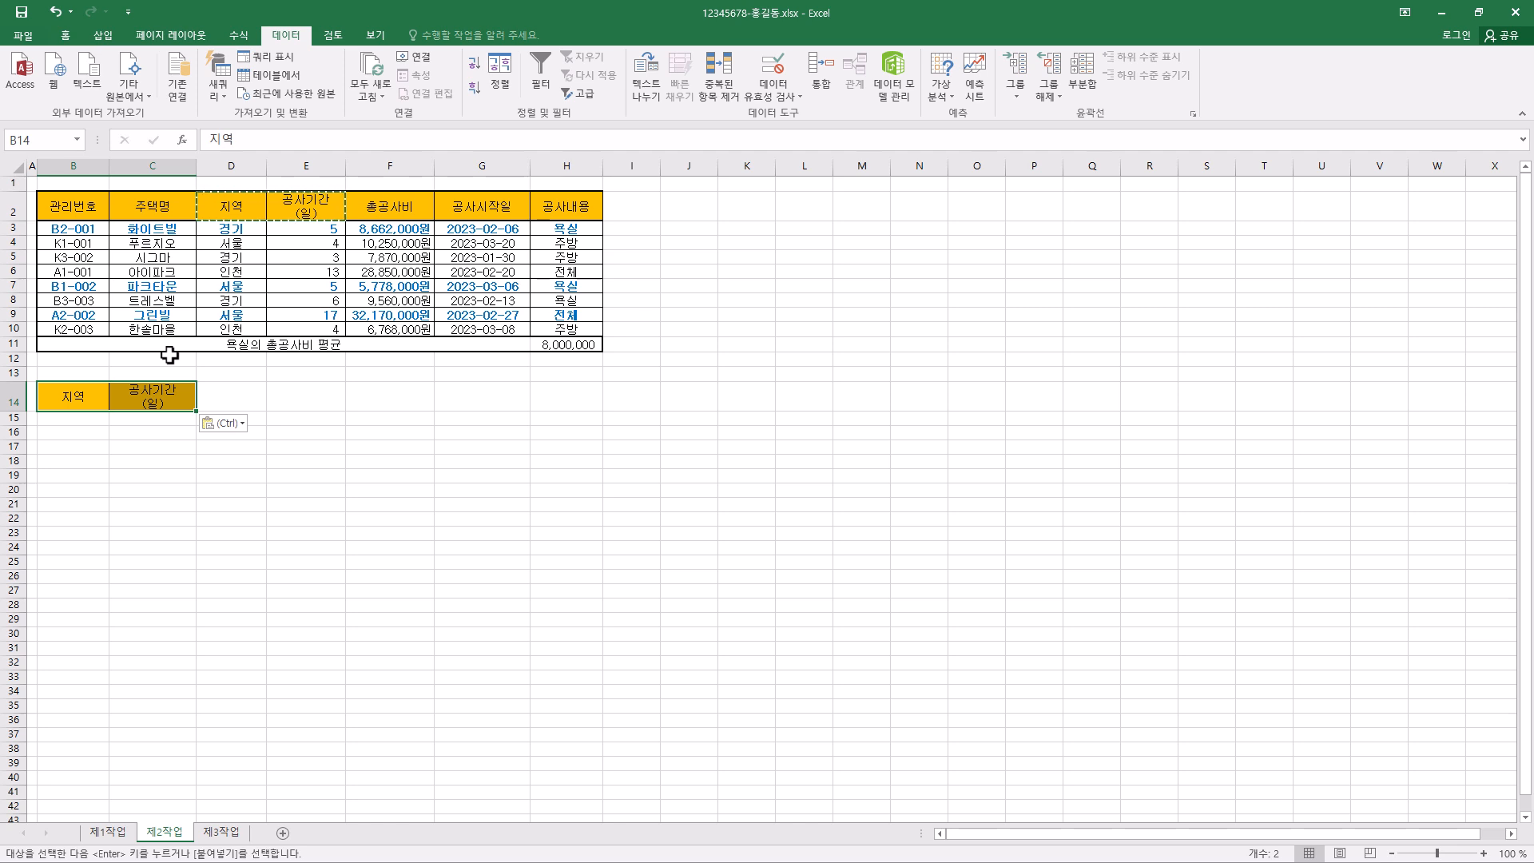
{"action": "left_click", "coordinate": [75, 400]}
{"action": "left_click", "coordinate": [74, 416]}
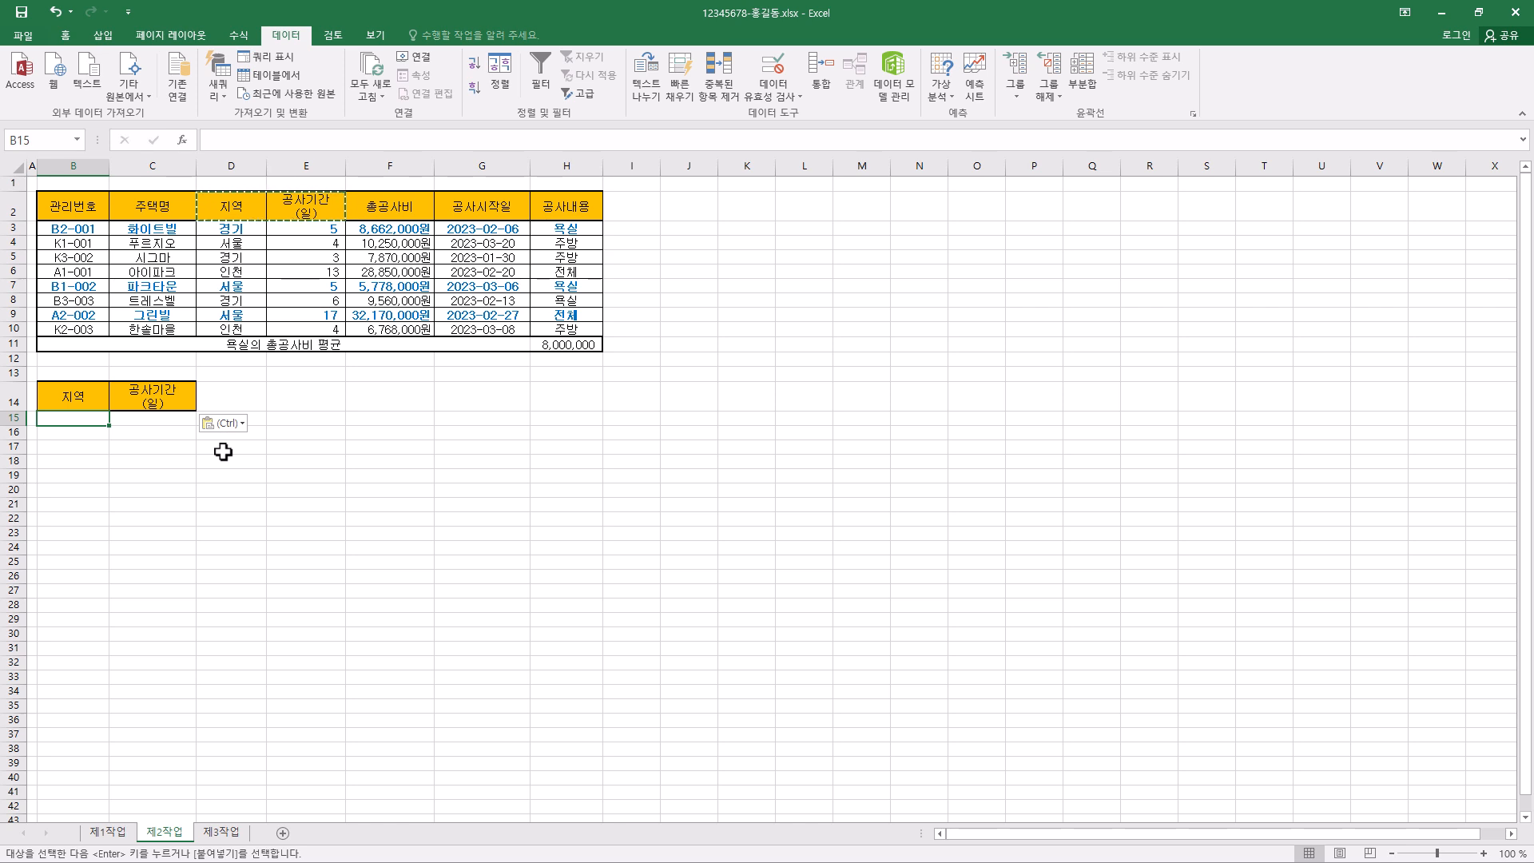
- Enter the filter criteria <>서울 in B15 under 지역 and >=5 in C15 under 공사기간(일)
{"action": "type", "text": "<"}
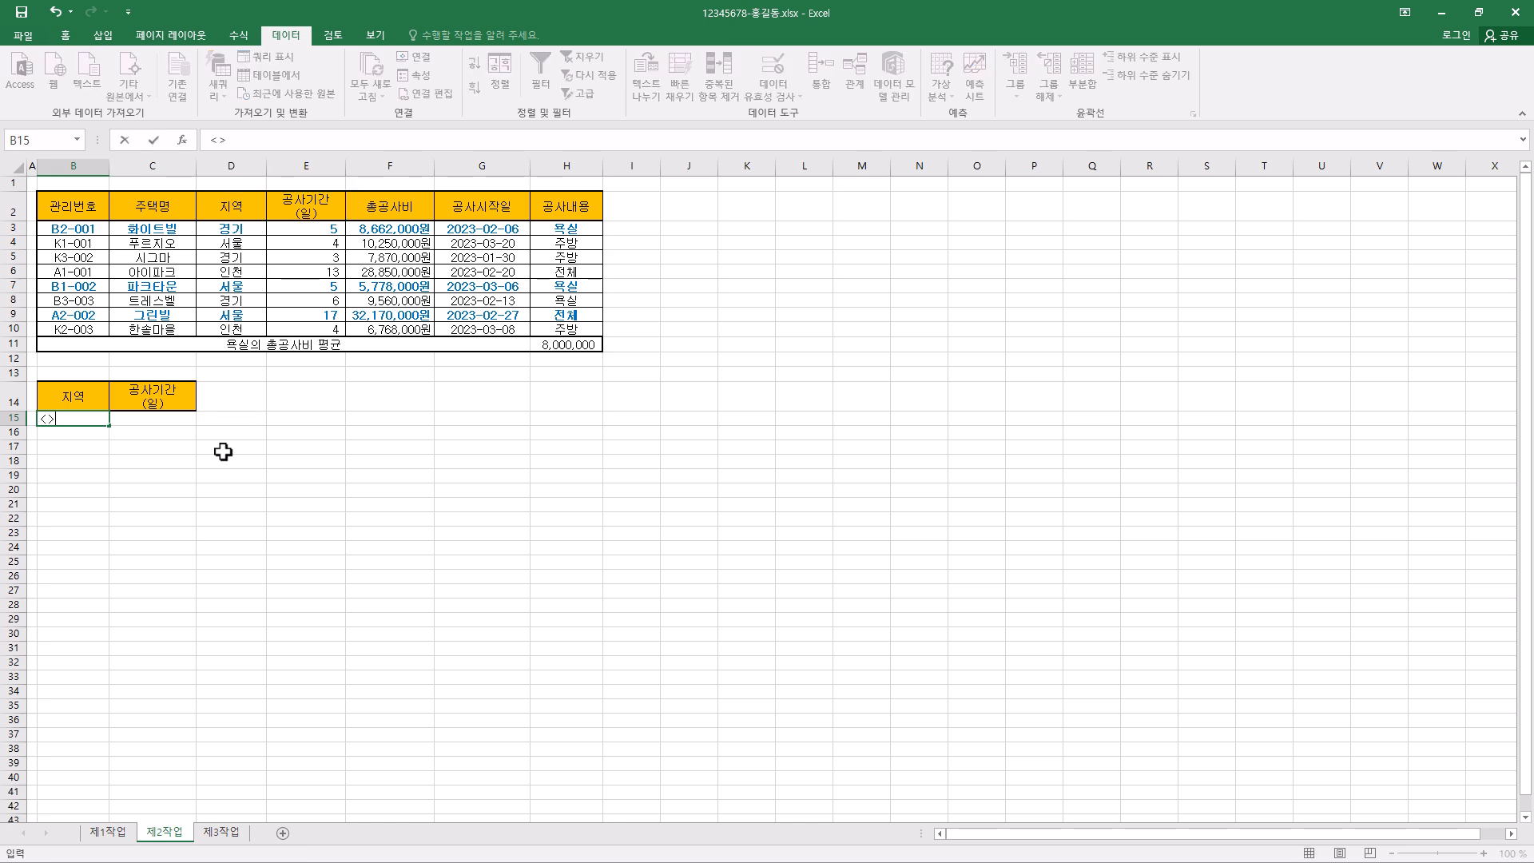
{"action": "type", "text": ">tjd"}
{"action": "type", "text": "서울"}
{"action": "key", "text": "Tab"}
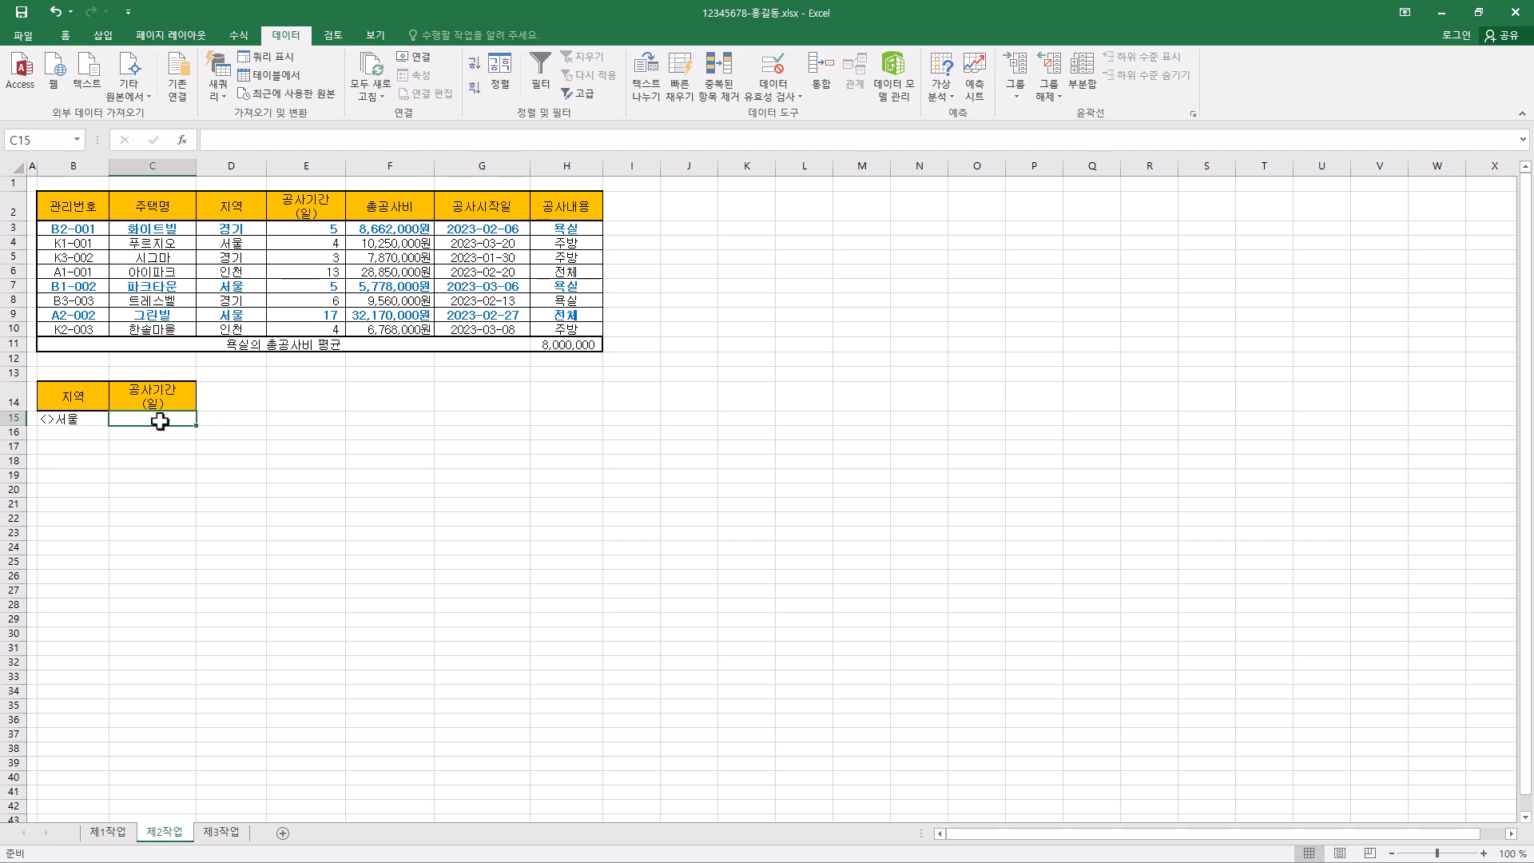
{"action": "left_click", "coordinate": [158, 436]}
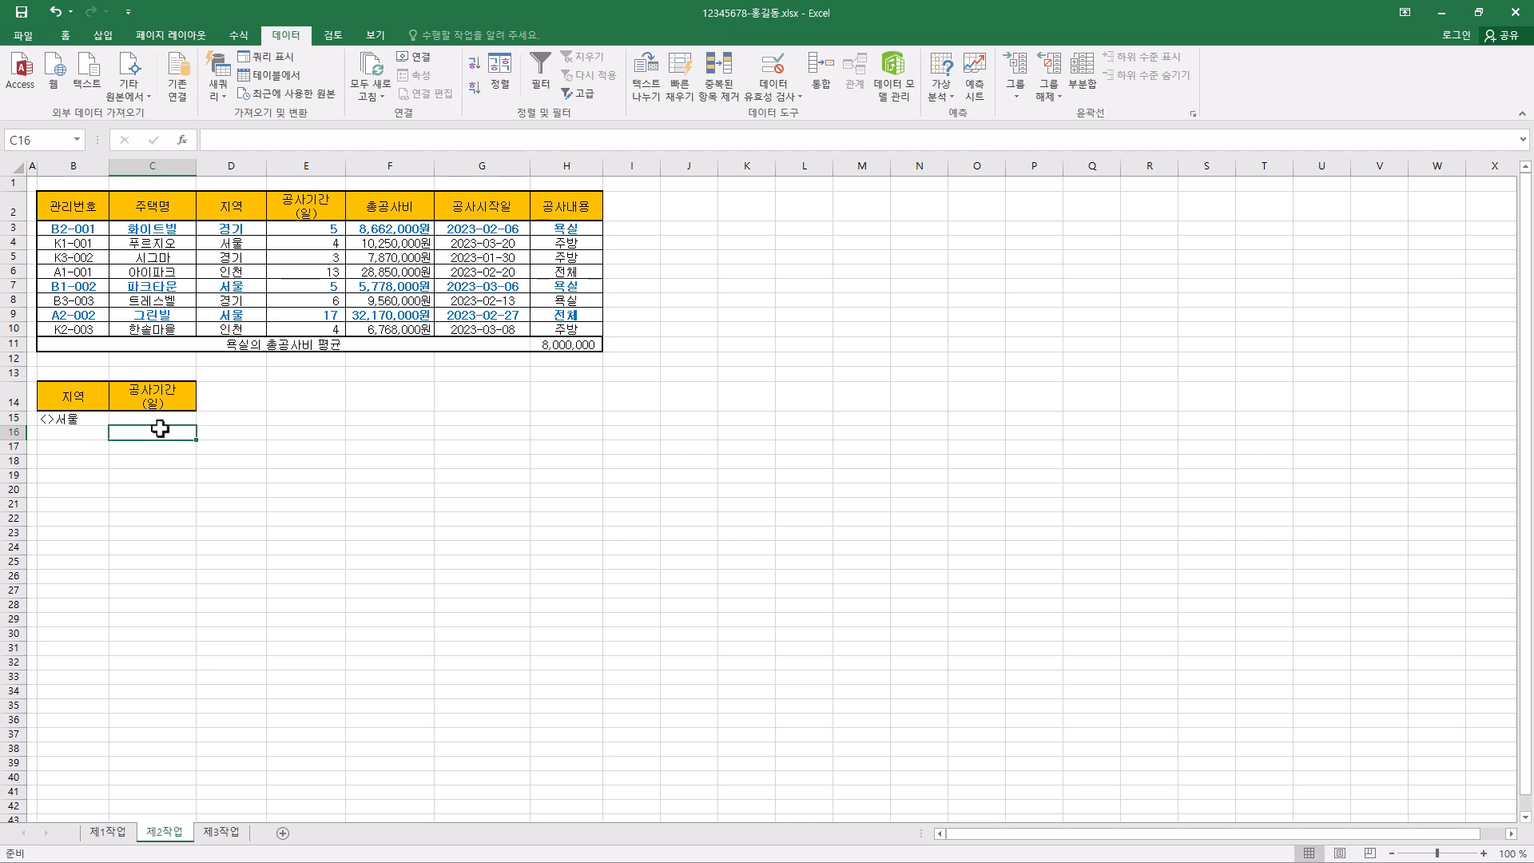
{"action": "left_click", "coordinate": [161, 418]}
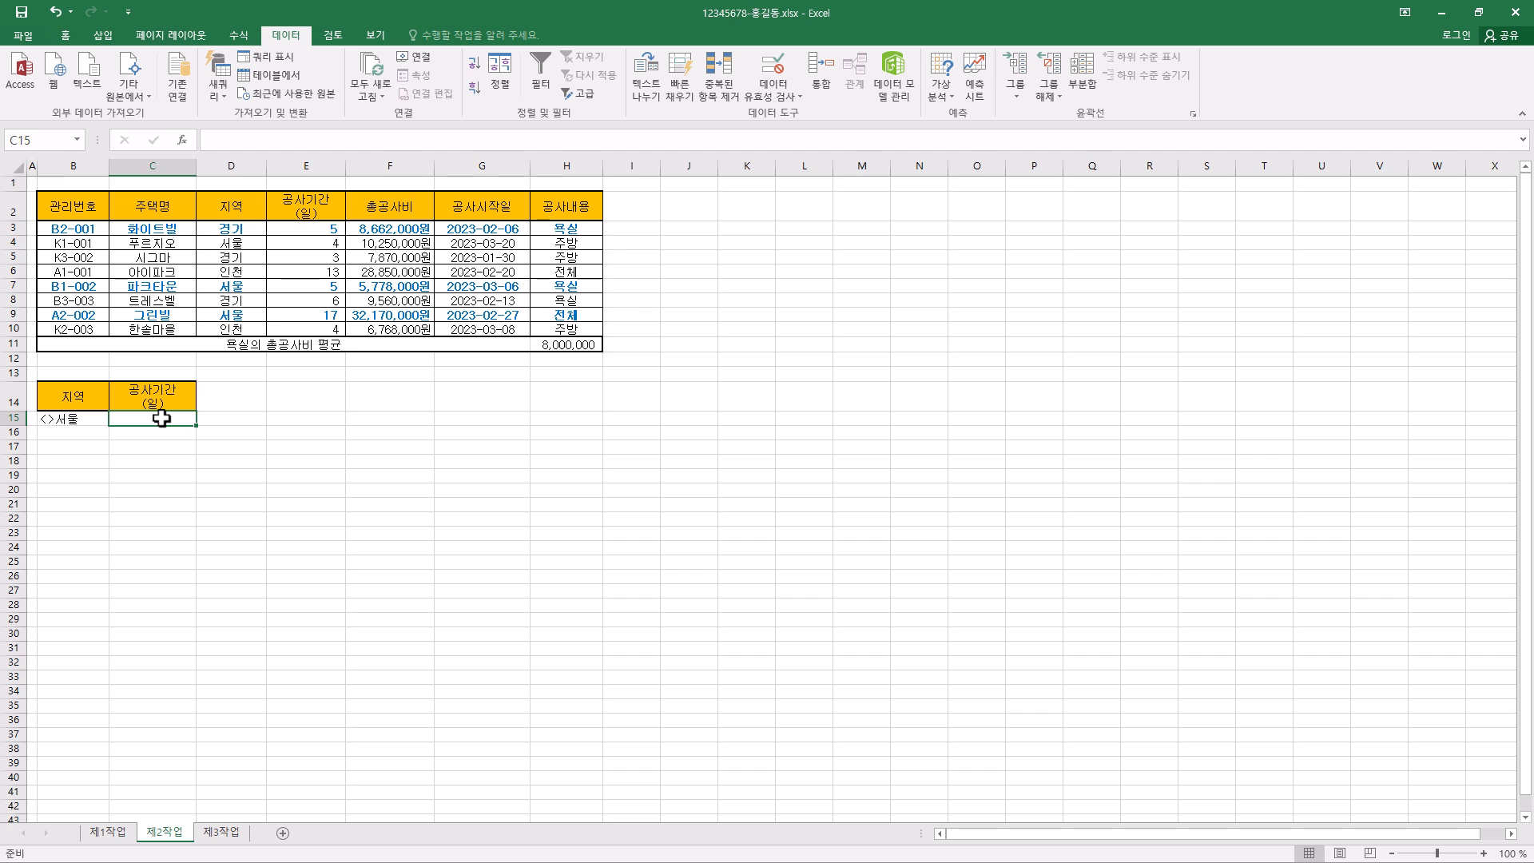
{"action": "type", "text": ">=5"}
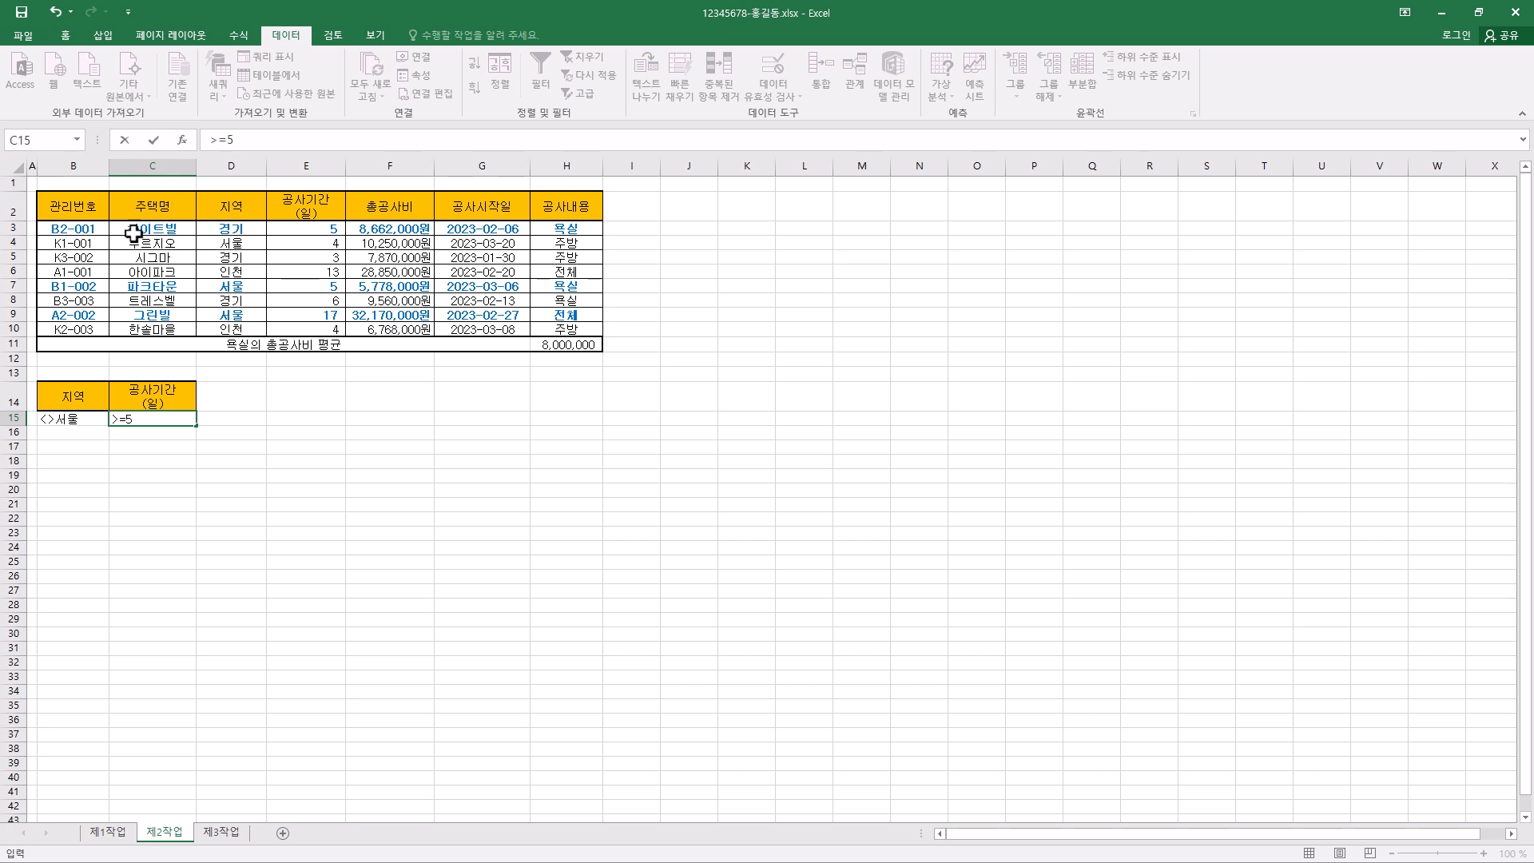
- Copy the 관리번호, 주택명, 공사기간(일) and 공사내용 headers from row 2 and paste them at B18
{"action": "left_click", "coordinate": [82, 207]}
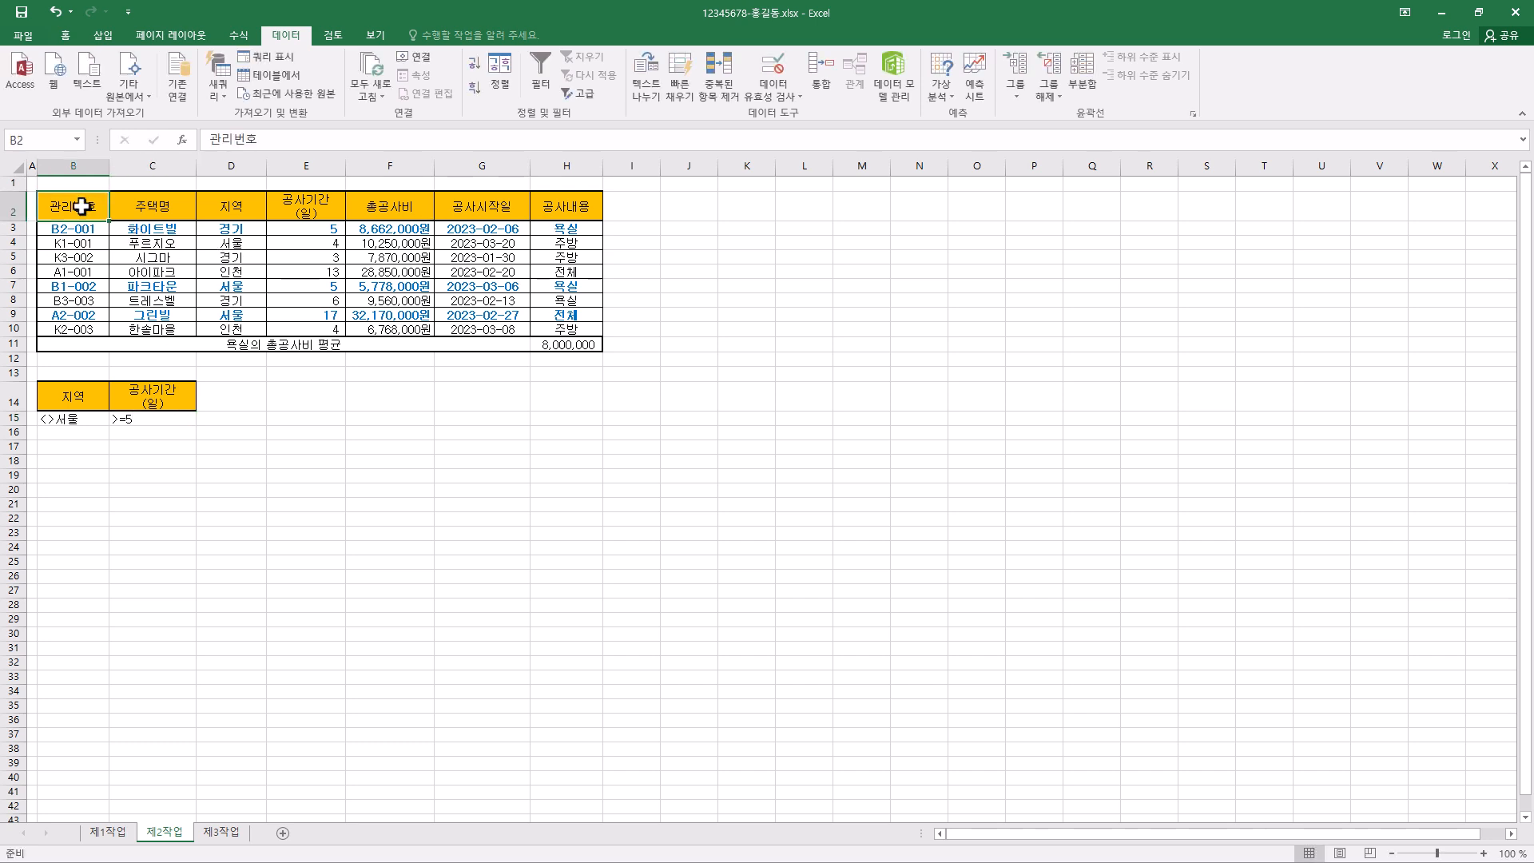
{"action": "left_click", "coordinate": [137, 200], "text": "ctrl"}
{"action": "left_click", "coordinate": [106, 213]}
{"action": "left_click", "coordinate": [155, 209], "text": "ctrl"}
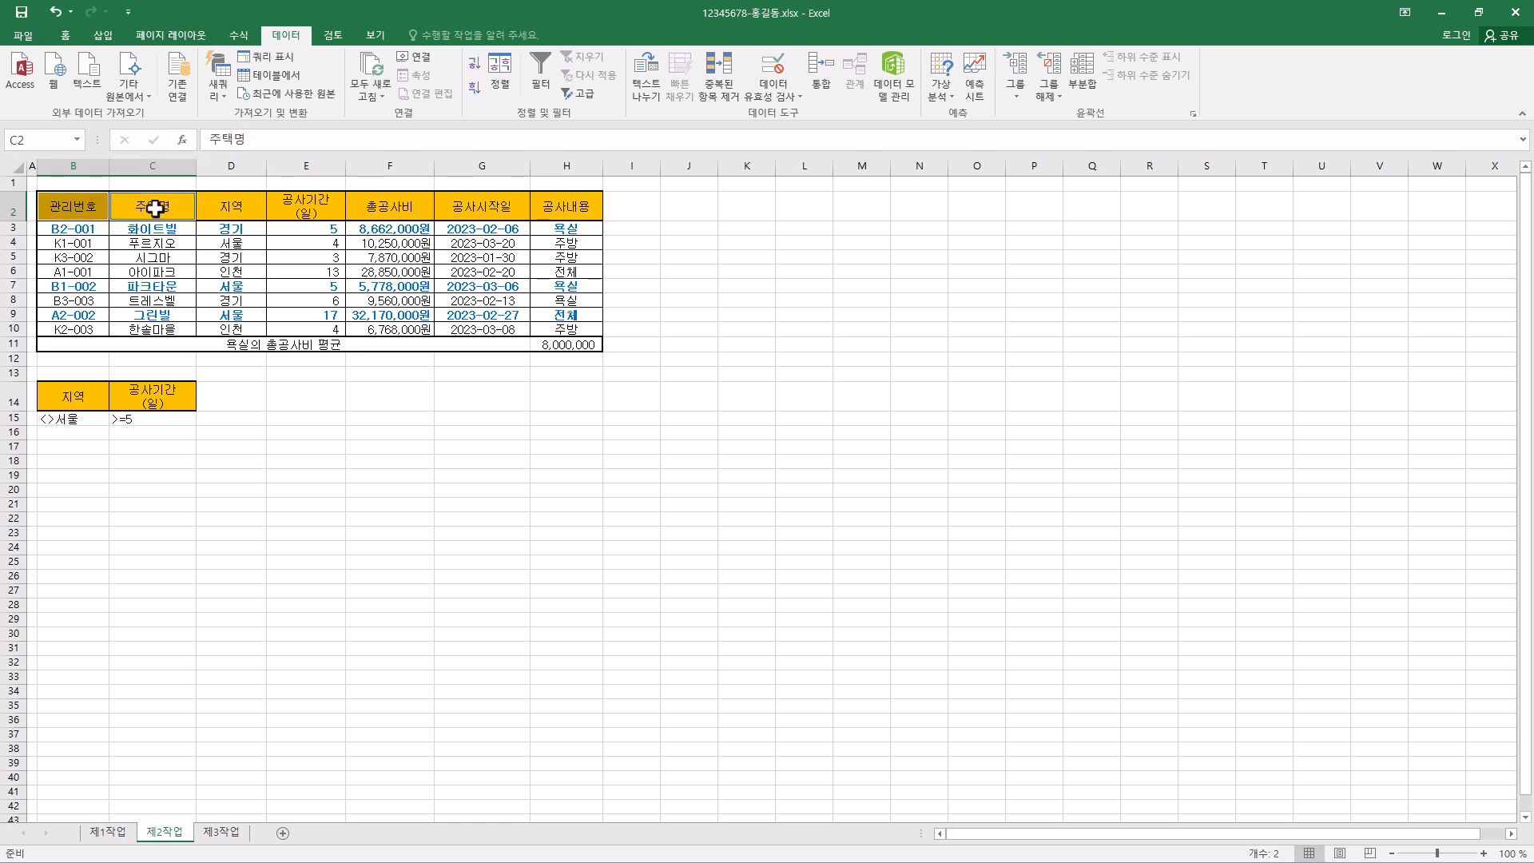
{"action": "left_click_drag", "start_coordinate": [96, 209], "coordinate": [152, 209]}
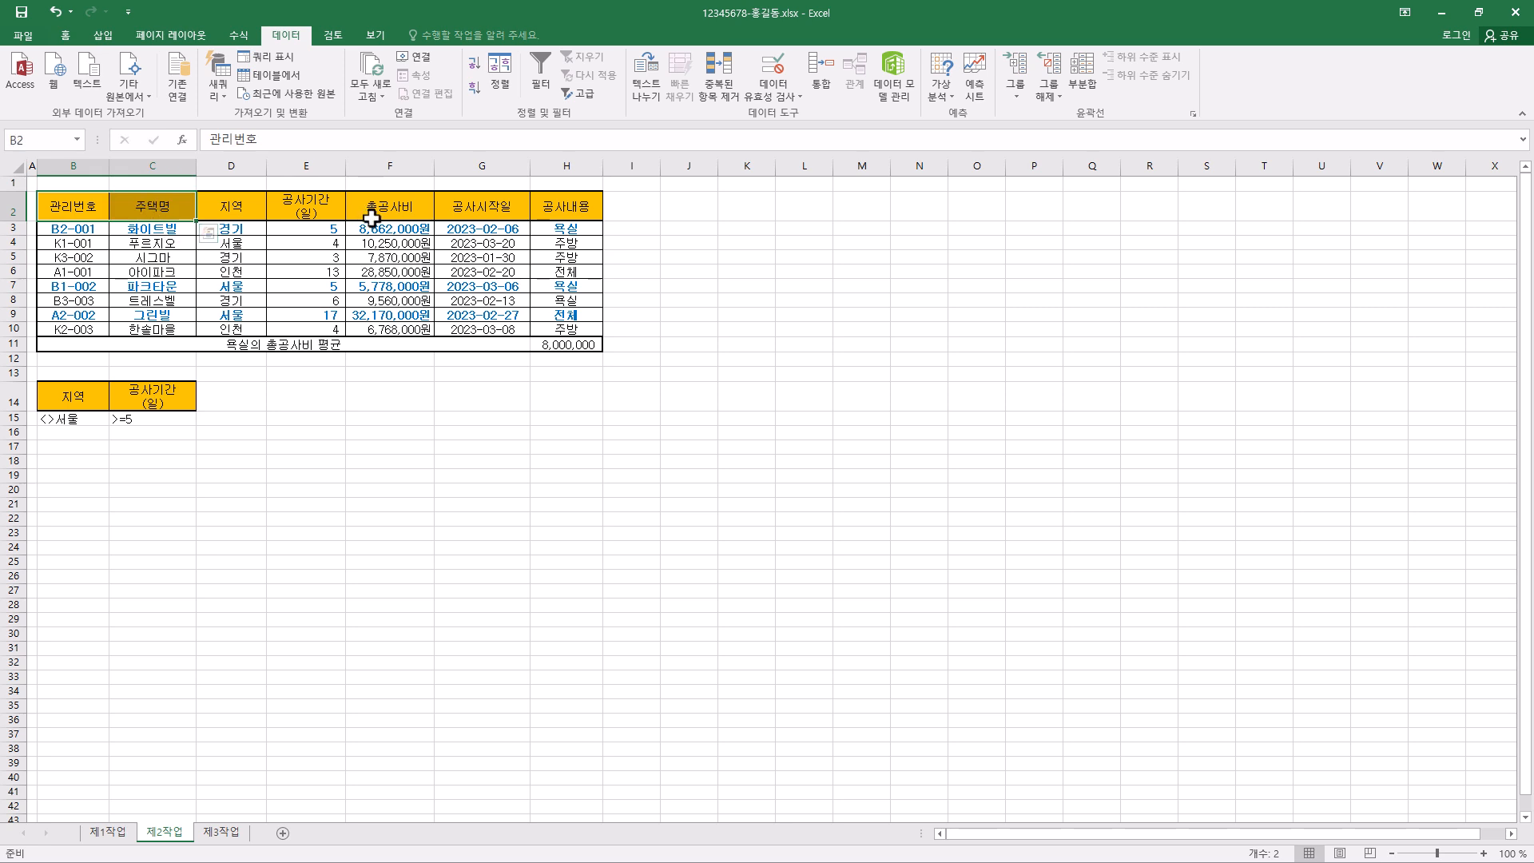
{"action": "left_click", "coordinate": [316, 214], "text": "ctrl"}
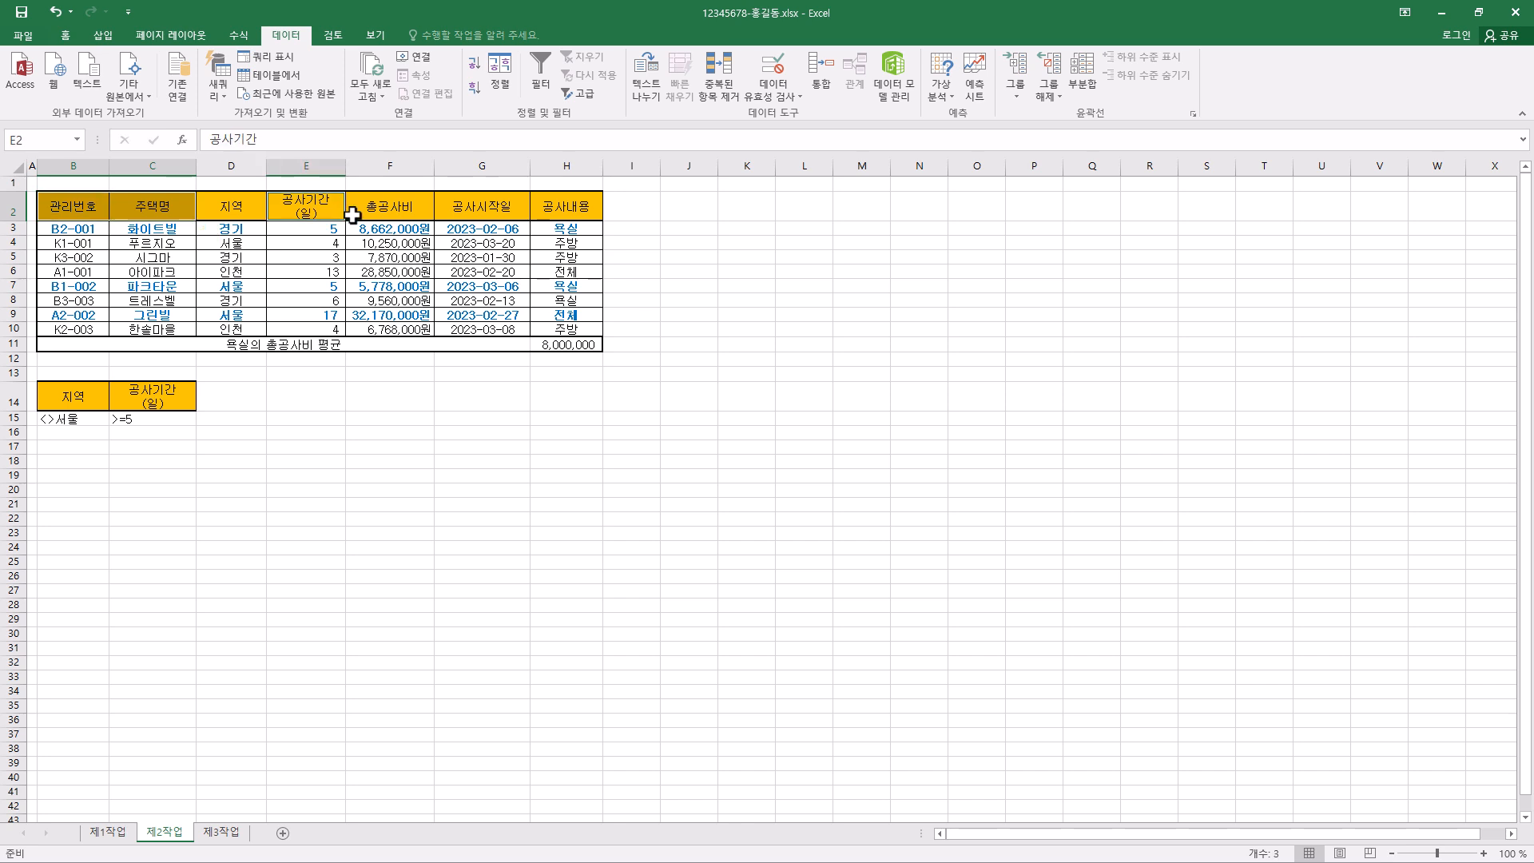
{"action": "left_click", "coordinate": [577, 206], "text": "ctrl"}
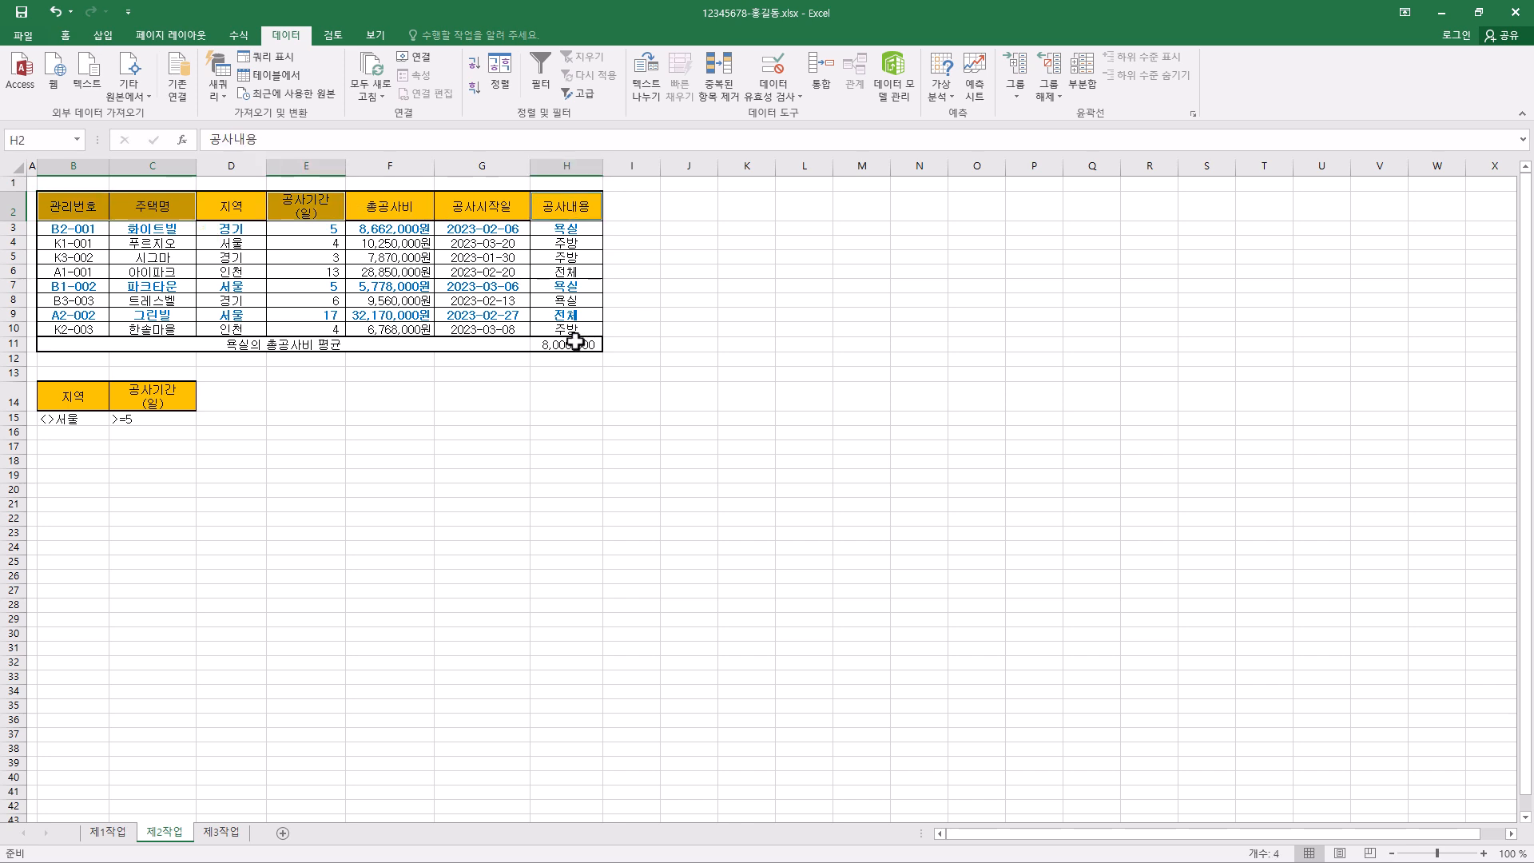
{"action": "key", "text": "ctrl+c"}
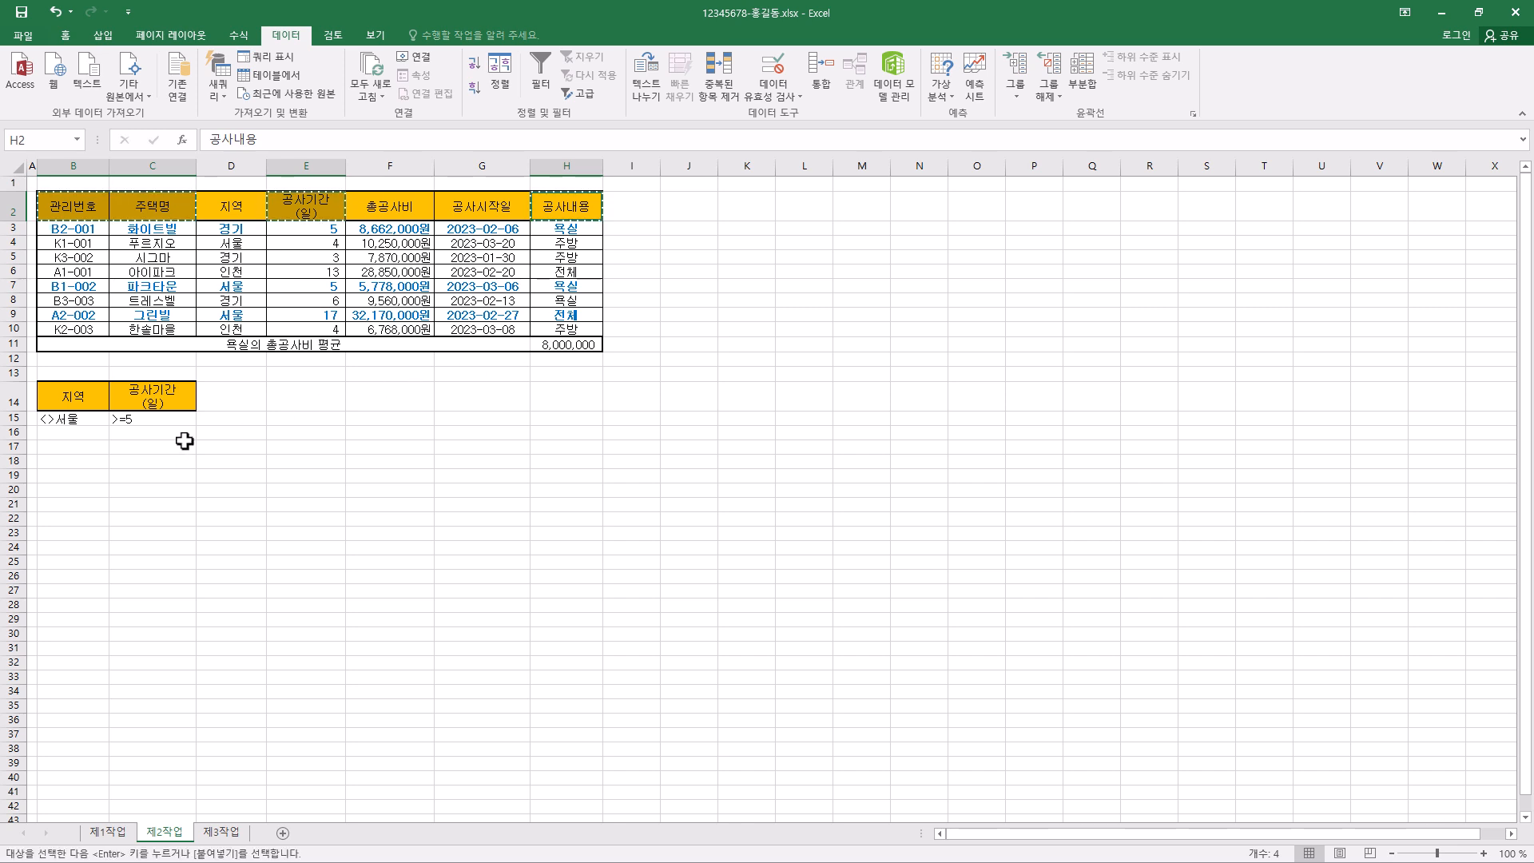
{"action": "left_click", "coordinate": [76, 465]}
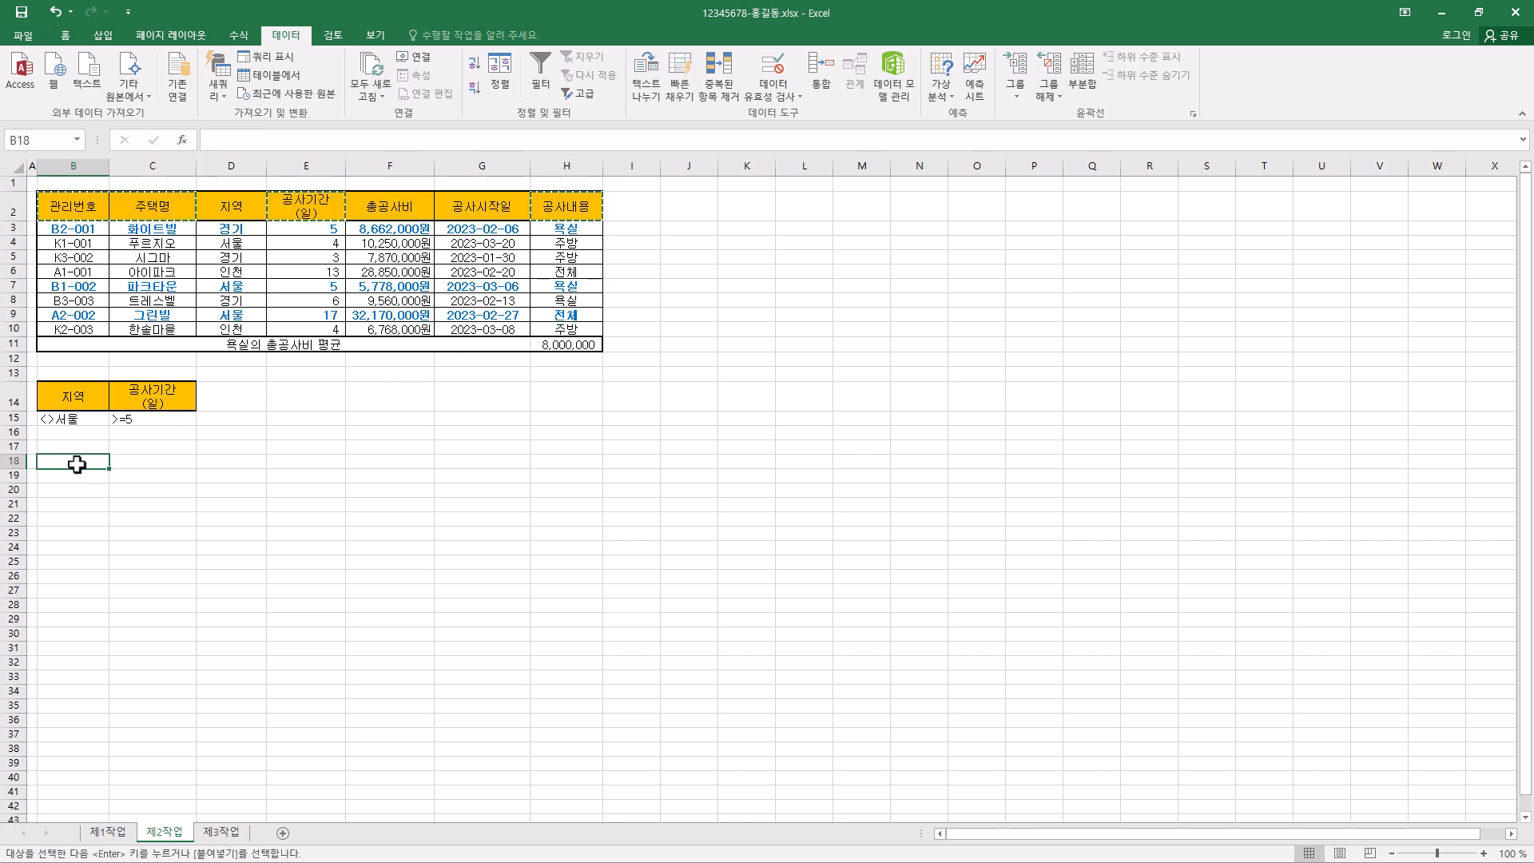
{"action": "key", "text": "ctrl+v"}
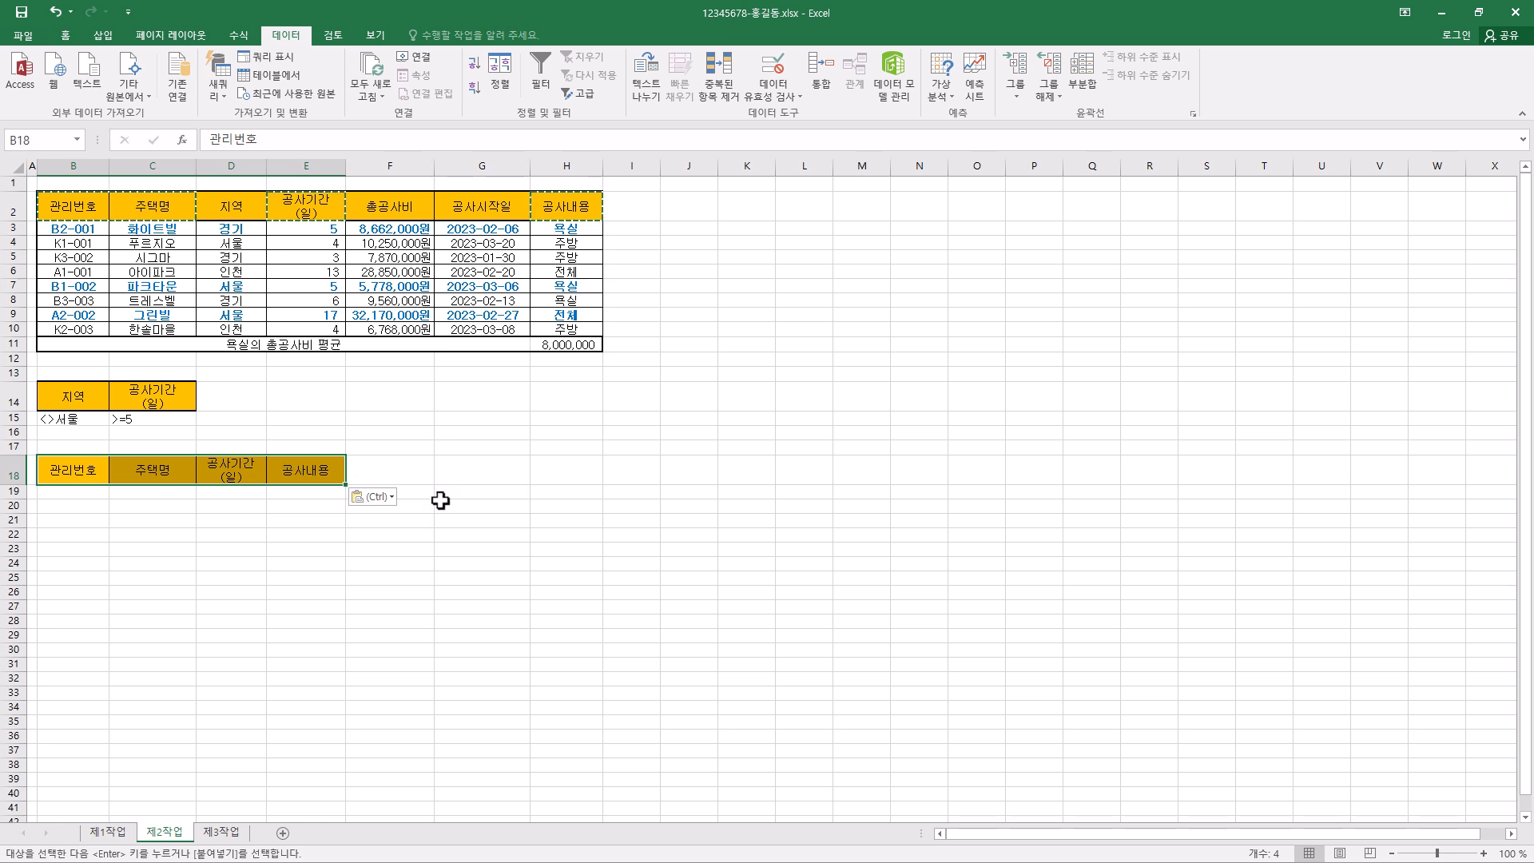
- Start an advanced filter (고급 필터) on B2:H11 with the result copied to another location (다른 장소에 복사)
{"action": "left_click", "coordinate": [394, 241]}
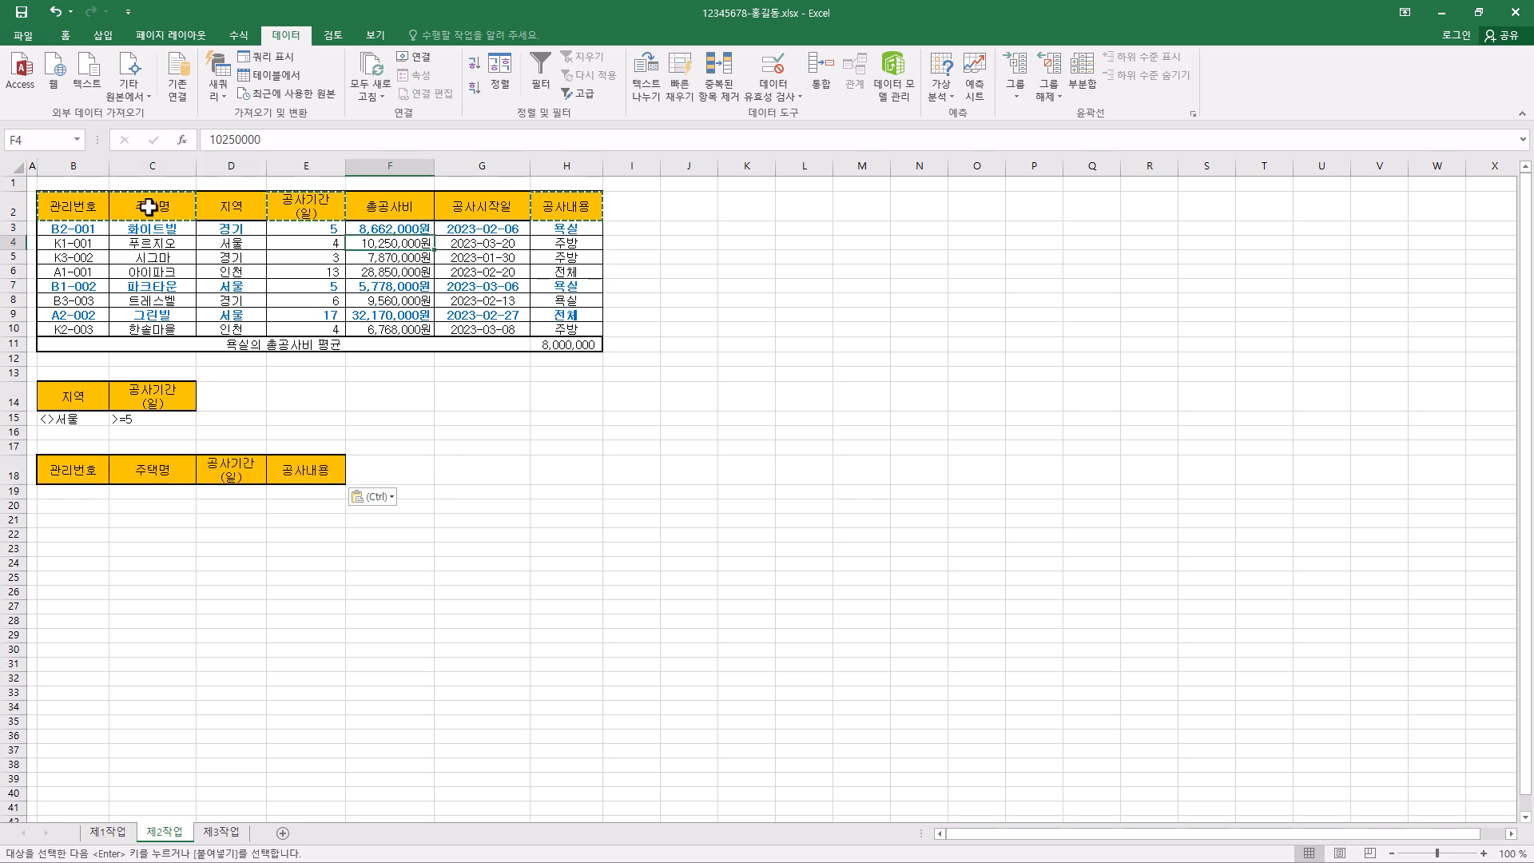
{"action": "left_click", "coordinate": [397, 257]}
{"action": "left_click", "coordinate": [391, 211]}
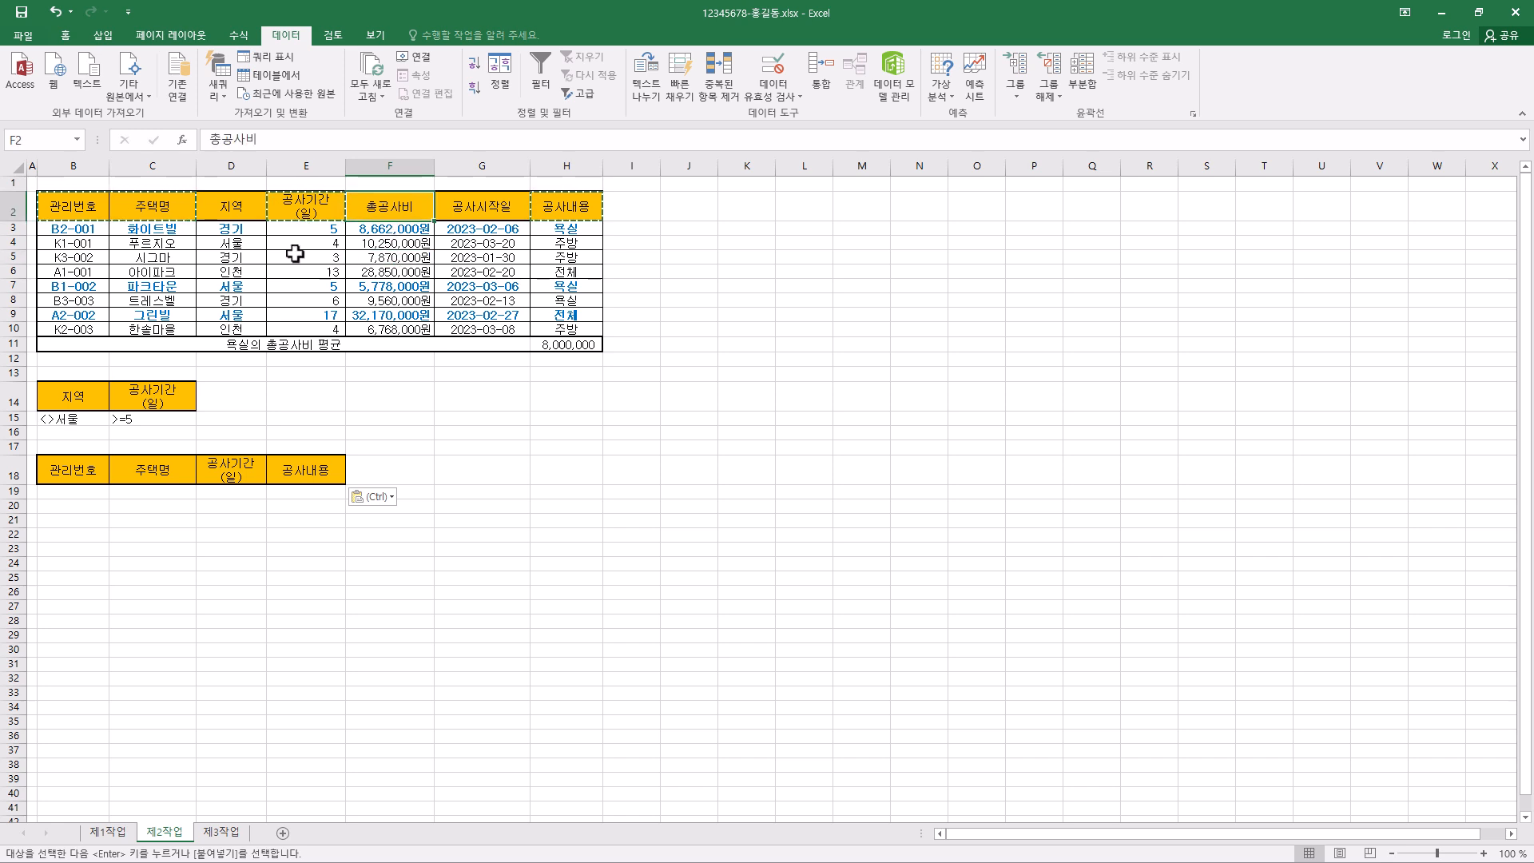
{"action": "left_click", "coordinate": [295, 254]}
{"action": "left_click", "coordinate": [398, 255]}
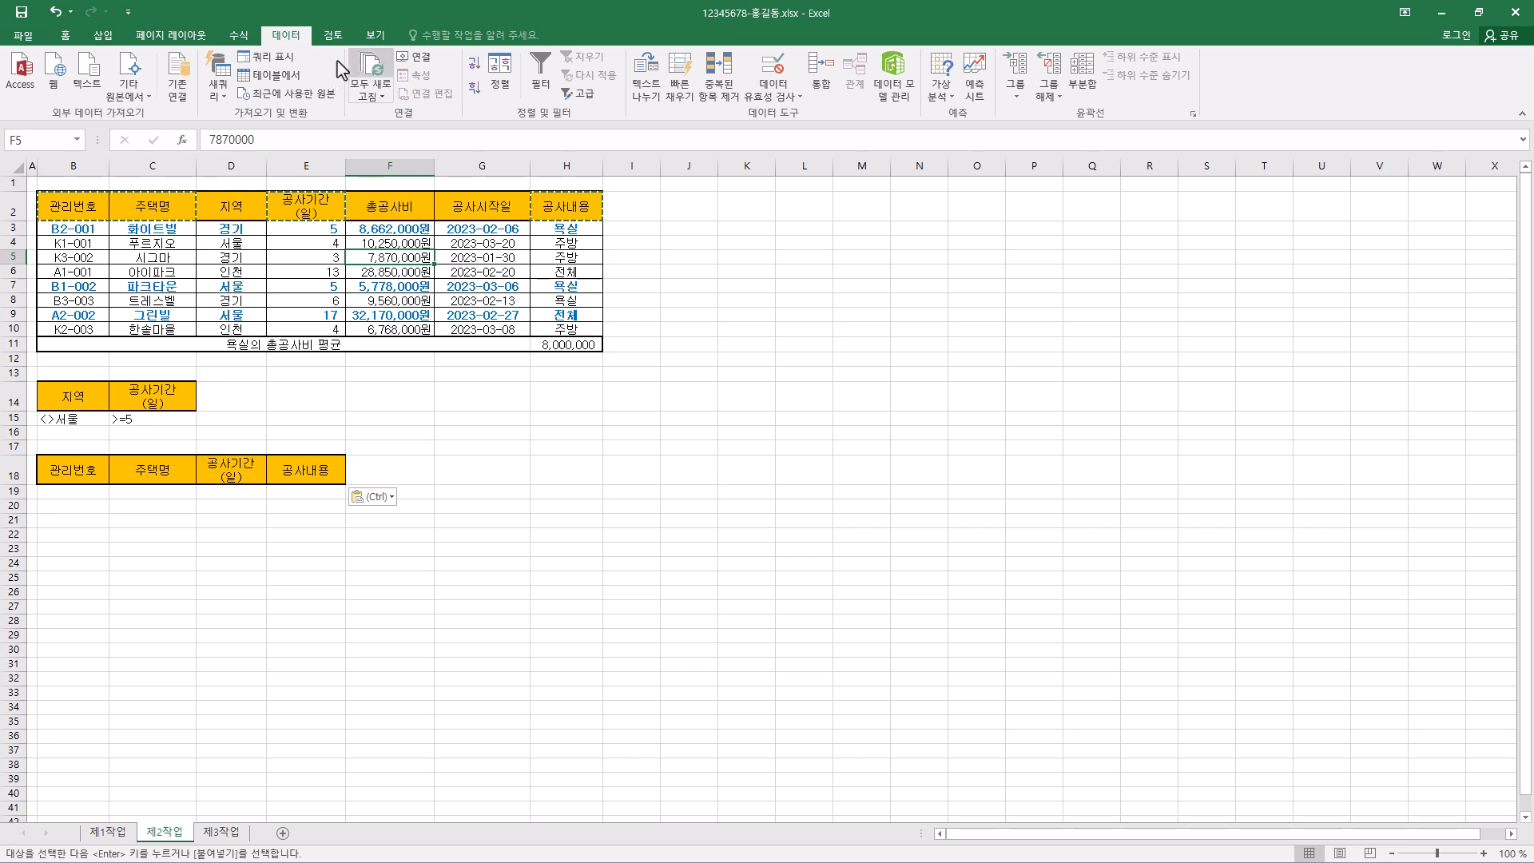
{"action": "left_click", "coordinate": [582, 95]}
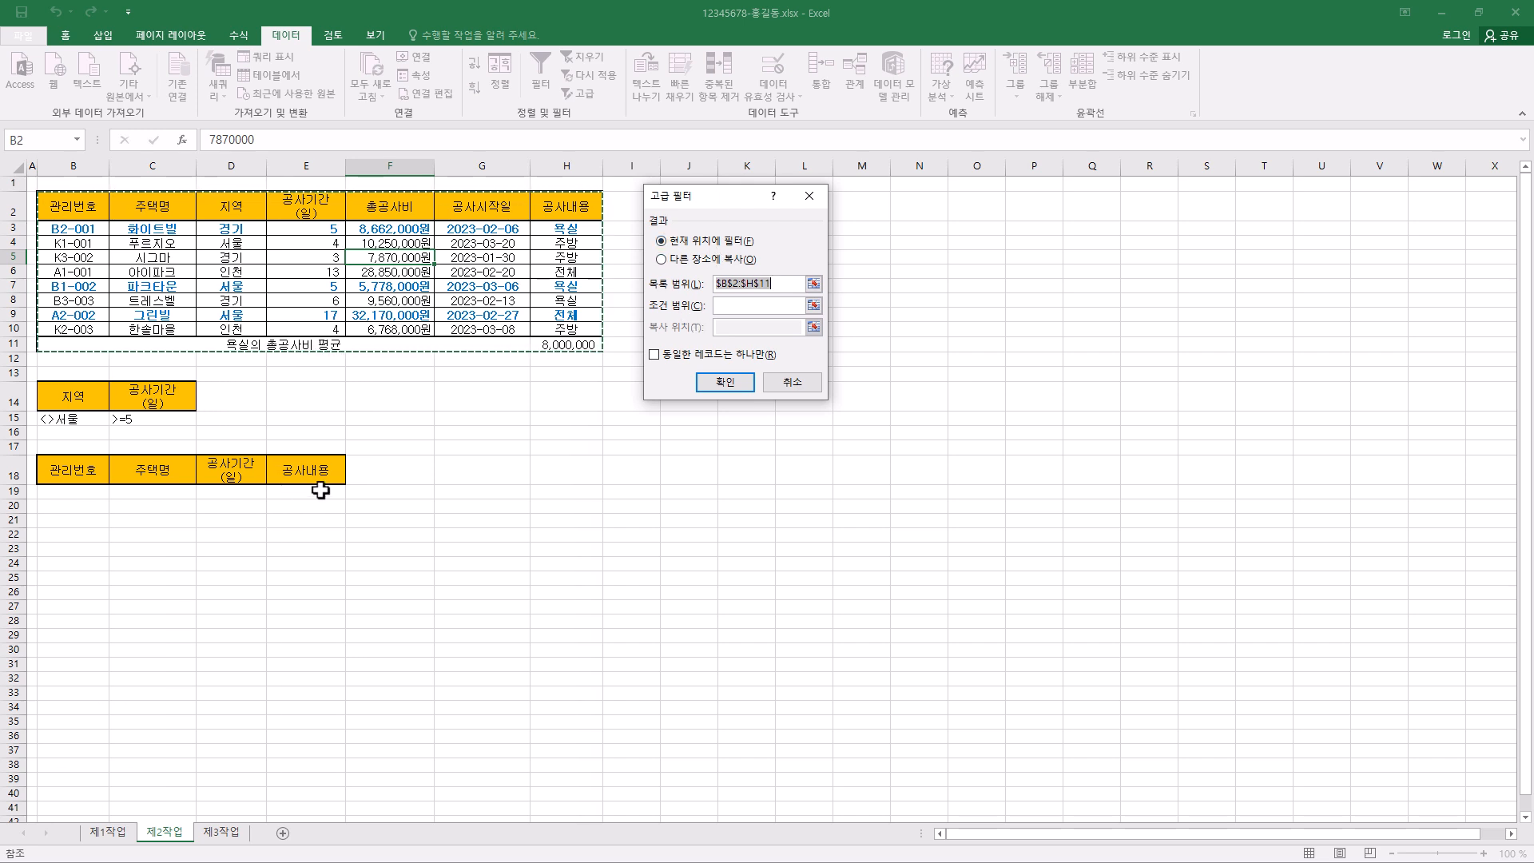
{"action": "left_click", "coordinate": [670, 260]}
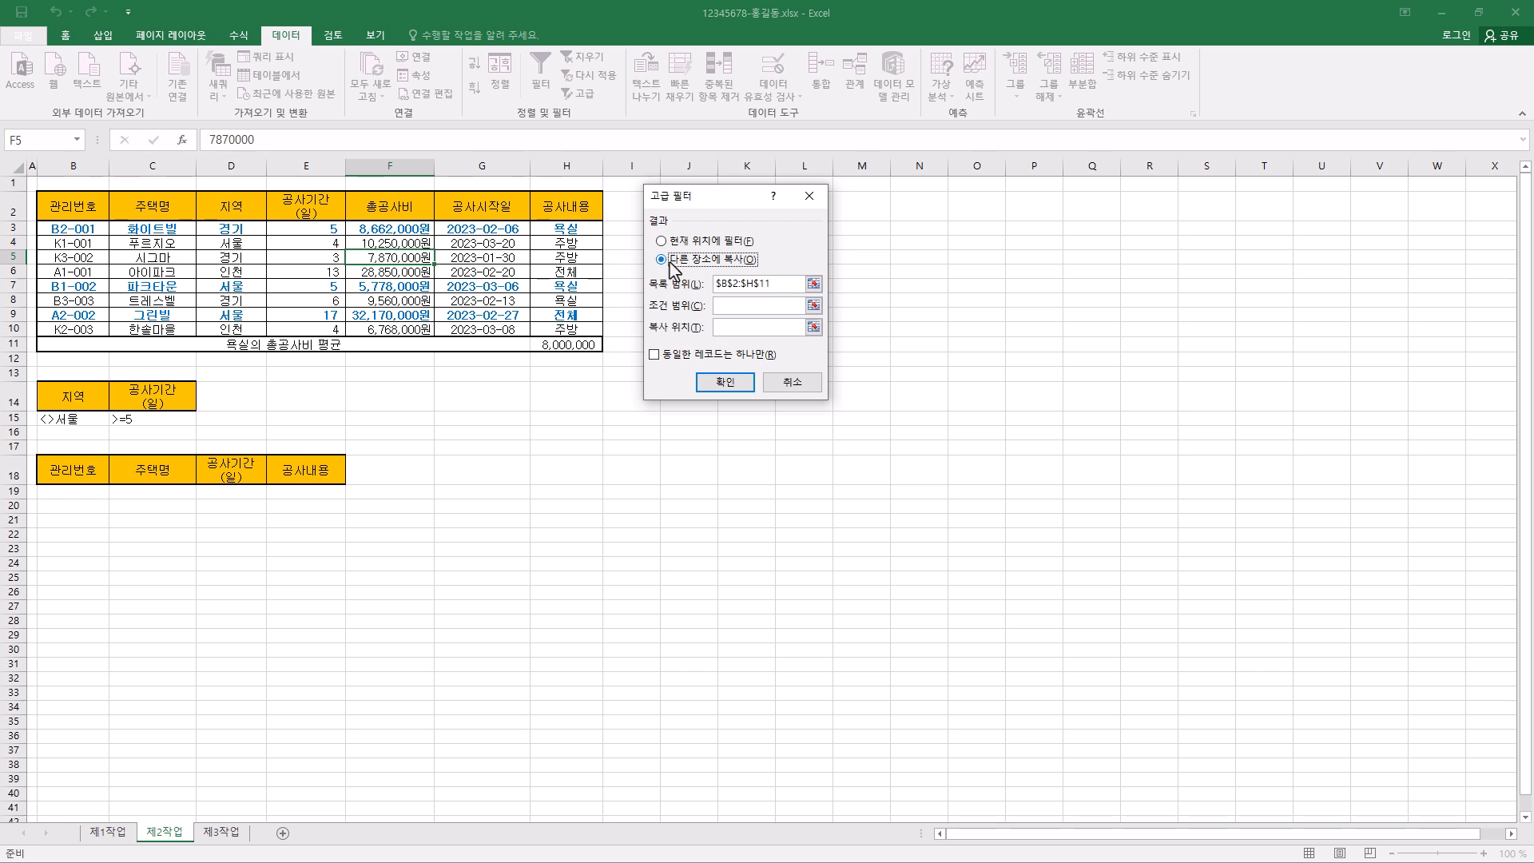
{"action": "left_click", "coordinate": [772, 288]}
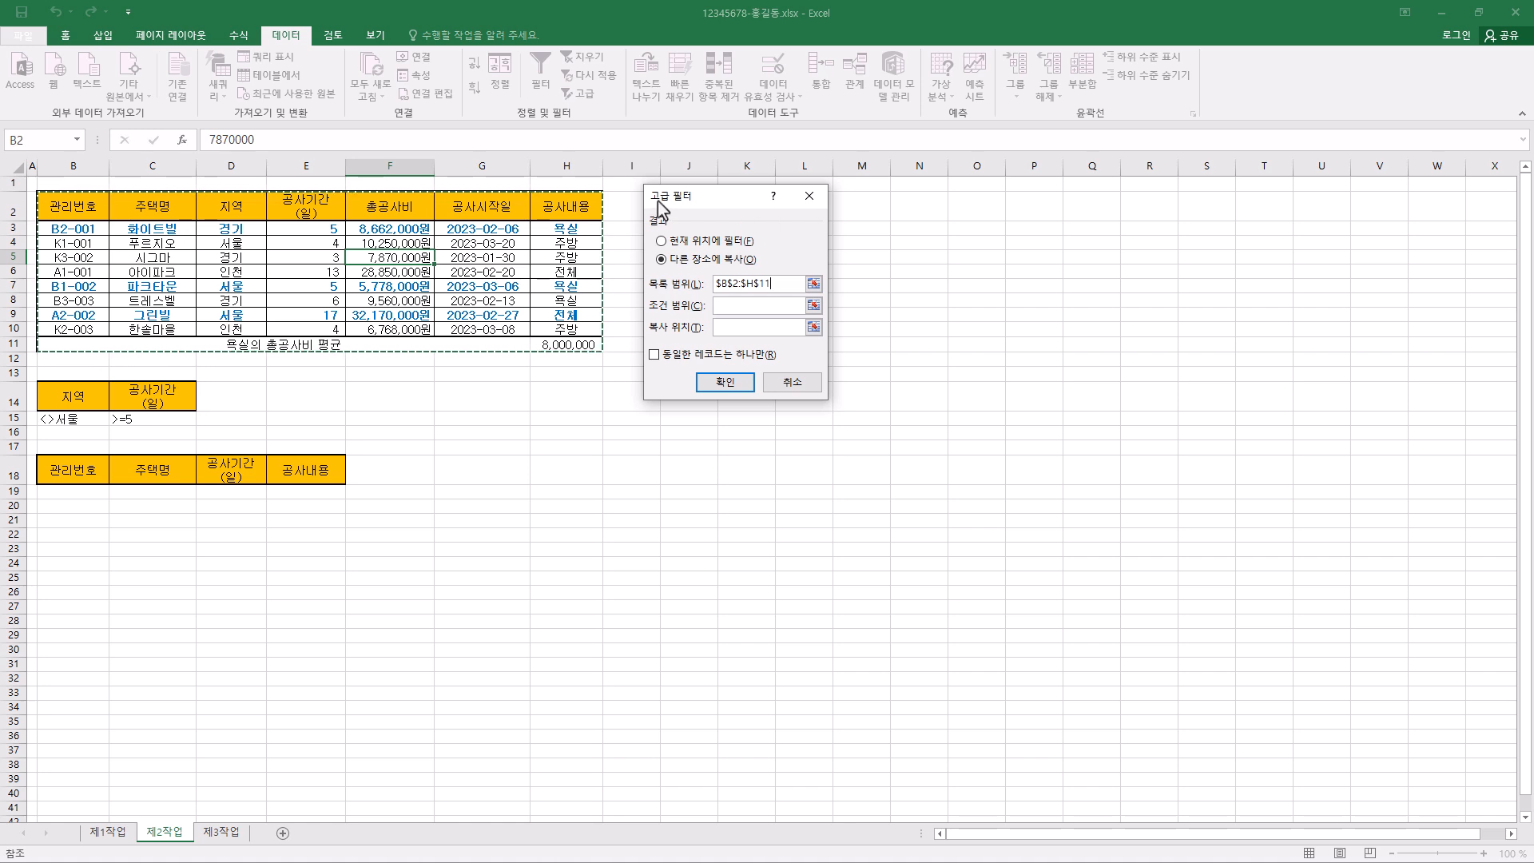
{"action": "left_click_drag", "start_coordinate": [689, 209], "coordinate": [736, 211]}
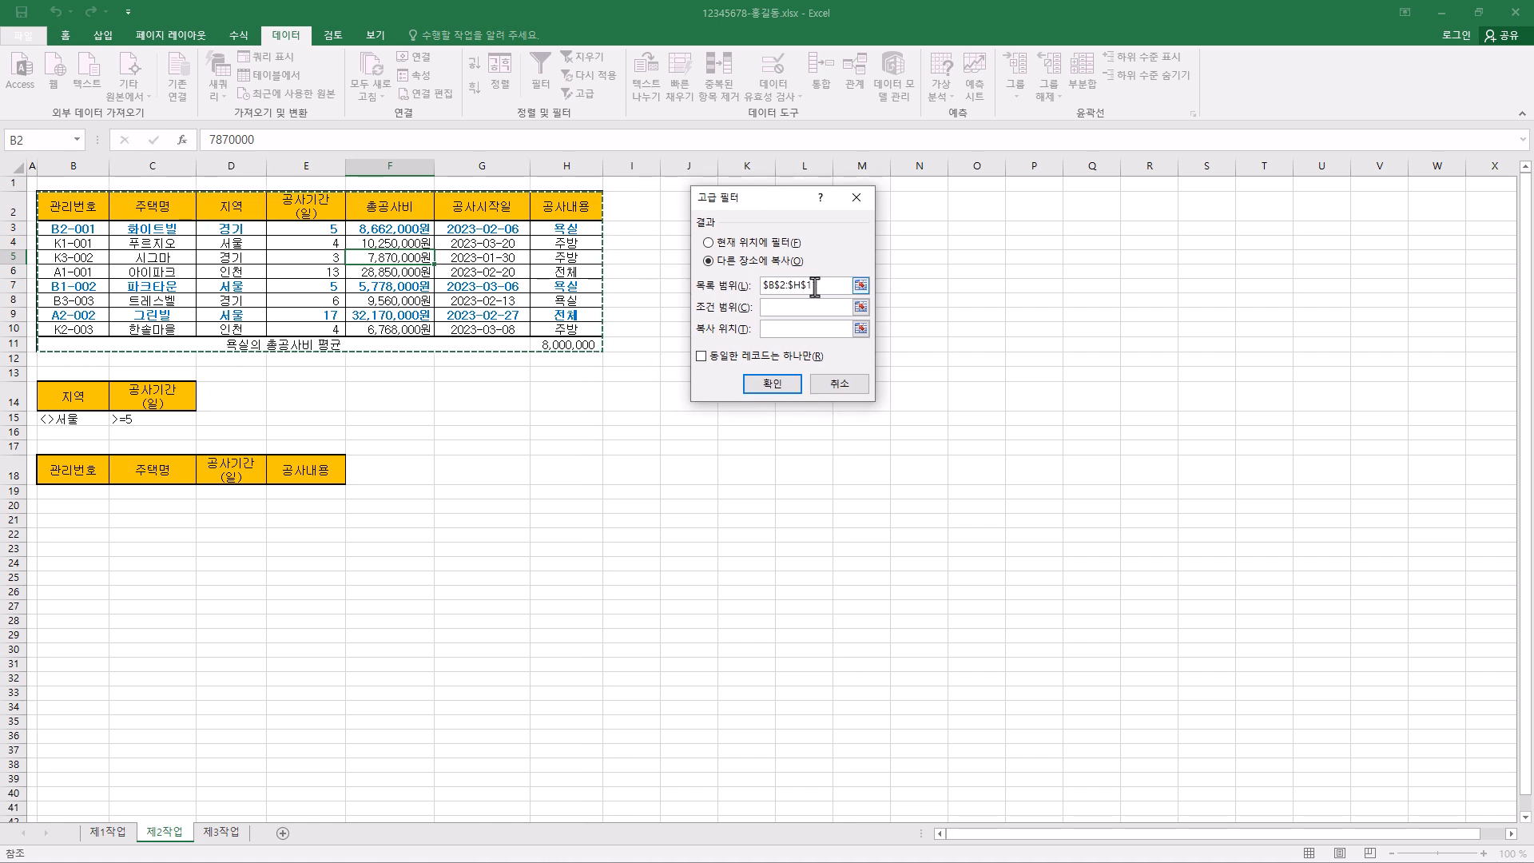
- Set the advanced filter's criteria range to B14:C15 and its copy destination to B18:E18, and run it
{"action": "left_click", "coordinate": [801, 307]}
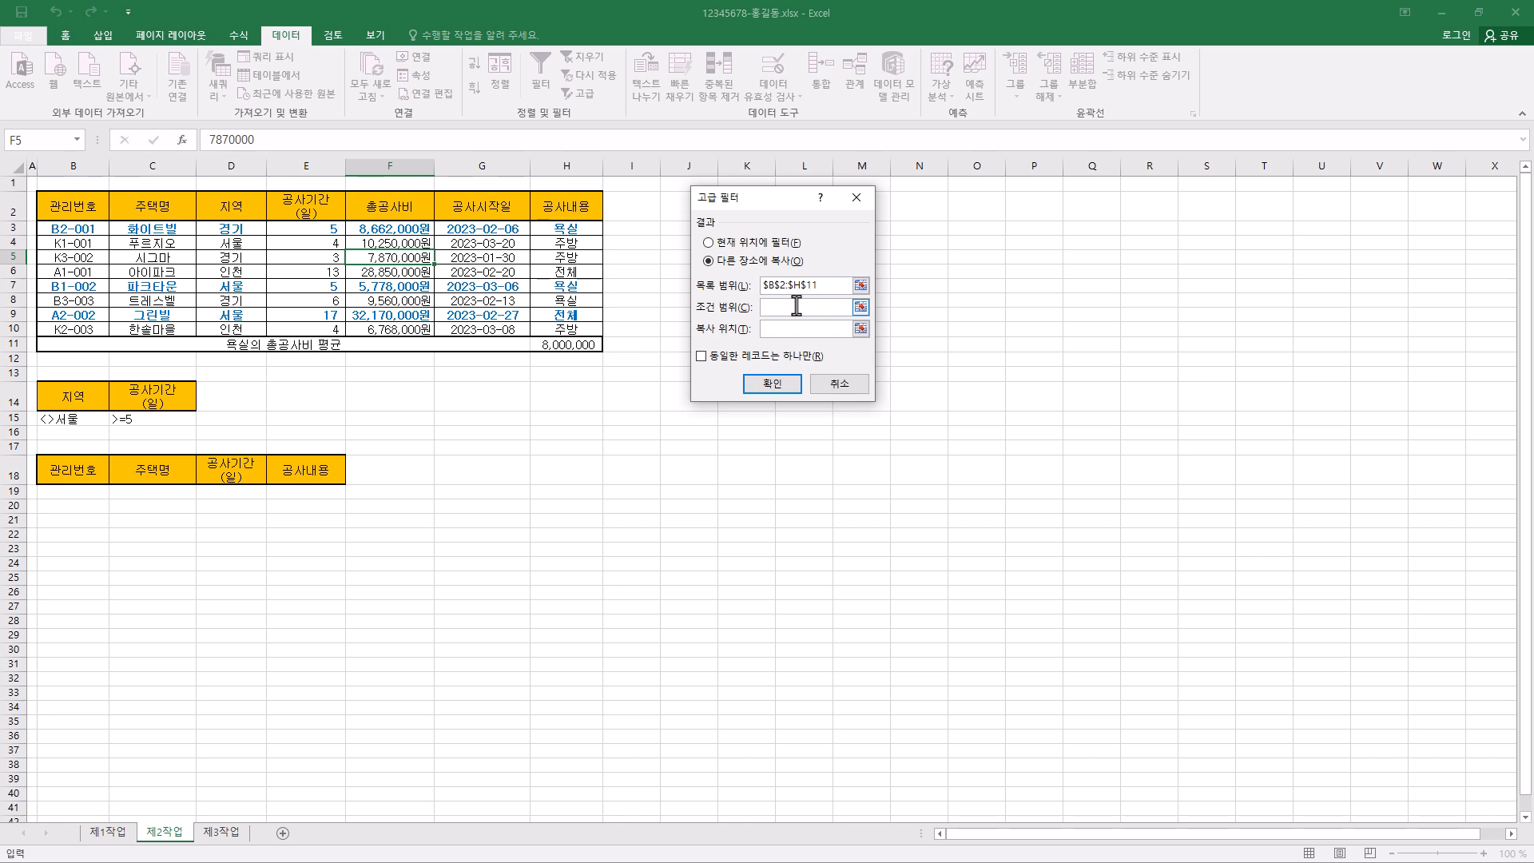
{"action": "left_click_drag", "start_coordinate": [62, 395], "coordinate": [148, 411]}
{"action": "left_click", "coordinate": [784, 335]}
{"action": "left_click_drag", "start_coordinate": [60, 474], "coordinate": [302, 470]}
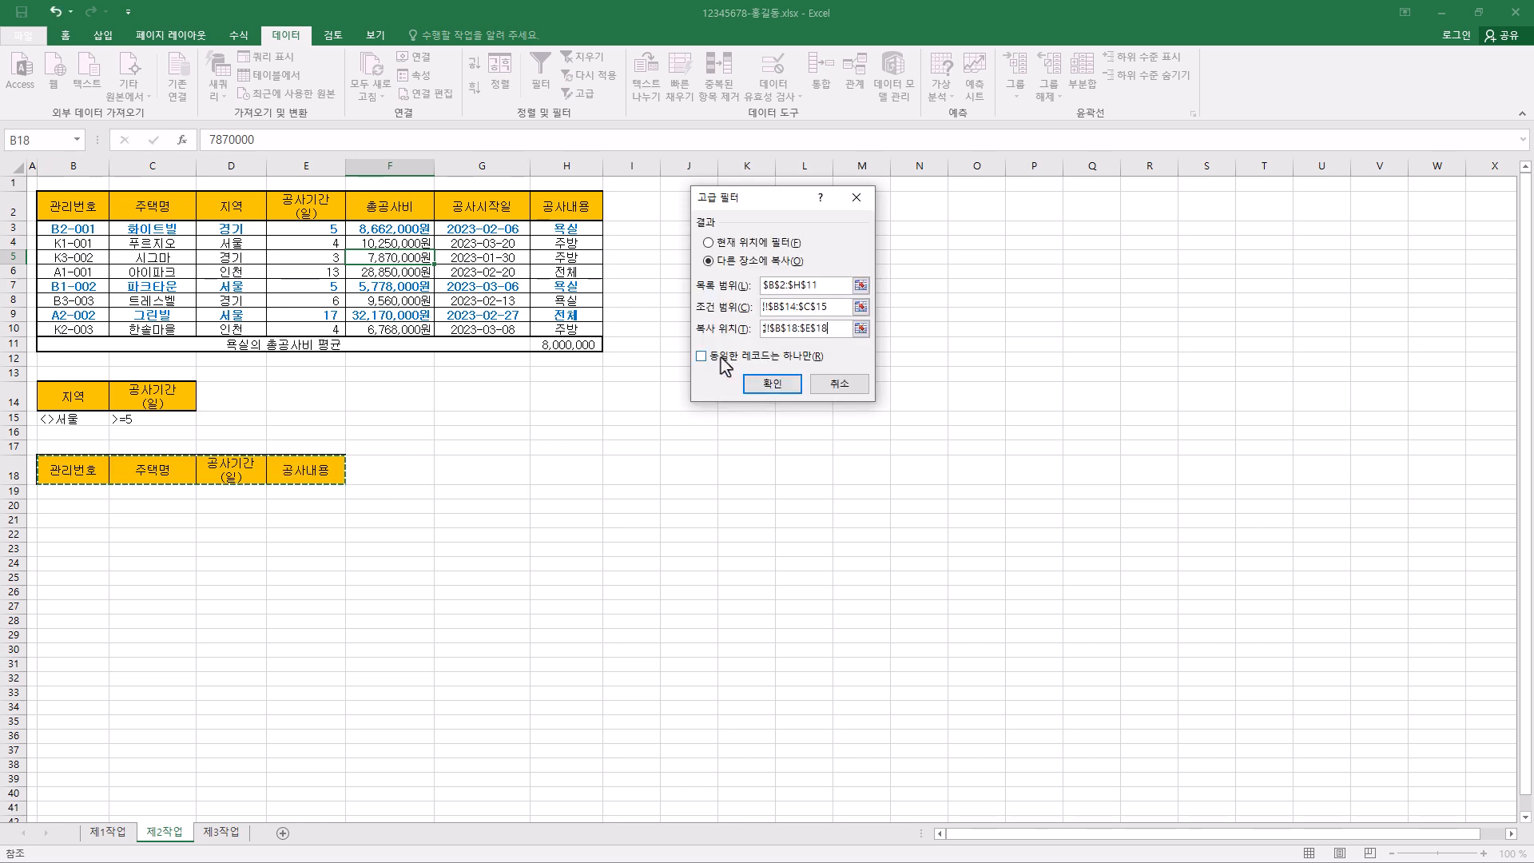
{"action": "left_click", "coordinate": [787, 390]}
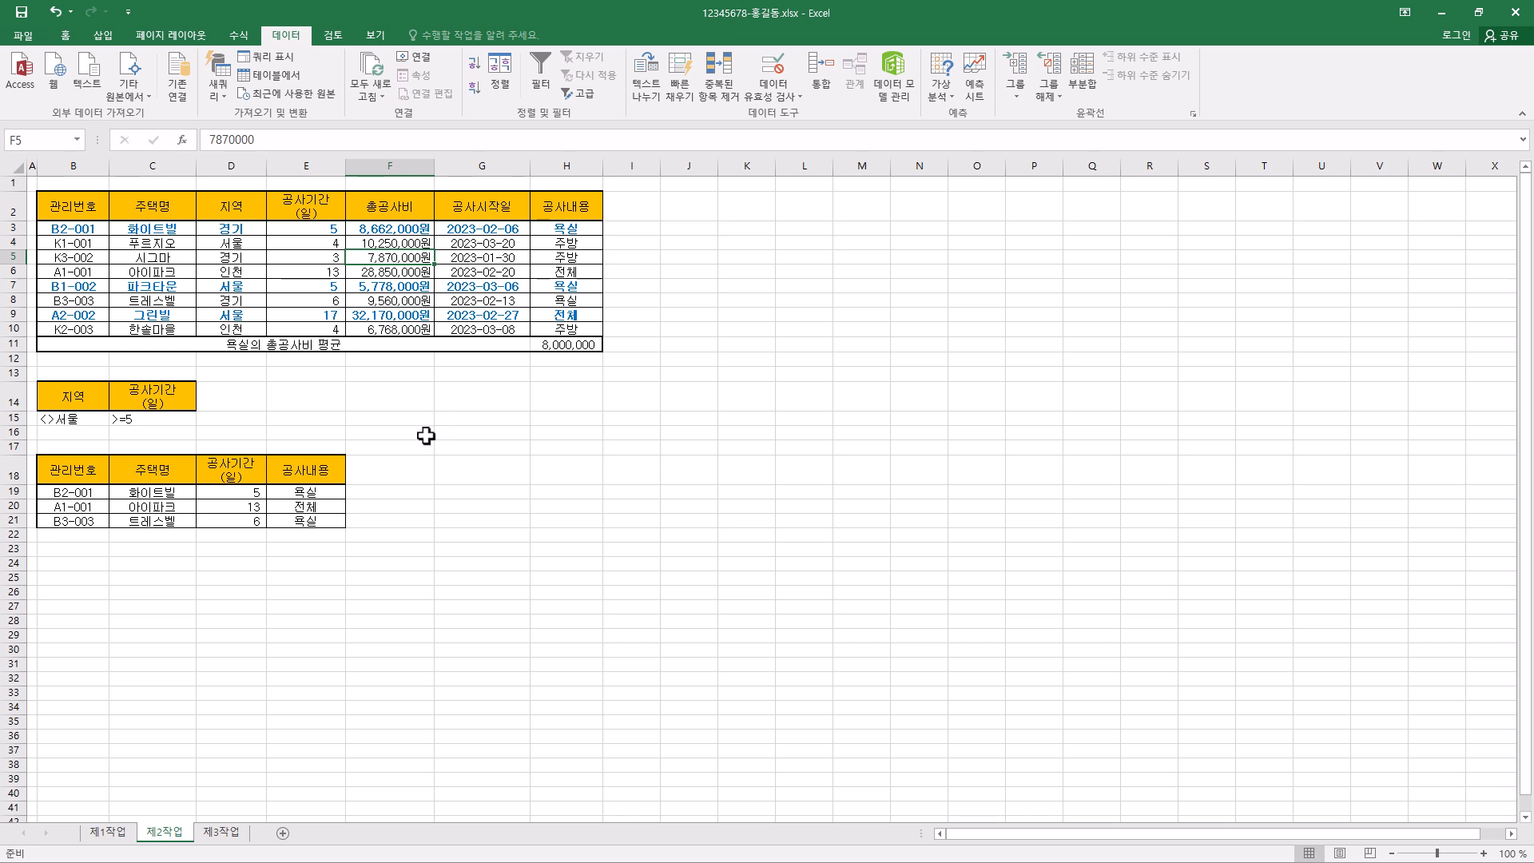
- Compare the conditionally formatted rows on the 제1작업 sheet with those on 제2작업, and check cell F3
{"action": "left_click", "coordinate": [397, 466]}
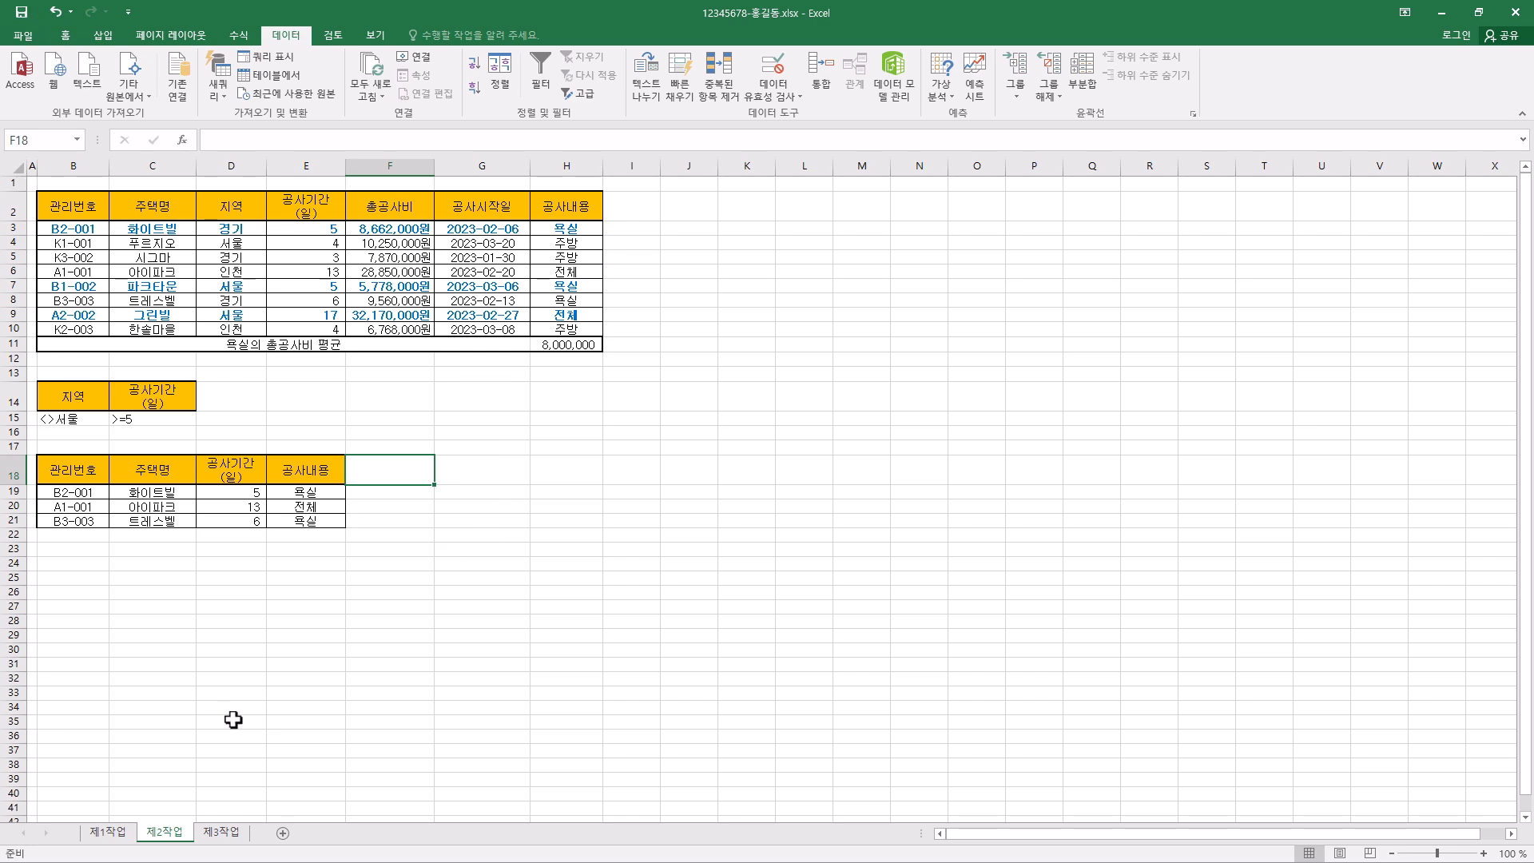
{"action": "left_click", "coordinate": [117, 836]}
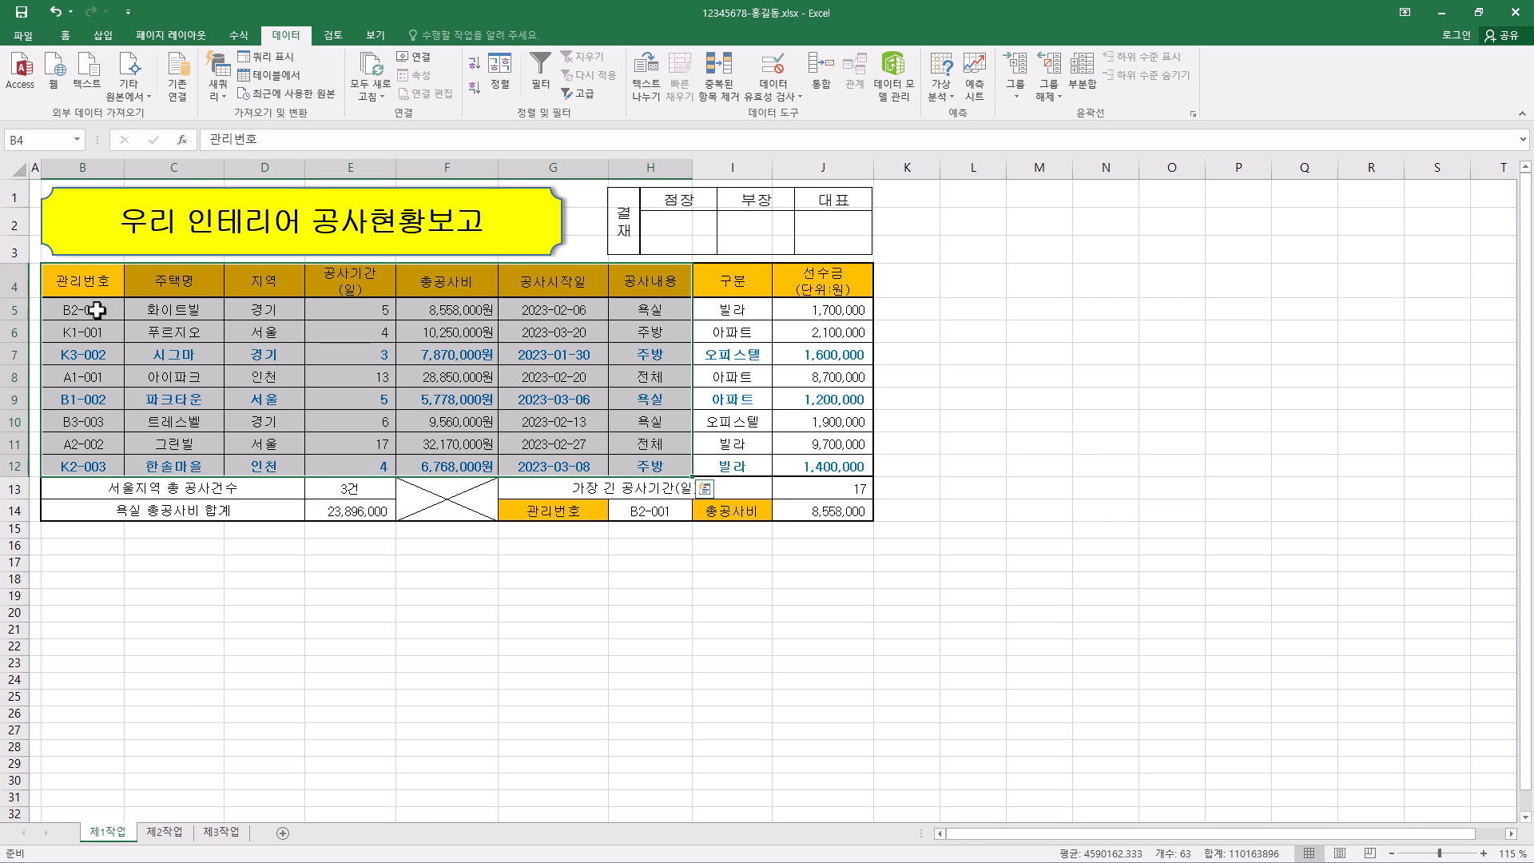
{"action": "left_click", "coordinate": [164, 831]}
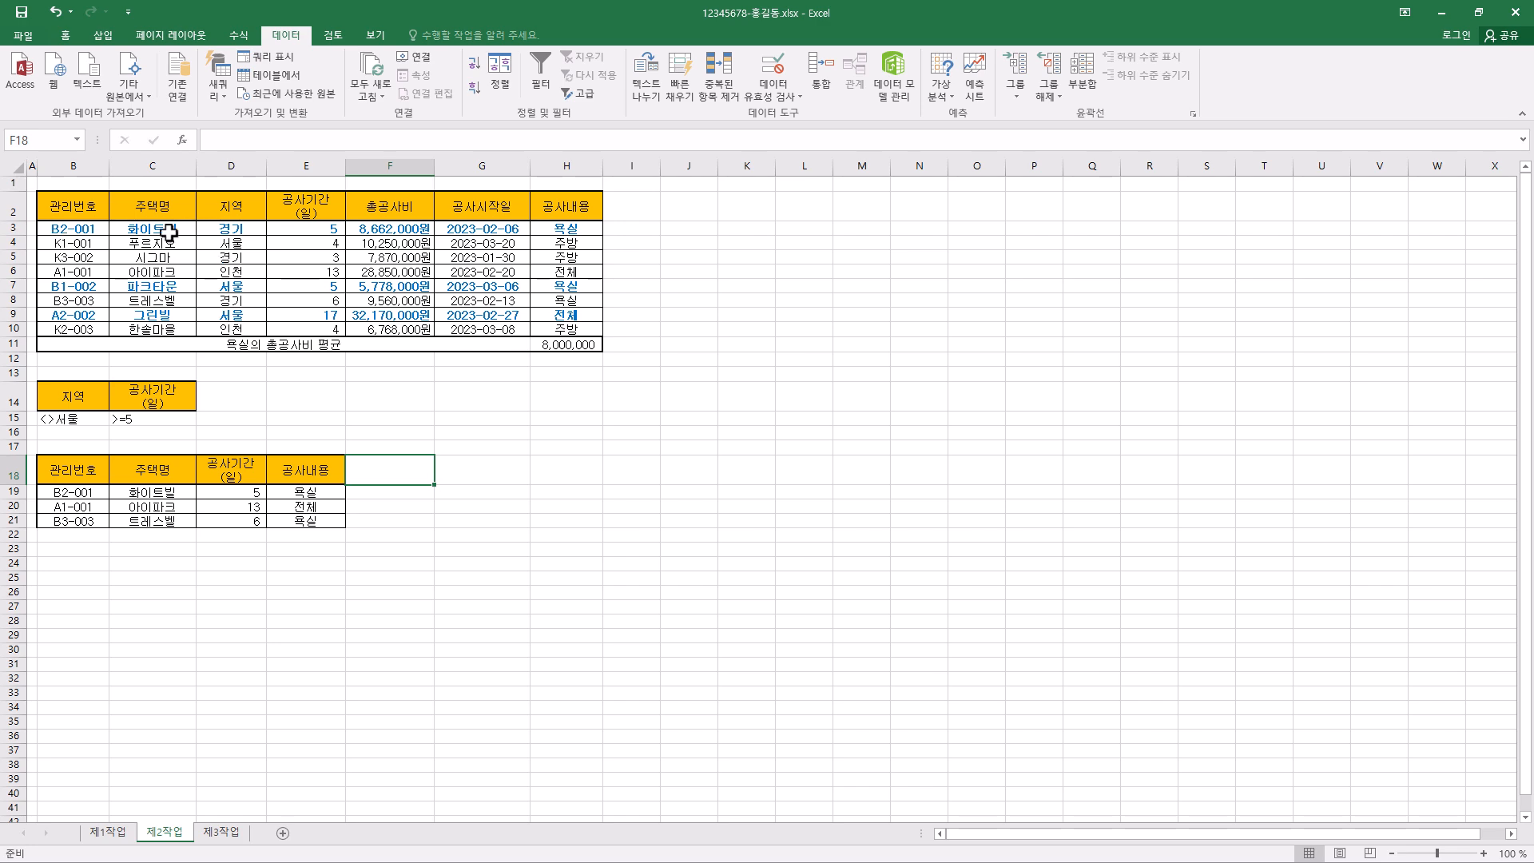
{"action": "left_click", "coordinate": [108, 832]}
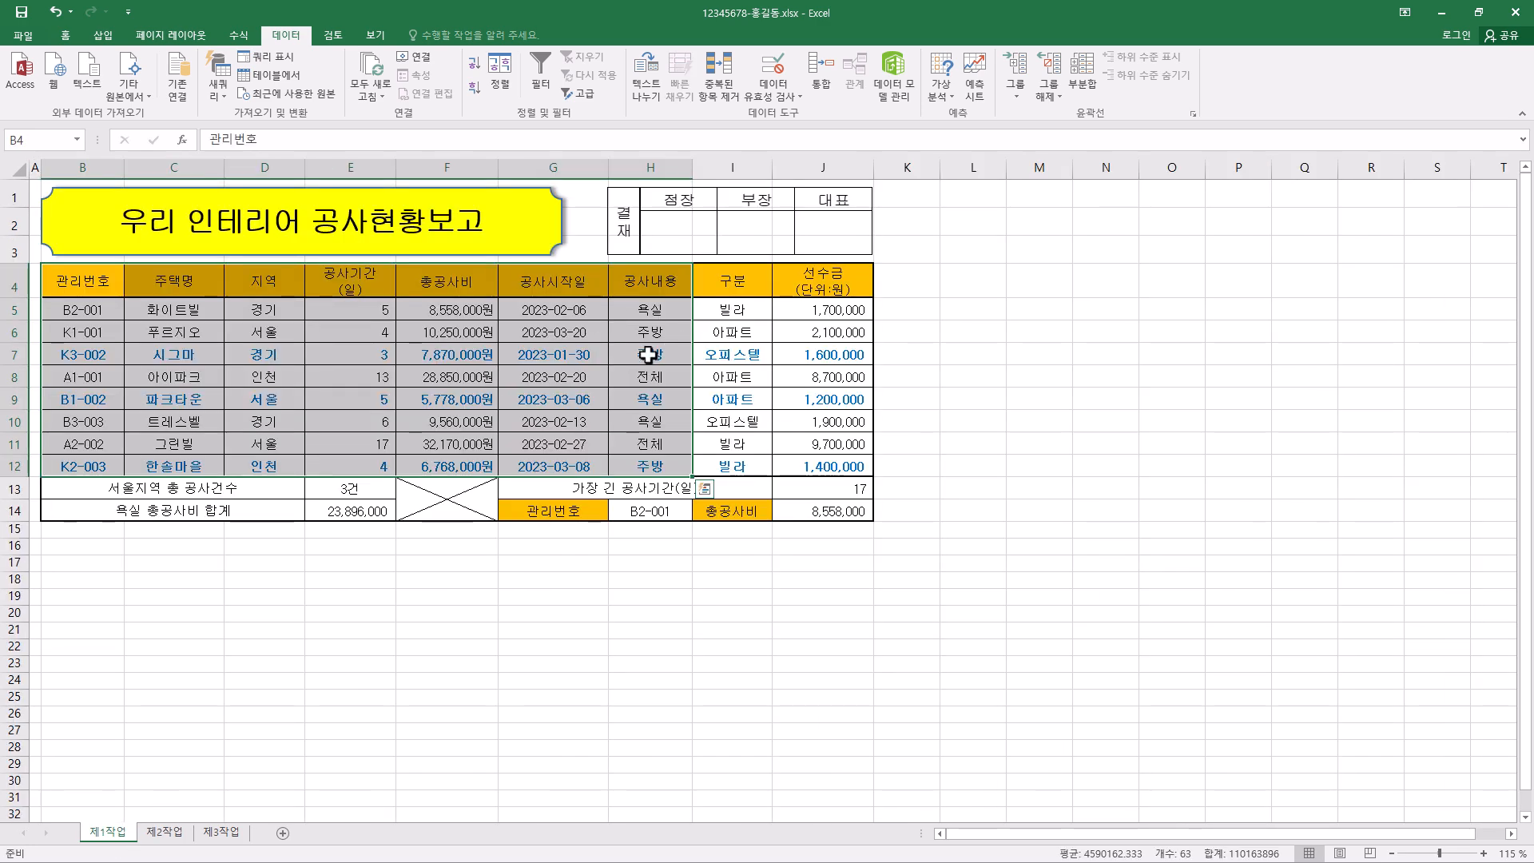
{"action": "left_click", "coordinate": [176, 835]}
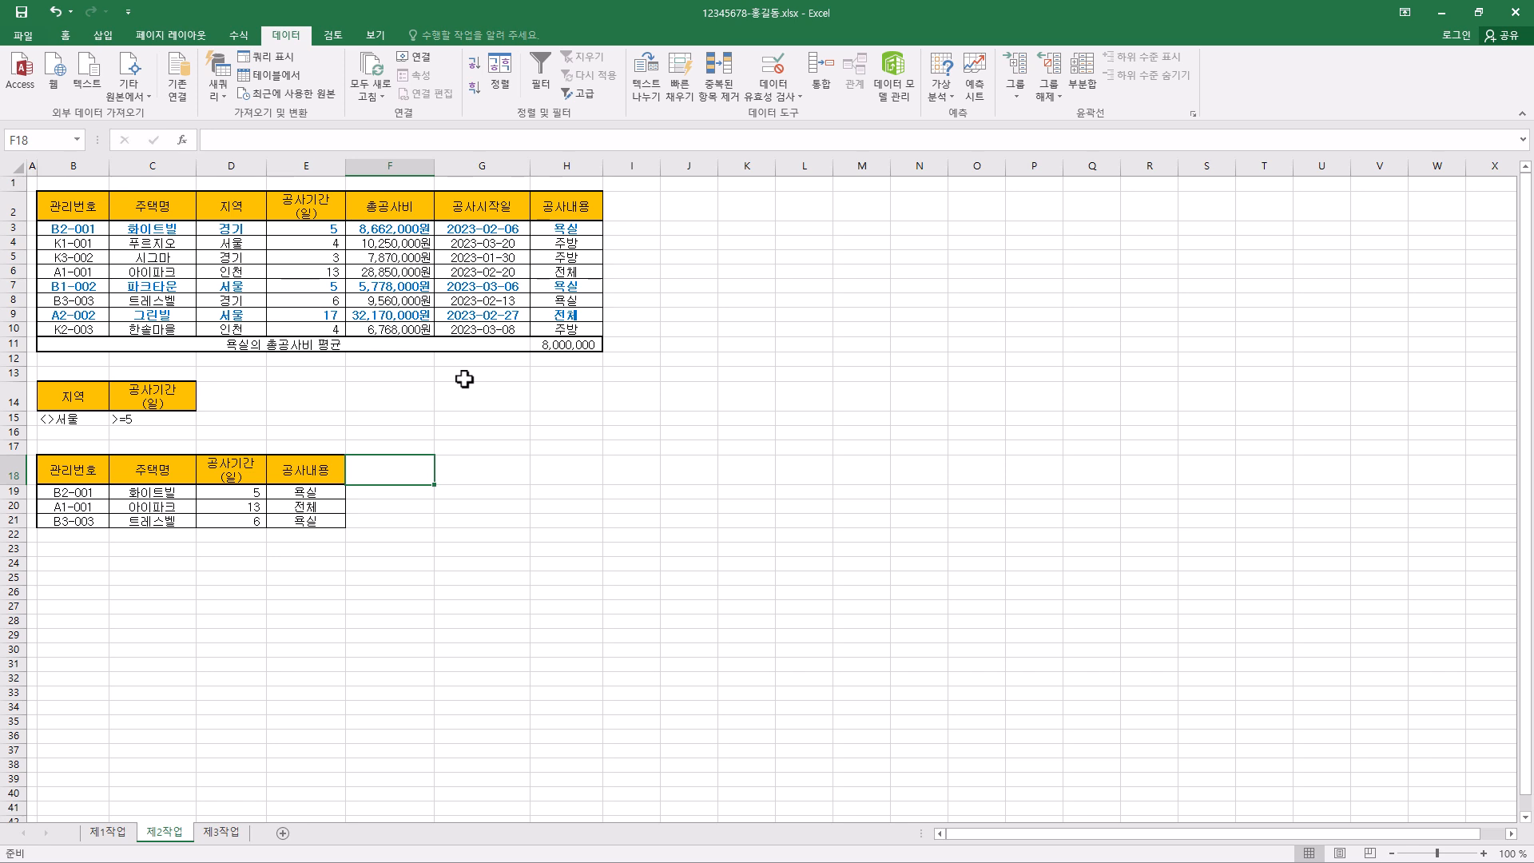
{"action": "left_click", "coordinate": [392, 231]}
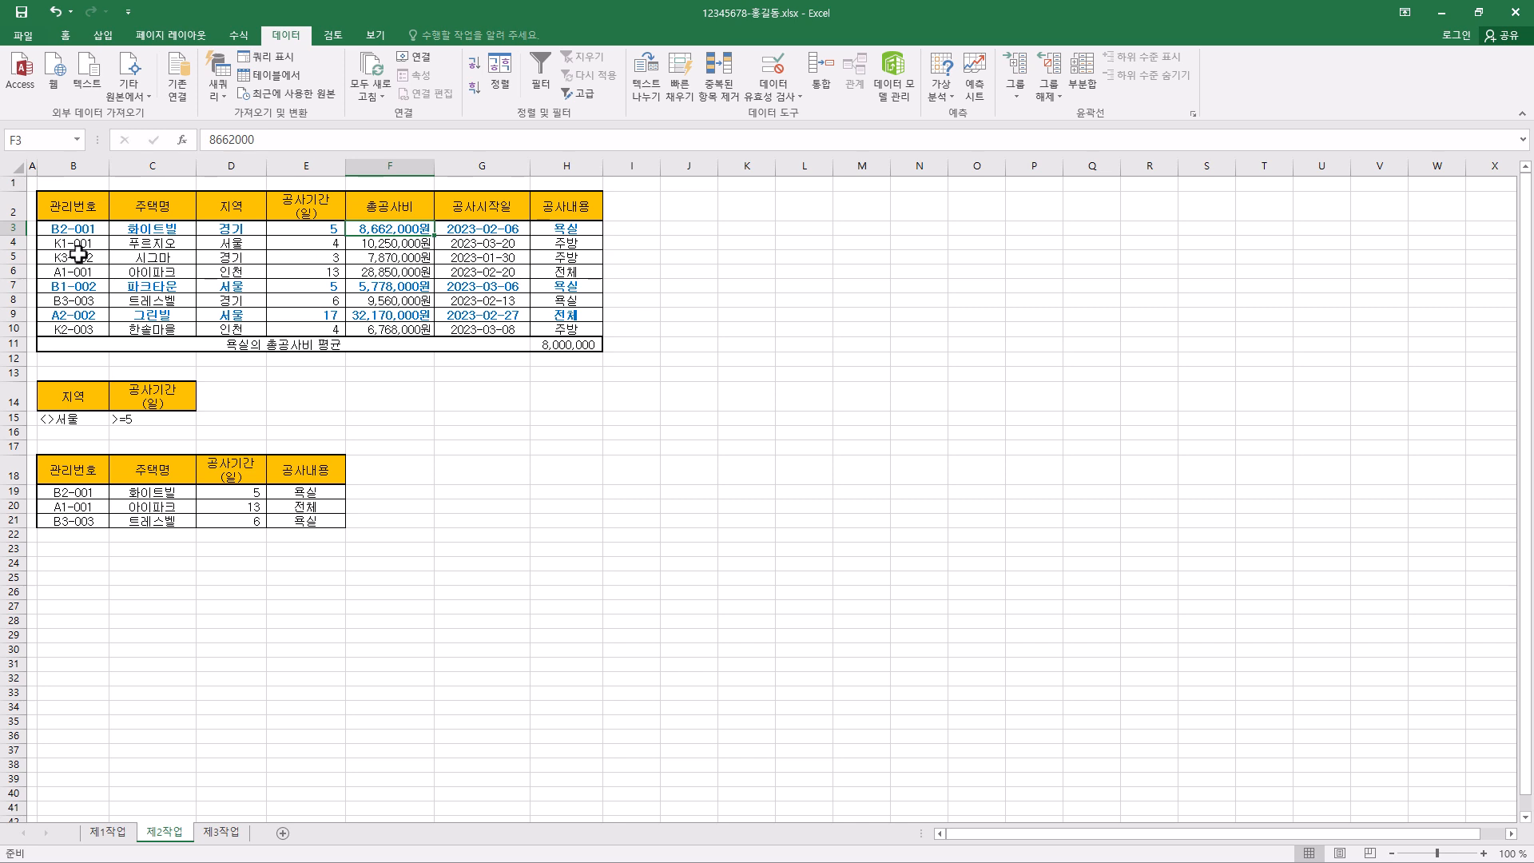
- Open the conditional formatting rules manager for B3:H10 on 제2작업 and list the rules of the current worksheet (현재 워크시트)
{"action": "left_click", "coordinate": [68, 229]}
{"action": "left_click", "coordinate": [552, 328], "text": "shift"}
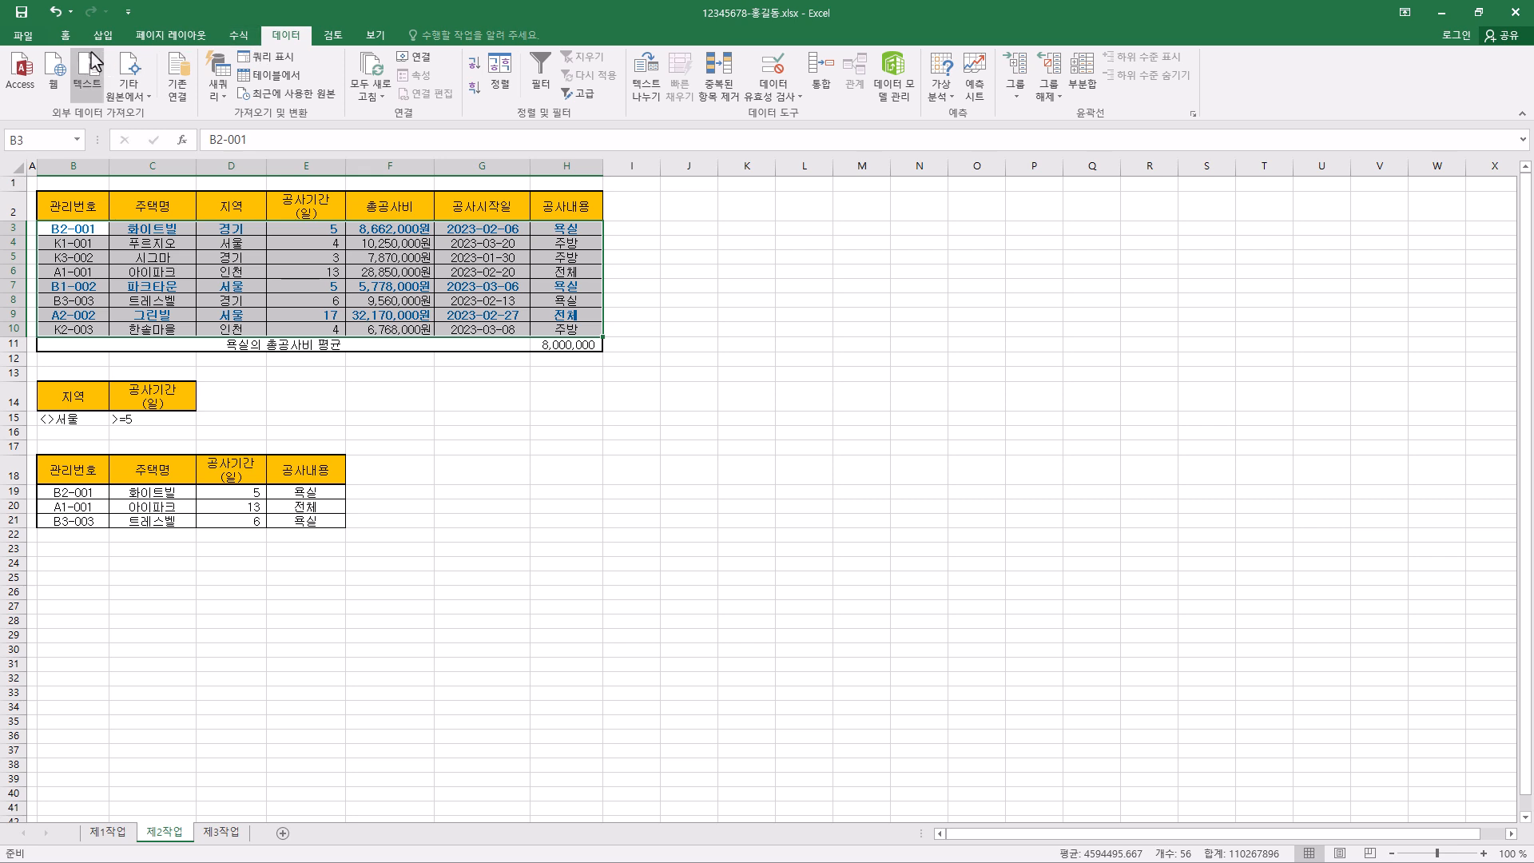
{"action": "left_click", "coordinate": [66, 36]}
{"action": "left_click", "coordinate": [682, 80]}
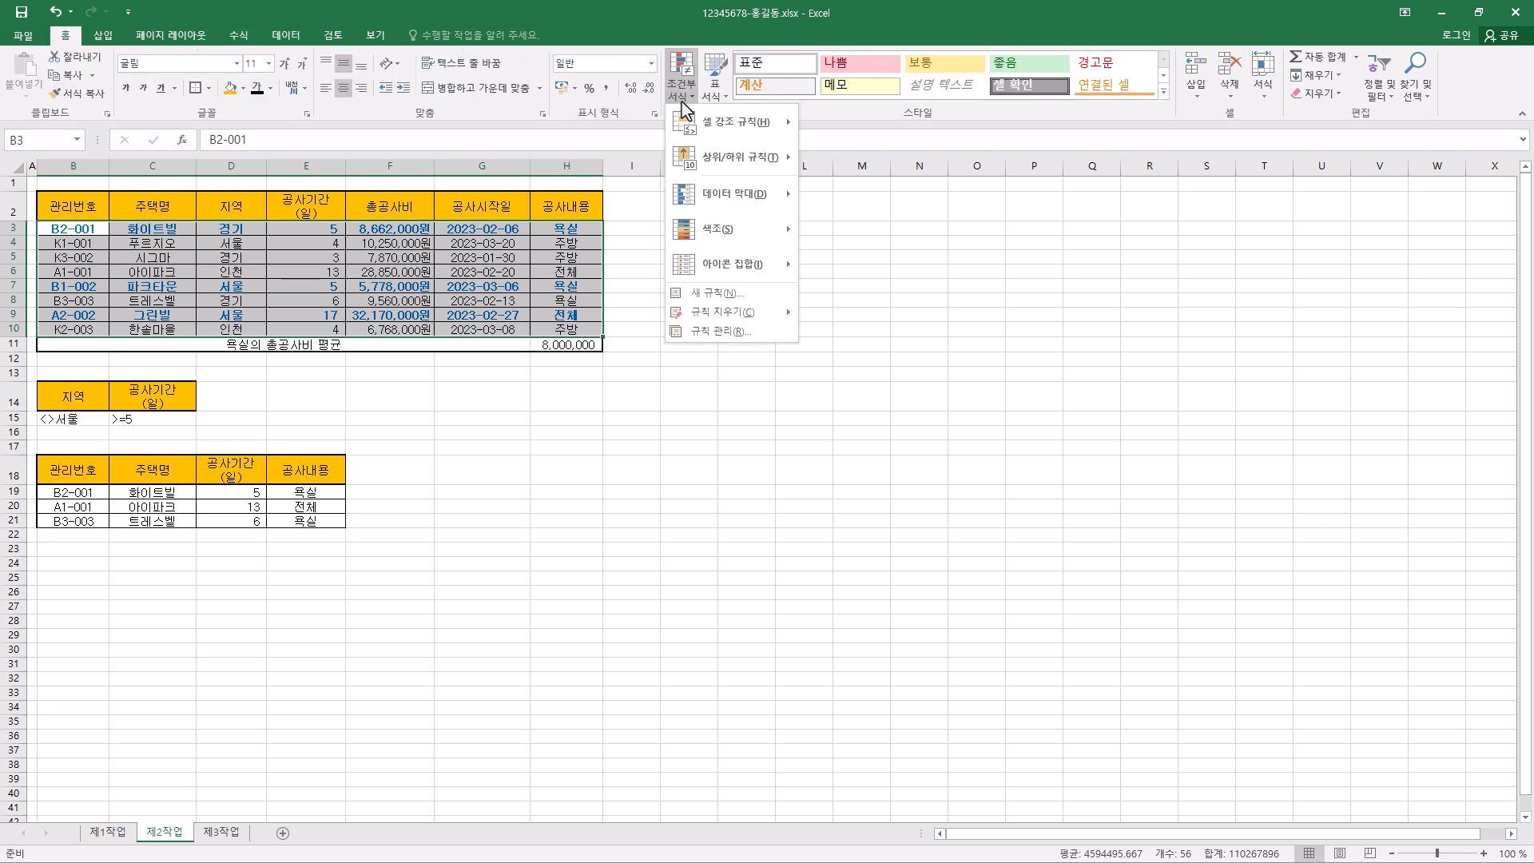
{"action": "left_click", "coordinate": [751, 331]}
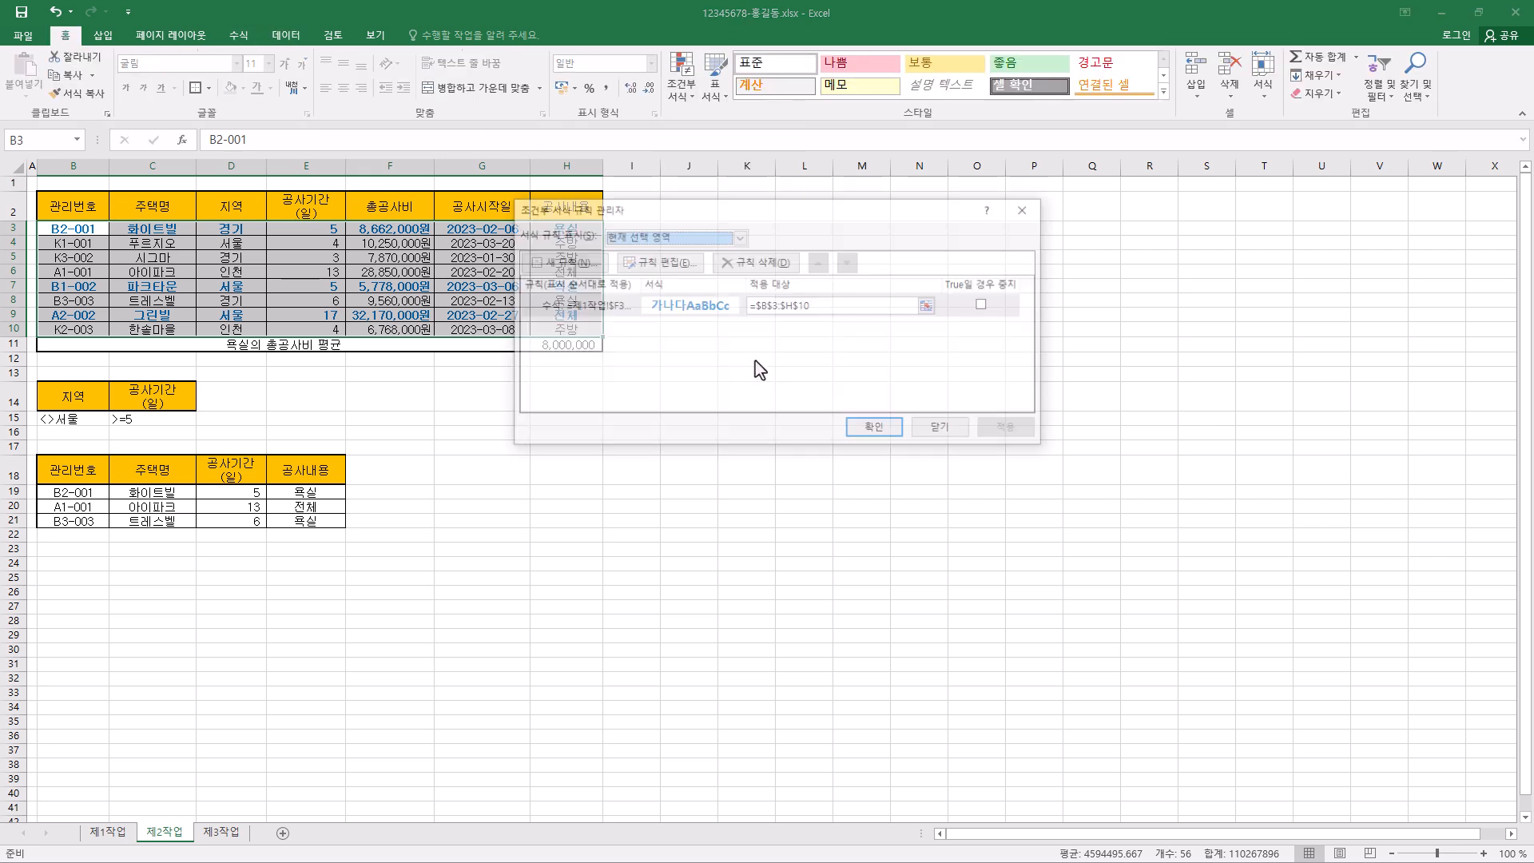
{"action": "left_click", "coordinate": [708, 237]}
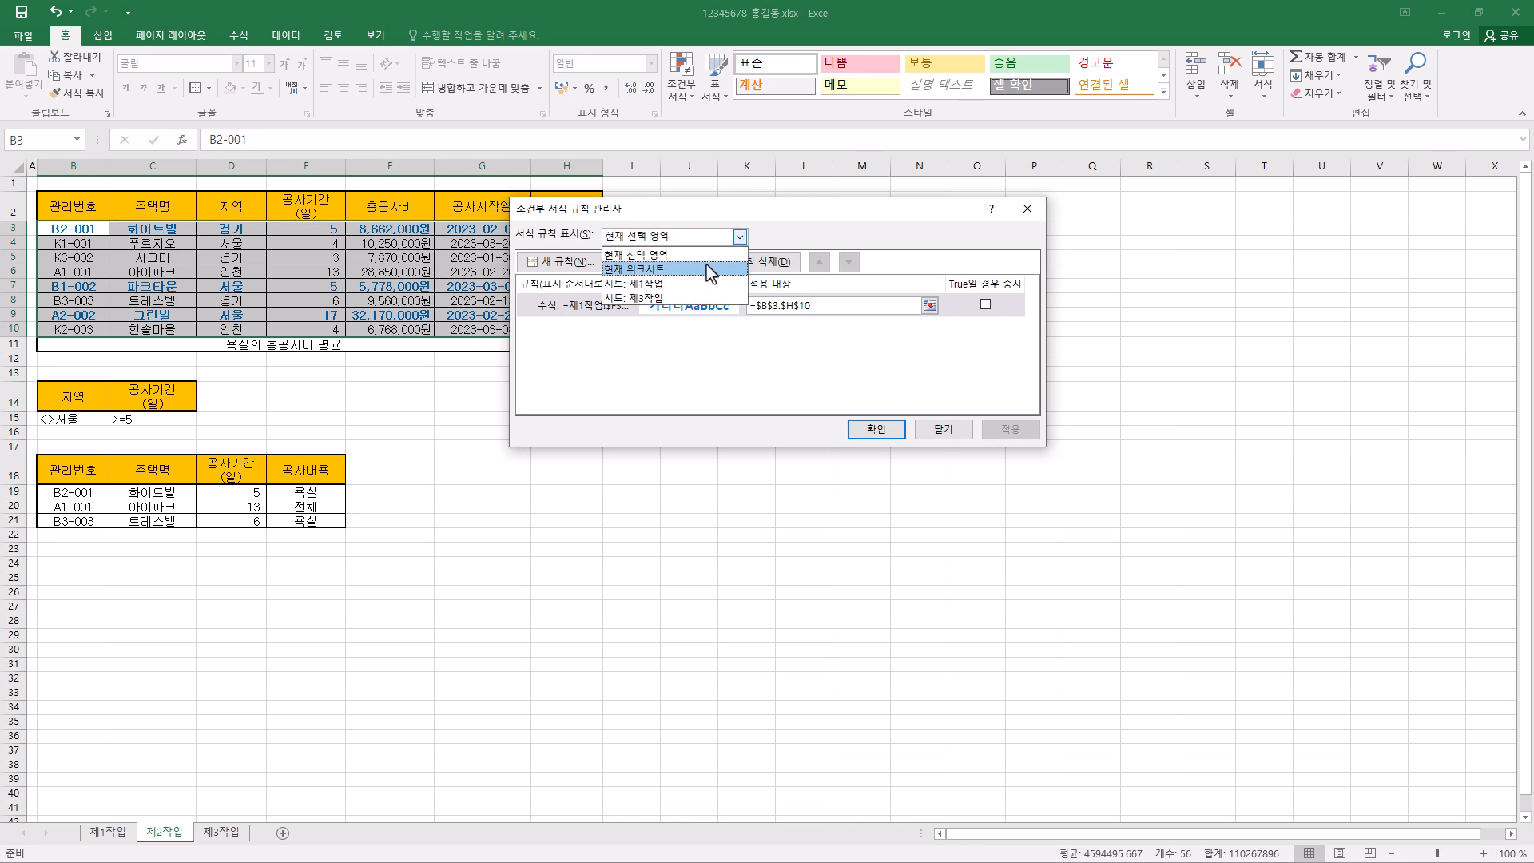
{"action": "left_click", "coordinate": [711, 270]}
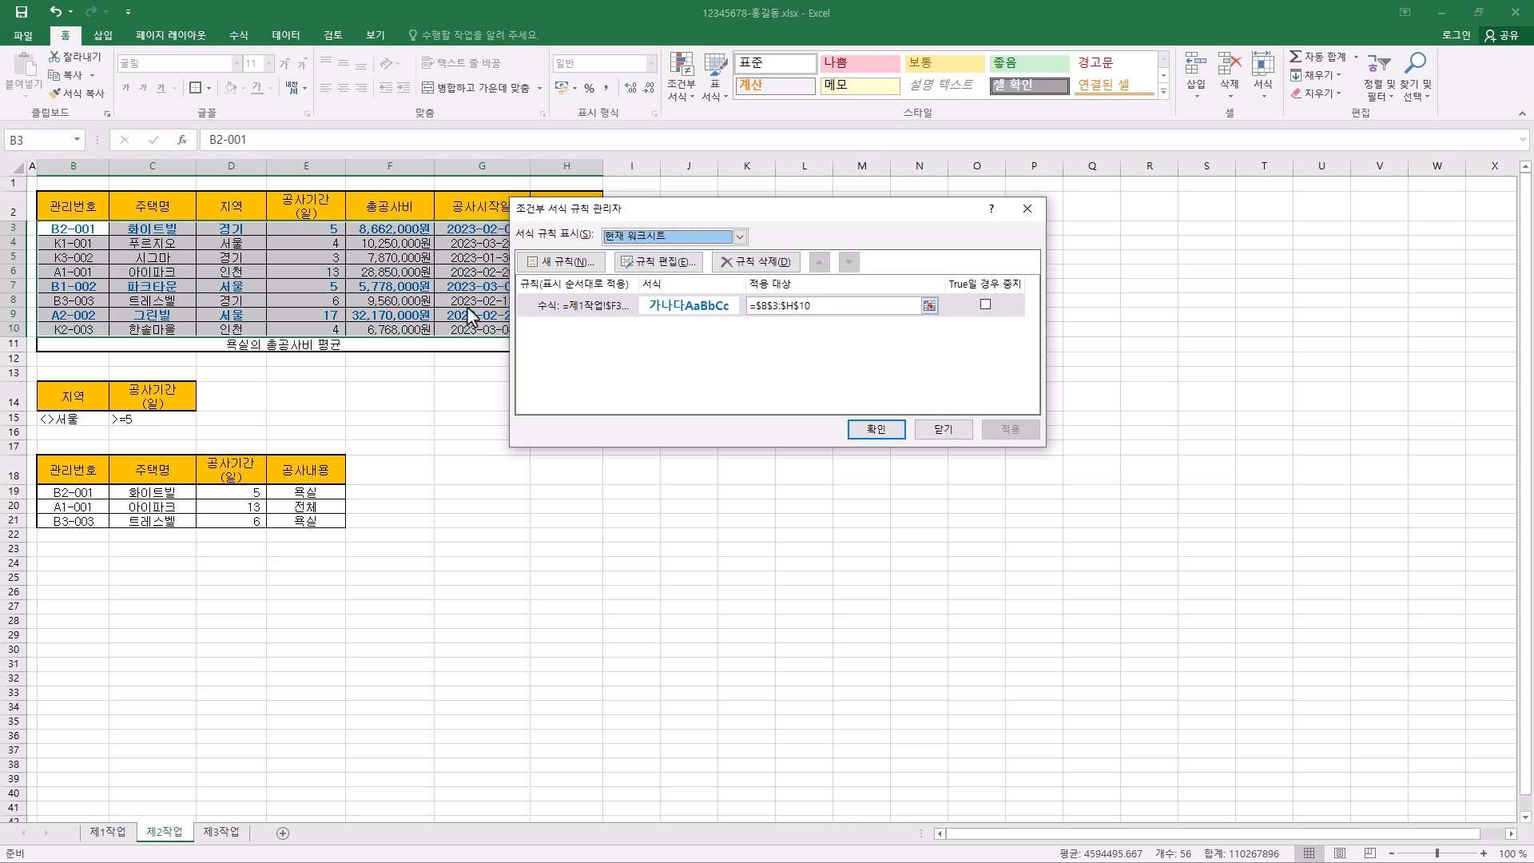
- Edit the conditional formatting rule's formula to =$F3<=8000000, removing the 제1작업 sheet reference, and apply it
{"action": "left_click", "coordinate": [597, 312]}
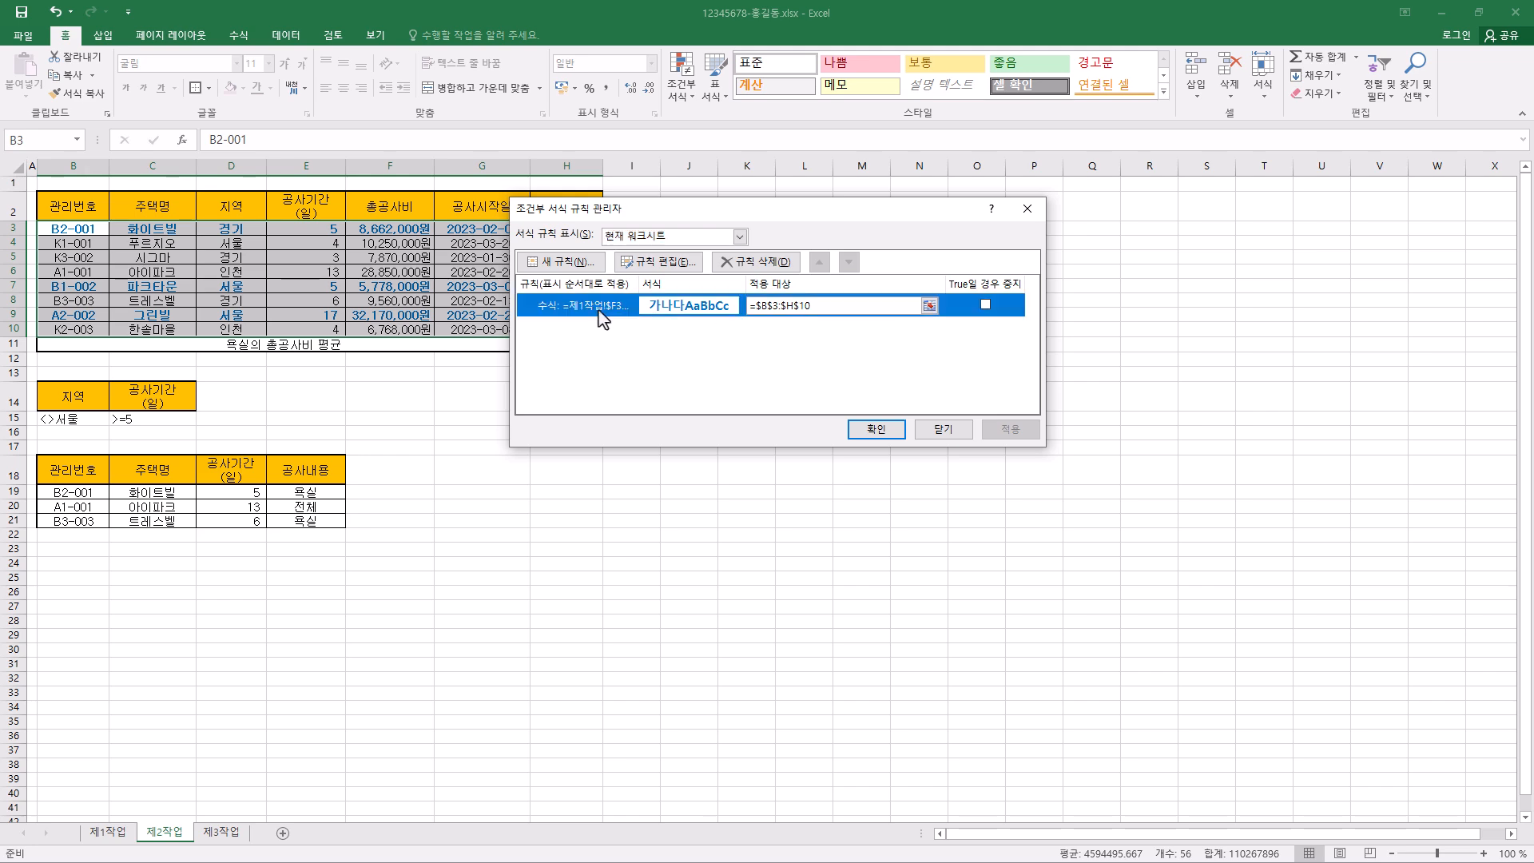
{"action": "left_click", "coordinate": [678, 266]}
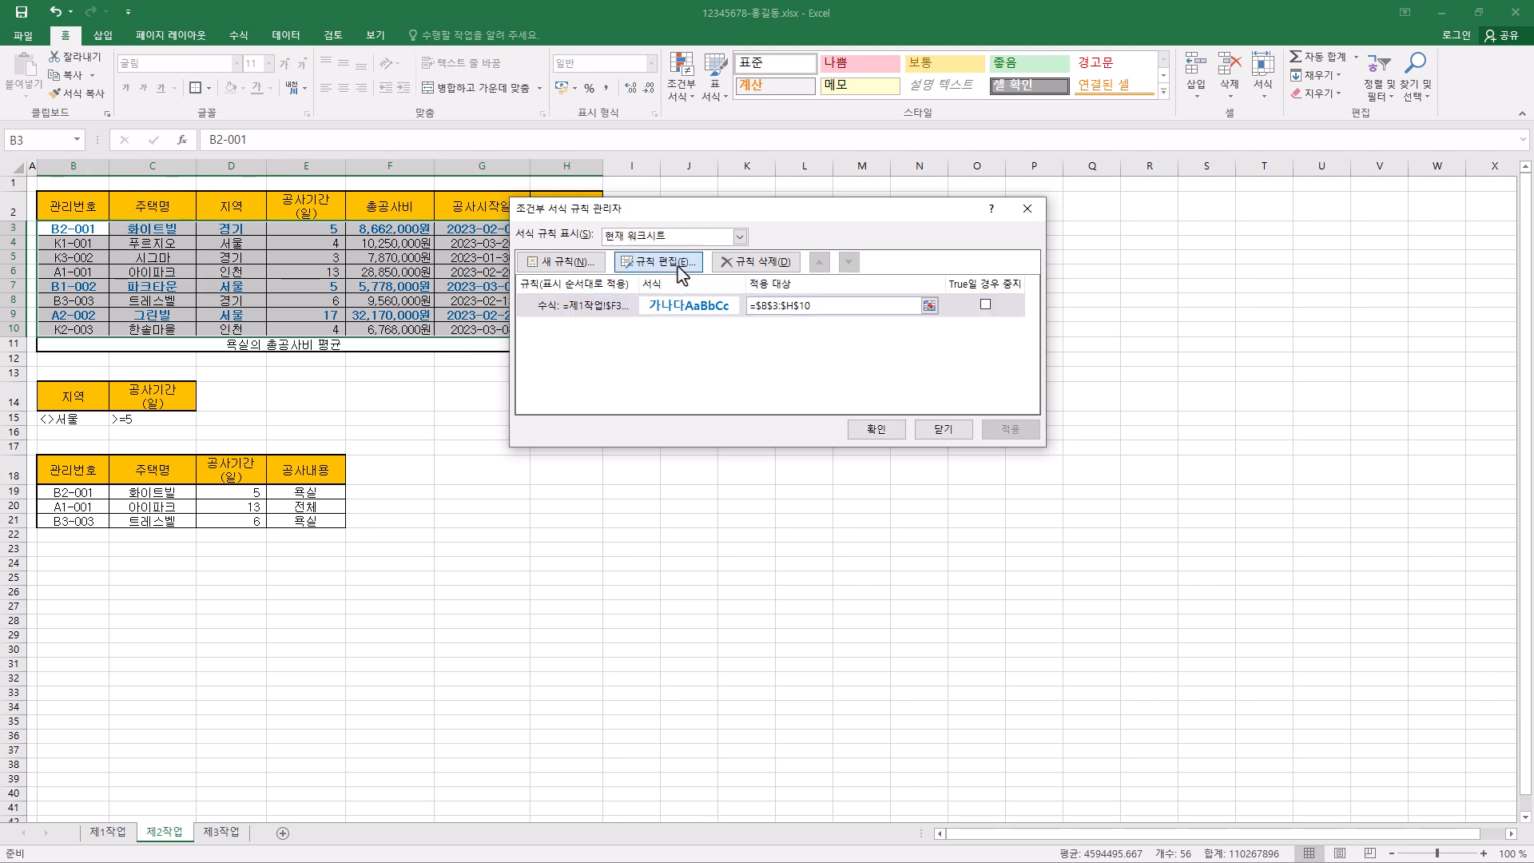
{"action": "left_click_drag", "start_coordinate": [644, 373], "coordinate": [688, 378]}
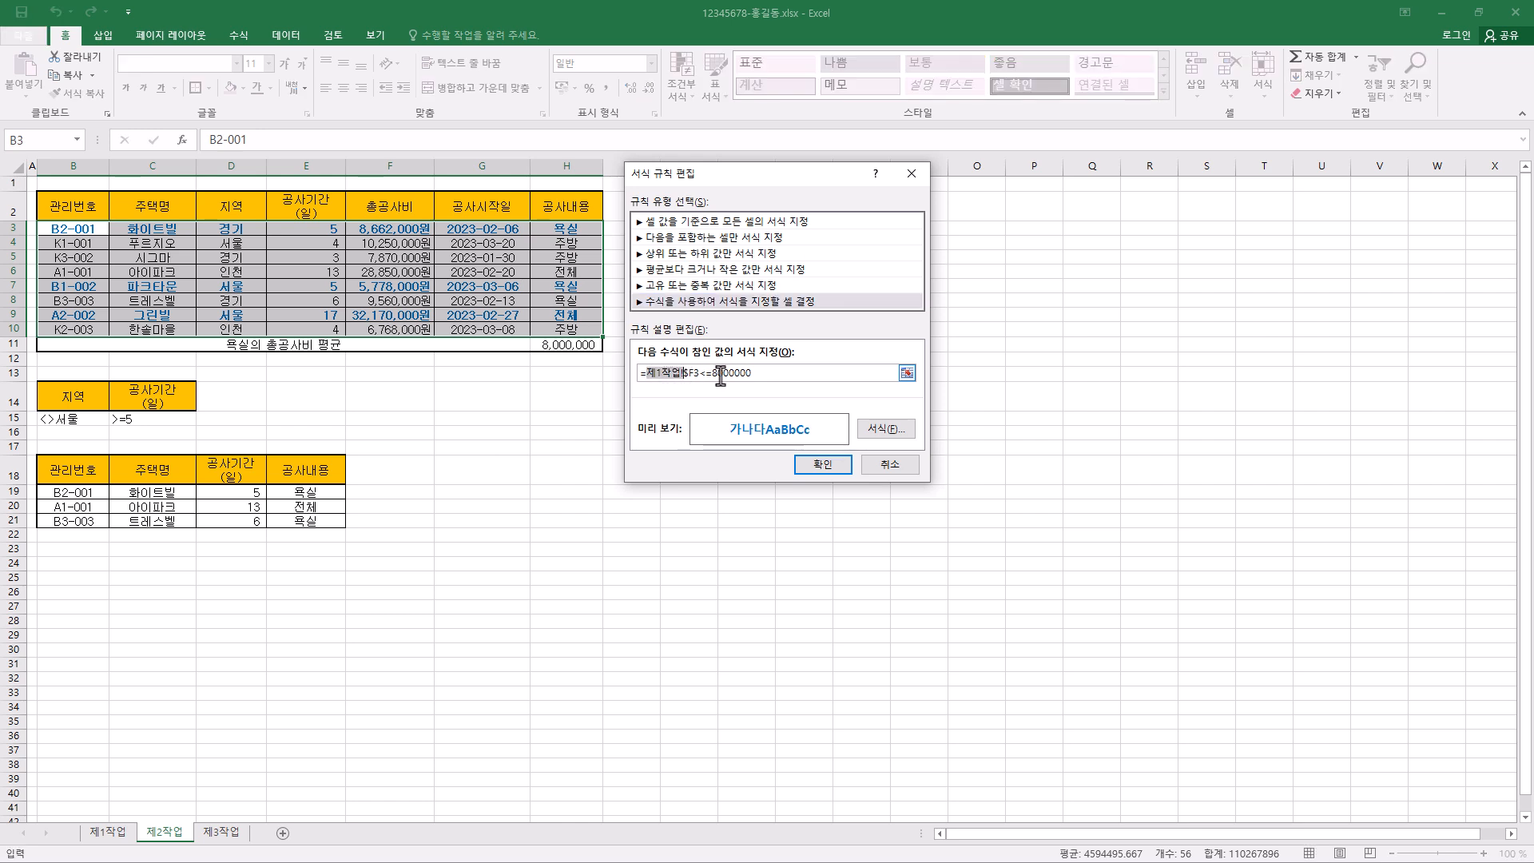
{"action": "key", "text": "Delete"}
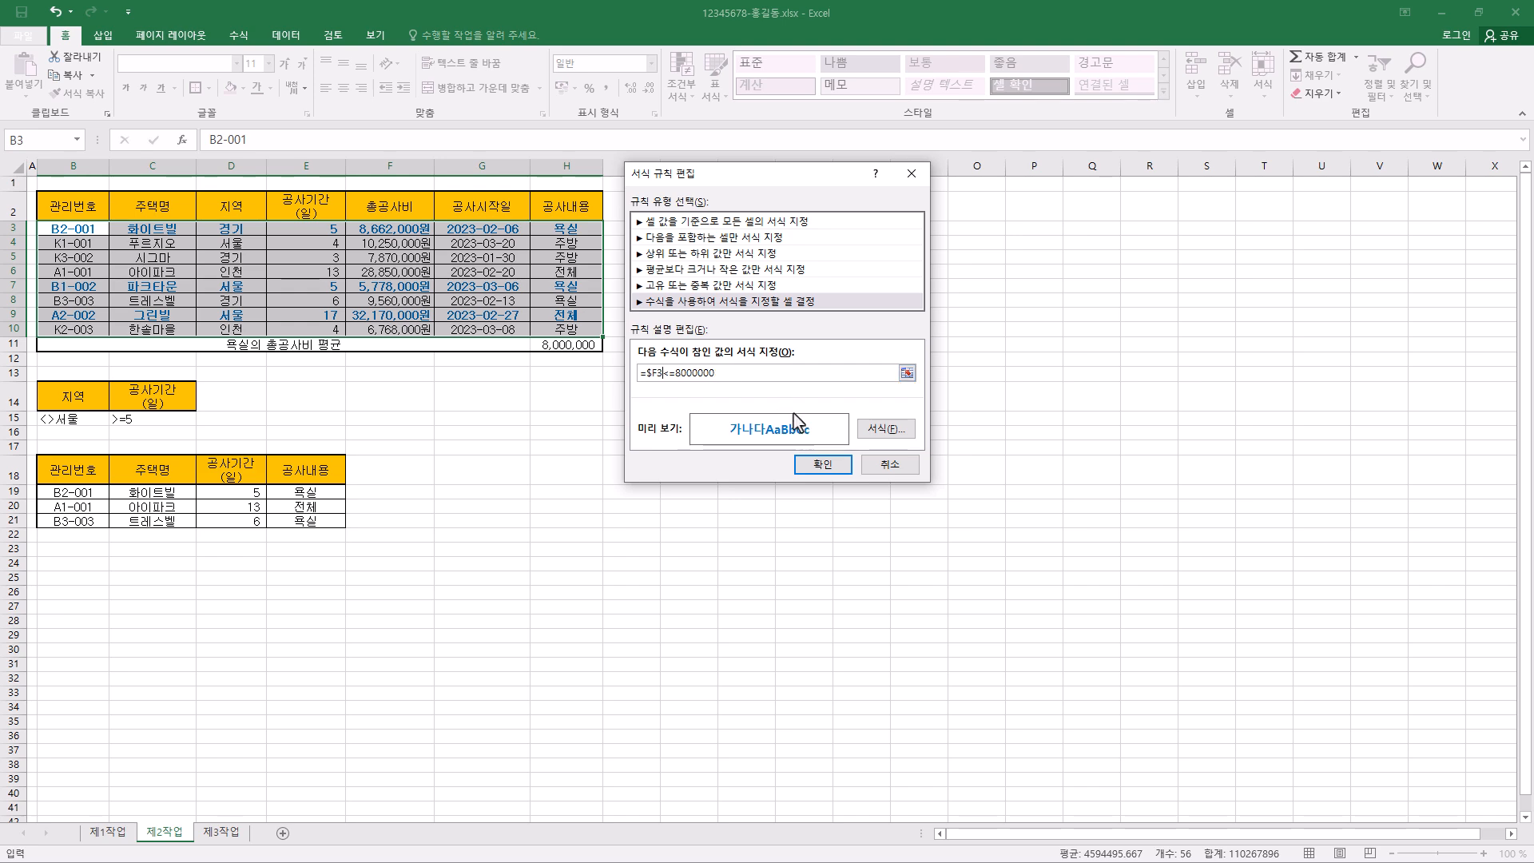
{"action": "left_click", "coordinate": [884, 429]}
{"action": "left_click", "coordinate": [913, 504]}
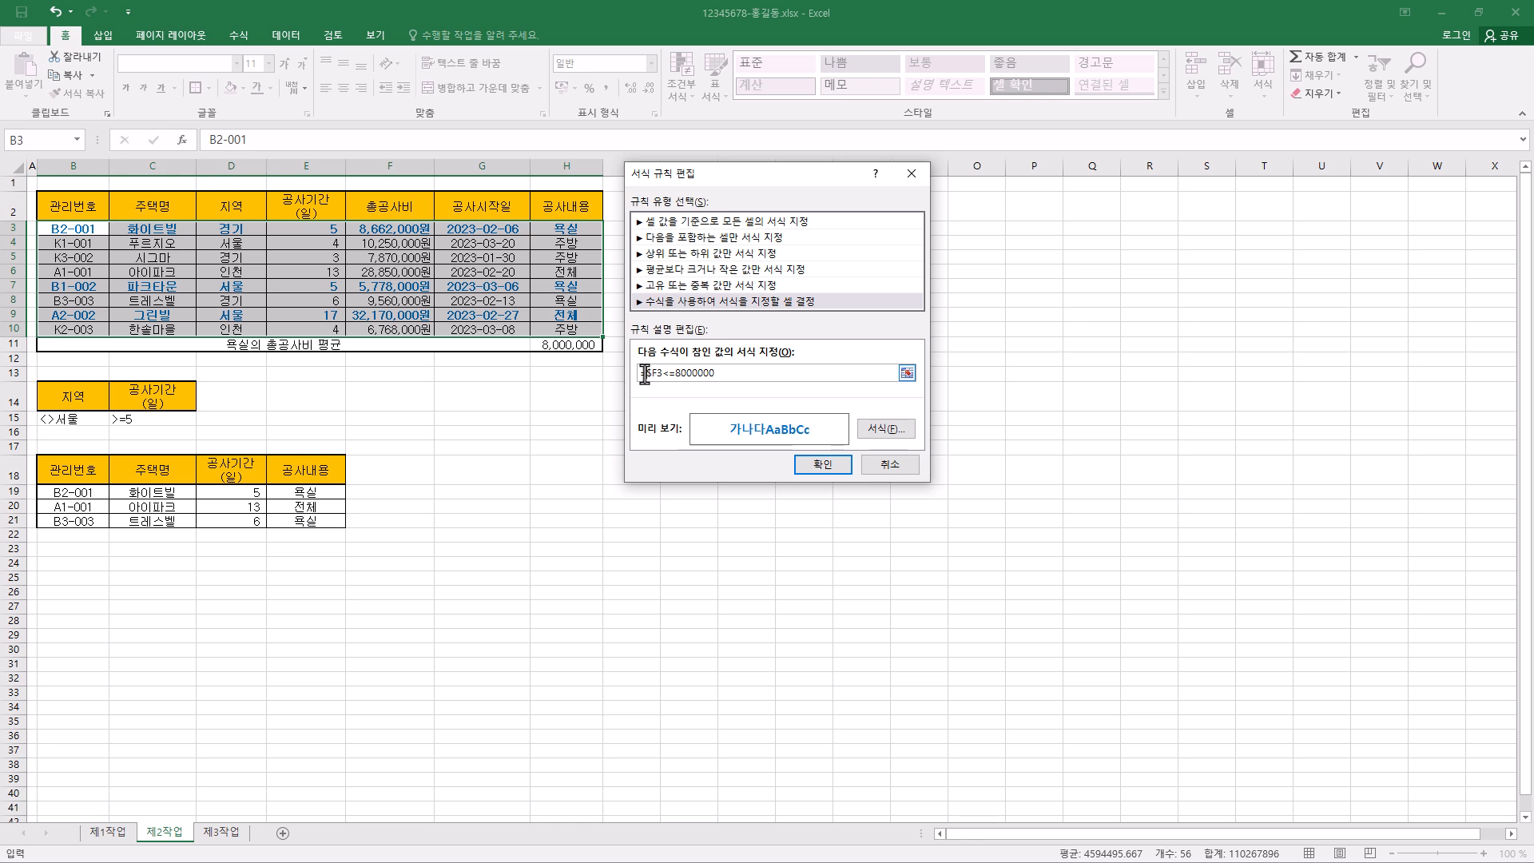
{"action": "left_click", "coordinate": [839, 469]}
{"action": "left_click", "coordinate": [885, 434]}
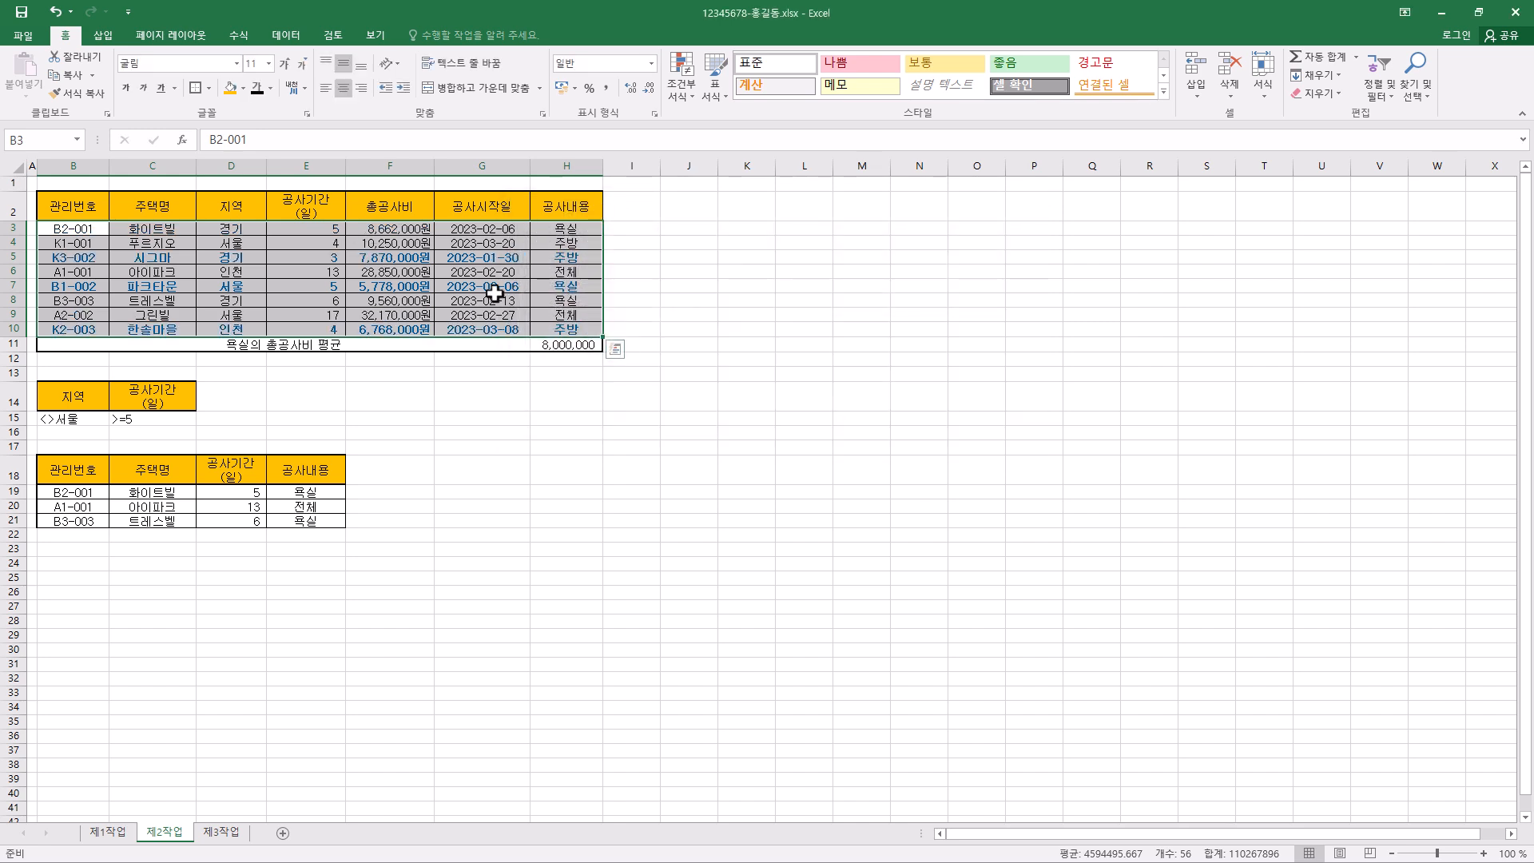
{"action": "left_click", "coordinate": [432, 373]}
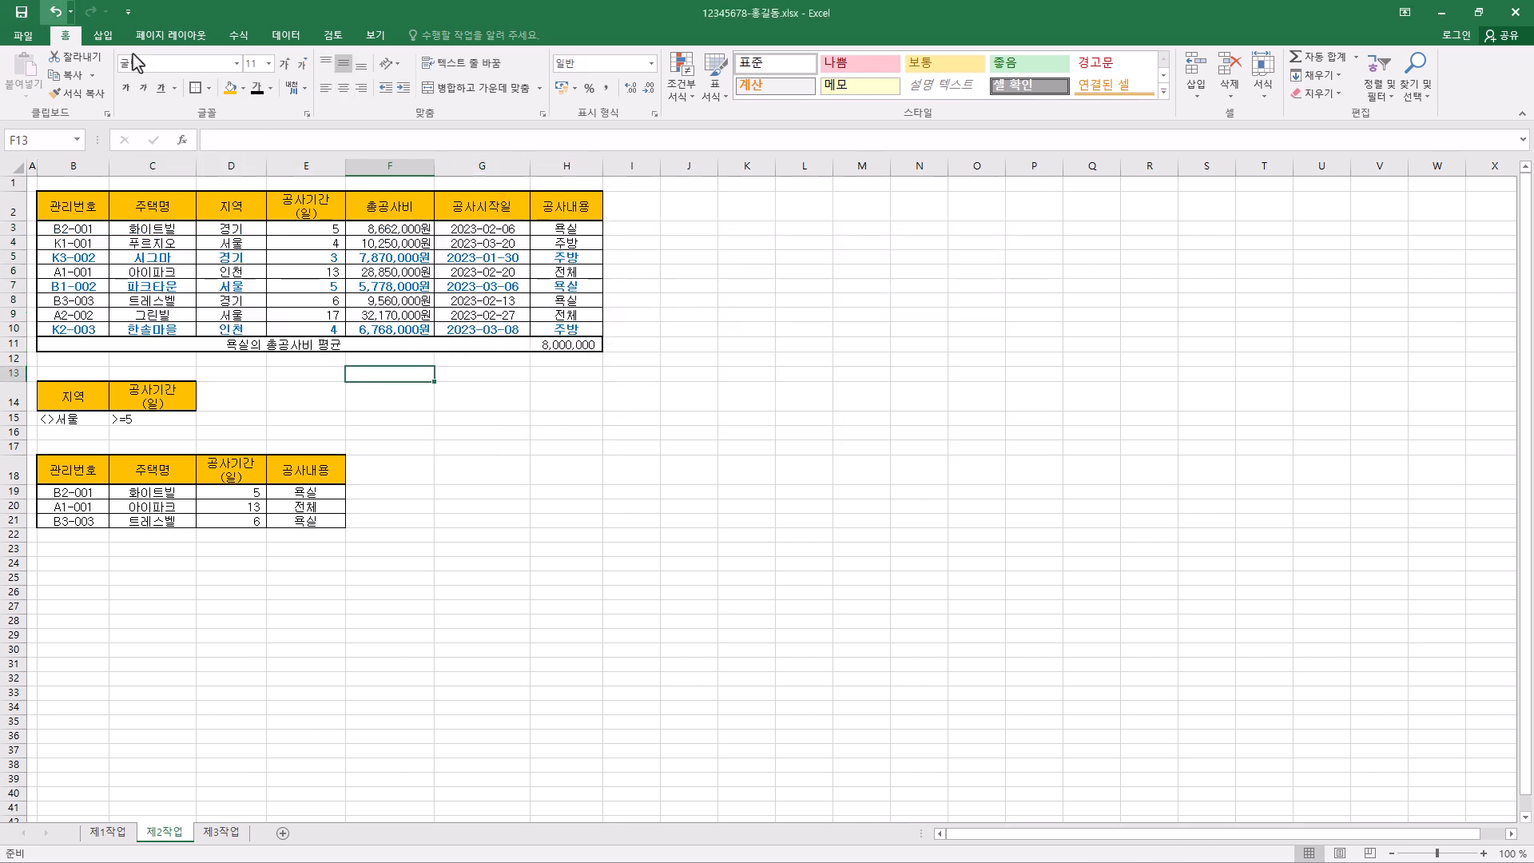
- Copy B4:H12 from the 제1작업 sheet and paste it at B2 of 제3작업, keeping the source column widths
{"action": "left_click", "coordinate": [110, 832]}
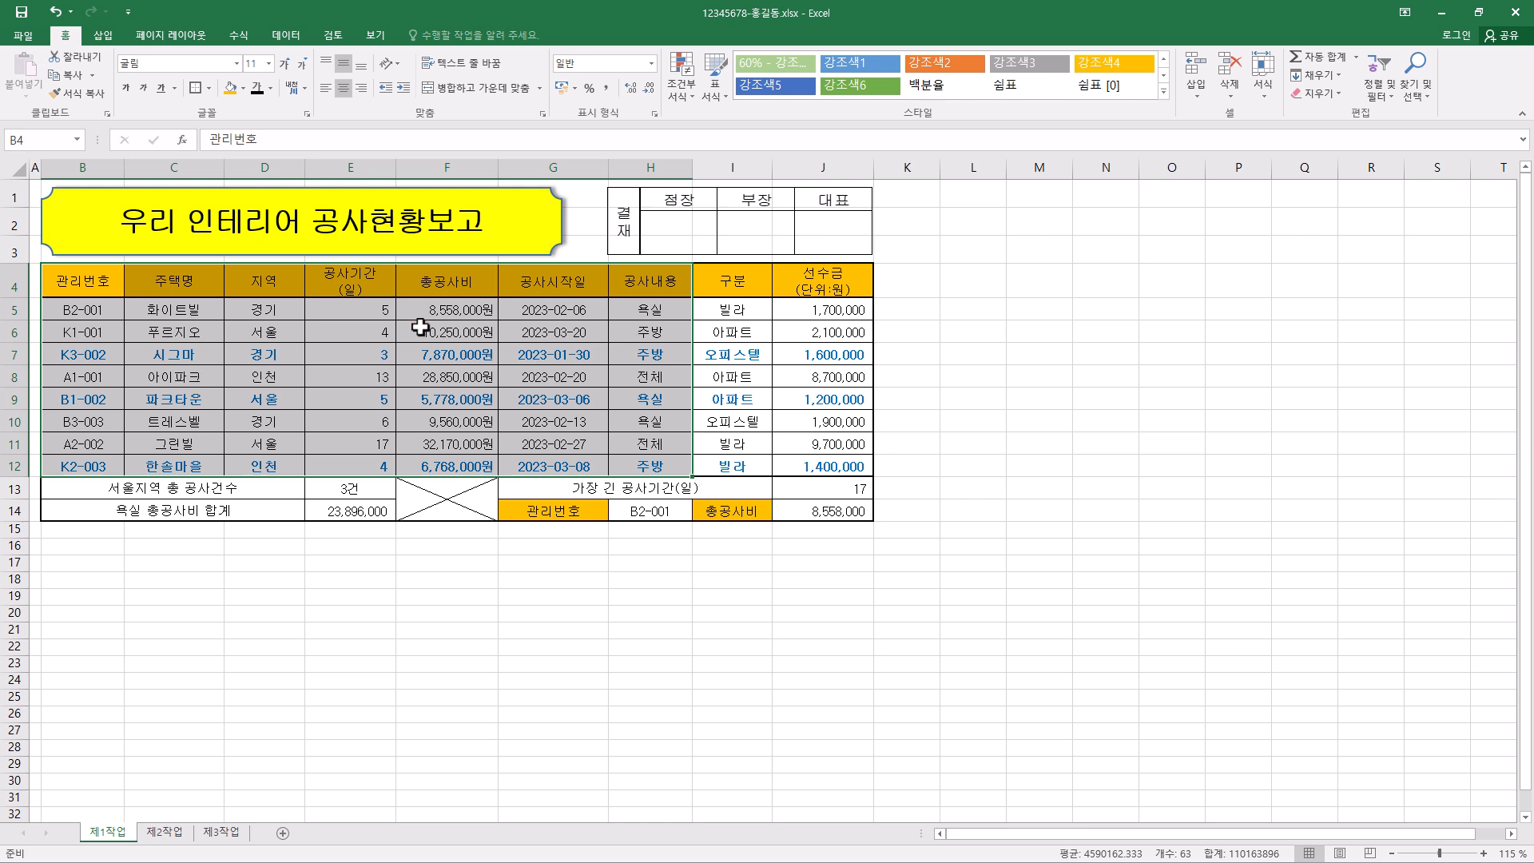
{"action": "key", "text": "ctrl+c"}
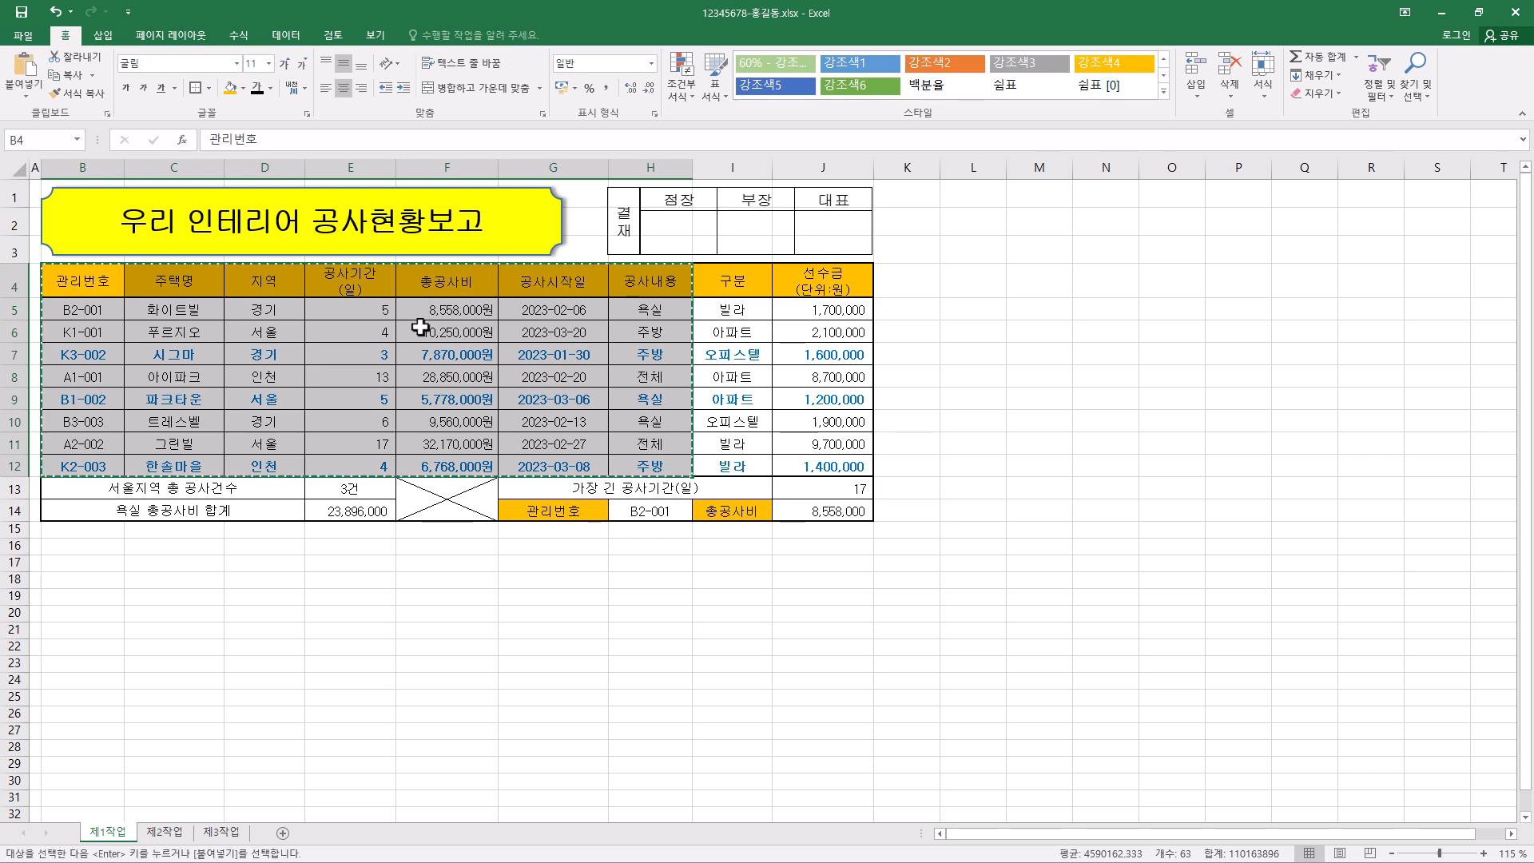
{"action": "key", "text": "ctrl+q"}
{"action": "left_click", "coordinate": [226, 834]}
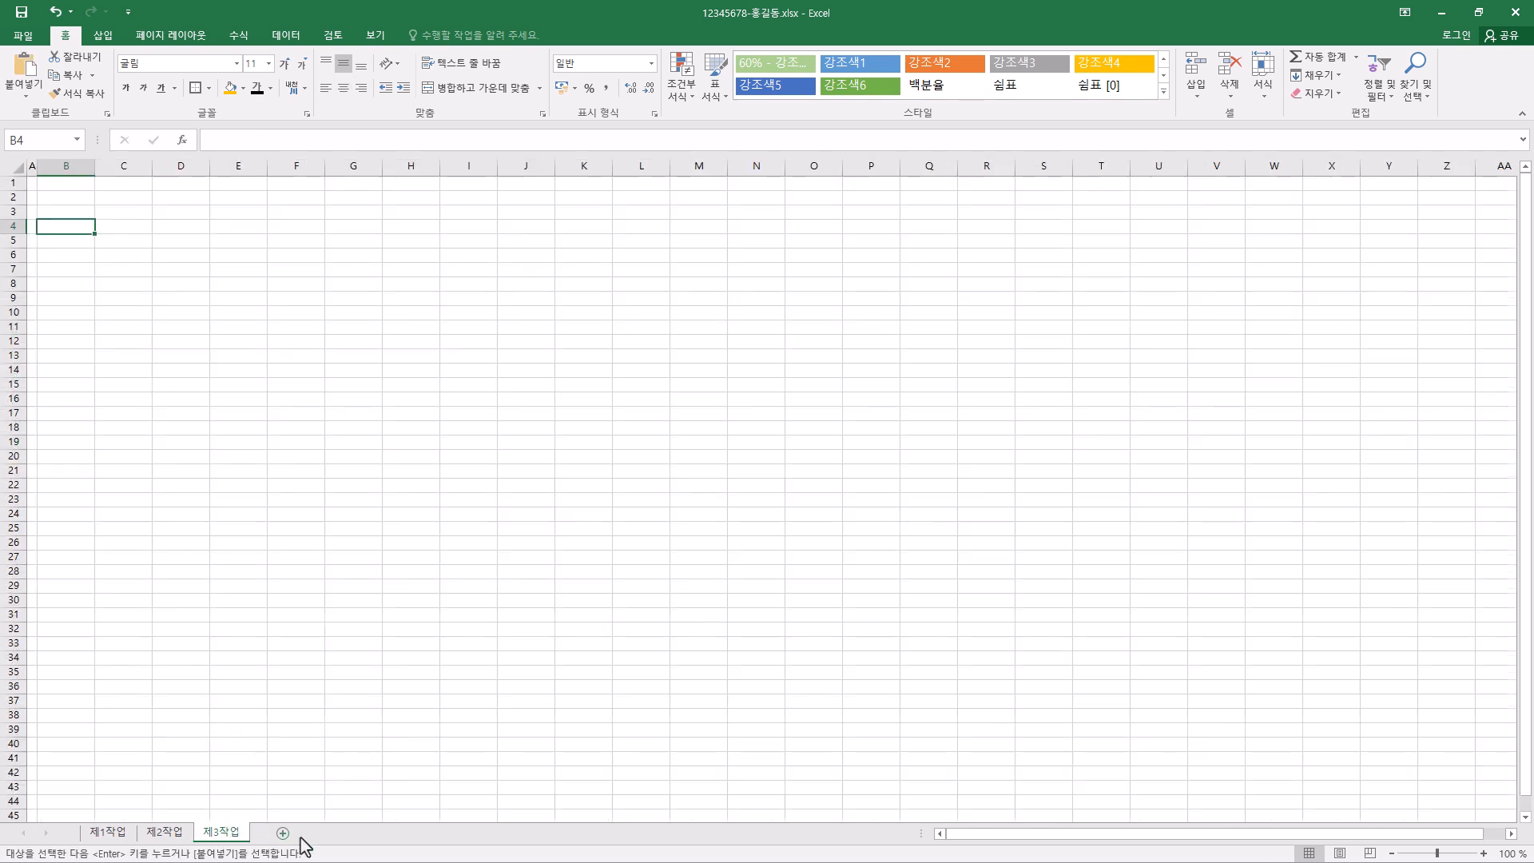
{"action": "left_click", "coordinate": [62, 197]}
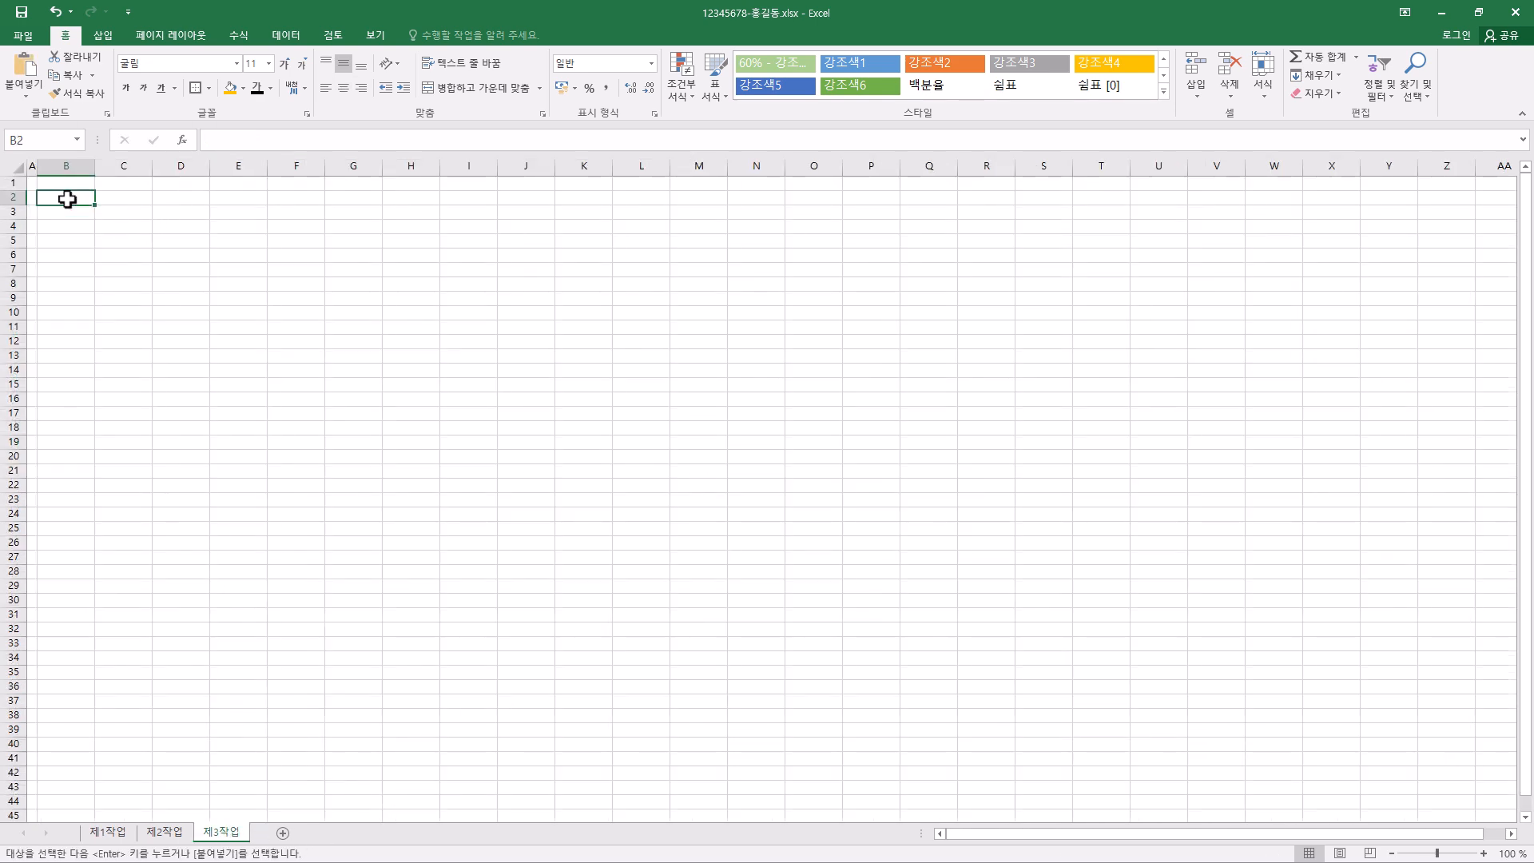
{"action": "left_click", "coordinate": [27, 96]}
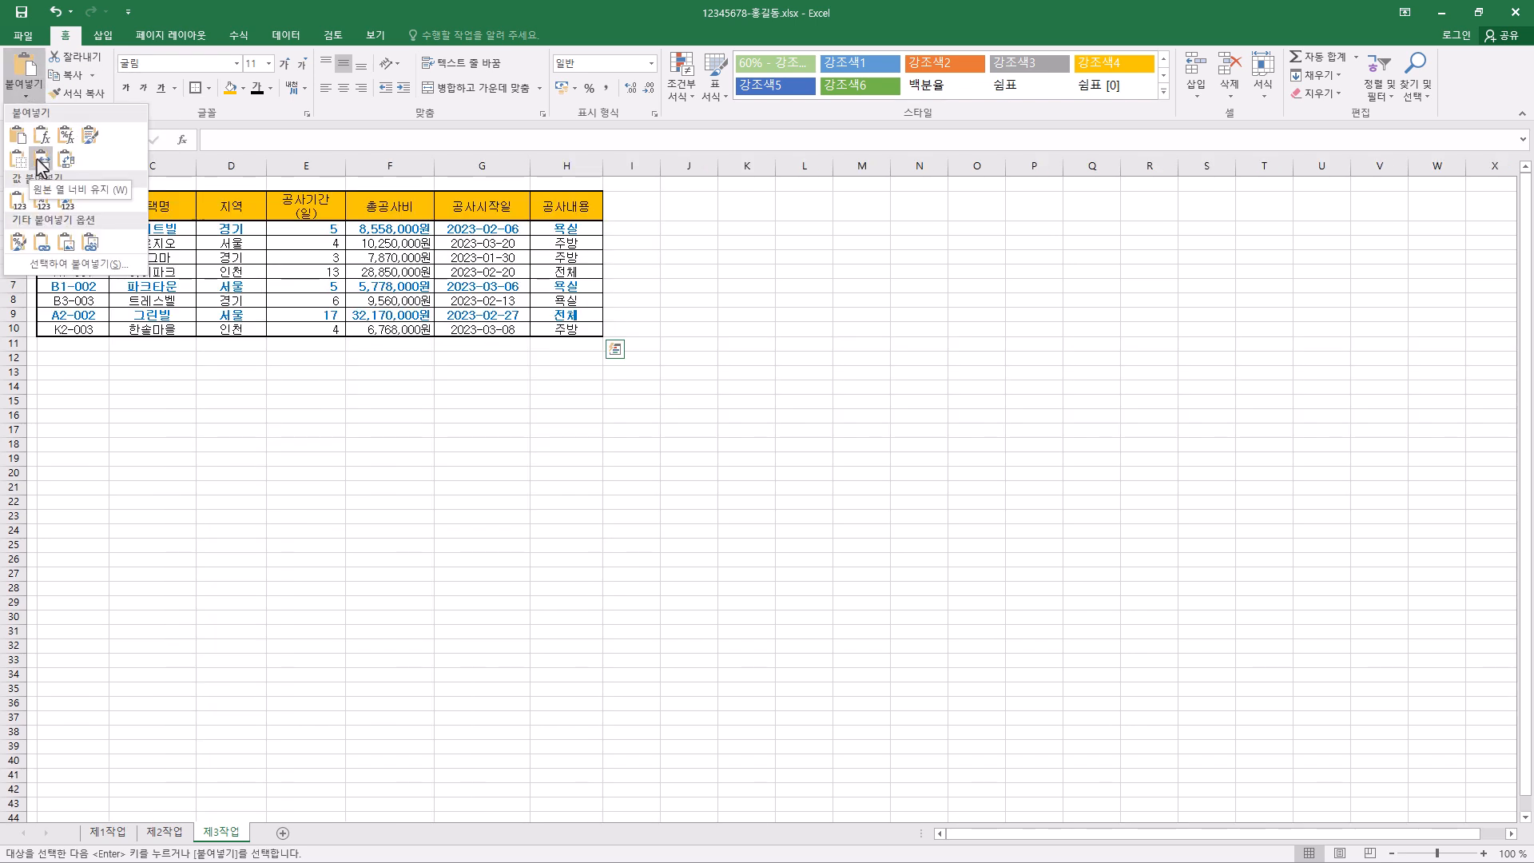
{"action": "left_click", "coordinate": [42, 162]}
{"action": "key", "text": "Escape"}
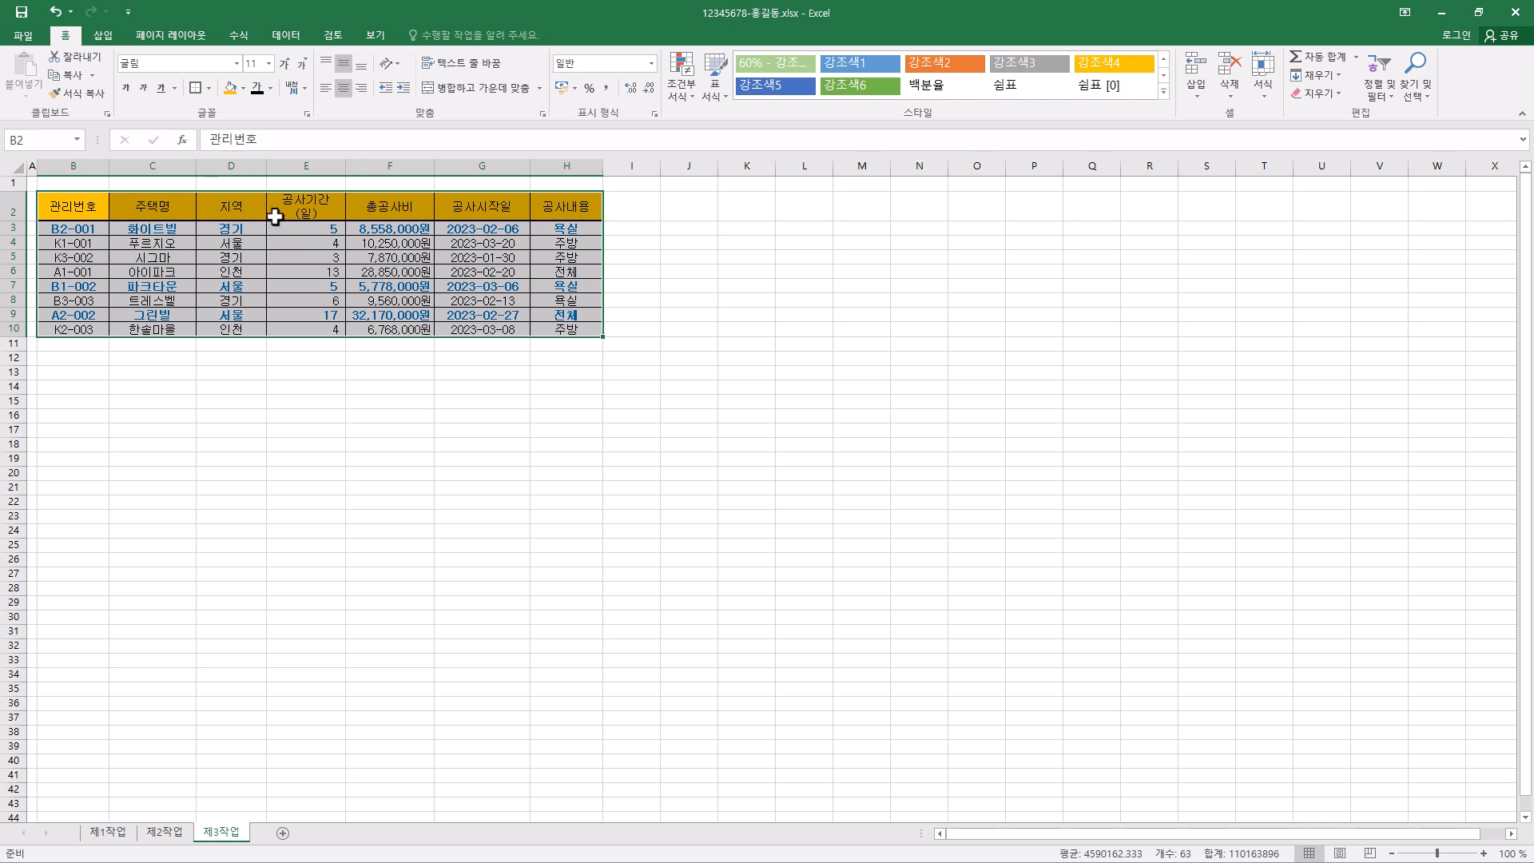
- Sort the 제3작업 table by 지역 in descending order
{"action": "left_click", "coordinate": [246, 206]}
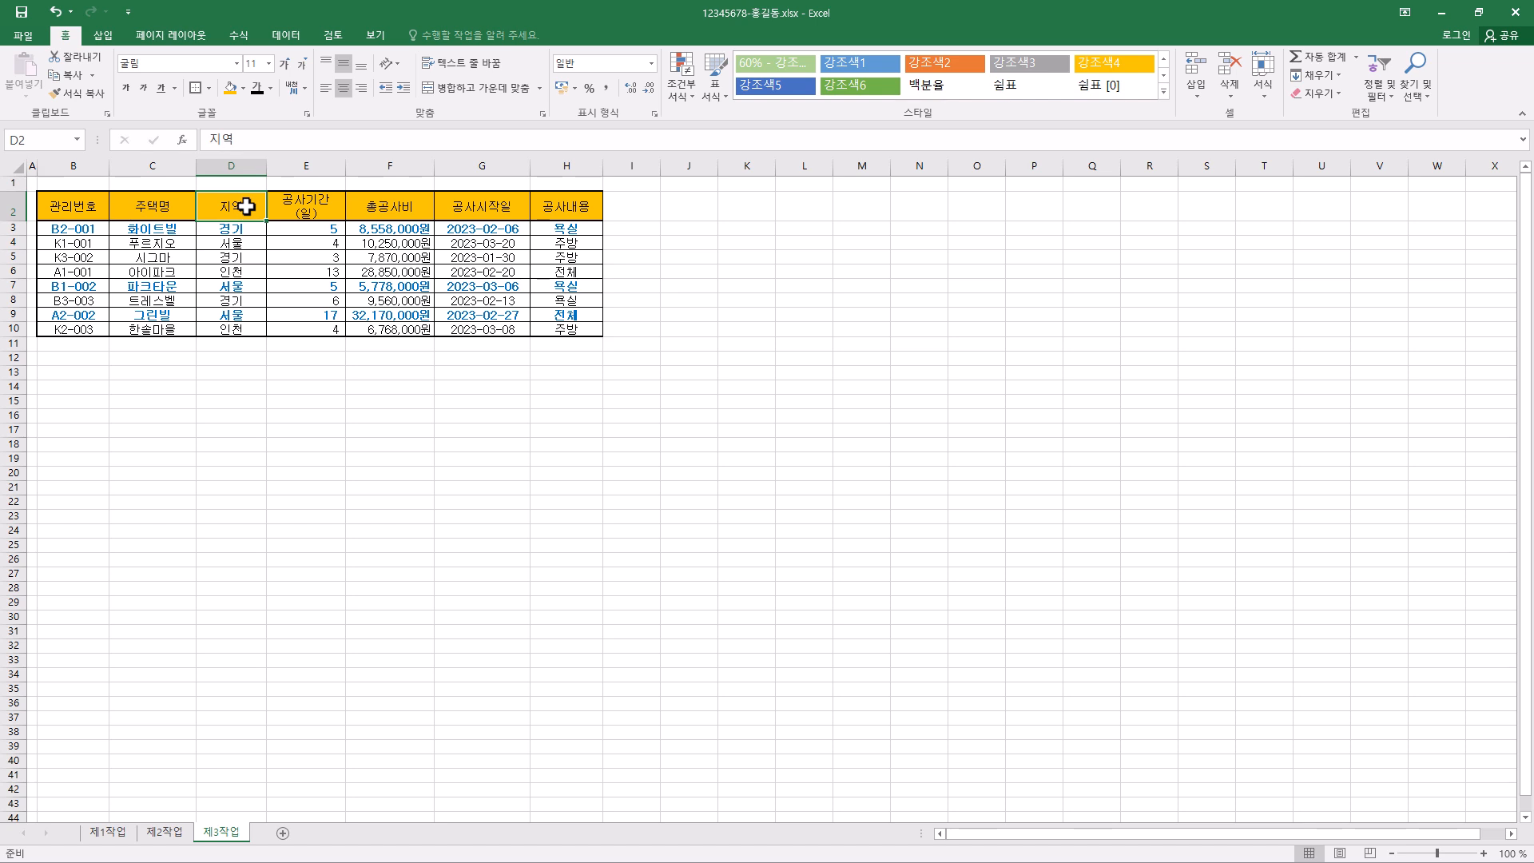
{"action": "left_click", "coordinate": [301, 40]}
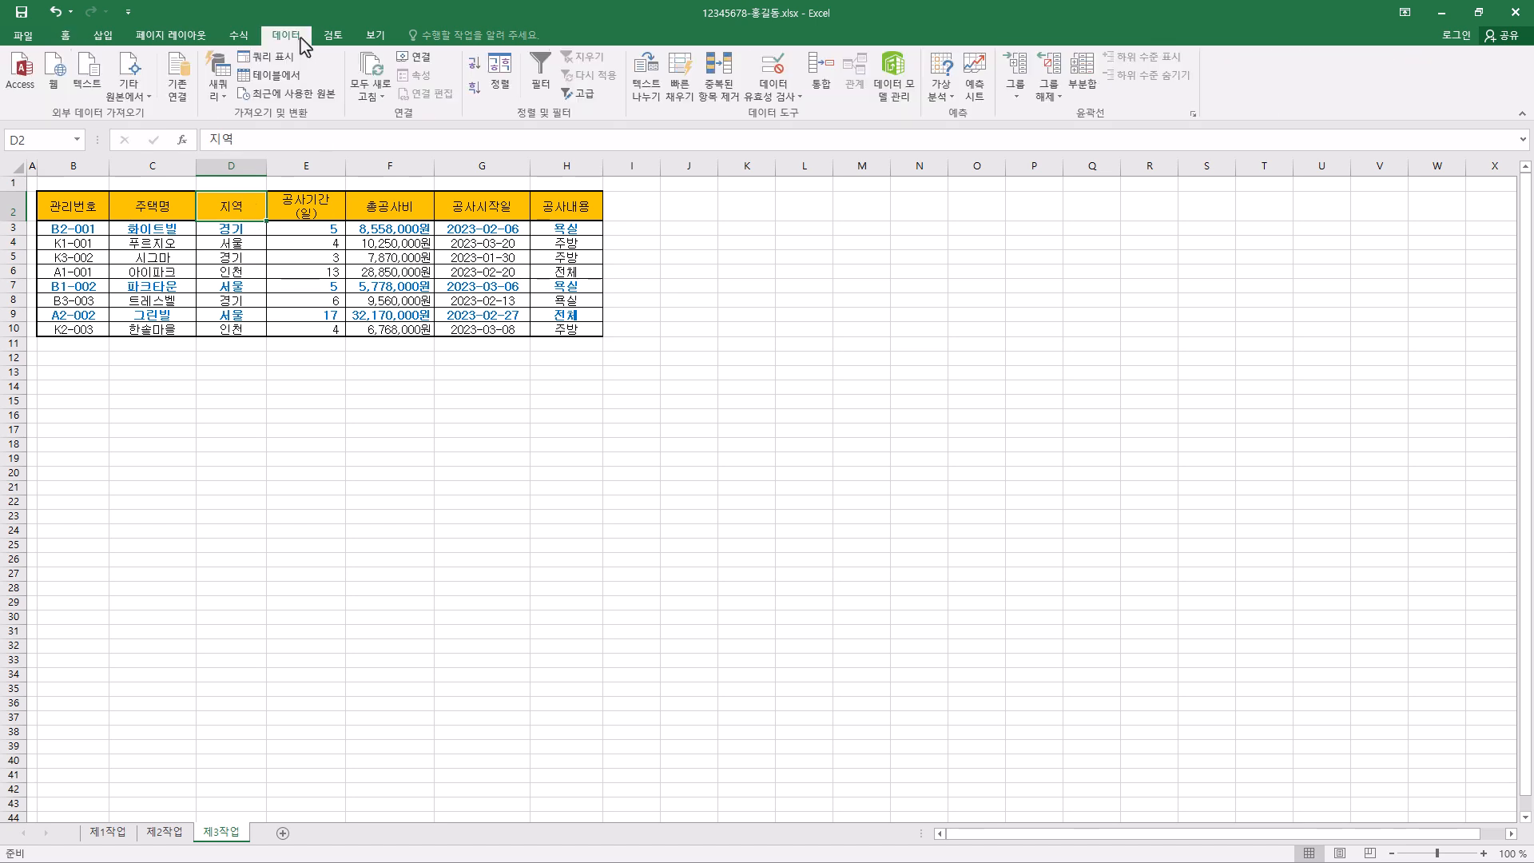
{"action": "left_click", "coordinate": [472, 74]}
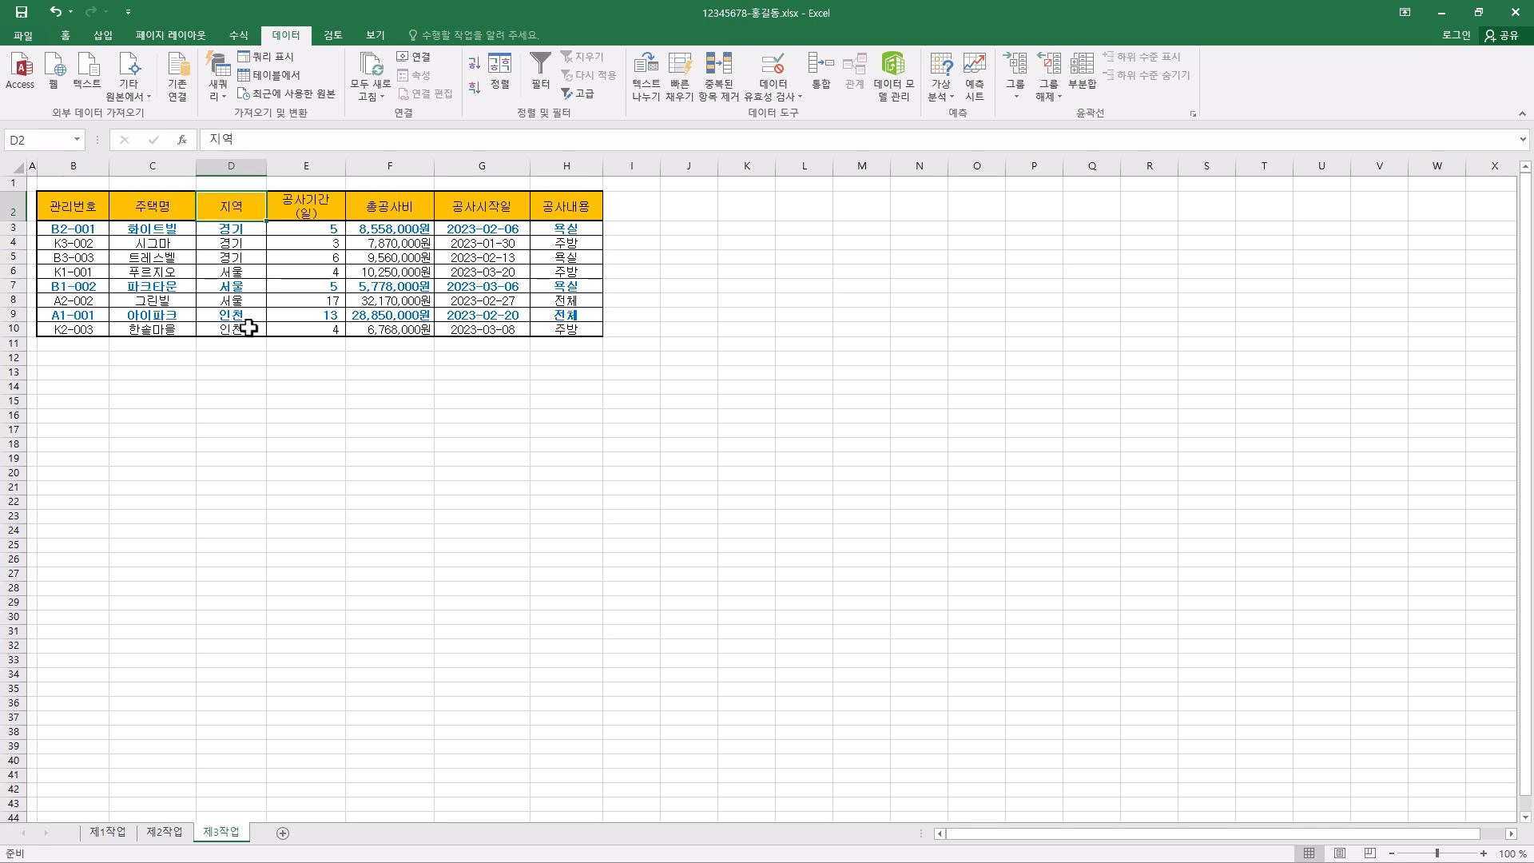
{"action": "left_click", "coordinate": [476, 88]}
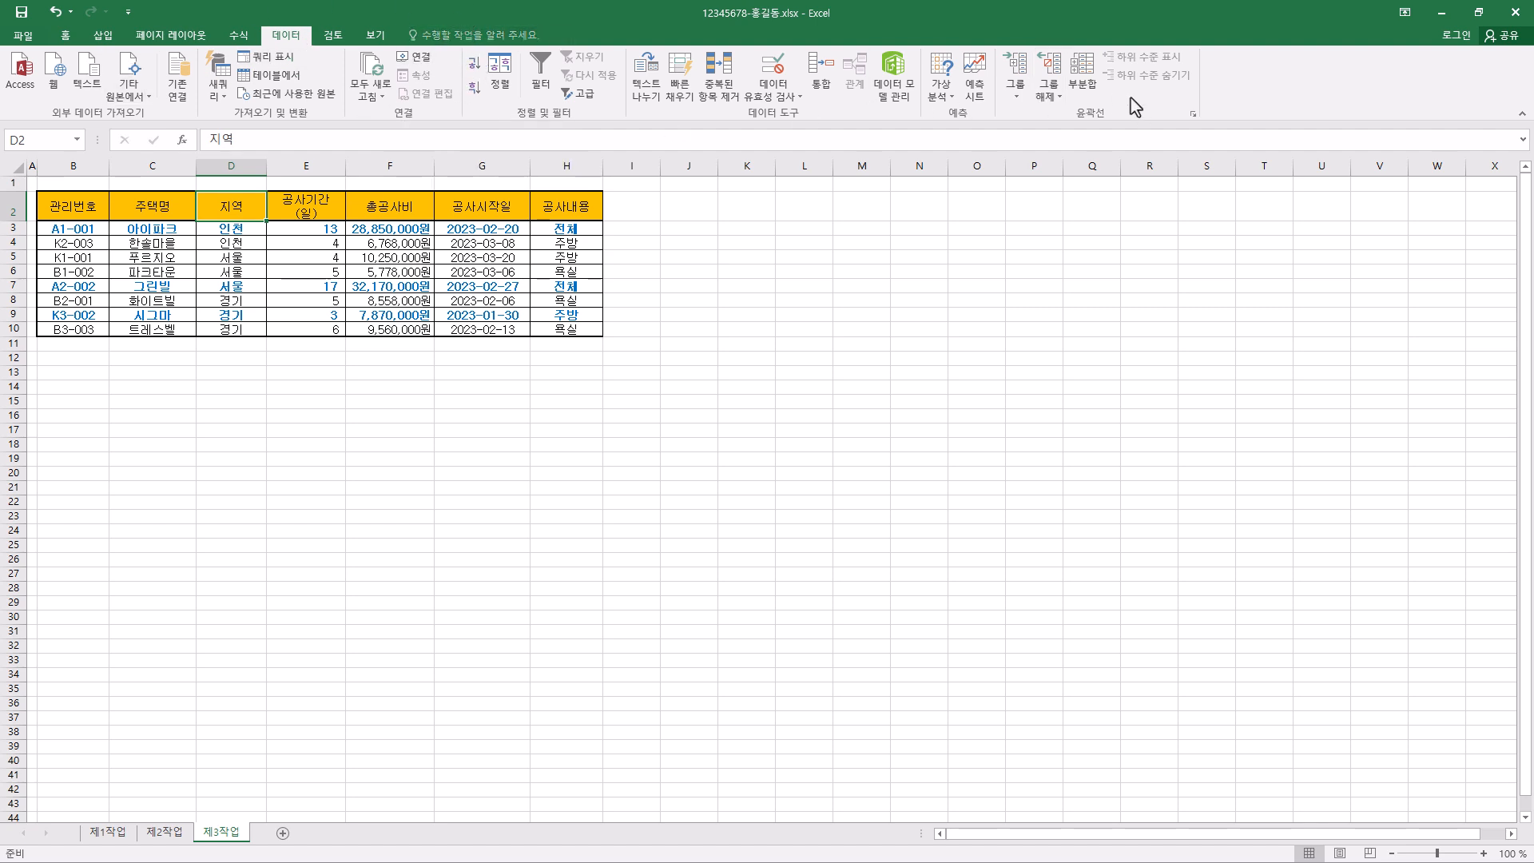
- Add subtotals (부분합) grouped by 지역 that count (개수) only 주택명
{"action": "left_click", "coordinate": [1086, 81]}
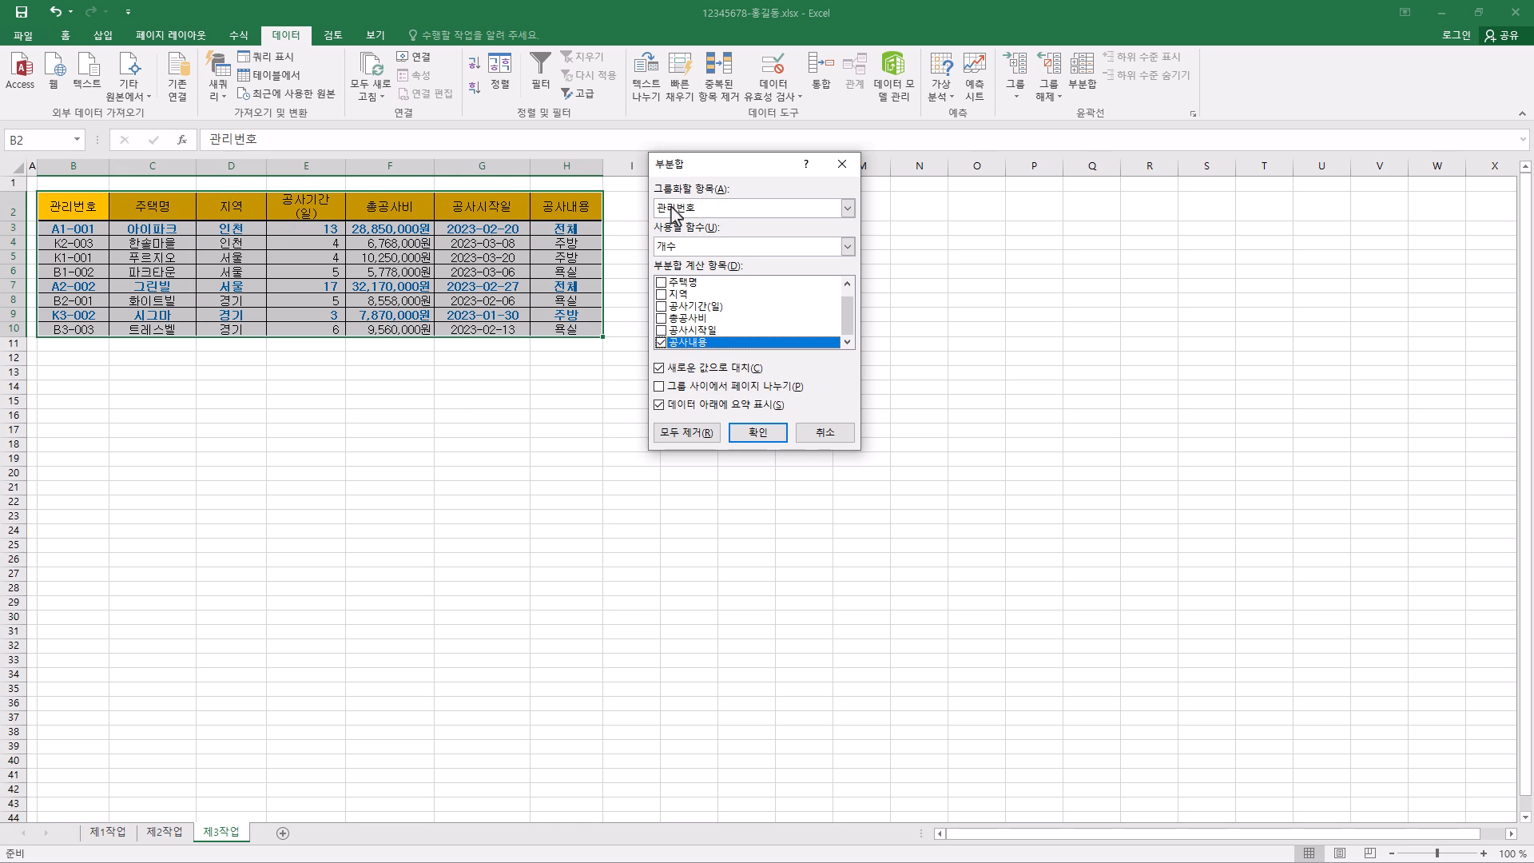
{"action": "left_click", "coordinate": [718, 209]}
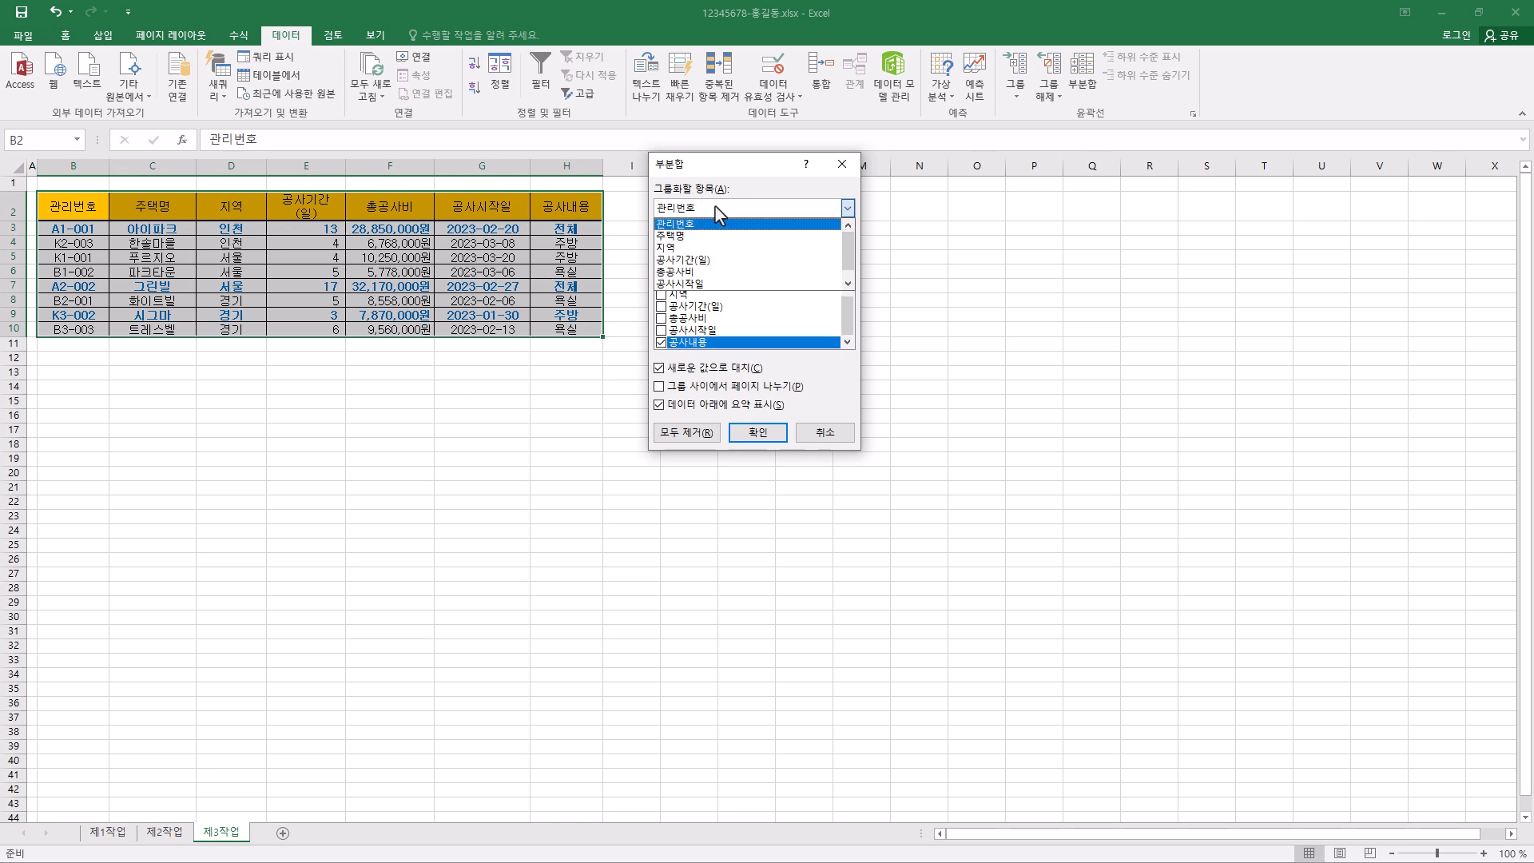
{"action": "left_click", "coordinate": [703, 247]}
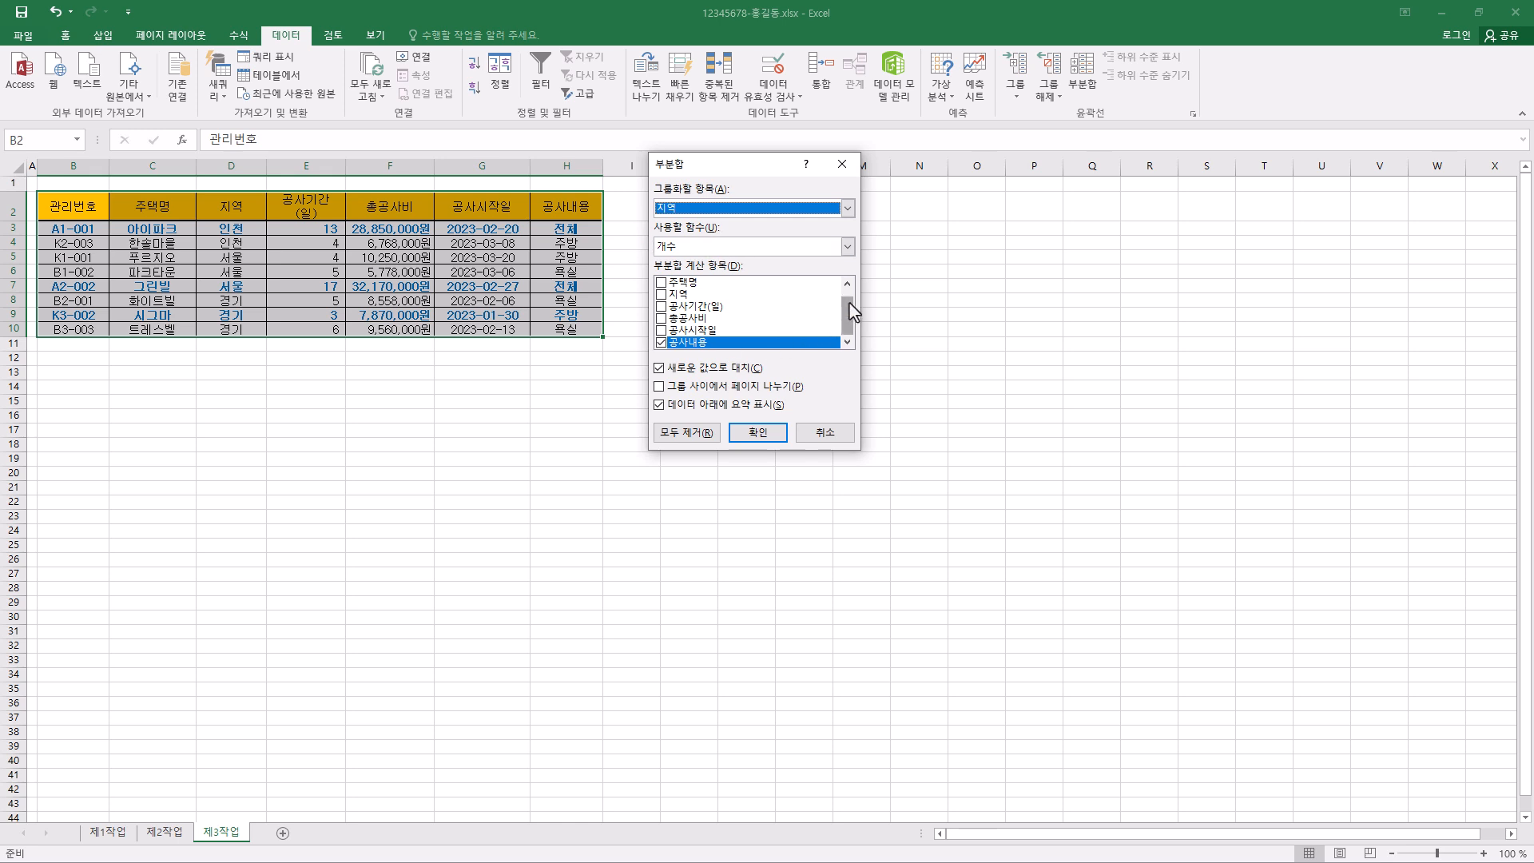
{"action": "left_click", "coordinate": [661, 343]}
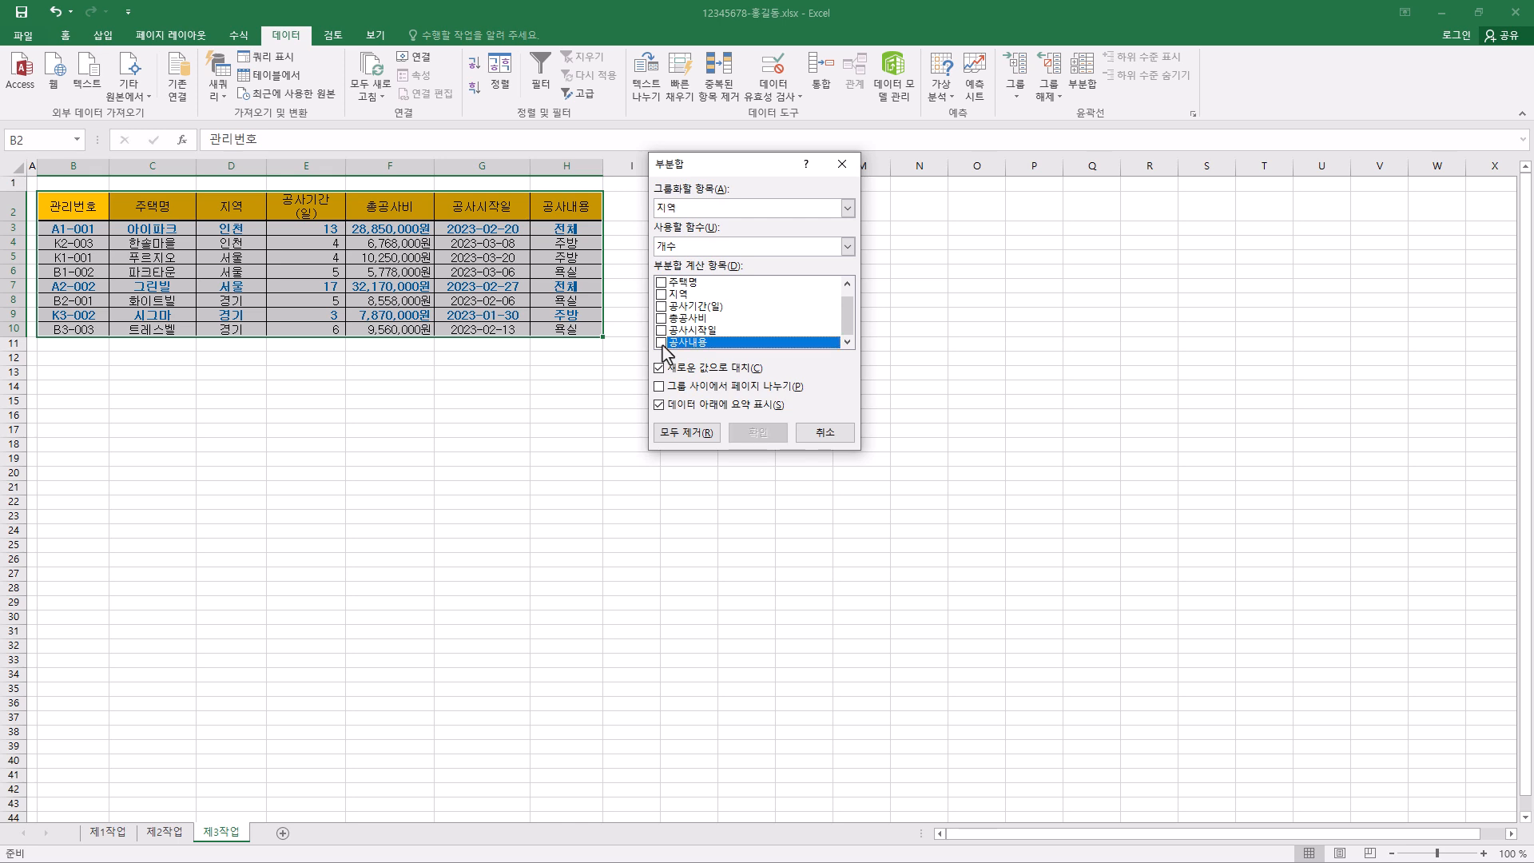
{"action": "scroll", "coordinate": [775, 328], "scroll_direction": "up", "scroll_amount": 1}
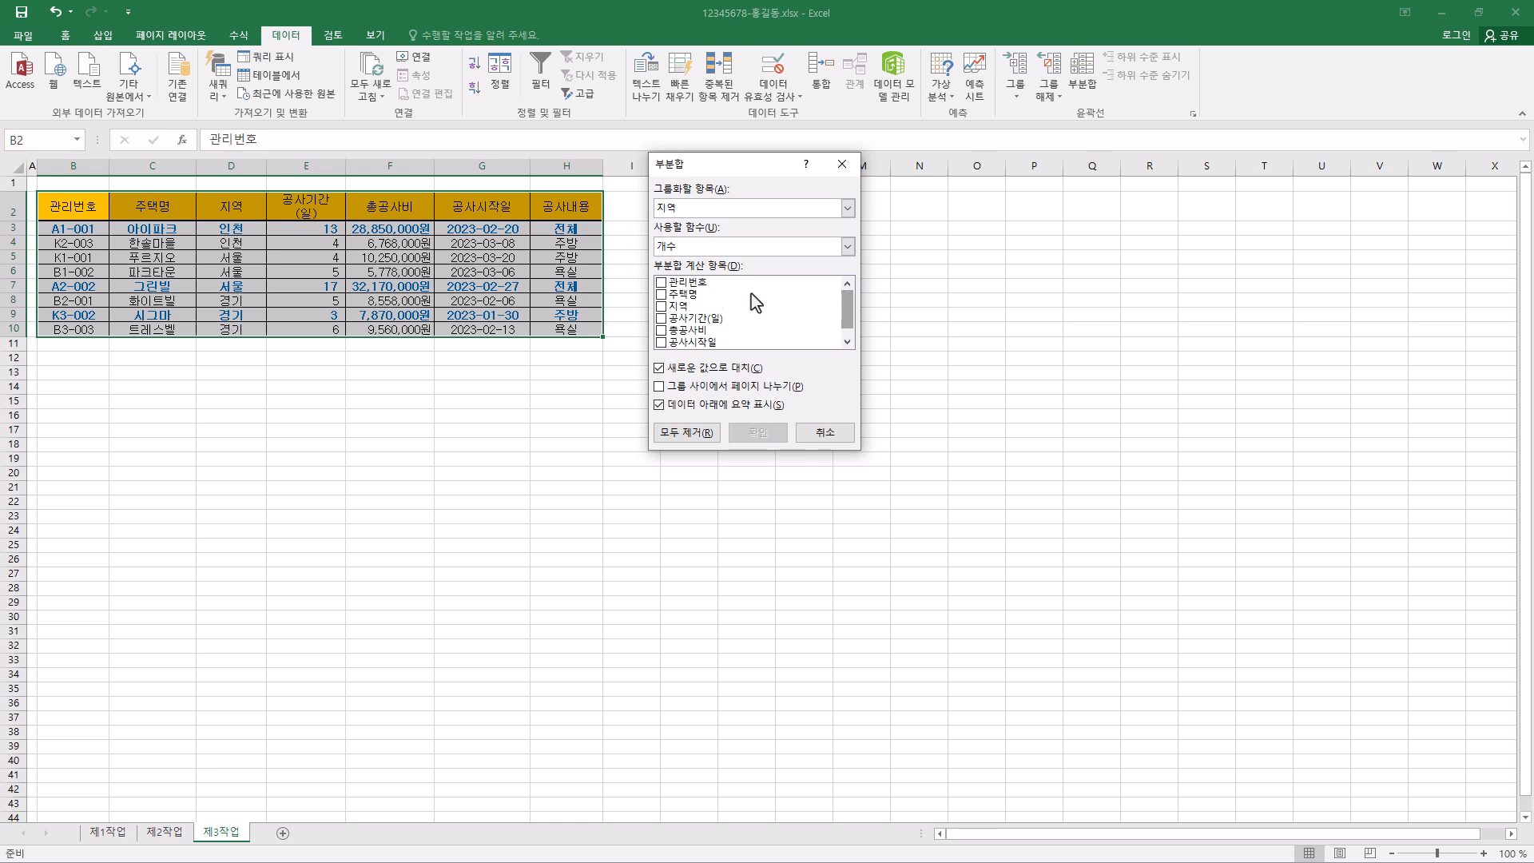
{"action": "left_click", "coordinate": [687, 296]}
{"action": "left_click", "coordinate": [662, 295]}
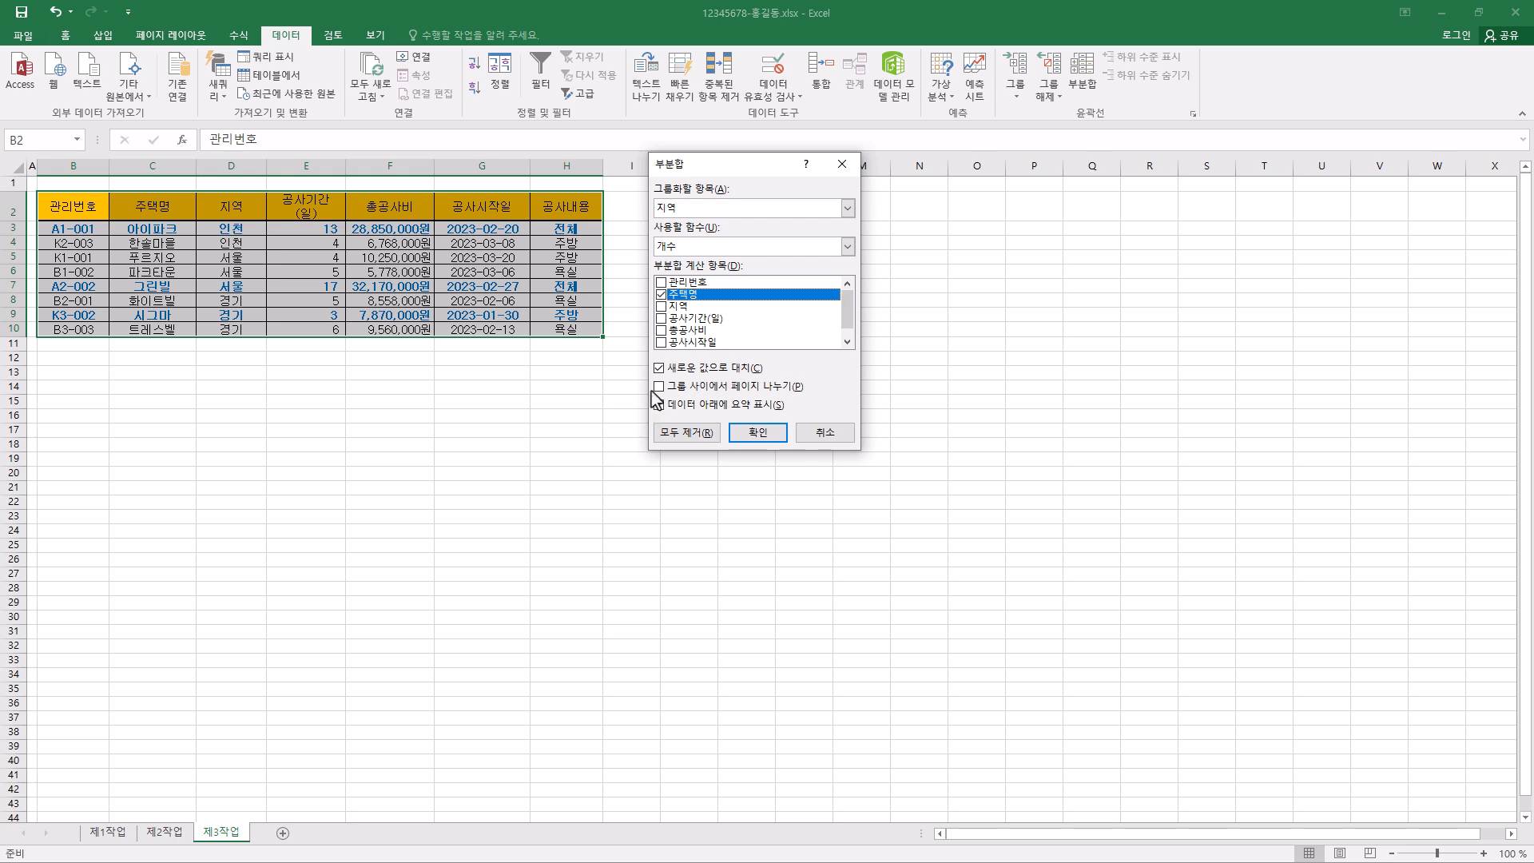
{"action": "left_click", "coordinate": [759, 433]}
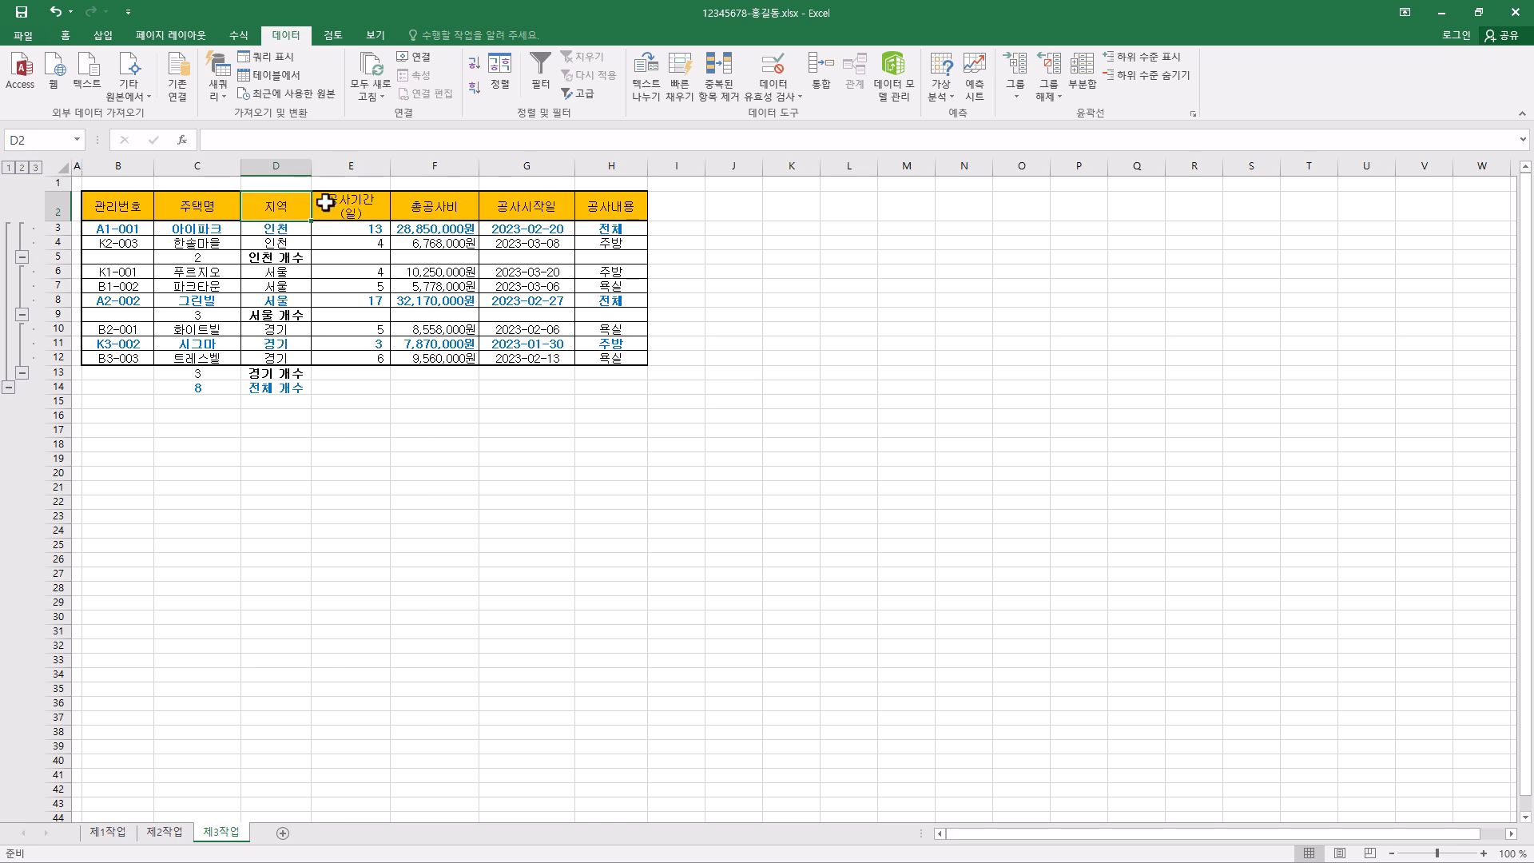
- Add a second subtotal by 지역 that averages (평균) only 총공사비 without replacing the existing subtotals, and clear the outline (윤곽 지우기)
{"action": "left_click", "coordinate": [1091, 80]}
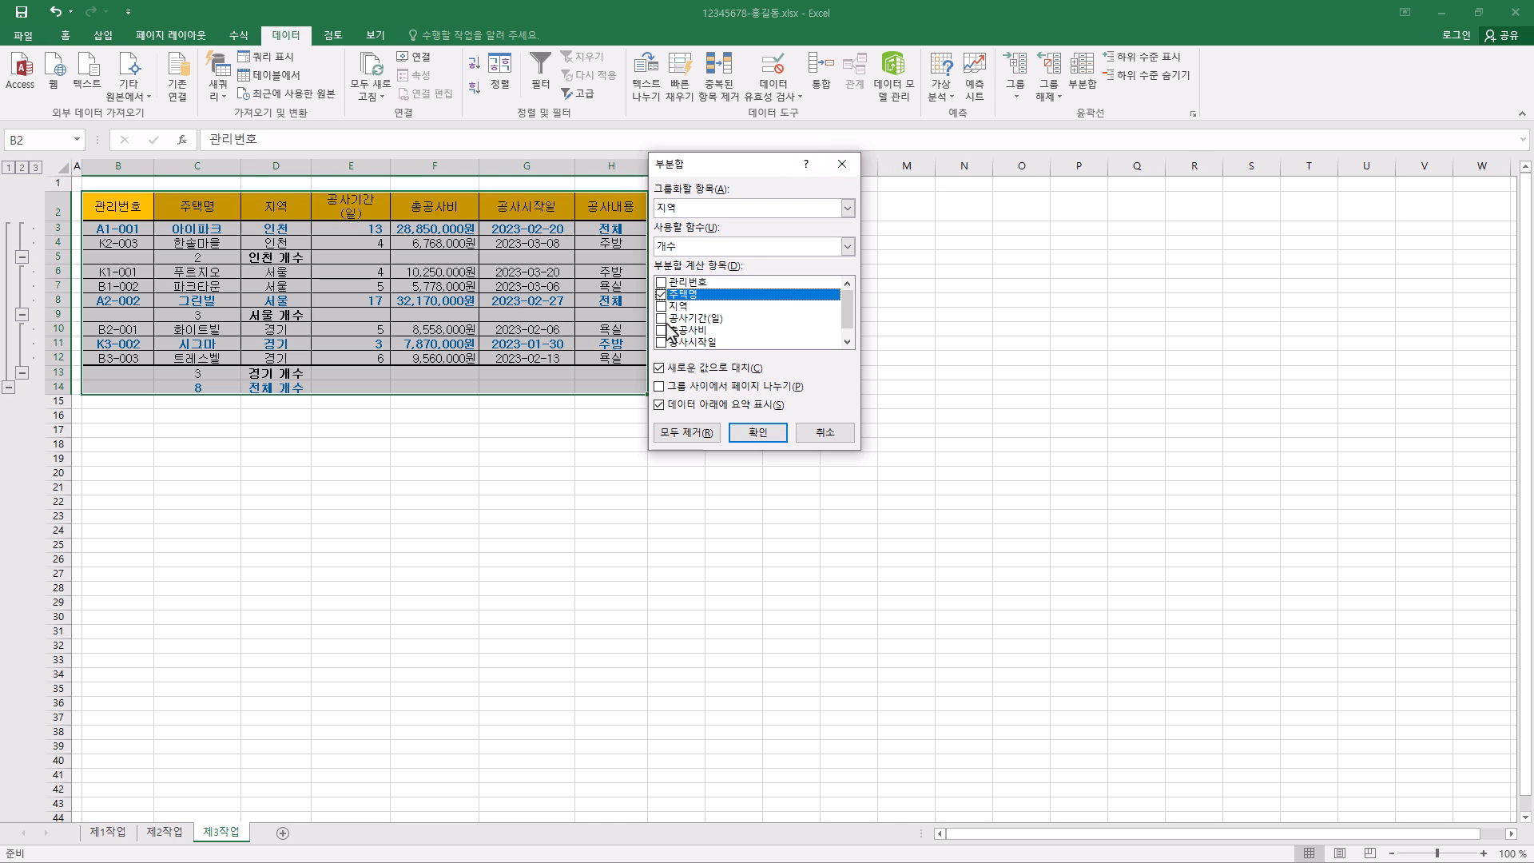
{"action": "left_click", "coordinate": [661, 295]}
{"action": "scroll", "coordinate": [806, 310], "scroll_direction": "down", "scroll_amount": 1}
{"action": "scroll", "coordinate": [850, 304], "scroll_direction": "up", "scroll_amount": 1}
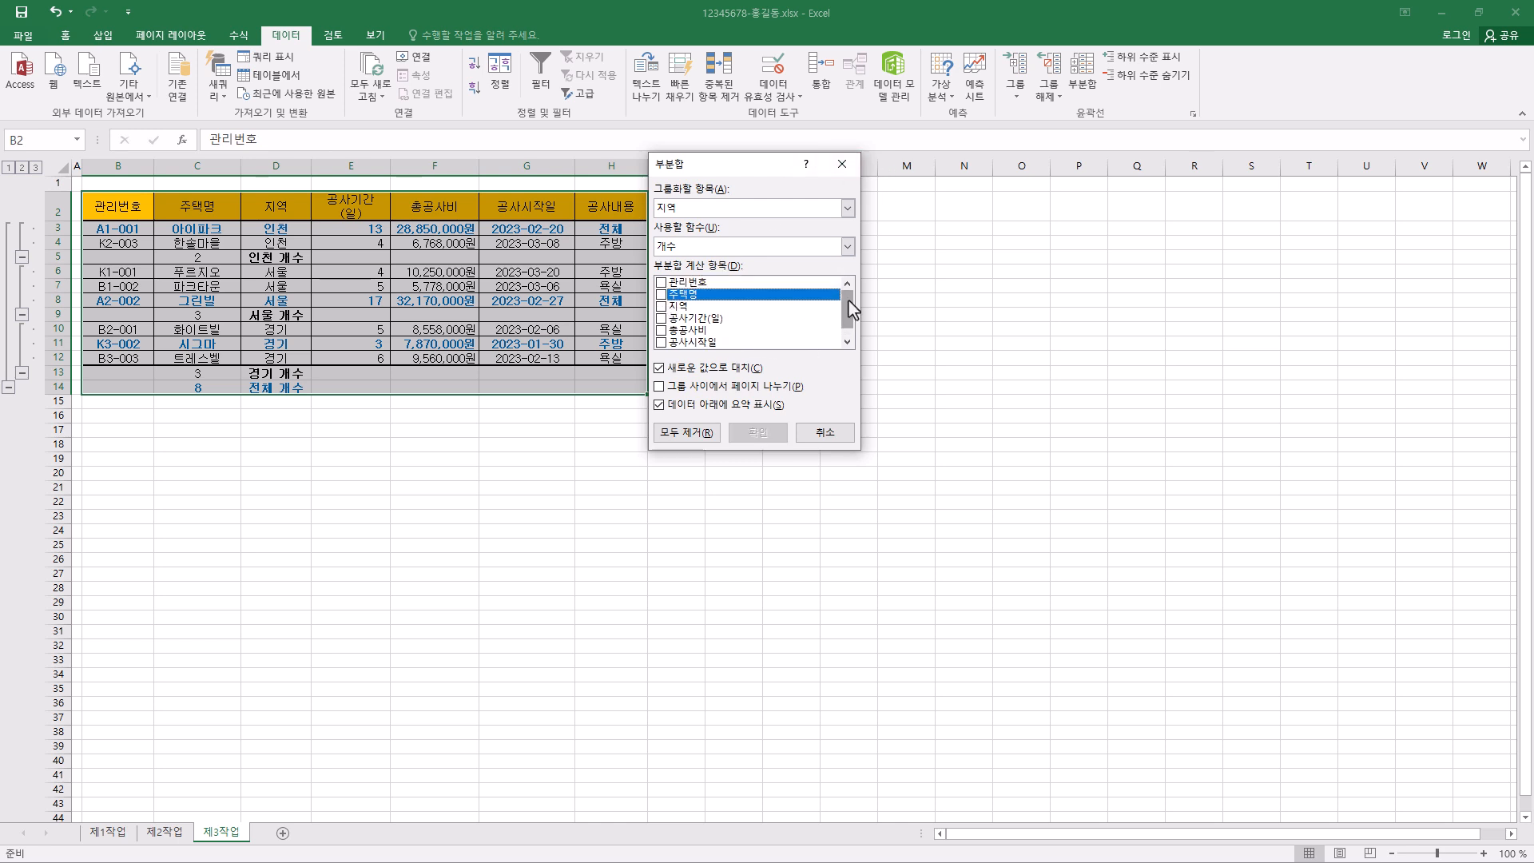
{"action": "left_click", "coordinate": [660, 331]}
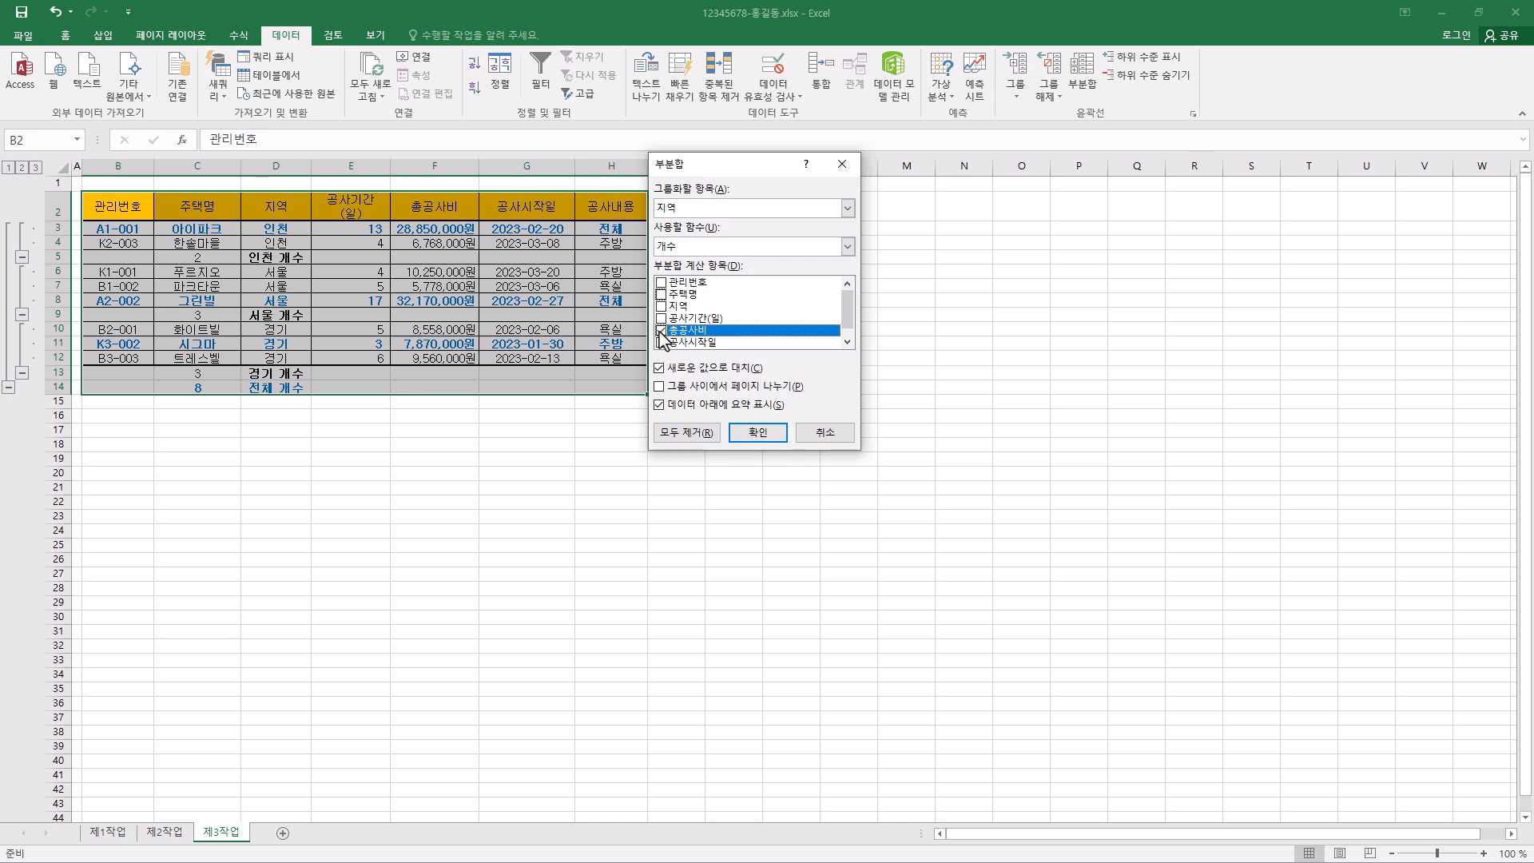
{"action": "left_click", "coordinate": [699, 248]}
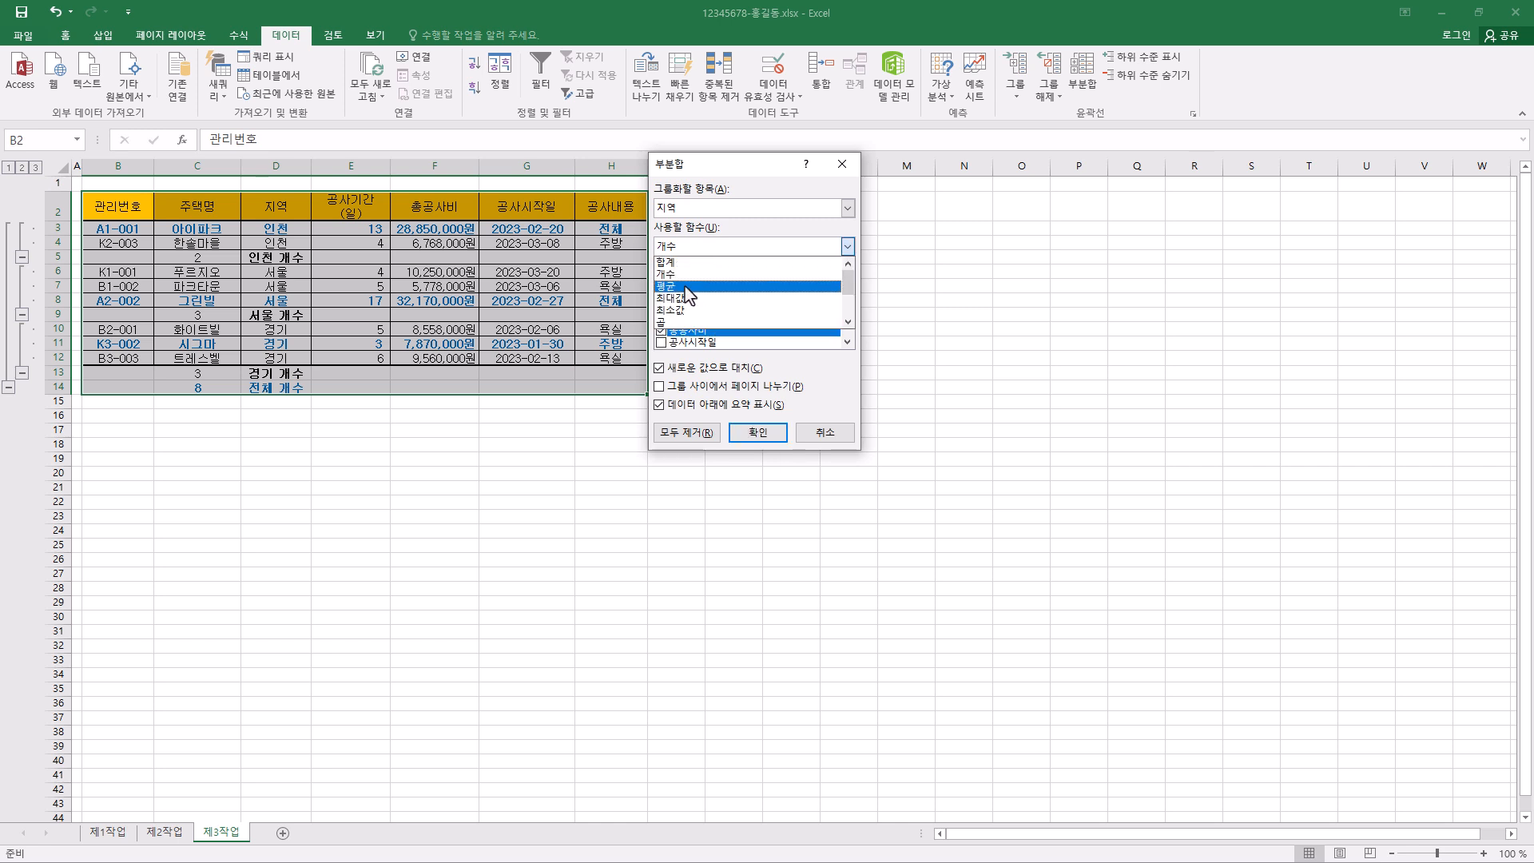
{"action": "left_click", "coordinate": [688, 286]}
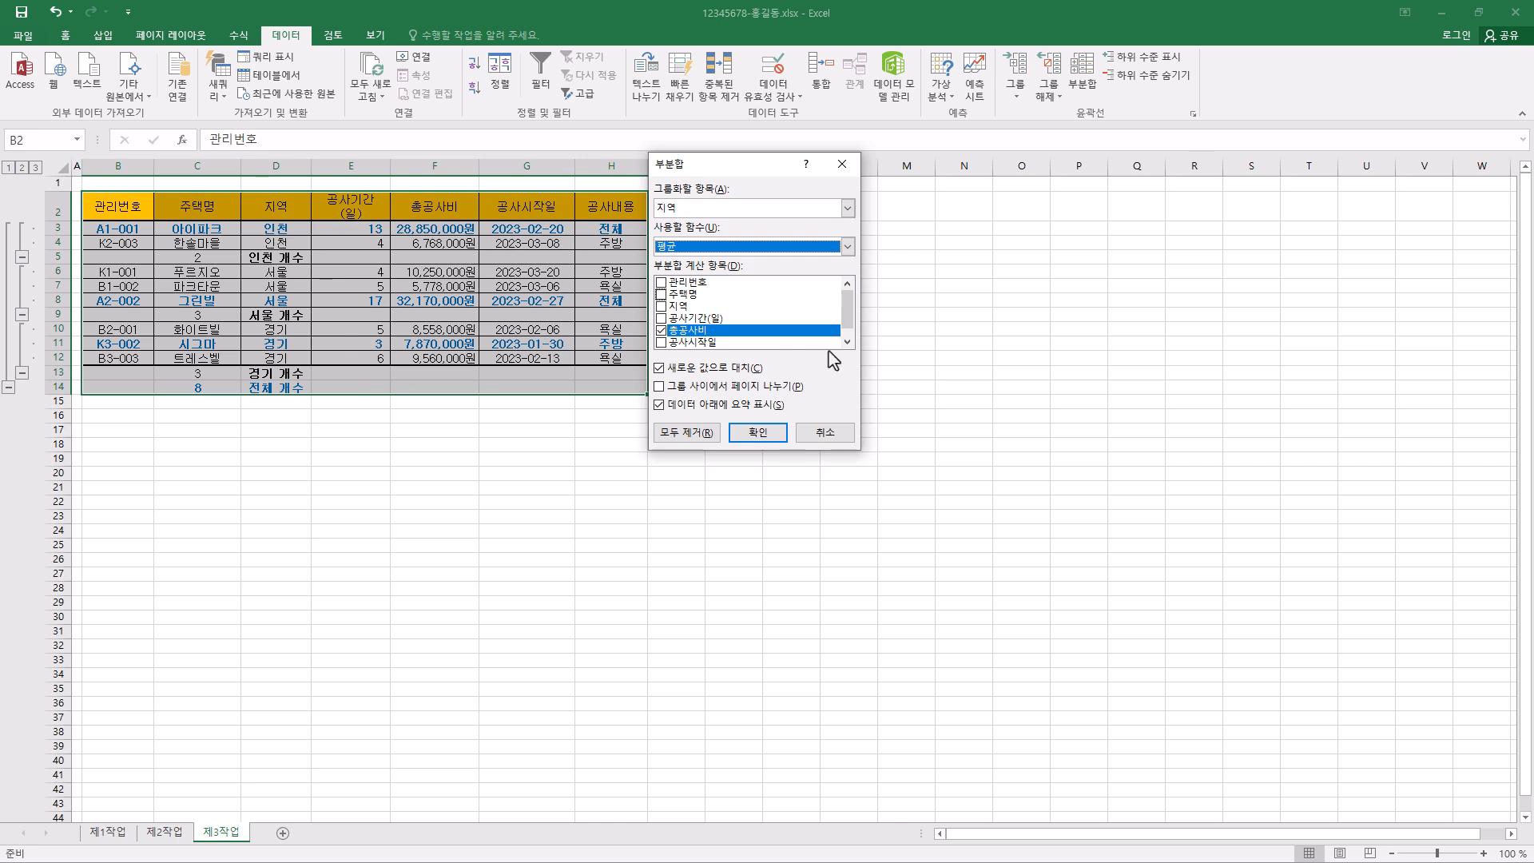
{"action": "left_click", "coordinate": [668, 370]}
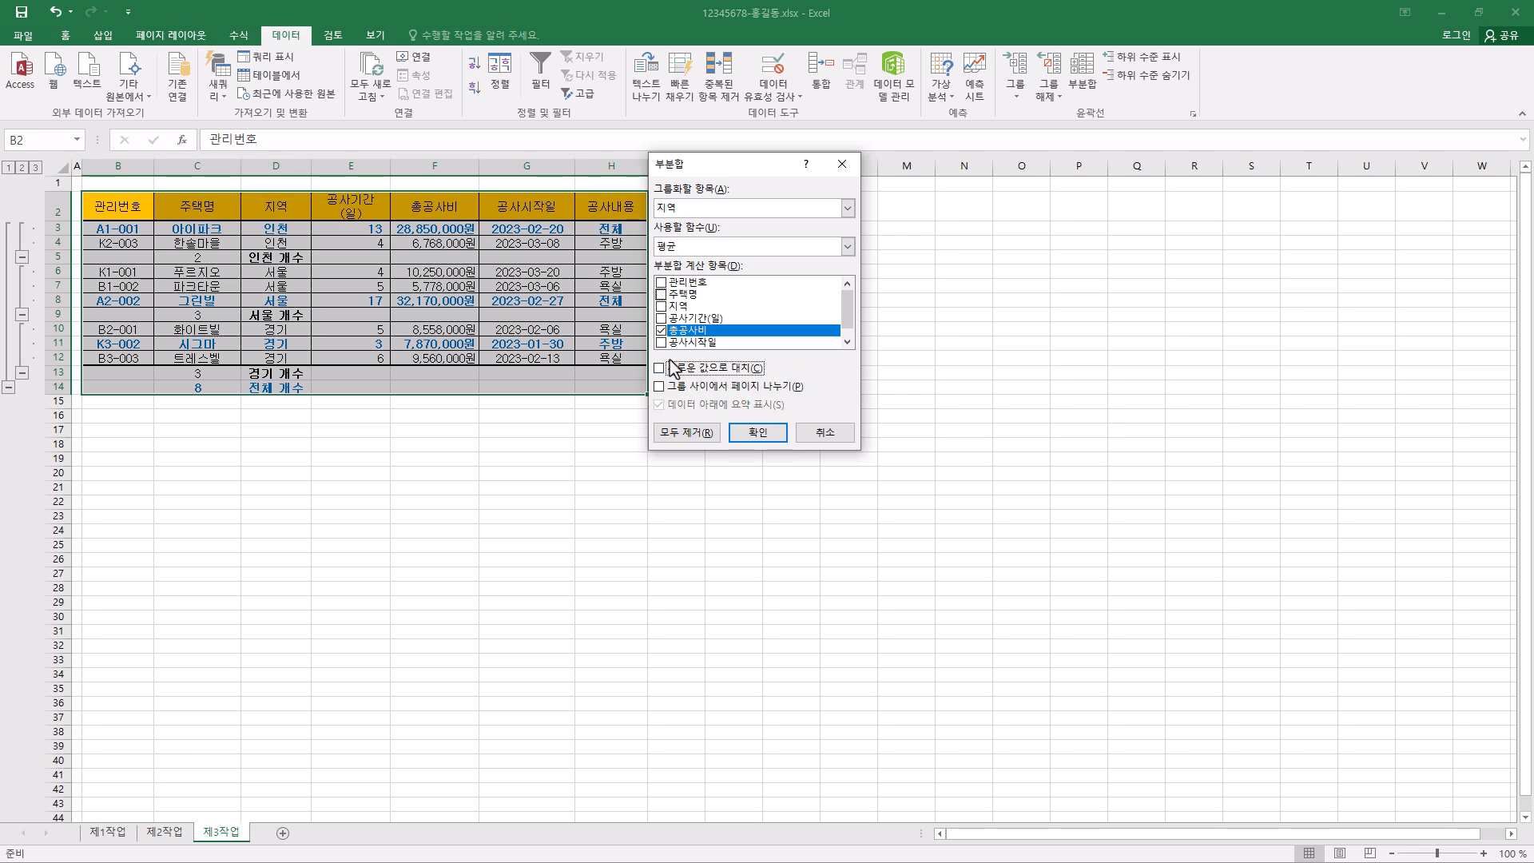
{"action": "left_click", "coordinate": [758, 432]}
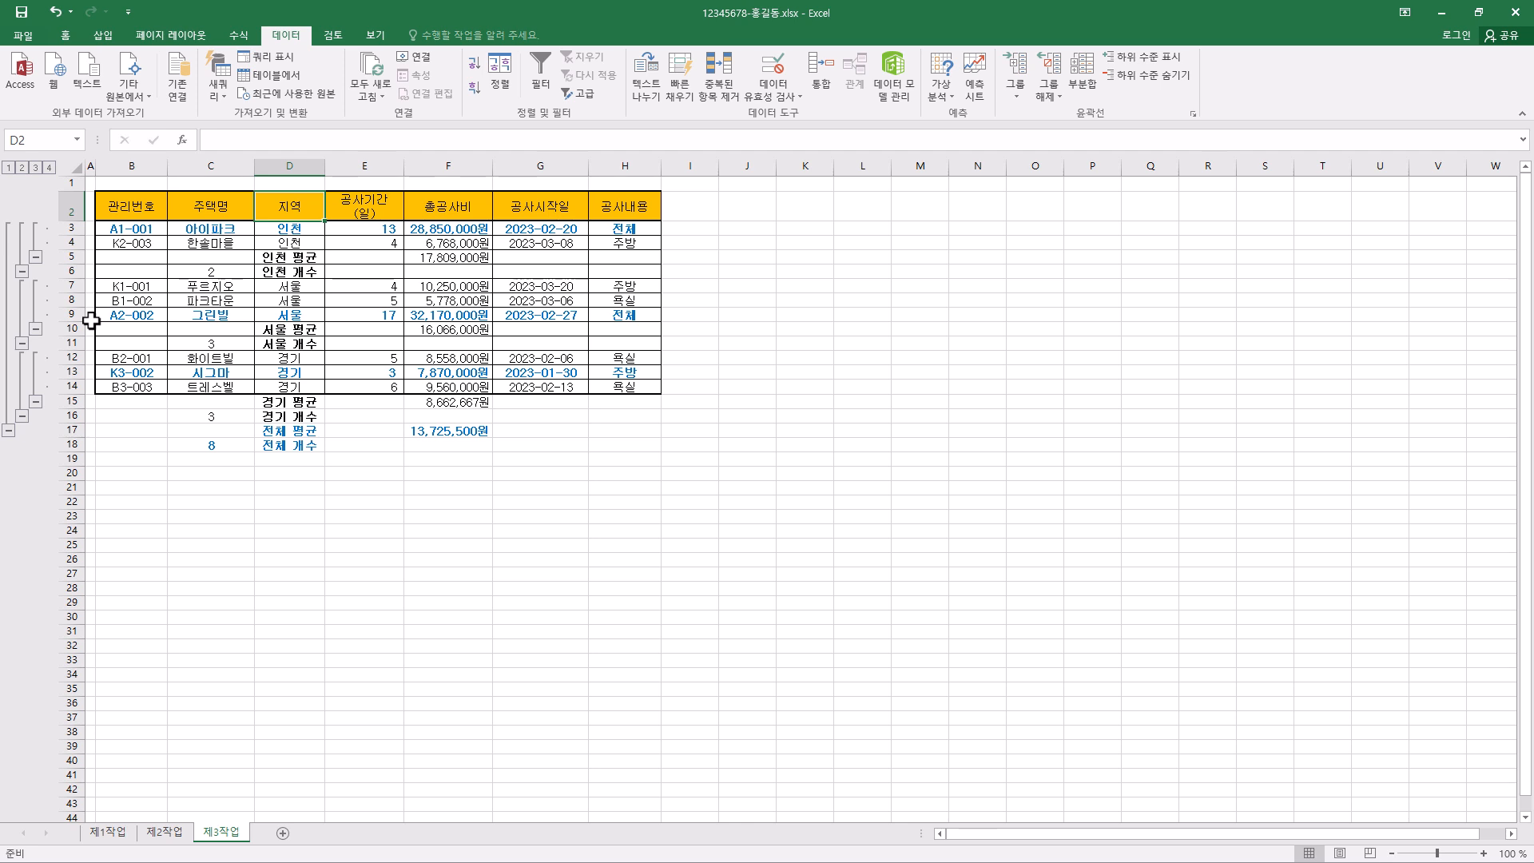
{"action": "left_click", "coordinate": [1061, 101]}
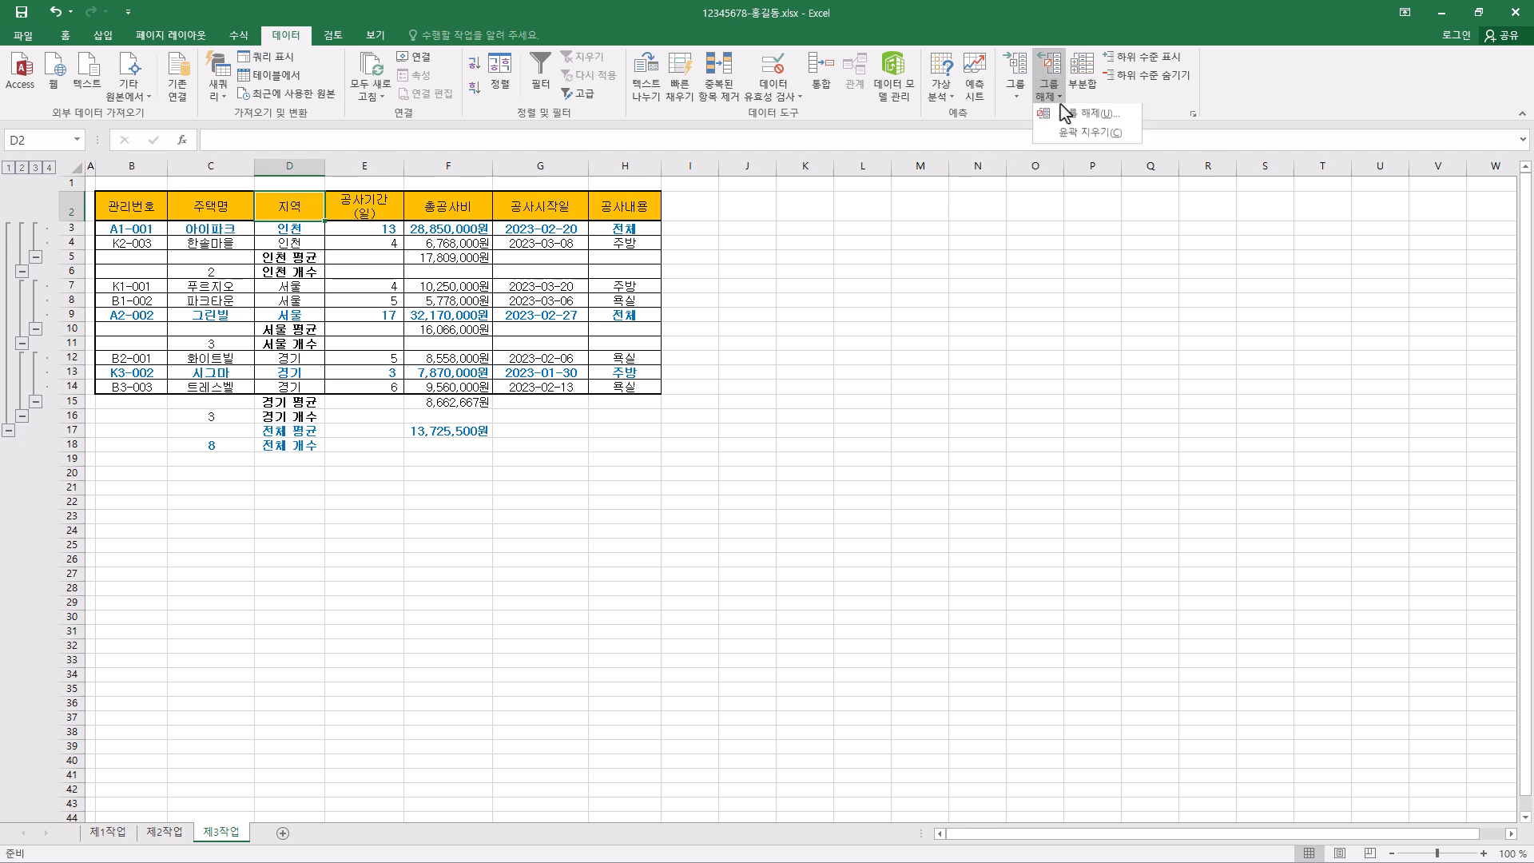
{"action": "left_click", "coordinate": [1097, 135]}
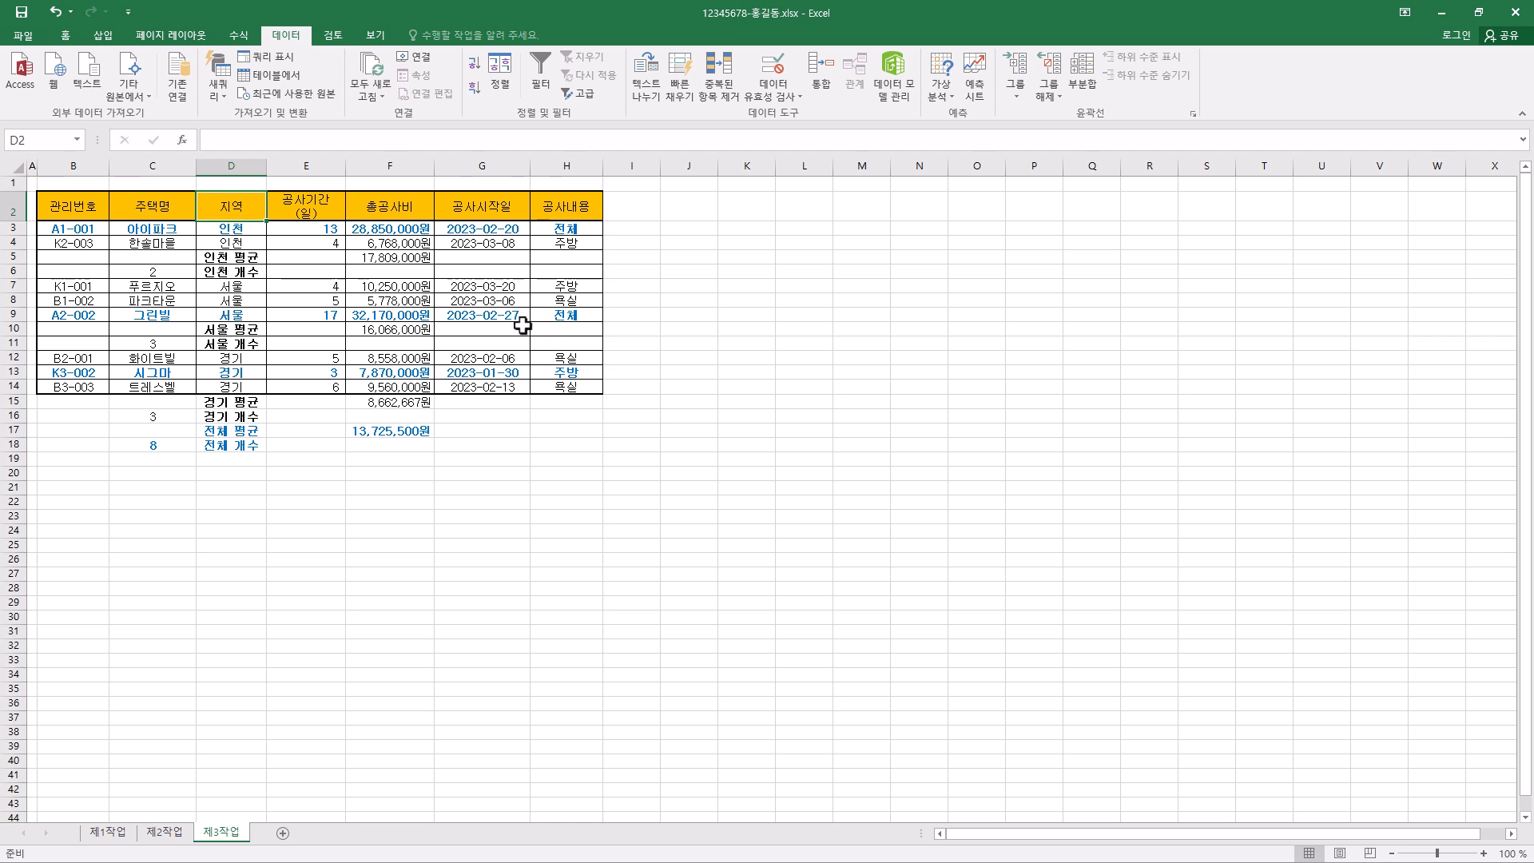
- Select B3:H18 and delete every conditional formatting rule on the worksheet except the one applied to =$B$3:$H$5
{"action": "left_click_drag", "start_coordinate": [76, 229], "coordinate": [571, 439]}
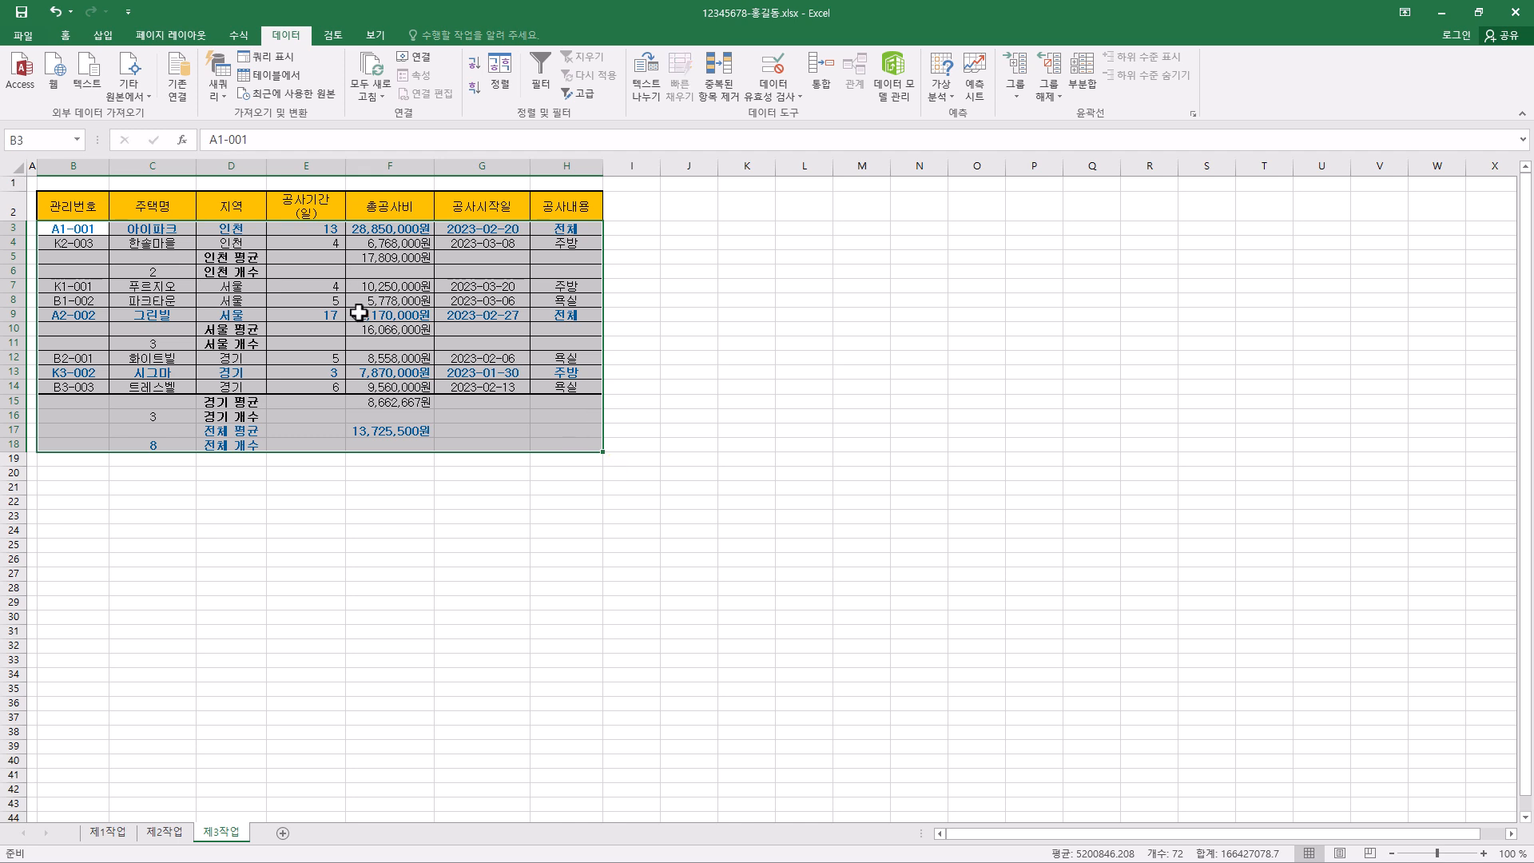
{"action": "left_click", "coordinate": [65, 36]}
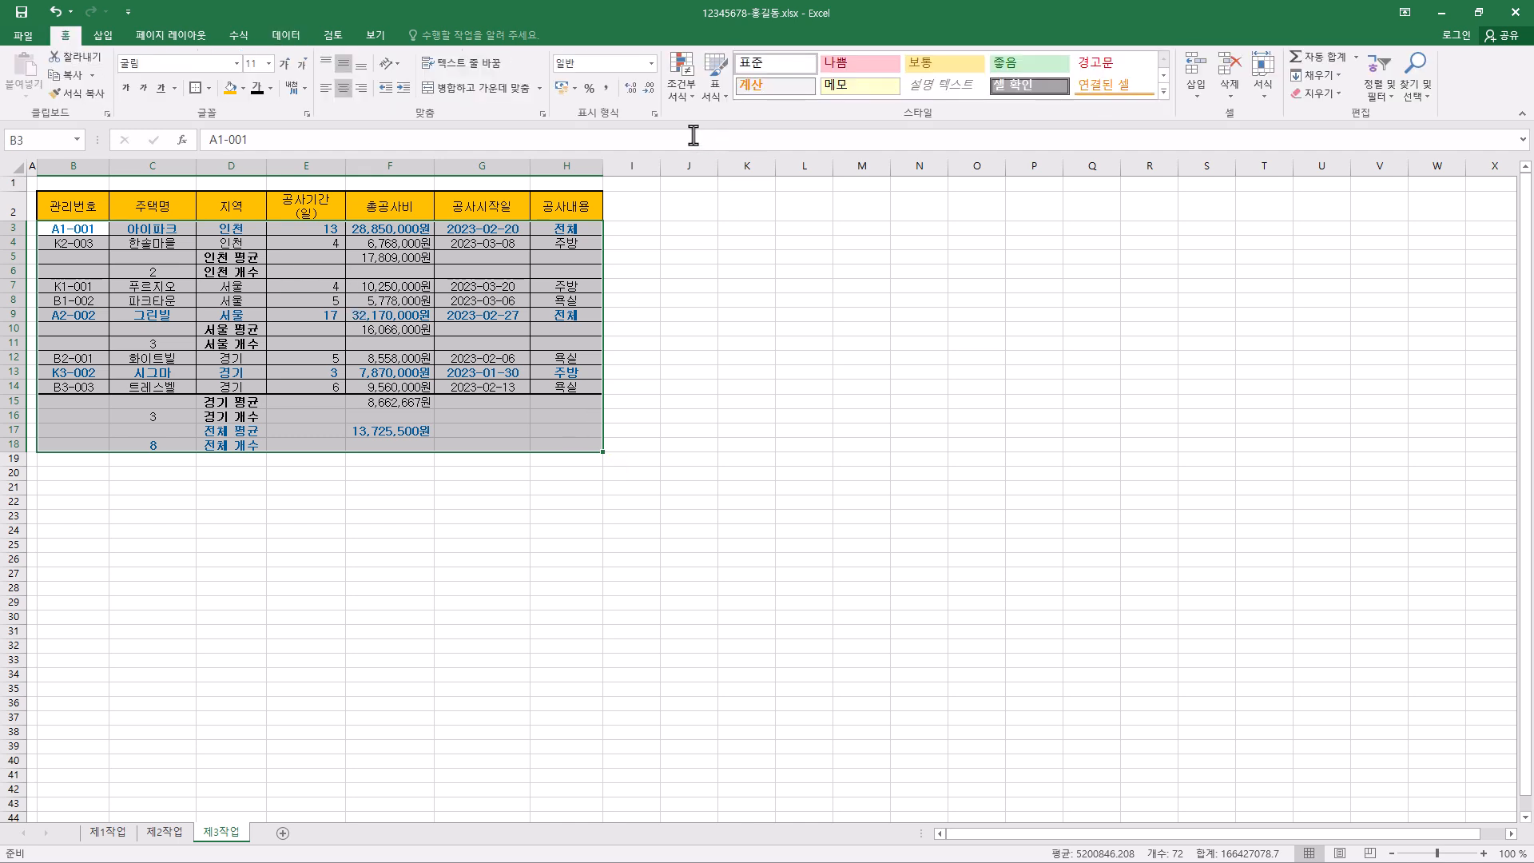
{"action": "left_click", "coordinate": [688, 94]}
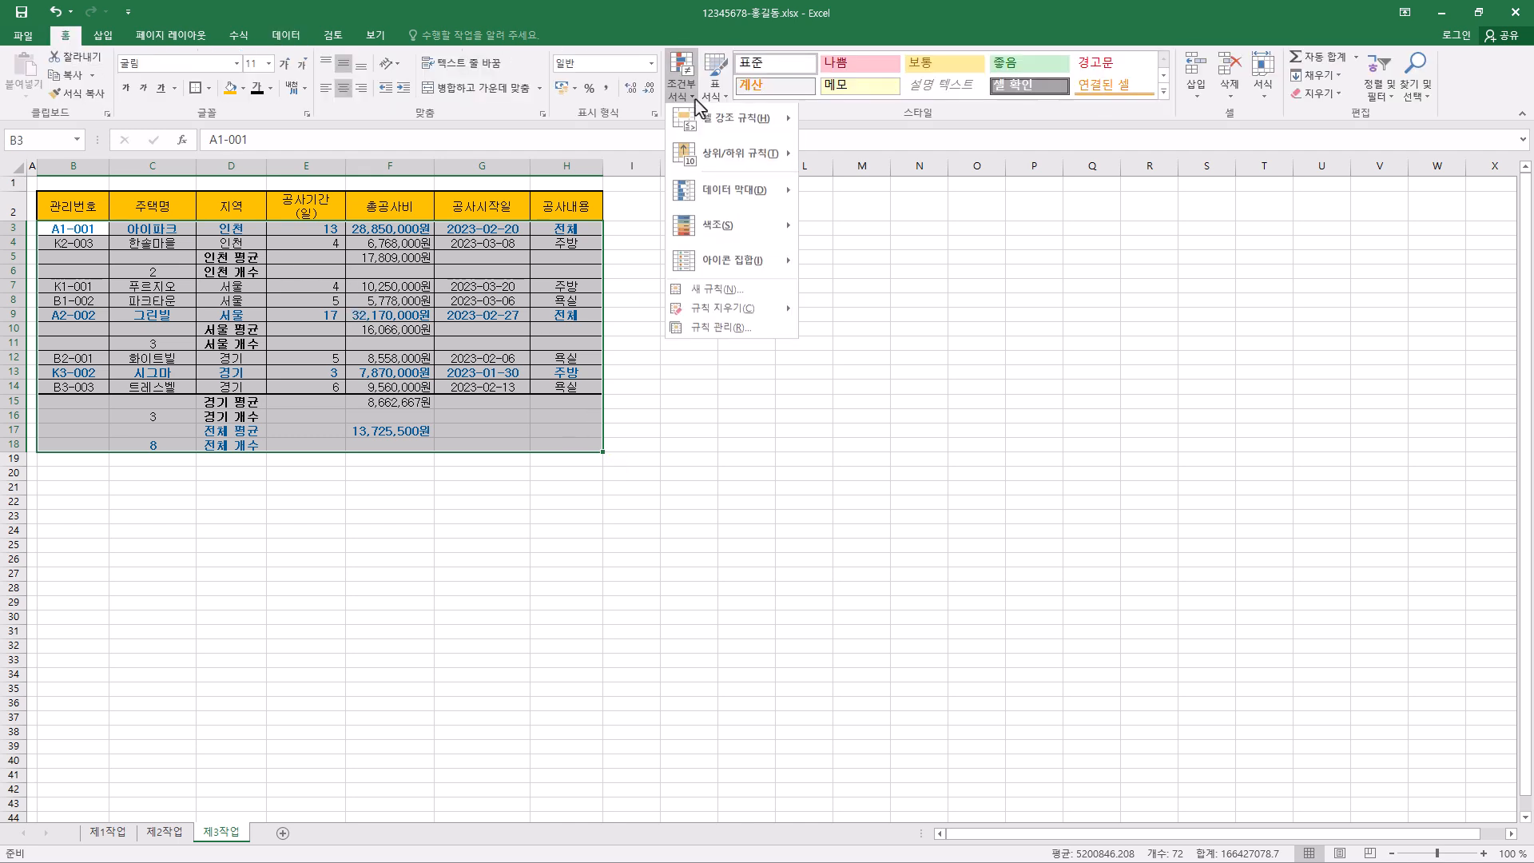
{"action": "left_click", "coordinate": [722, 331]}
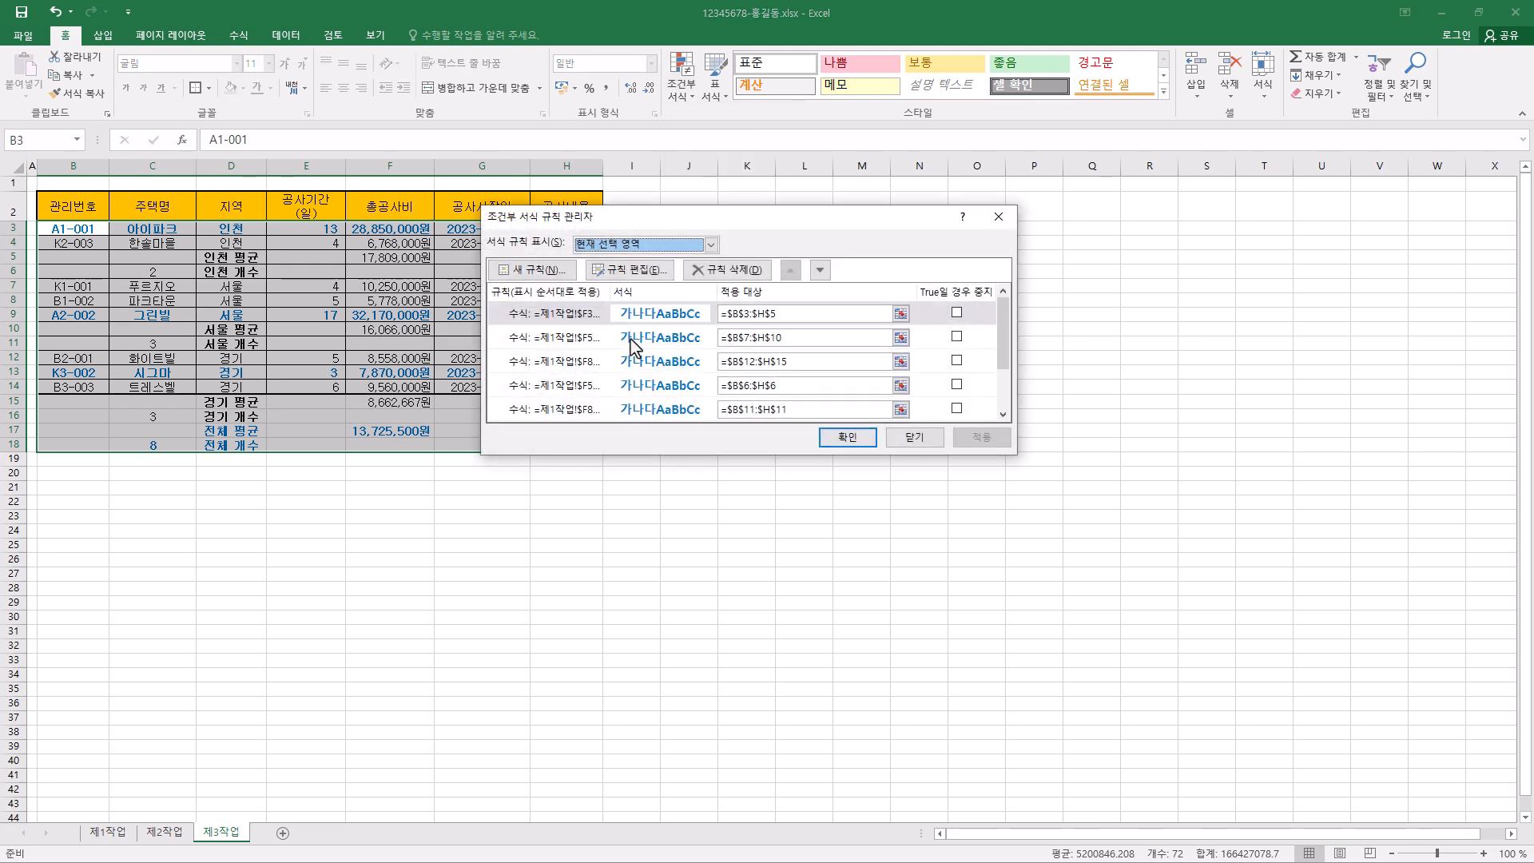
{"action": "left_click", "coordinate": [711, 245]}
{"action": "left_click", "coordinate": [647, 284]}
{"action": "left_click_drag", "start_coordinate": [1010, 336], "coordinate": [1005, 356]}
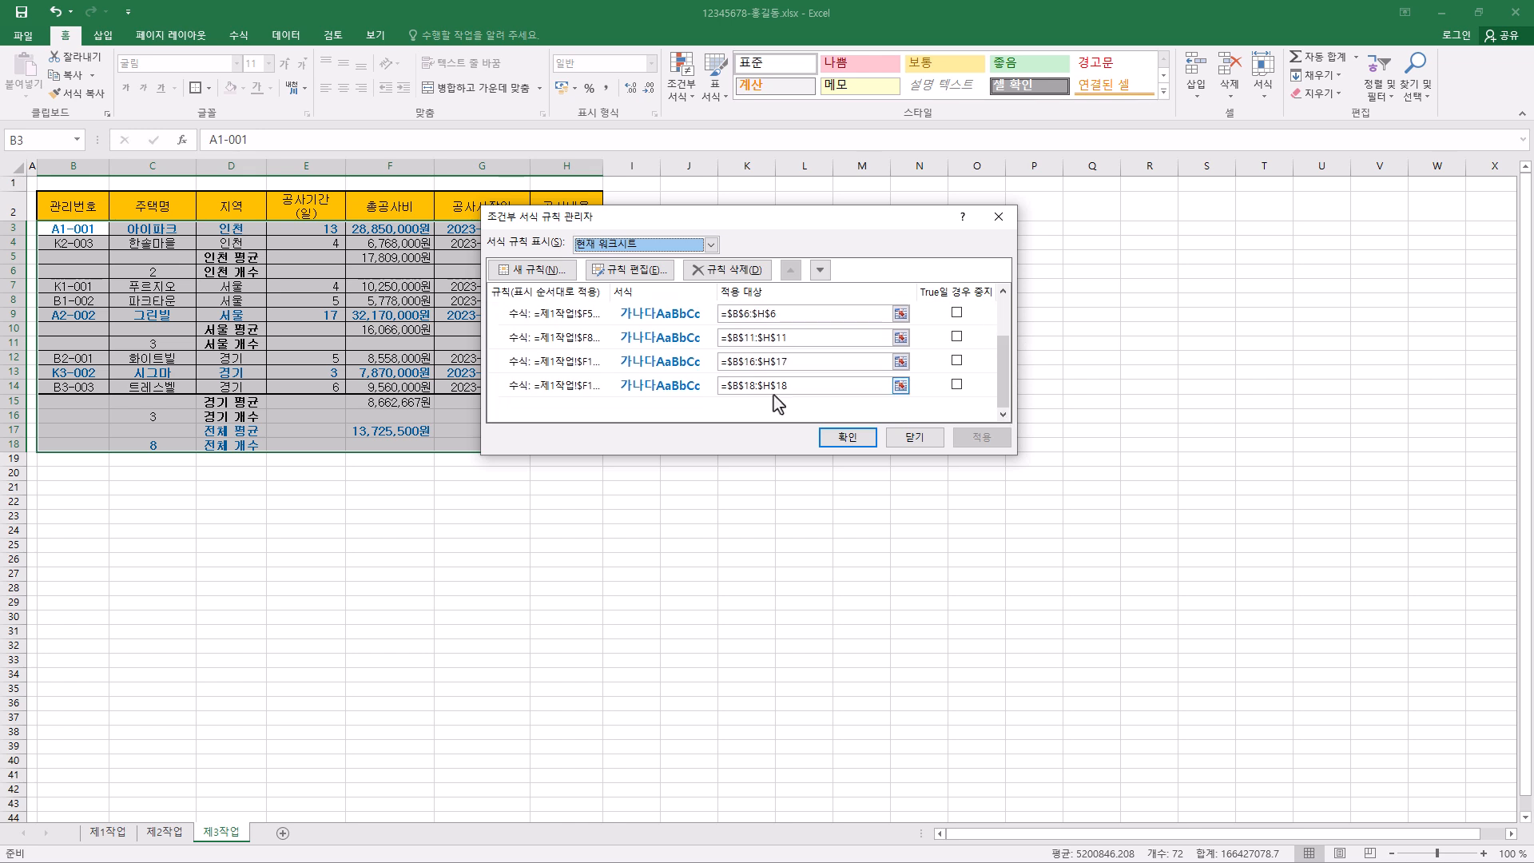
{"action": "left_click", "coordinate": [628, 390]}
{"action": "left_click", "coordinate": [734, 272]}
{"action": "left_click", "coordinate": [734, 272]}
{"action": "left_click", "coordinate": [734, 272]}
{"action": "left_click", "coordinate": [734, 271]}
{"action": "left_click", "coordinate": [734, 271]}
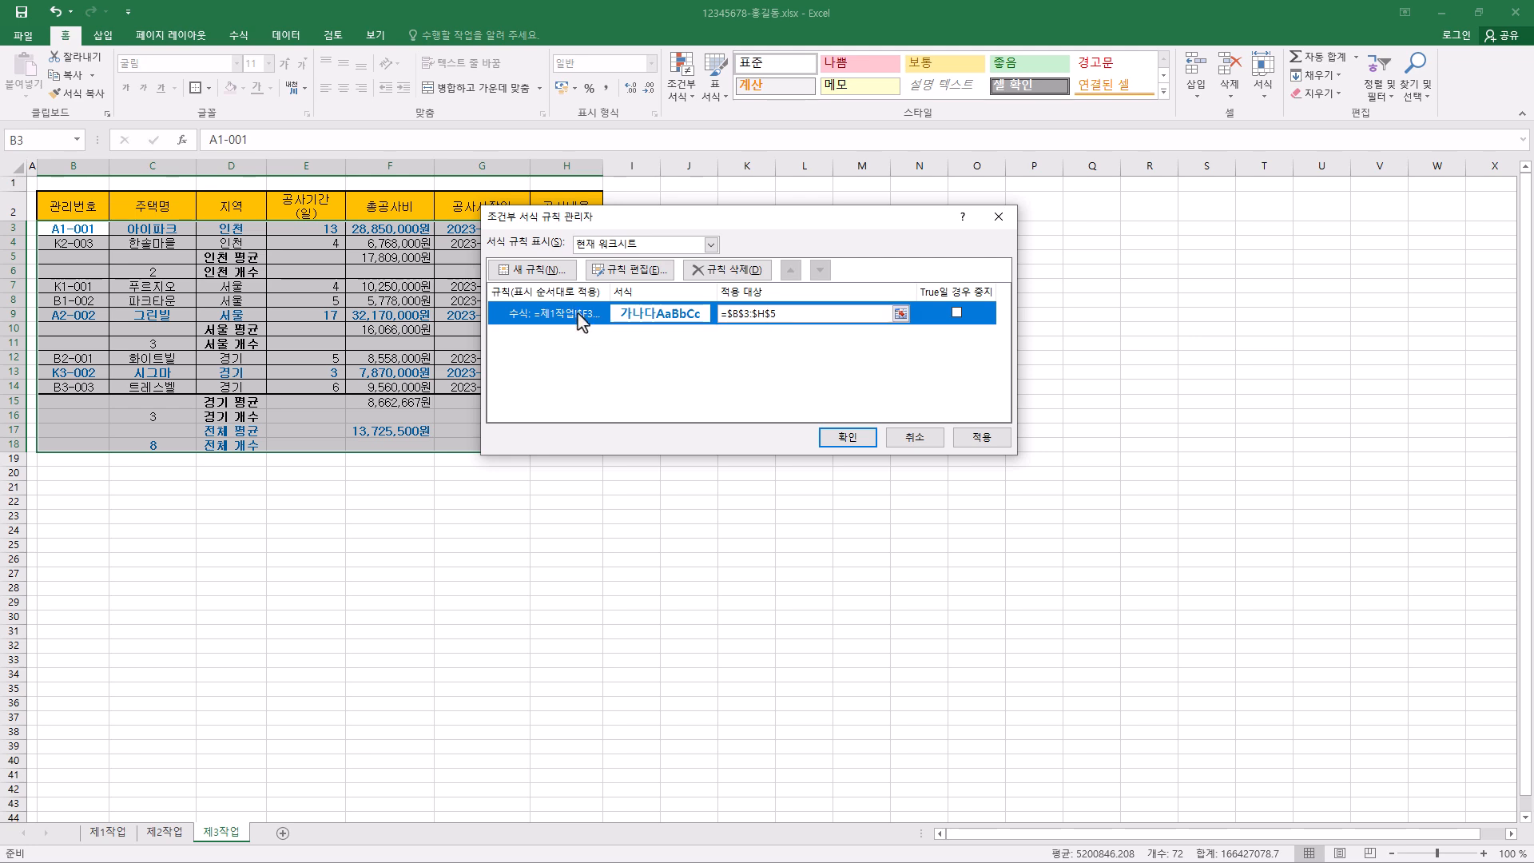
- Edit the remaining conditional formatting rule's formula to =$F3<=8000000, removing the 제1작업 sheet reference
{"action": "left_click", "coordinate": [644, 269]}
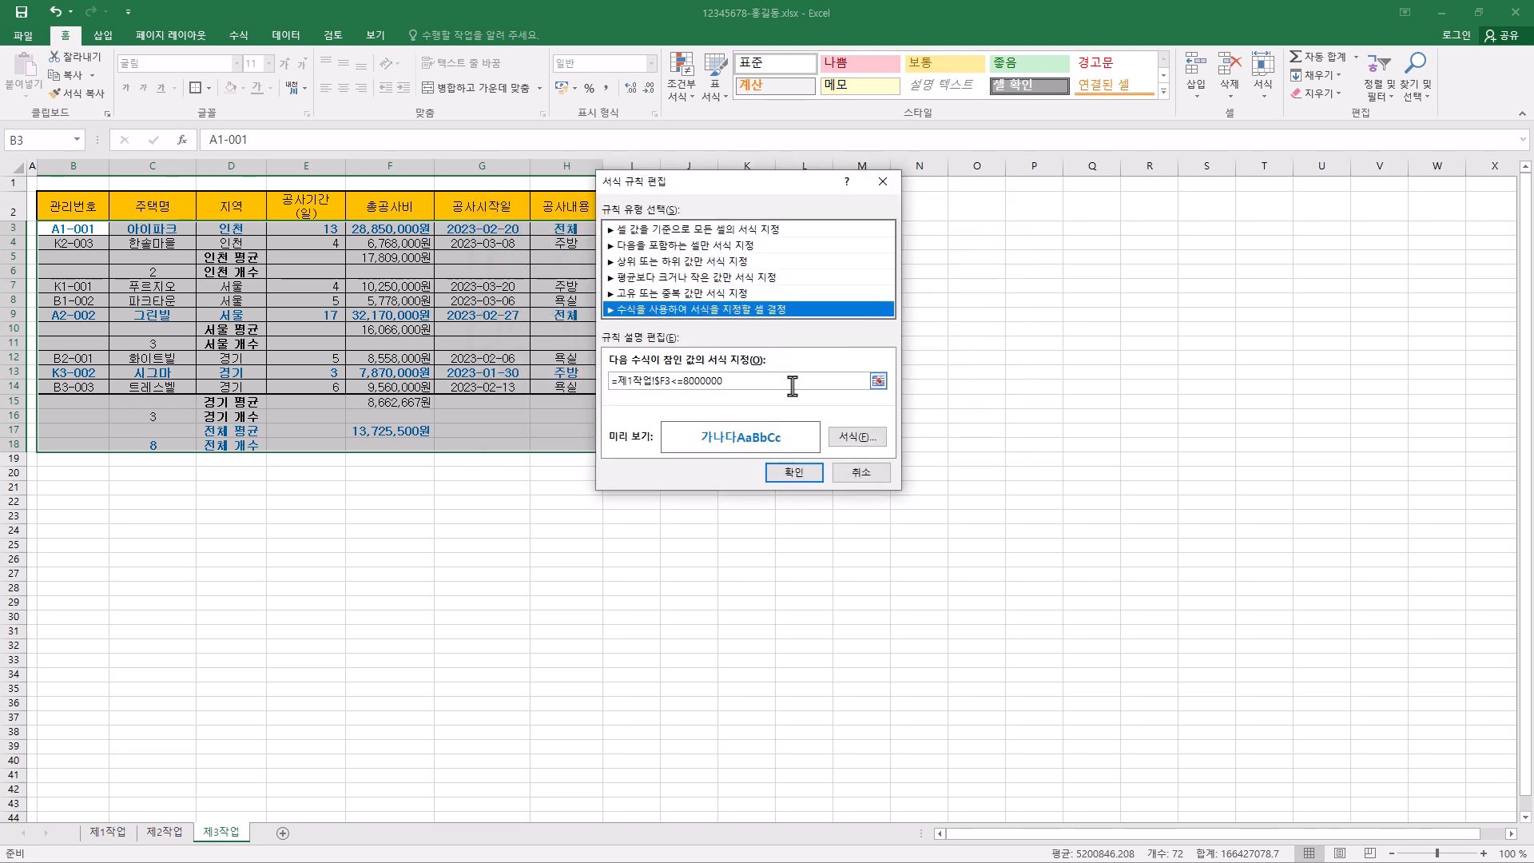
{"action": "left_click_drag", "start_coordinate": [617, 382], "coordinate": [642, 384]}
{"action": "key", "text": "BackSpace"}
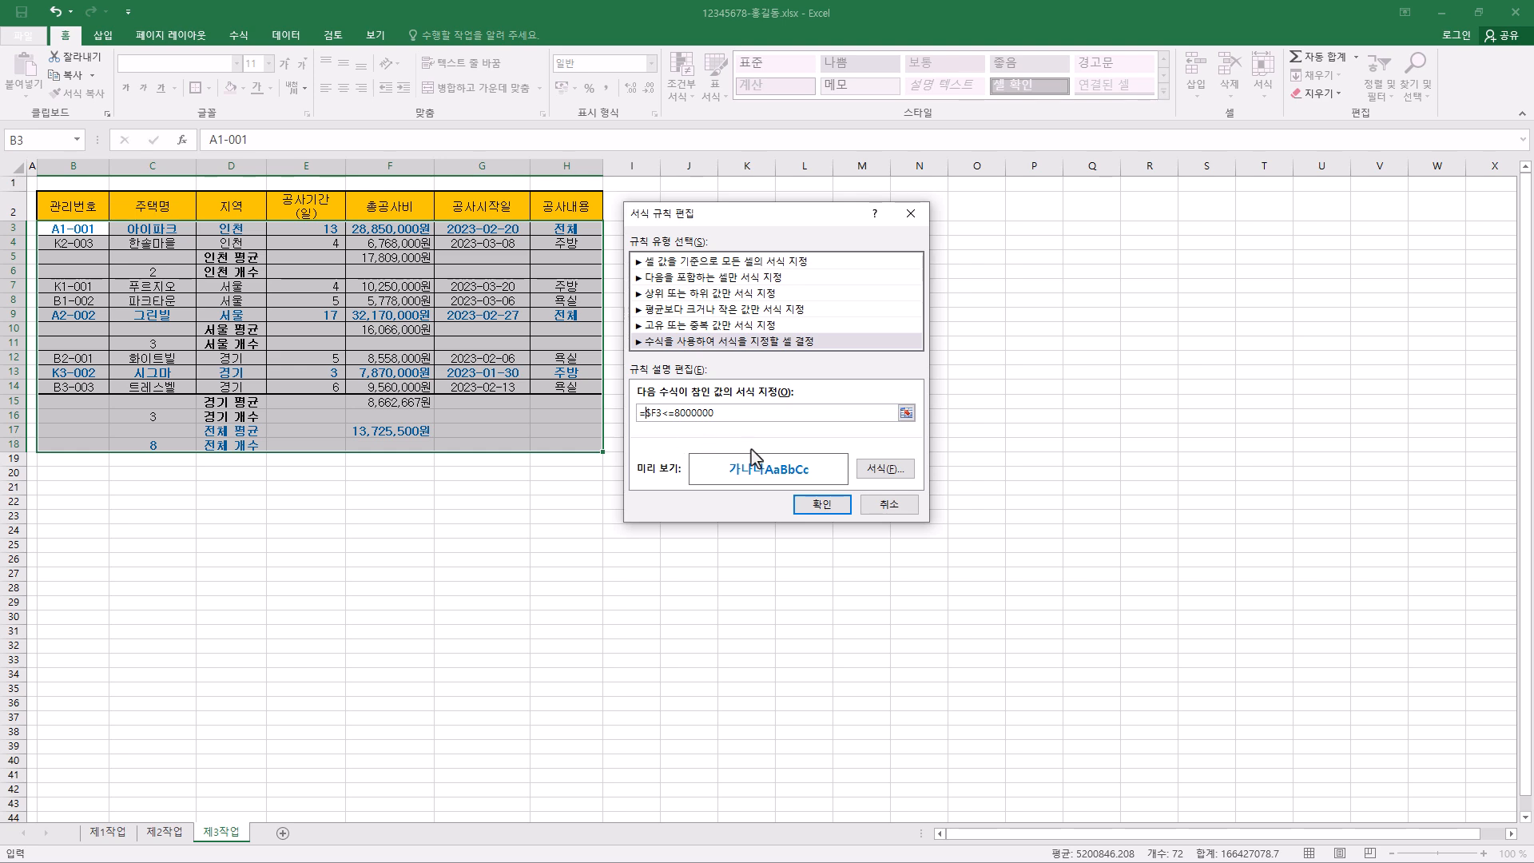
{"action": "left_click", "coordinate": [822, 504]}
- Set the conditional formatting rule's applied range to =$B$3:$H$18 and apply it
{"action": "left_click_drag", "start_coordinate": [704, 254], "coordinate": [1056, 217]}
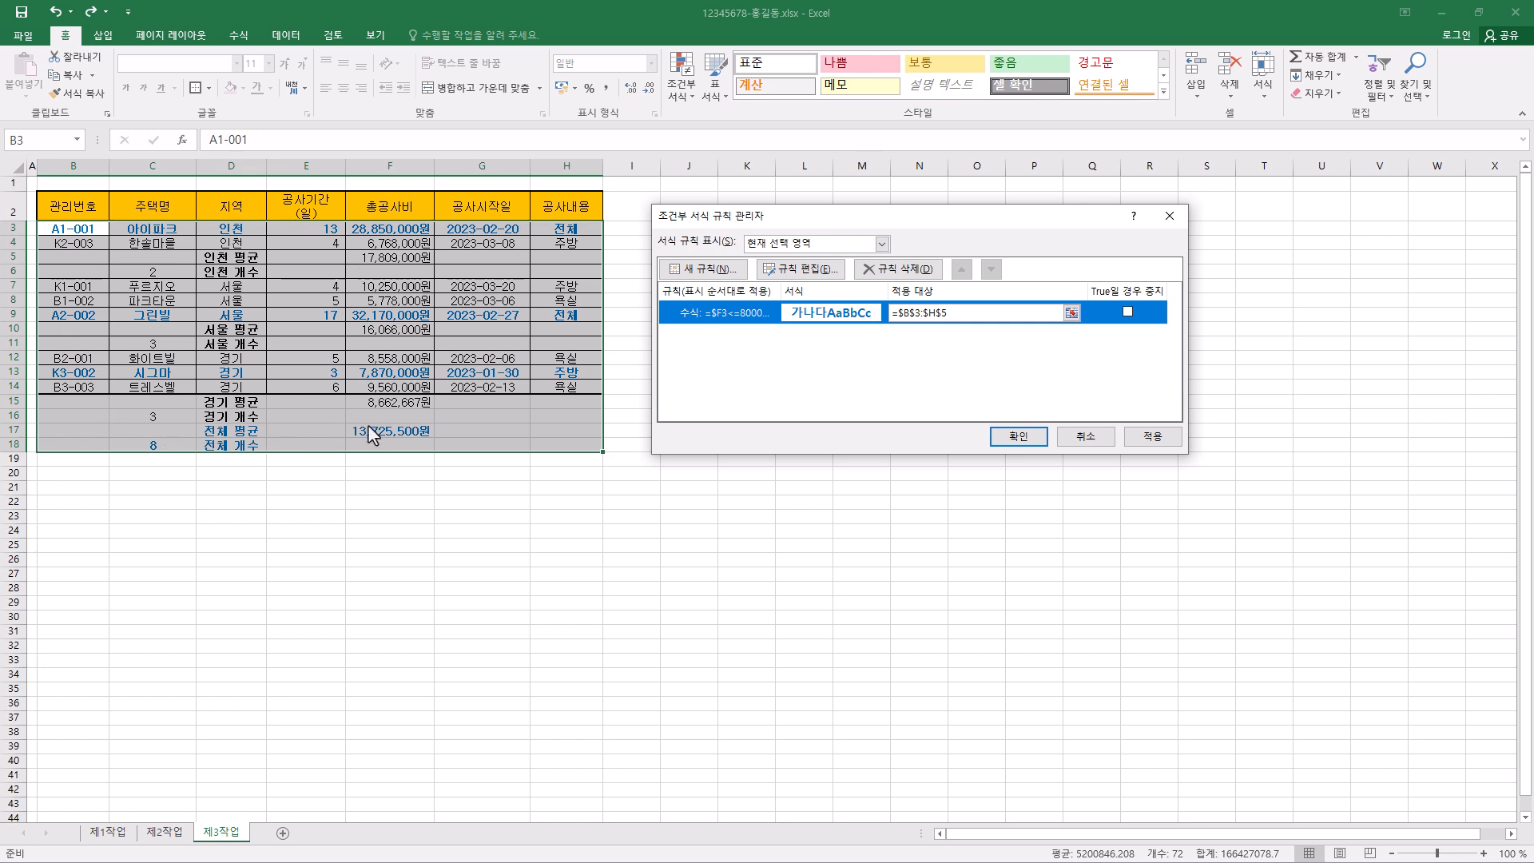
{"action": "left_click", "coordinate": [954, 316]}
{"action": "key", "text": "BackSpace"}
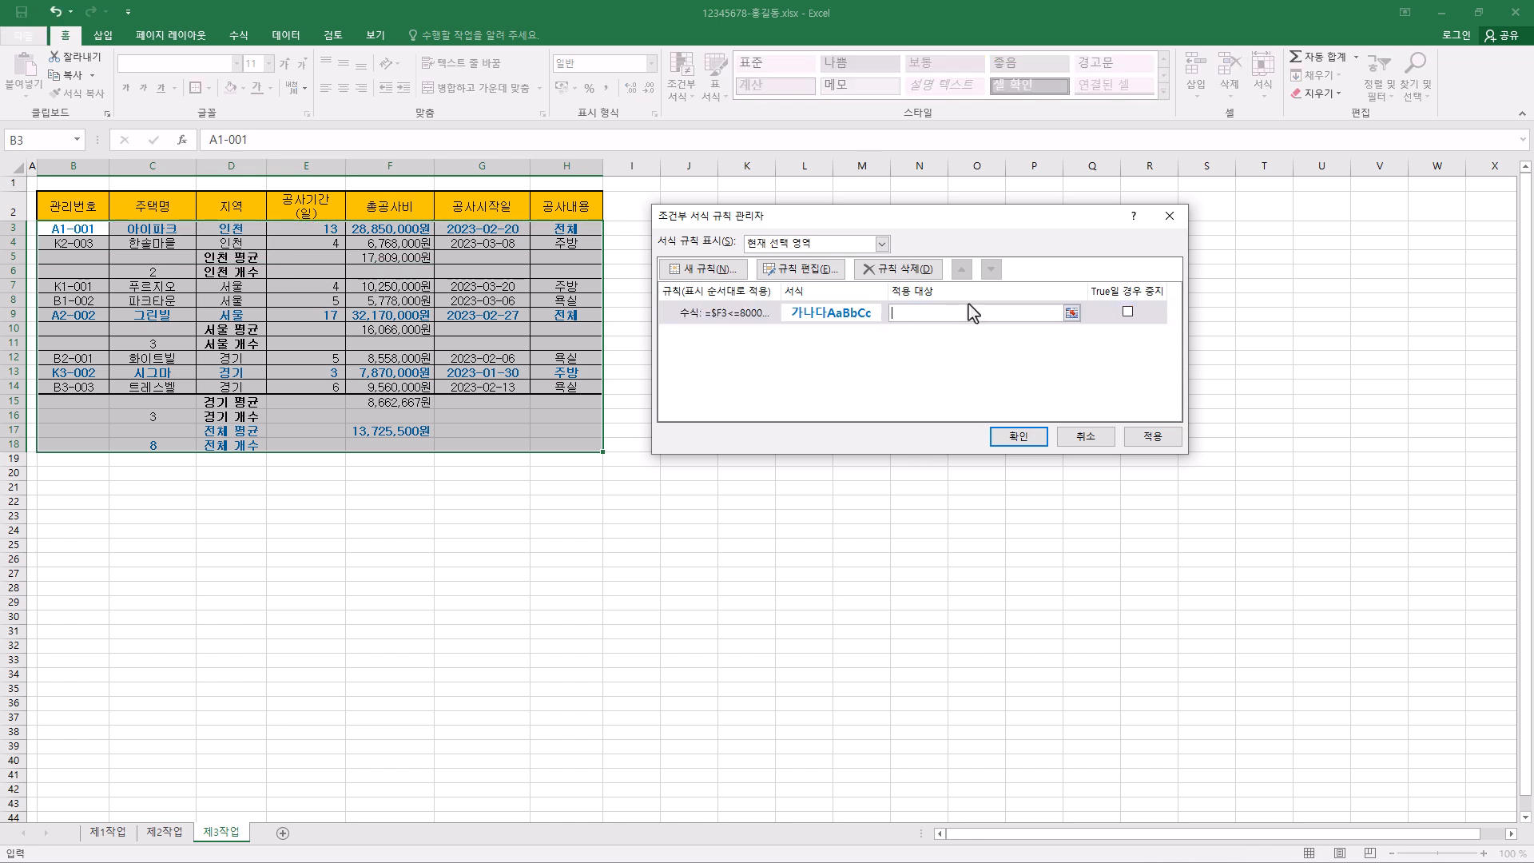
{"action": "left_click_drag", "start_coordinate": [70, 230], "coordinate": [568, 440]}
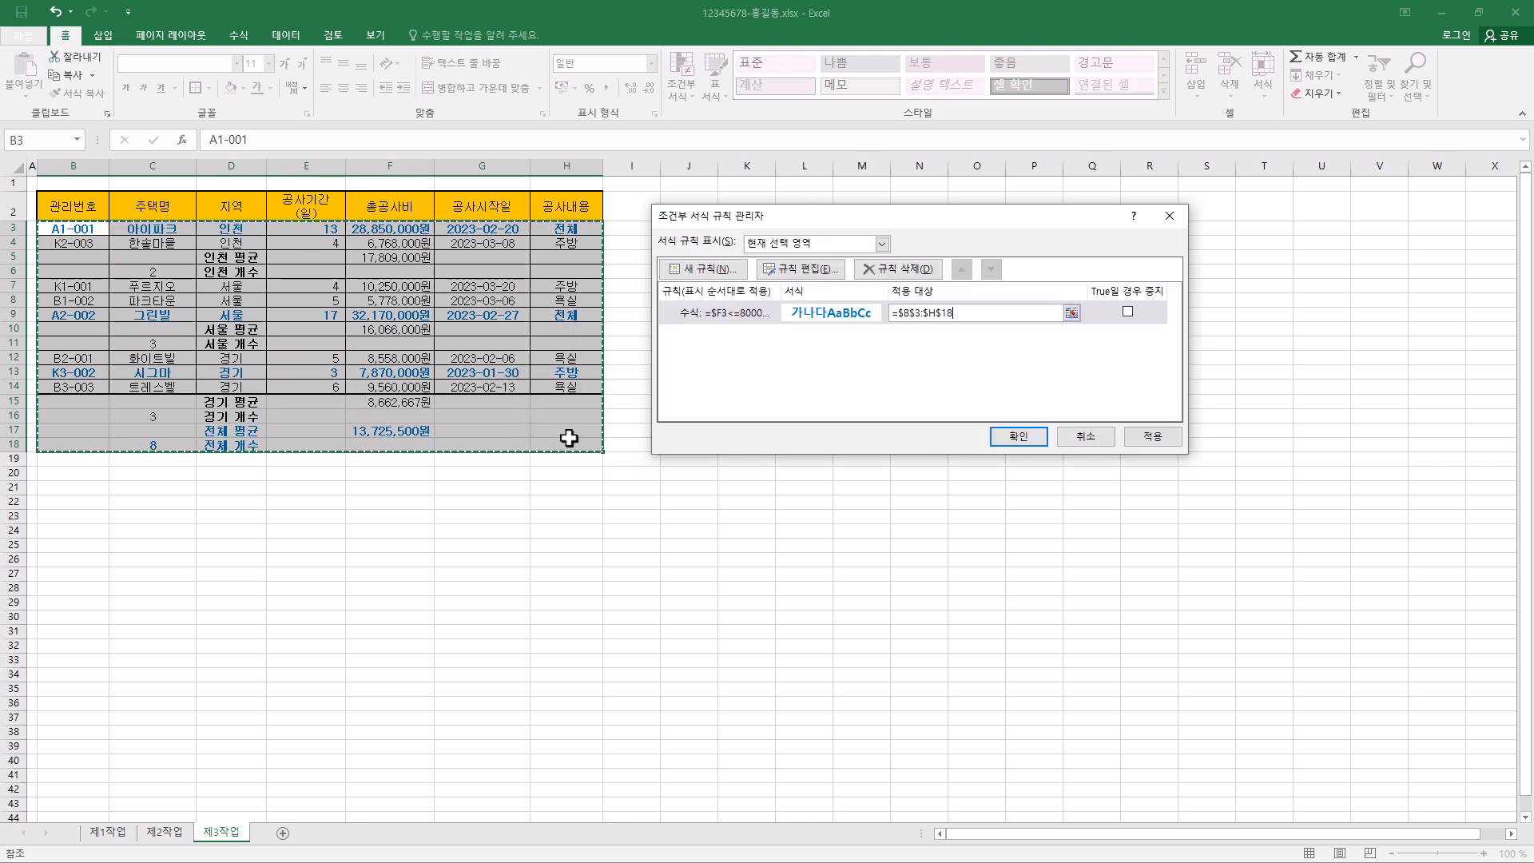
{"action": "left_click", "coordinate": [1019, 436]}
{"action": "left_click", "coordinate": [680, 284]}
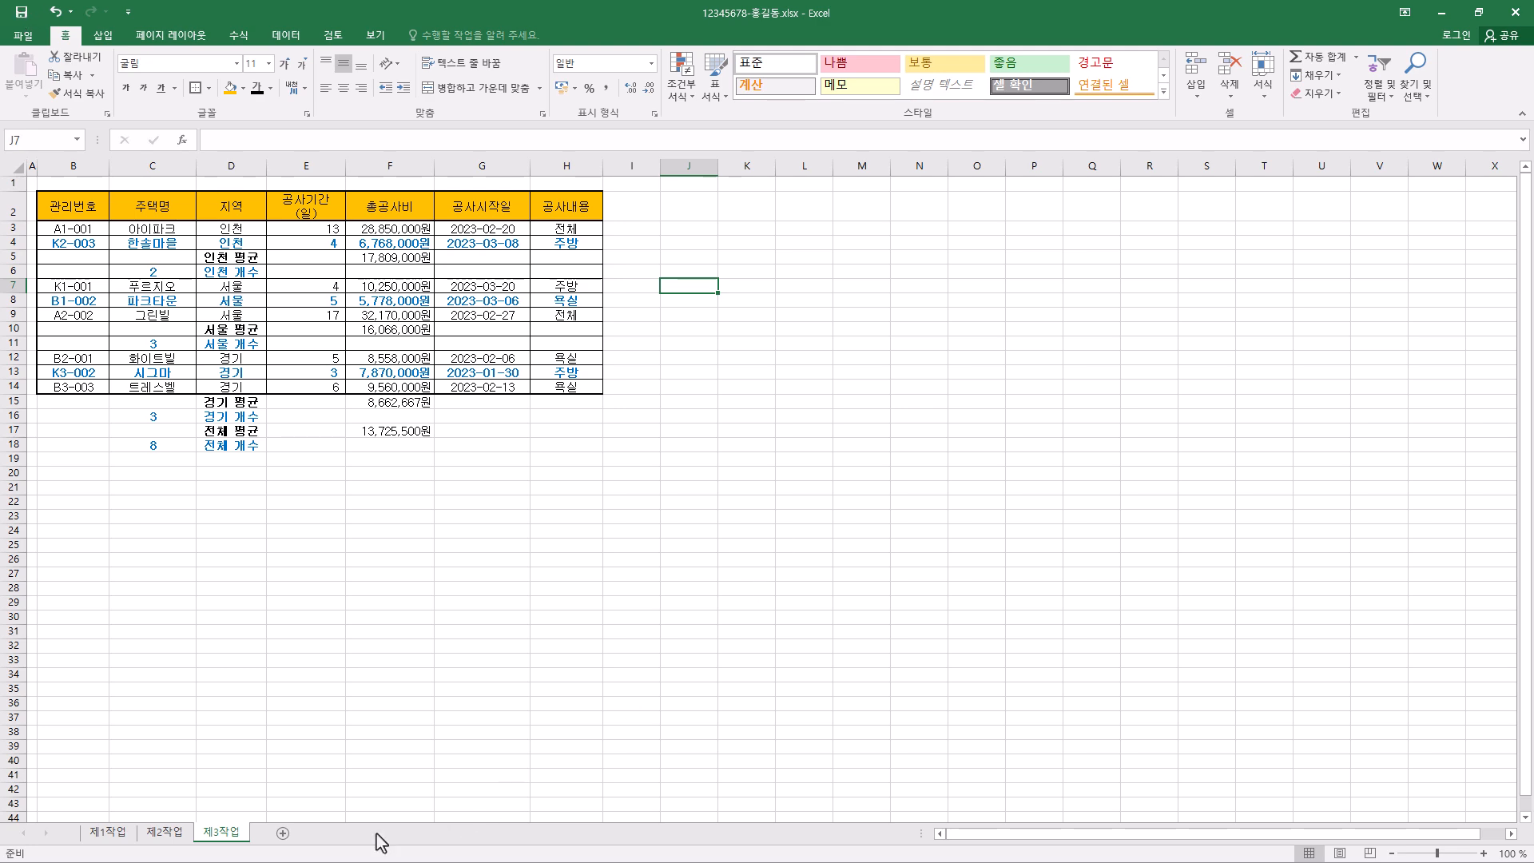
- Switch to the 제1작업 sheet and select the 주택명 header cell
{"action": "left_click", "coordinate": [107, 833]}
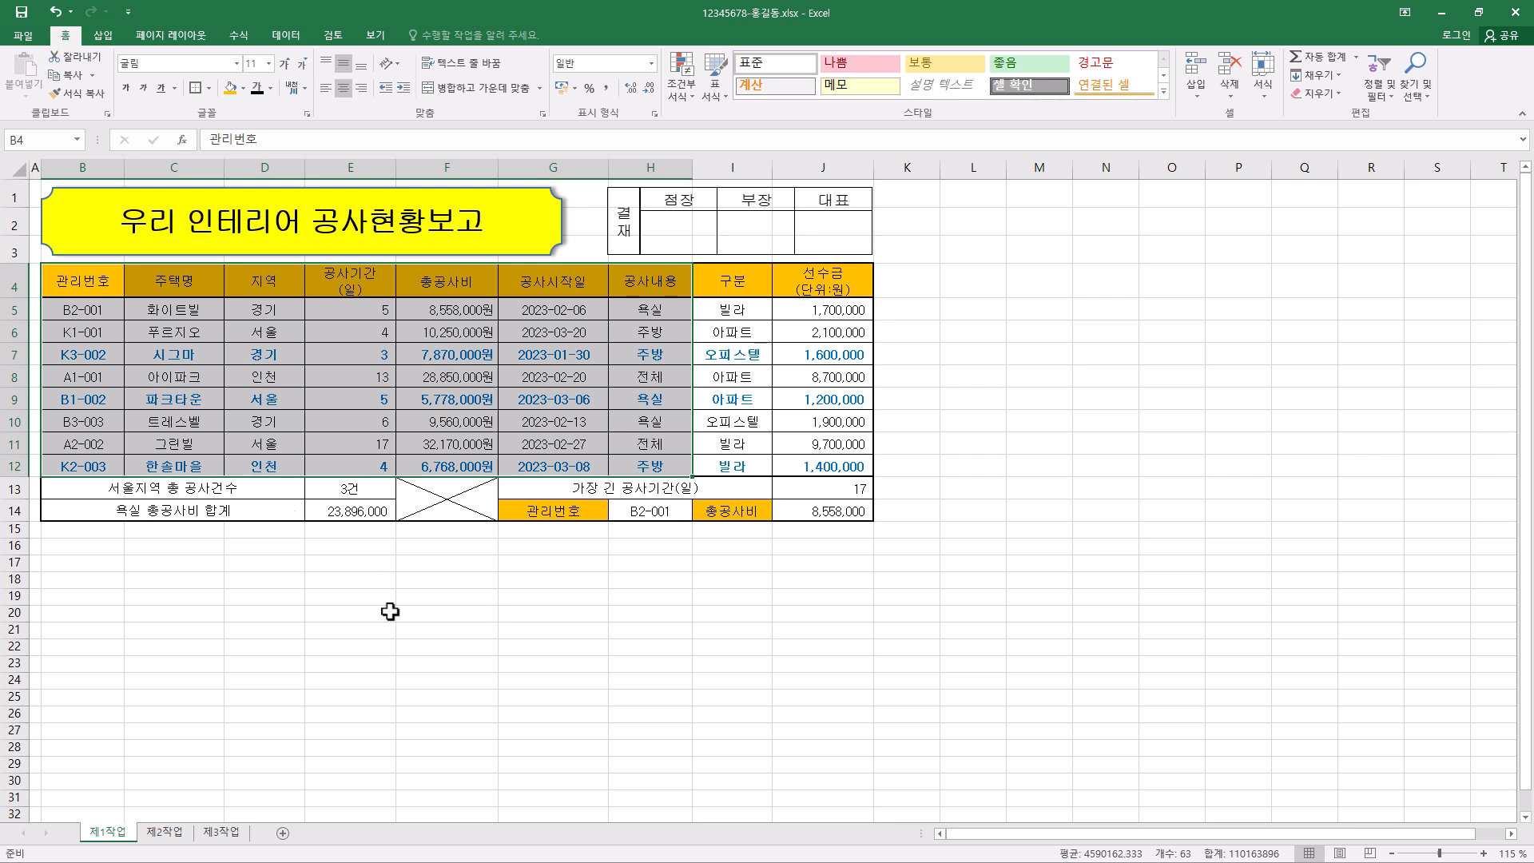
{"action": "left_click", "coordinate": [201, 281]}
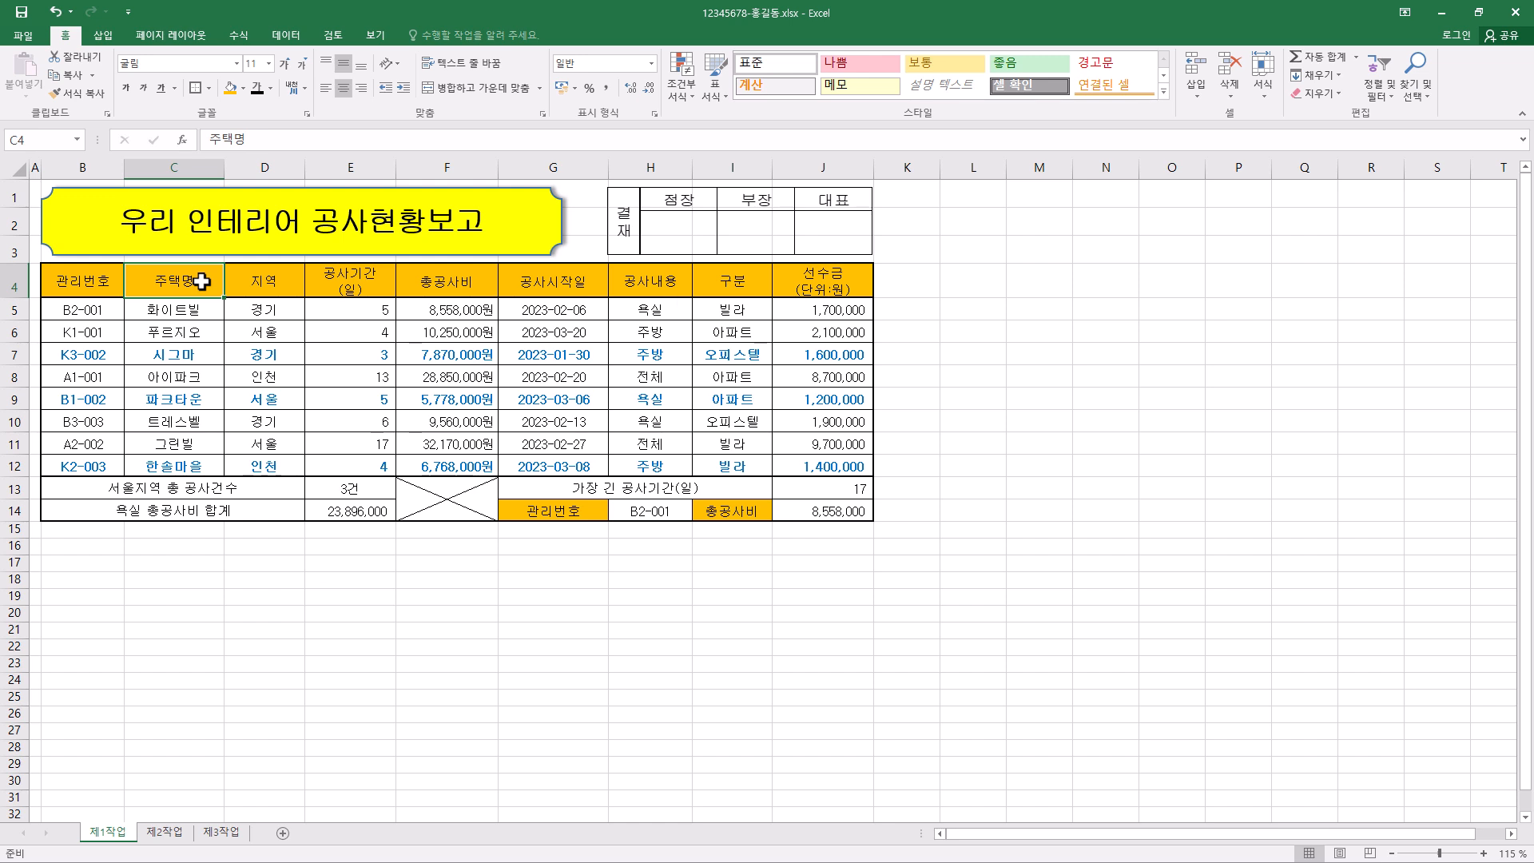
{"action": "key", "text": "alt+n"}
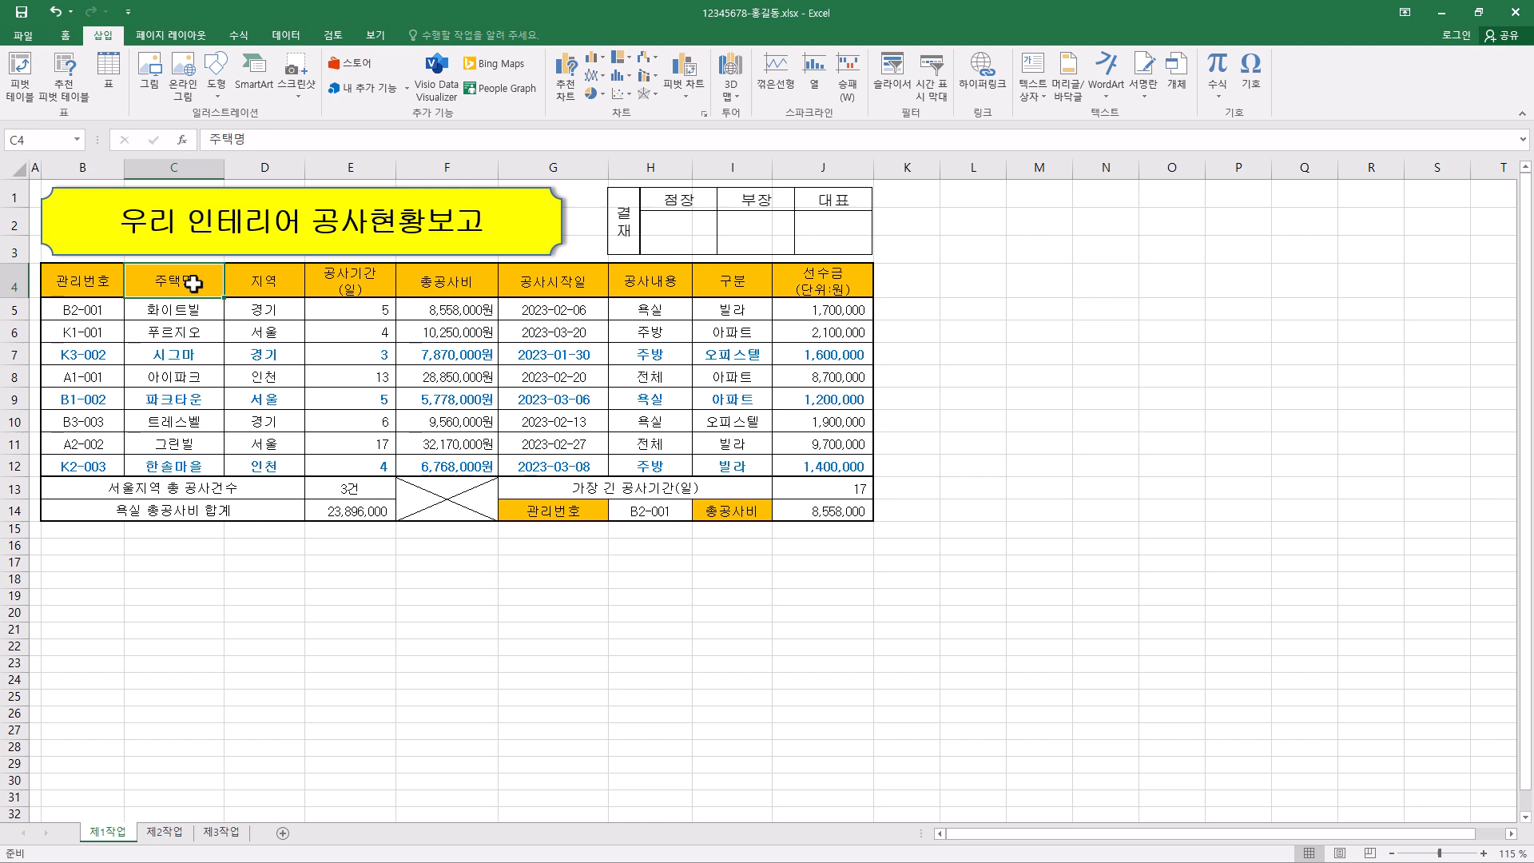
{"action": "left_click_drag", "start_coordinate": [388, 283], "coordinate": [440, 286]}
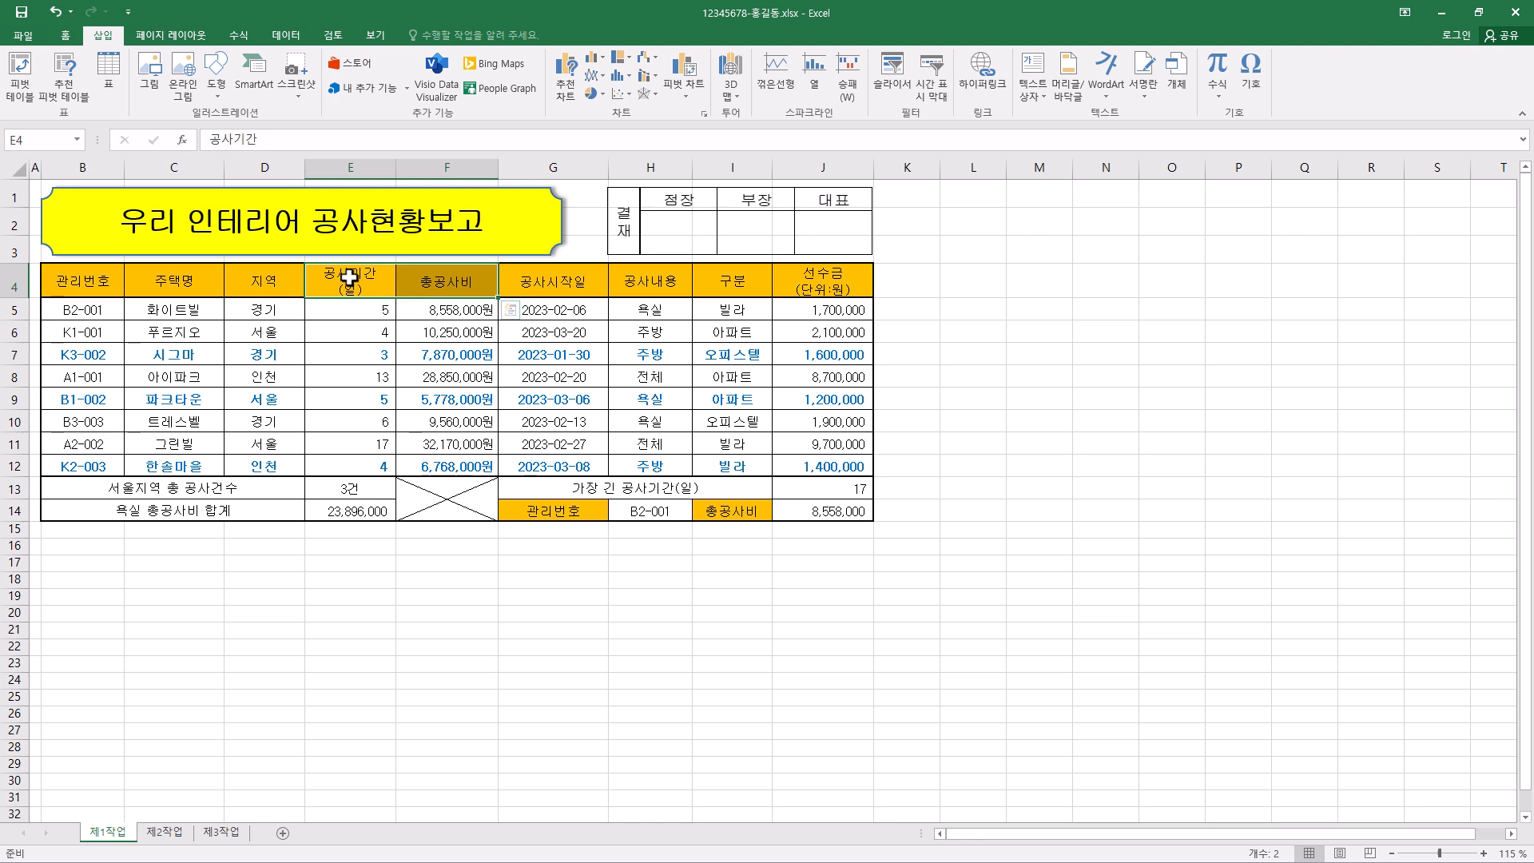
{"action": "left_click_drag", "start_coordinate": [359, 287], "coordinate": [446, 281]}
{"action": "left_click", "coordinate": [425, 282]}
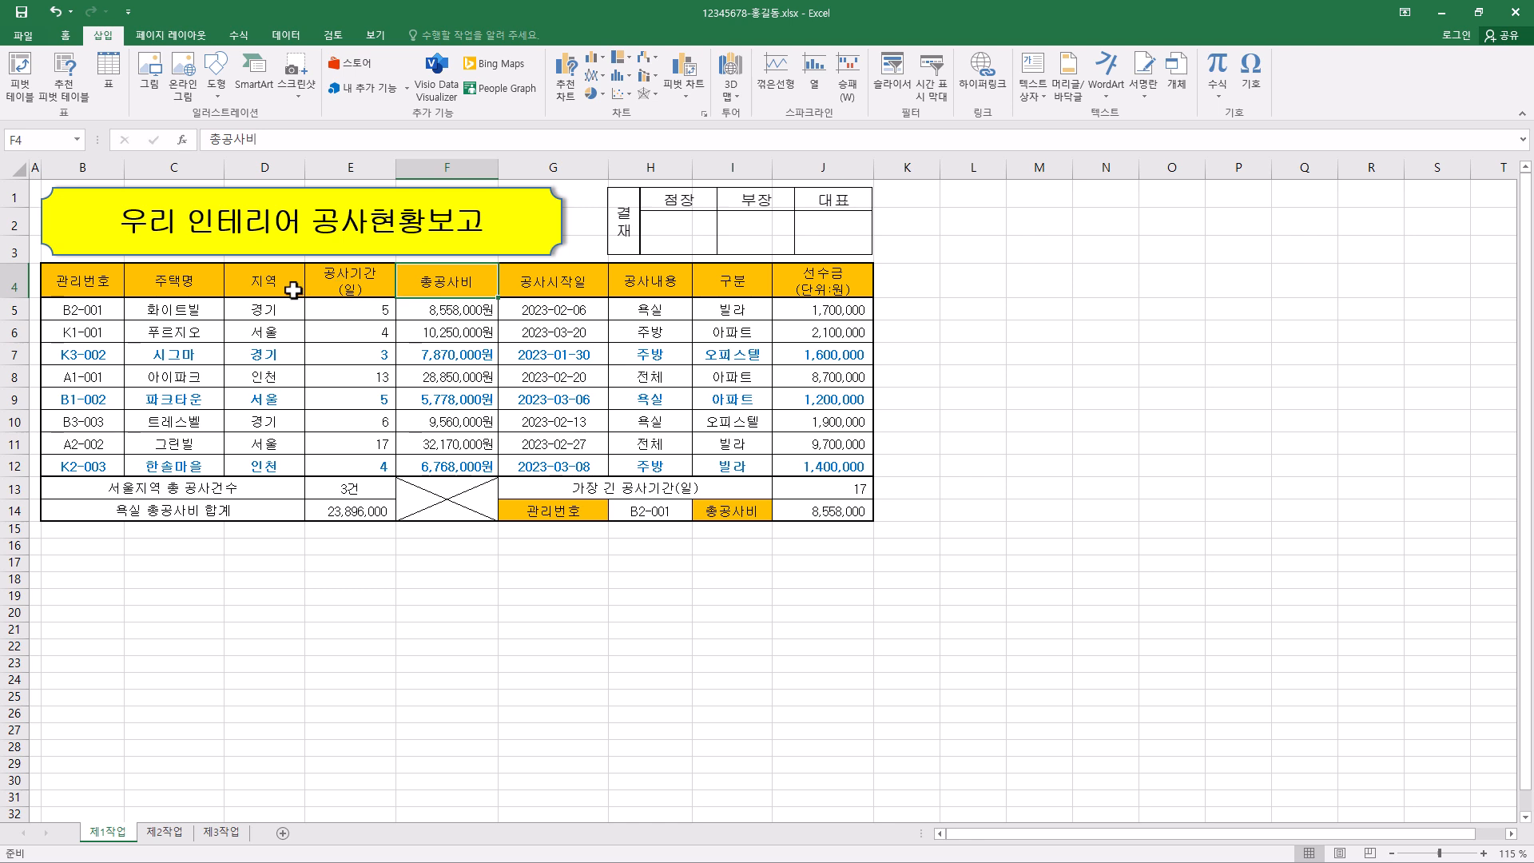
{"action": "left_click", "coordinate": [198, 285]}
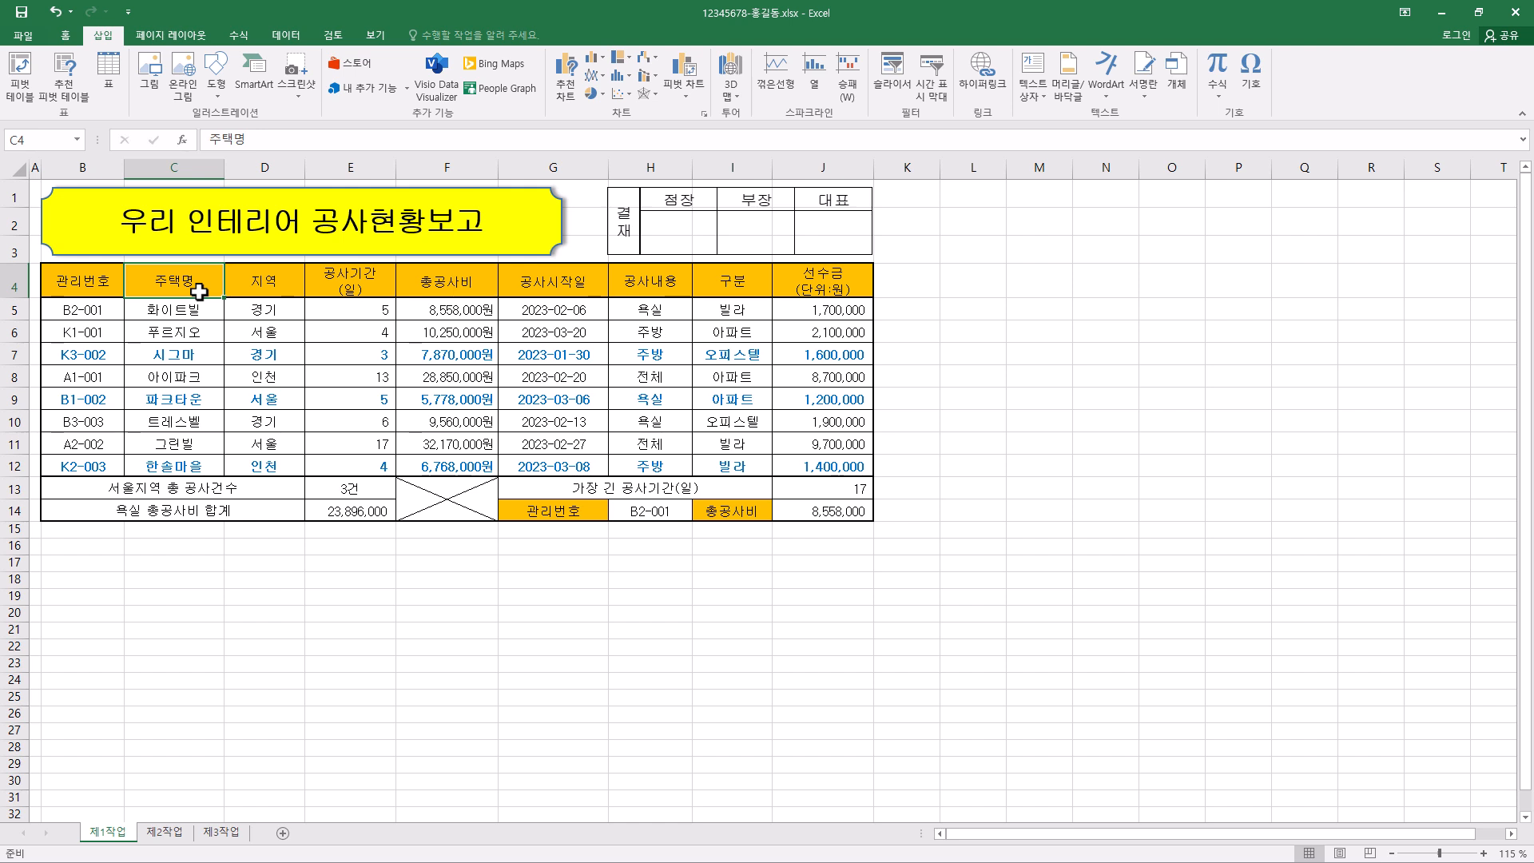
{"action": "left_click_drag", "start_coordinate": [199, 291], "coordinate": [200, 354]}
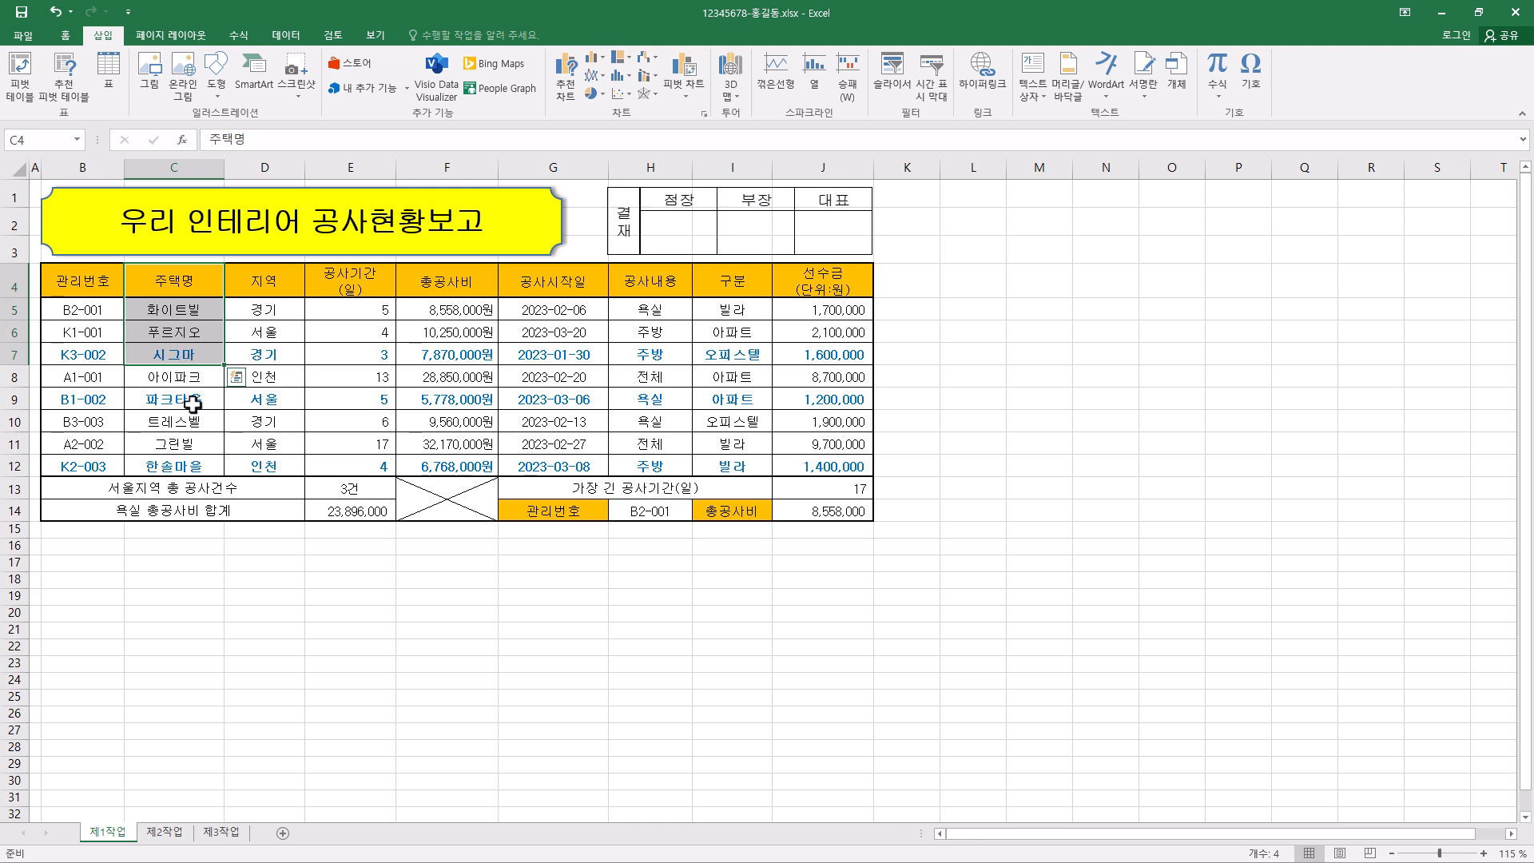
{"action": "left_click_drag", "start_coordinate": [192, 404], "coordinate": [195, 443], "text": "ctrl"}
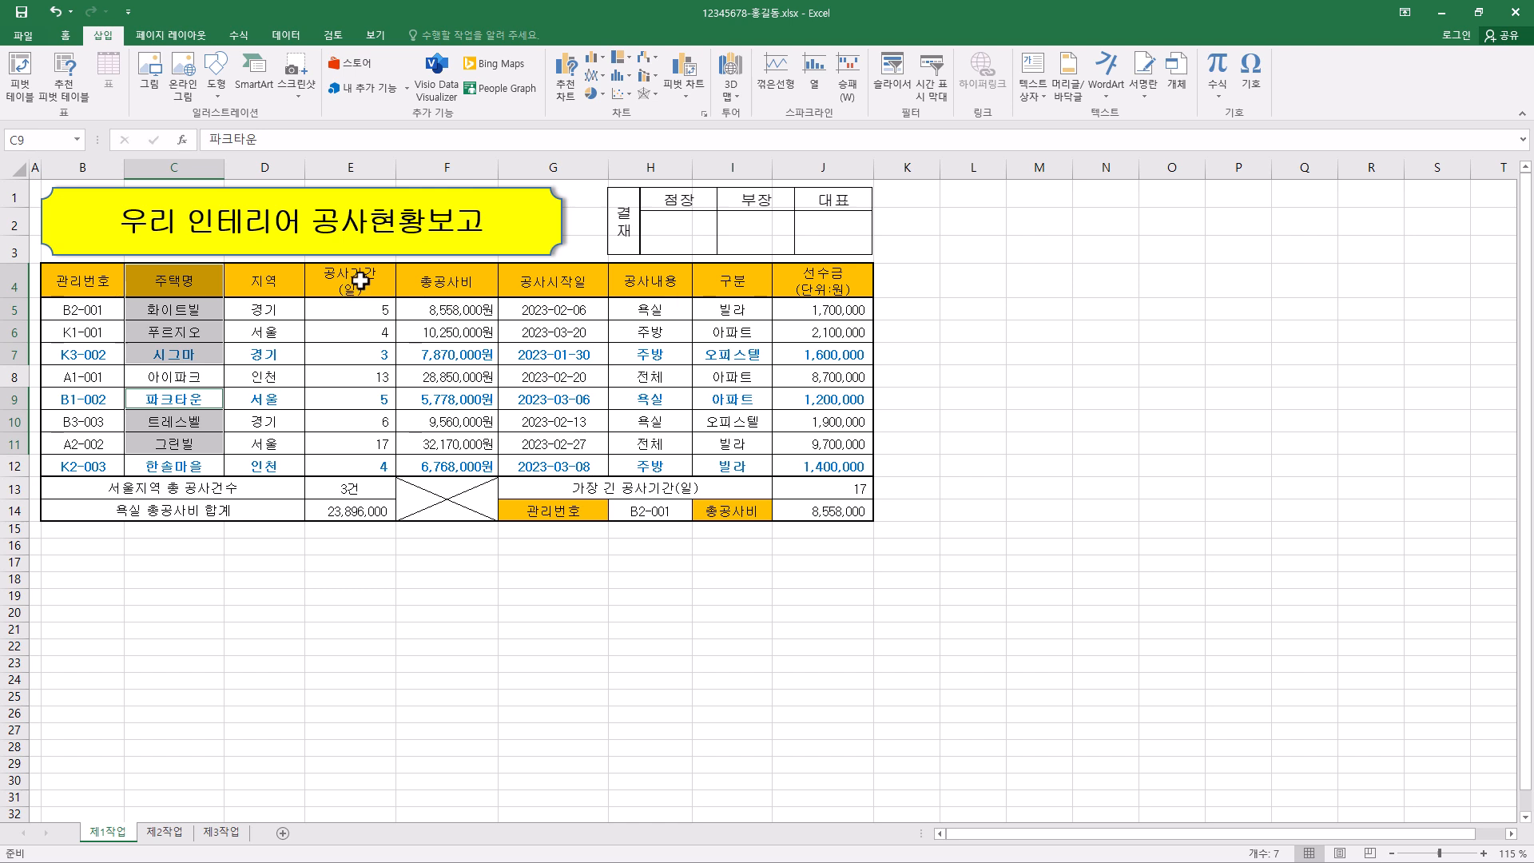
{"action": "left_click_drag", "start_coordinate": [360, 280], "coordinate": [446, 355]}
{"action": "left_click_drag", "start_coordinate": [362, 399], "coordinate": [424, 442]}
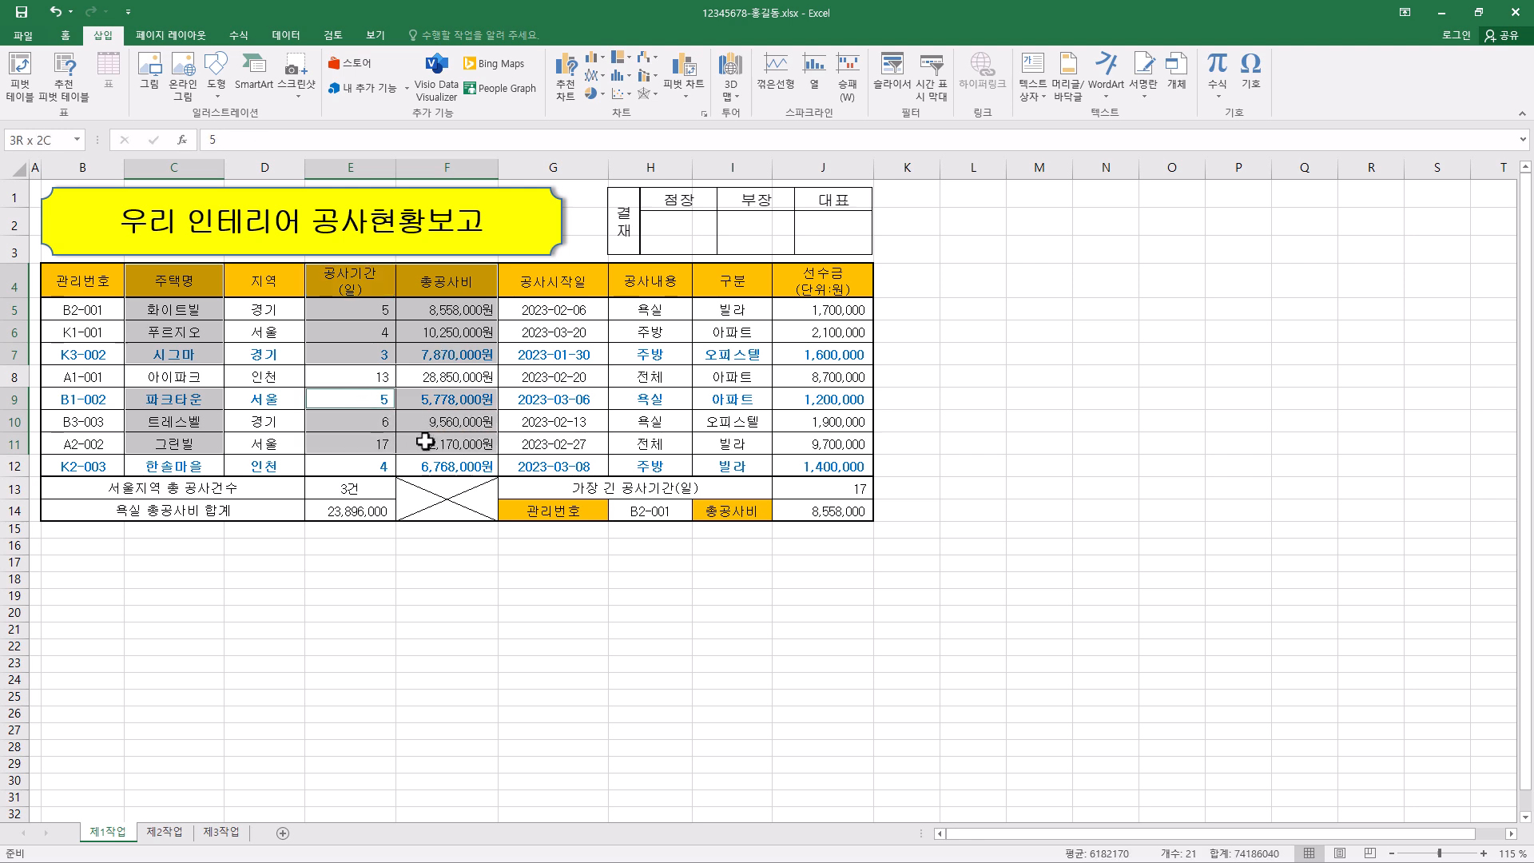
{"action": "key", "text": "Tab"}
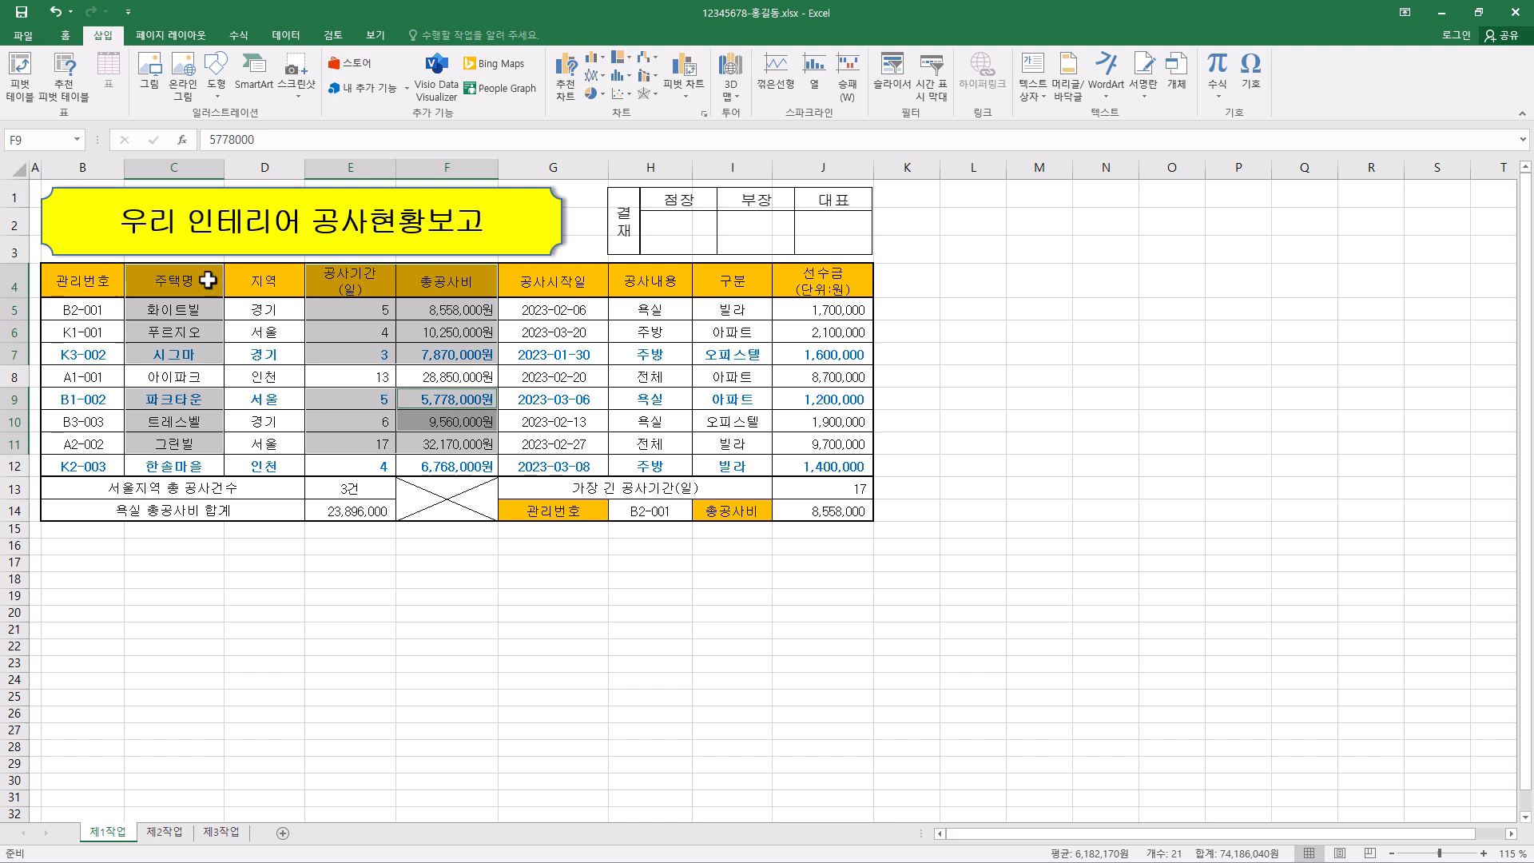
- Select C4:C7, C9:C11, E4:F7 and E9:F11 together and start a custom combo chart from them
{"action": "left_click_drag", "start_coordinate": [211, 284], "coordinate": [205, 354]}
{"action": "left_click_drag", "start_coordinate": [192, 408], "coordinate": [200, 442]}
{"action": "left_click_drag", "start_coordinate": [349, 281], "coordinate": [426, 353]}
{"action": "left_click_drag", "start_coordinate": [352, 399], "coordinate": [448, 443]}
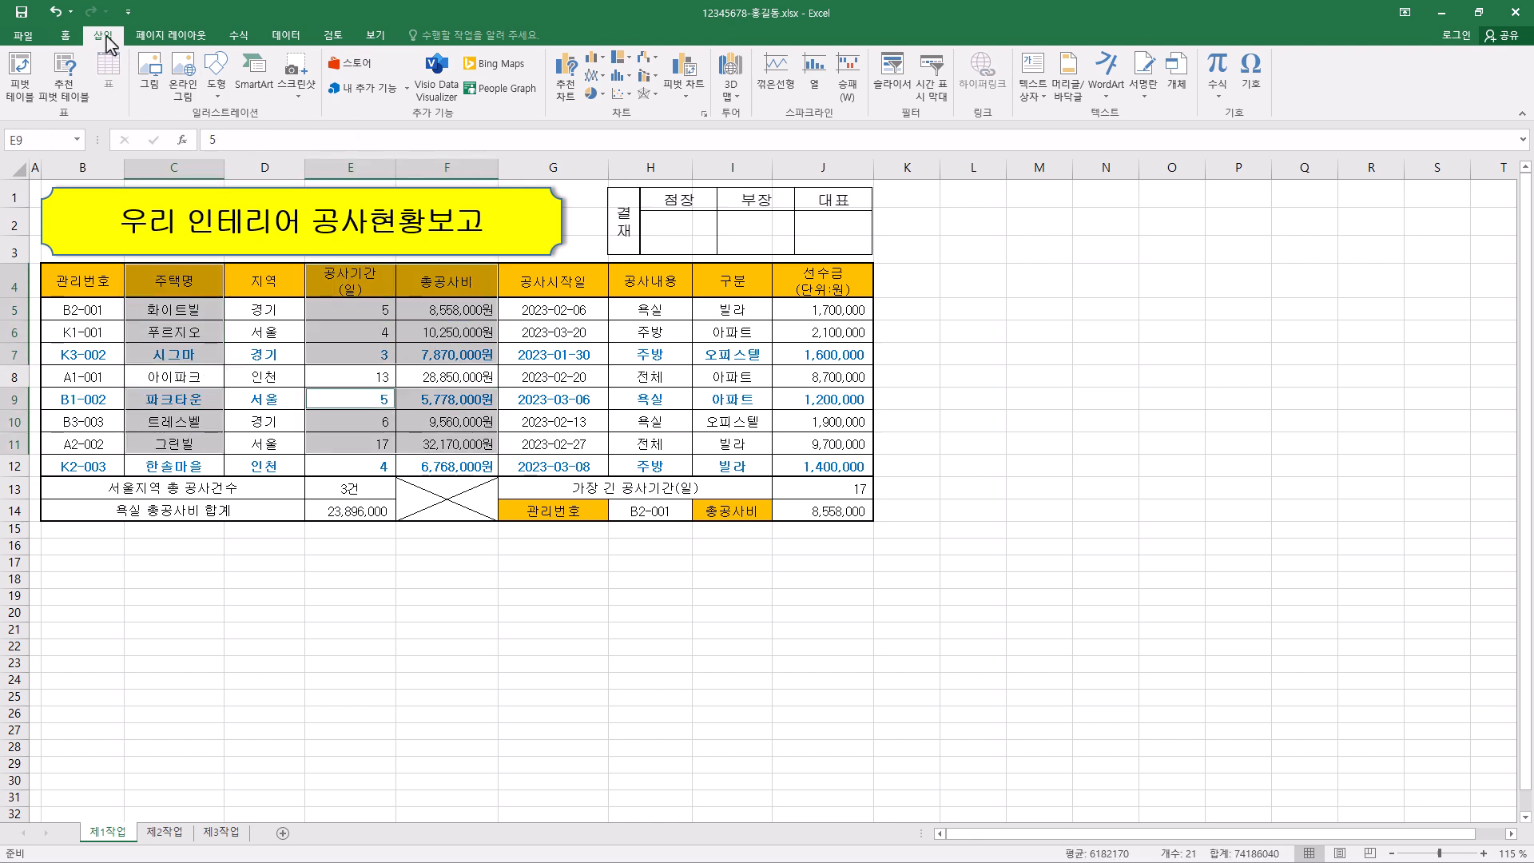
{"action": "left_click", "coordinate": [659, 83]}
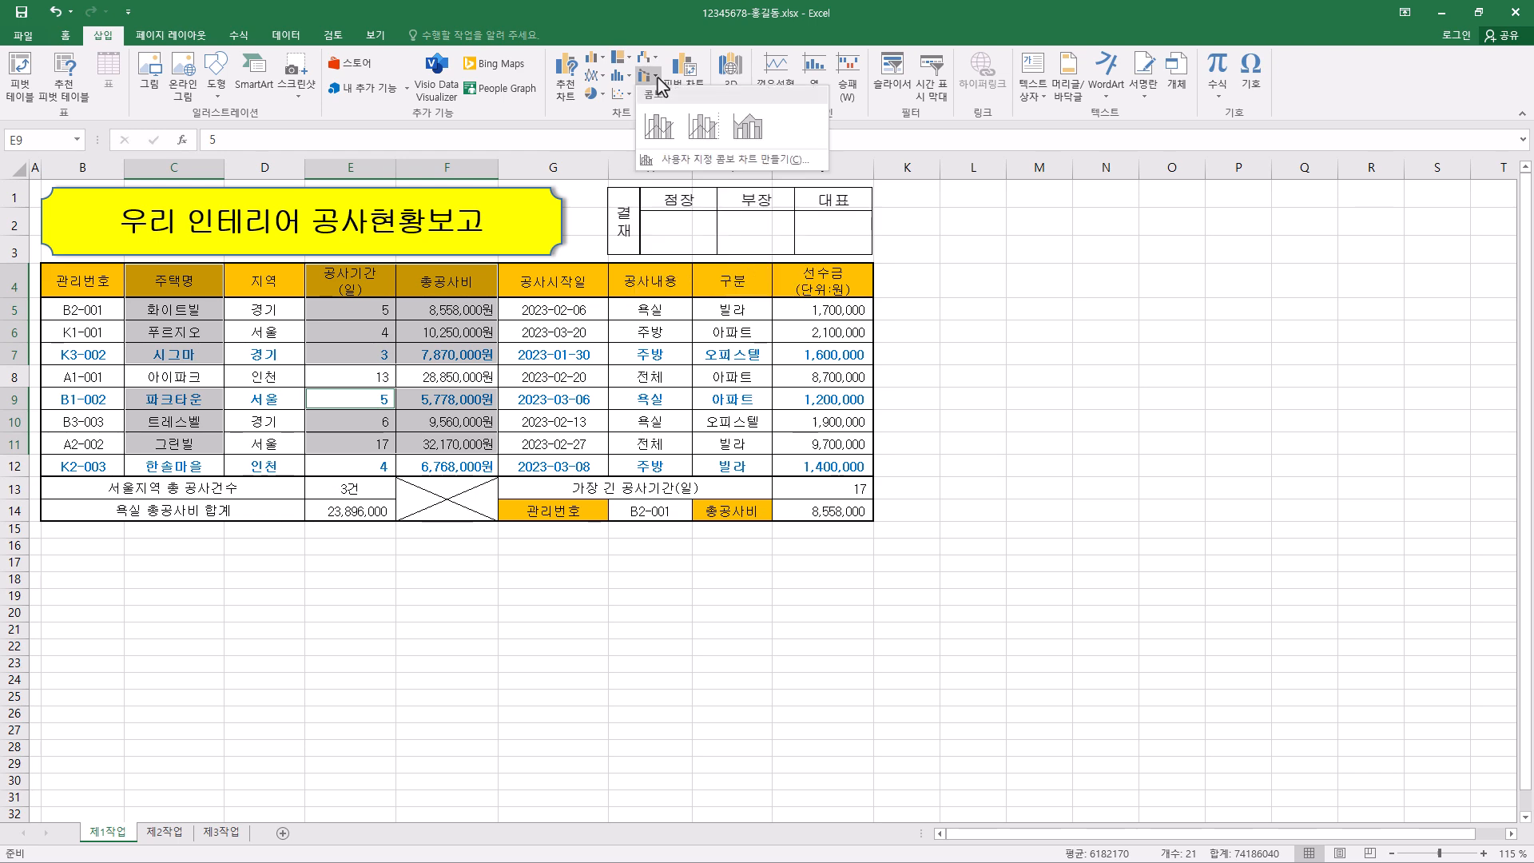
{"action": "left_click", "coordinate": [686, 164]}
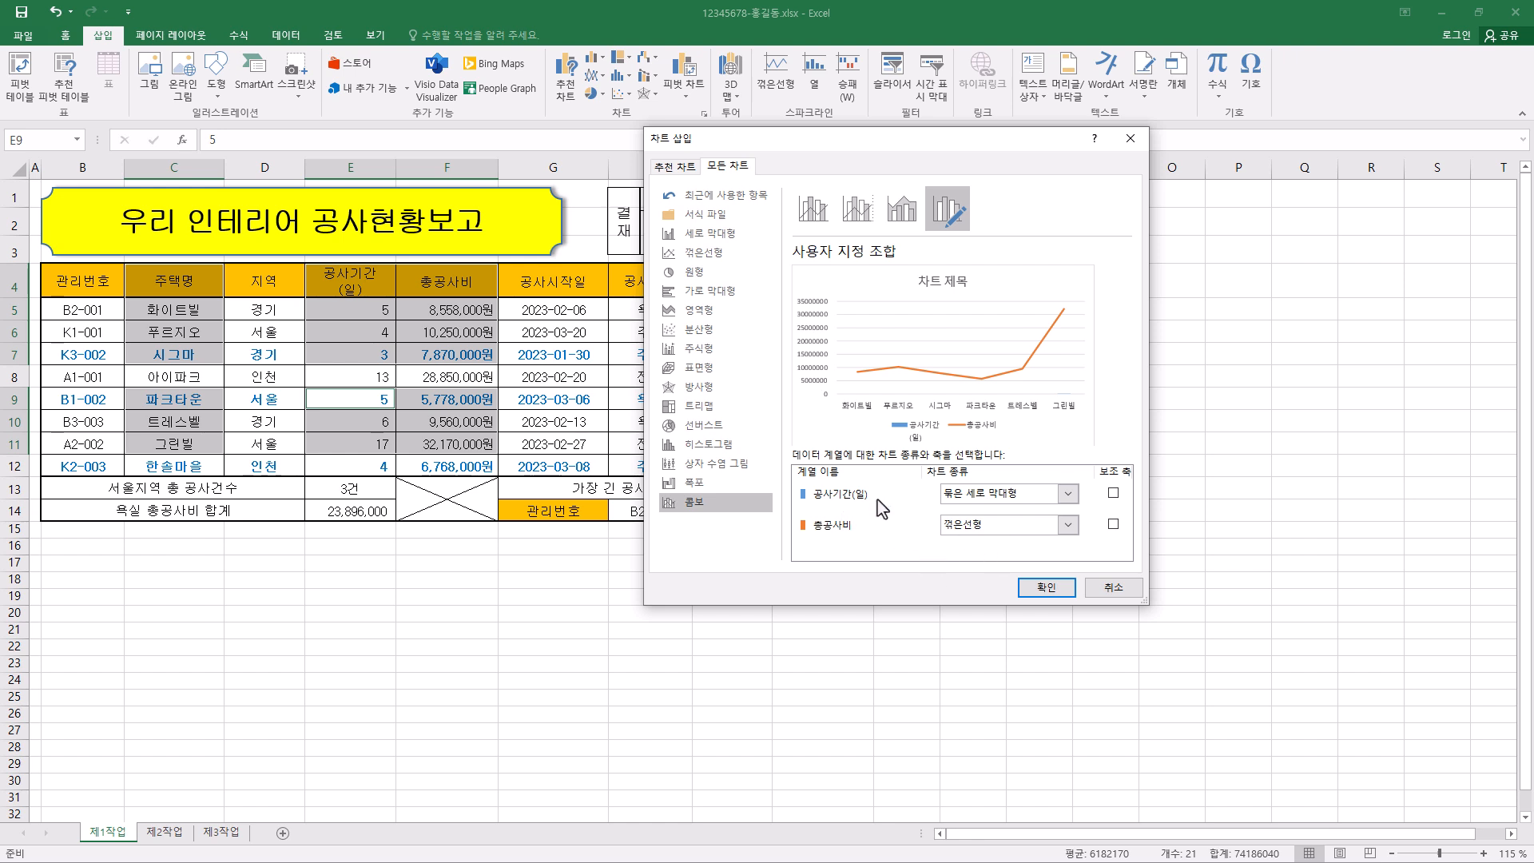
- Insert the combo chart with 공사기간(일) as a line with markers on the secondary axis and 총공사비 as clustered columns
{"action": "left_click", "coordinate": [1068, 494]}
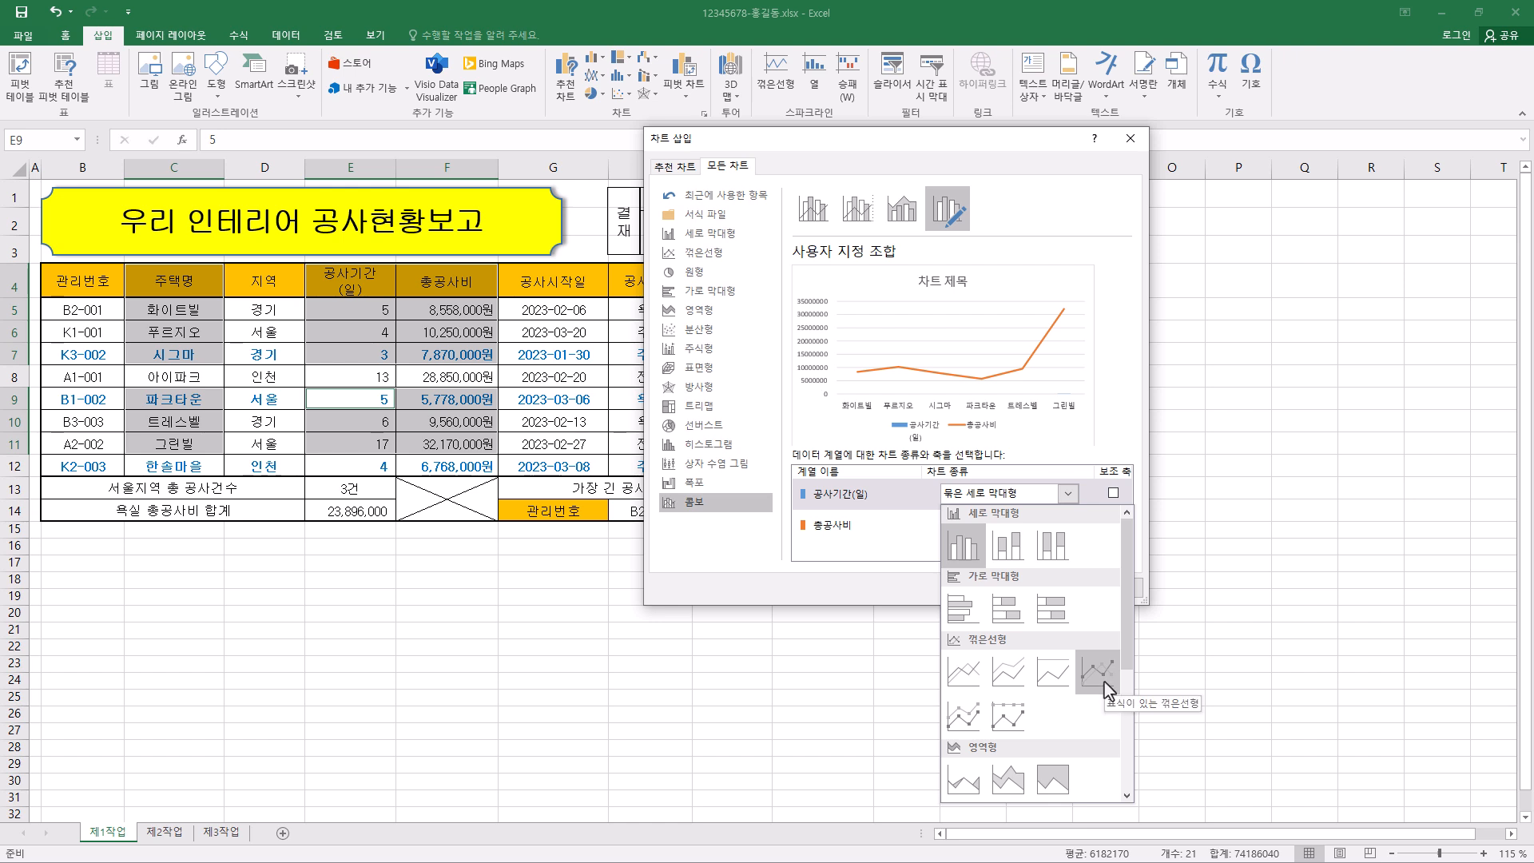
{"action": "left_click", "coordinate": [1107, 685]}
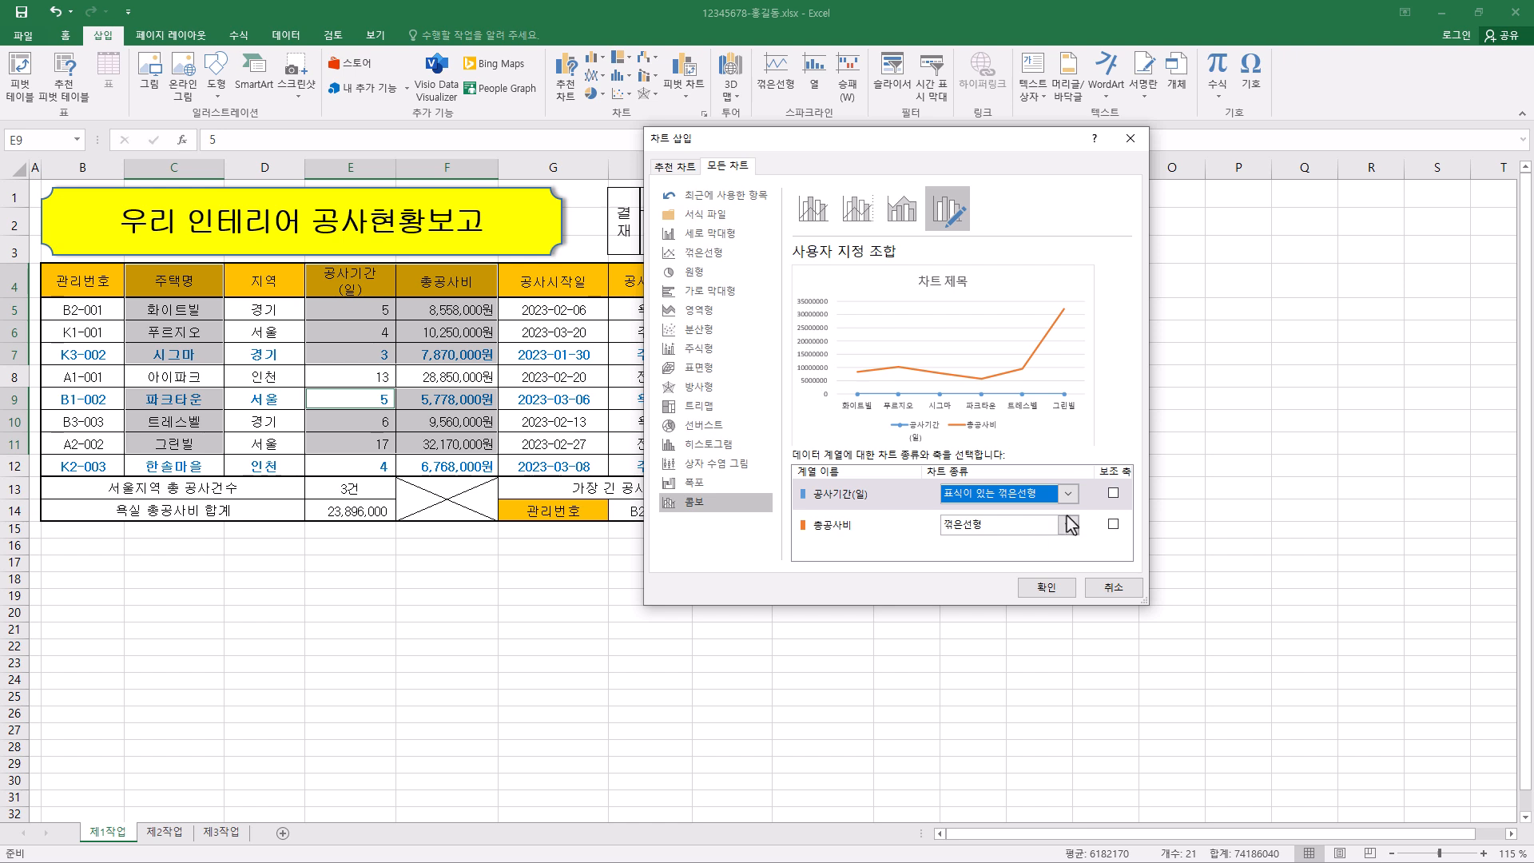
{"action": "left_click", "coordinate": [1113, 493]}
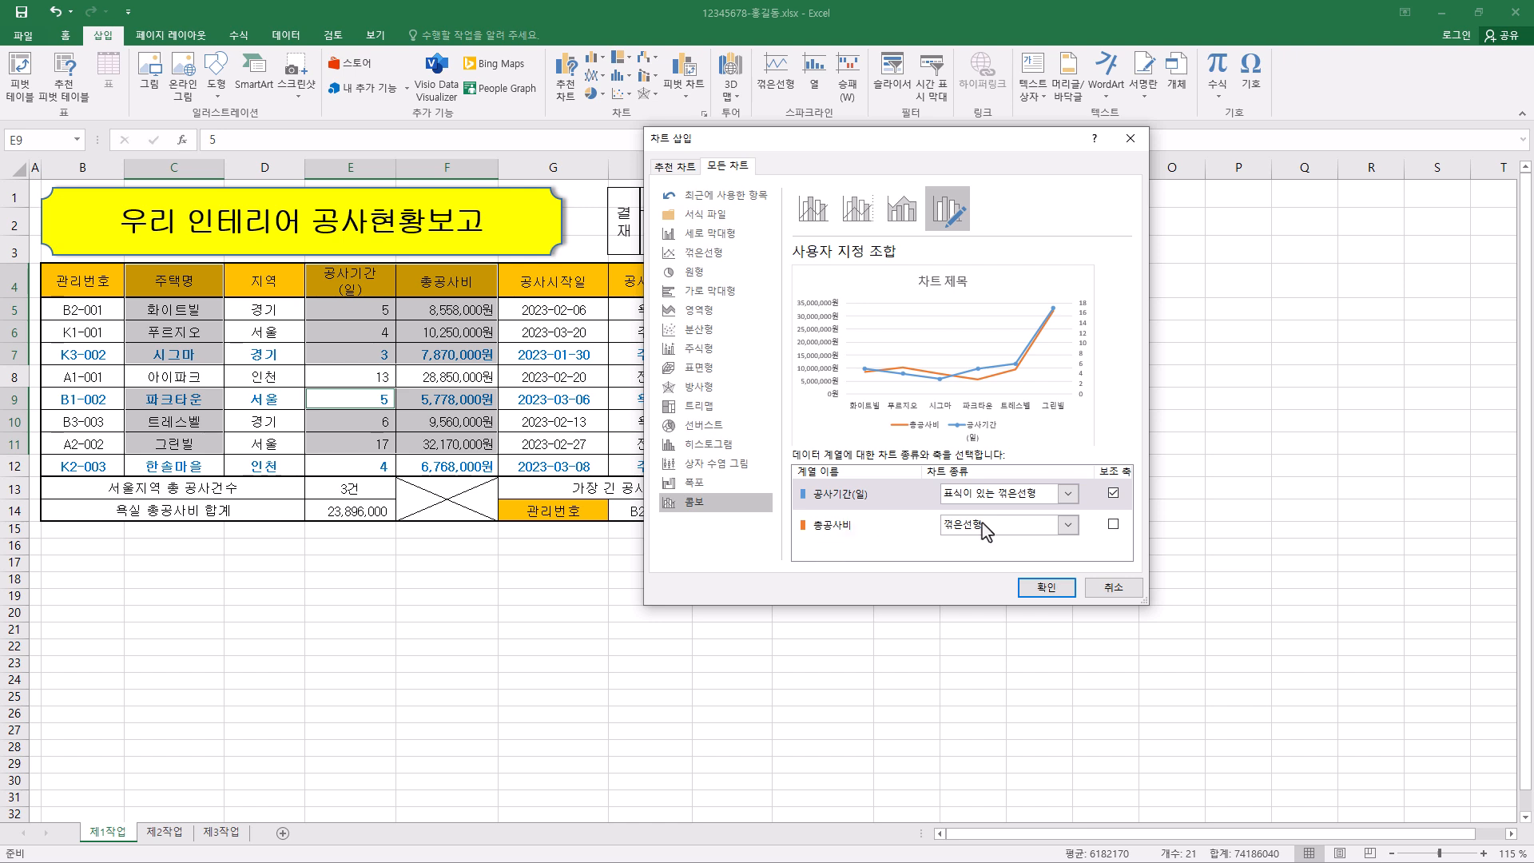
{"action": "left_click", "coordinate": [1025, 528]}
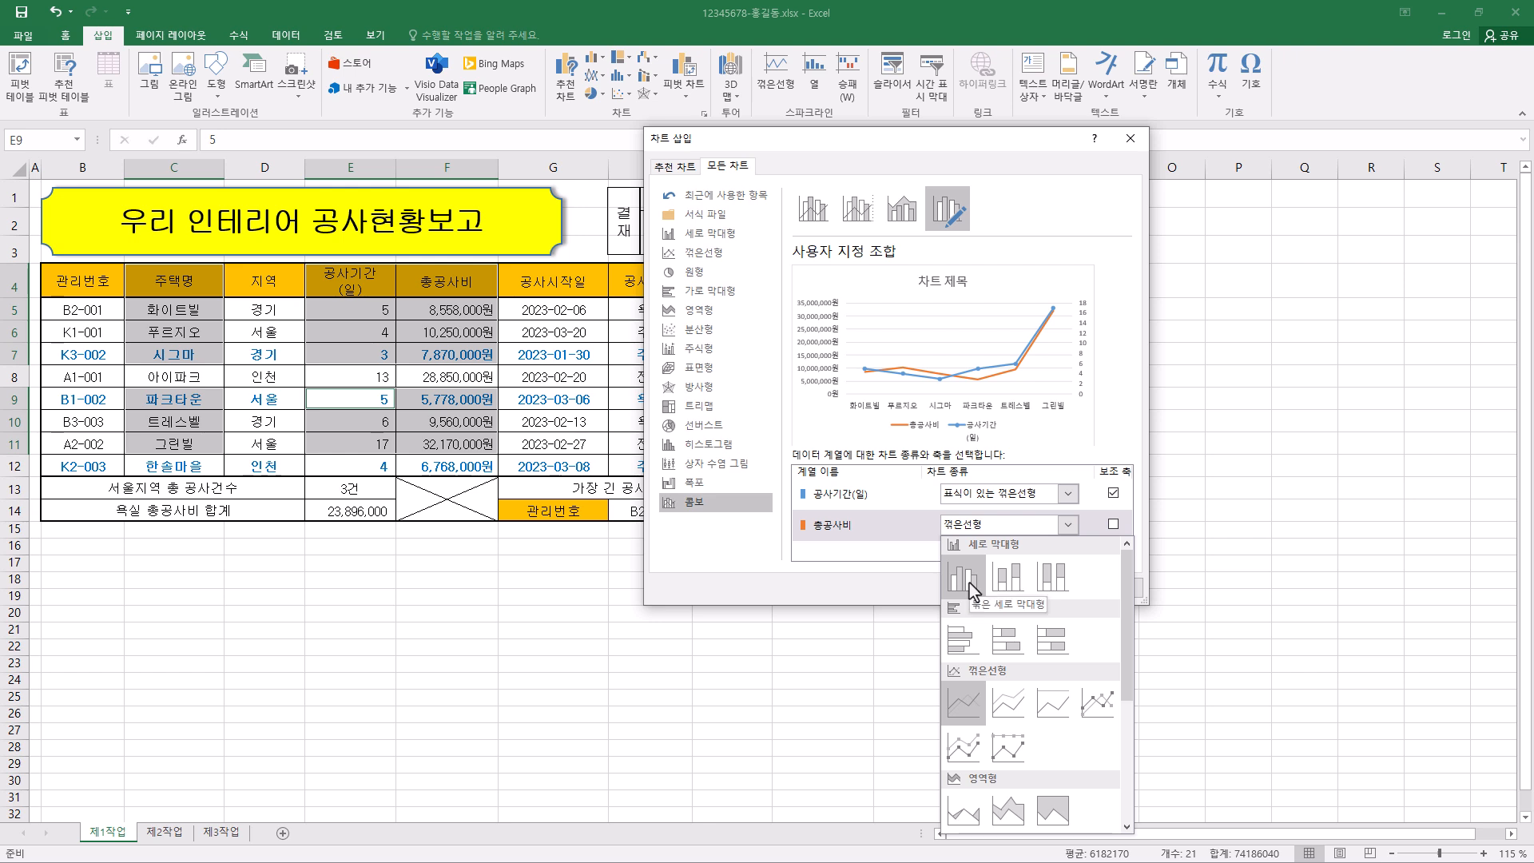
{"action": "left_click", "coordinate": [971, 587]}
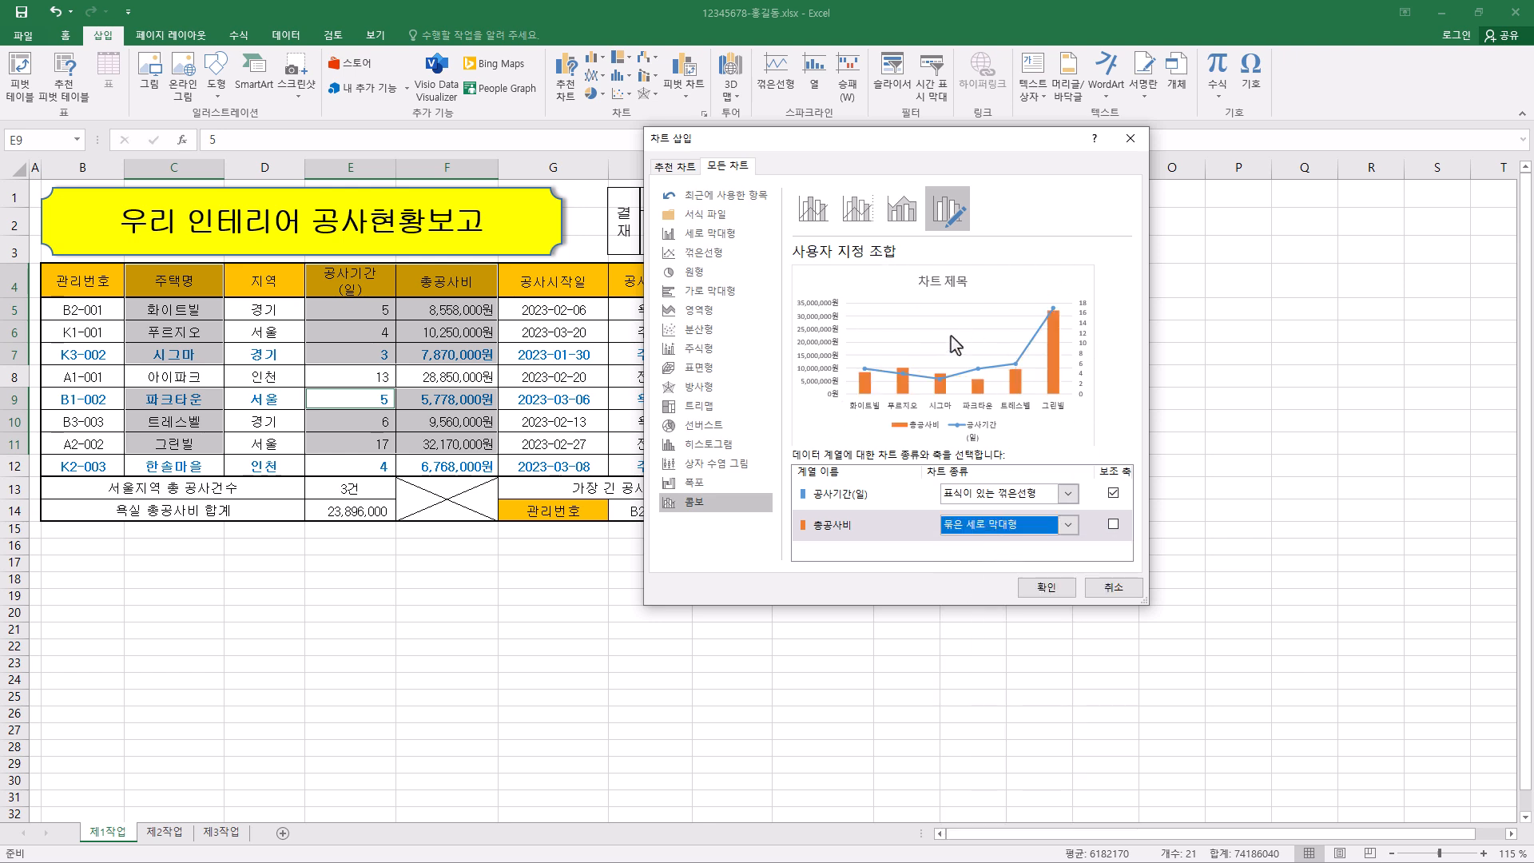
{"action": "left_click", "coordinate": [1053, 587]}
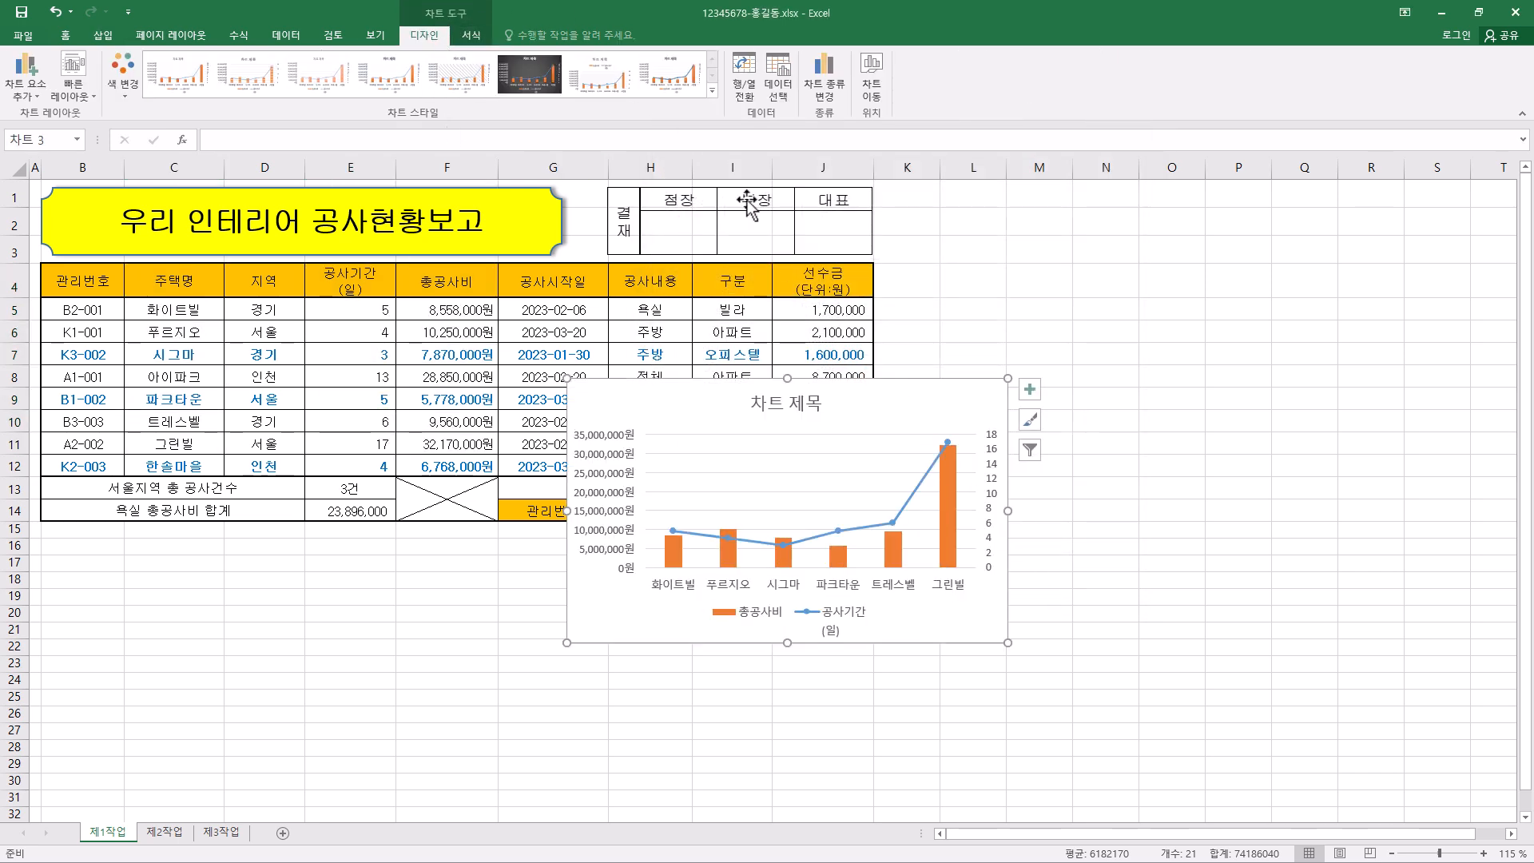
- Move the chart to a new sheet named 제4작업 and place that sheet after 제3작업
{"action": "left_click", "coordinate": [871, 80]}
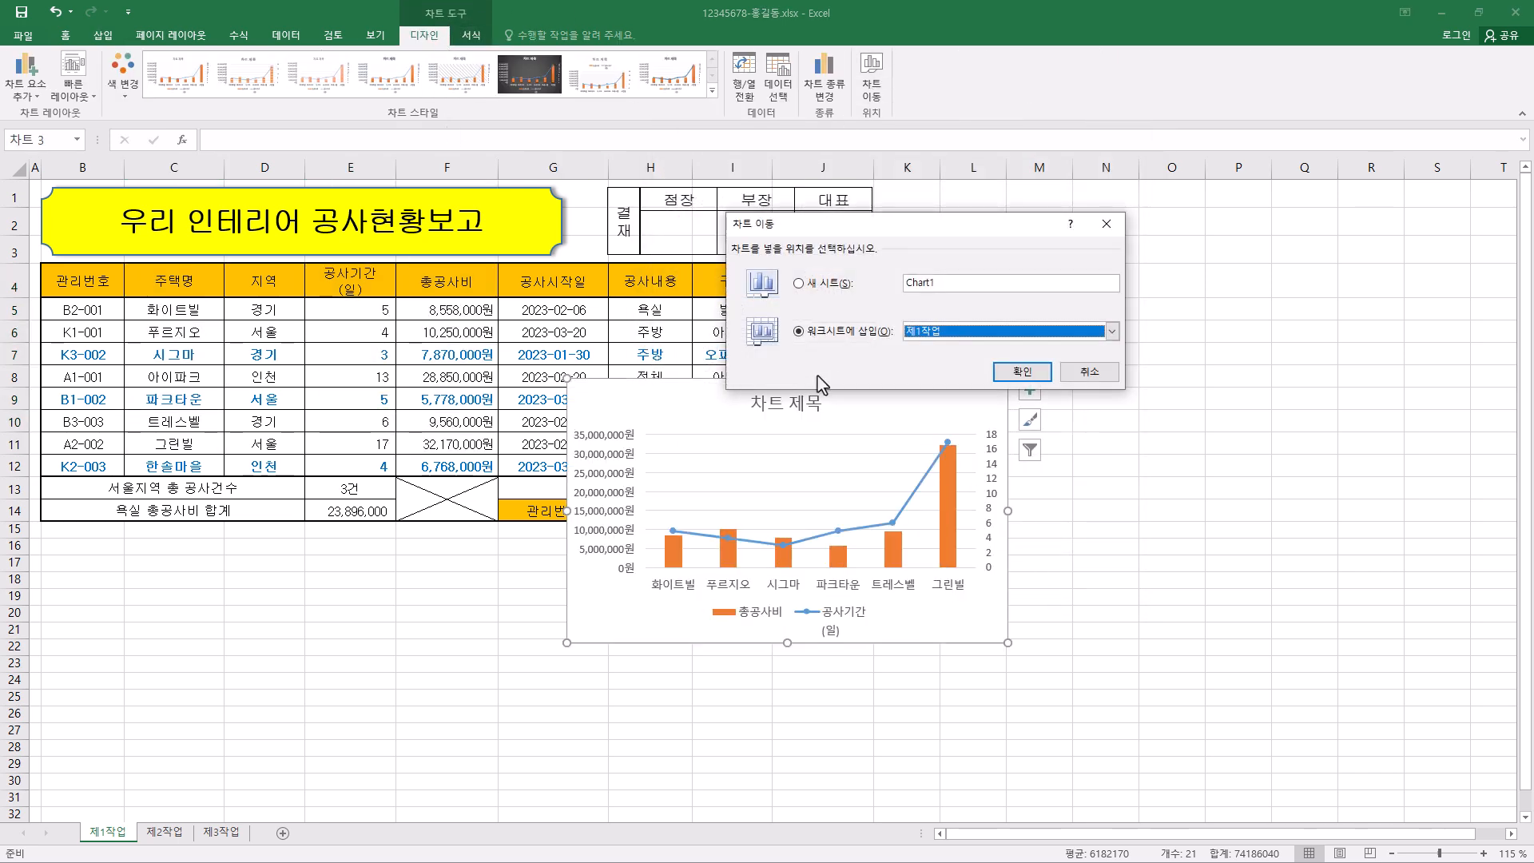
{"action": "left_click", "coordinate": [799, 284]}
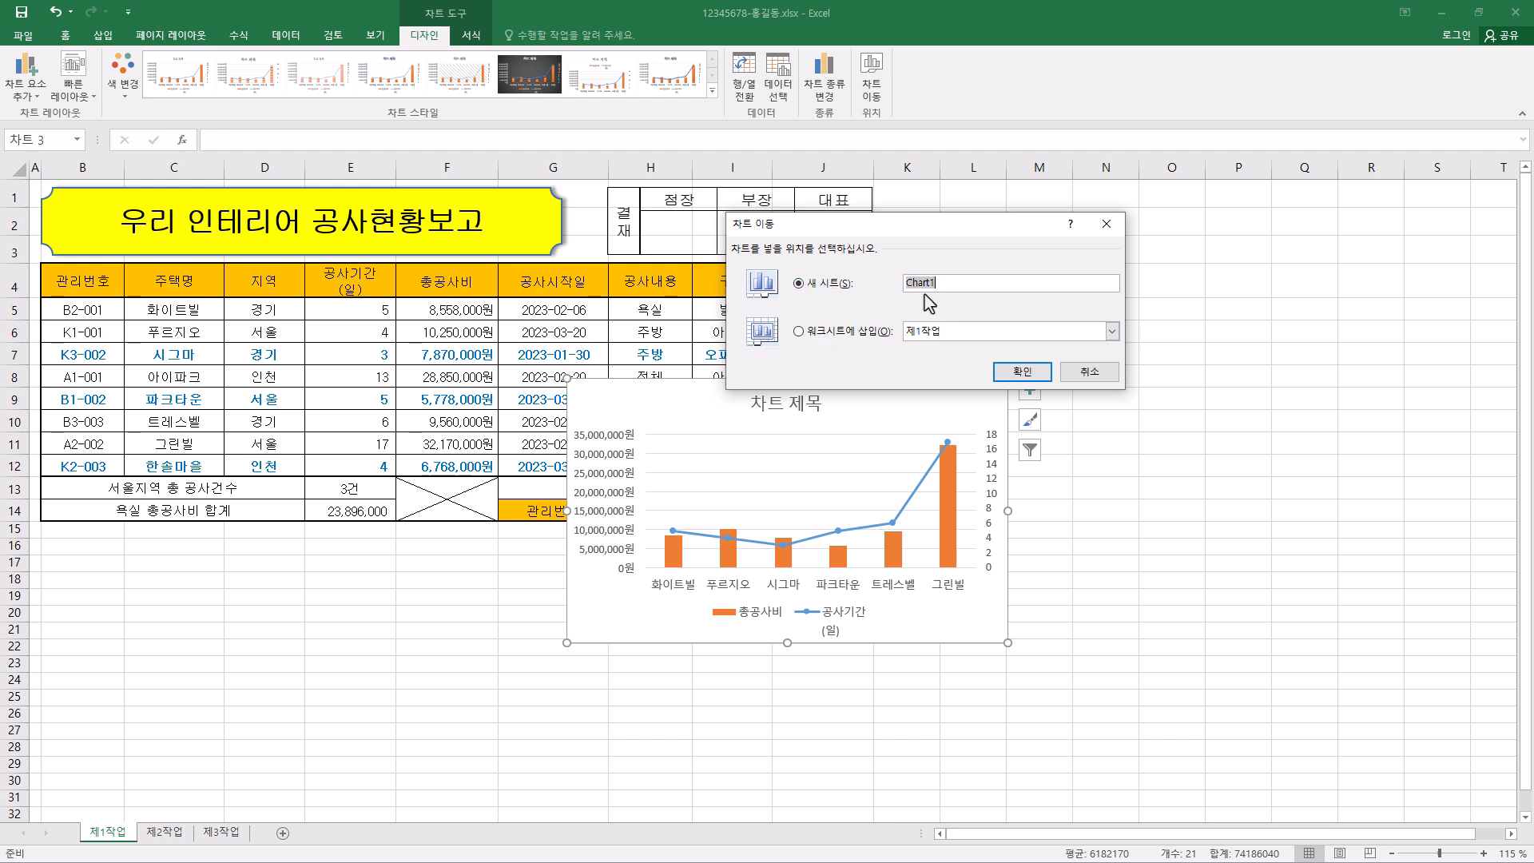
{"action": "type", "text": "제4작업"}
{"action": "left_click", "coordinate": [1022, 371]}
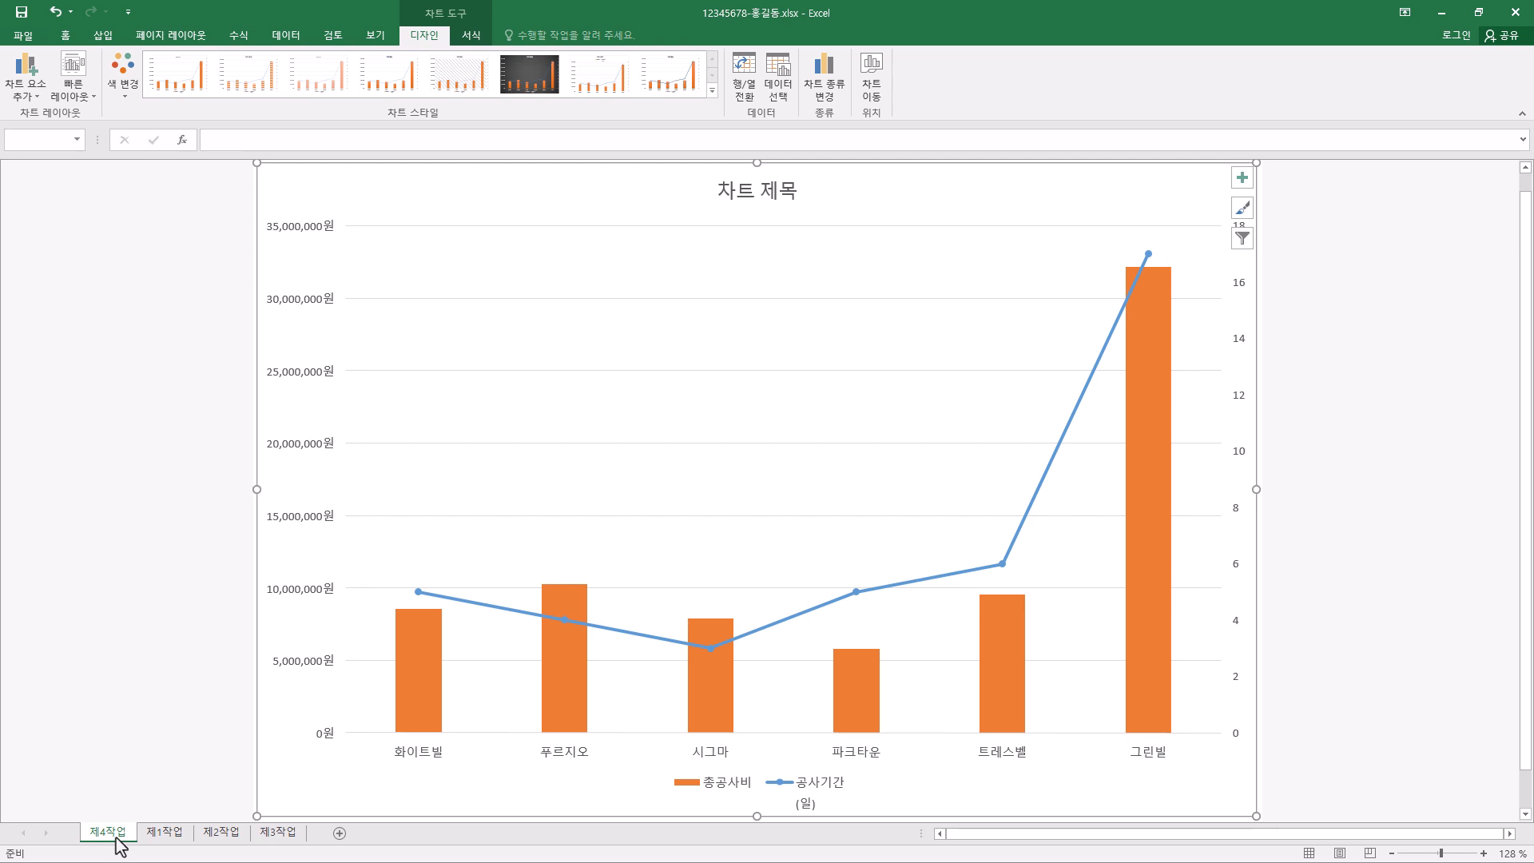
{"action": "left_click_drag", "start_coordinate": [117, 839], "coordinate": [262, 833]}
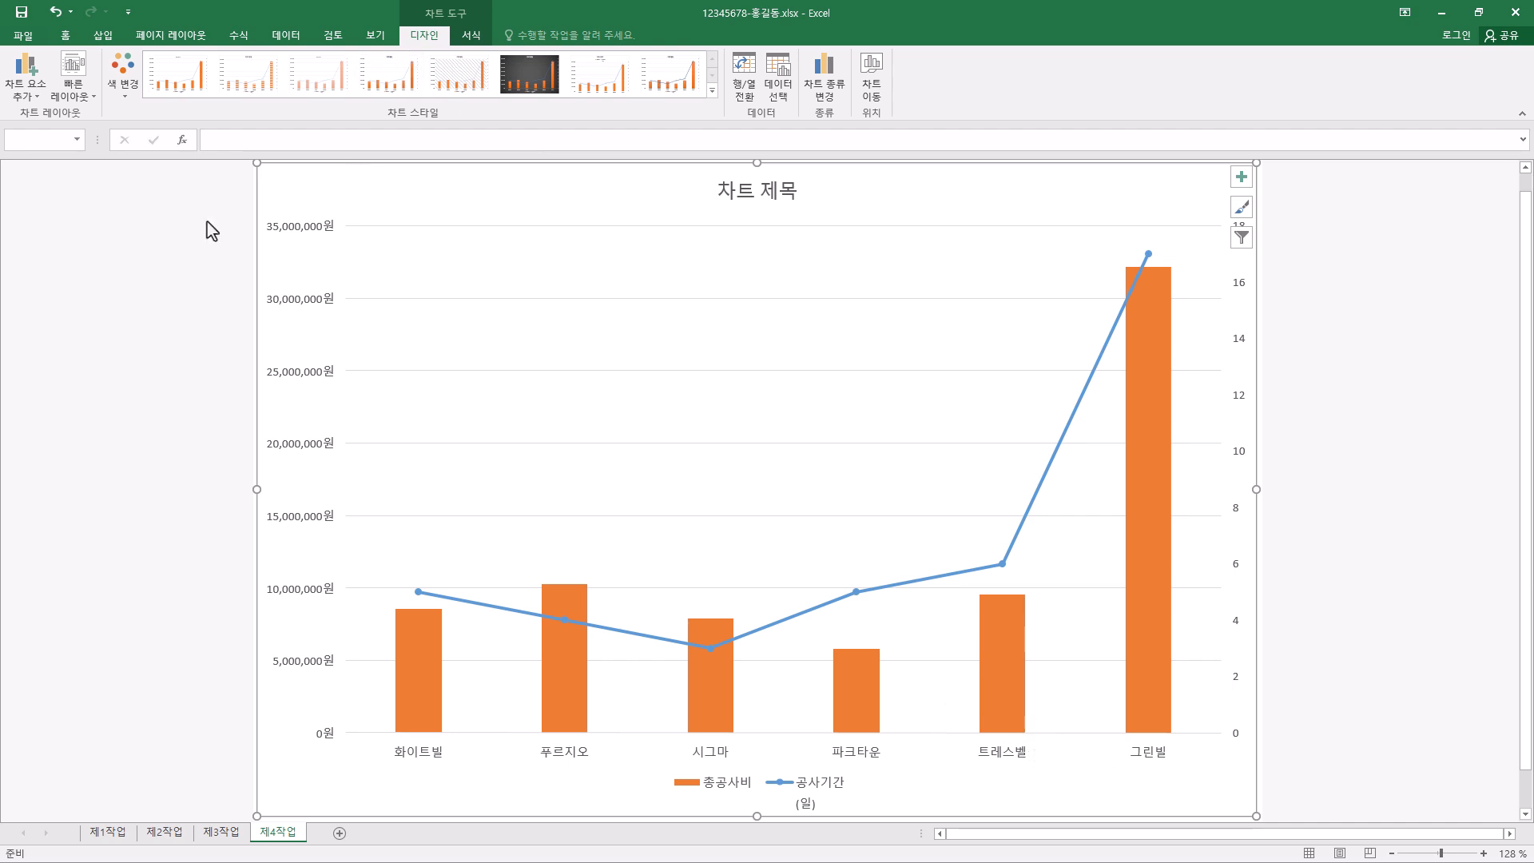
- Apply quick layout 3 and the first chart style to the 제4작업 chart
{"action": "left_click", "coordinate": [92, 102]}
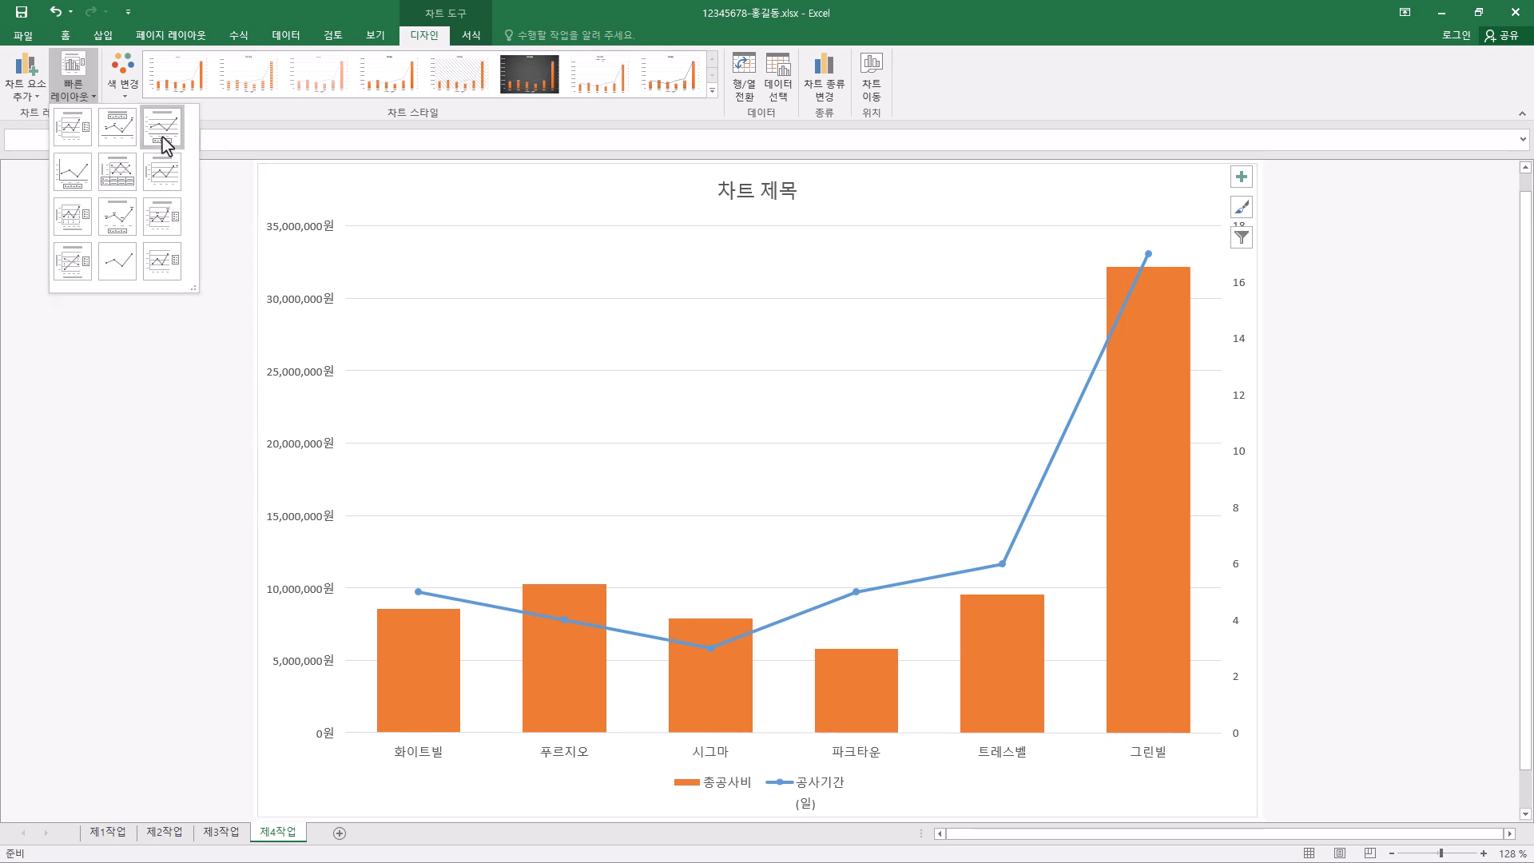
{"action": "left_click", "coordinate": [164, 140]}
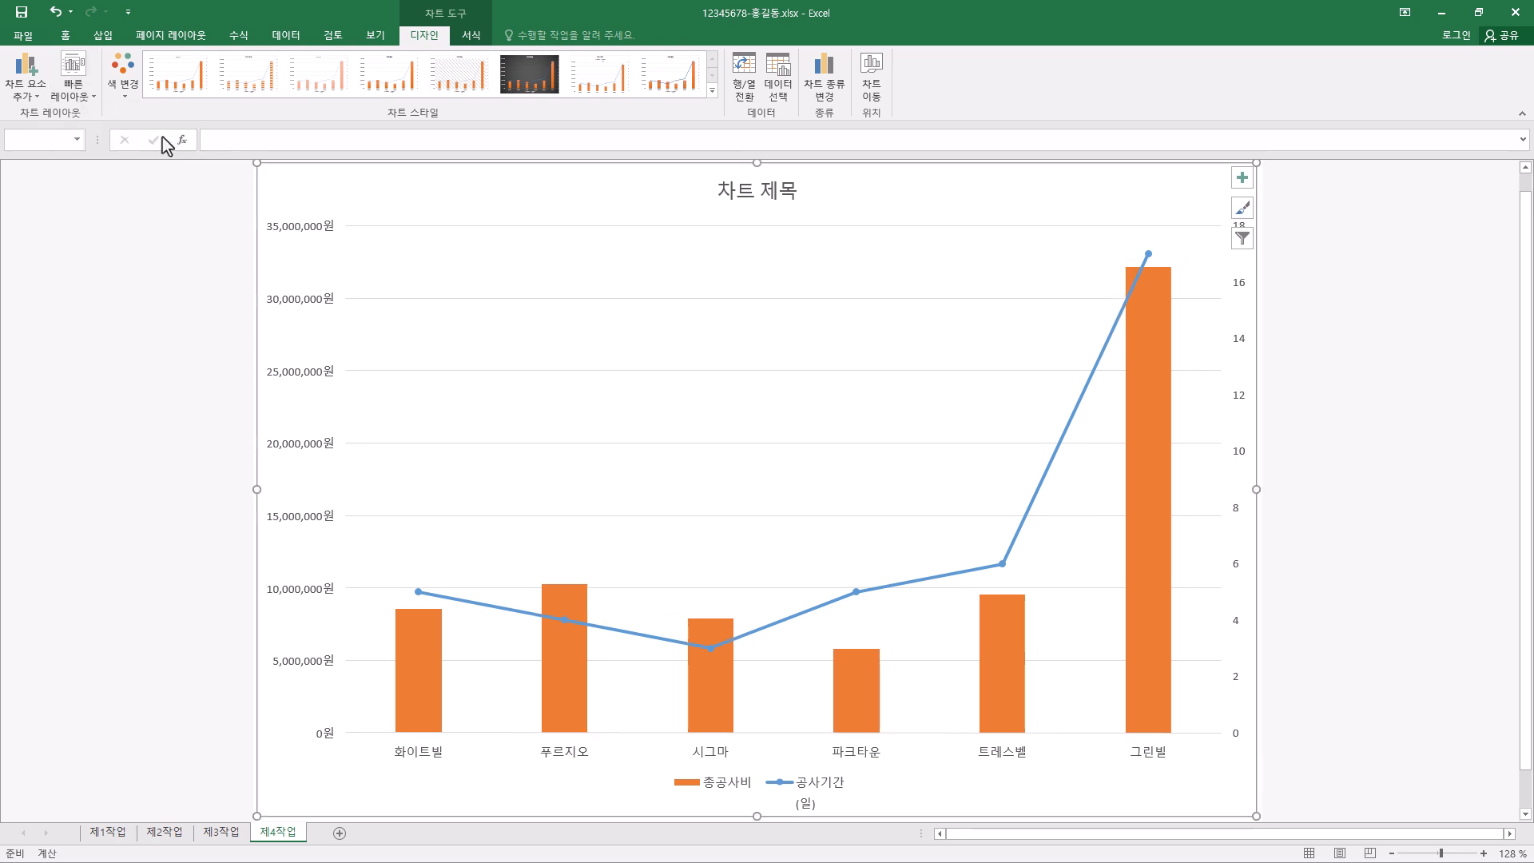
{"action": "left_click", "coordinate": [193, 95]}
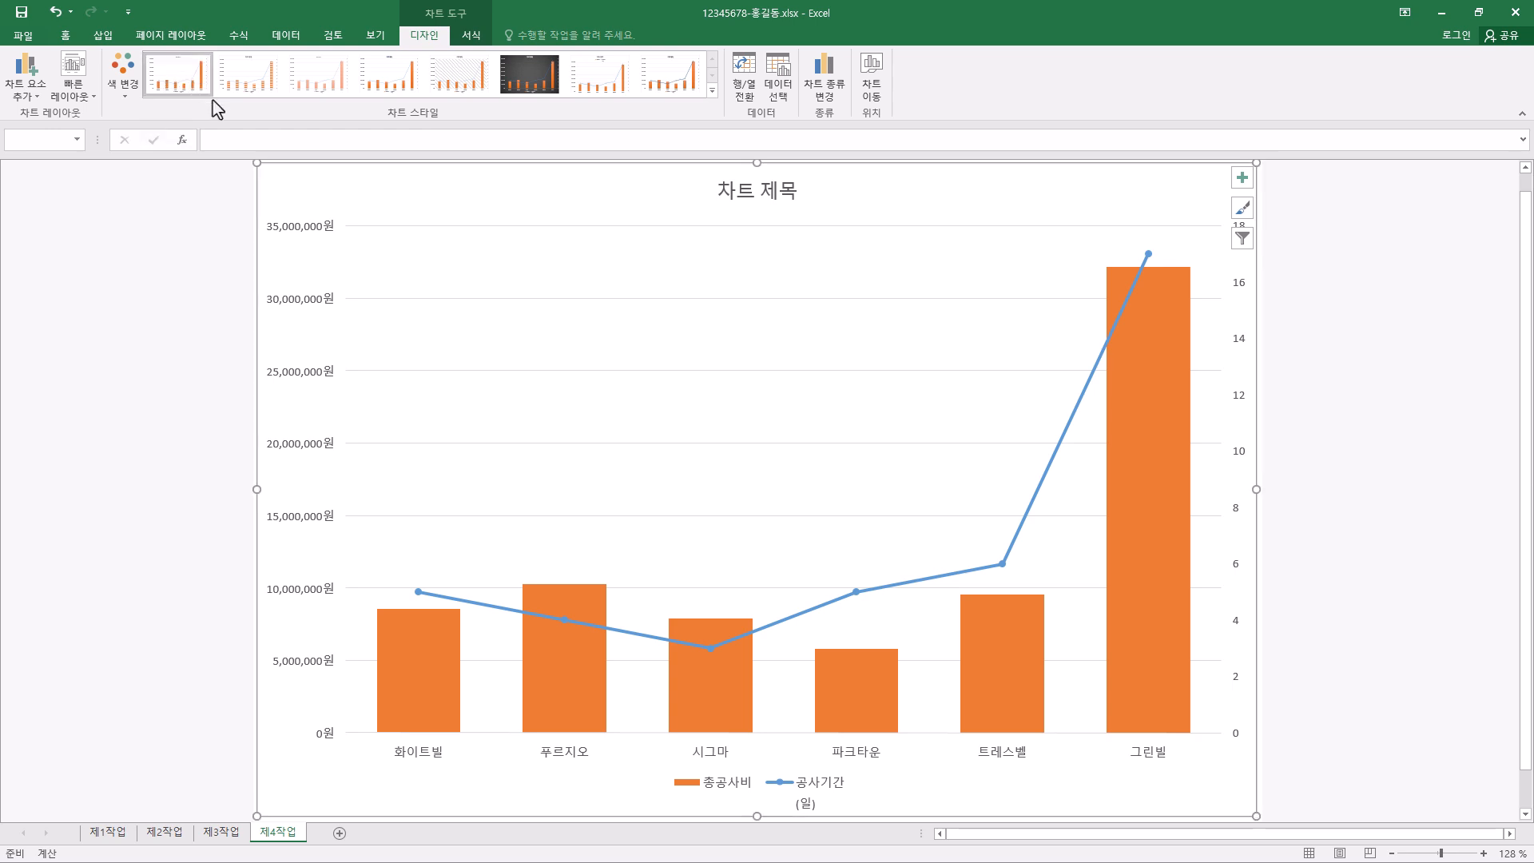
- Set all of the chart's text to the 굴림 font at 11 pt
{"action": "left_click", "coordinate": [67, 36]}
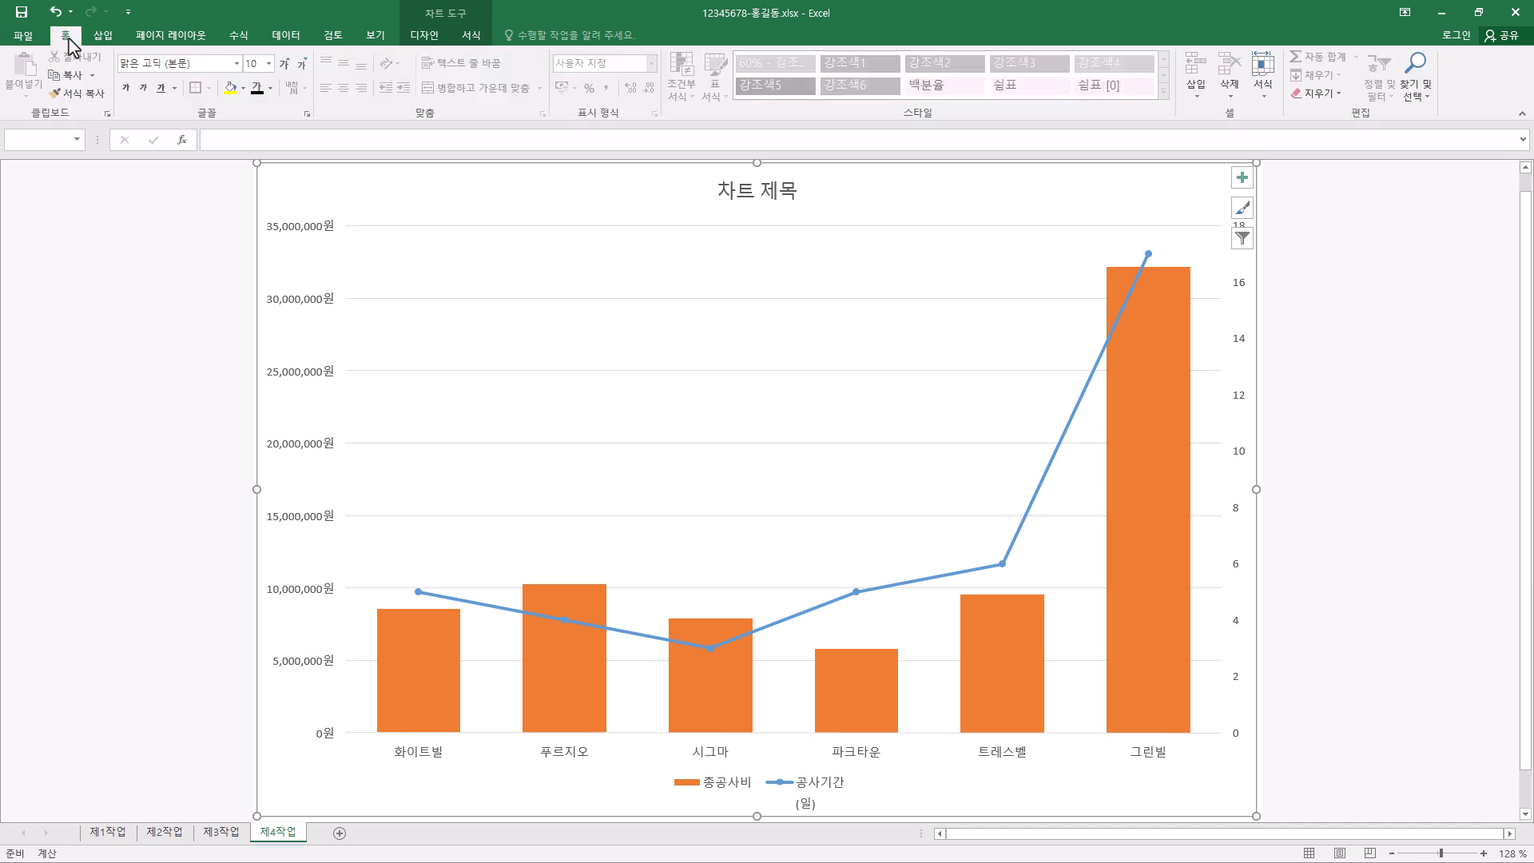
{"action": "left_click", "coordinate": [186, 65]}
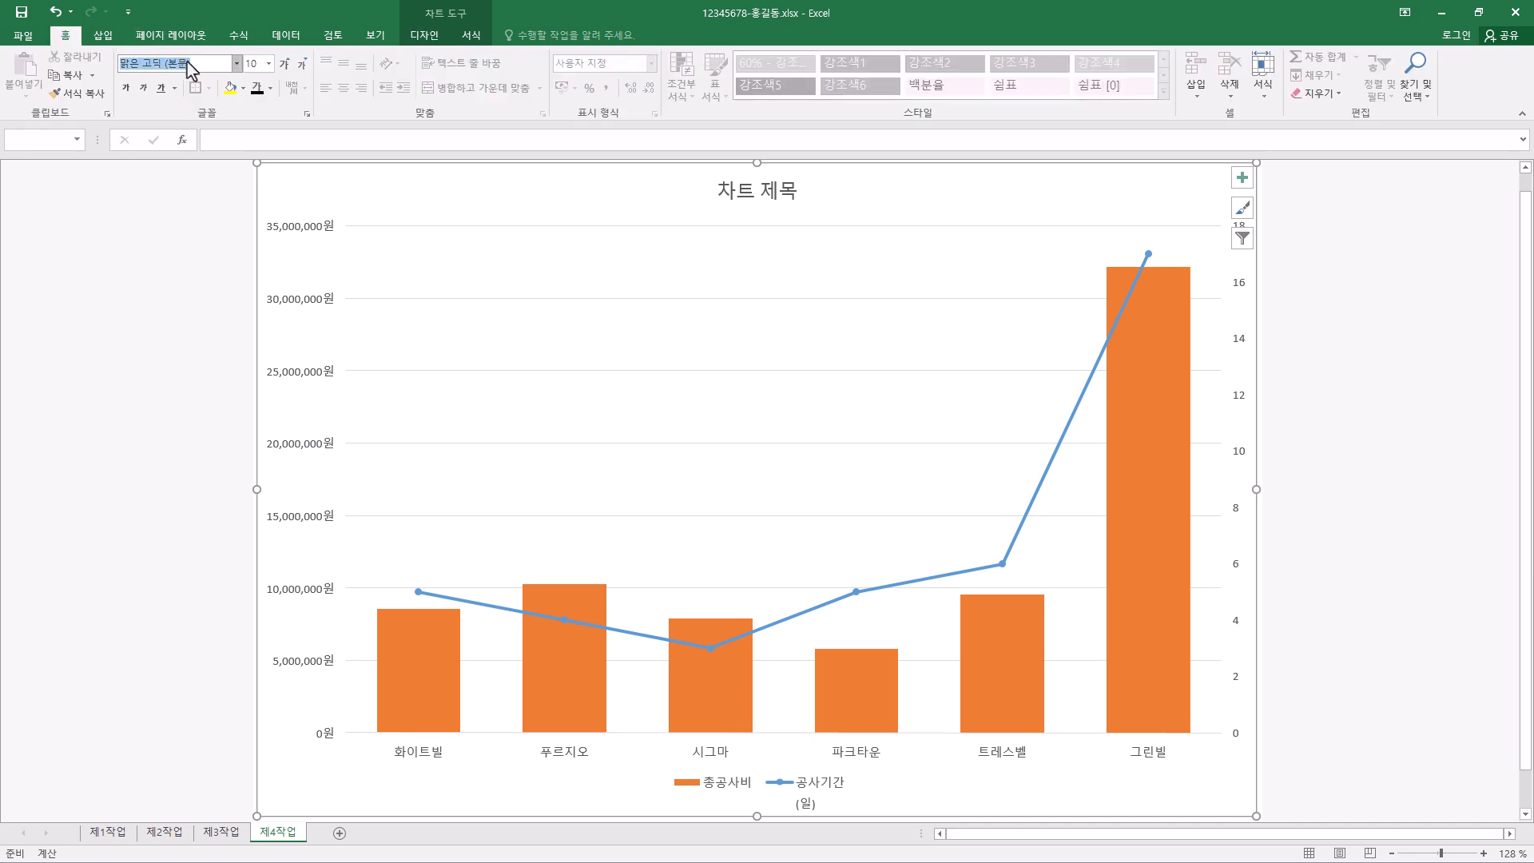
{"action": "type", "text": "굴림"}
{"action": "key", "text": "Return"}
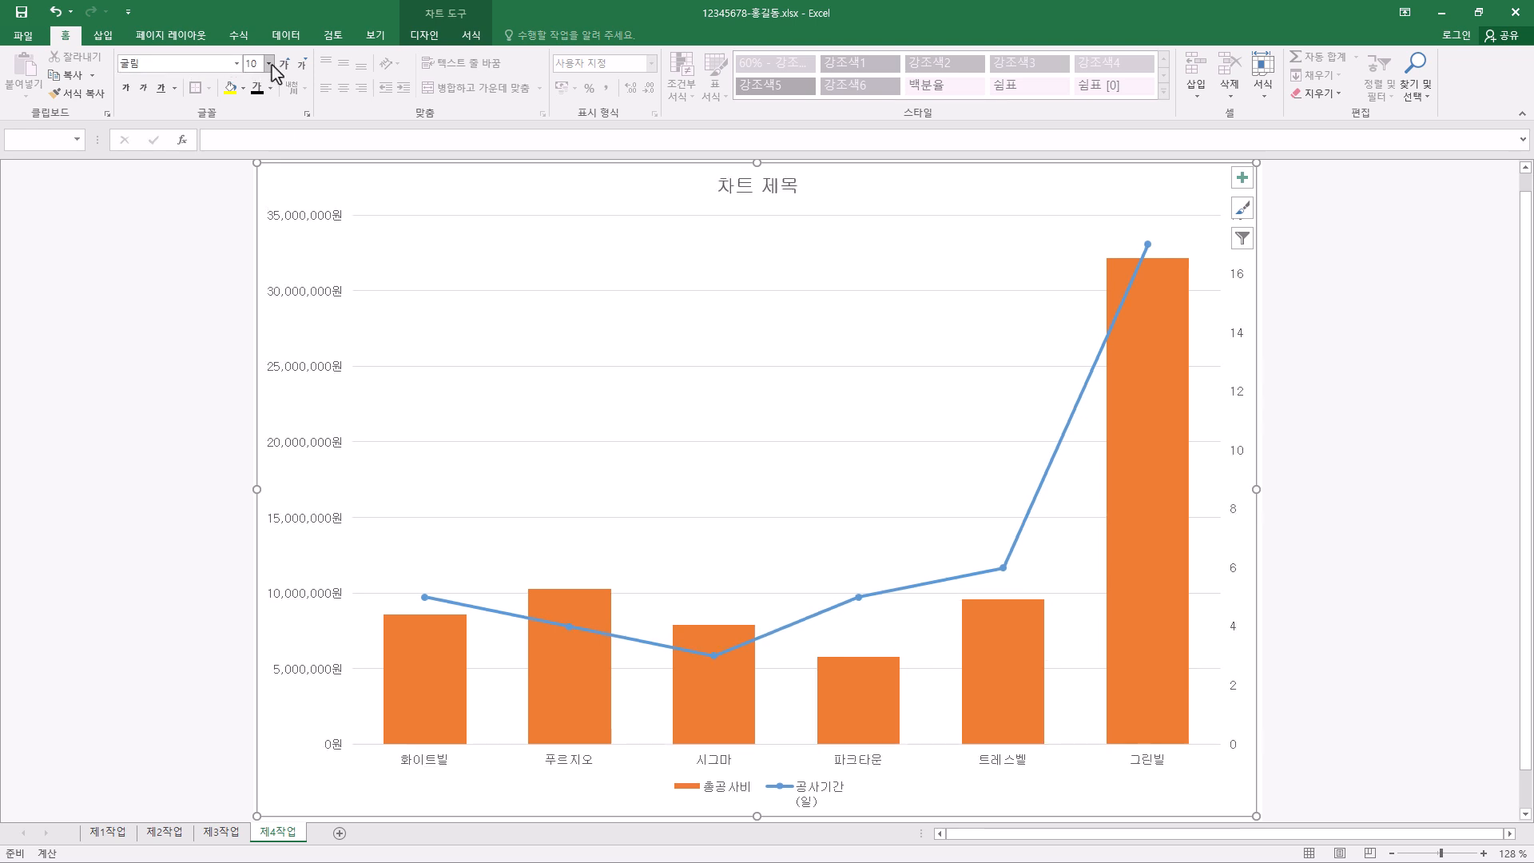
{"action": "left_click", "coordinate": [269, 63]}
{"action": "left_click", "coordinate": [254, 142]}
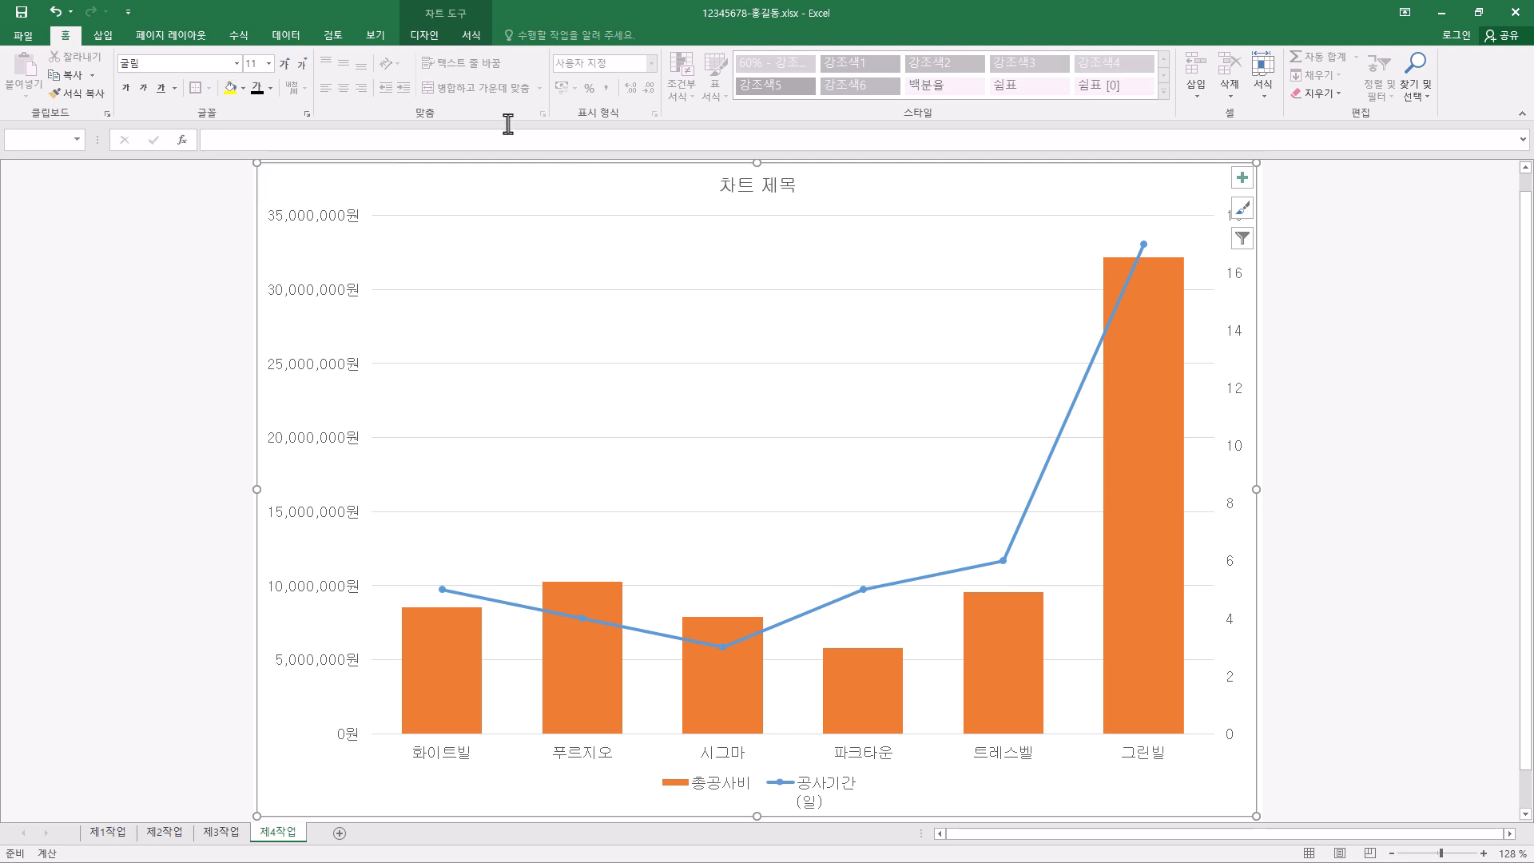
- Fill the chart area with the 파랑 박엽지 texture
{"action": "left_click", "coordinate": [469, 35]}
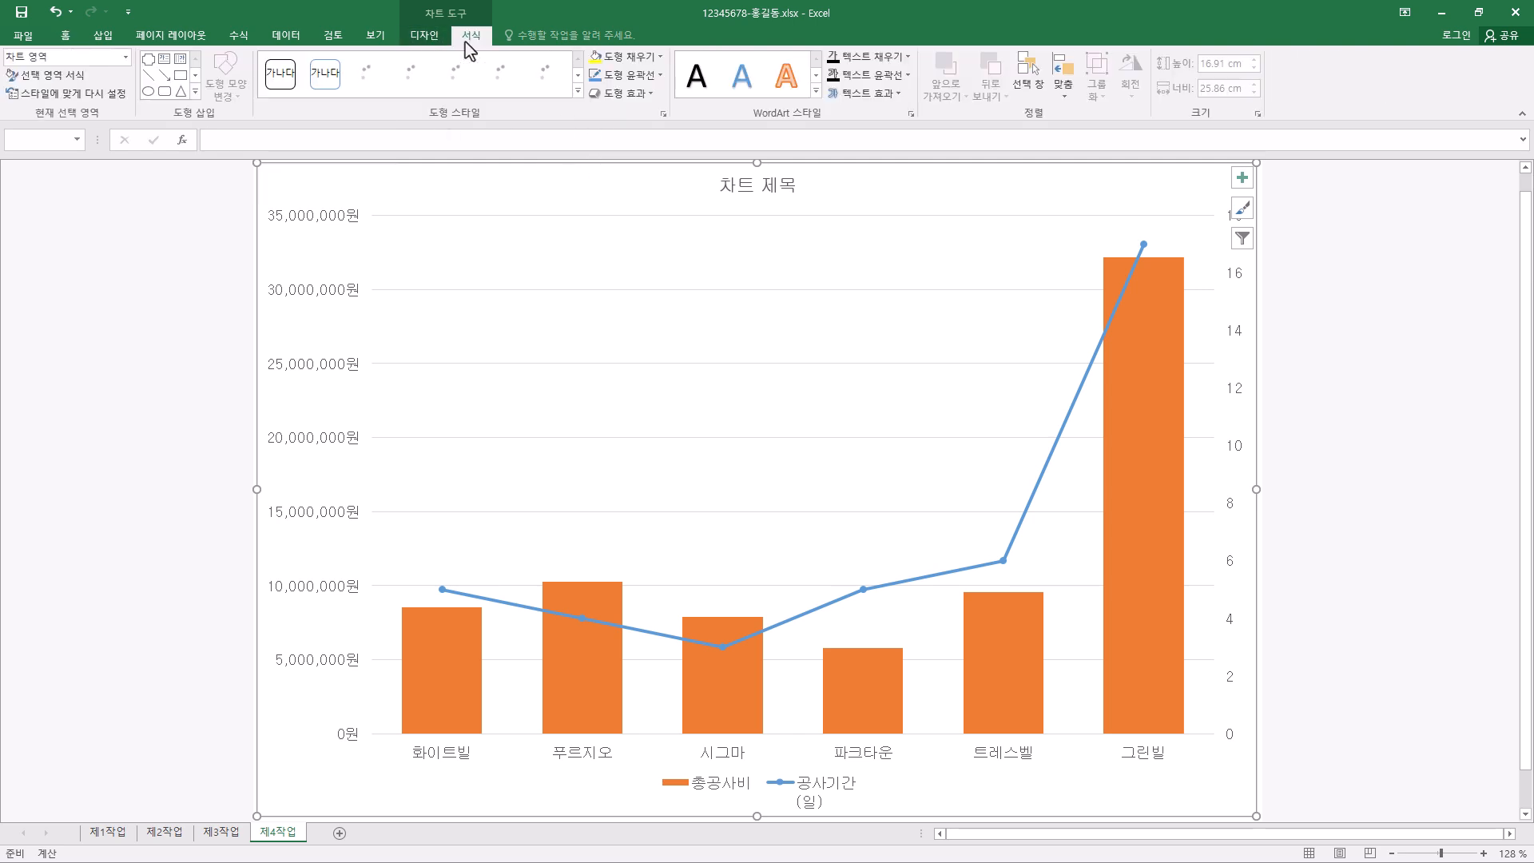
{"action": "left_click", "coordinate": [660, 57]}
{"action": "mouse_move", "coordinate": [656, 304]}
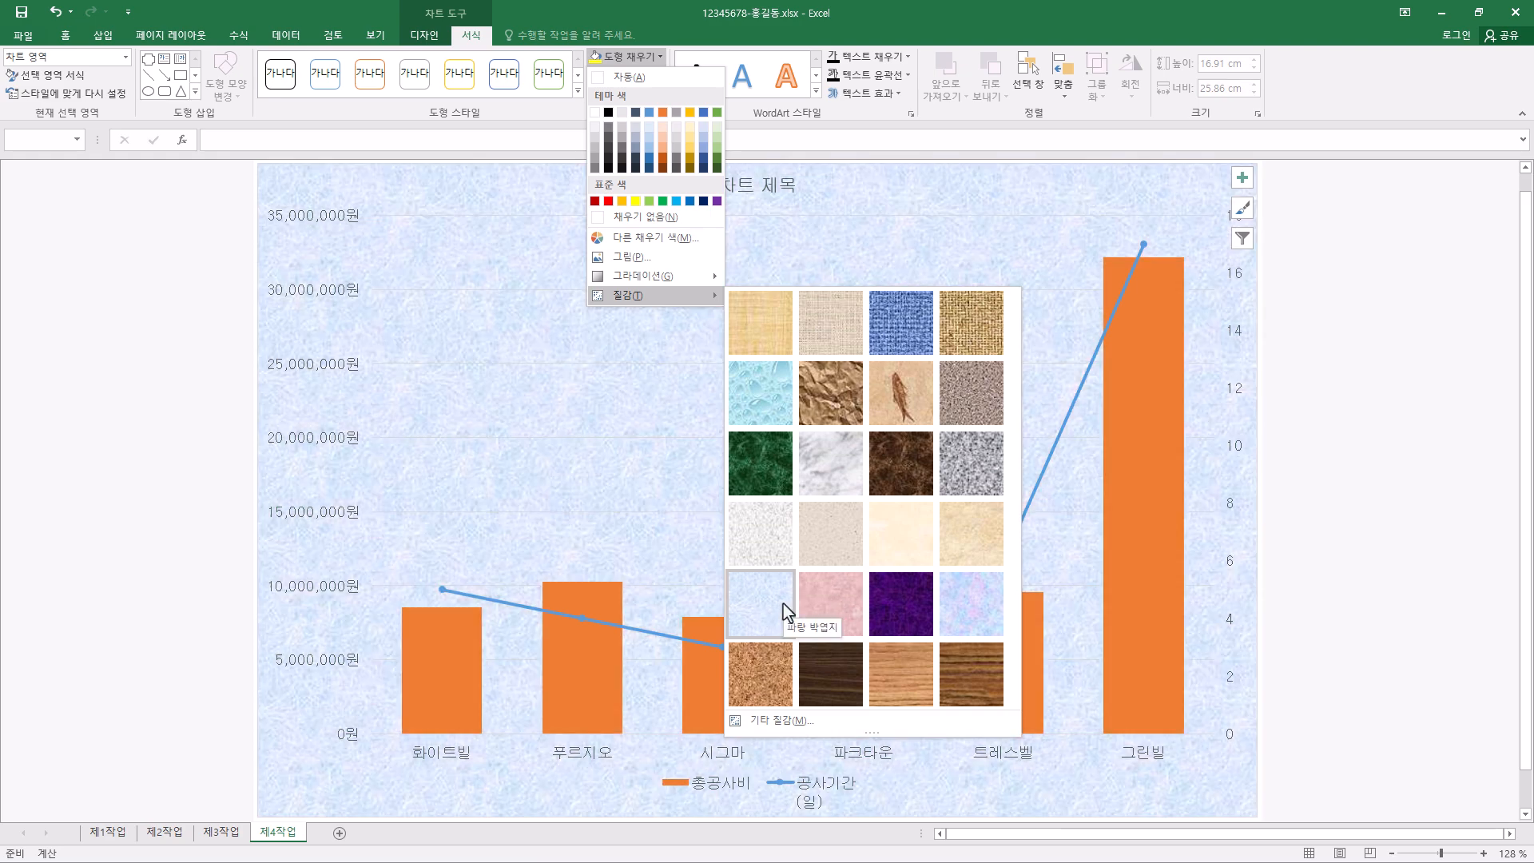
{"action": "left_click", "coordinate": [787, 612]}
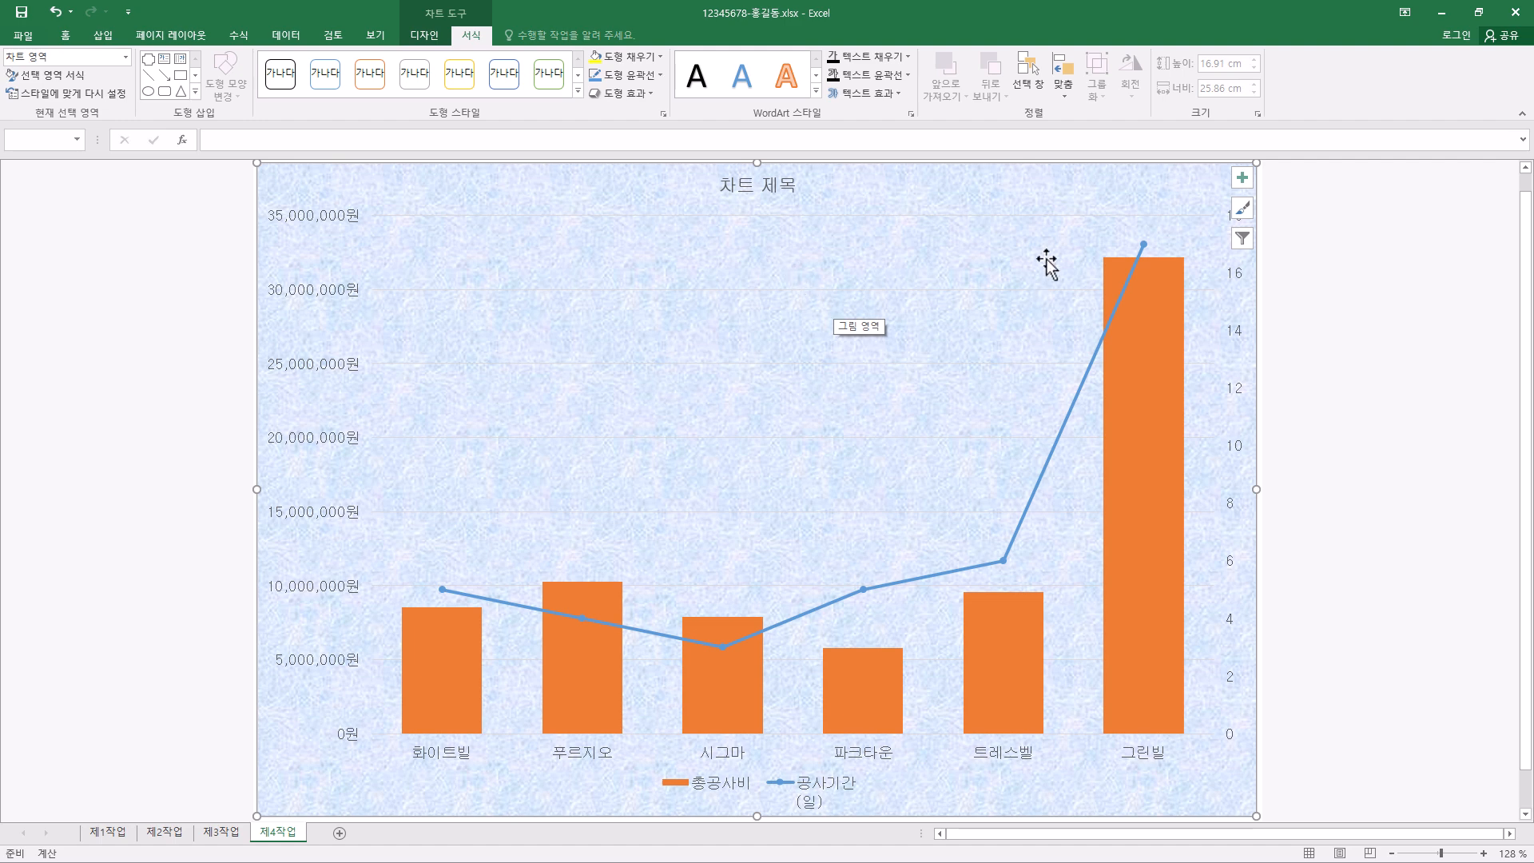
- Fill the plot area (그림 영역) with solid white
{"action": "left_click", "coordinate": [602, 254]}
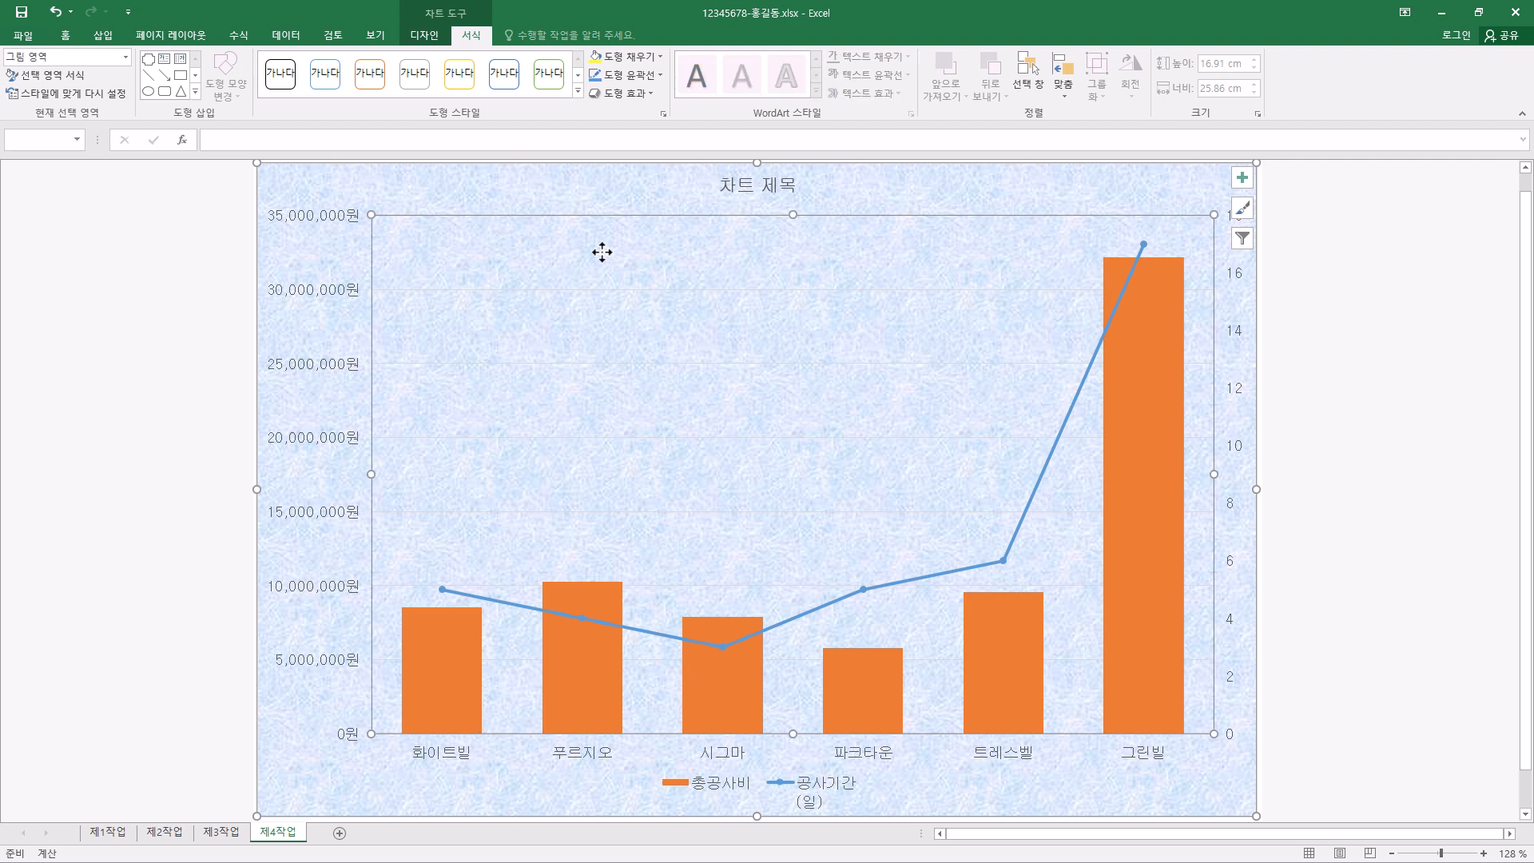
{"action": "left_click", "coordinate": [661, 56]}
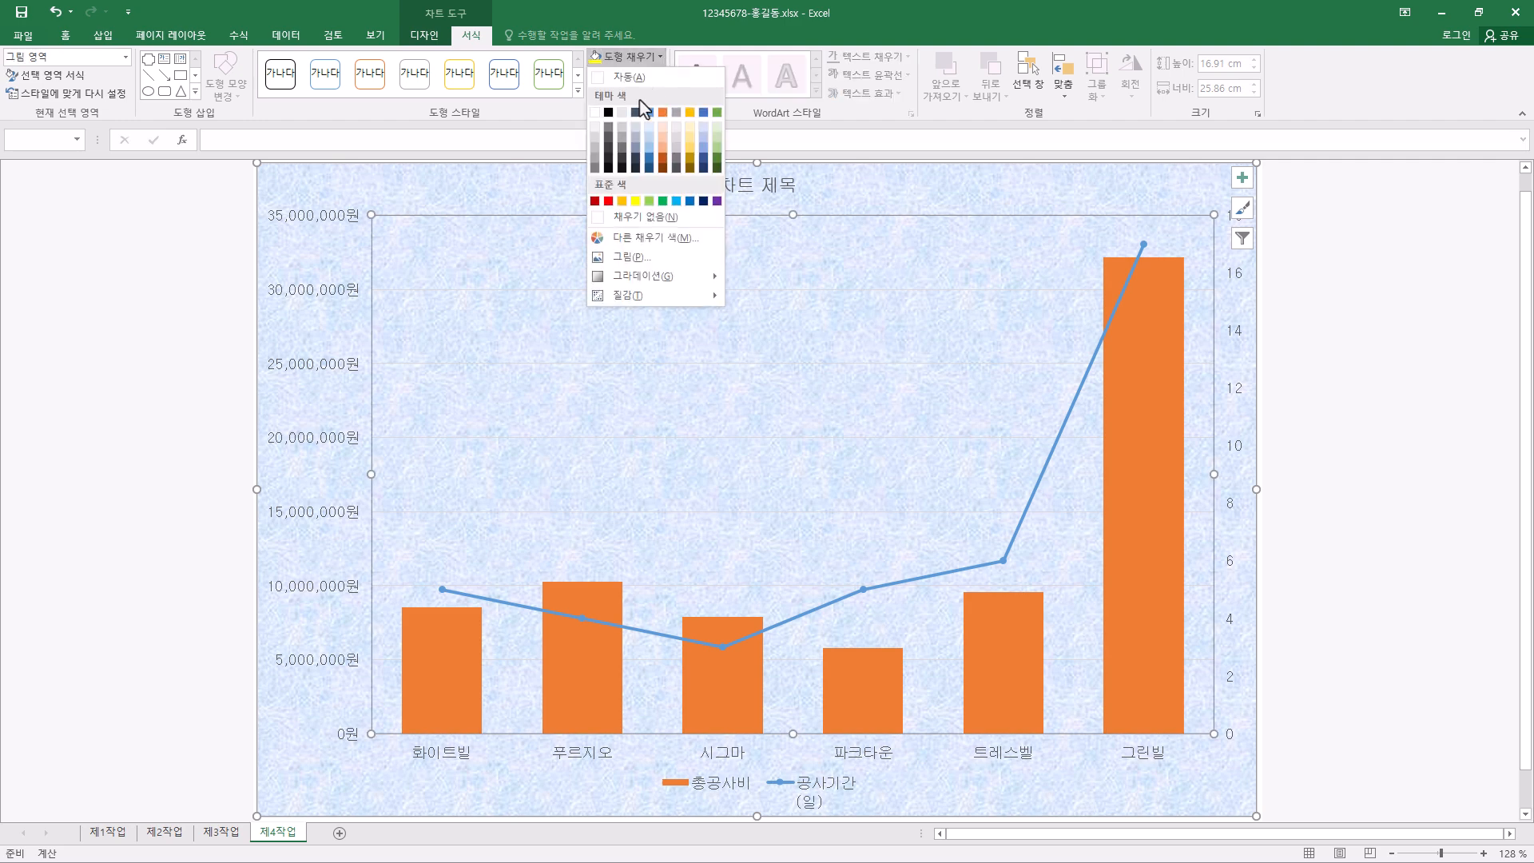
{"action": "left_click", "coordinate": [596, 113]}
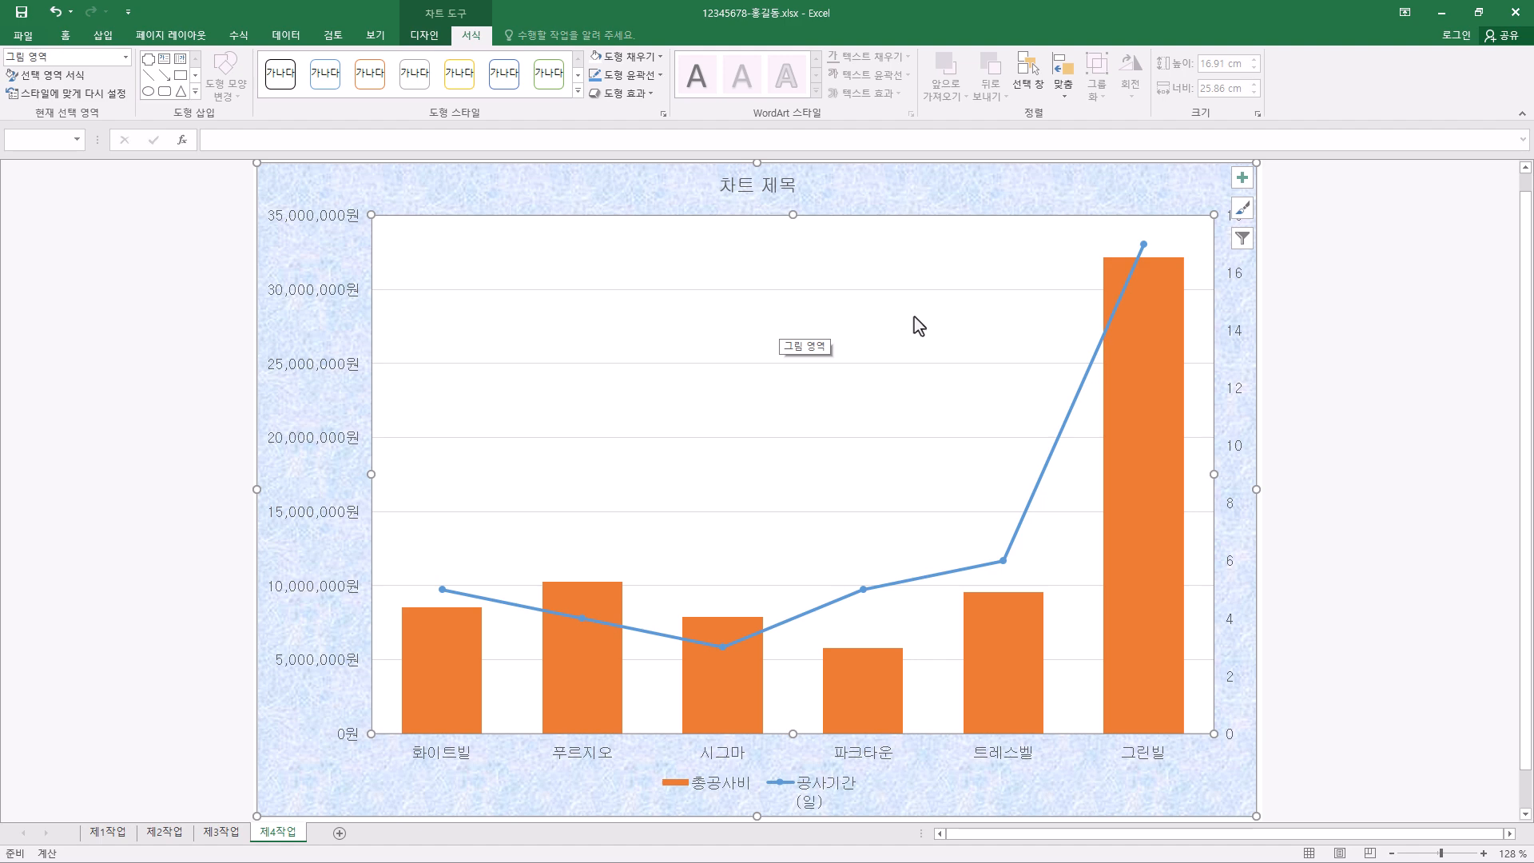
- Format the primary value axis major gridlines as black dashed lines (파선)
{"action": "left_click", "coordinate": [793, 290]}
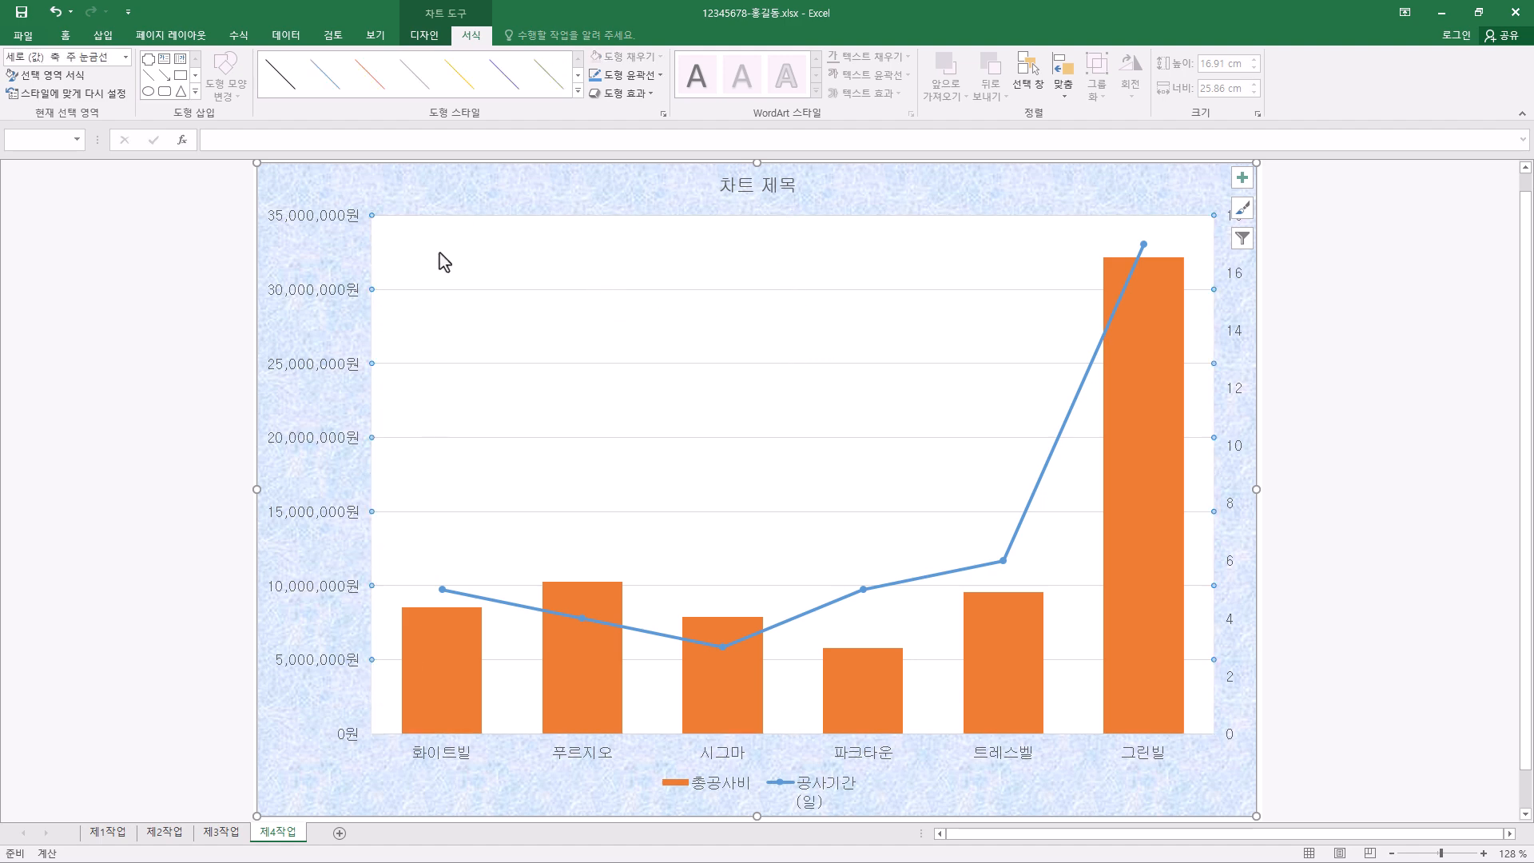
{"action": "left_click", "coordinate": [661, 75]}
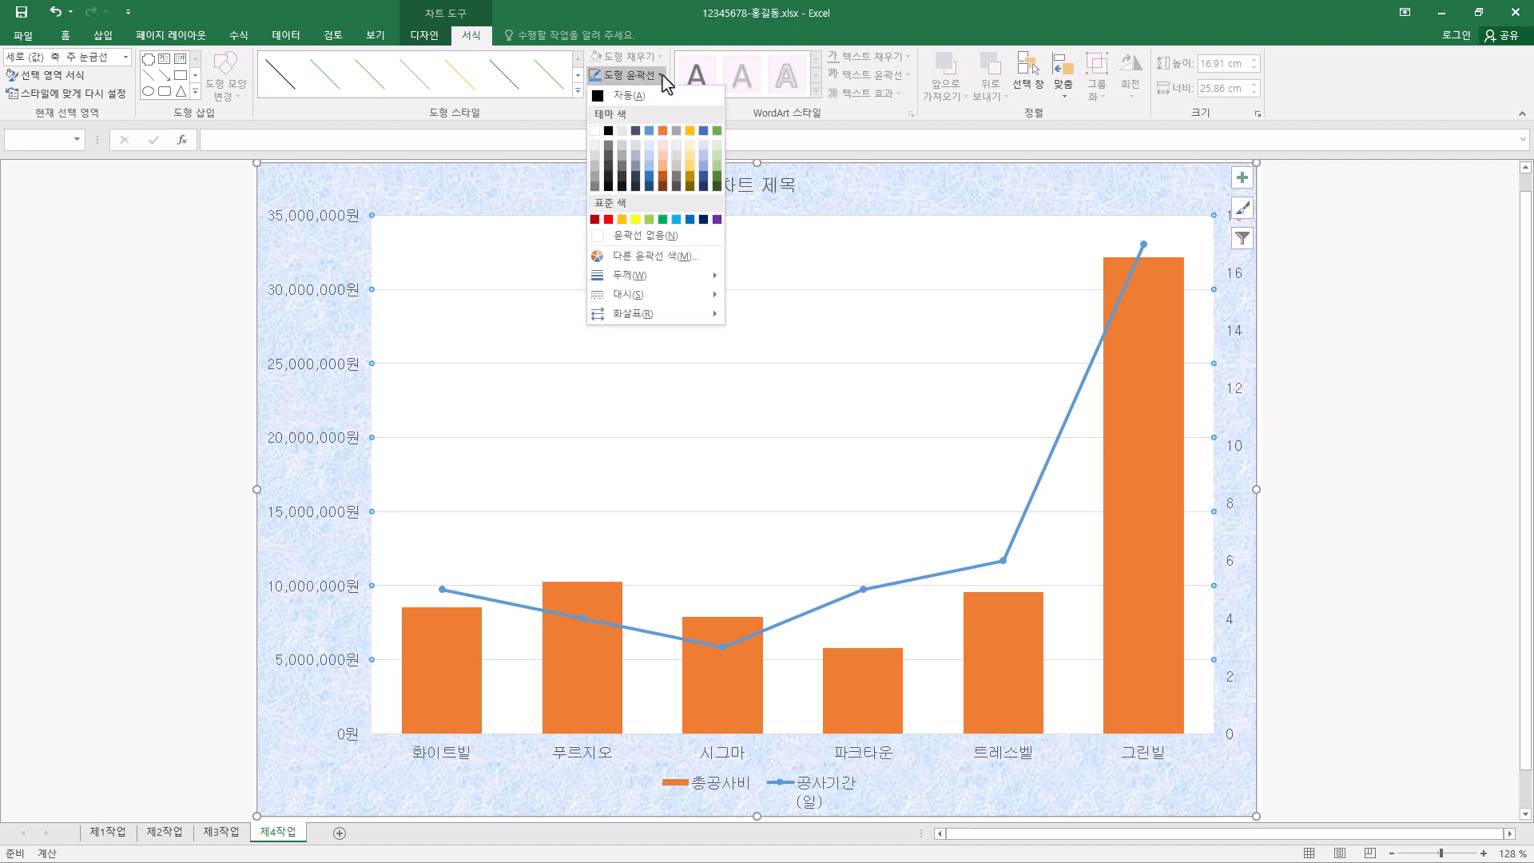
{"action": "left_click", "coordinate": [611, 133]}
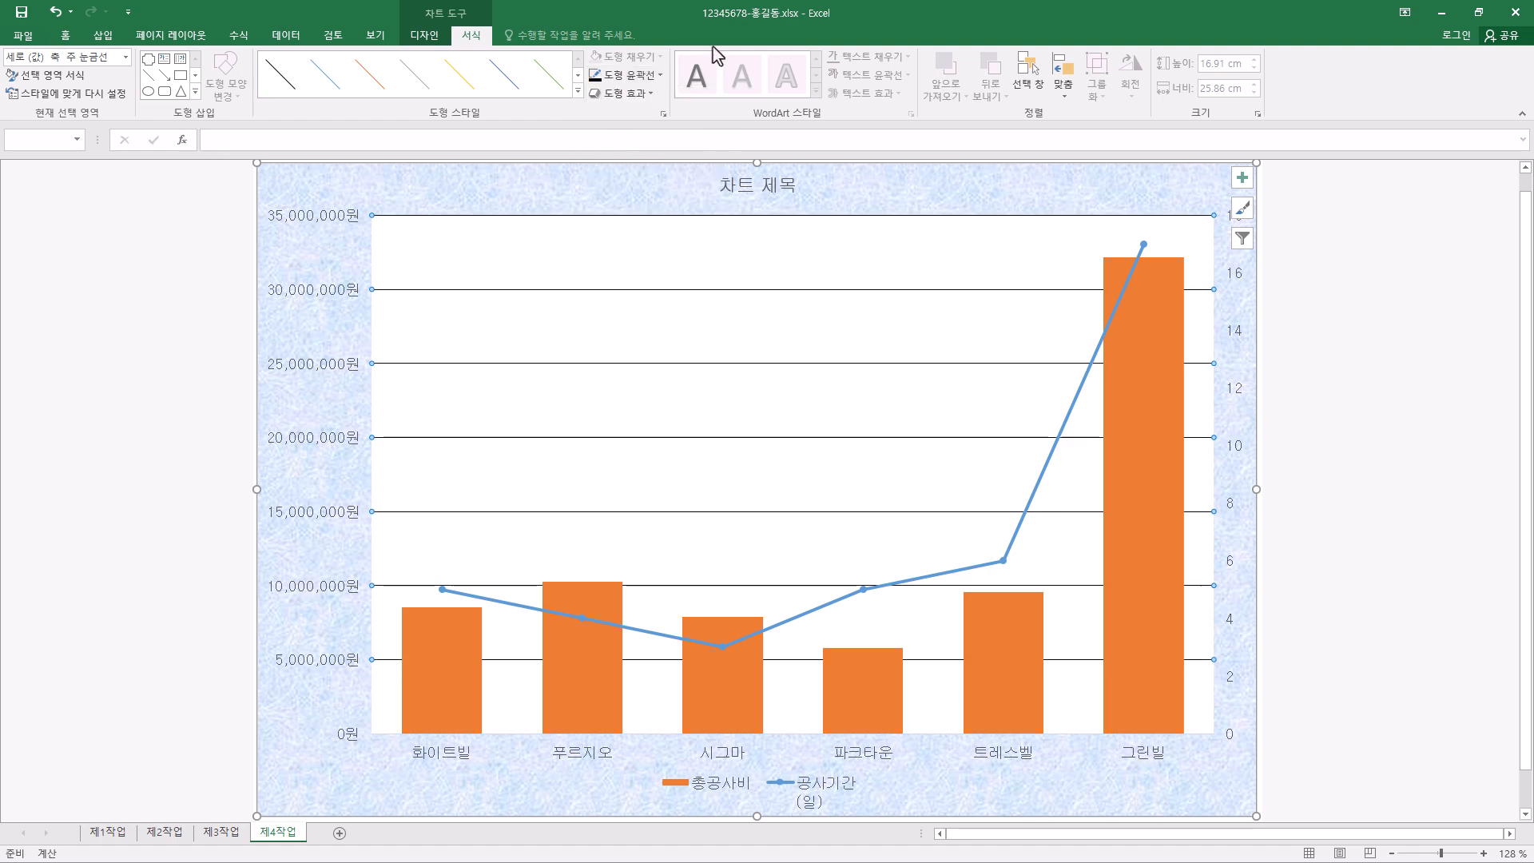
{"action": "left_click", "coordinate": [661, 75]}
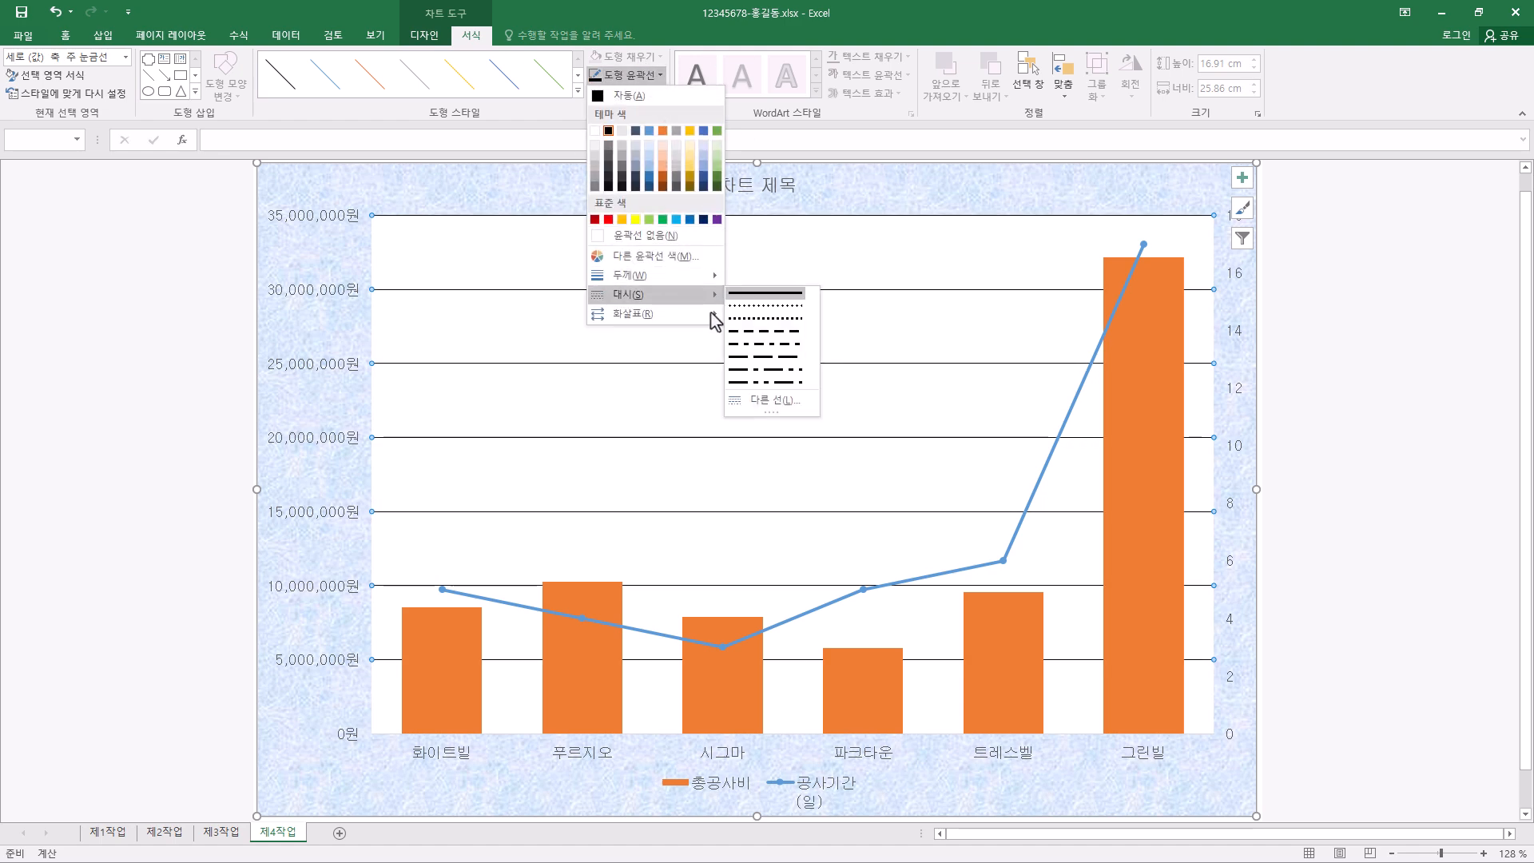
{"action": "left_click", "coordinate": [778, 334]}
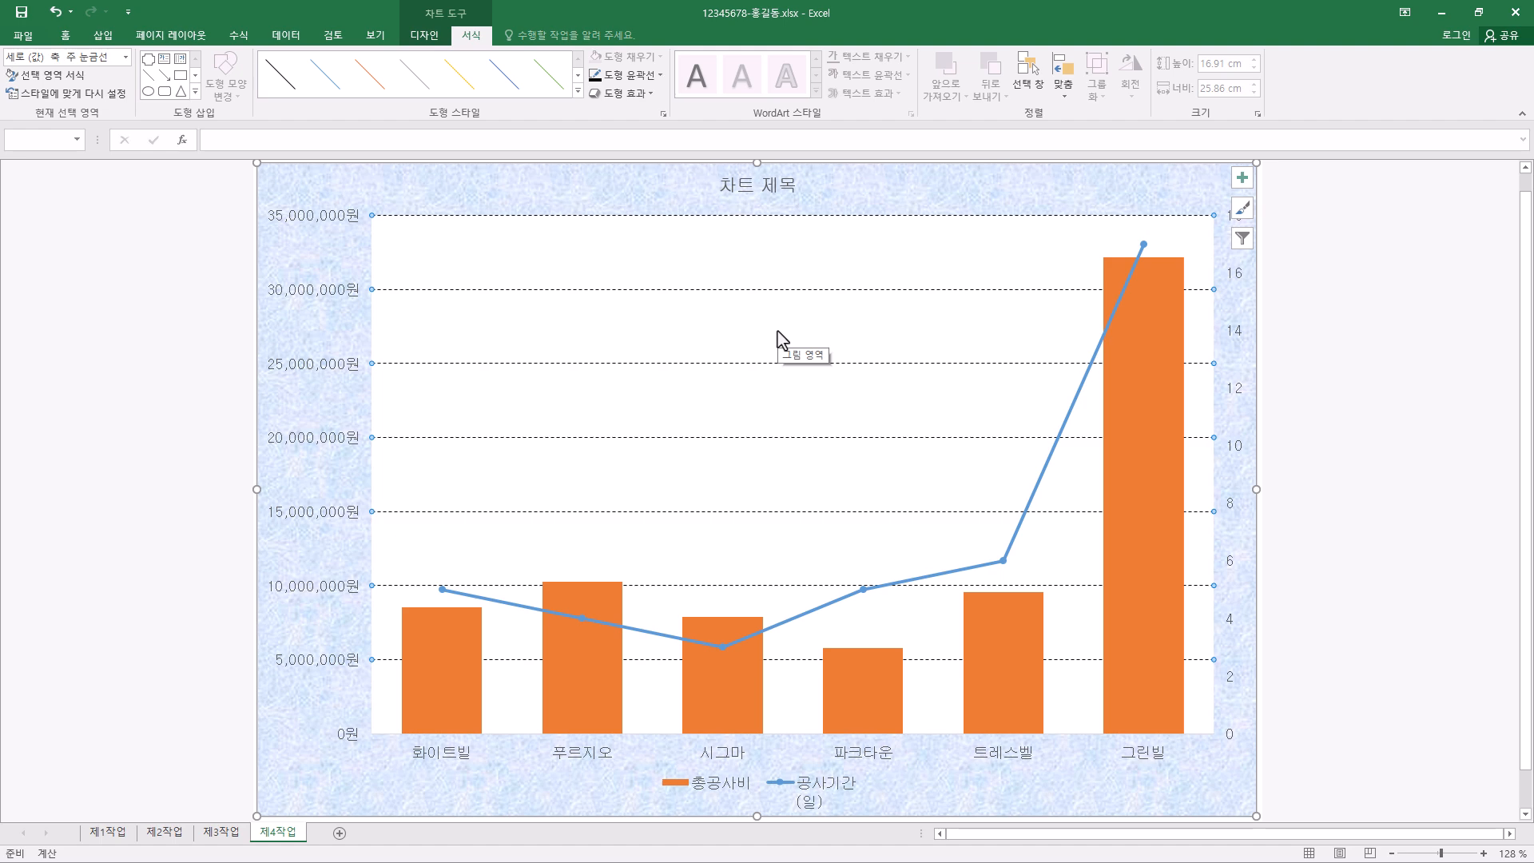
- Set the font colour of the whole chart area to black
{"action": "left_click", "coordinate": [935, 171]}
{"action": "left_click", "coordinate": [72, 37]}
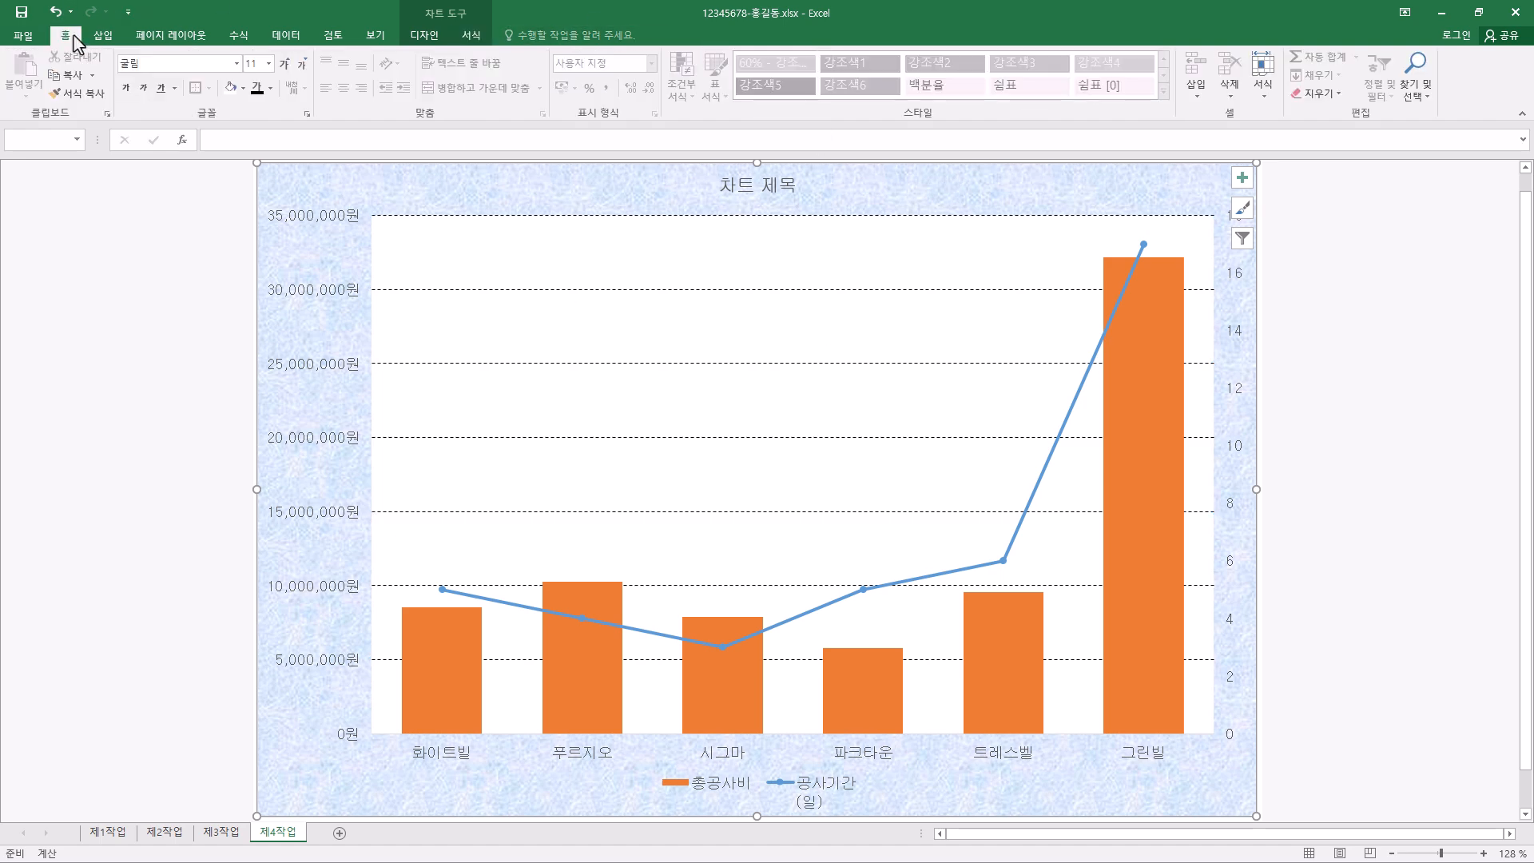
{"action": "left_click", "coordinate": [271, 88]}
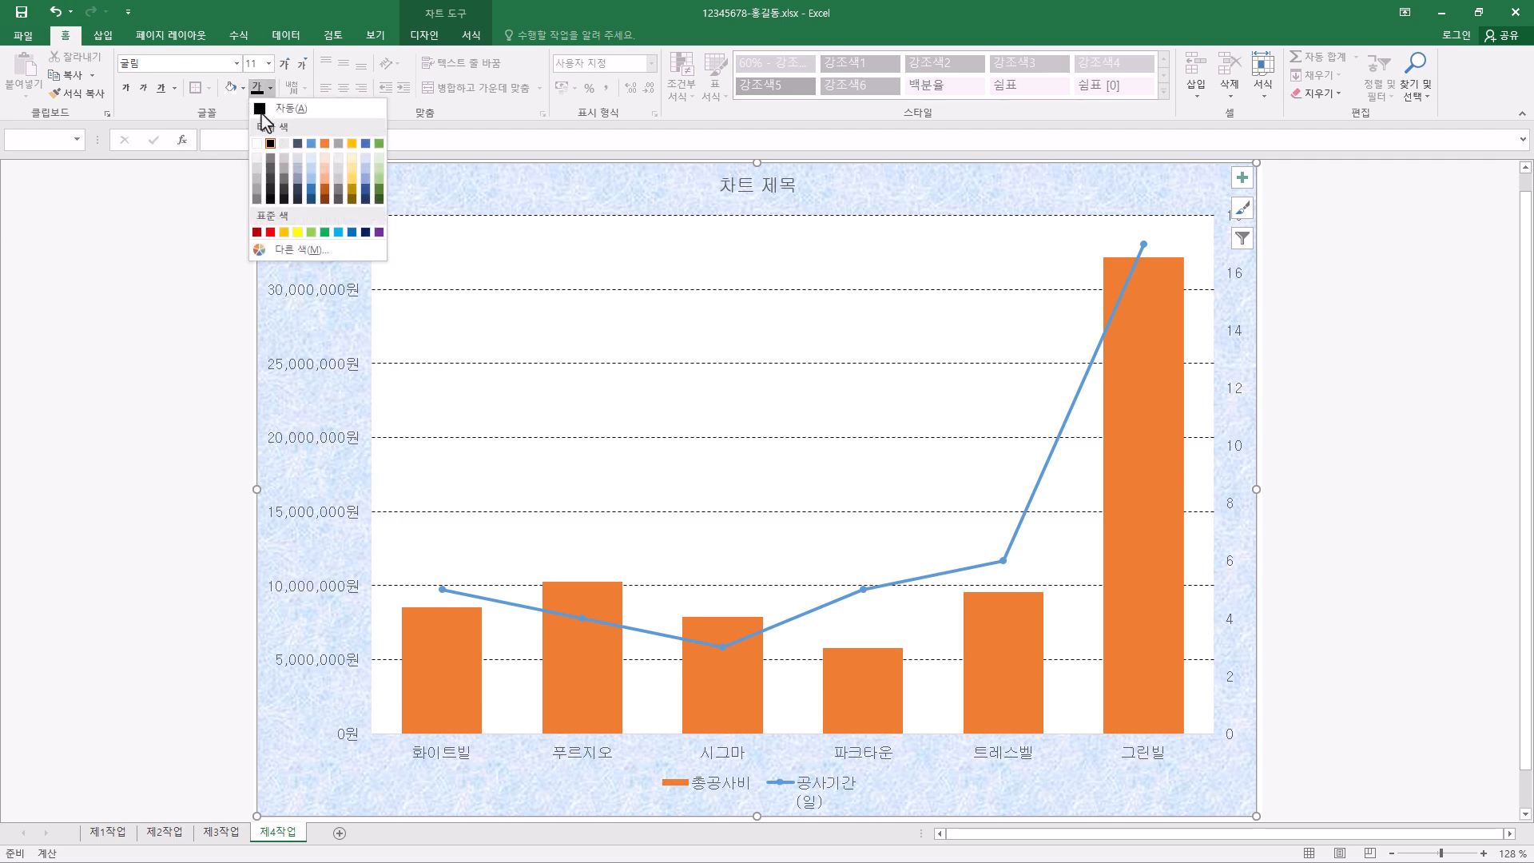
{"action": "left_click", "coordinate": [271, 143]}
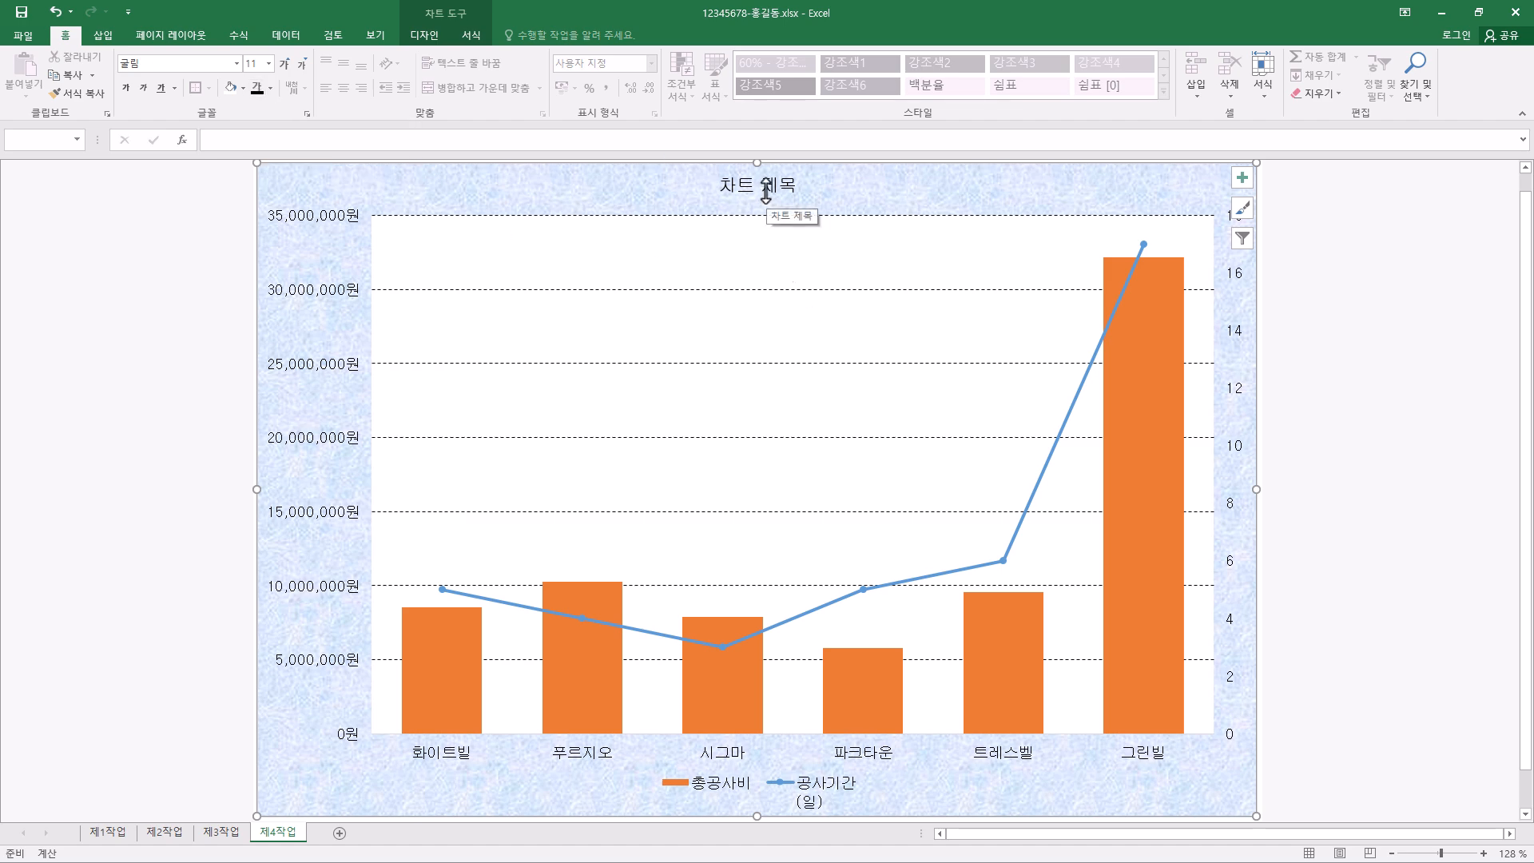
- Format the chart title as bold 20 pt 굴림 with a white fill
{"action": "left_click", "coordinate": [767, 192]}
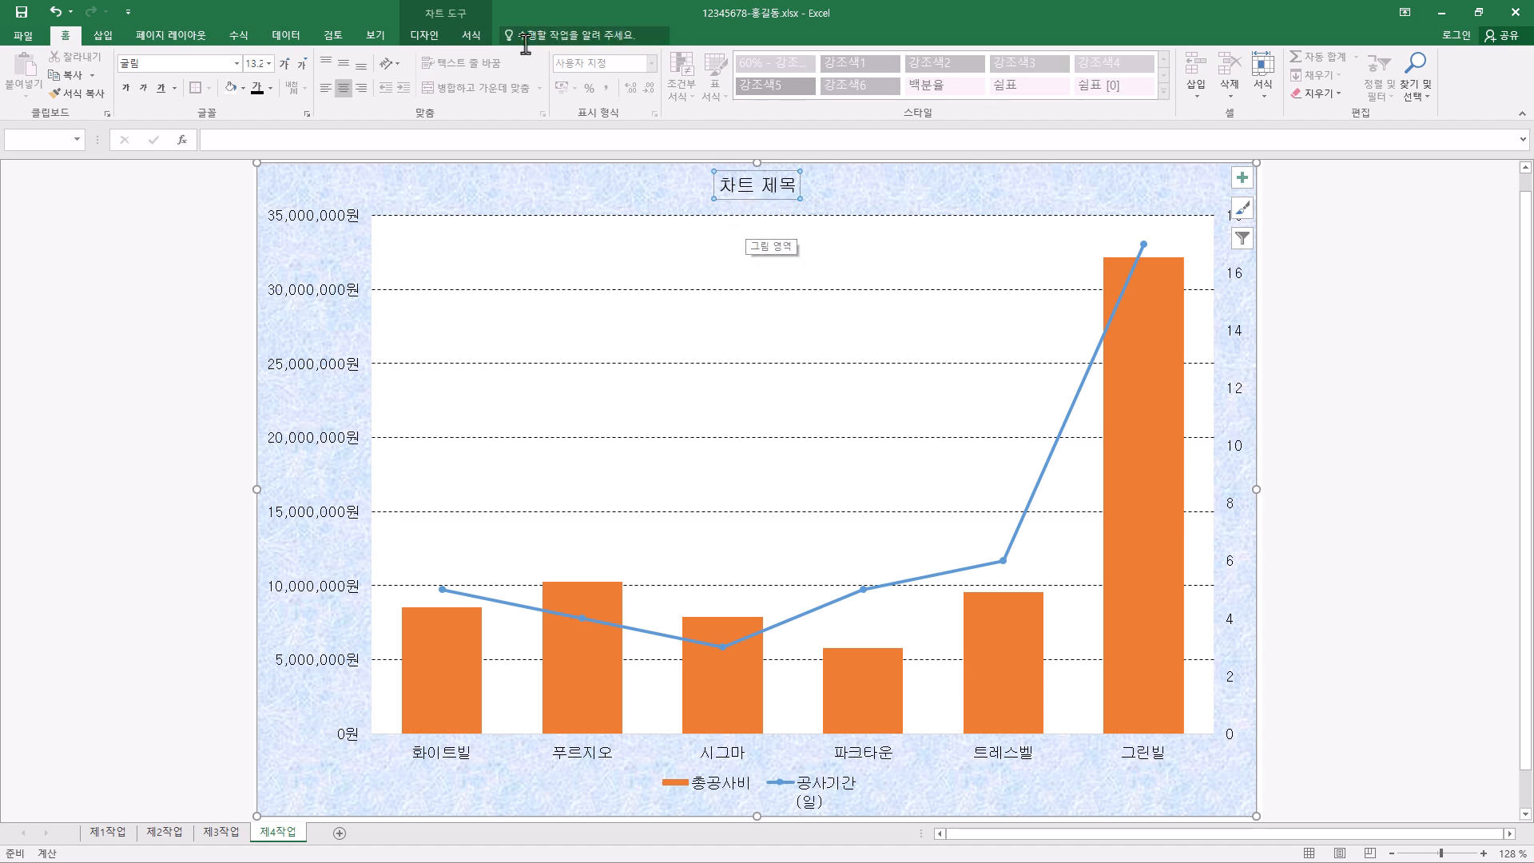
{"action": "left_click", "coordinate": [205, 64]}
{"action": "left_click", "coordinate": [206, 65]}
{"action": "left_click", "coordinate": [126, 94]}
{"action": "left_click", "coordinate": [269, 63]}
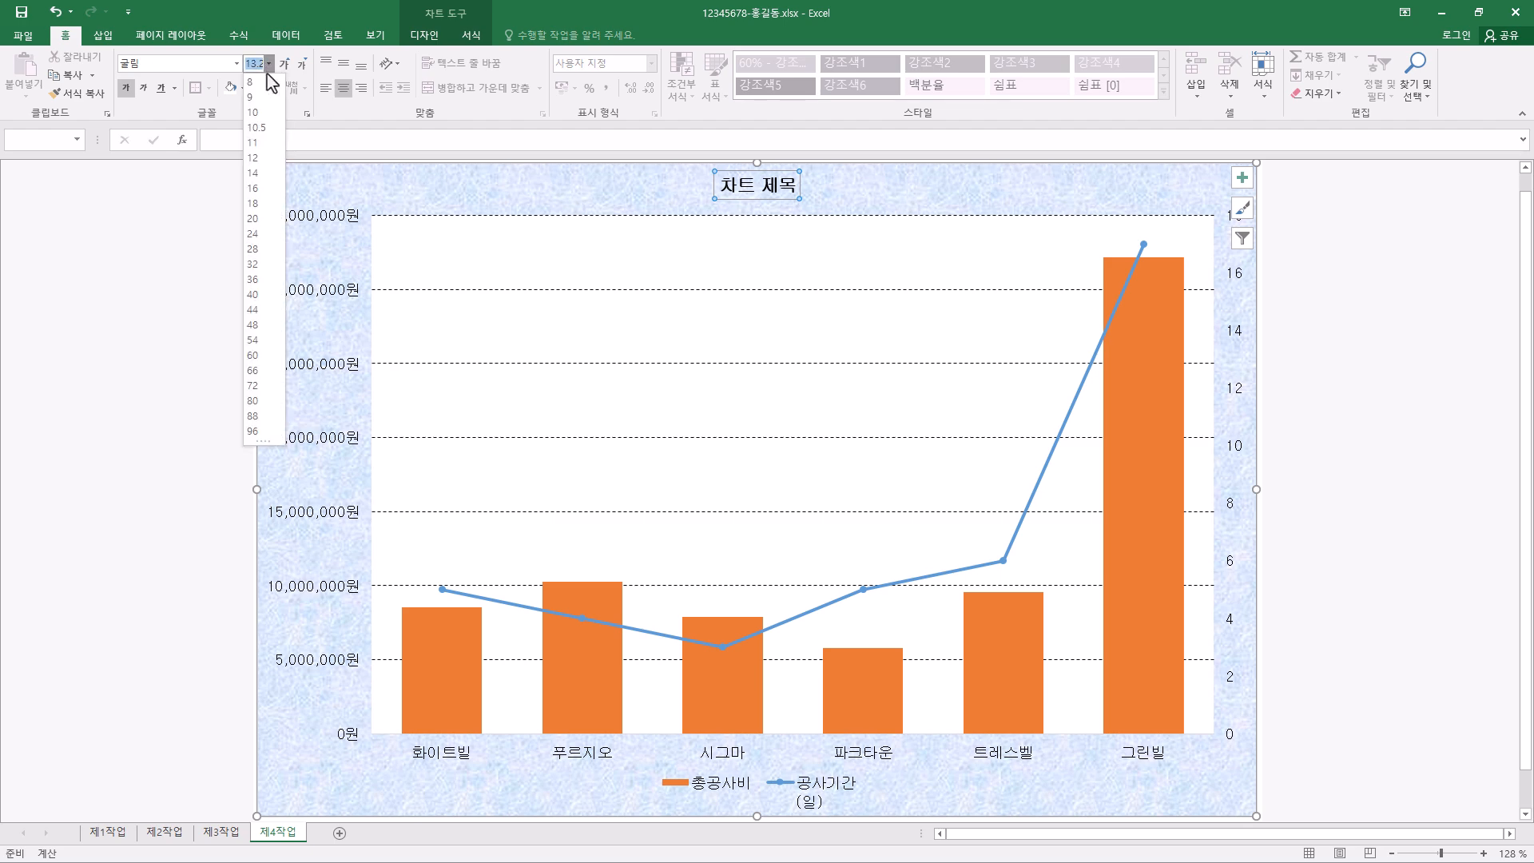
{"action": "left_click", "coordinate": [253, 219]}
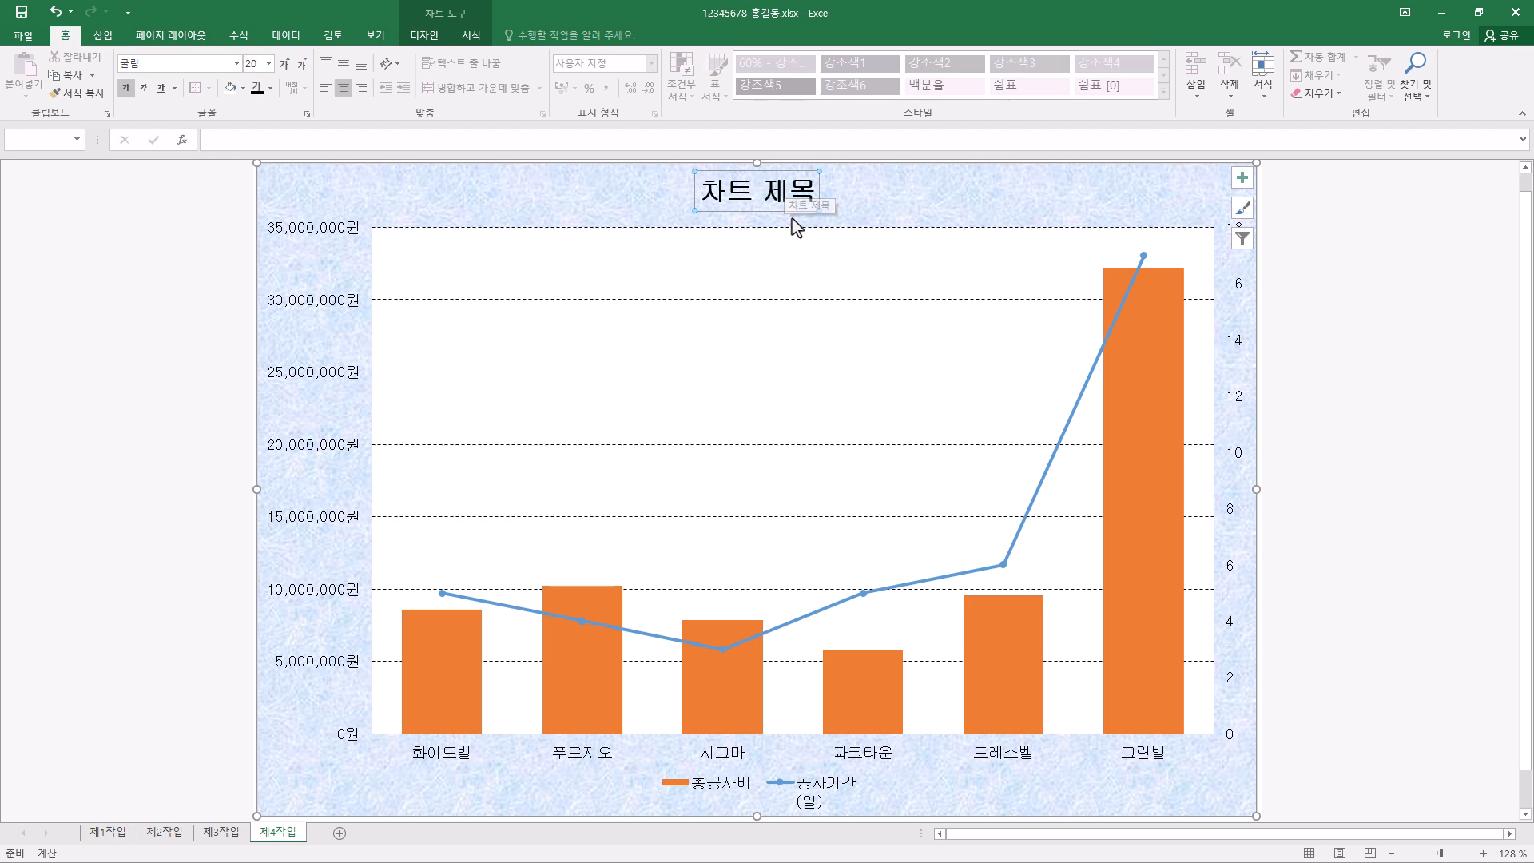
{"action": "left_click", "coordinate": [243, 89]}
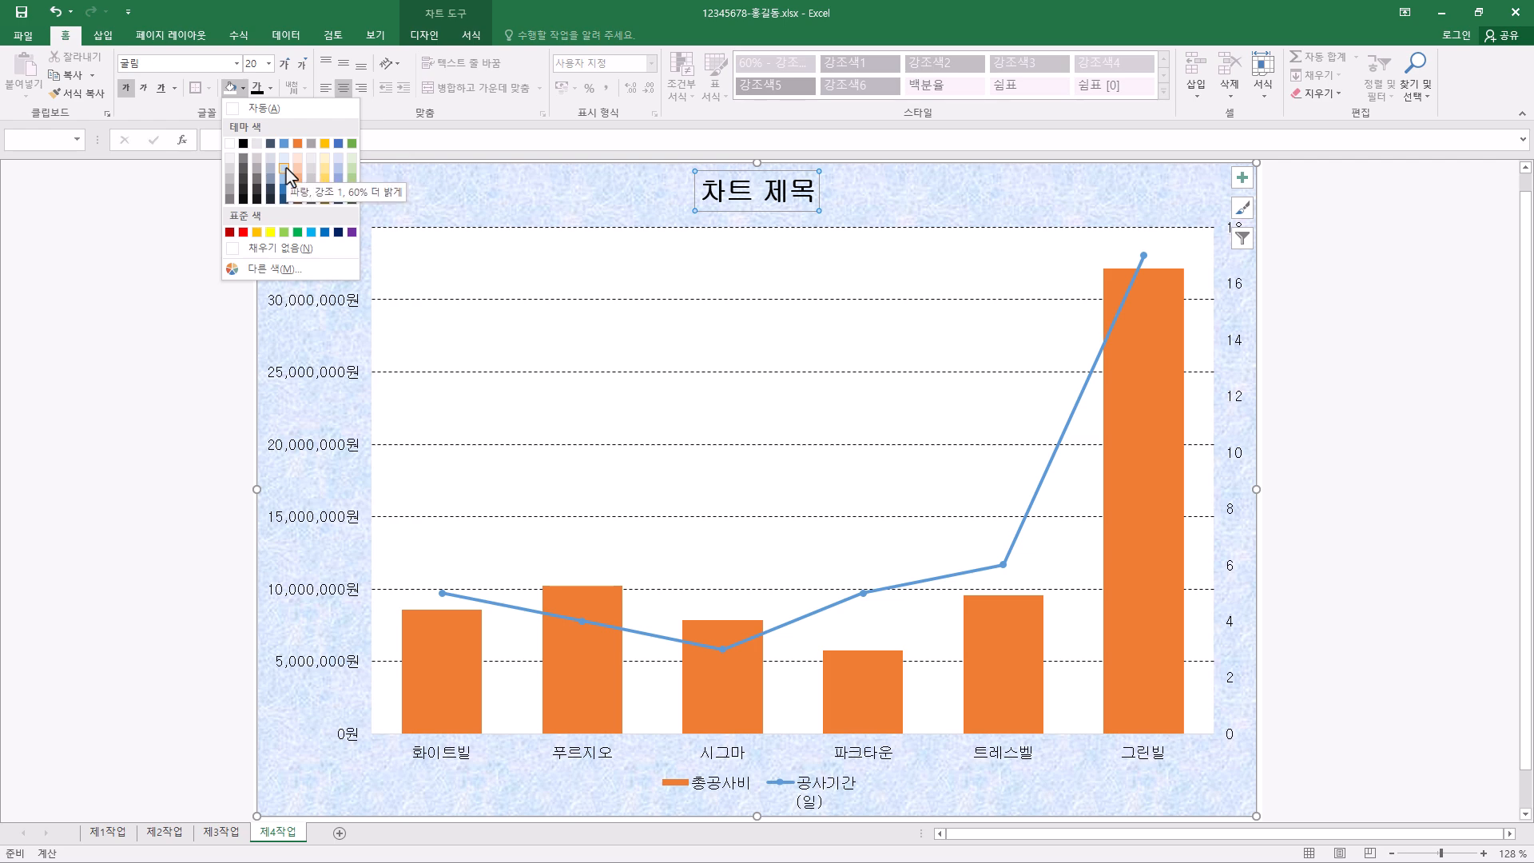
{"action": "left_click", "coordinate": [229, 144]}
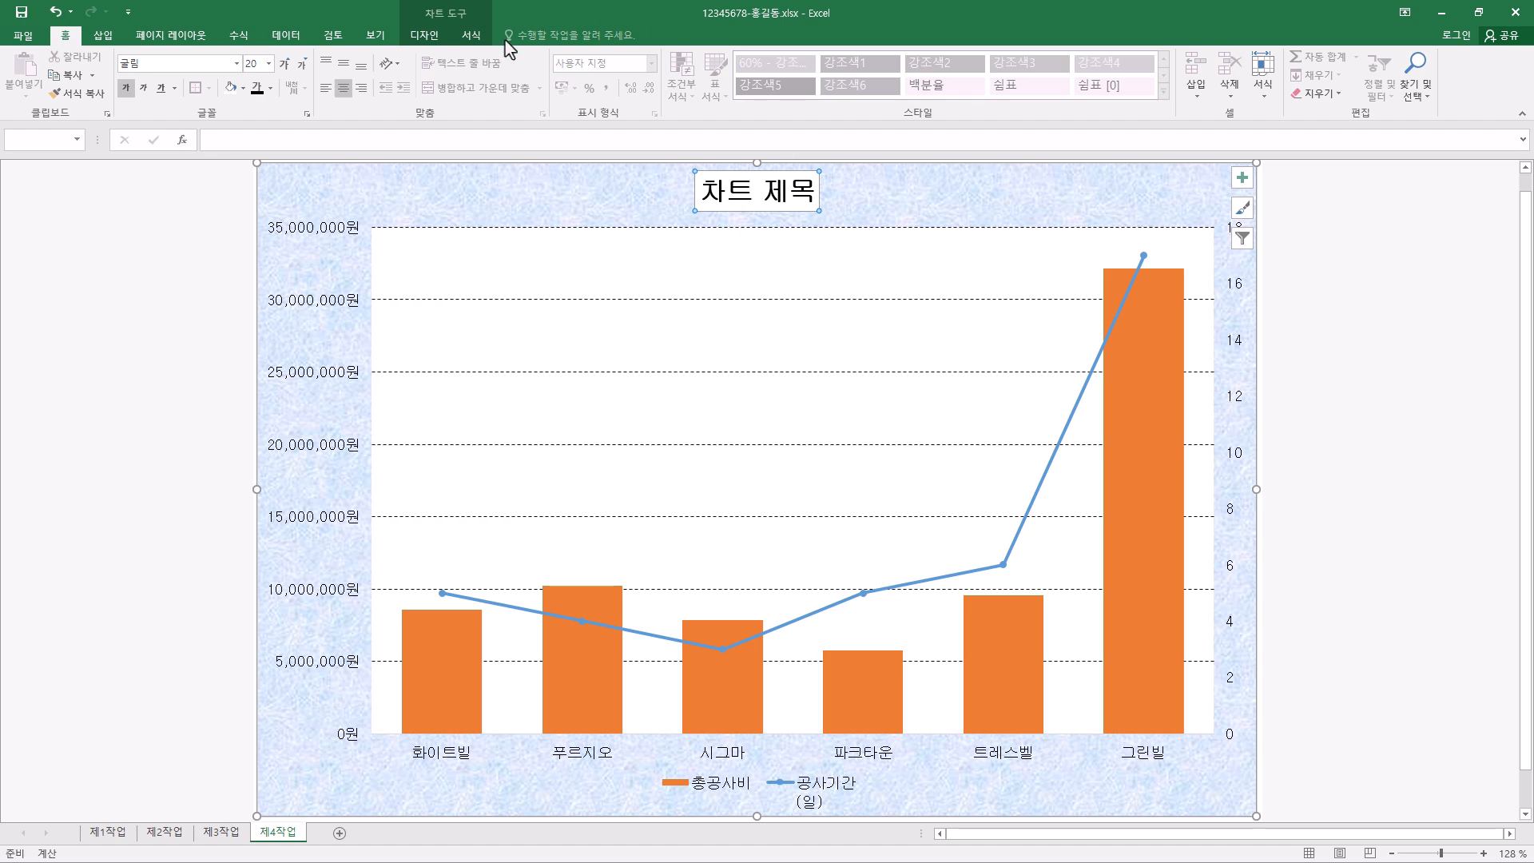
- Outline the chart title in black and change its text to "서울 및 경기지역 공사현황 분석"
{"action": "left_click", "coordinate": [473, 36]}
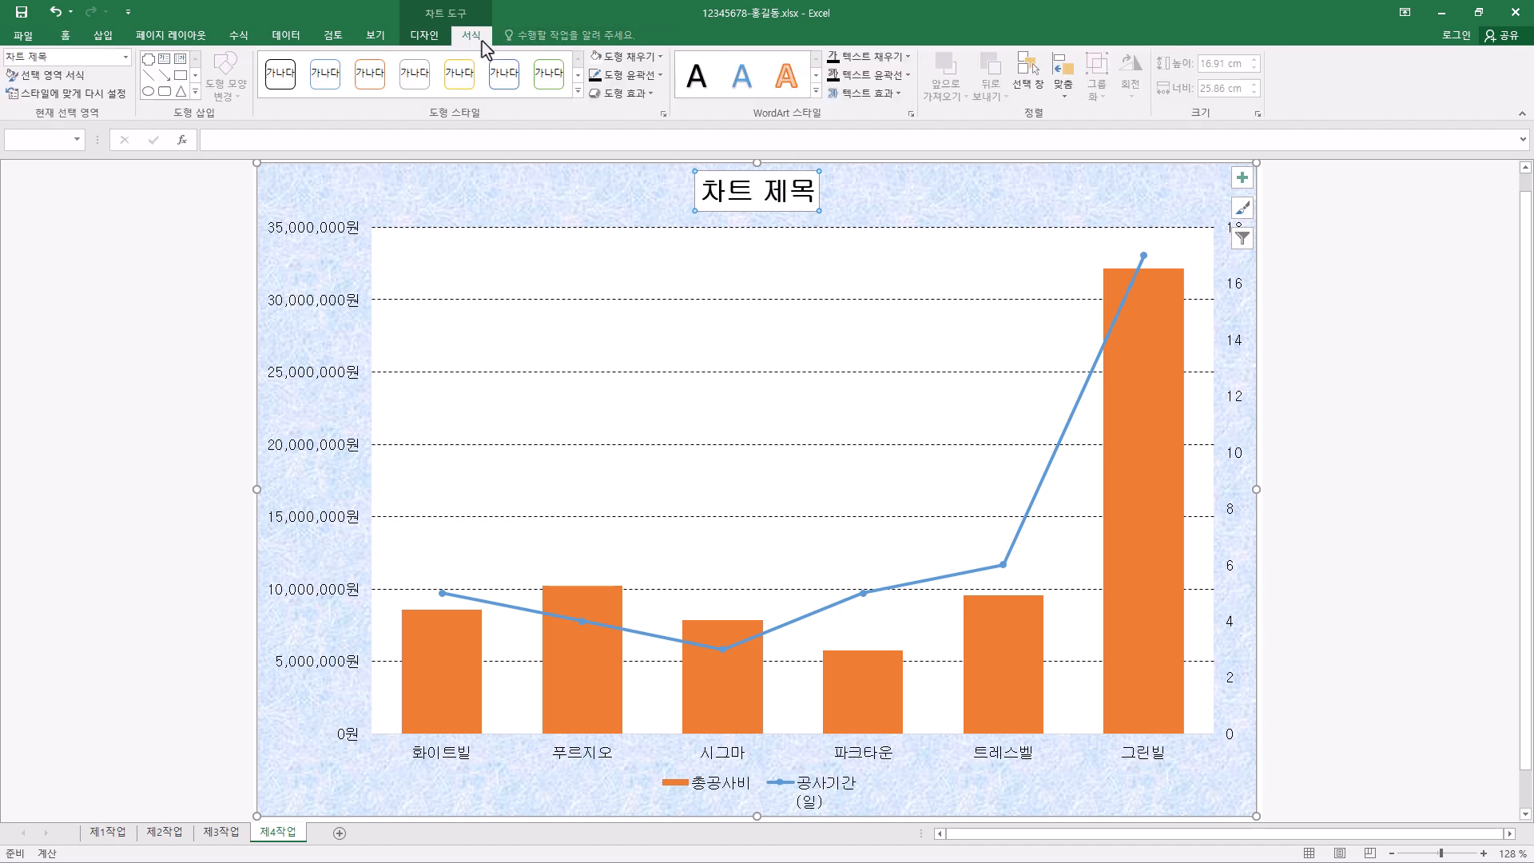
{"action": "left_click", "coordinate": [643, 75]}
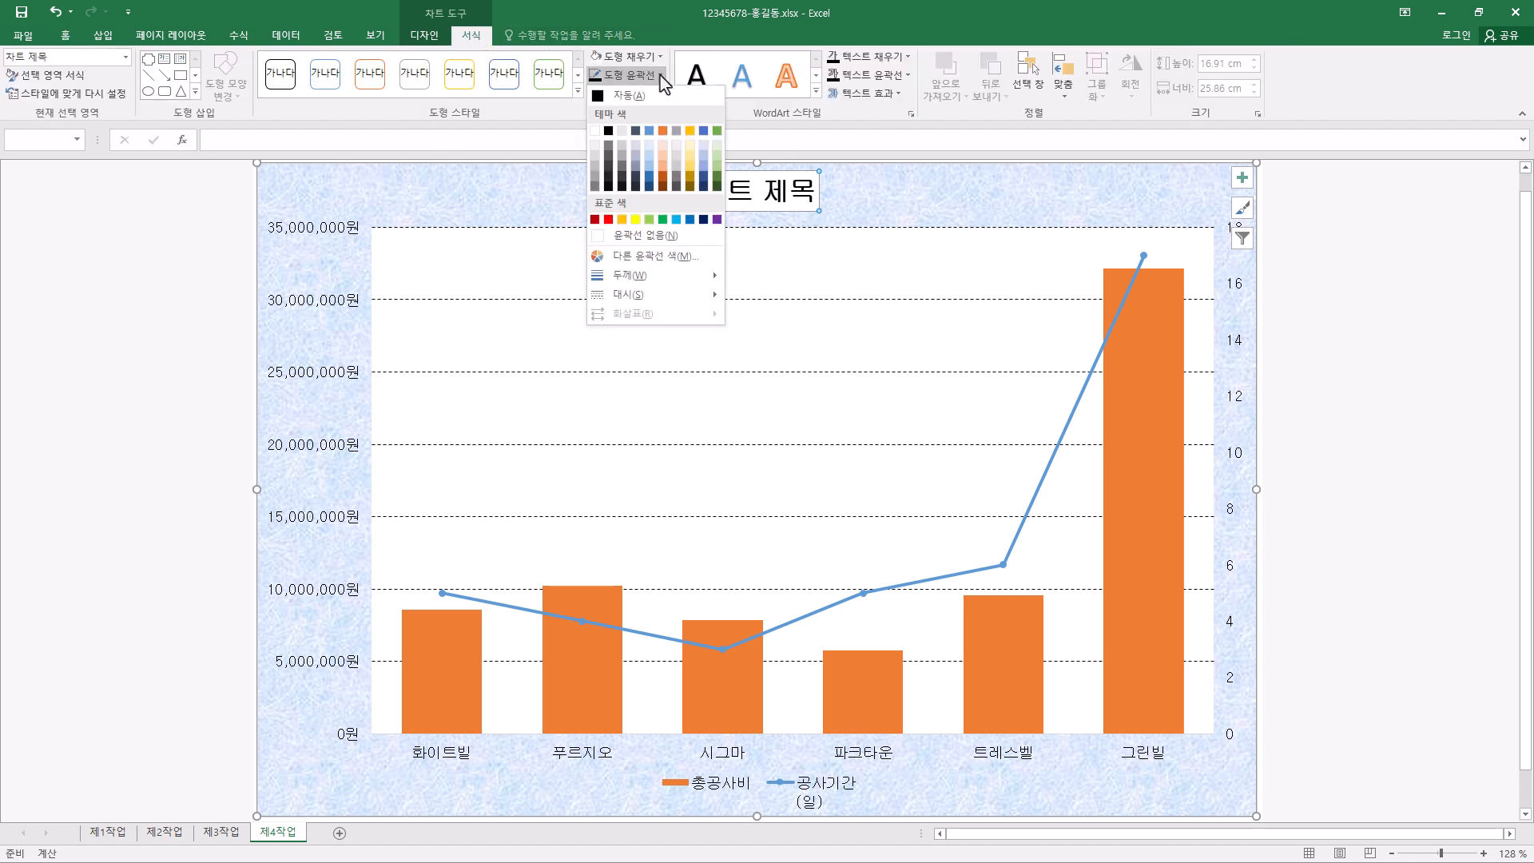
{"action": "left_click", "coordinate": [610, 131]}
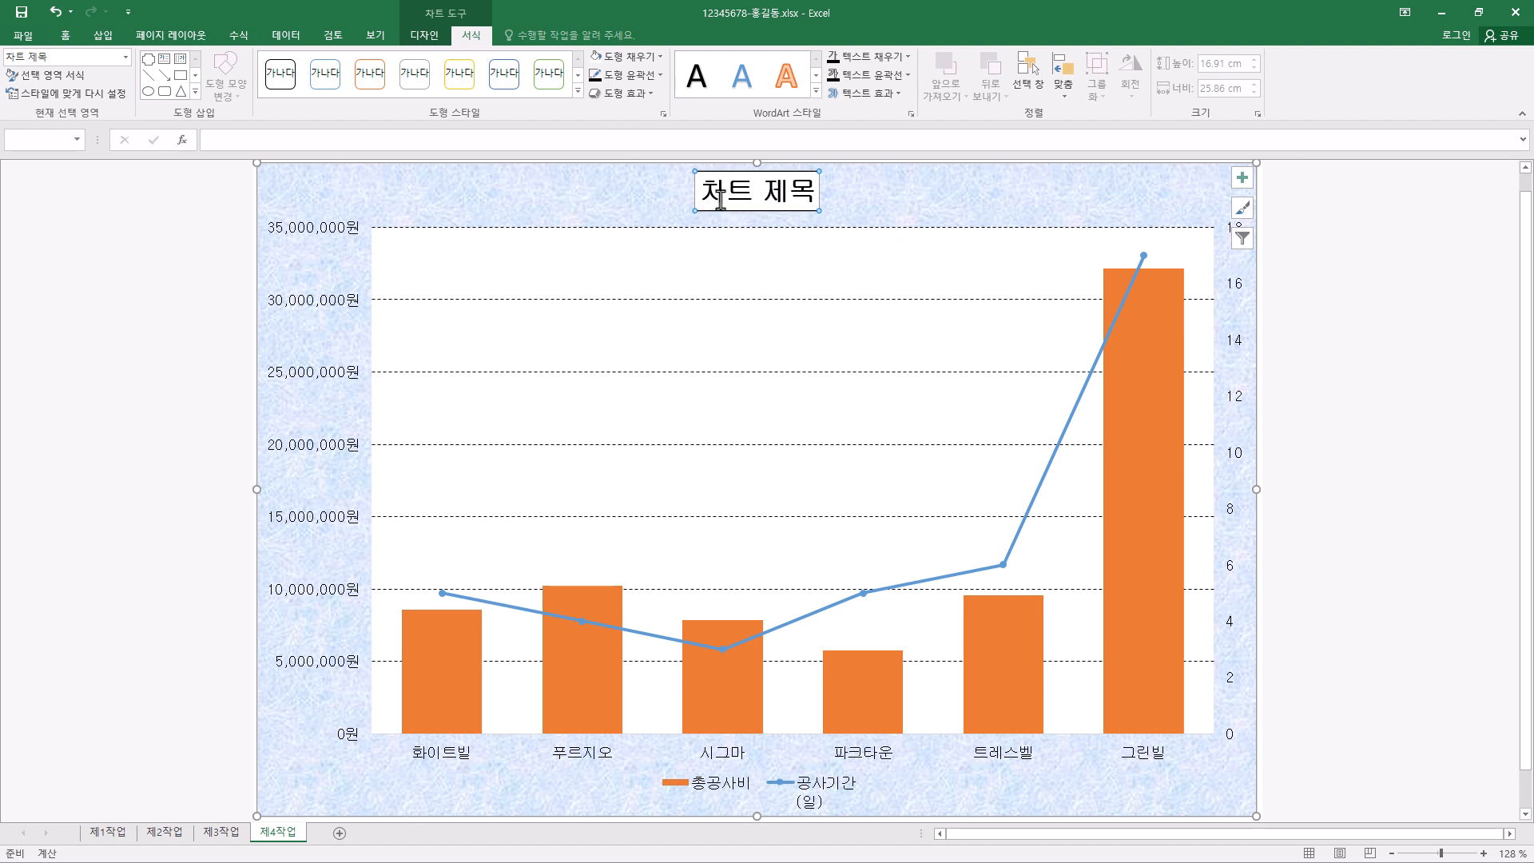
{"action": "left_click_drag", "start_coordinate": [707, 192], "coordinate": [814, 198]}
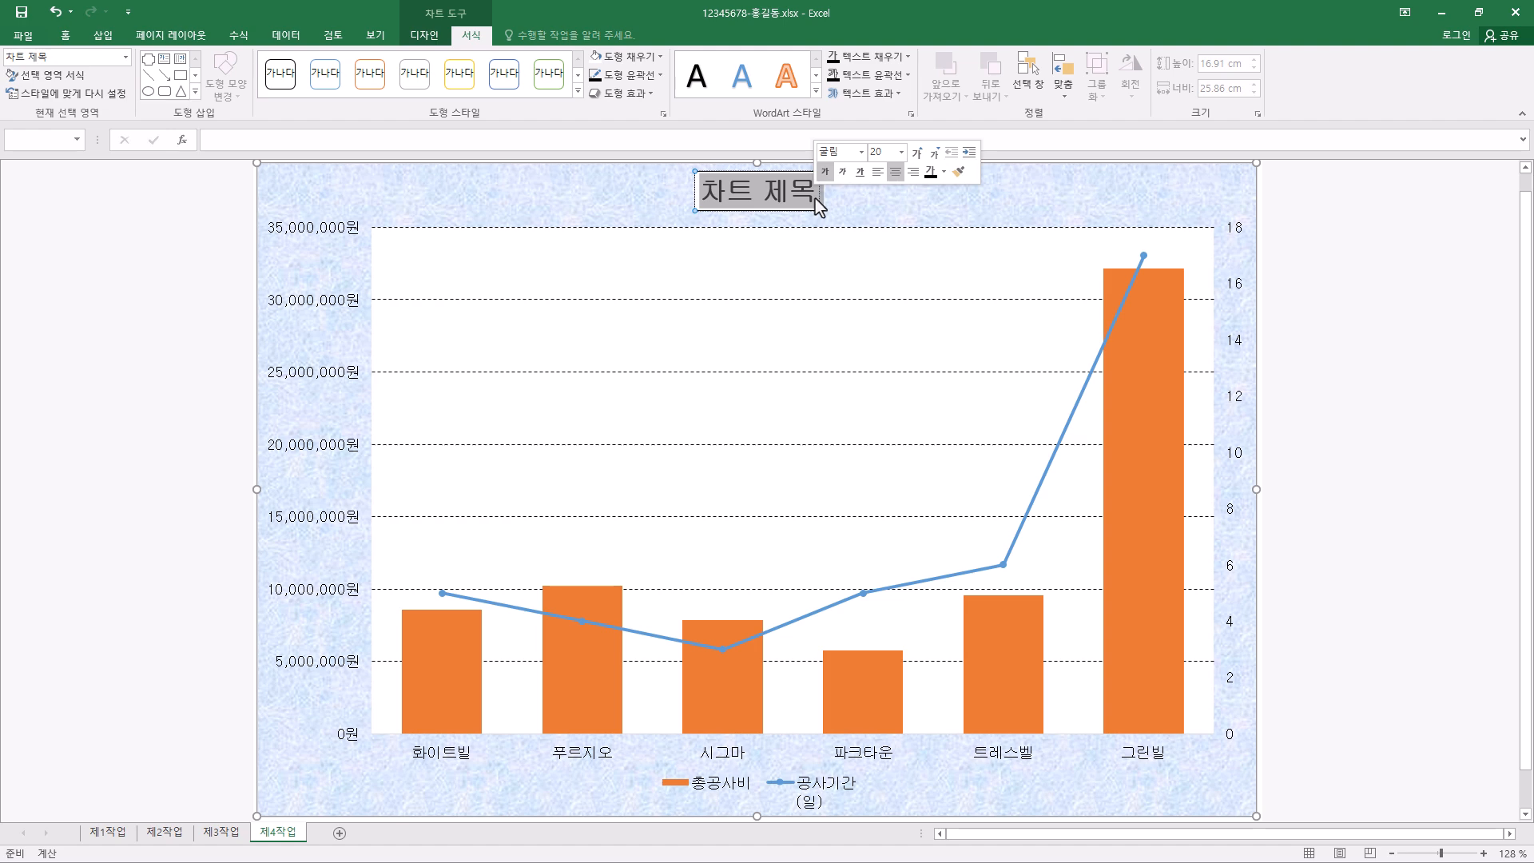
{"action": "type", "text": "서울 및 경기지역 공사현황 분석"}
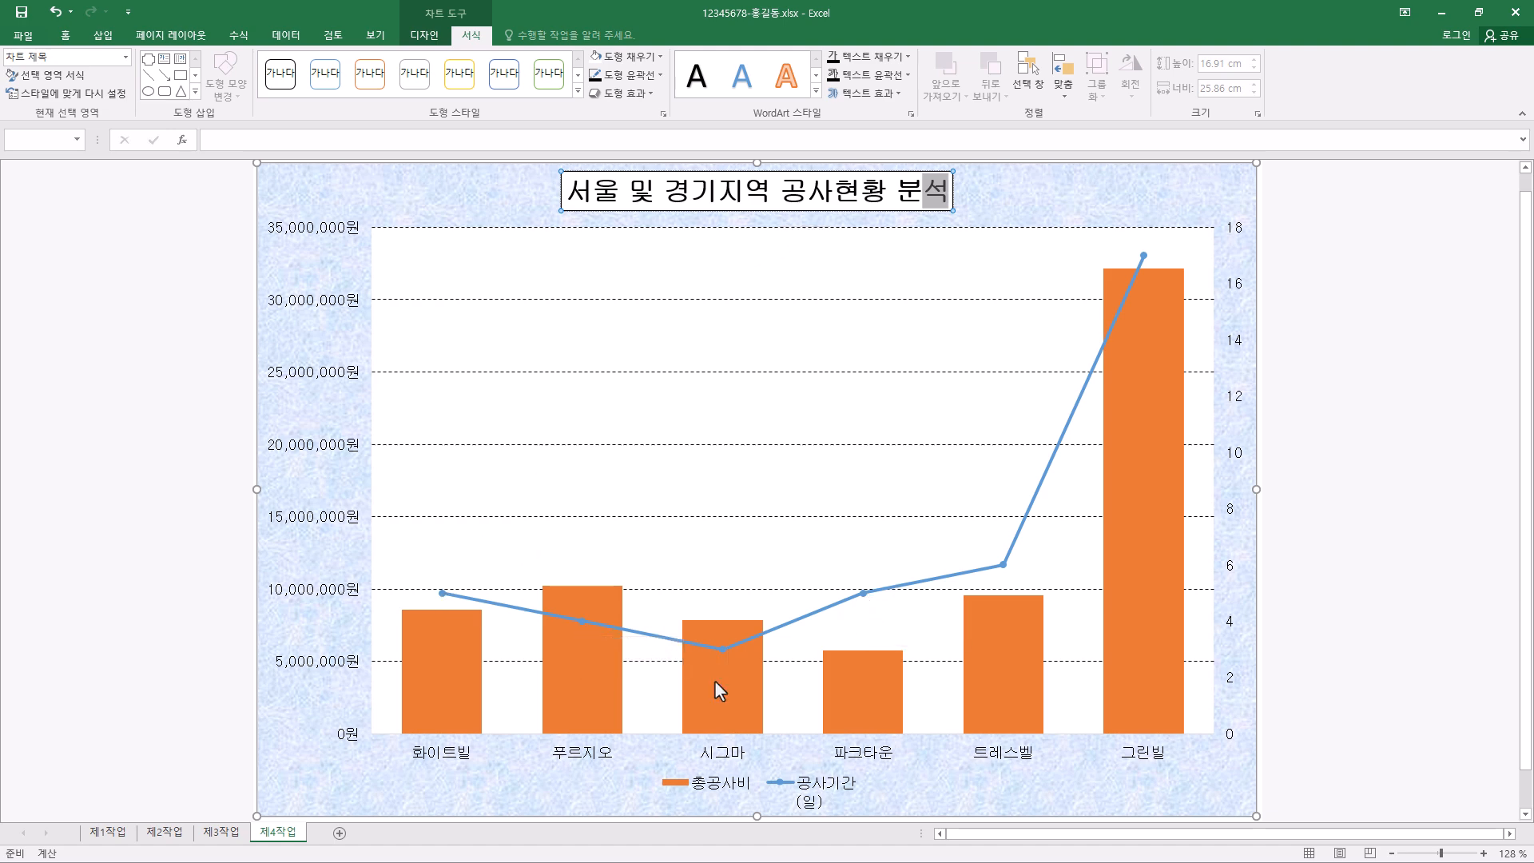
- Set the 공사기간 line series markers to the built-in triangle shape at size 10
{"action": "left_click", "coordinate": [863, 593]}
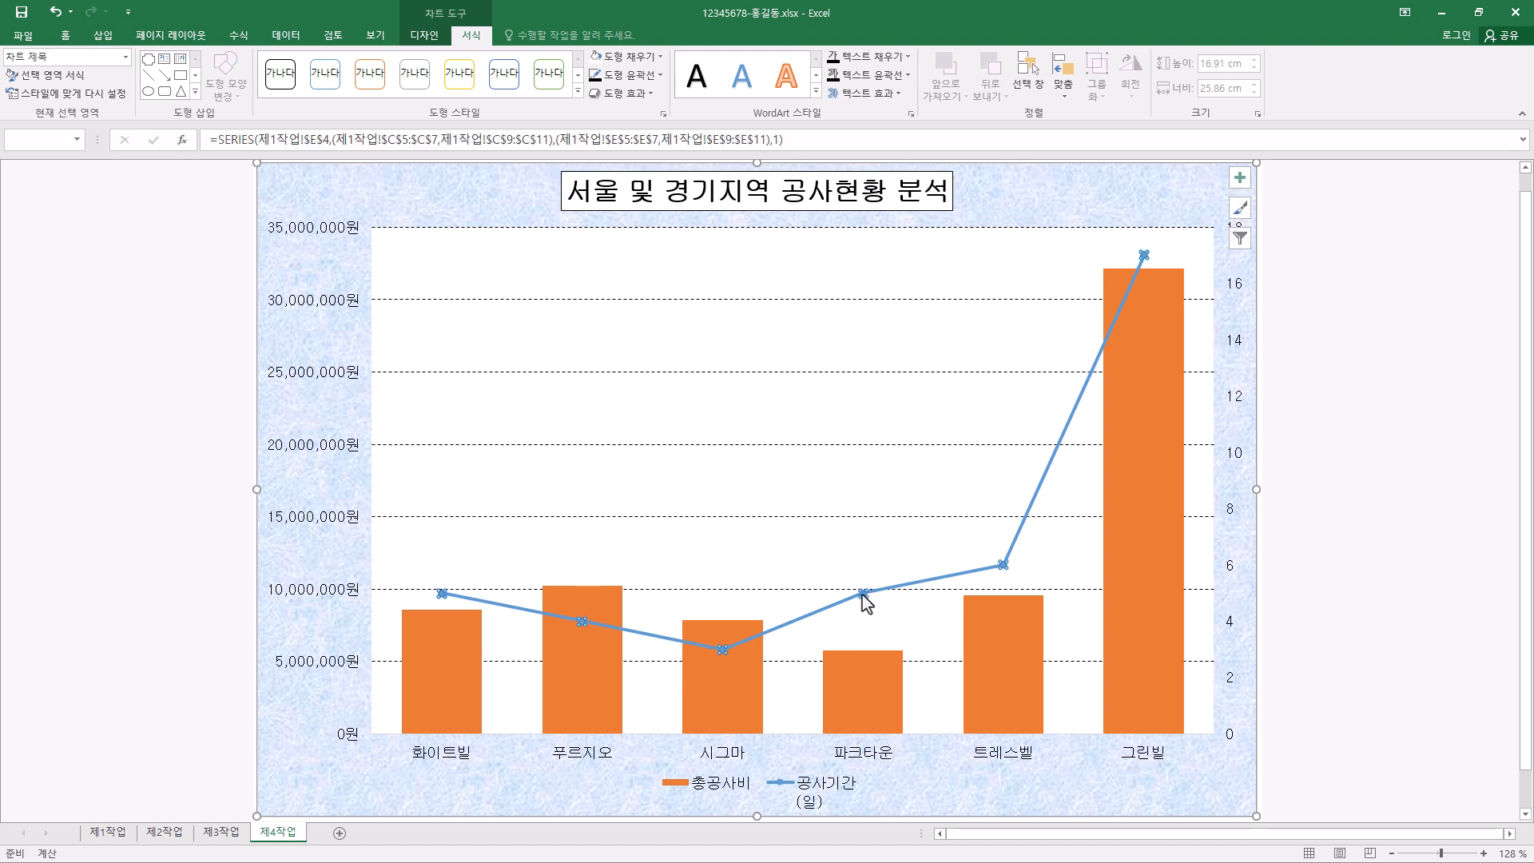
{"action": "right_click", "coordinate": [863, 595]}
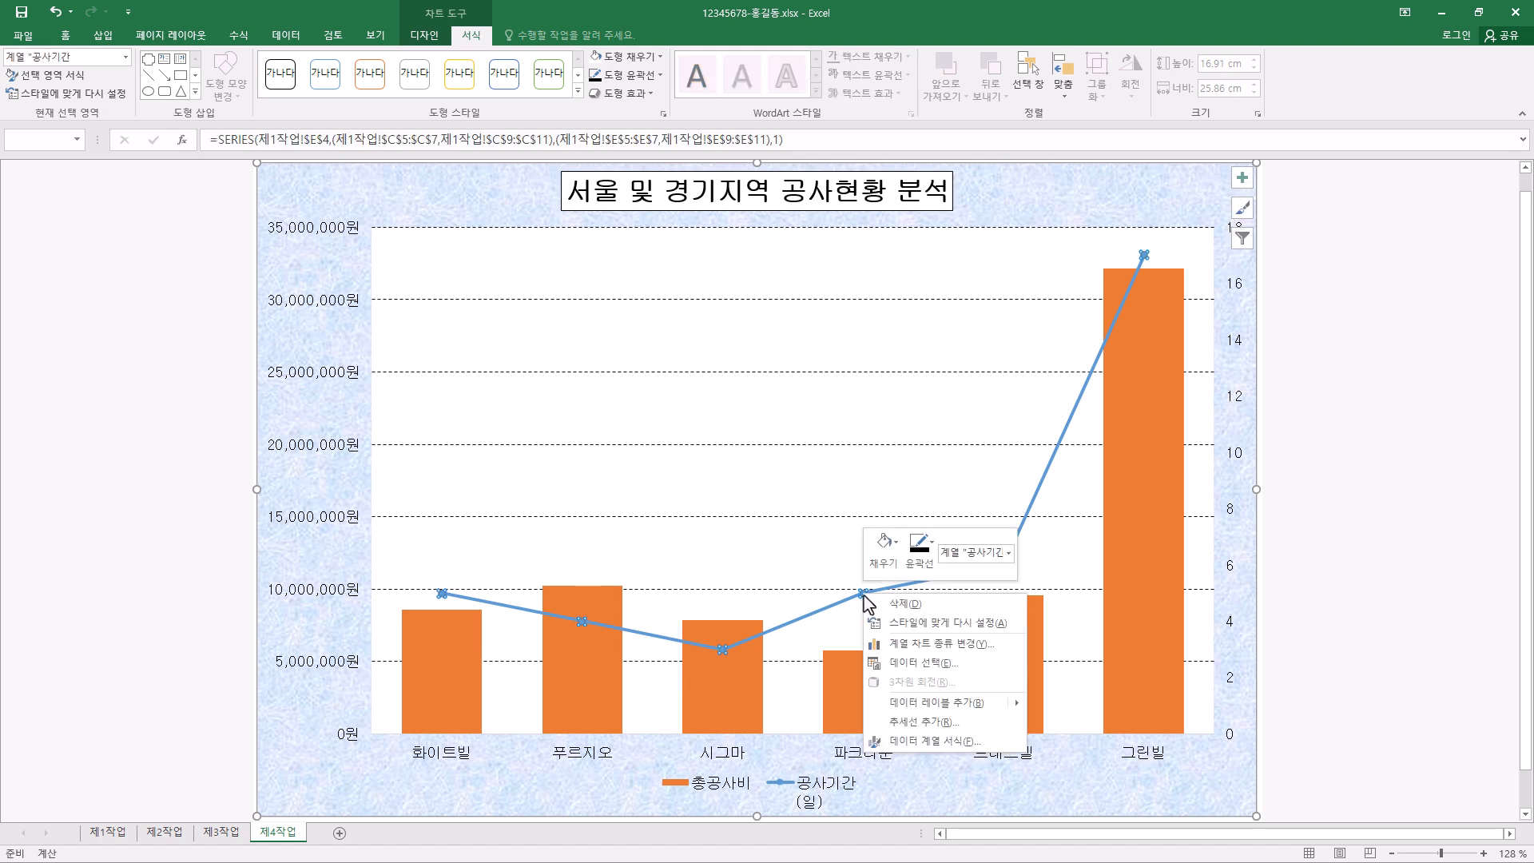
{"action": "left_click", "coordinate": [933, 739]}
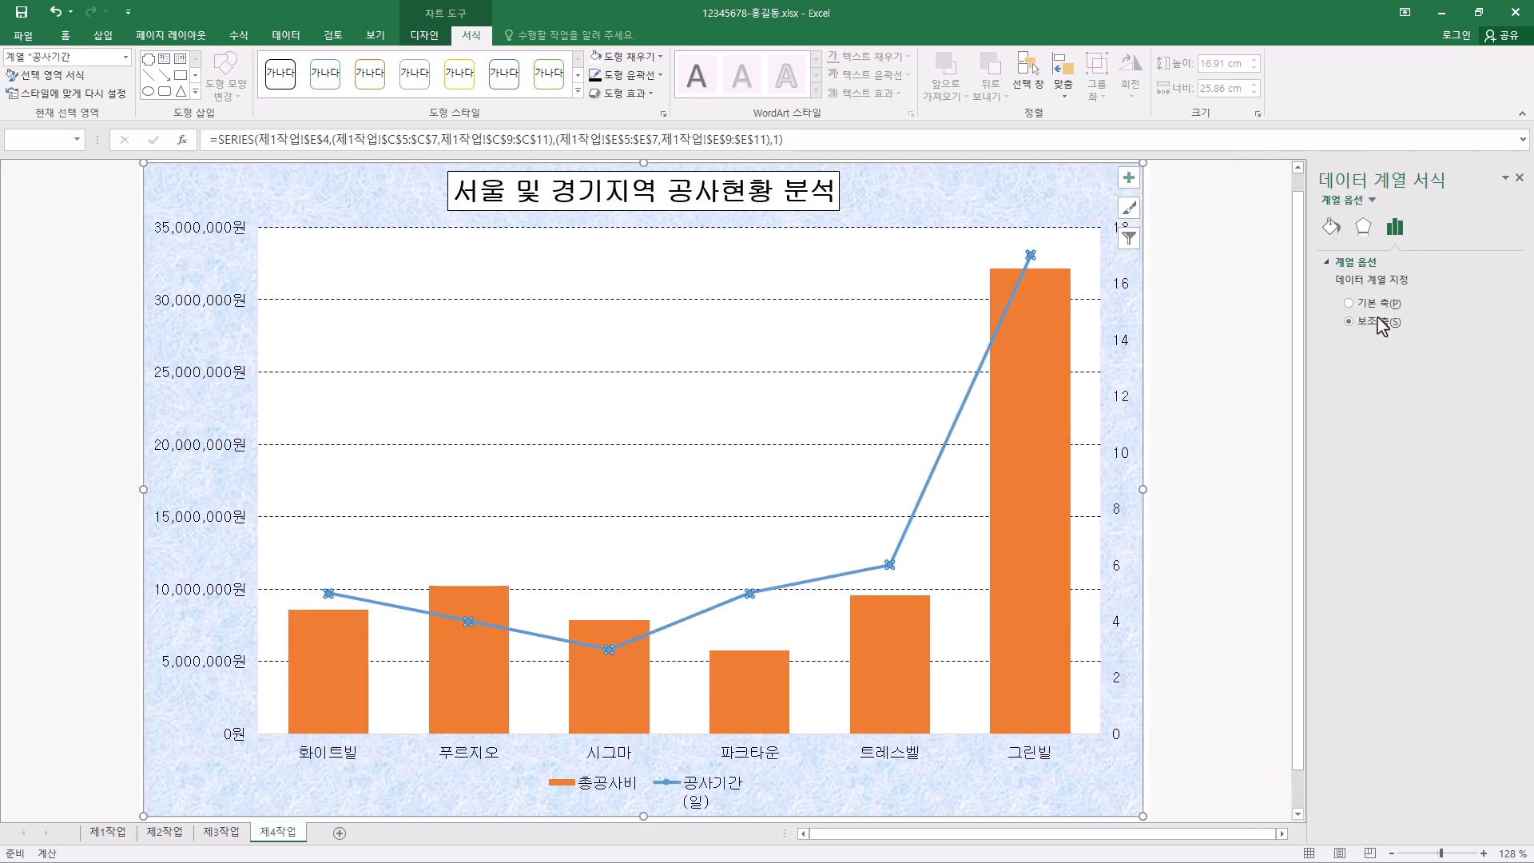
{"action": "left_click", "coordinate": [1334, 231]}
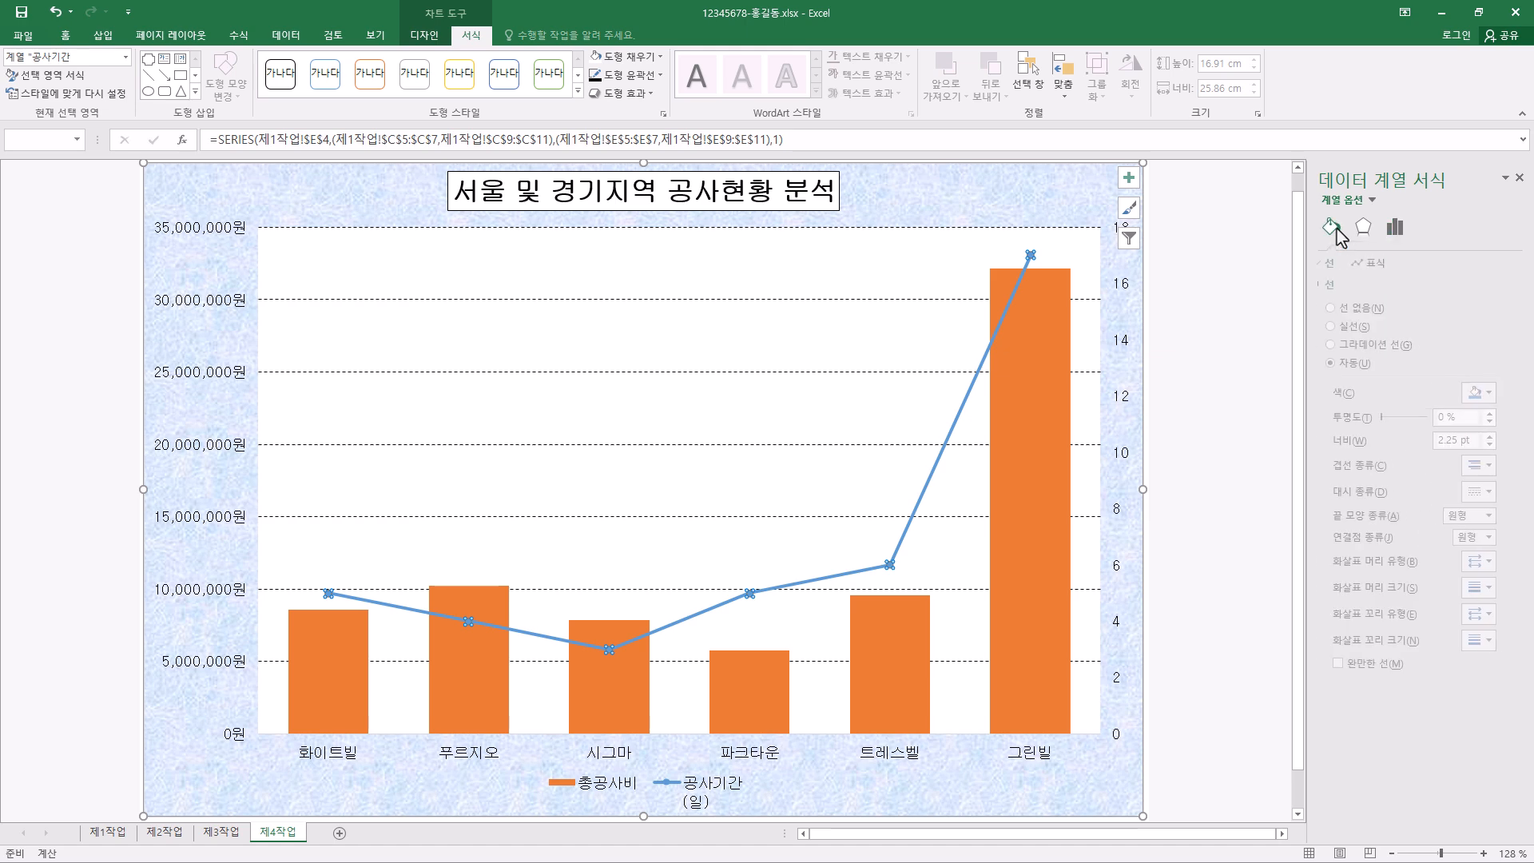
{"action": "left_click", "coordinate": [1383, 265]}
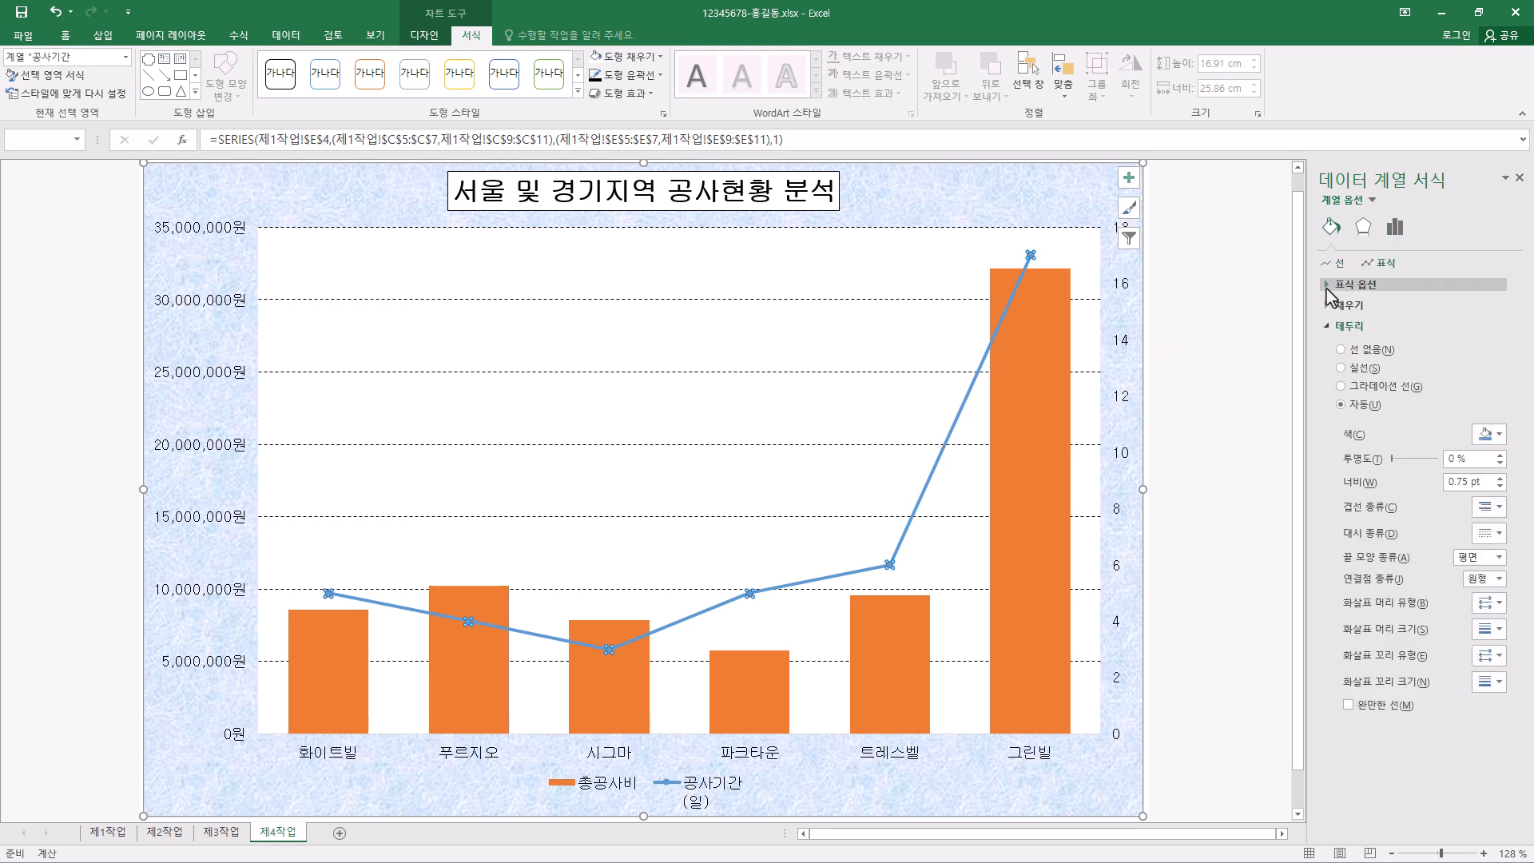
{"action": "left_click", "coordinate": [1341, 344]}
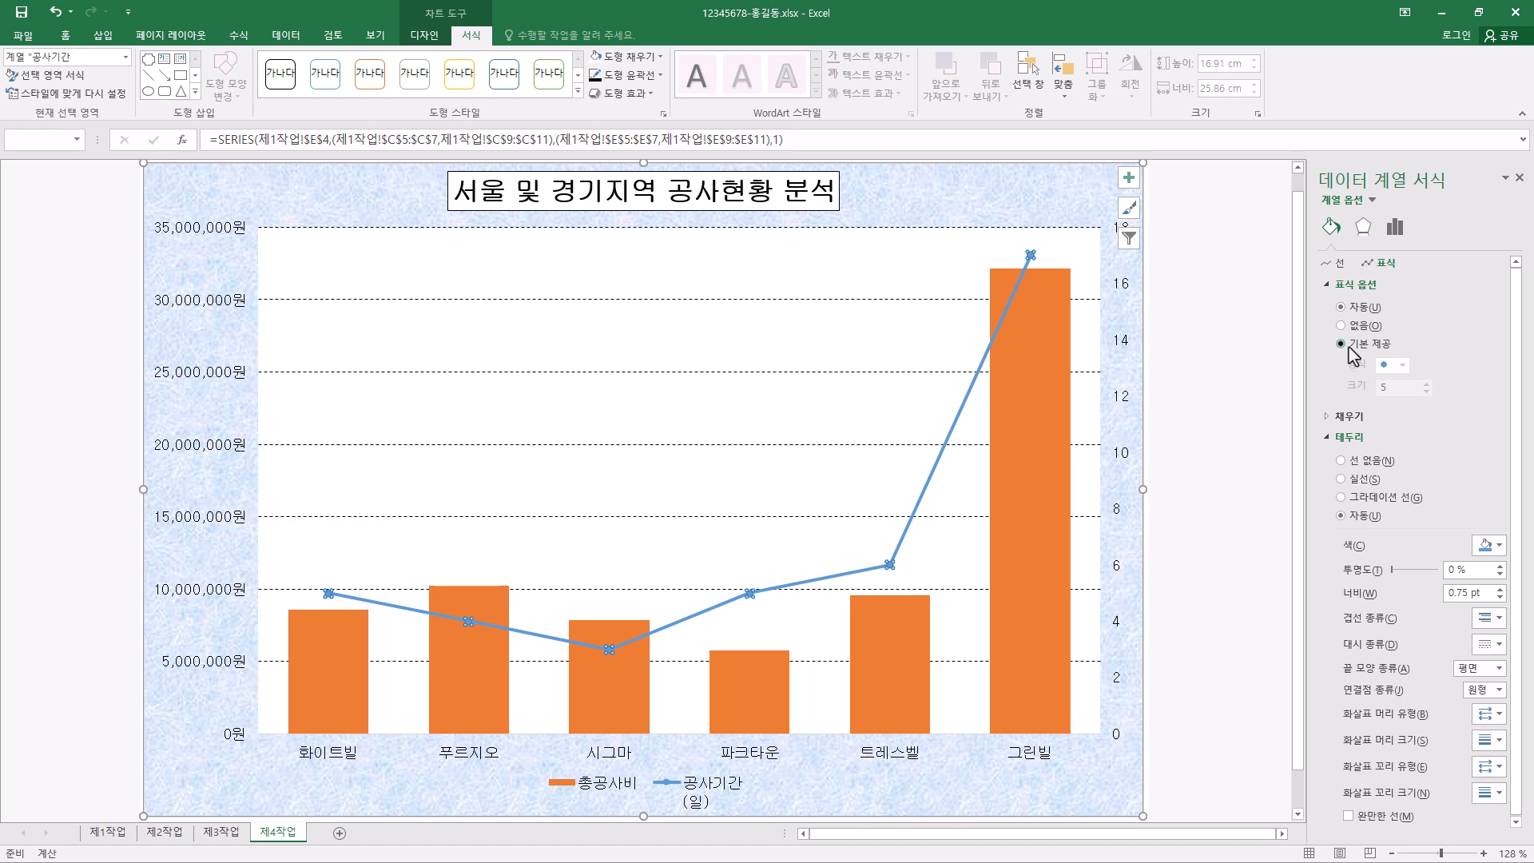
{"action": "left_click", "coordinate": [1401, 366]}
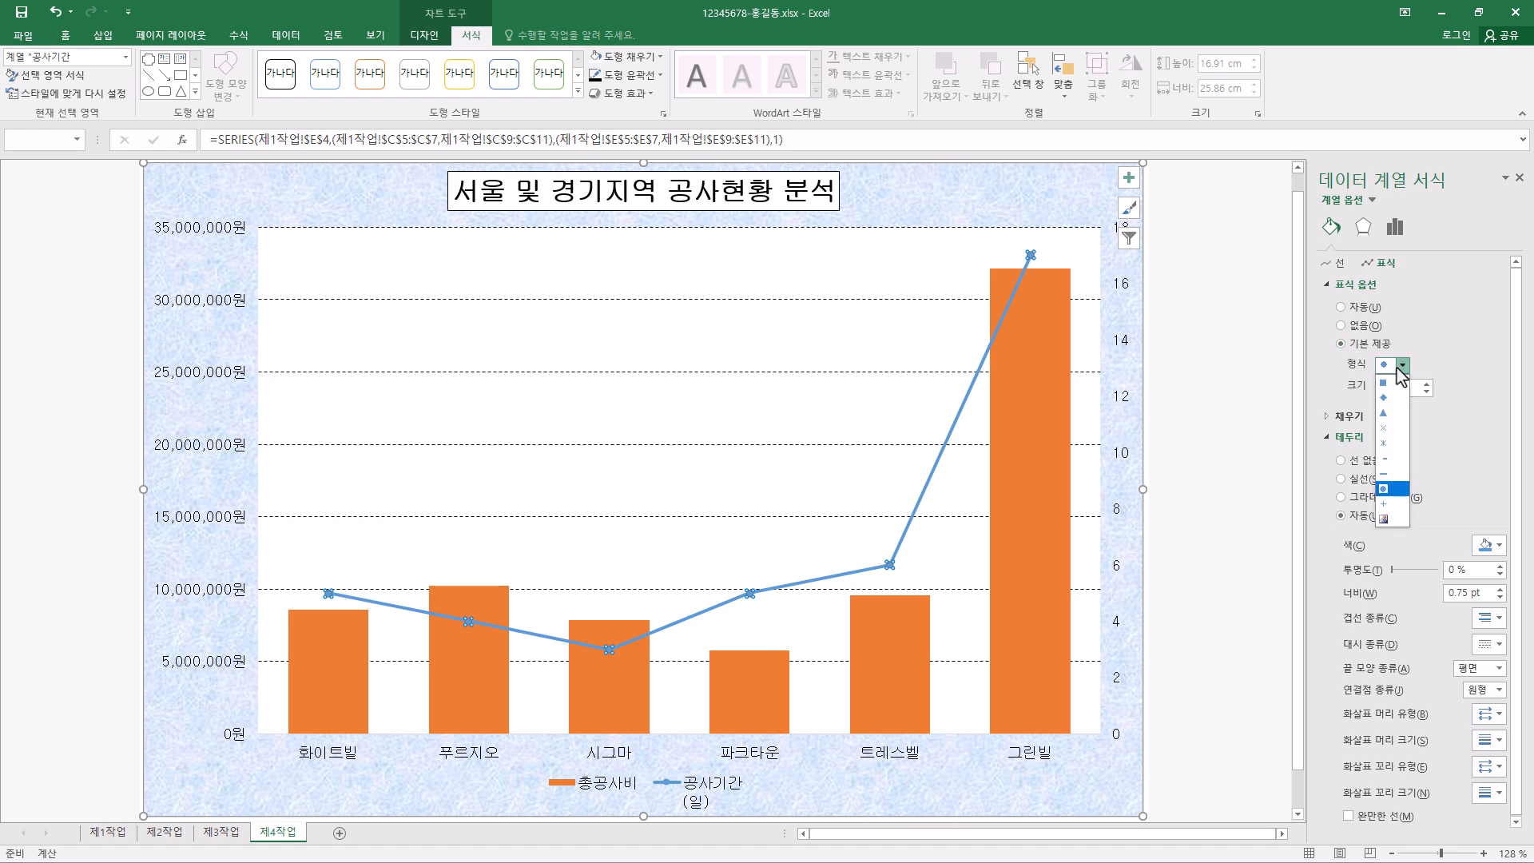
{"action": "left_click", "coordinate": [1383, 412]}
{"action": "left_click", "coordinate": [1426, 384]}
{"action": "left_click", "coordinate": [1427, 384]}
{"action": "left_click", "coordinate": [1426, 384]}
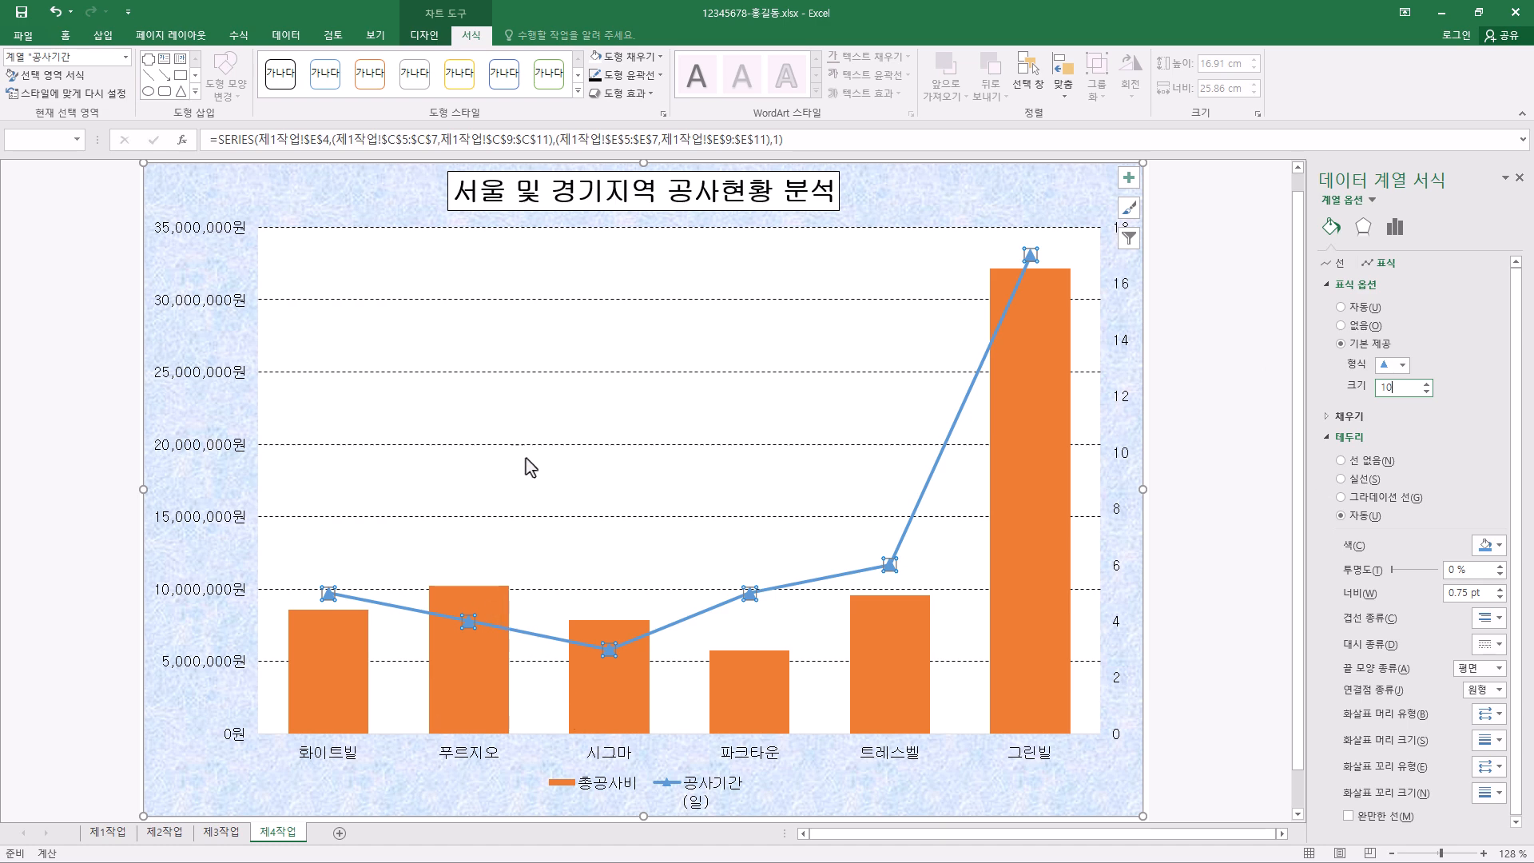
- Add a data label to only the 푸르지오 column of the 총공사비 series
{"action": "left_click", "coordinate": [469, 660]}
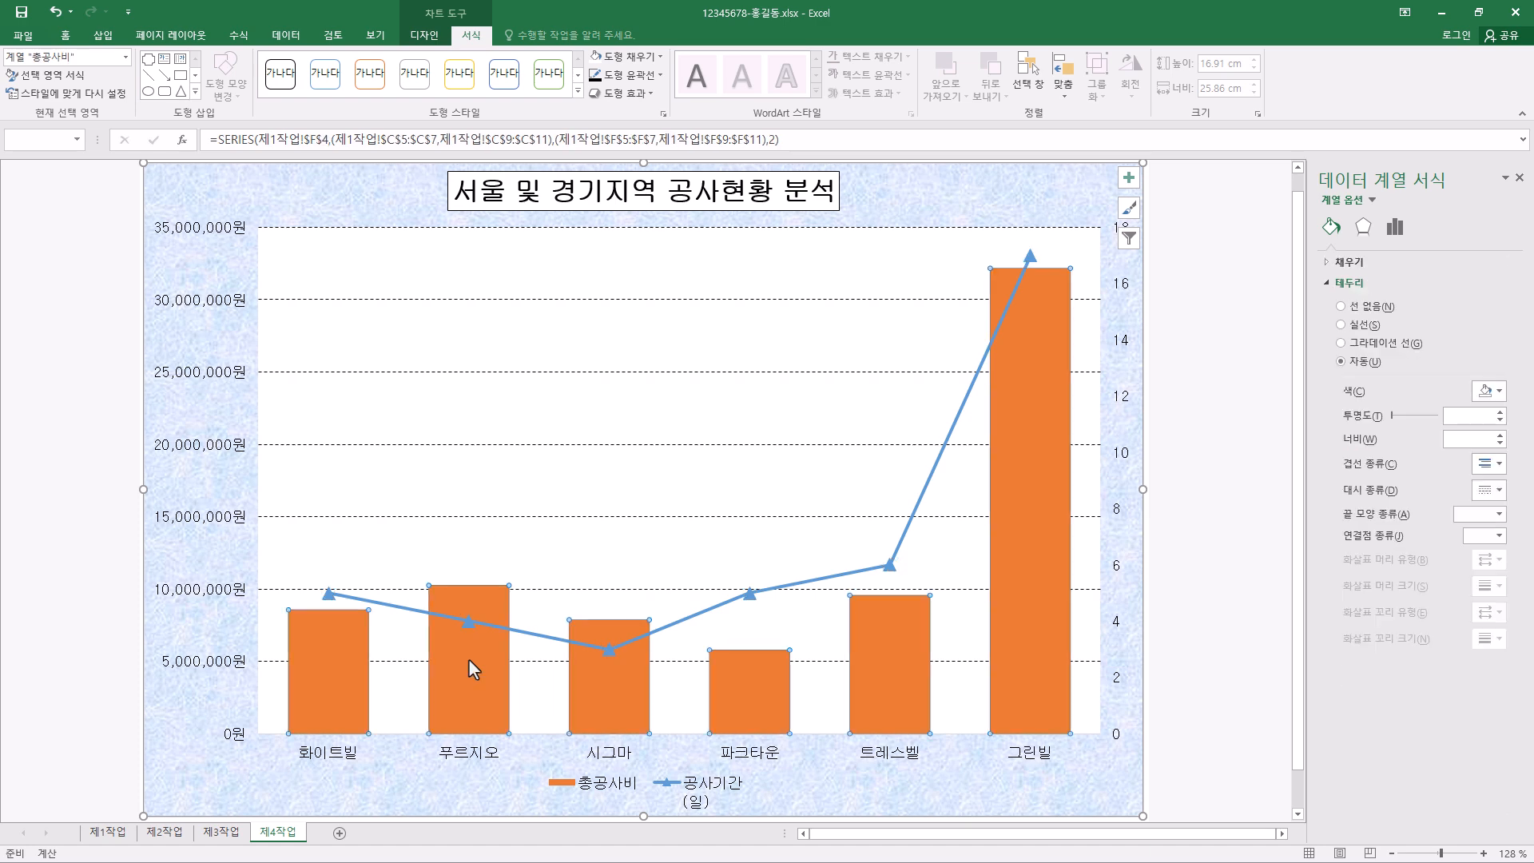
{"action": "left_click", "coordinate": [473, 657]}
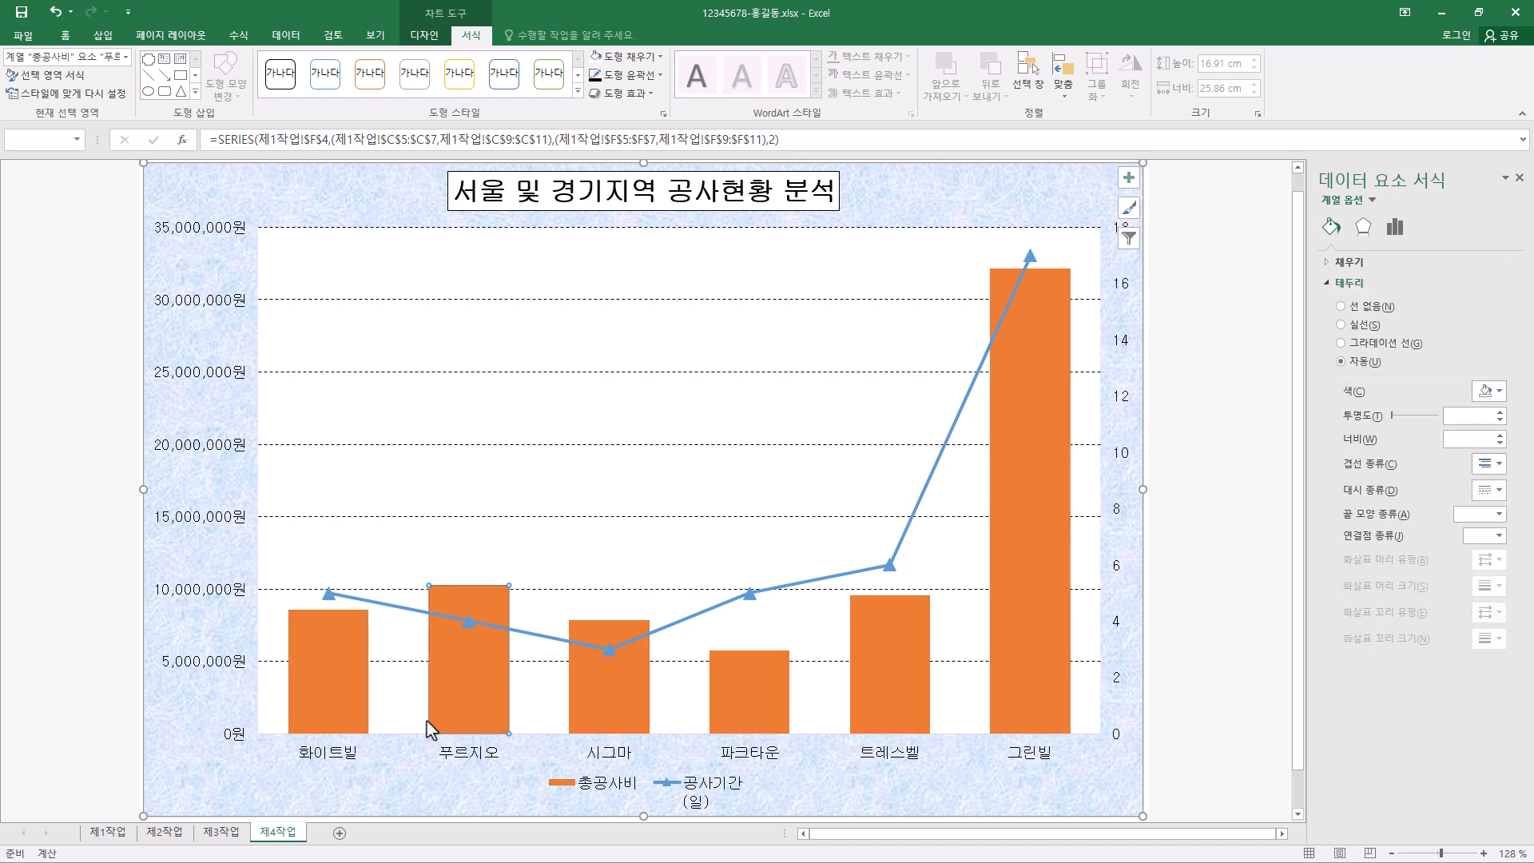
{"action": "right_click", "coordinate": [468, 672]}
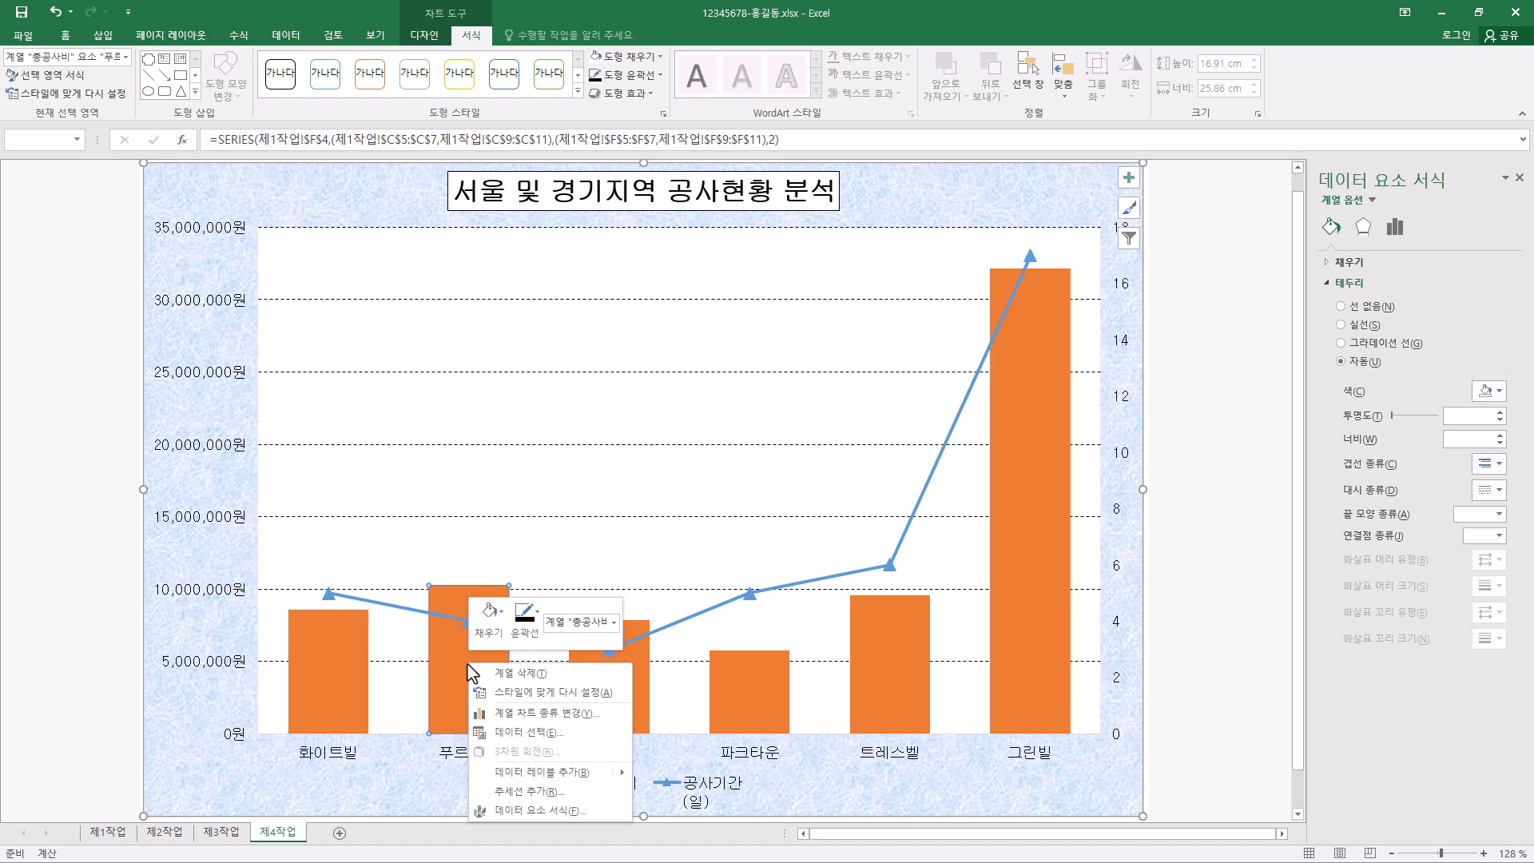
{"action": "mouse_move", "coordinate": [539, 773]}
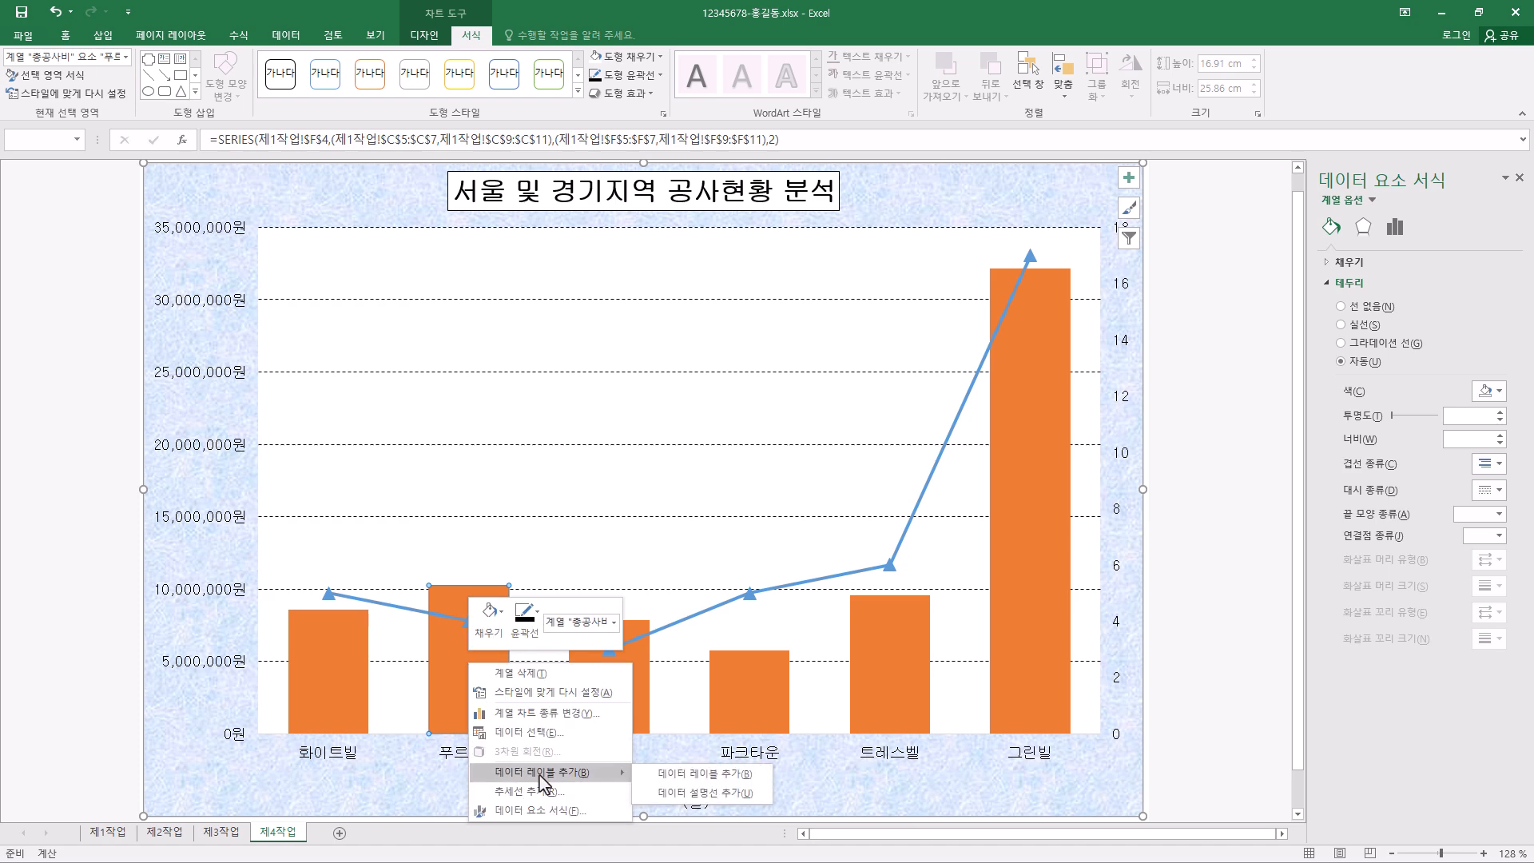
{"action": "left_click", "coordinate": [729, 776]}
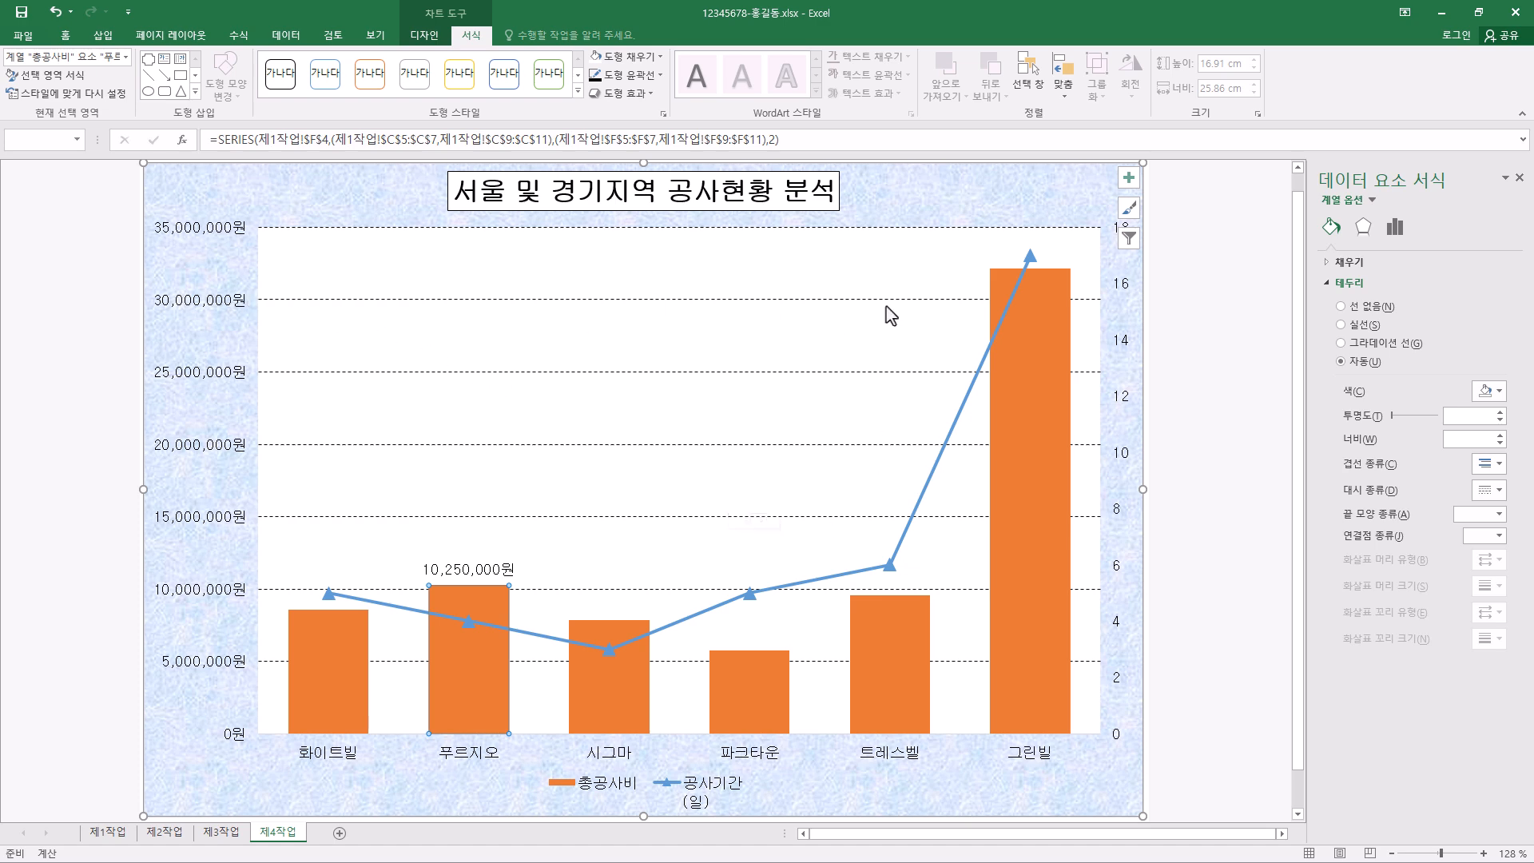
- Give the primary vertical axis a black outline and check its line and axis settings
{"action": "left_click", "coordinate": [229, 313]}
{"action": "left_click", "coordinate": [631, 74]}
{"action": "left_click", "coordinate": [326, 200]}
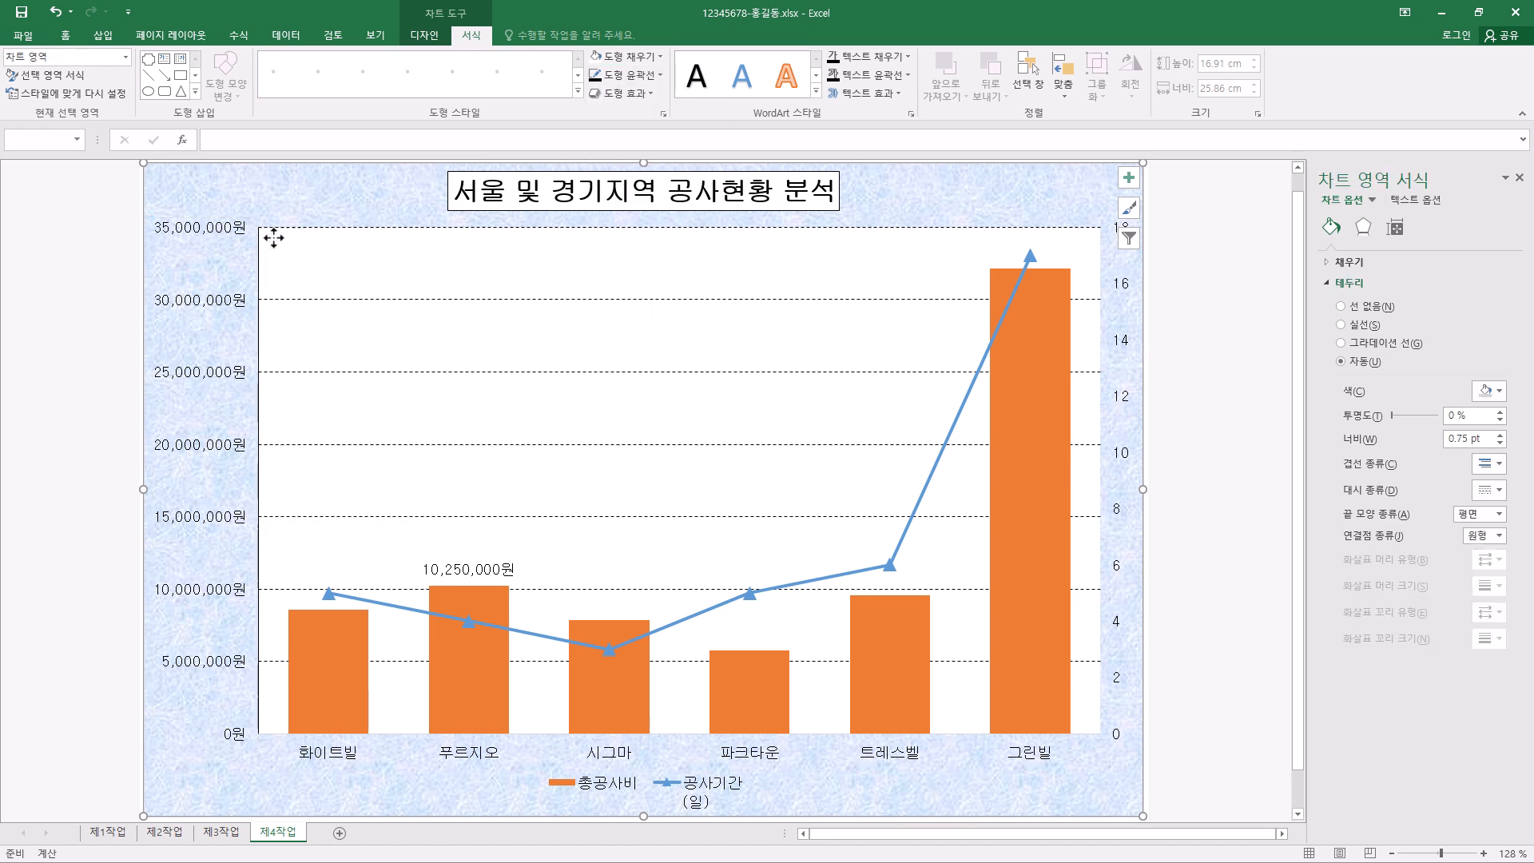
{"action": "left_click", "coordinate": [213, 454]}
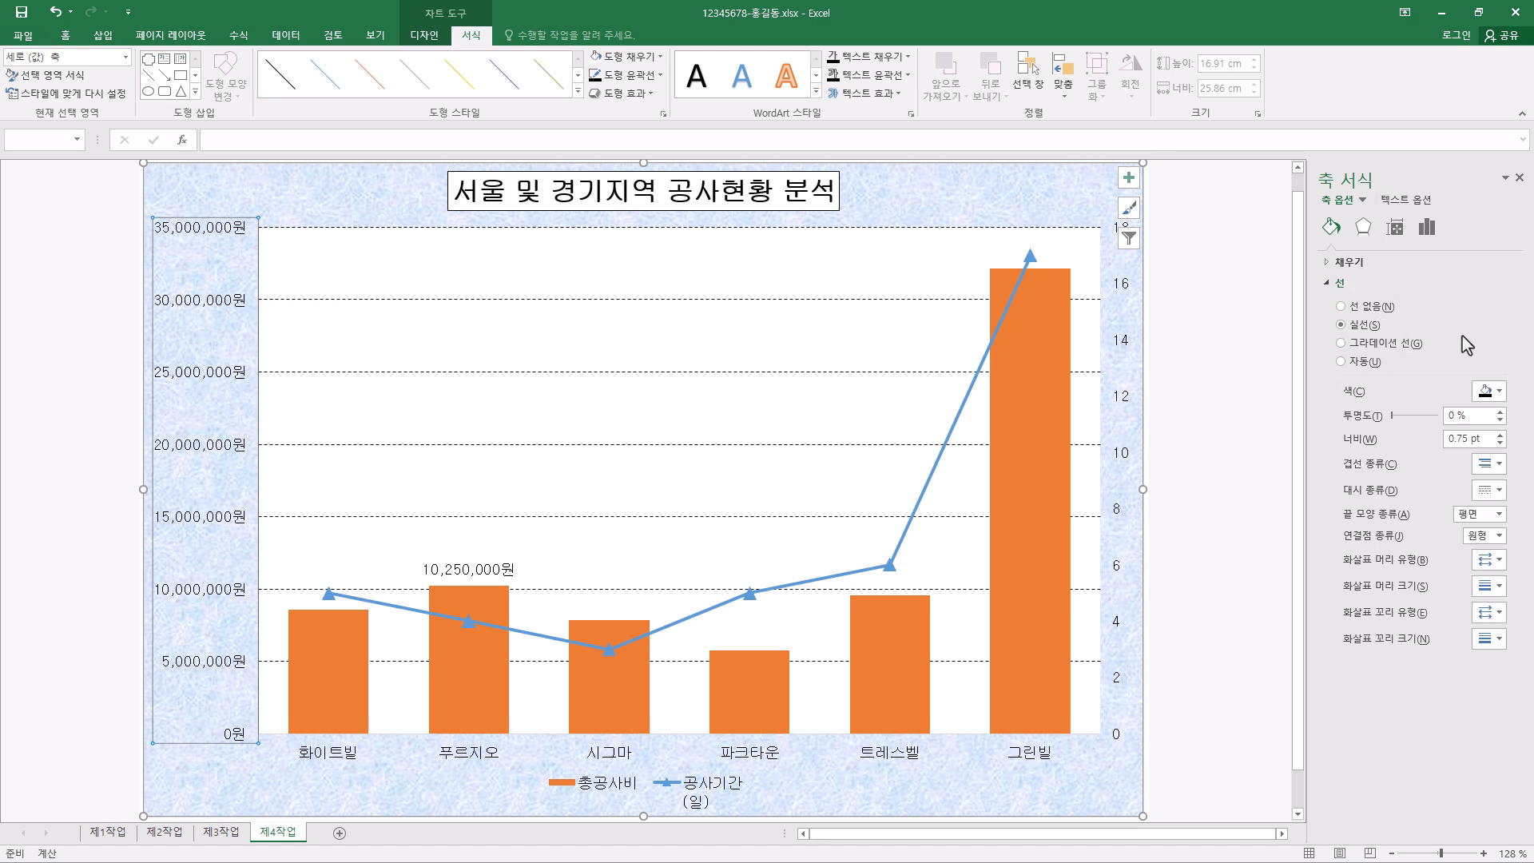
{"action": "left_click", "coordinate": [1413, 230]}
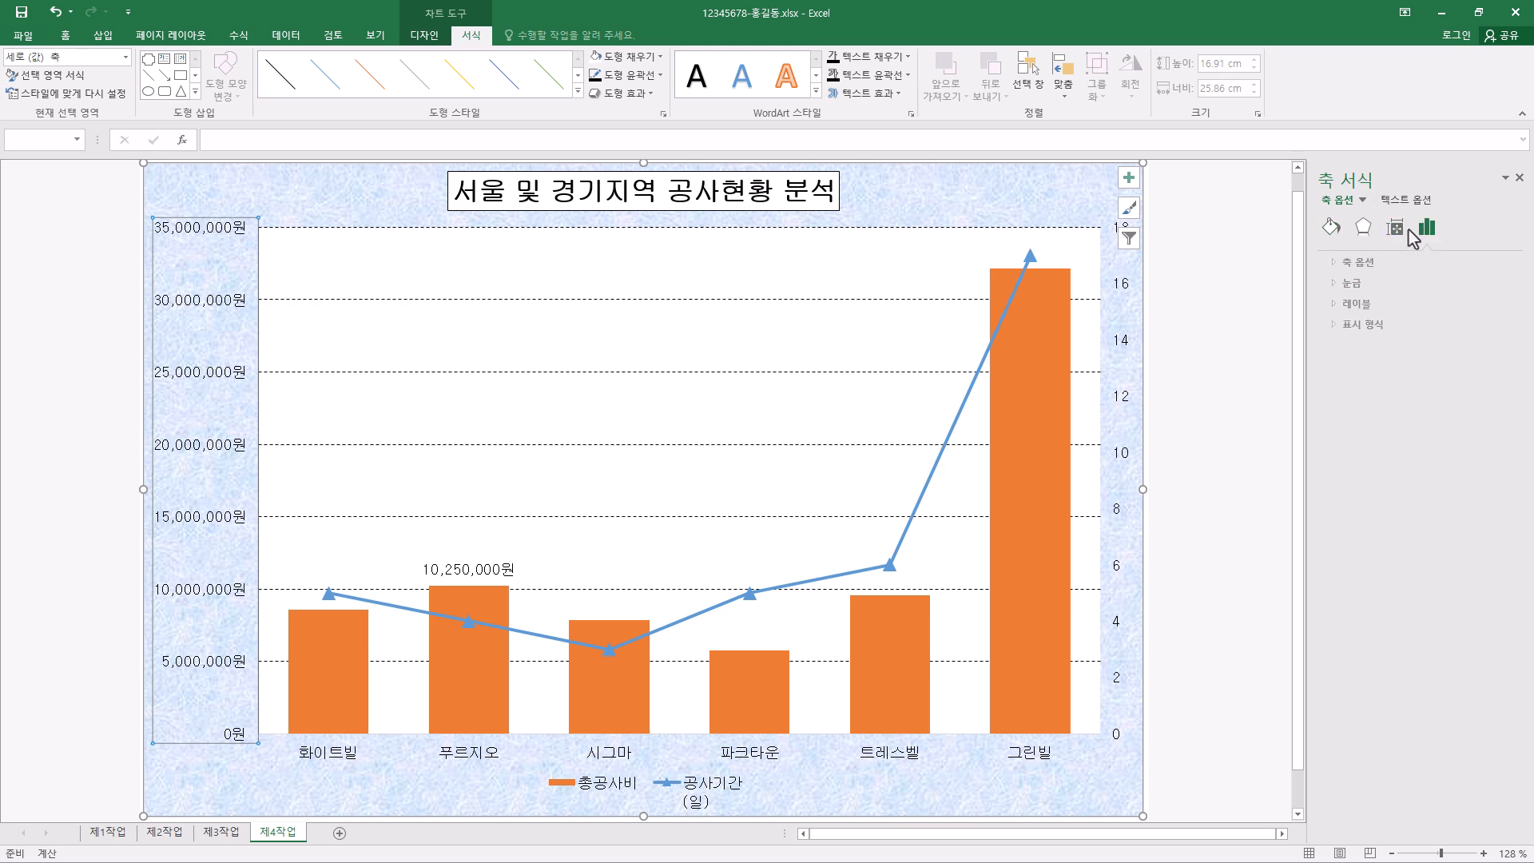
{"action": "left_click", "coordinate": [1332, 229]}
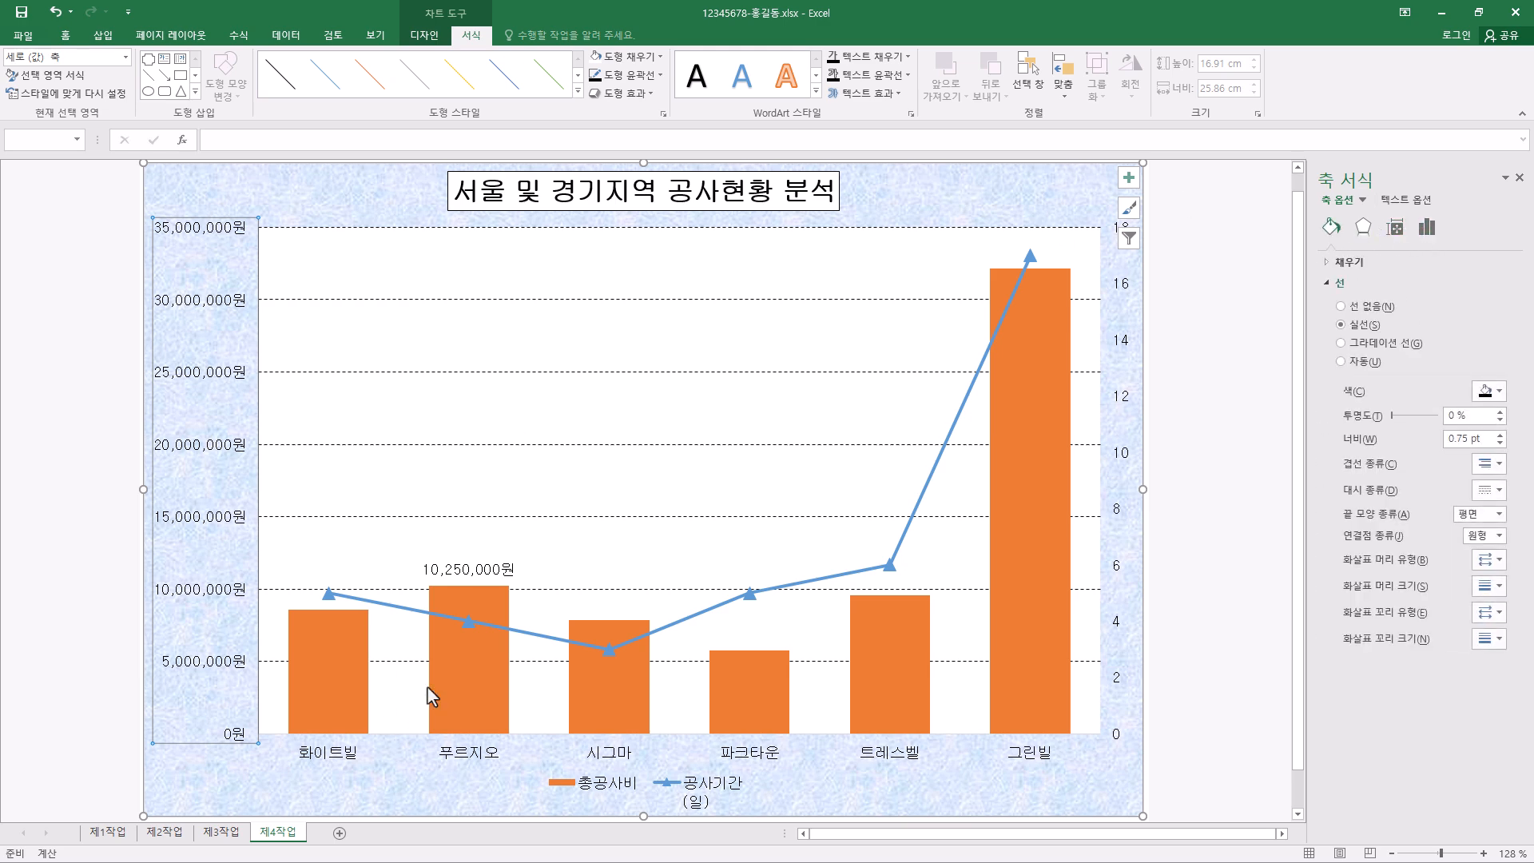
{"action": "left_click", "coordinate": [55, 439]}
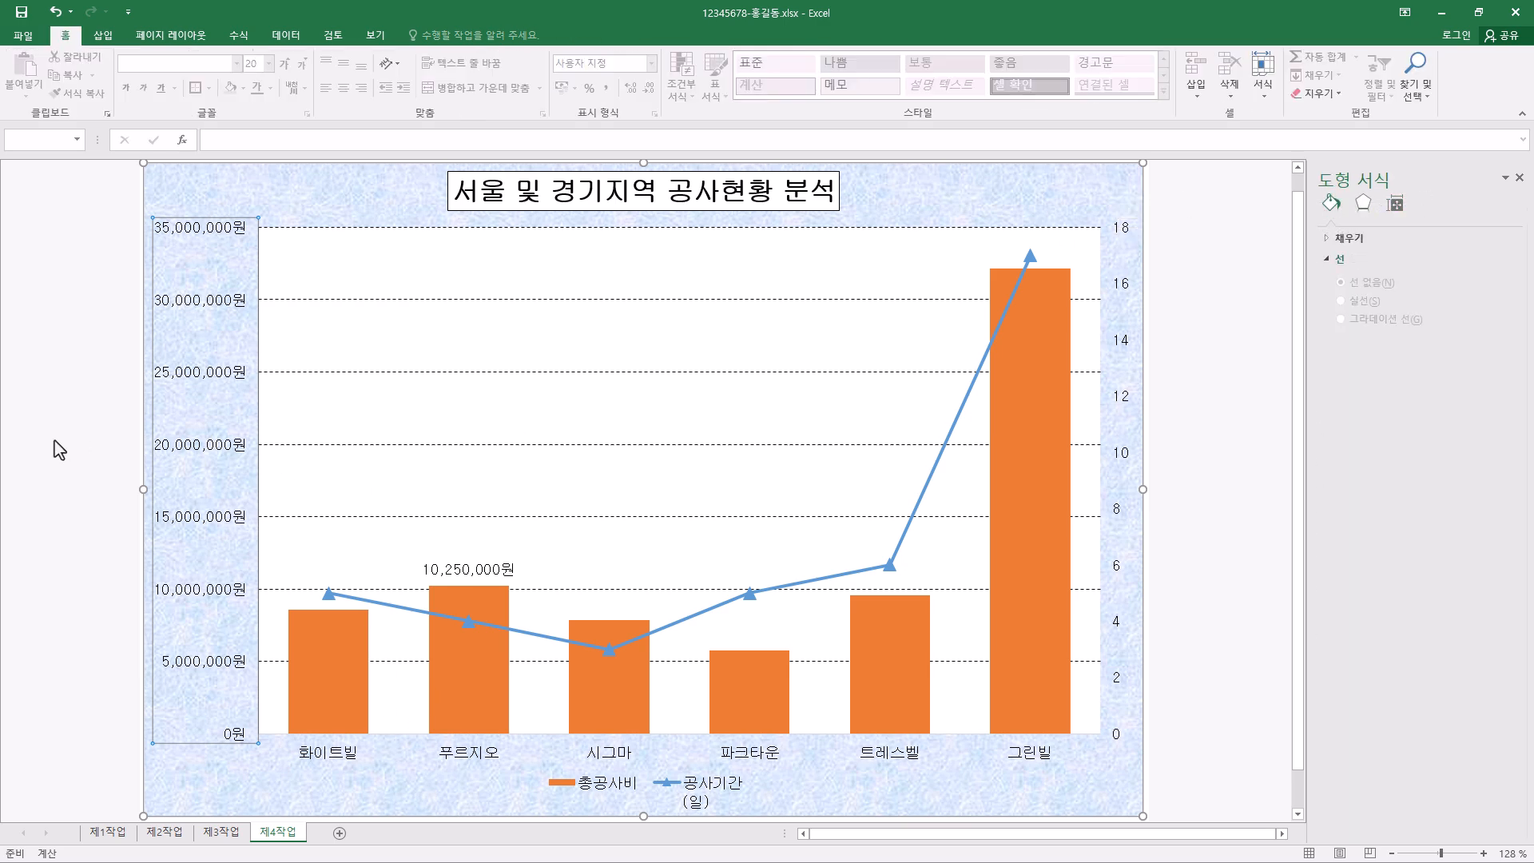
{"action": "left_click", "coordinate": [215, 462]}
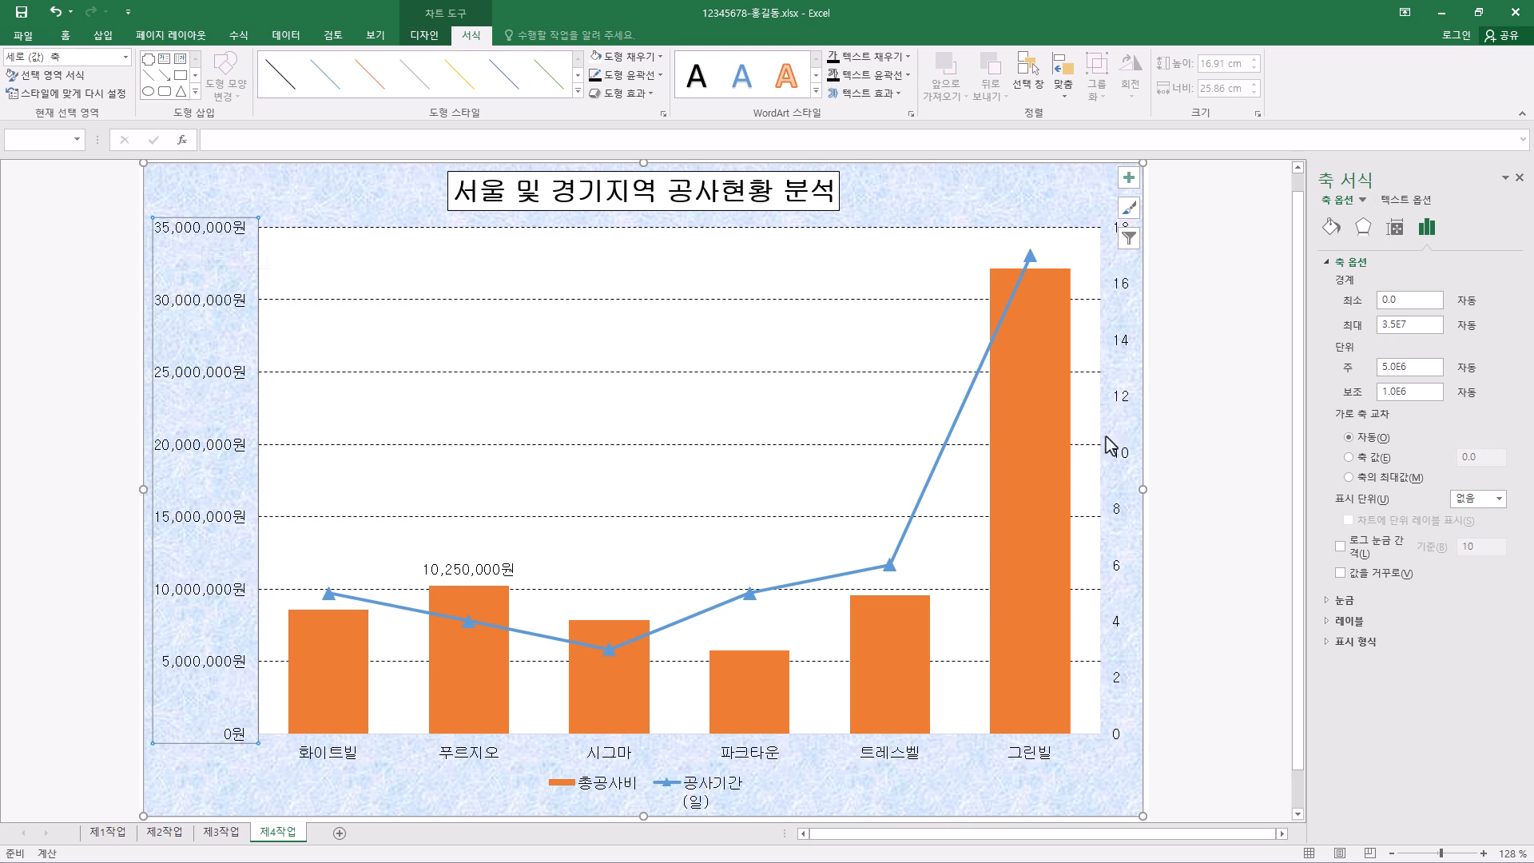
- Outline the secondary vertical axis in black
{"action": "left_click", "coordinate": [1124, 403]}
{"action": "left_click", "coordinate": [658, 76]}
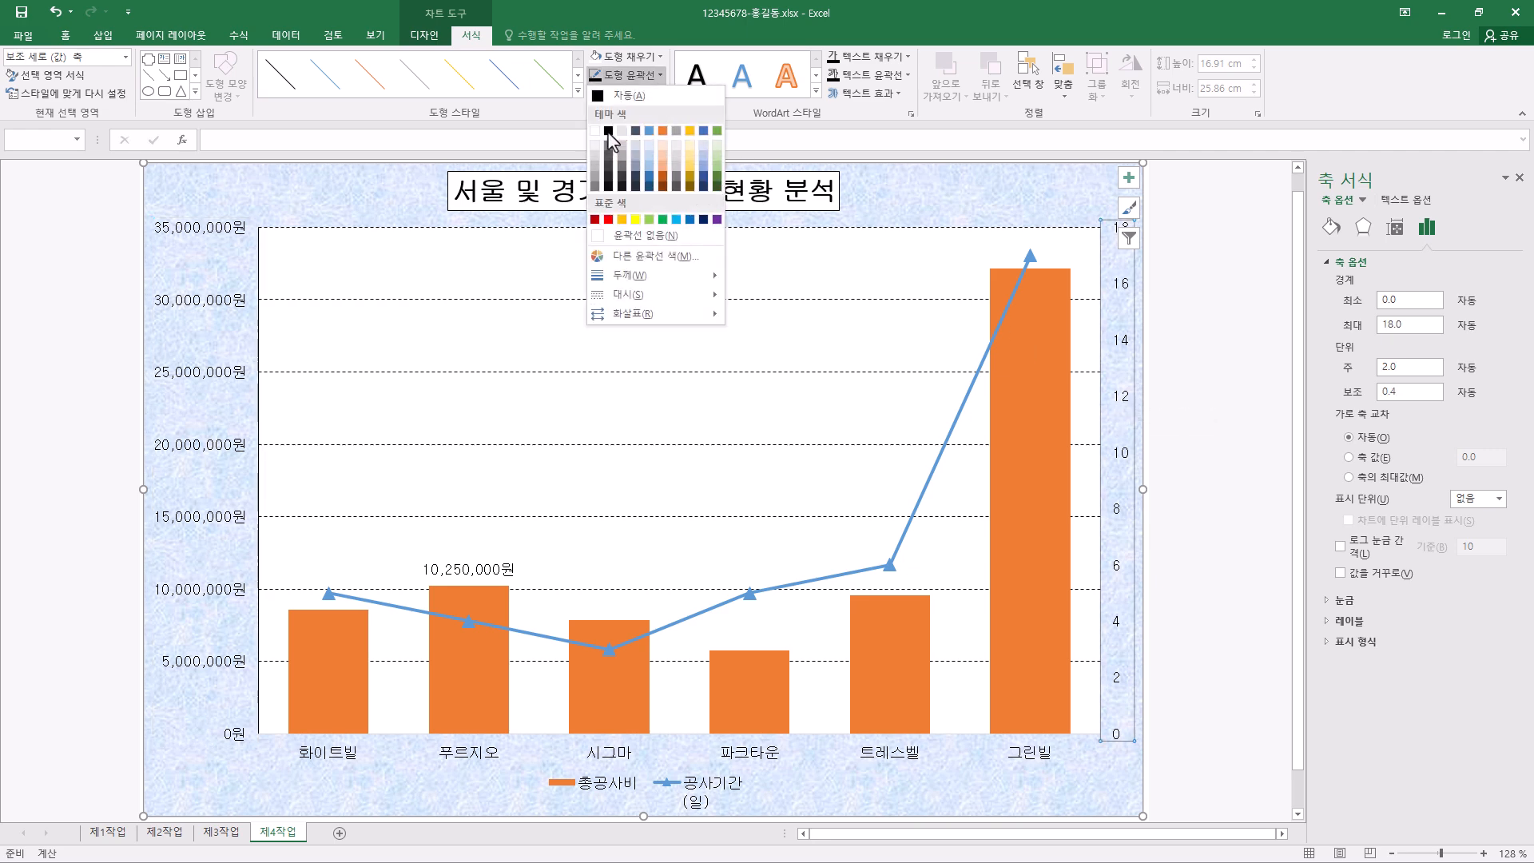
{"action": "left_click", "coordinate": [608, 132]}
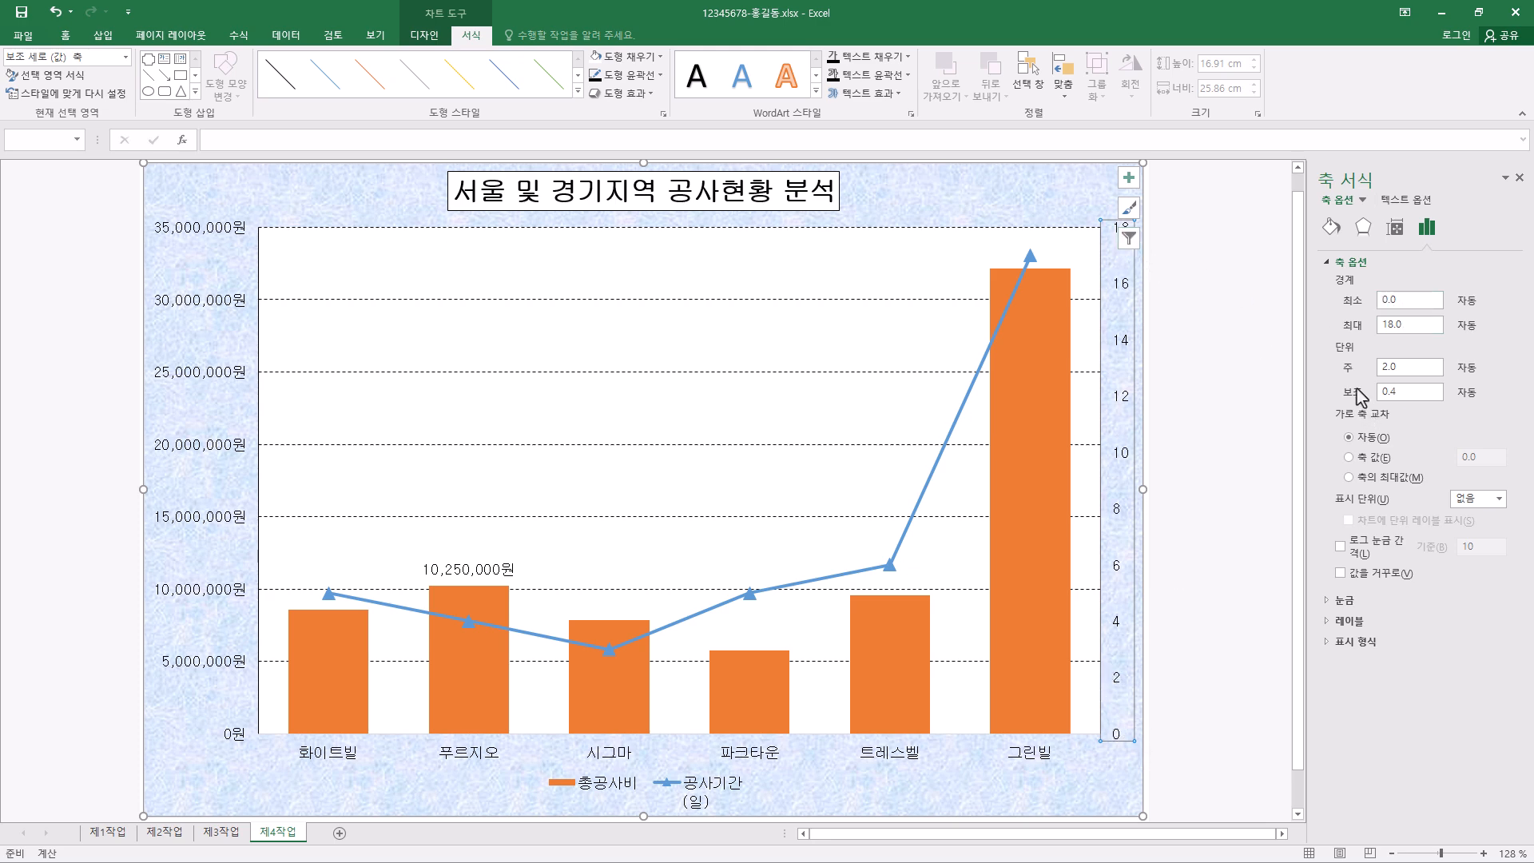
- Set the secondary vertical axis maximum to 20 and its major unit to 5
{"action": "double_click", "coordinate": [1410, 328]}
{"action": "type", "text": "20"}
{"action": "key", "text": "Return"}
{"action": "double_click", "coordinate": [1394, 367]}
{"action": "type", "text": "5"}
{"action": "key", "text": "Return"}
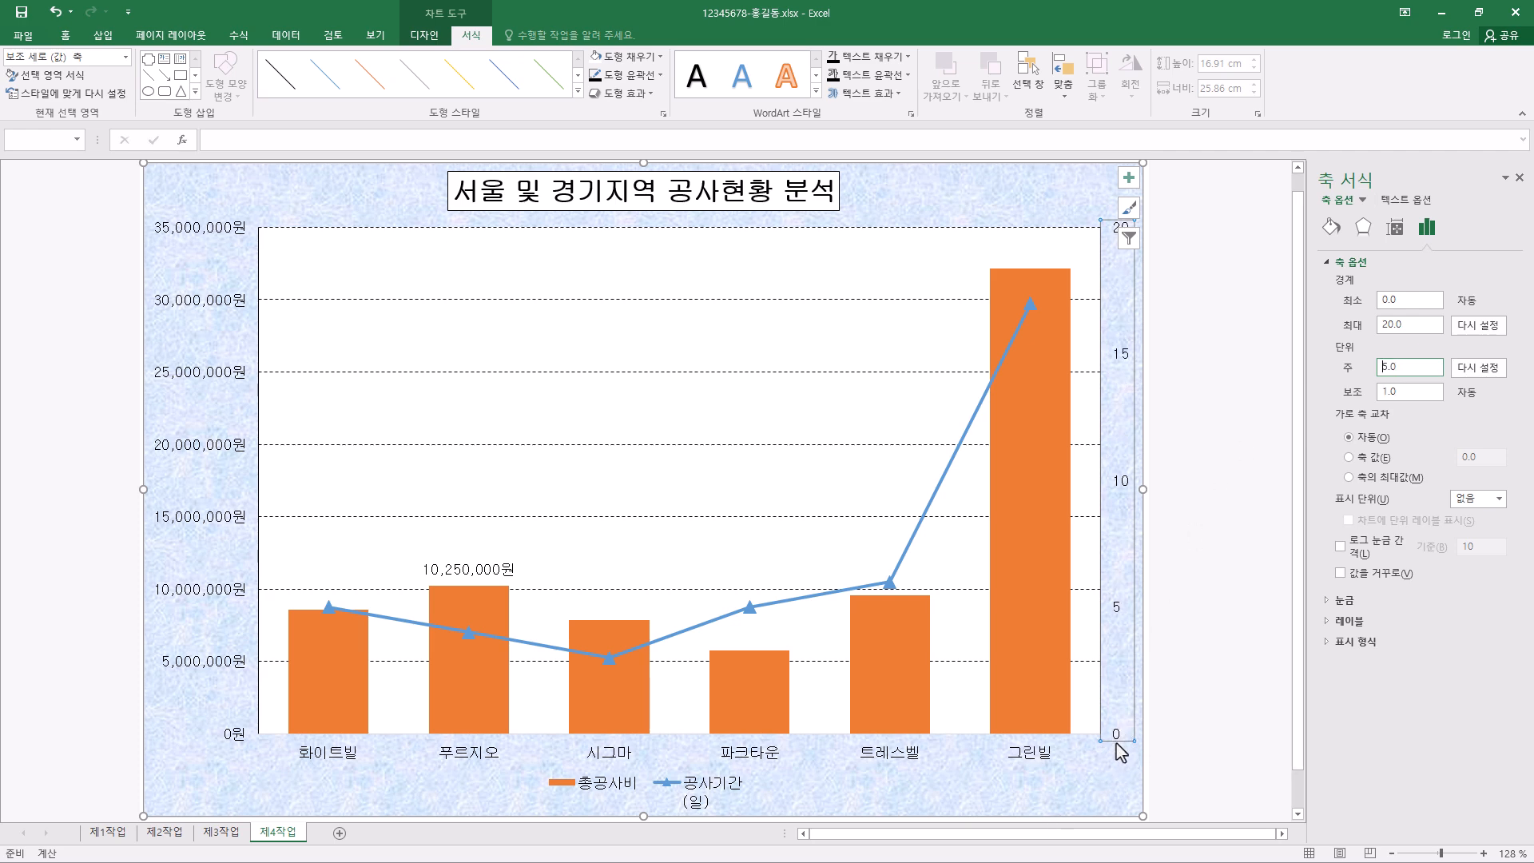
- Apply the 회계 number format with no currency symbol (없음) to the secondary vertical axis
{"action": "left_click", "coordinate": [1329, 644]}
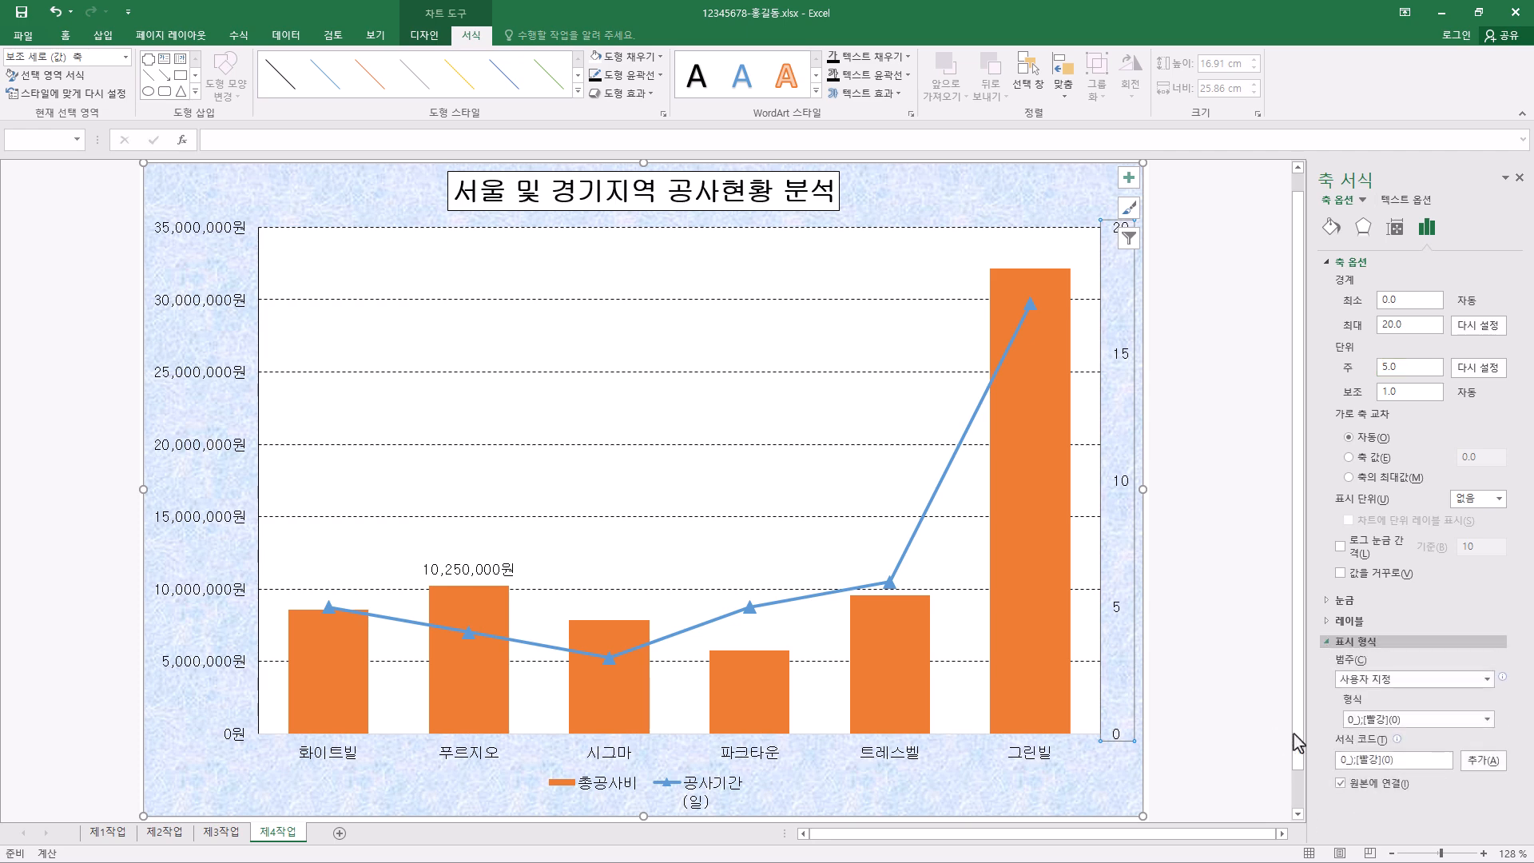
{"action": "left_click", "coordinate": [1436, 689]}
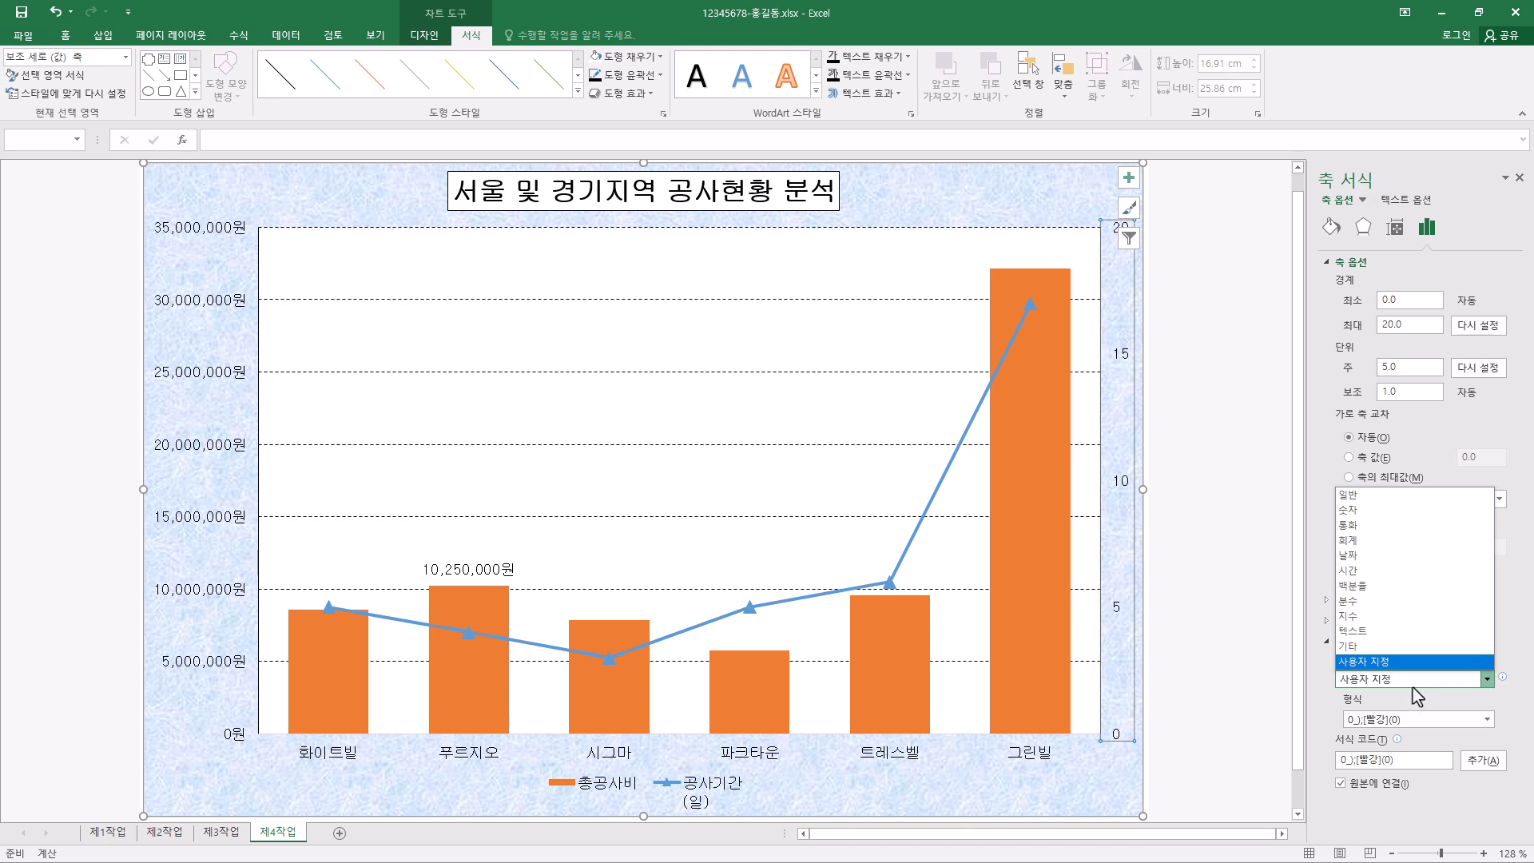
{"action": "left_click", "coordinate": [1379, 548]}
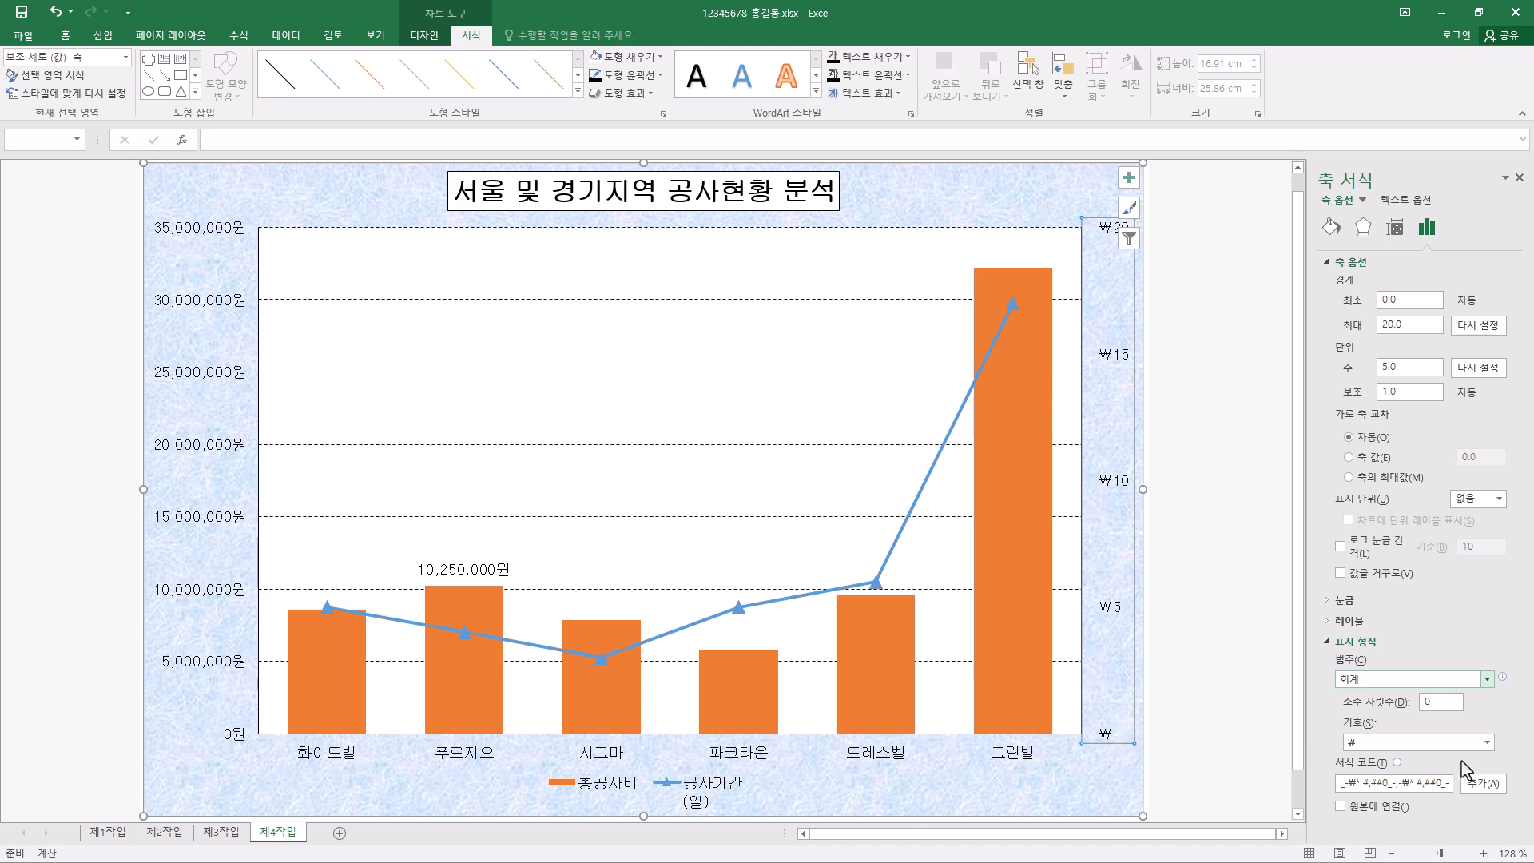
{"action": "left_click", "coordinate": [1429, 743]}
{"action": "left_click", "coordinate": [1345, 224]}
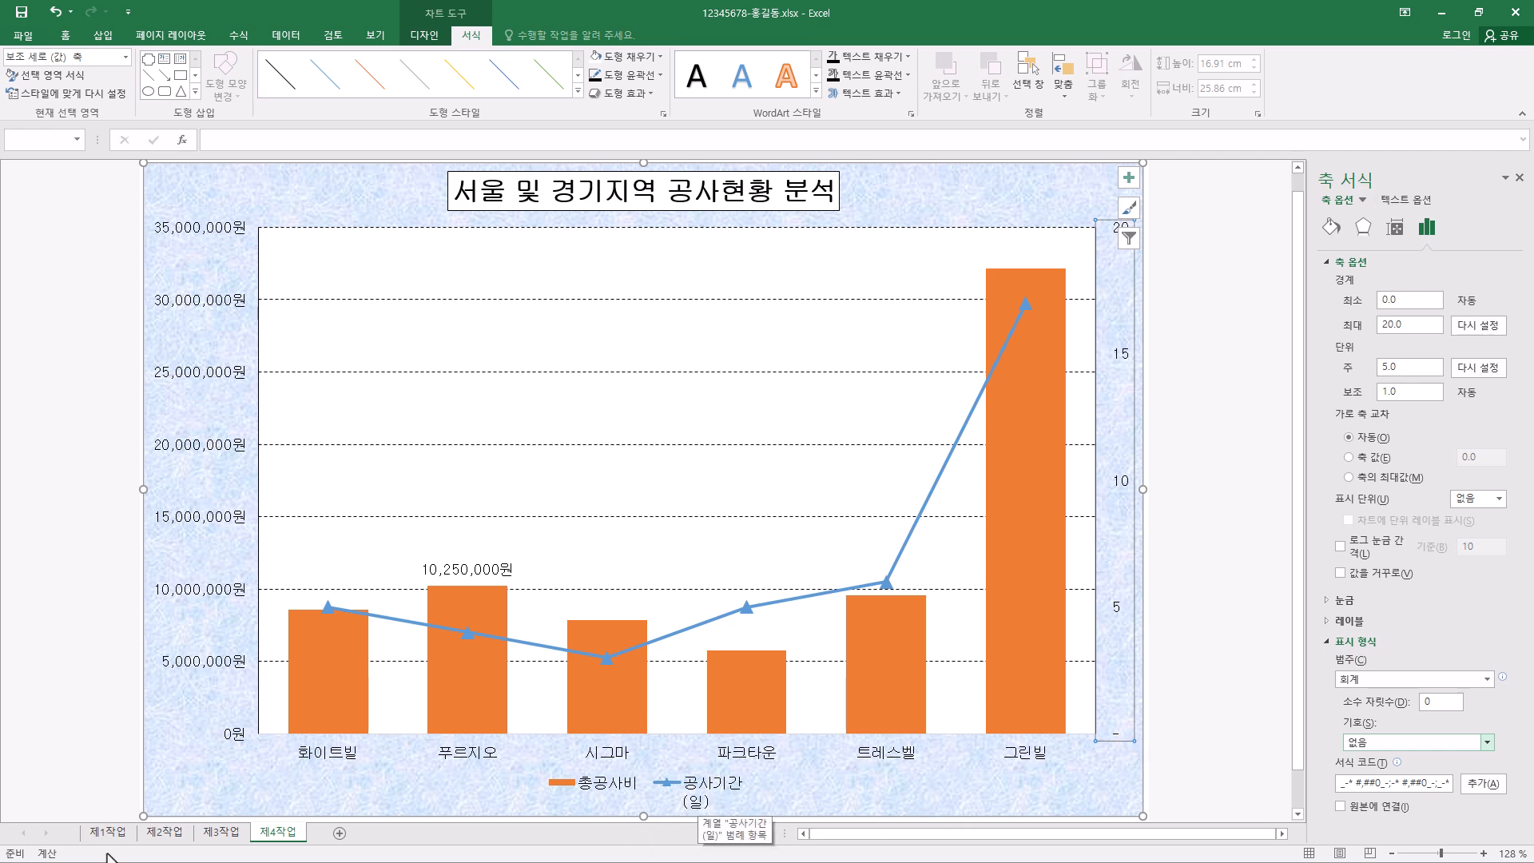
- Change the name of the 공사기간 series to the single-line text "공사기간(일)" in the chart's data source
{"action": "right_click", "coordinate": [714, 786]}
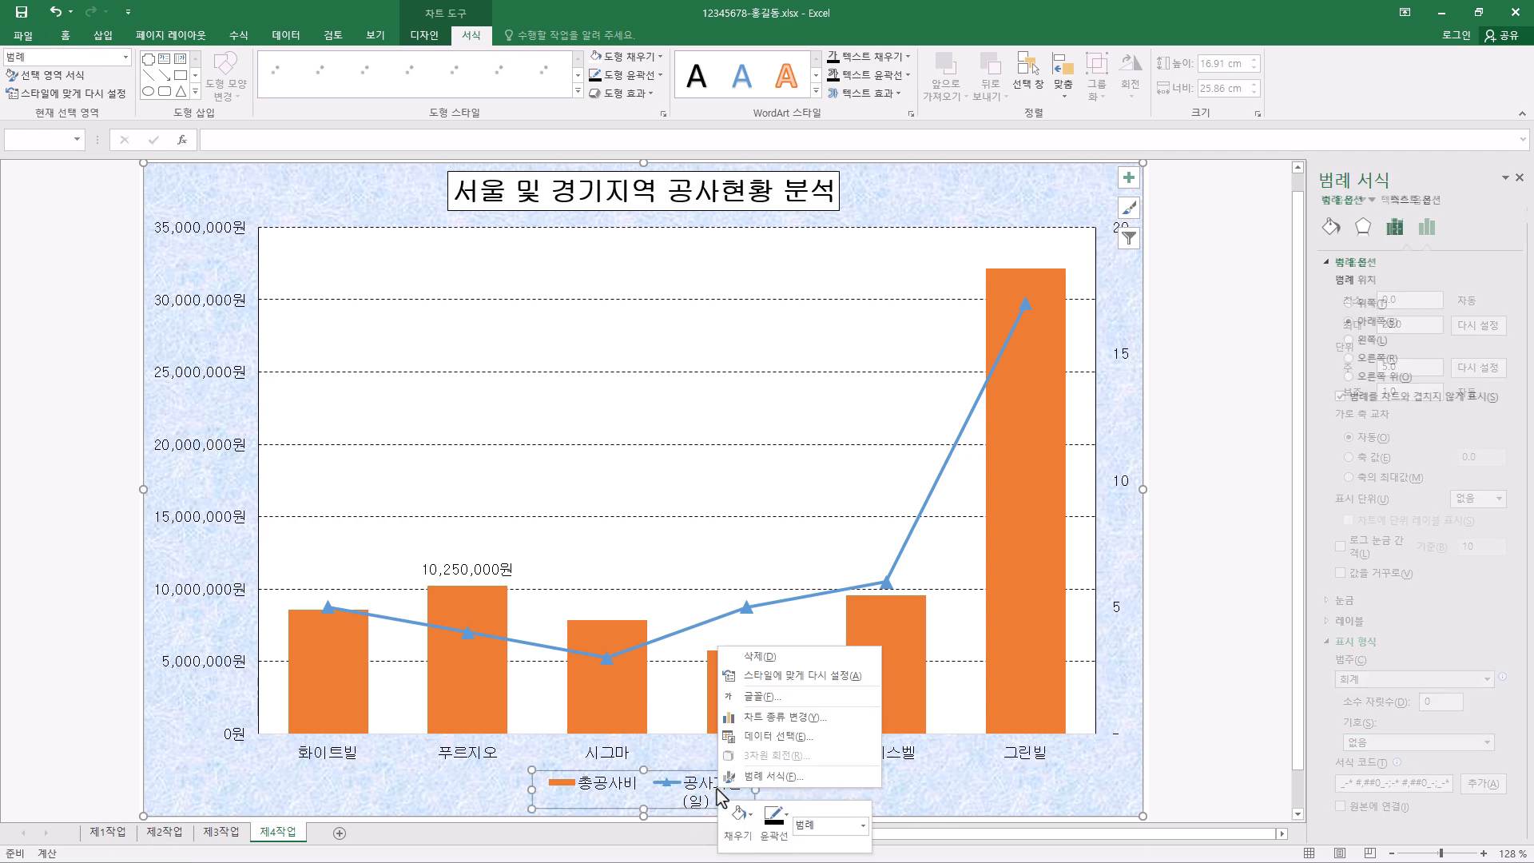
{"action": "left_click", "coordinate": [819, 743]}
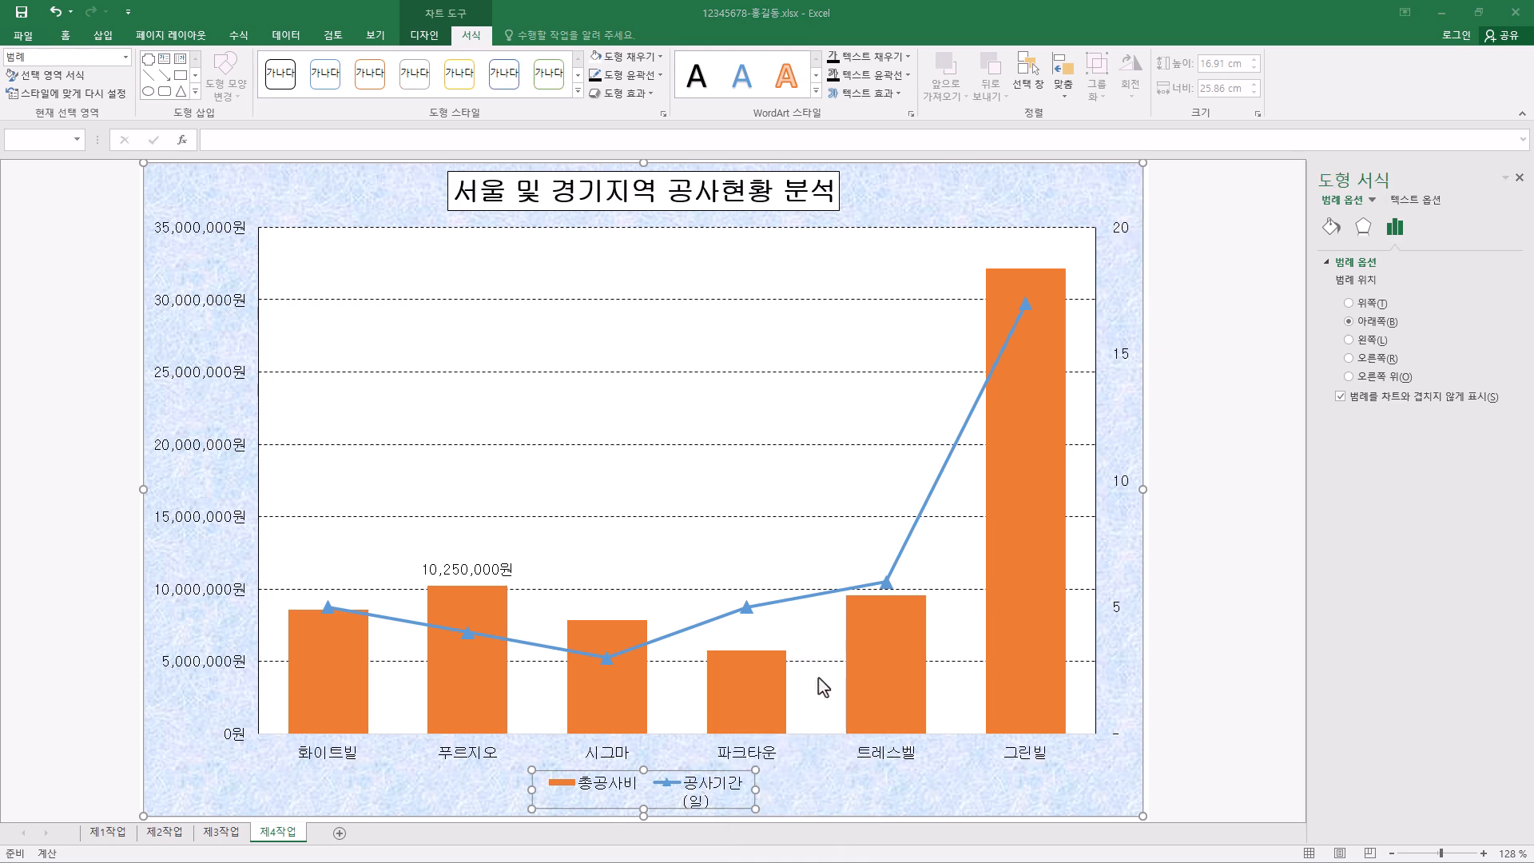
{"action": "left_click", "coordinate": [762, 345]}
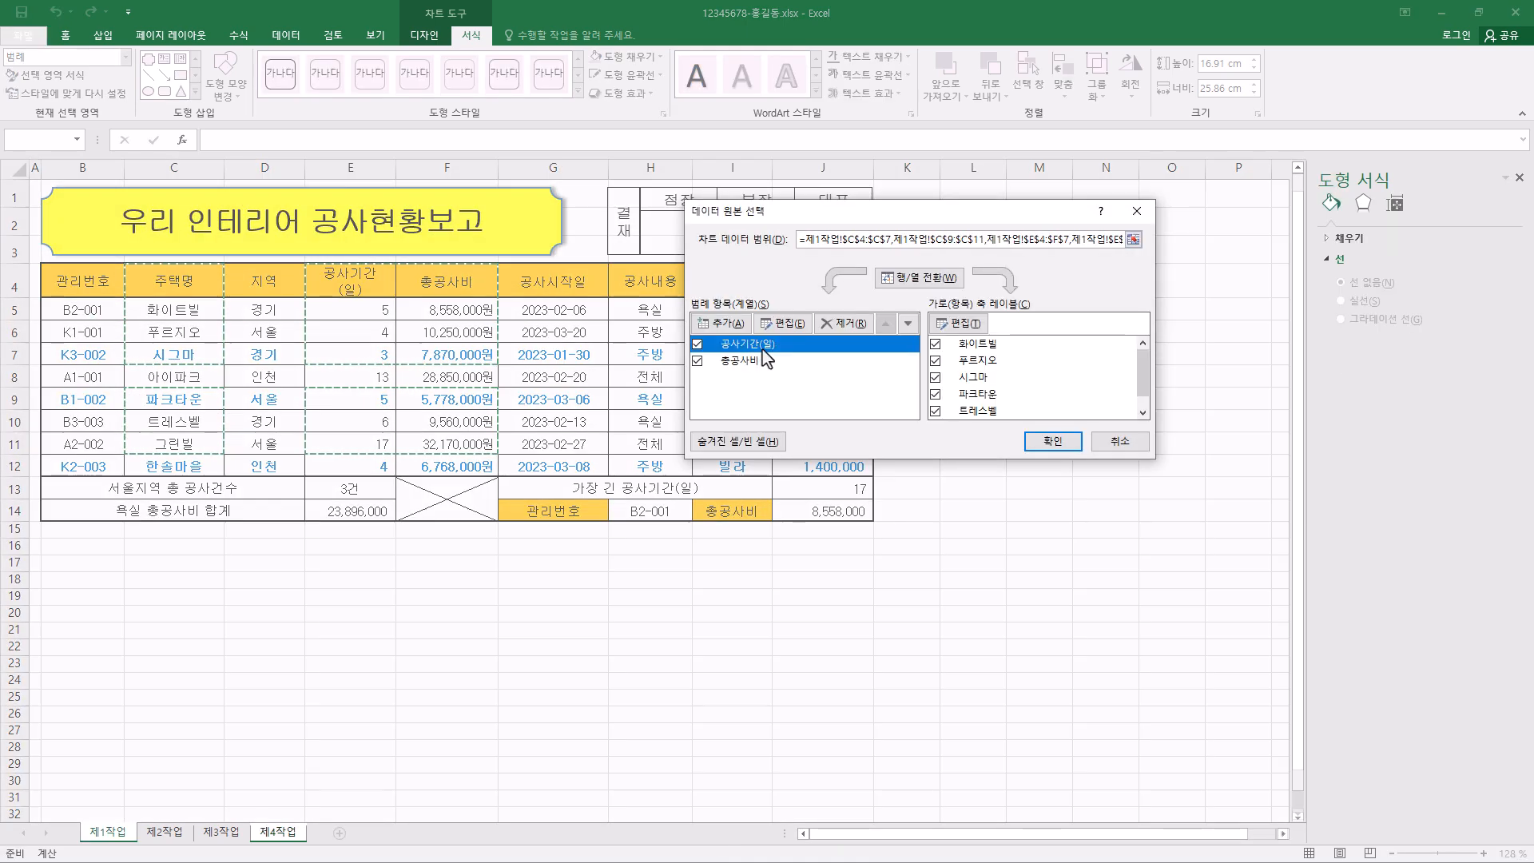
{"action": "left_click", "coordinate": [797, 327]}
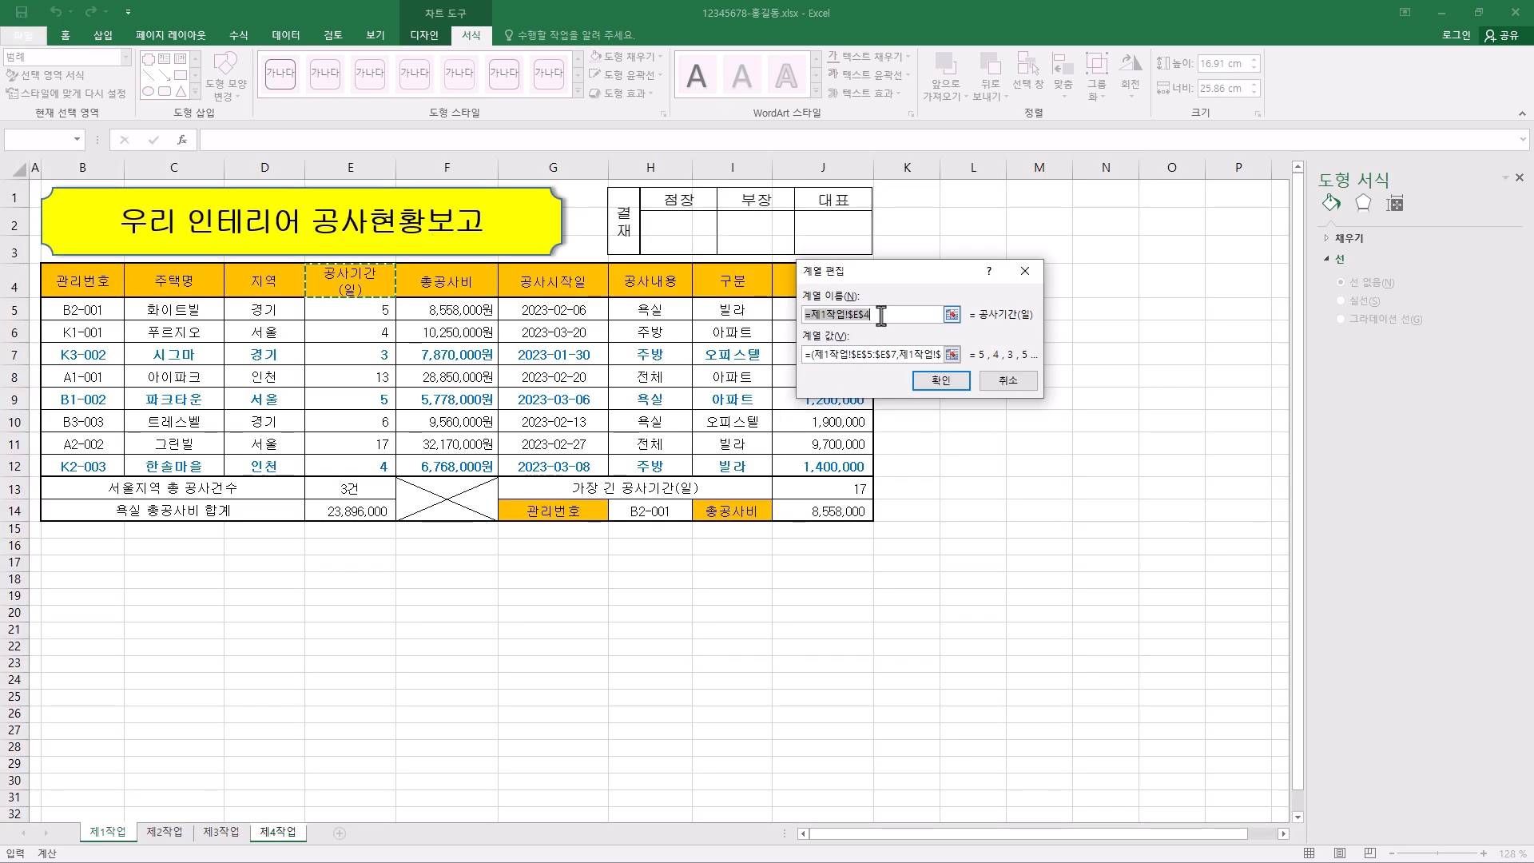
{"action": "type", "text": "공사기간(ㅇ"}
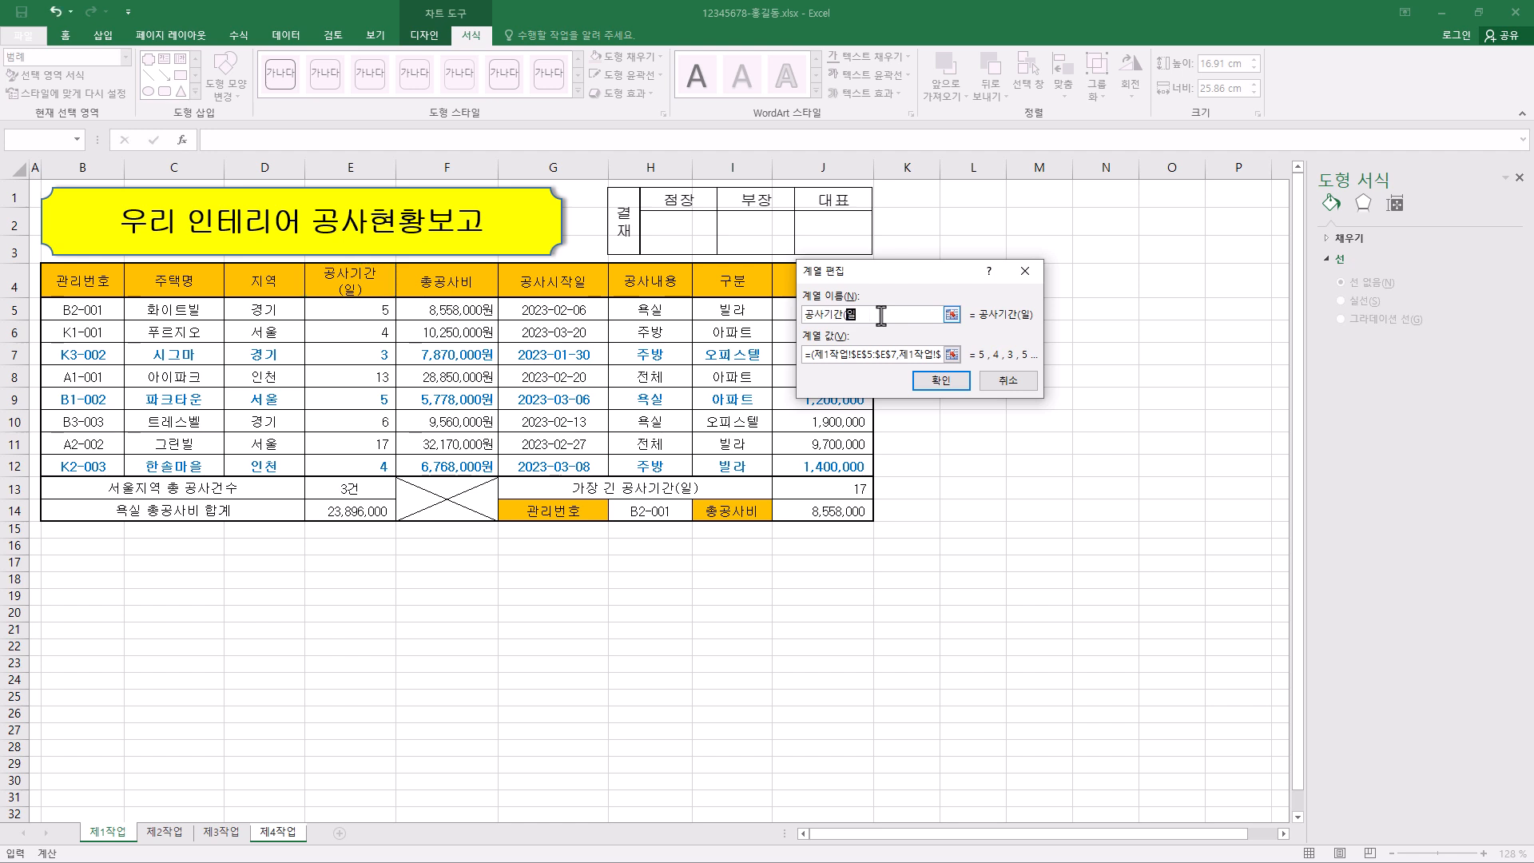
{"action": "left_click", "coordinate": [947, 383]}
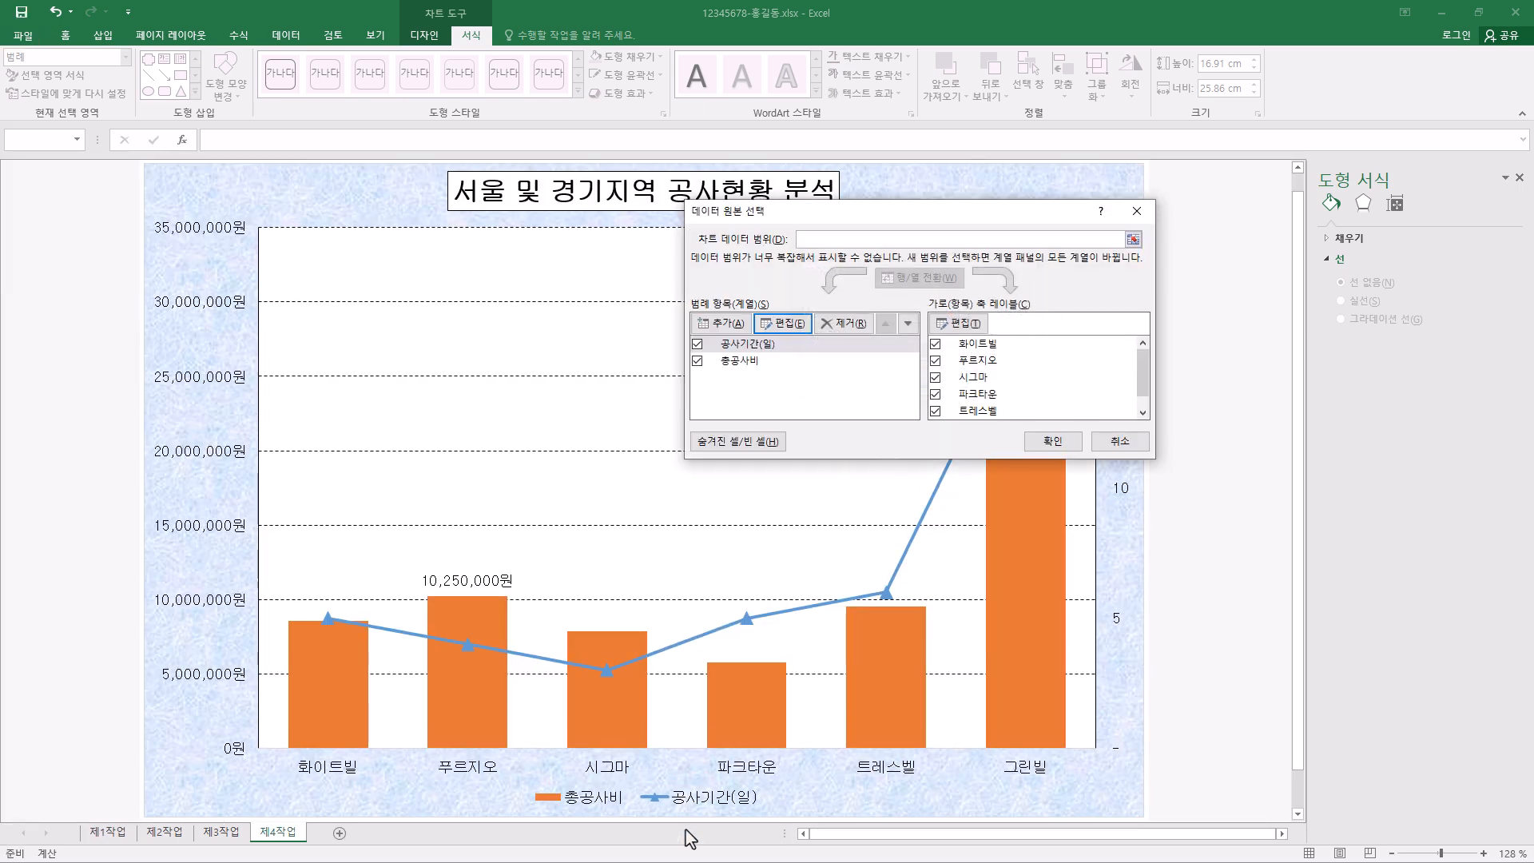
{"action": "left_click", "coordinate": [1054, 442]}
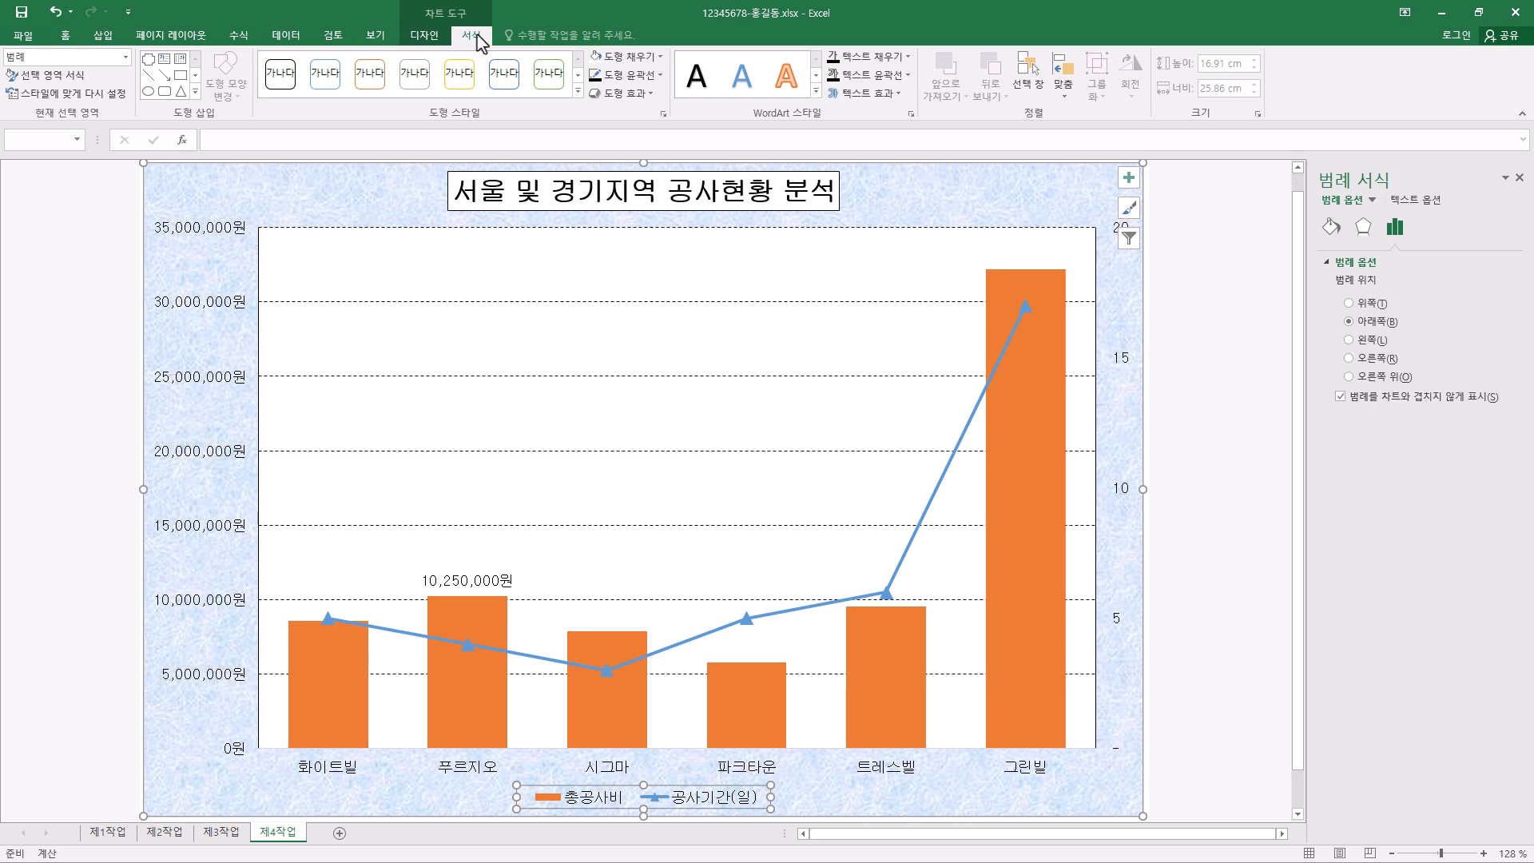
- Insert a rounded rectangular callout (모서리가 둥근 사각형 설명선) about 2.19 by 3.72 cm above the 푸르지오 column, its tail pointing at the data label
{"action": "left_click", "coordinate": [195, 91]}
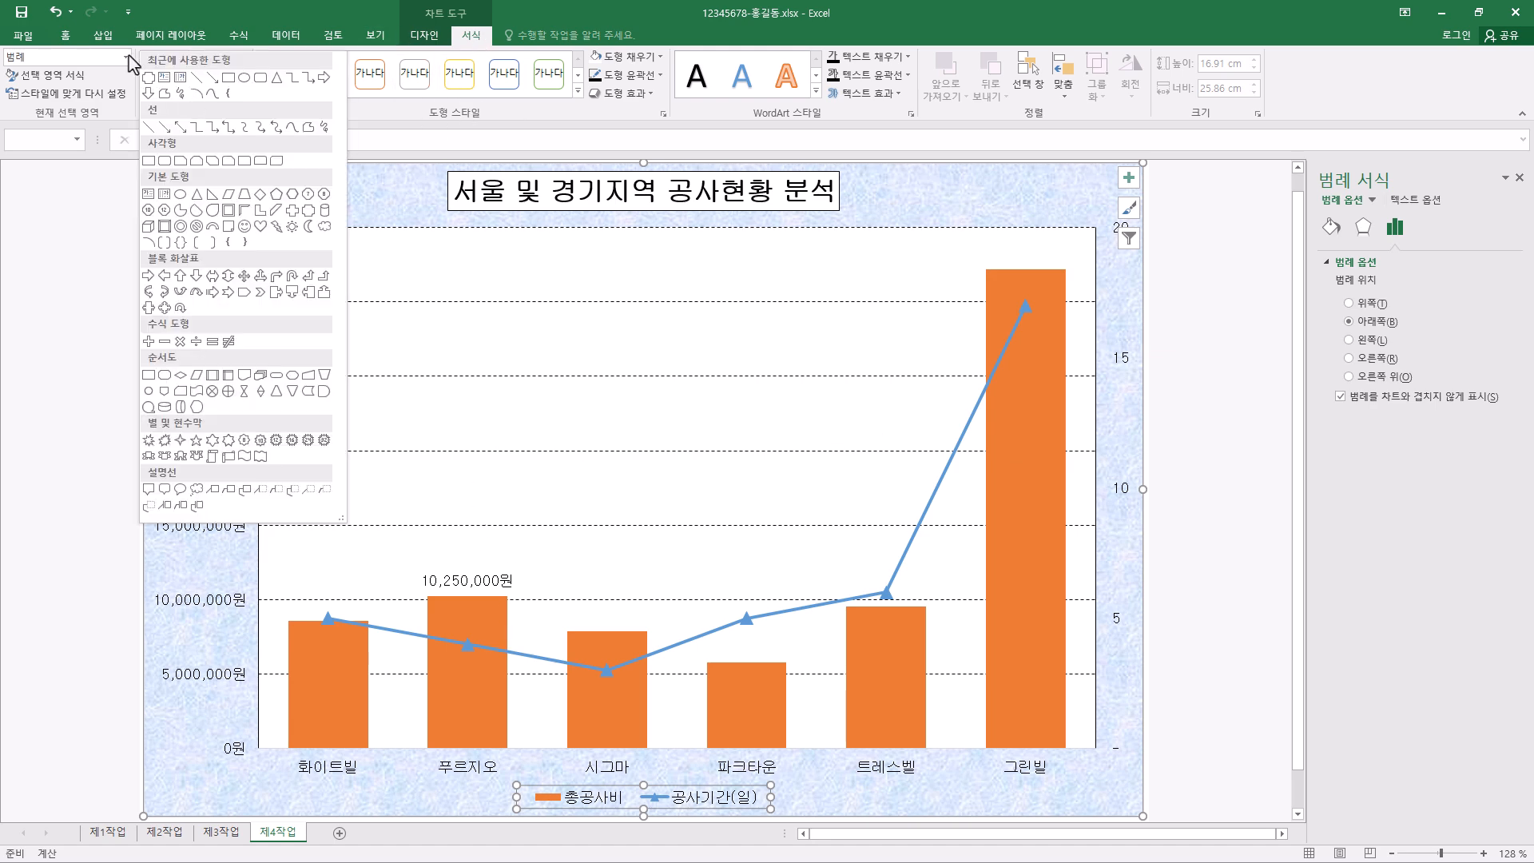
{"action": "left_click", "coordinate": [103, 35]}
{"action": "left_click", "coordinate": [216, 76]}
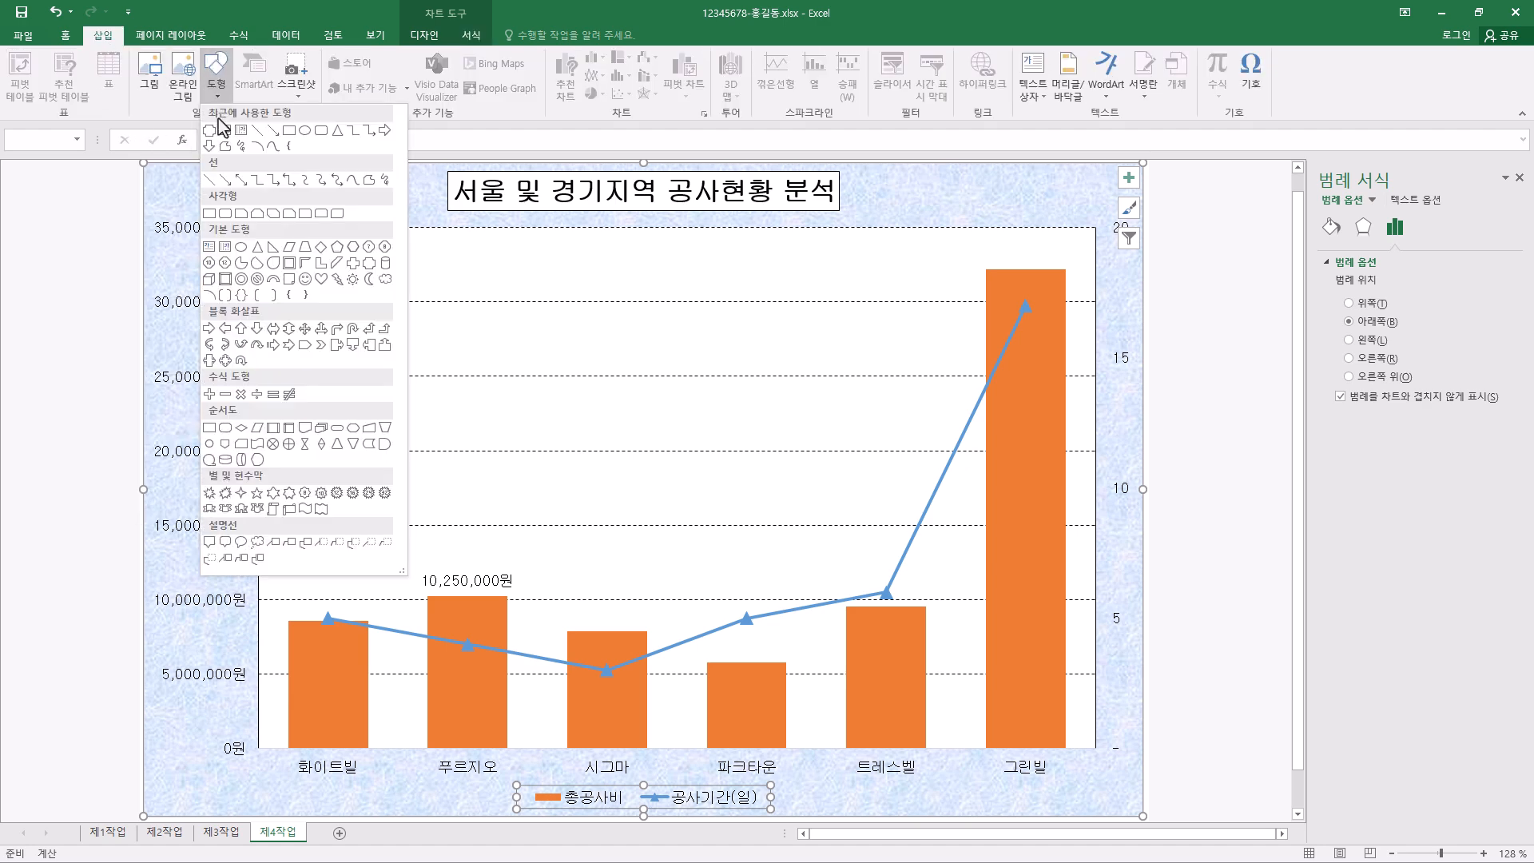
{"action": "left_click", "coordinate": [229, 544]}
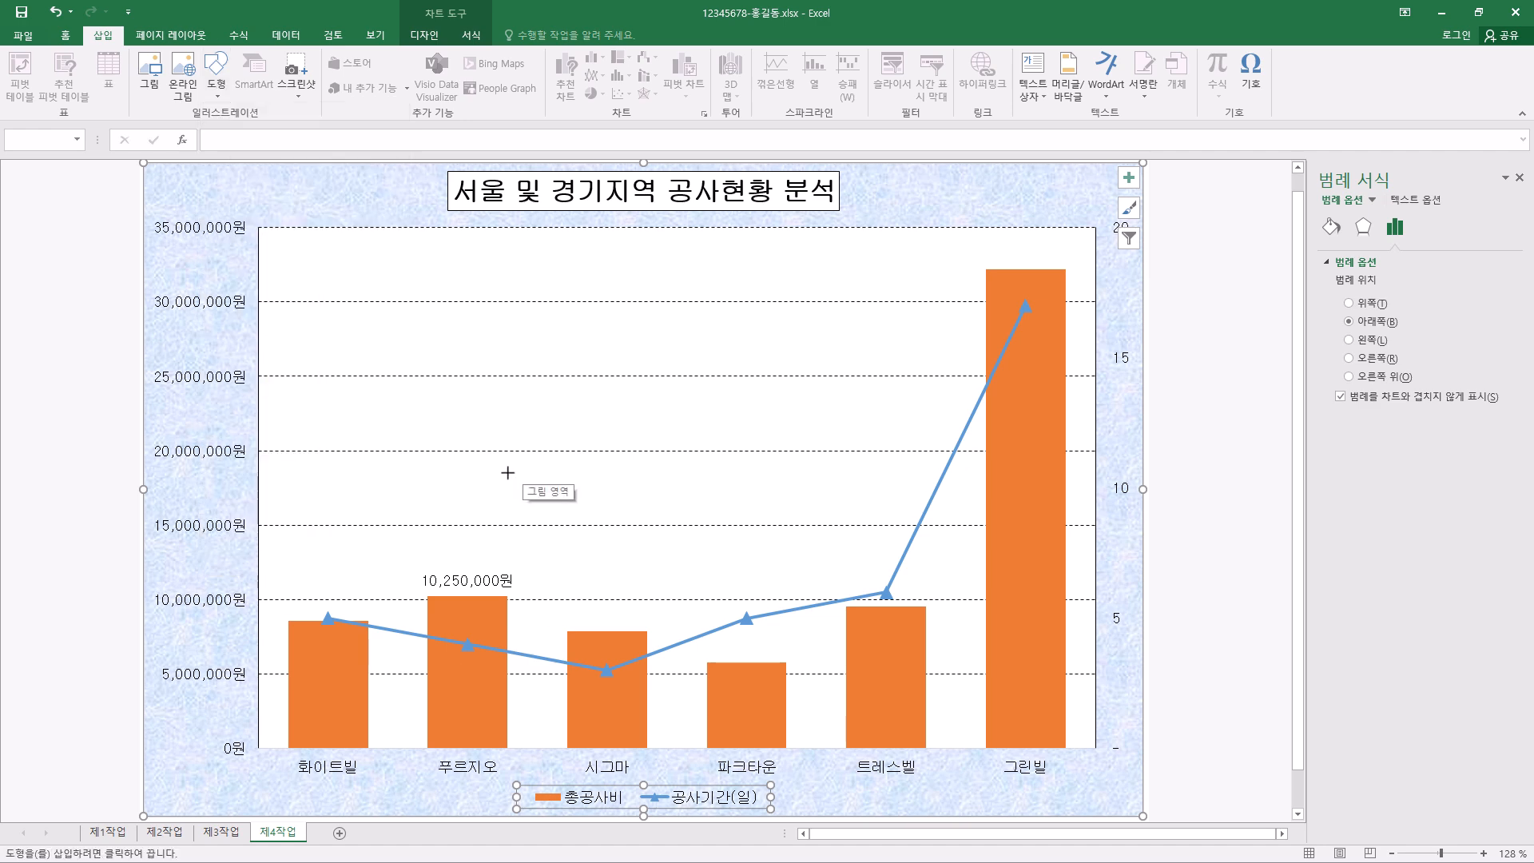
{"action": "left_click_drag", "start_coordinate": [496, 430], "coordinate": [631, 514]}
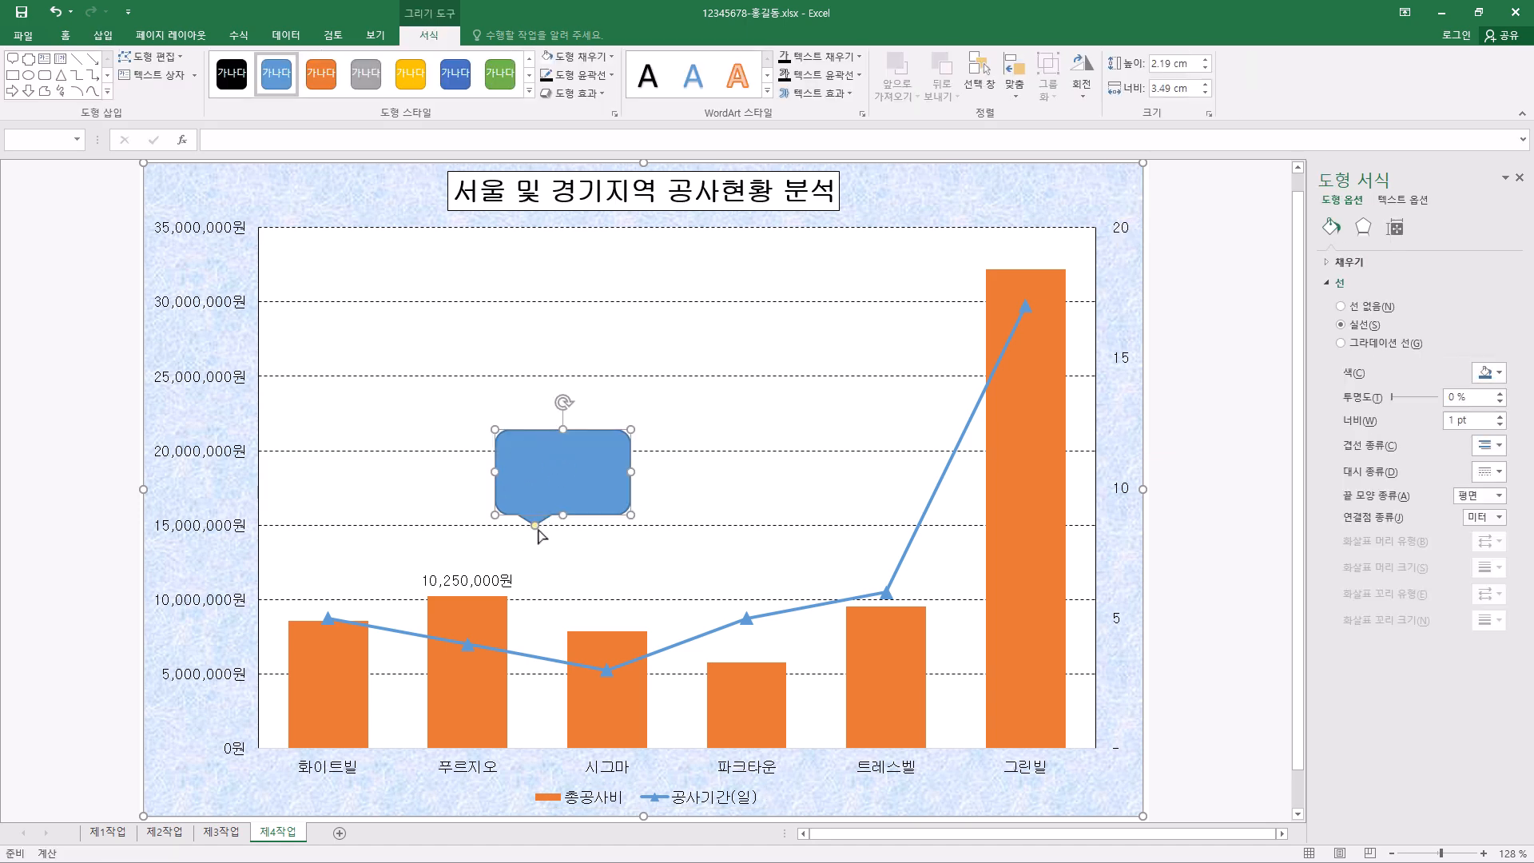
{"action": "left_click_drag", "start_coordinate": [535, 528], "coordinate": [509, 544]}
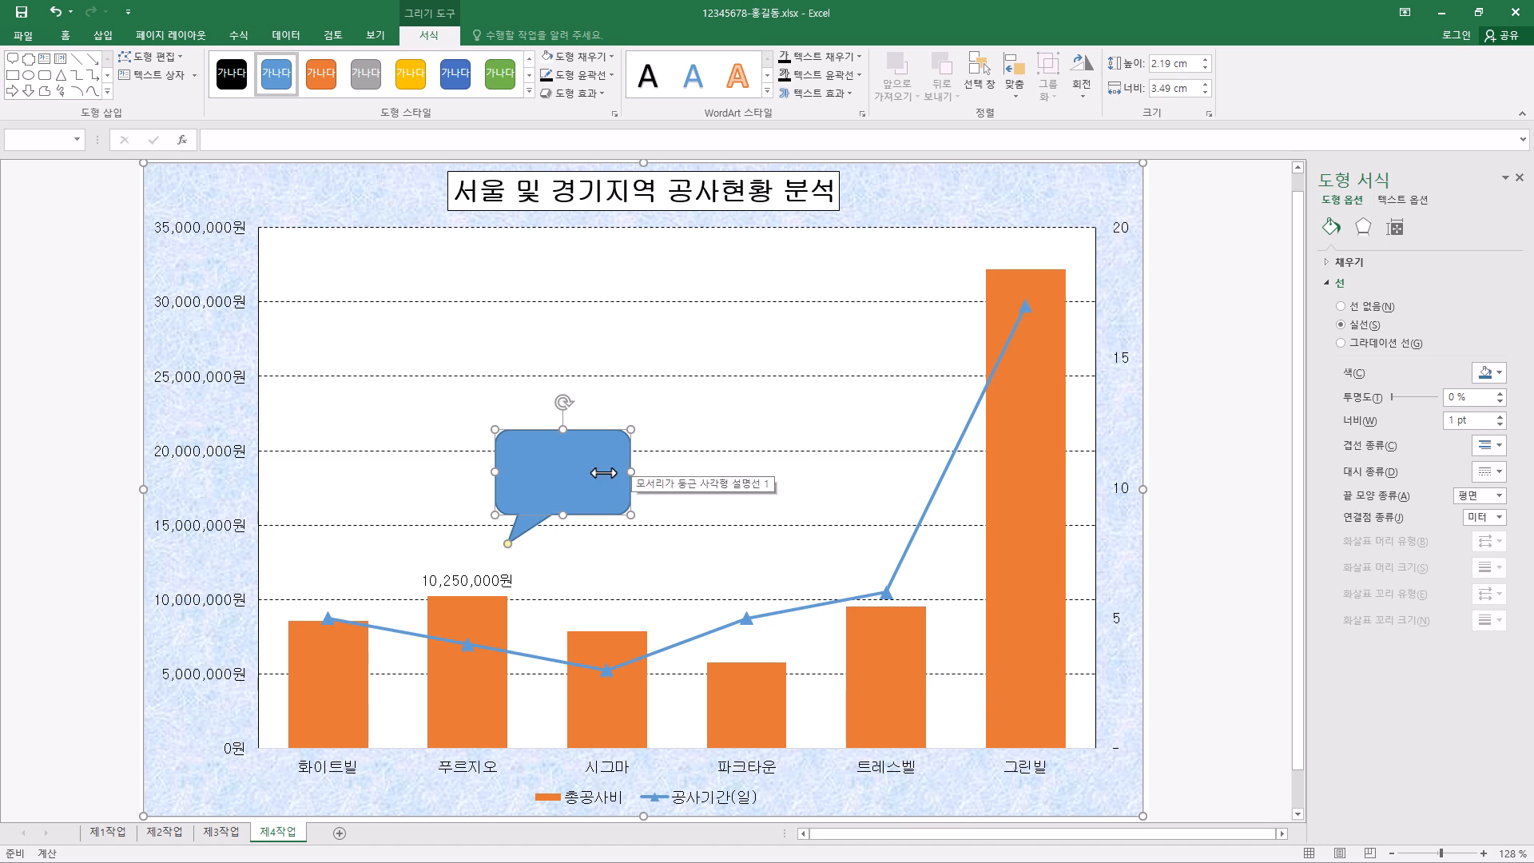
{"action": "left_click_drag", "start_coordinate": [631, 472], "coordinate": [641, 472]}
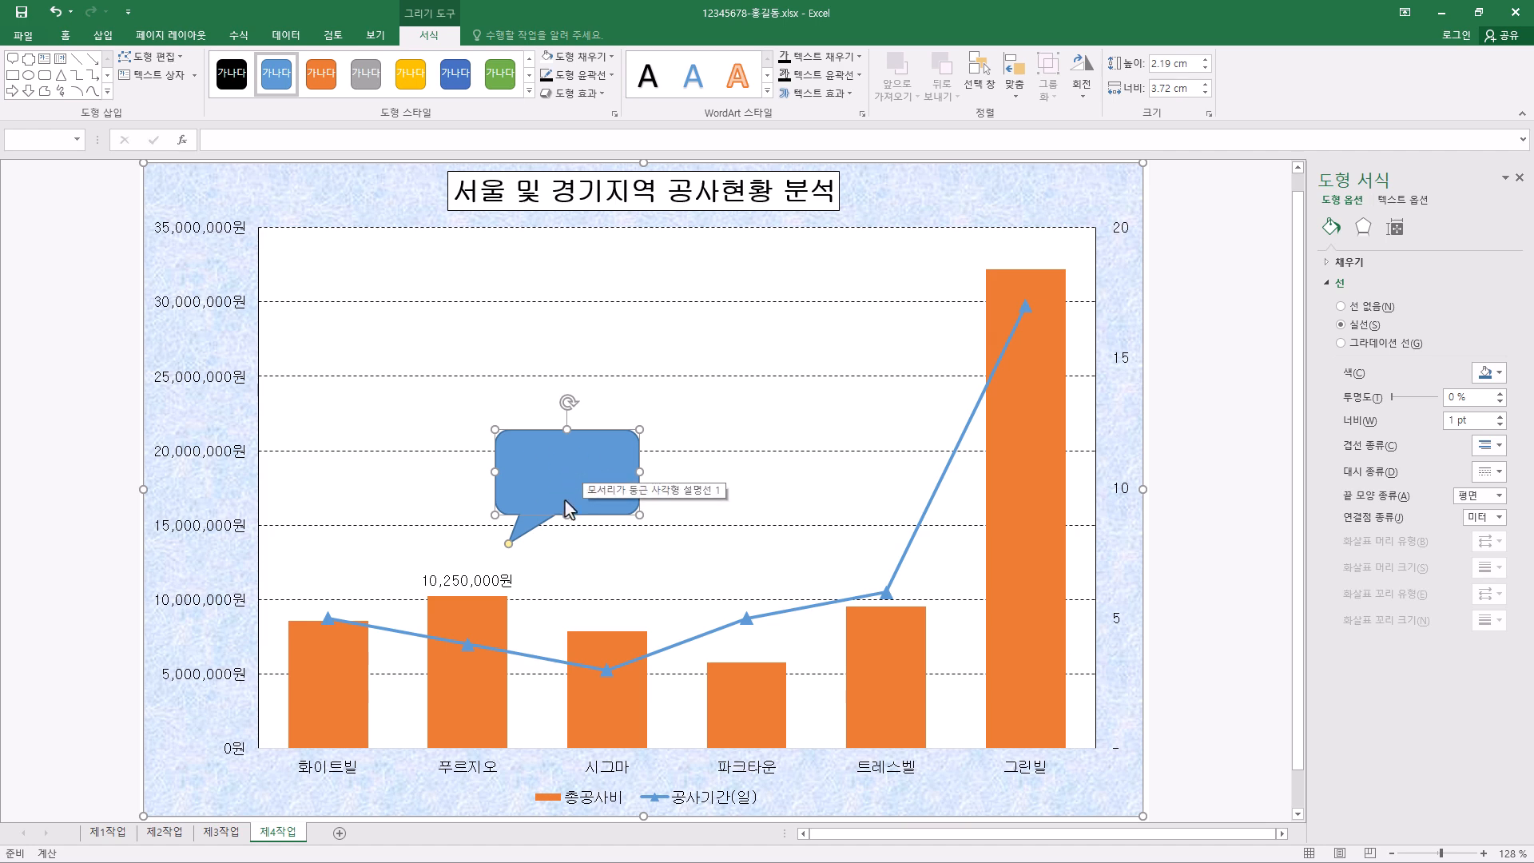
- Give the callout a white fill and a black outline 0.75 pt thick
{"action": "left_click", "coordinate": [612, 58]}
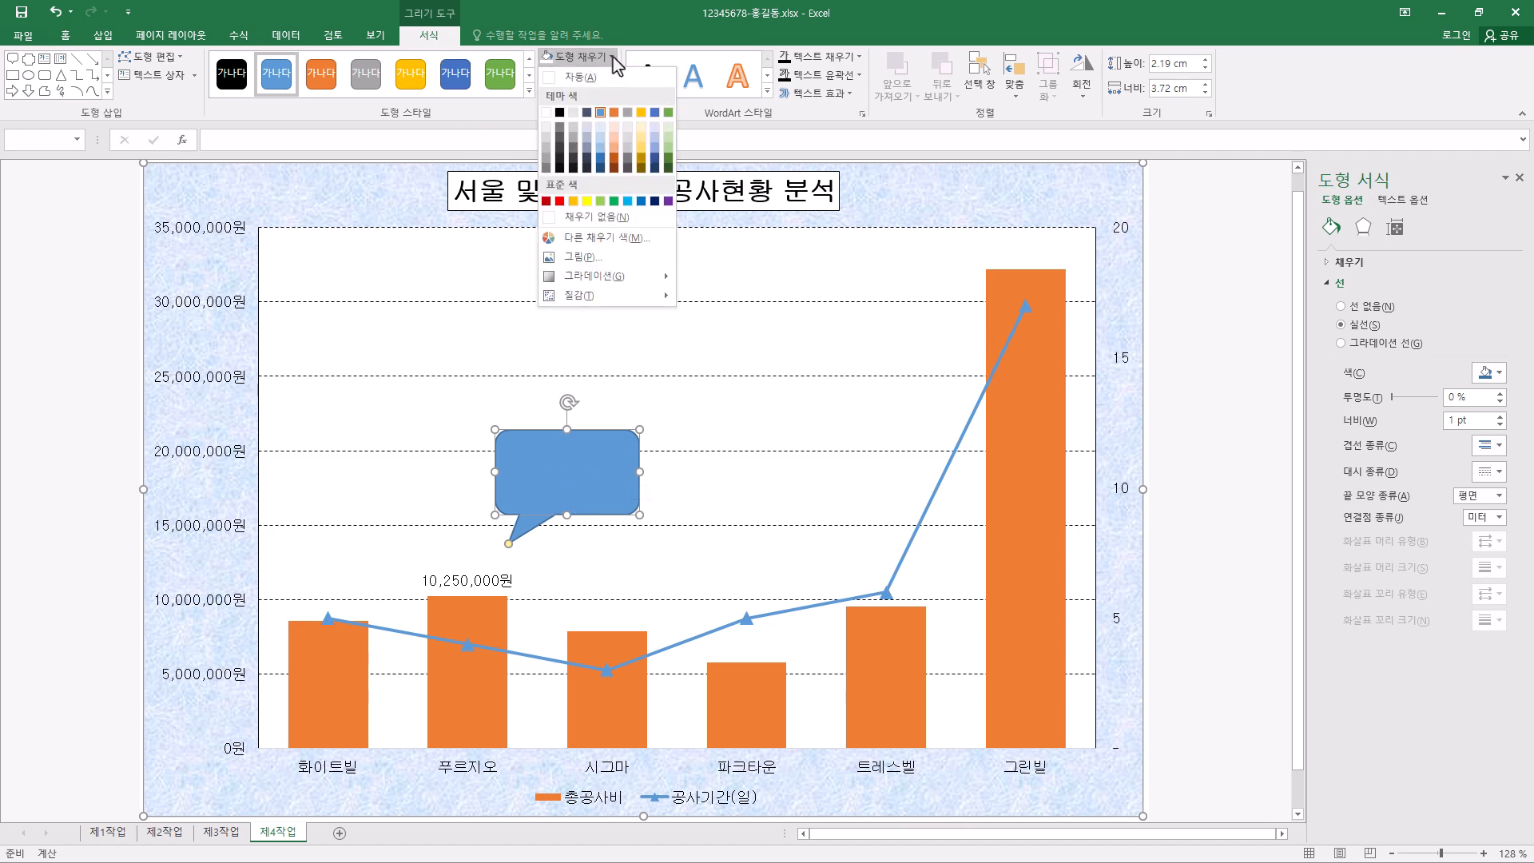
{"action": "left_click", "coordinate": [547, 113]}
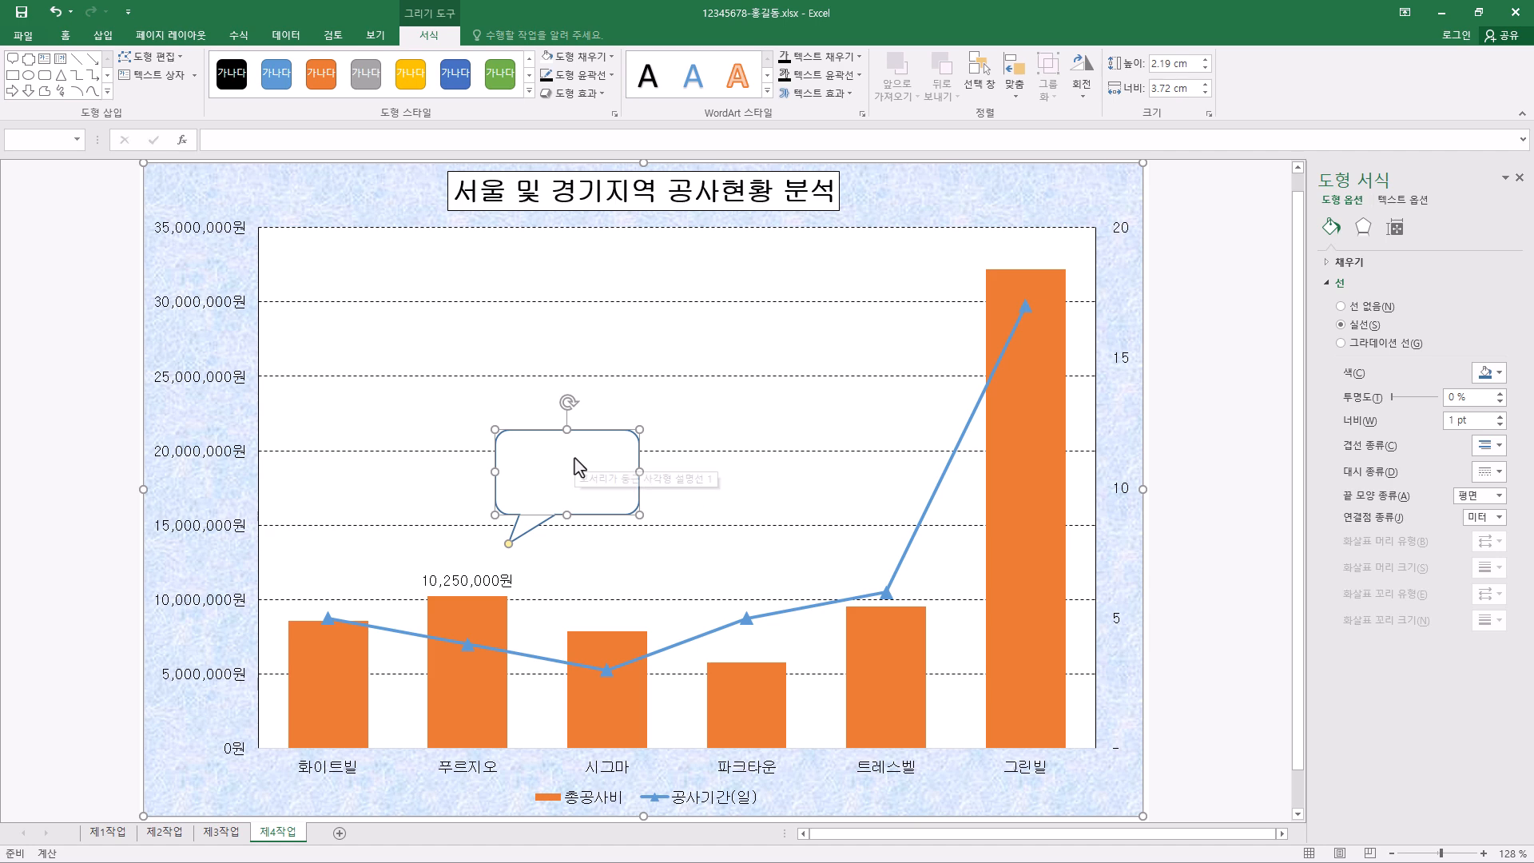
{"action": "left_click", "coordinate": [612, 75]}
{"action": "left_click", "coordinate": [560, 131]}
{"action": "left_click", "coordinate": [612, 75]}
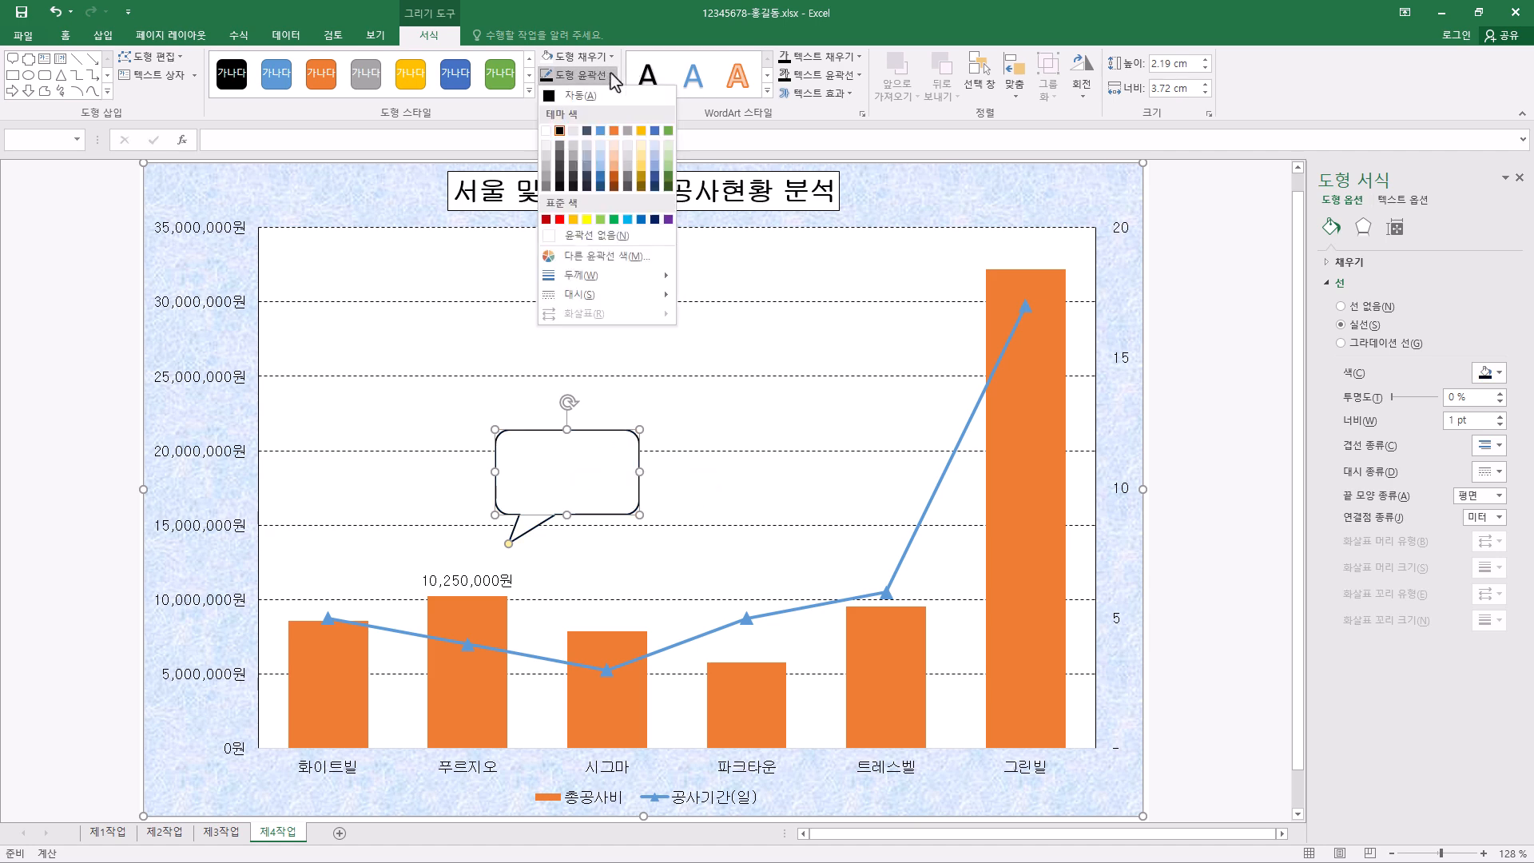
{"action": "mouse_move", "coordinate": [590, 297]}
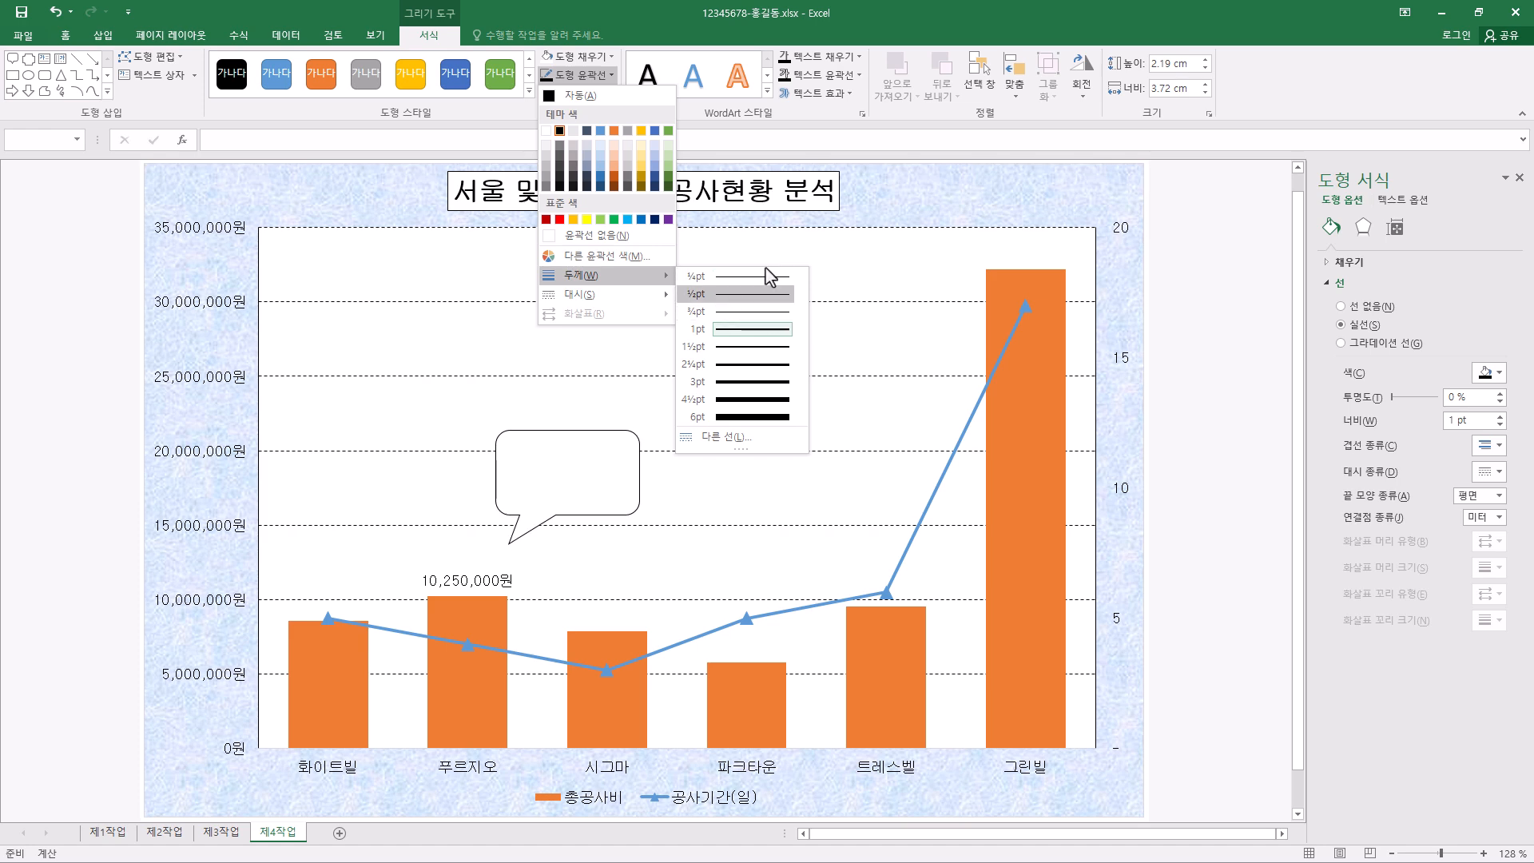
{"action": "left_click", "coordinate": [770, 312]}
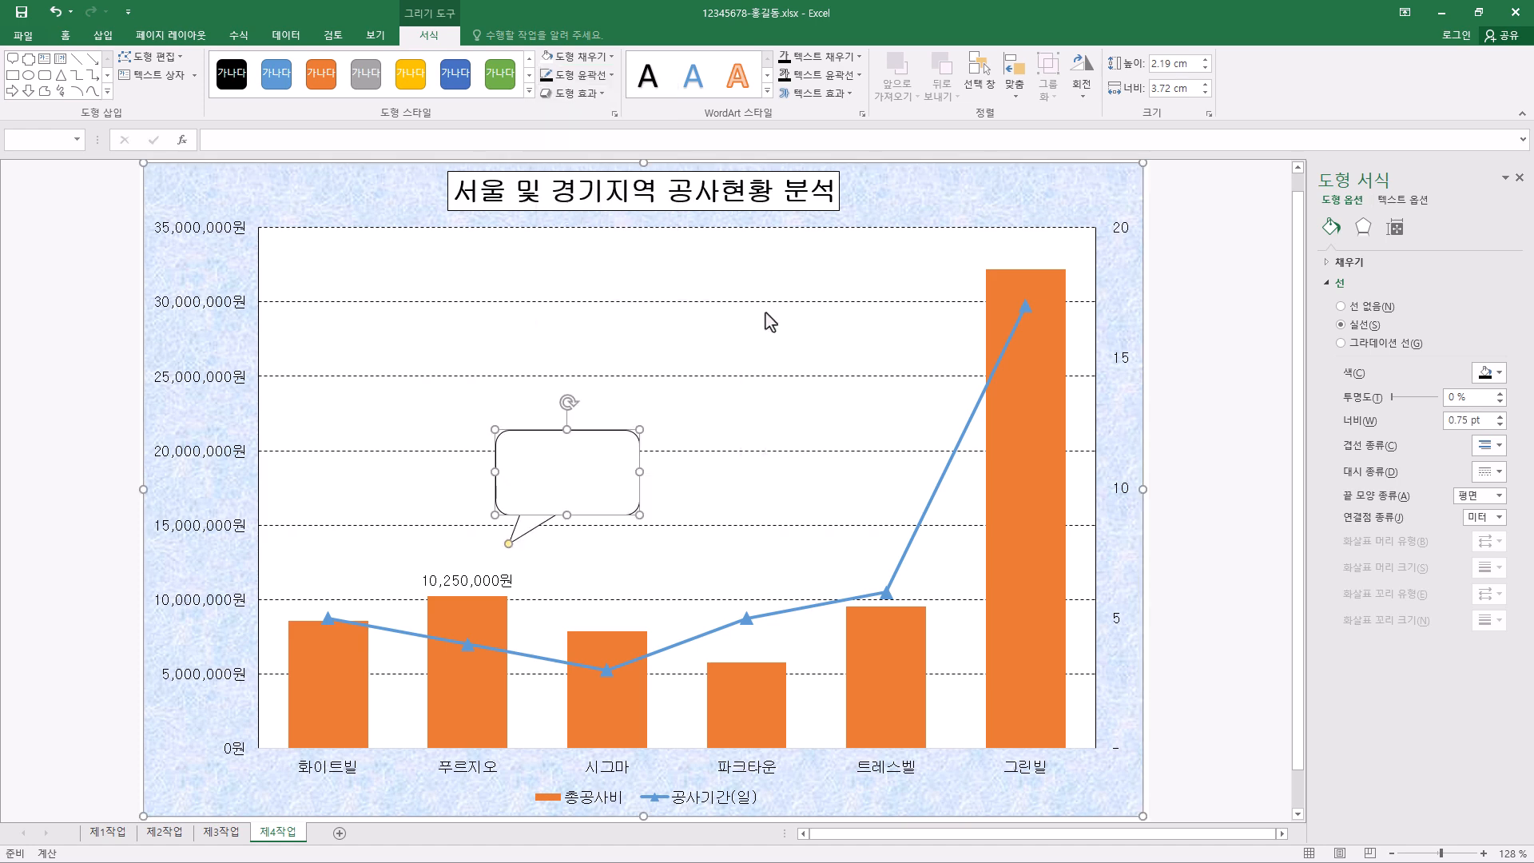
- Format the callout's text as black 굴림, centred both vertically and horizontally
{"action": "left_click", "coordinate": [67, 37]}
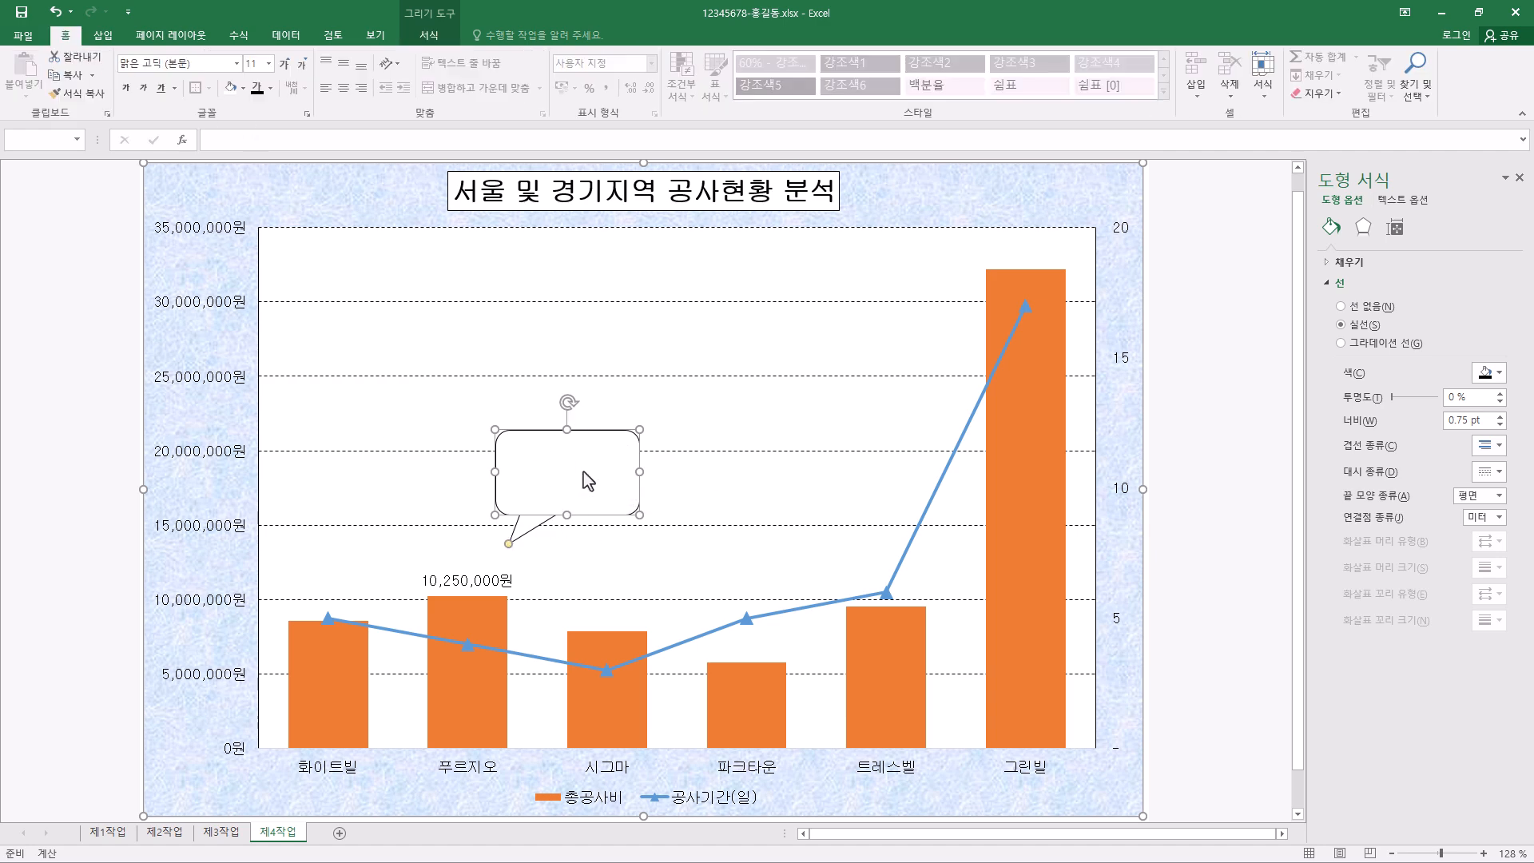
{"action": "left_click", "coordinate": [206, 64]}
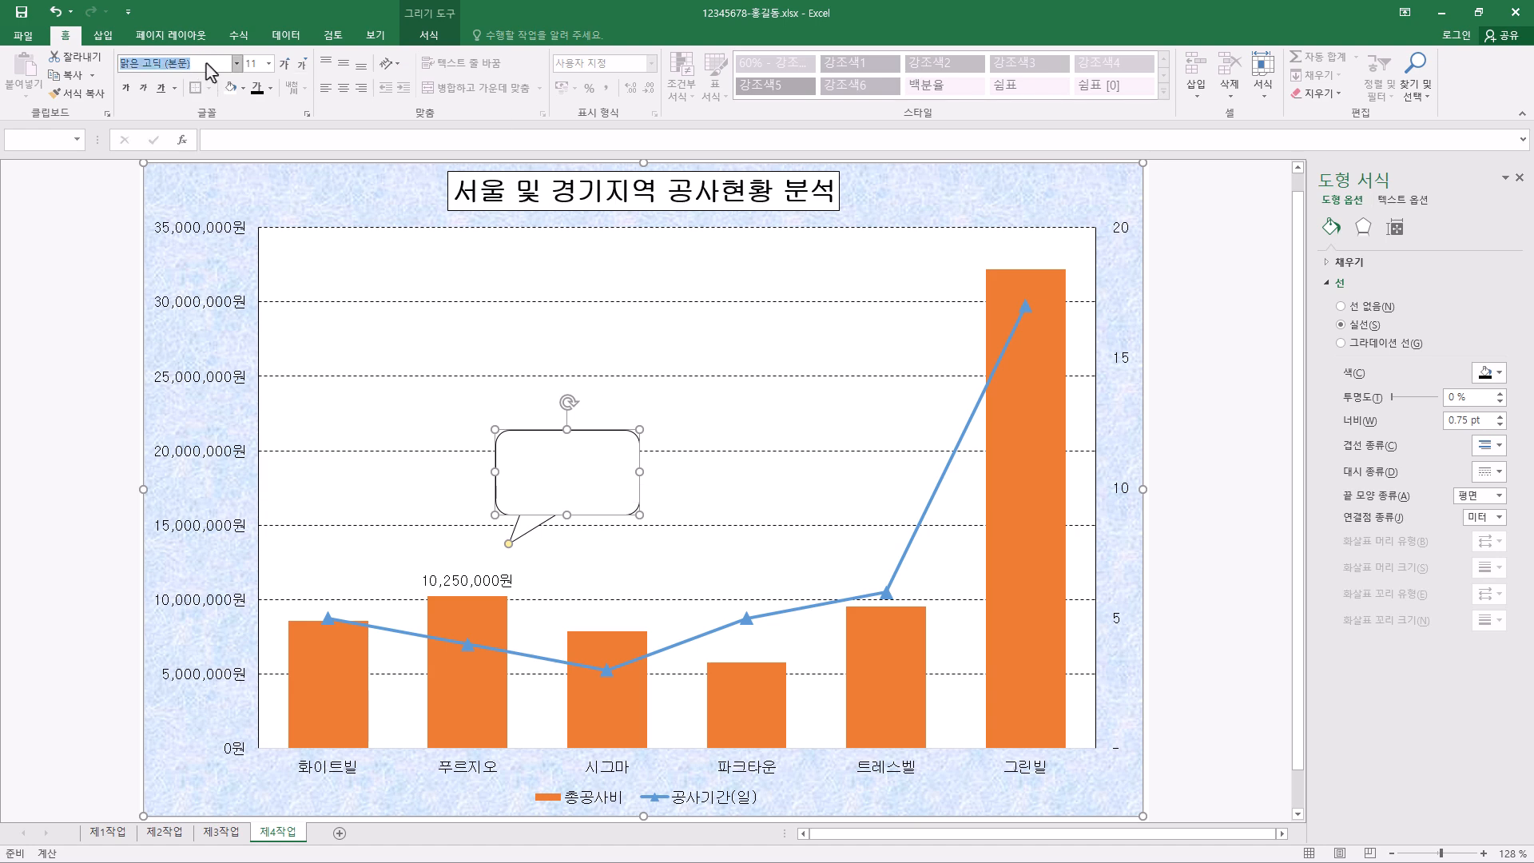
{"action": "type", "text": "굴림"}
{"action": "left_click", "coordinate": [253, 64]}
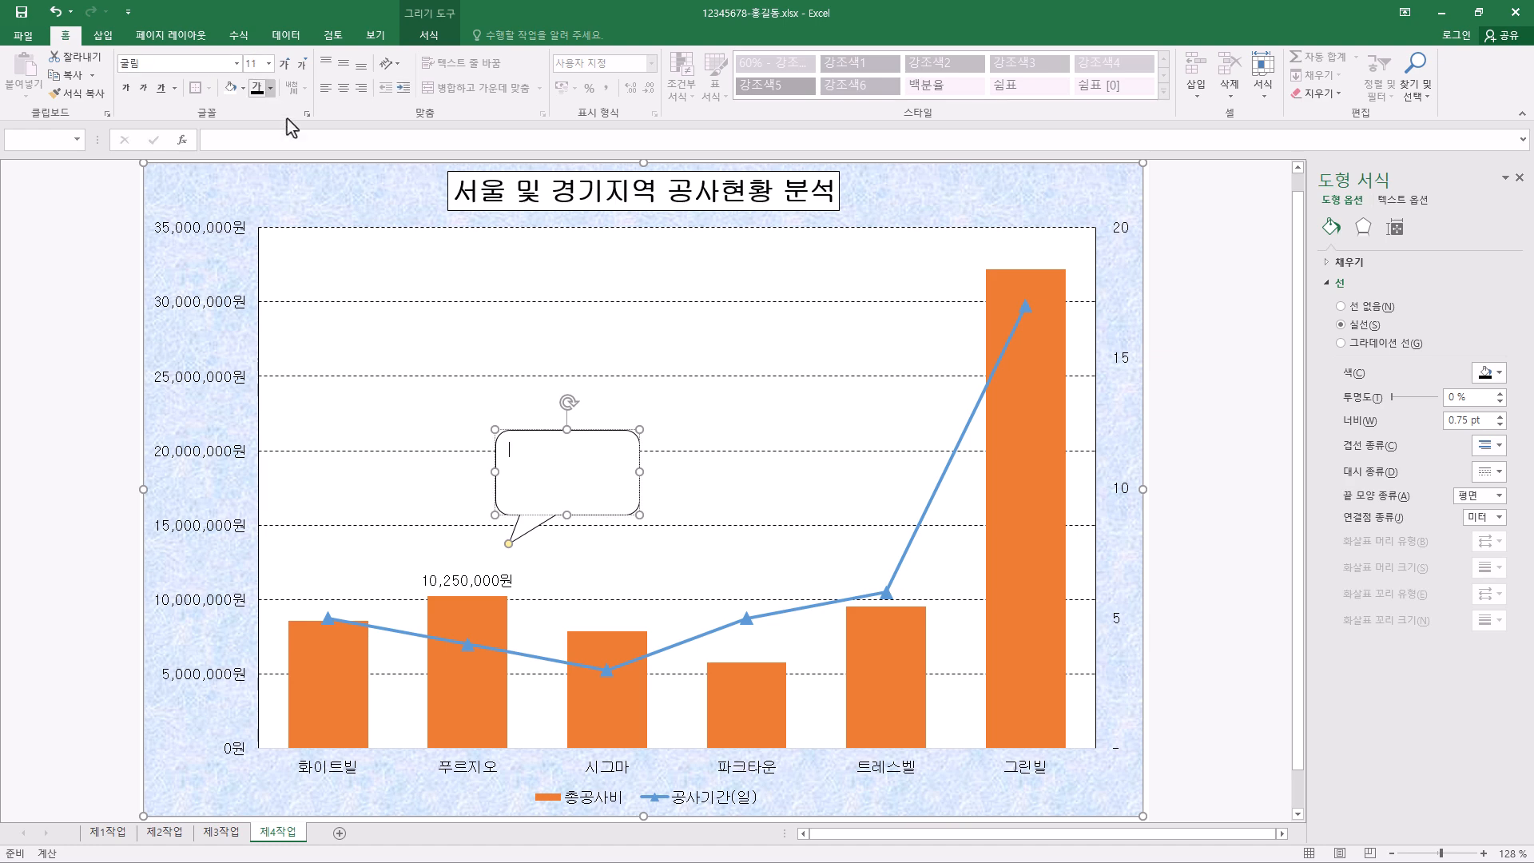
{"action": "left_click", "coordinate": [259, 90]}
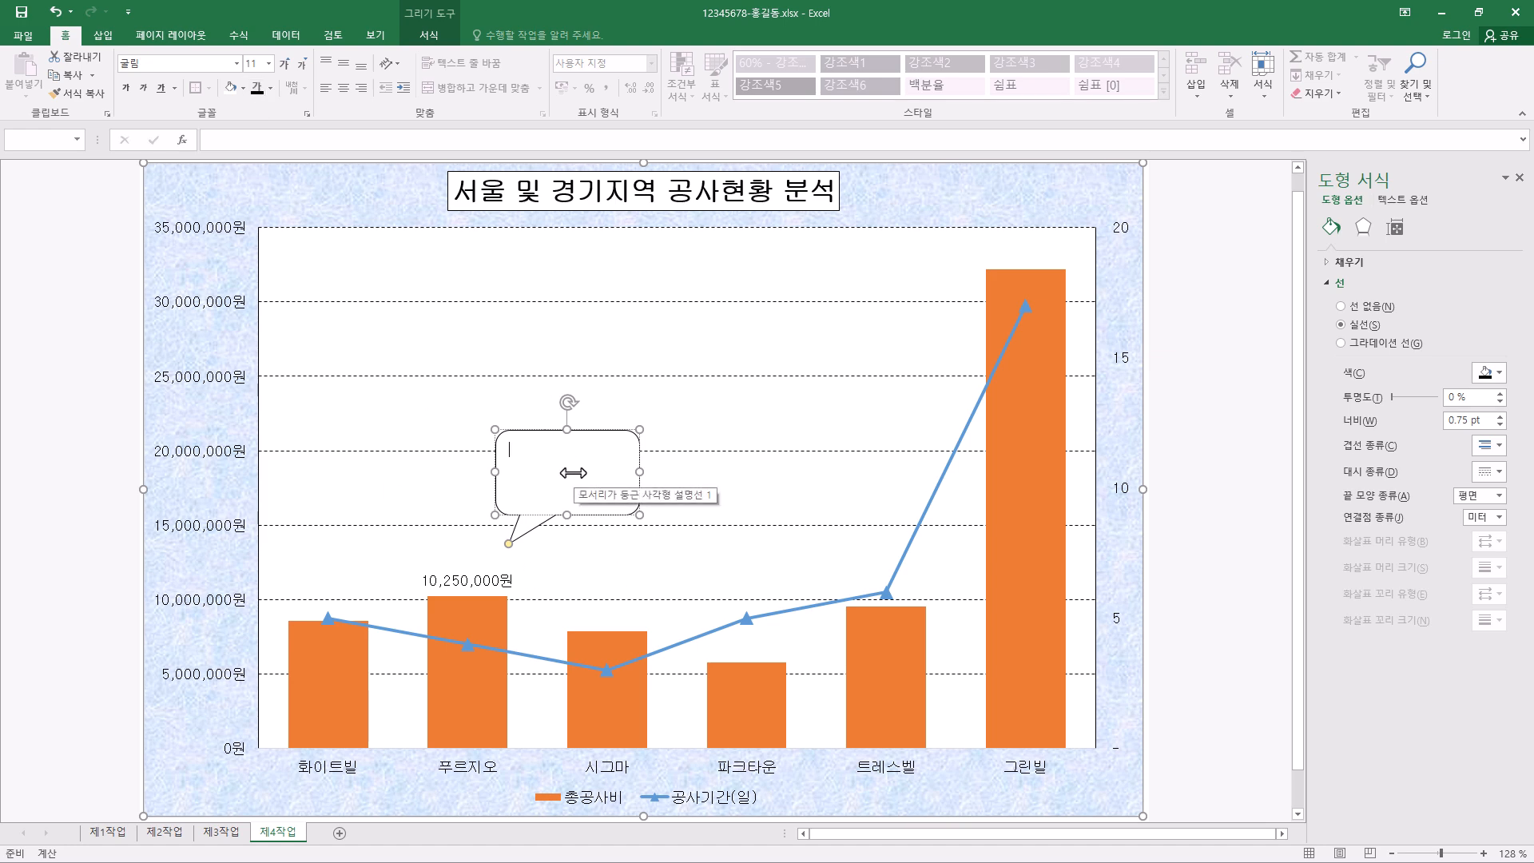
{"action": "left_click", "coordinate": [344, 68]}
{"action": "left_click", "coordinate": [344, 87]}
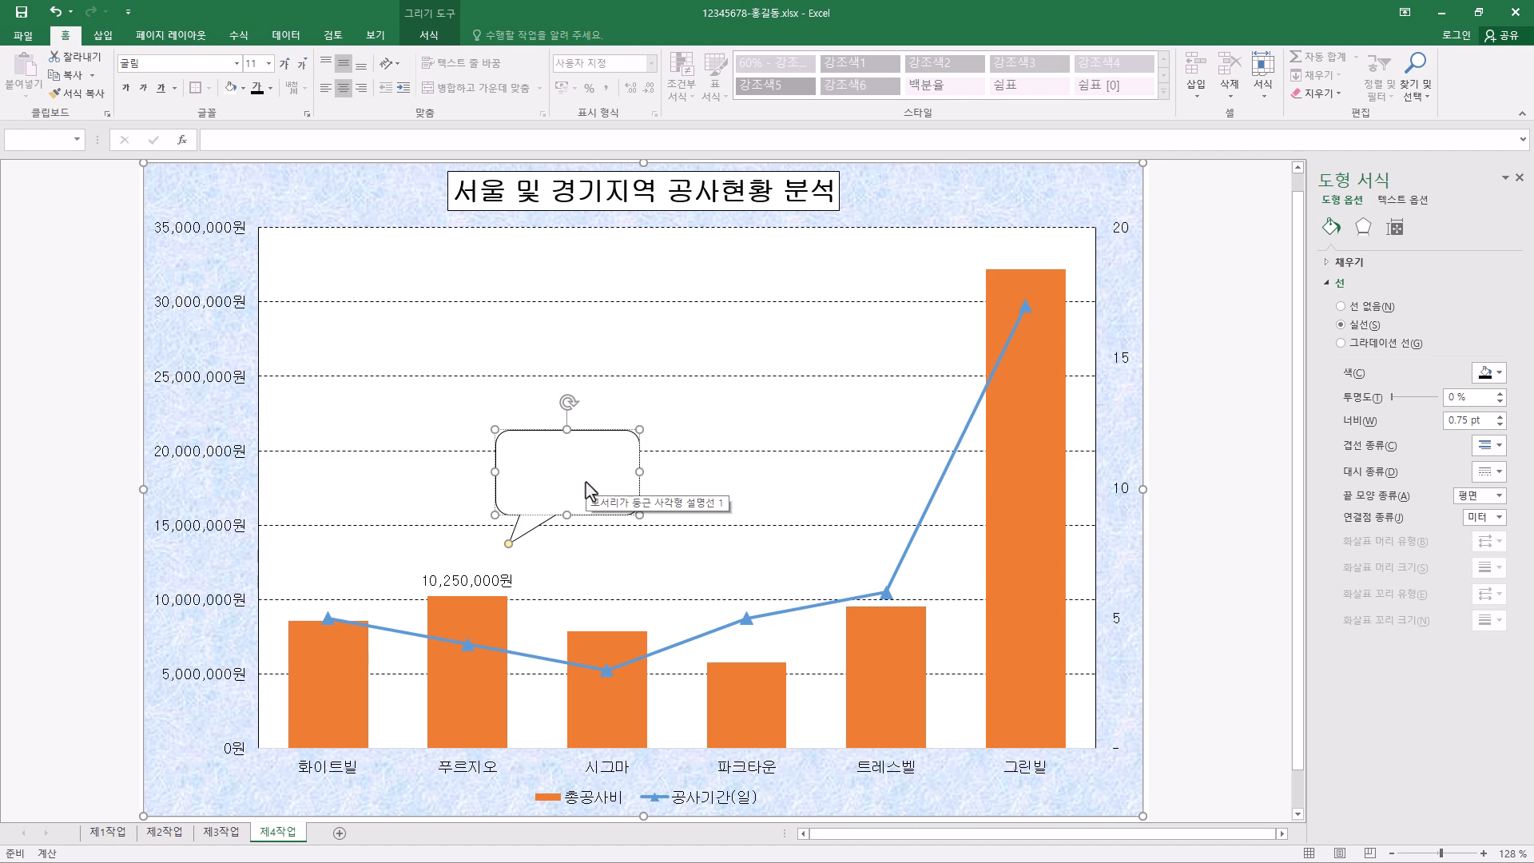
- Enter the callout text "최고급 자재" on the first line and "사용" on the second
{"action": "type", "text": "최고급 자재"}
{"action": "key", "text": "Return"}
{"action": "type", "text": "사용"}
{"action": "left_click", "coordinate": [600, 516]}
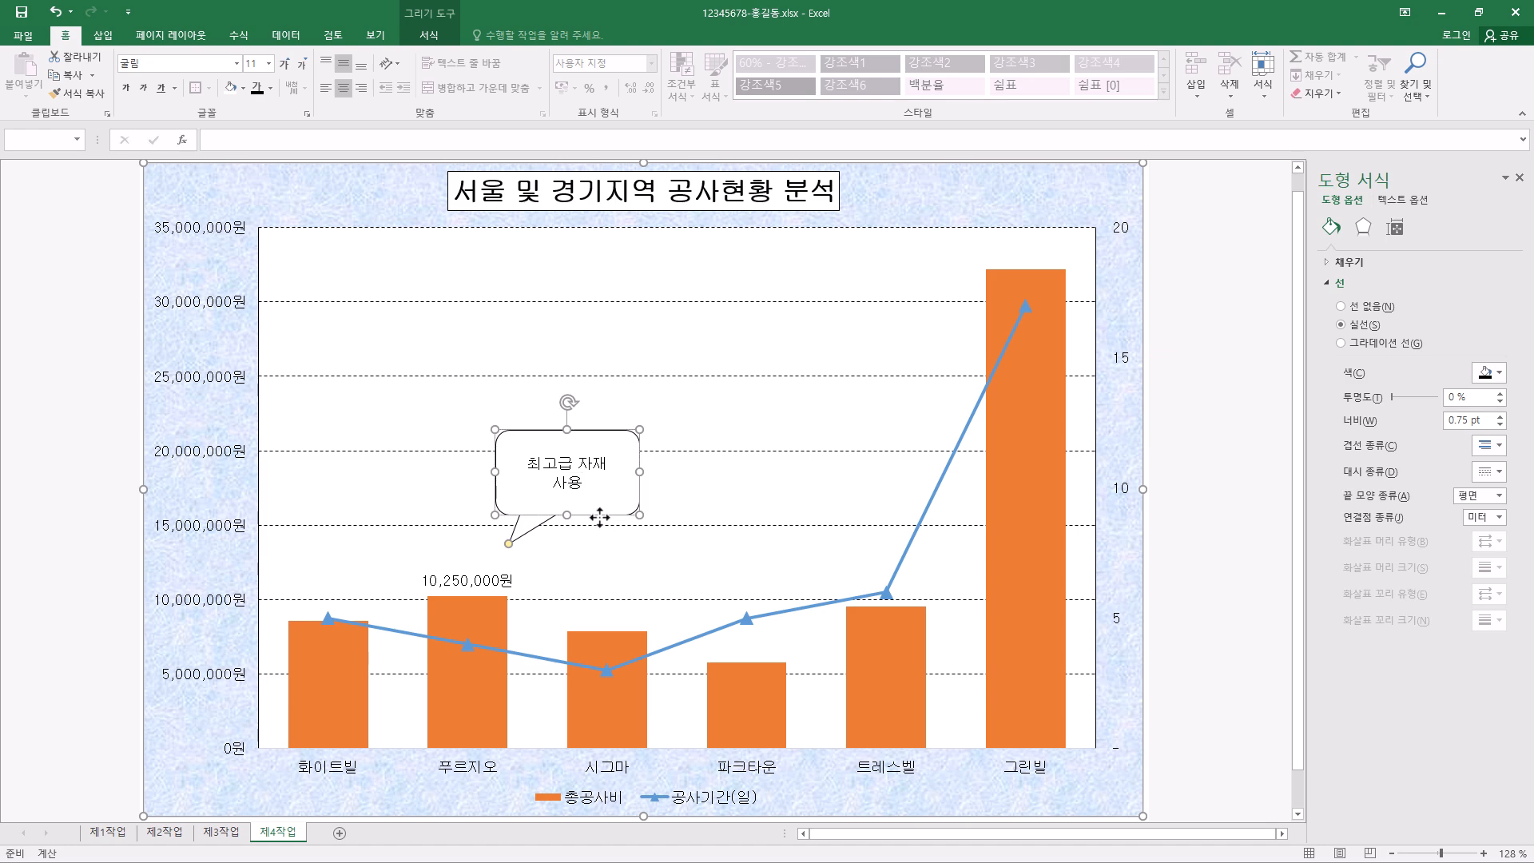
- Extend the callout's tail slightly closer to the 푸르지오 data label and fine-tune both side edges of its box
{"action": "left_click_drag", "start_coordinate": [509, 544], "coordinate": [507, 551]}
{"action": "left_click_drag", "start_coordinate": [640, 471], "coordinate": [644, 472]}
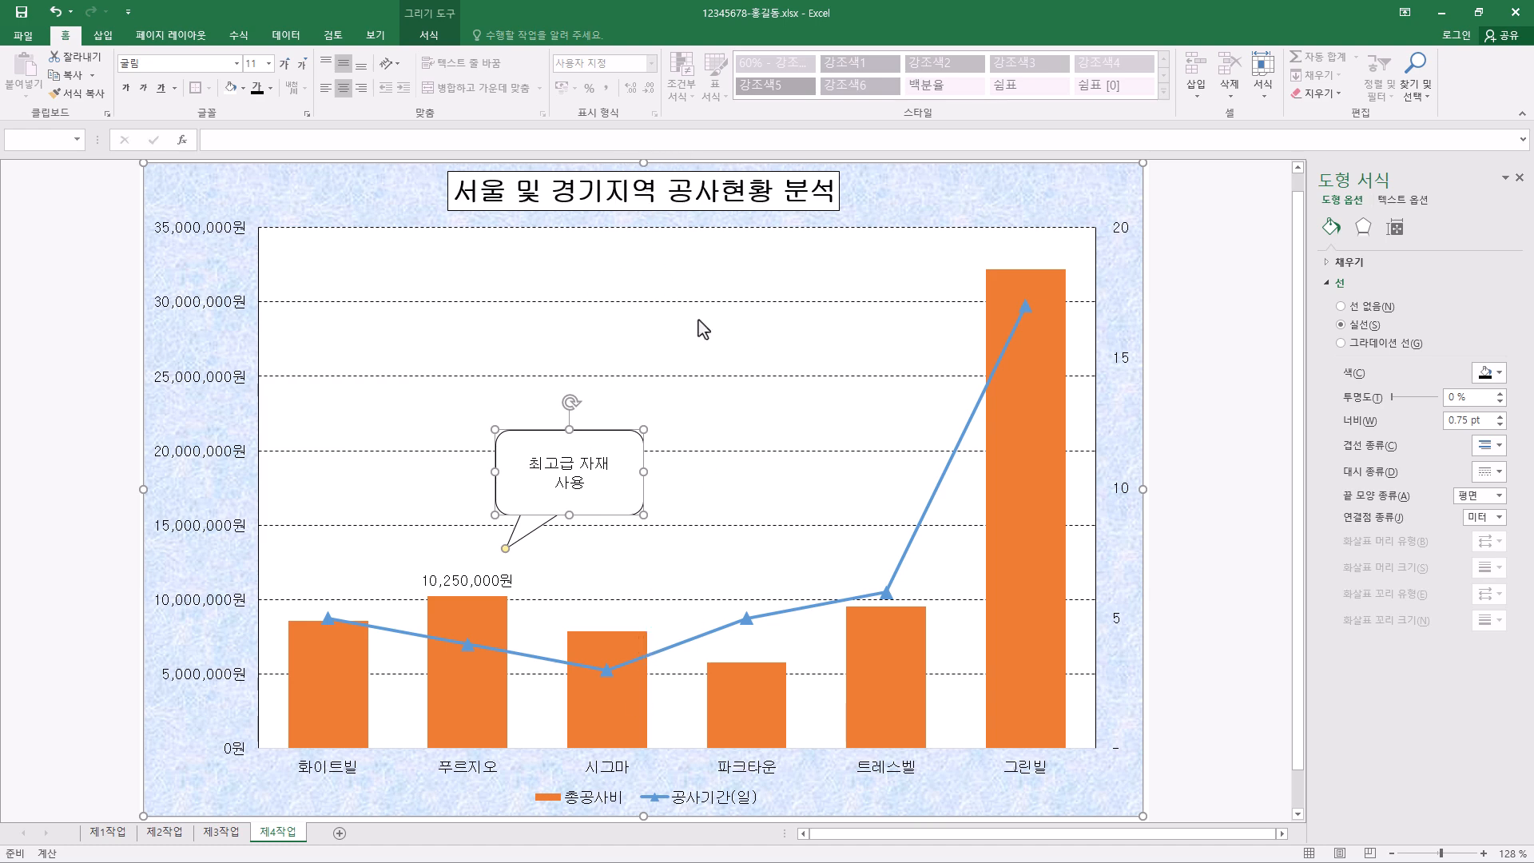
{"action": "left_click_drag", "start_coordinate": [495, 472], "coordinate": [499, 471]}
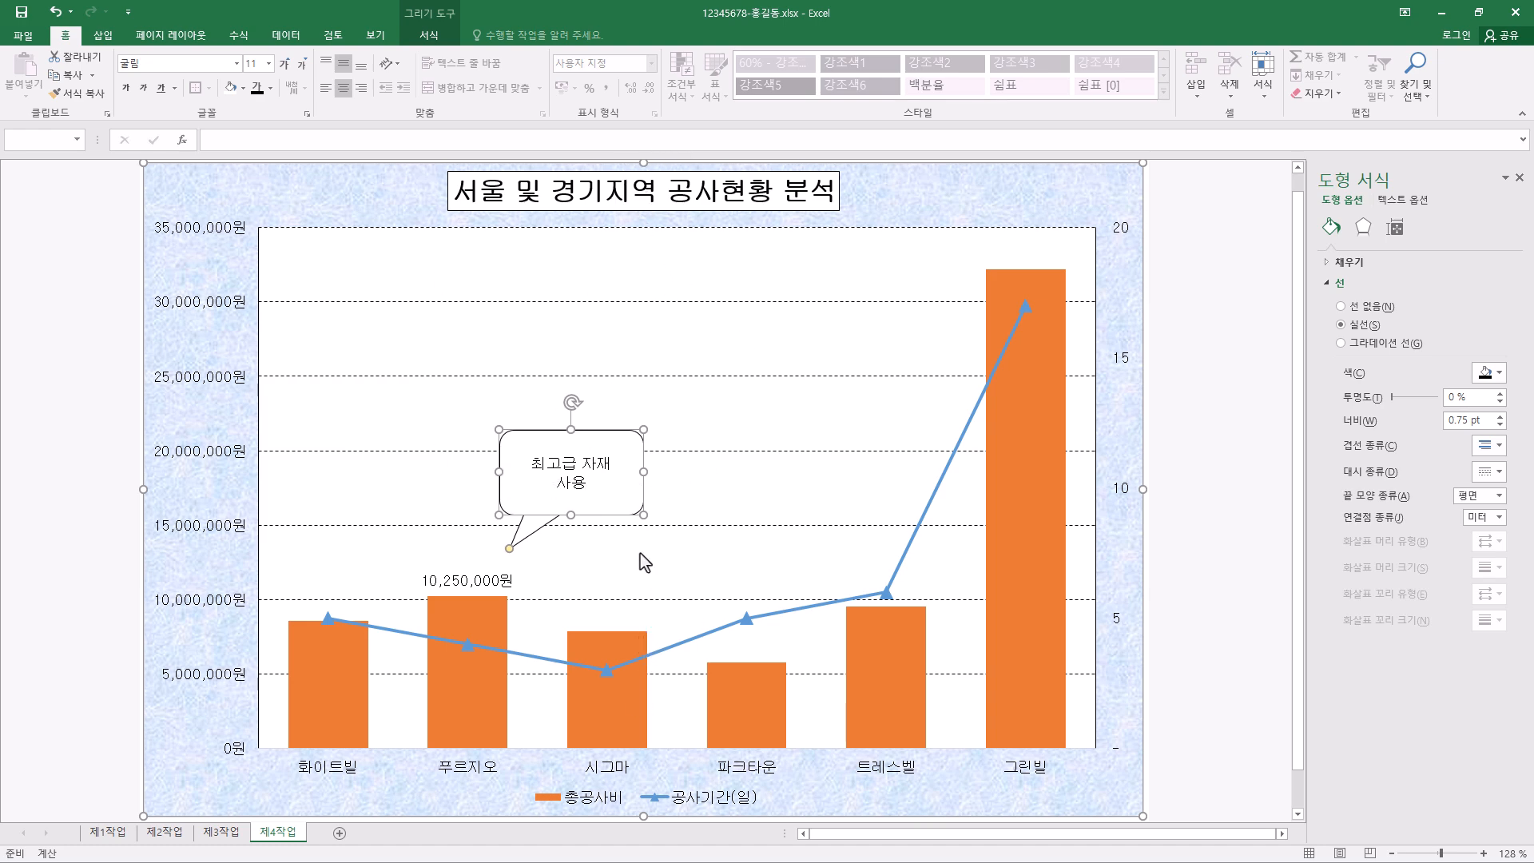